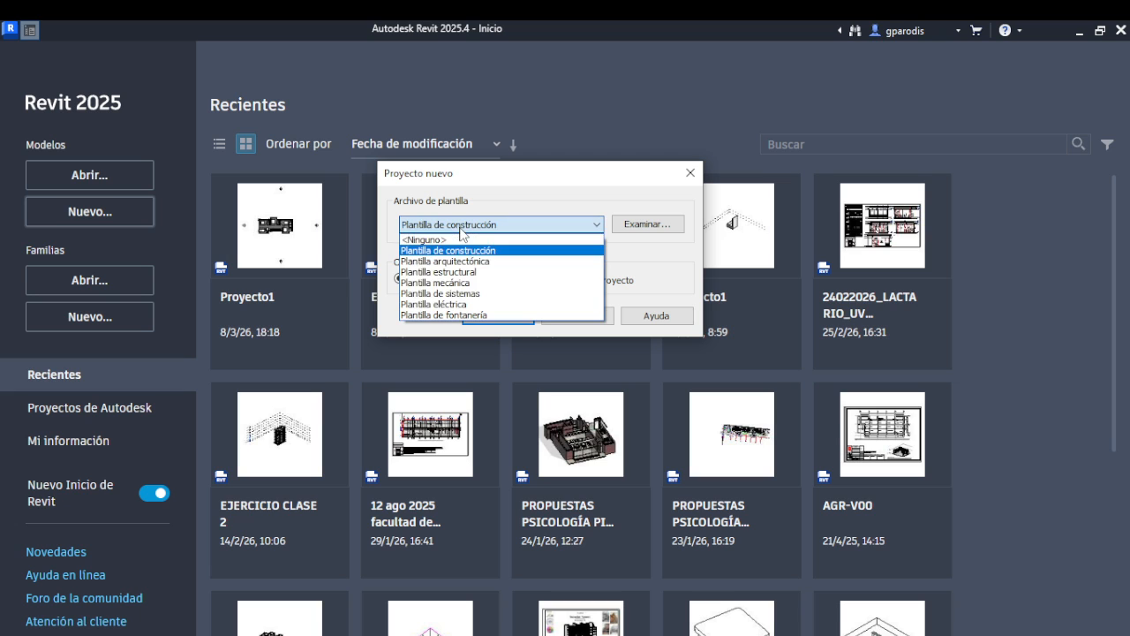
- Create a new project from the Plantilla eléctrica template
left_click(463, 305)
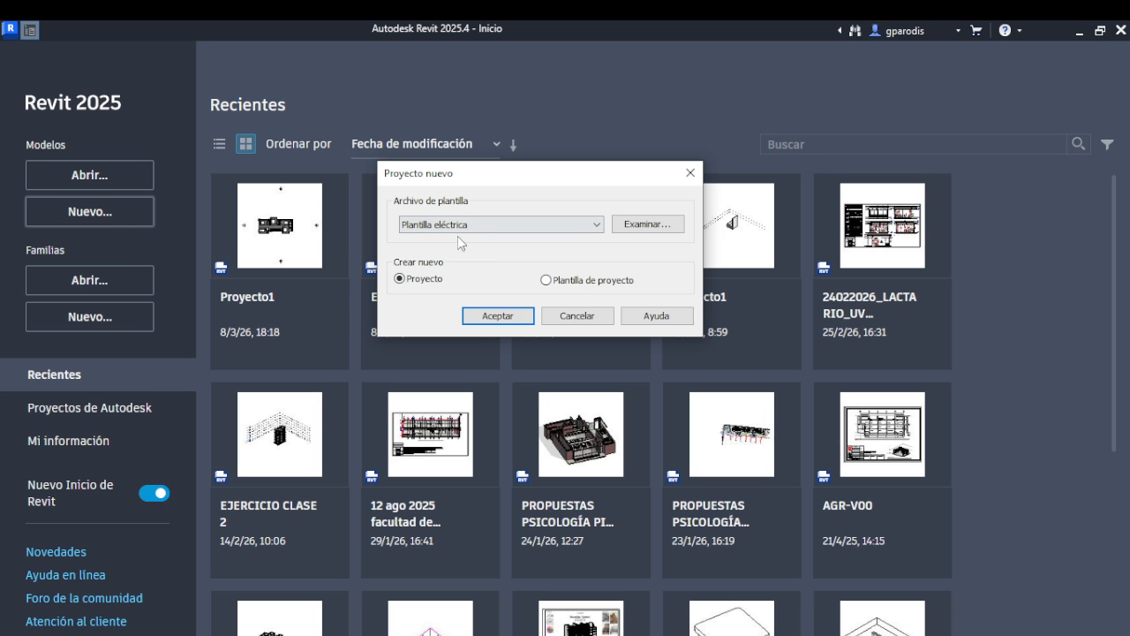
left_click(498, 316)
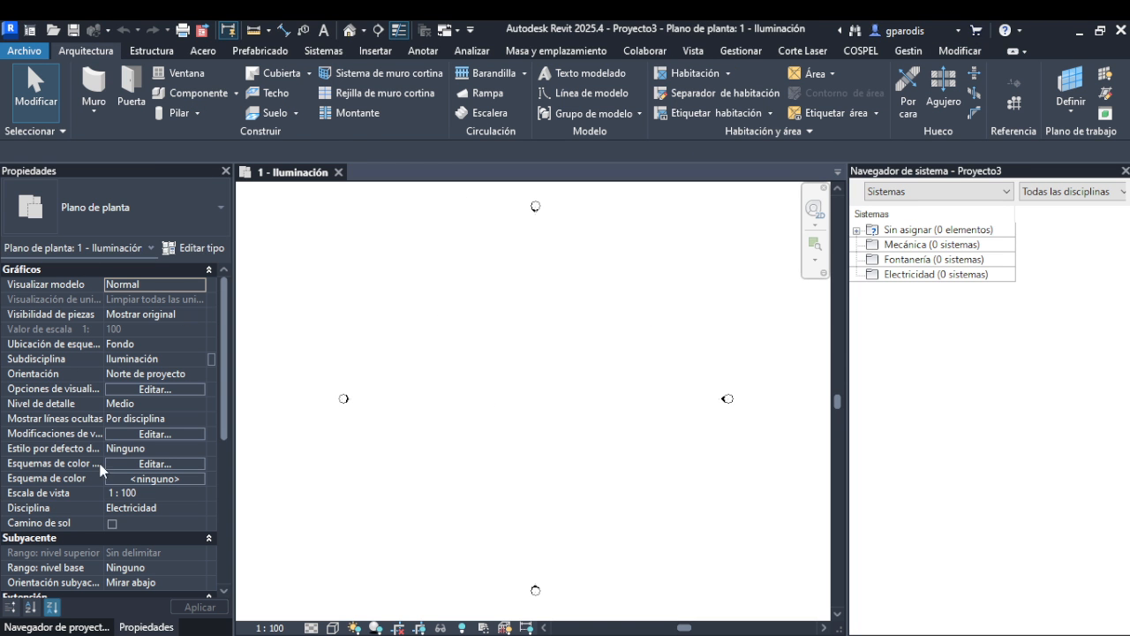
- Expand the Electricidad views in the project browser, showing the Iluminación group and the floor plans under Potencia
left_click(57, 626)
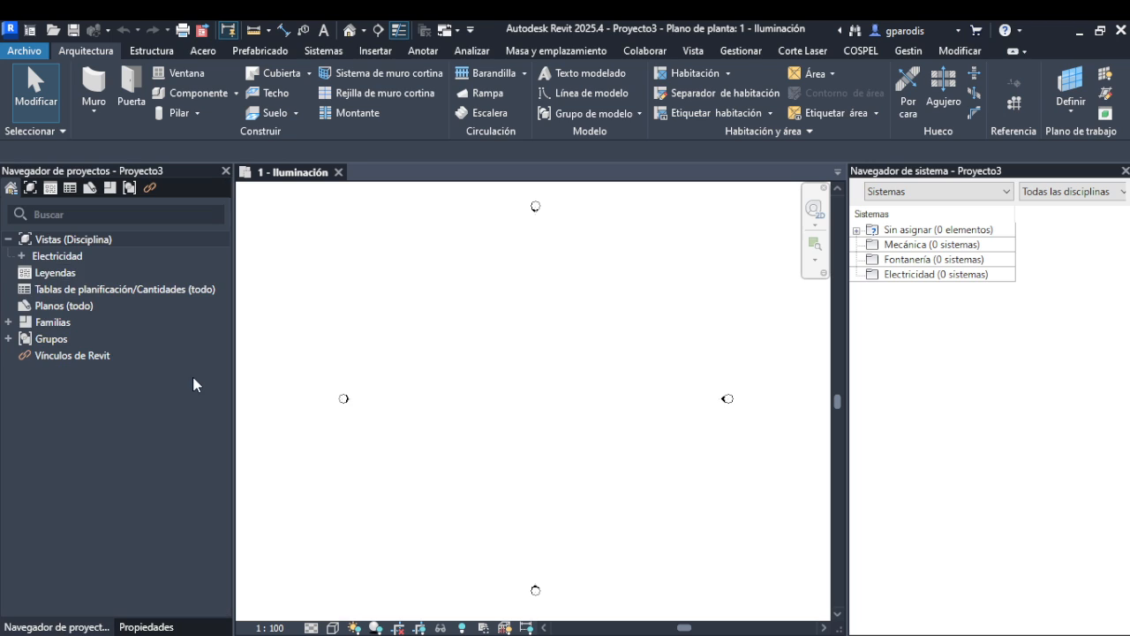
left_click(23, 256)
left_click(35, 272)
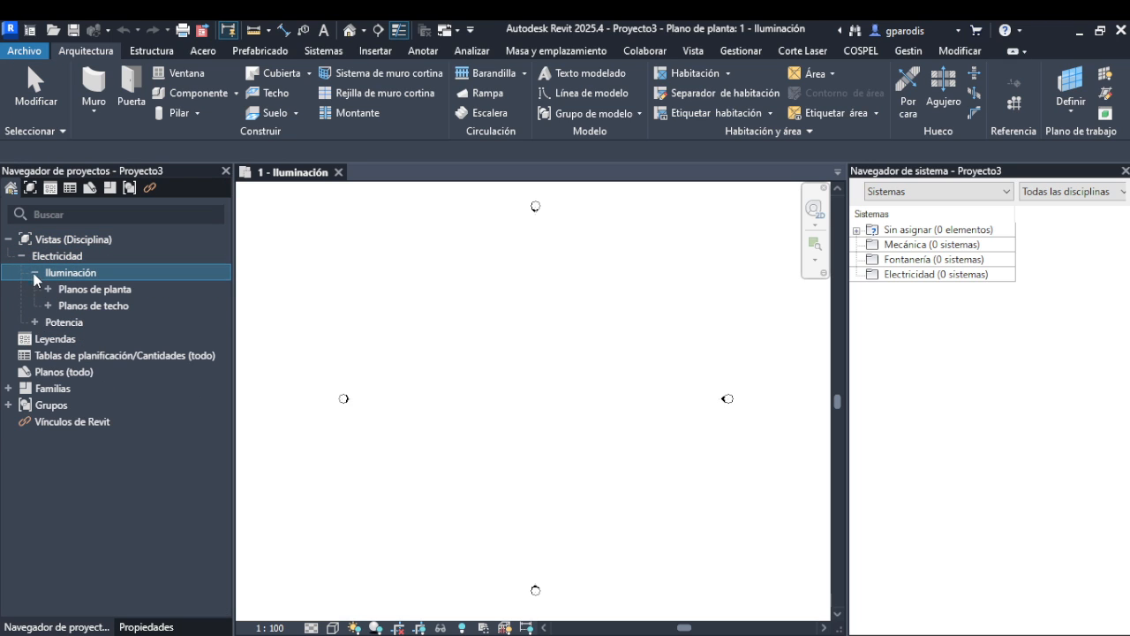
left_click(33, 323)
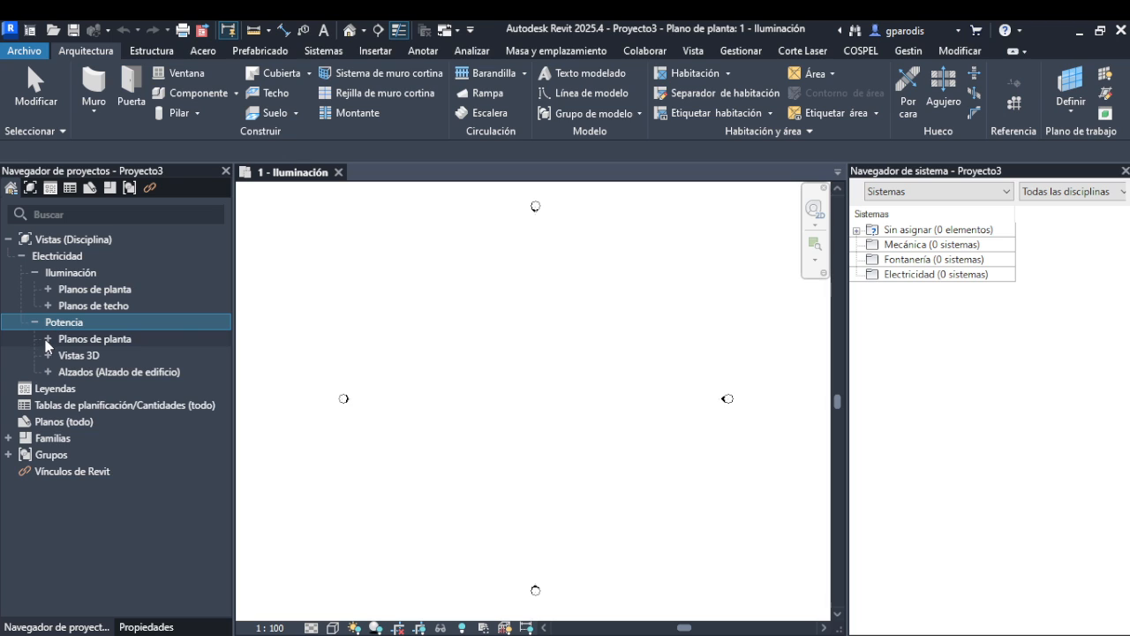
left_click(45, 339)
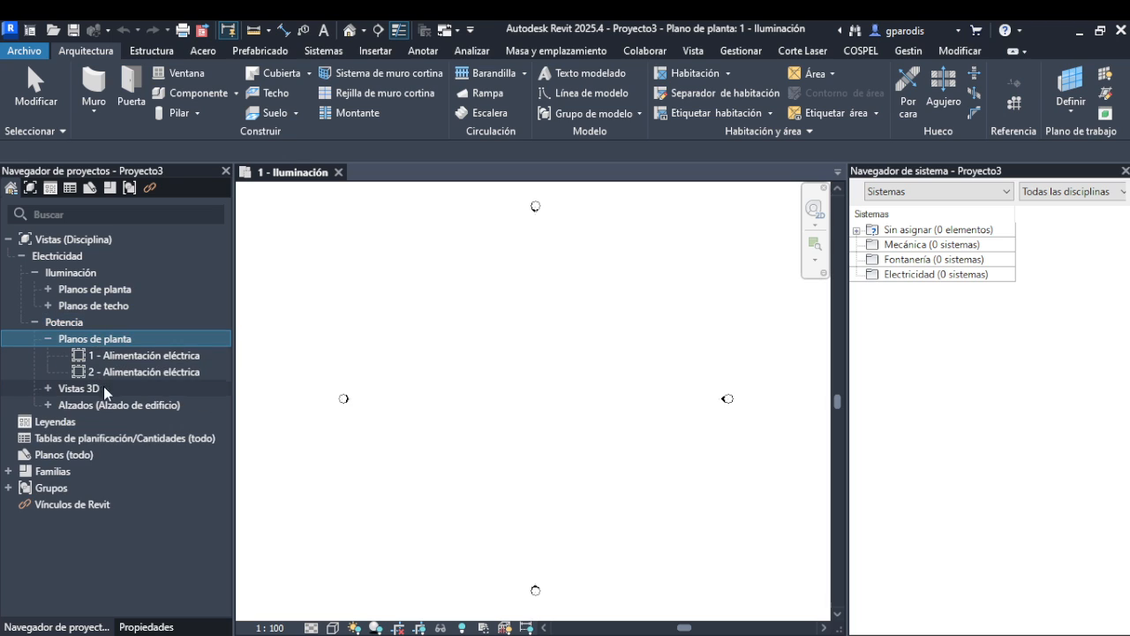
- Close the system browser and turn it back on through the user interface visibility options
left_click(1125, 170)
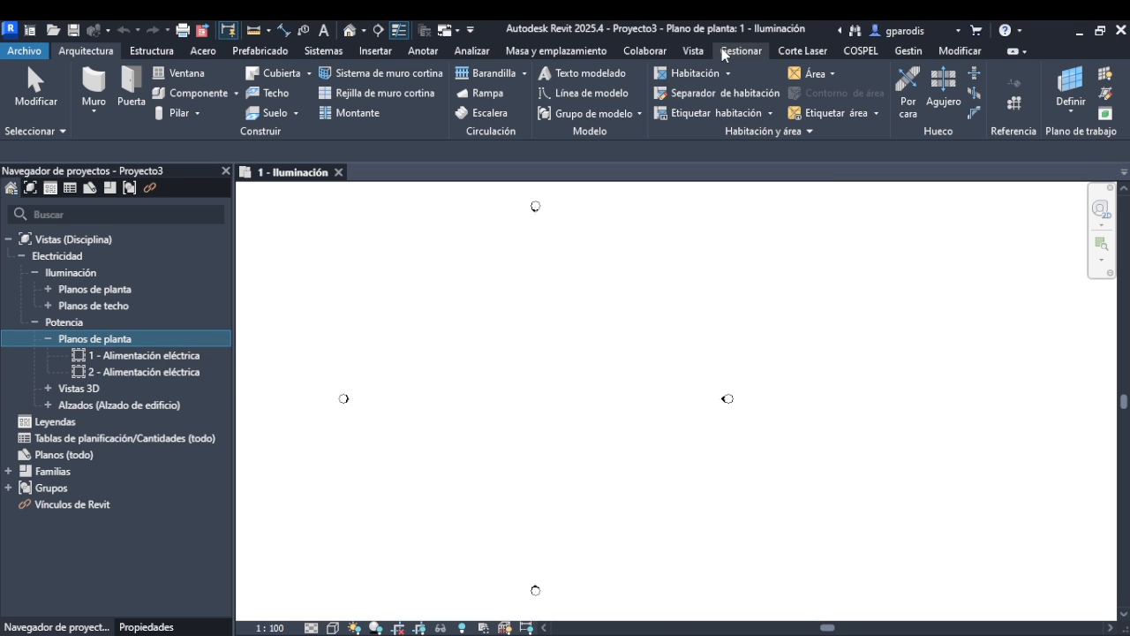
left_click(690, 51)
left_click(1033, 104)
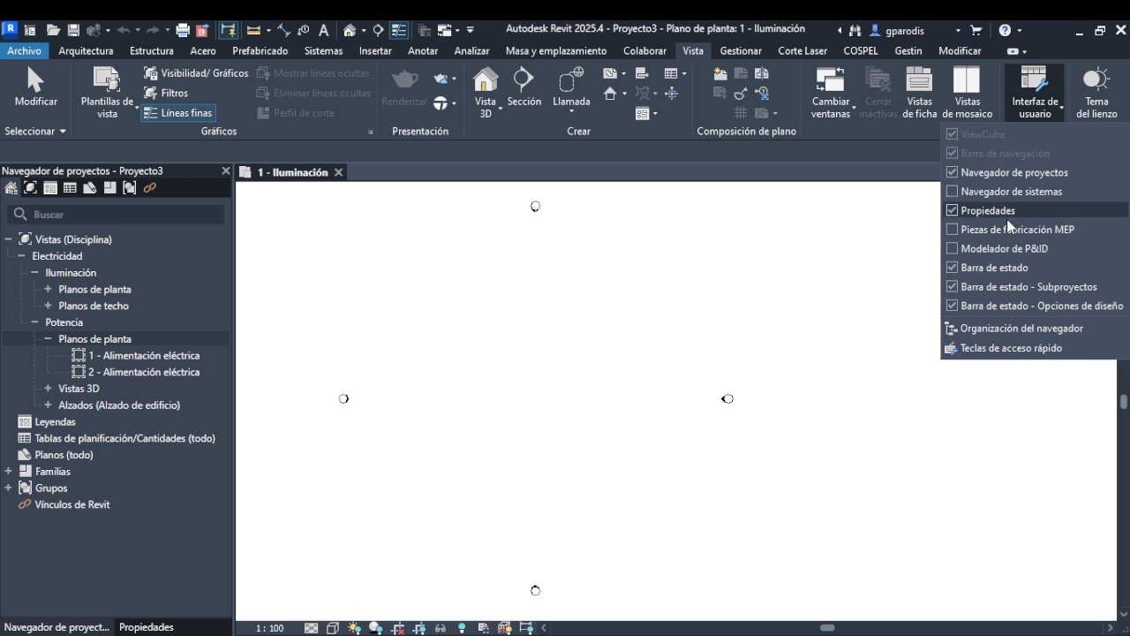
left_click(959, 191)
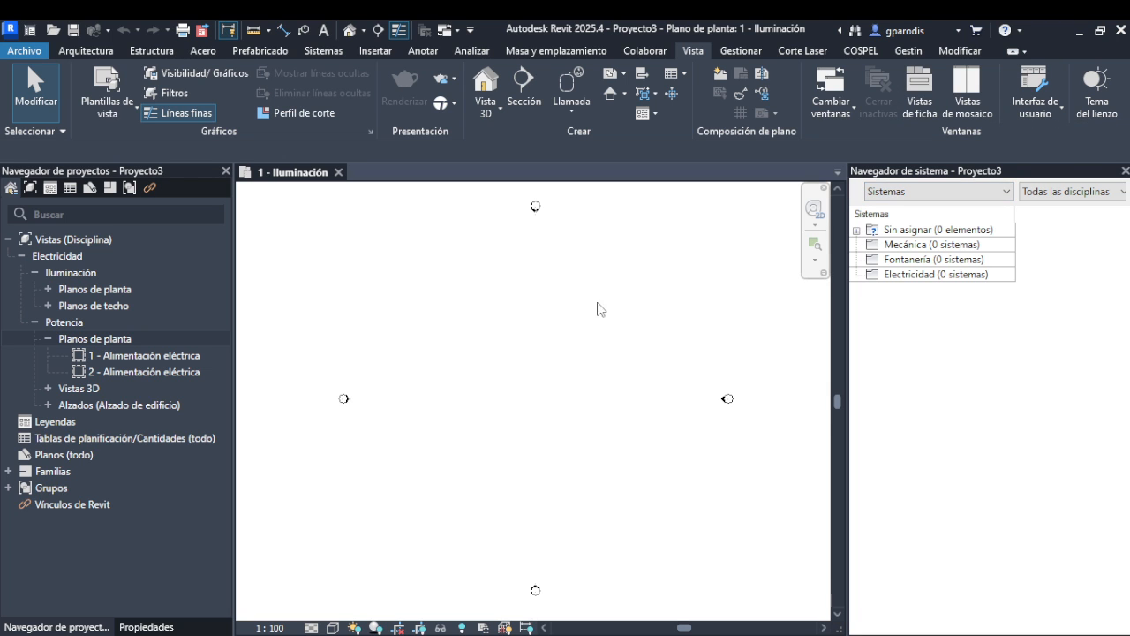
middle_click_drag(545, 349, 532, 369)
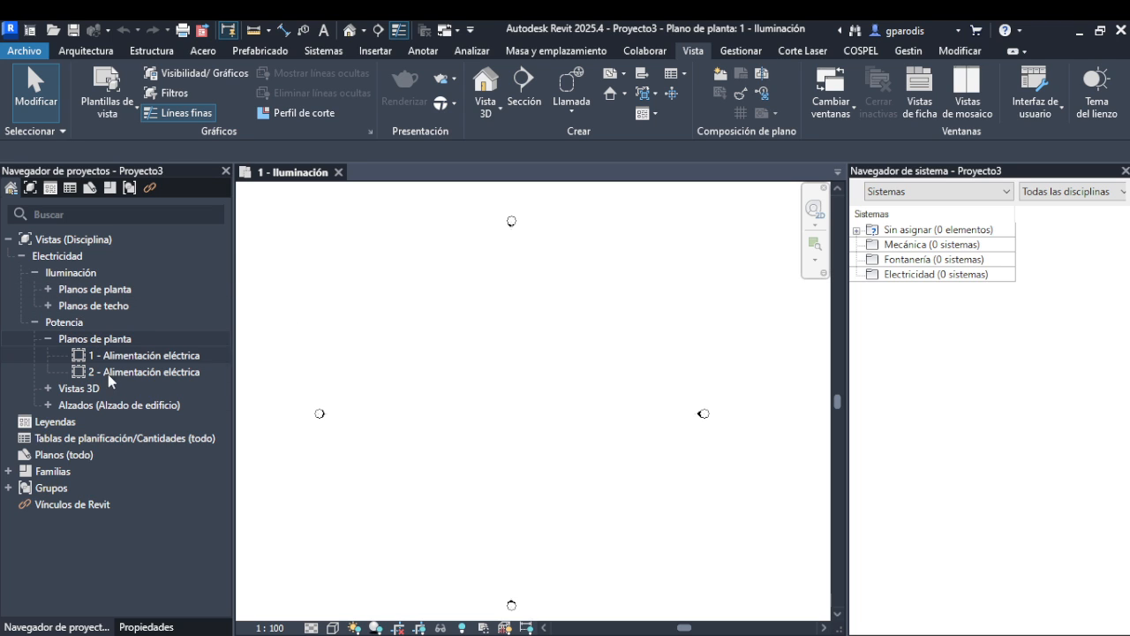
- Open the floor plan 1 - Alimentación eléctrica and close the 1 - Iluminación view
left_click(114, 356)
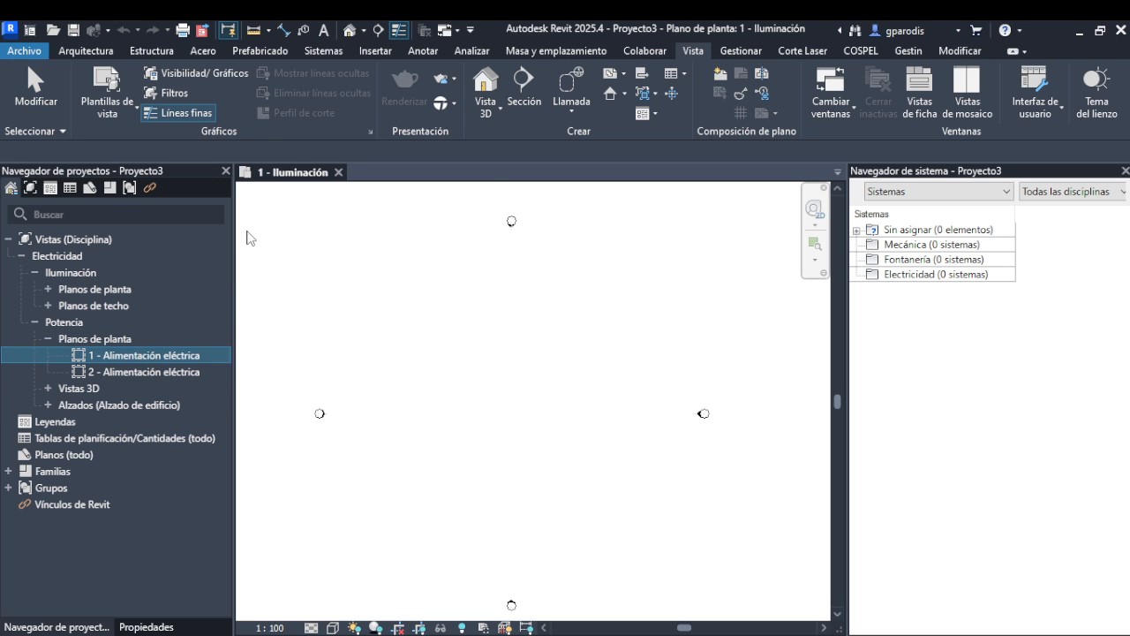
left_click(339, 172)
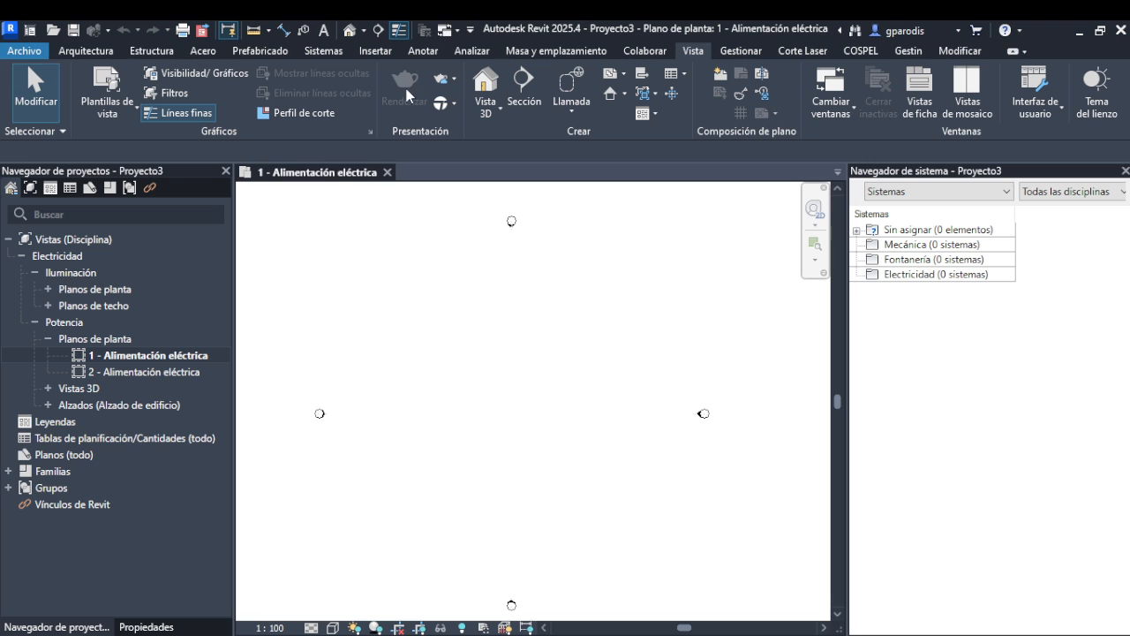
- Draw two connected walls forming a corner: a slightly sloped upper one about 8000 mm long and a vertical one running down from its left end
left_click(86, 50)
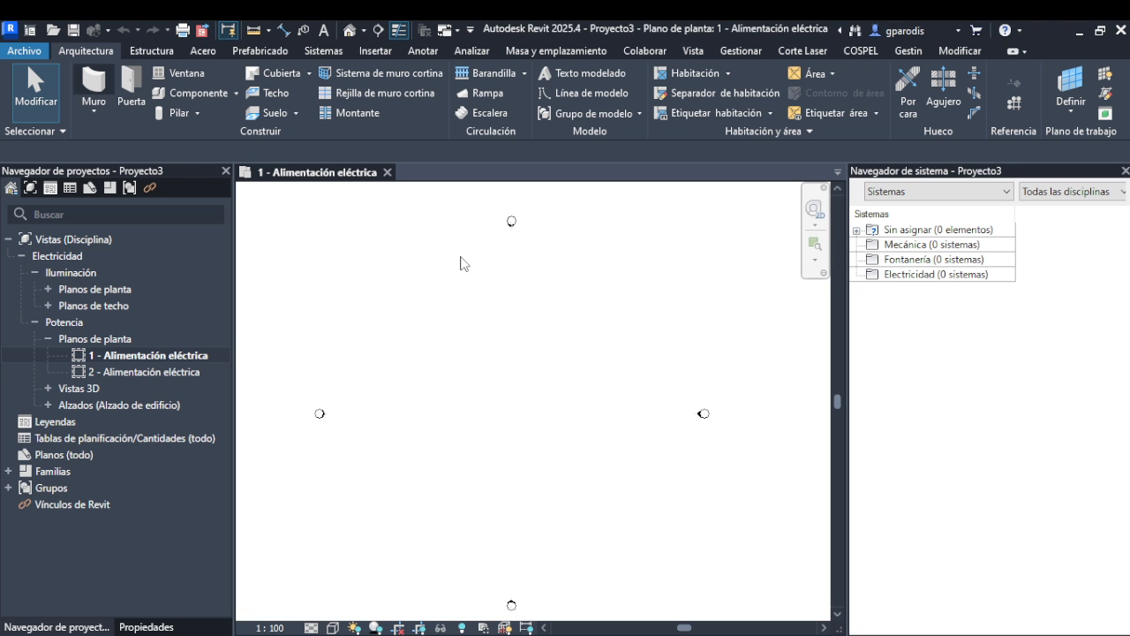
left_click(558, 287)
left_click(438, 287)
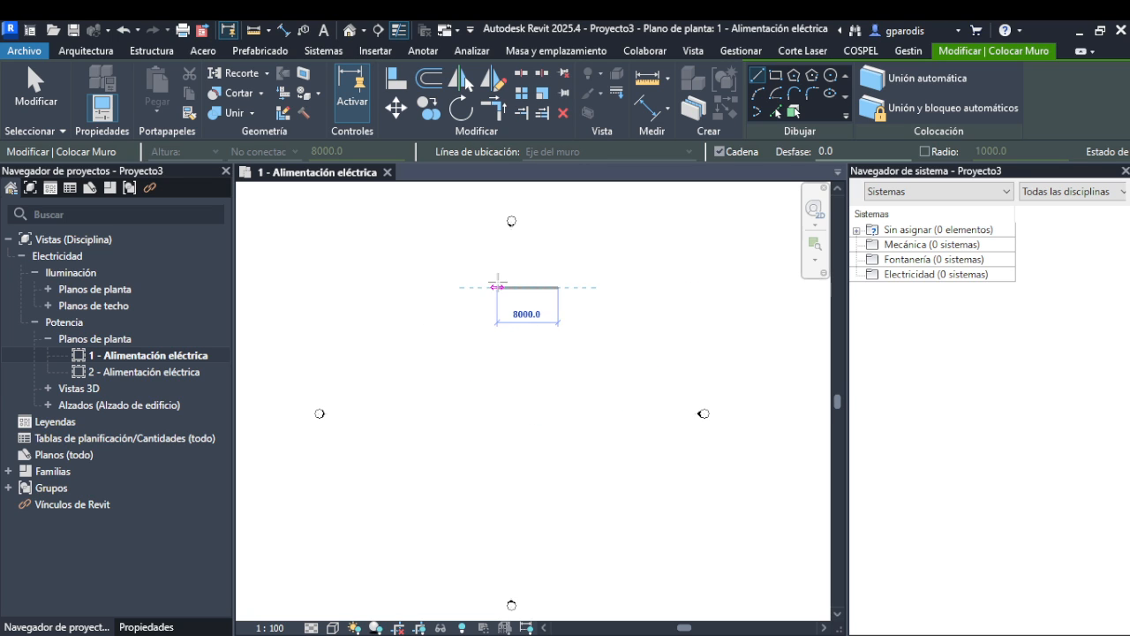
scroll(495, 281, "up", 2)
left_click(496, 281)
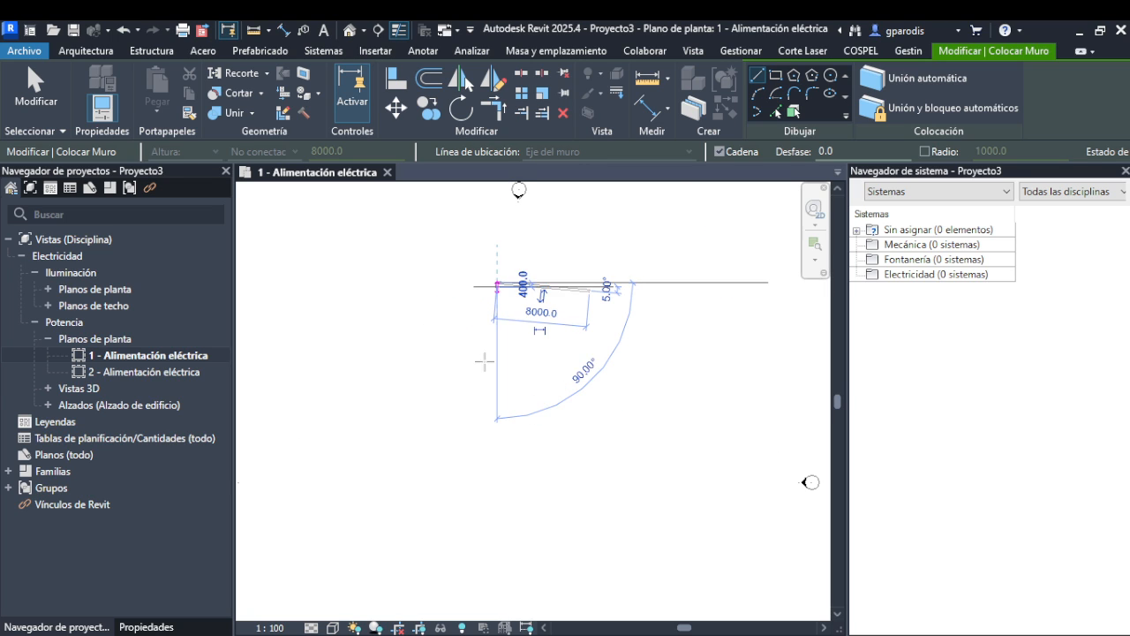
left_click(497, 415)
key("Escape")
key("Escape")
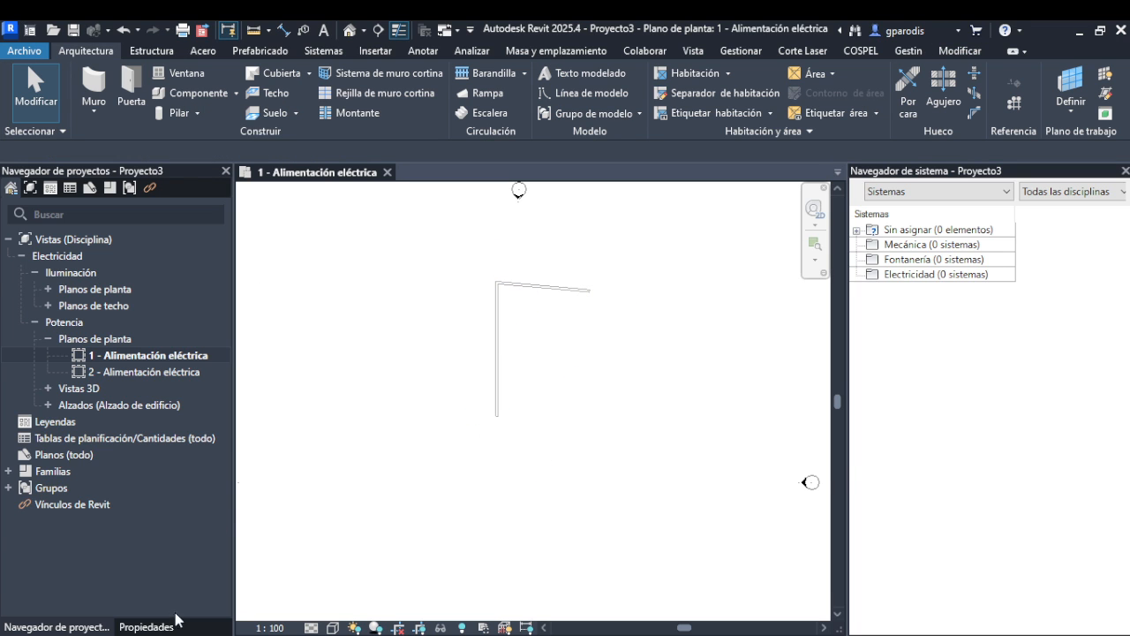
- Set the floor plan's discipline to Arquitectura
left_click(155, 627)
left_click(172, 507)
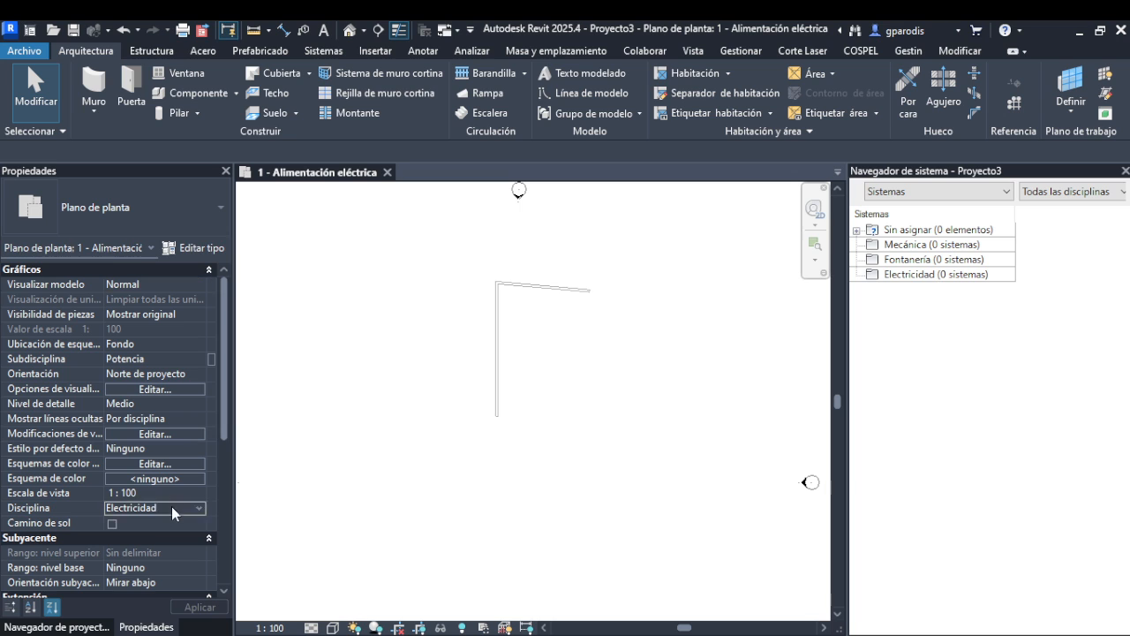
left_click(198, 509)
left_click(160, 525)
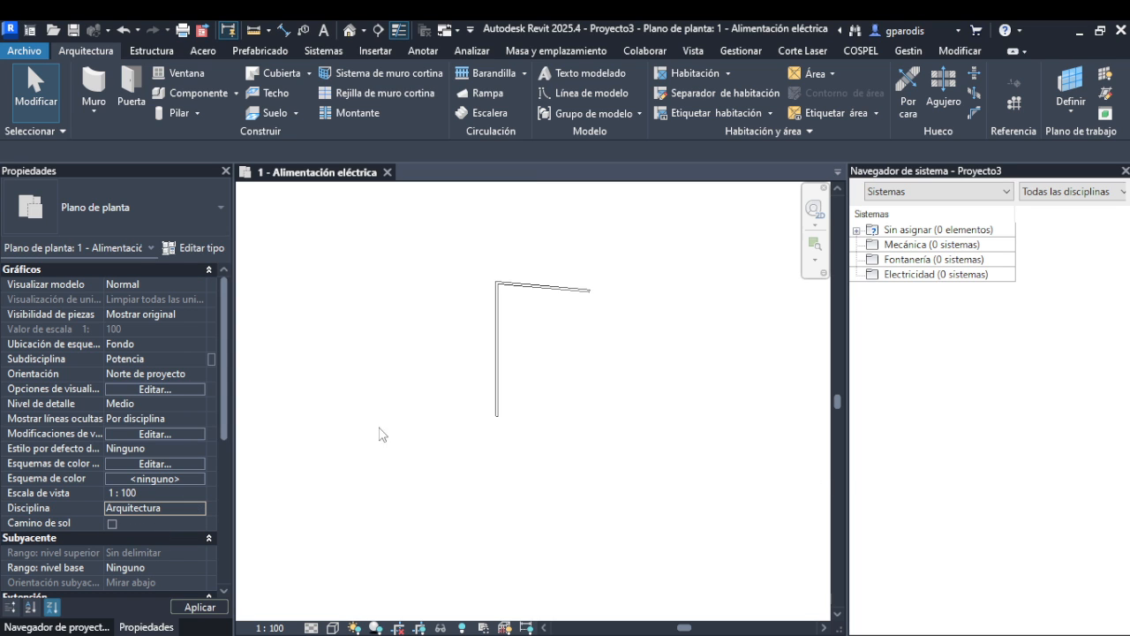
- Straighten the sloped upper wall to horizontal at about 7800 mm and open the default 3D view
left_click(580, 297)
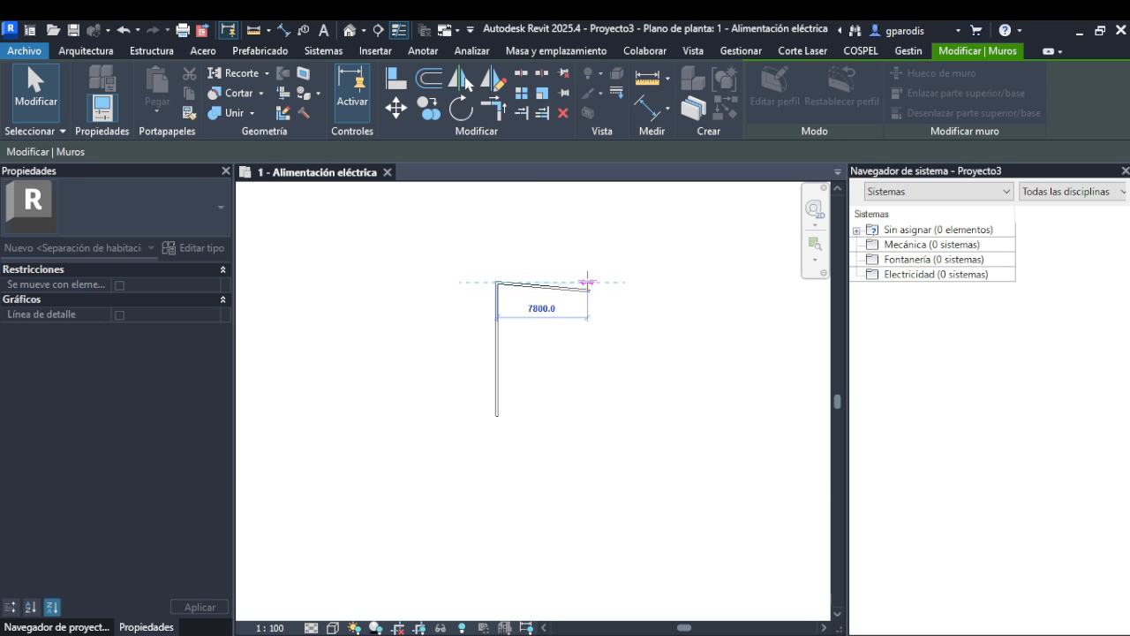
left_click(426, 233)
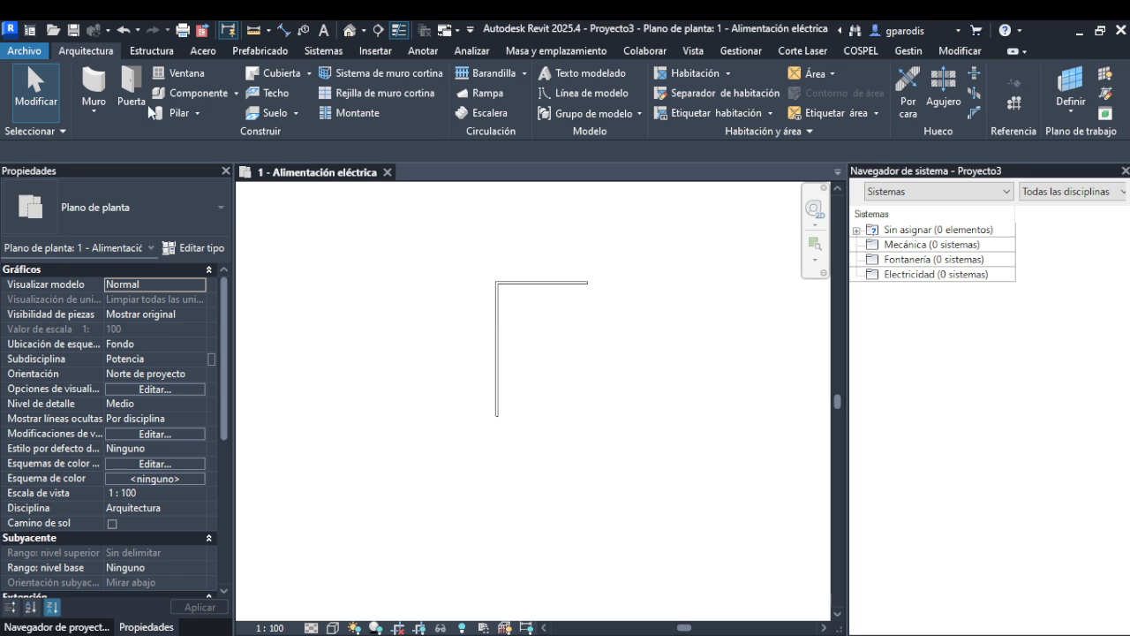
left_click(350, 29)
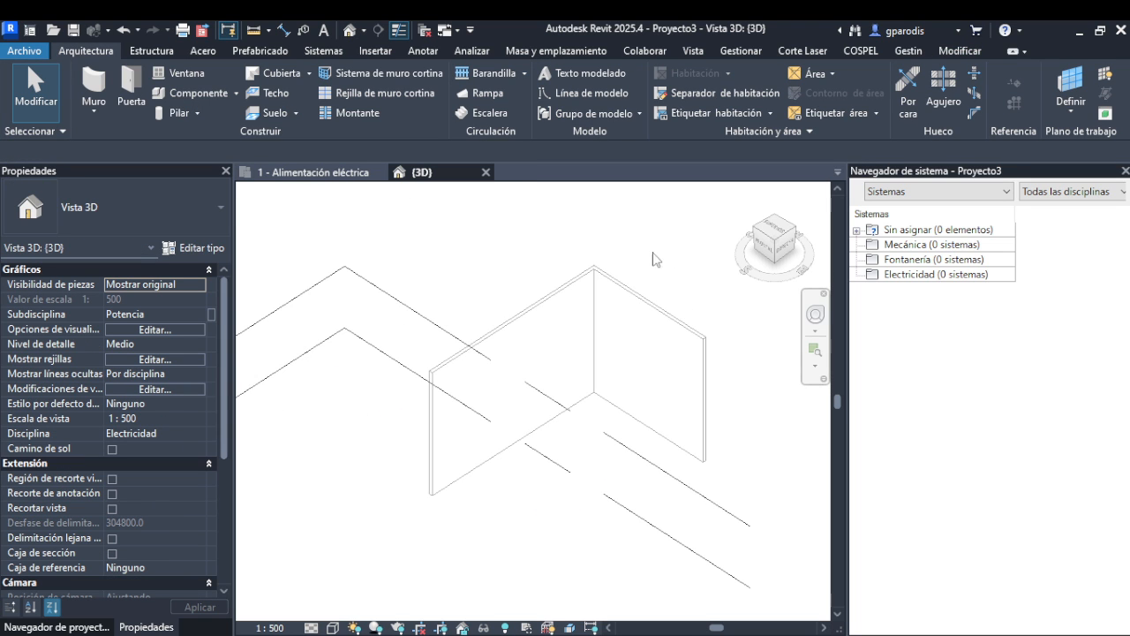
- Return to the 1 - Alimentación eléctrica floor plan and set its discipline to Electricidad
key("ctrl+Tab")
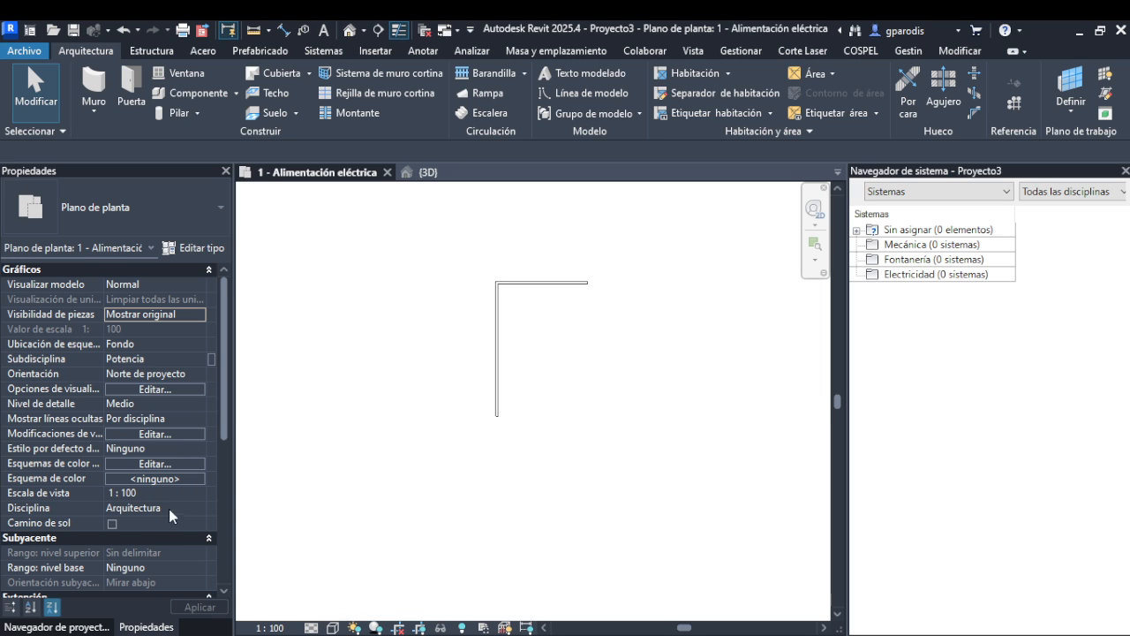
left_click(195, 509)
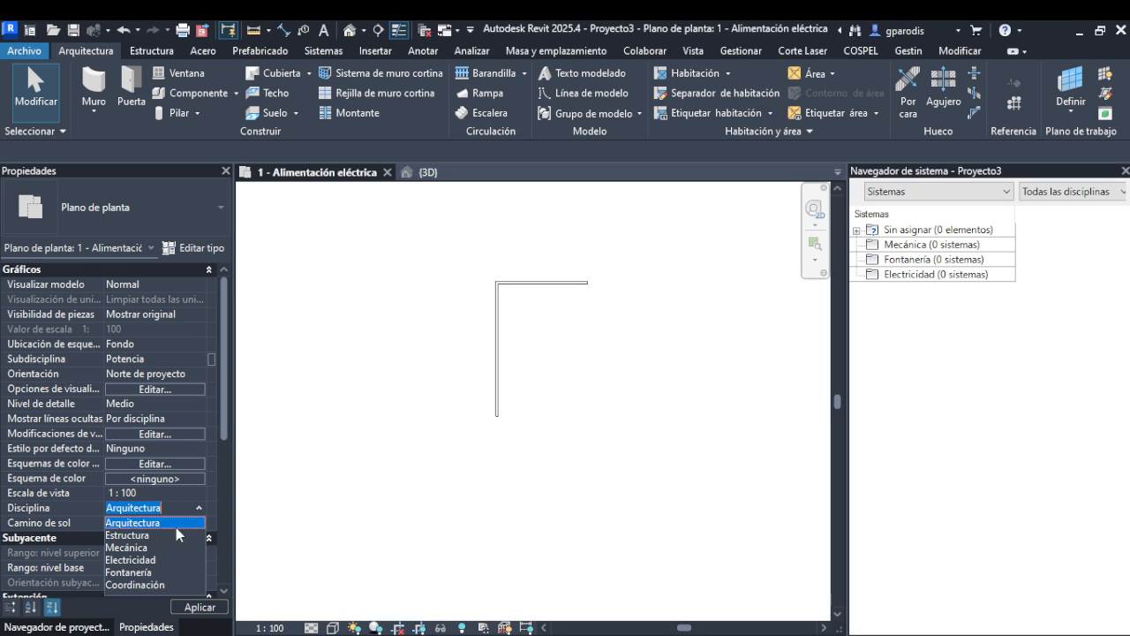
left_click(138, 559)
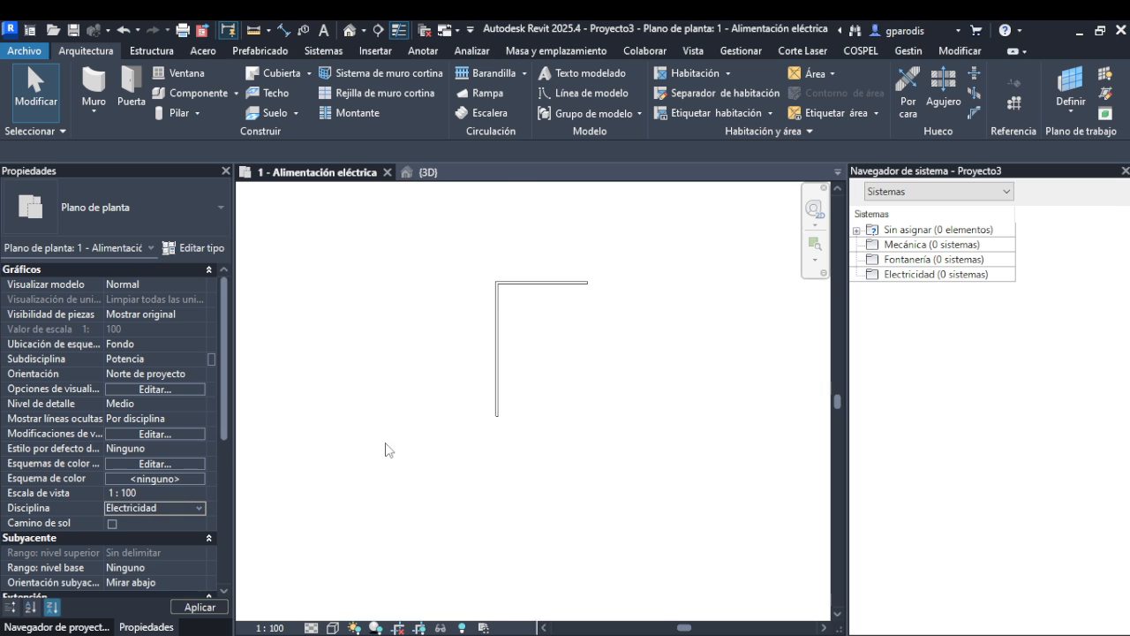
- Switch to the 3D view and set its discipline to Arquitectura
left_click(425, 172)
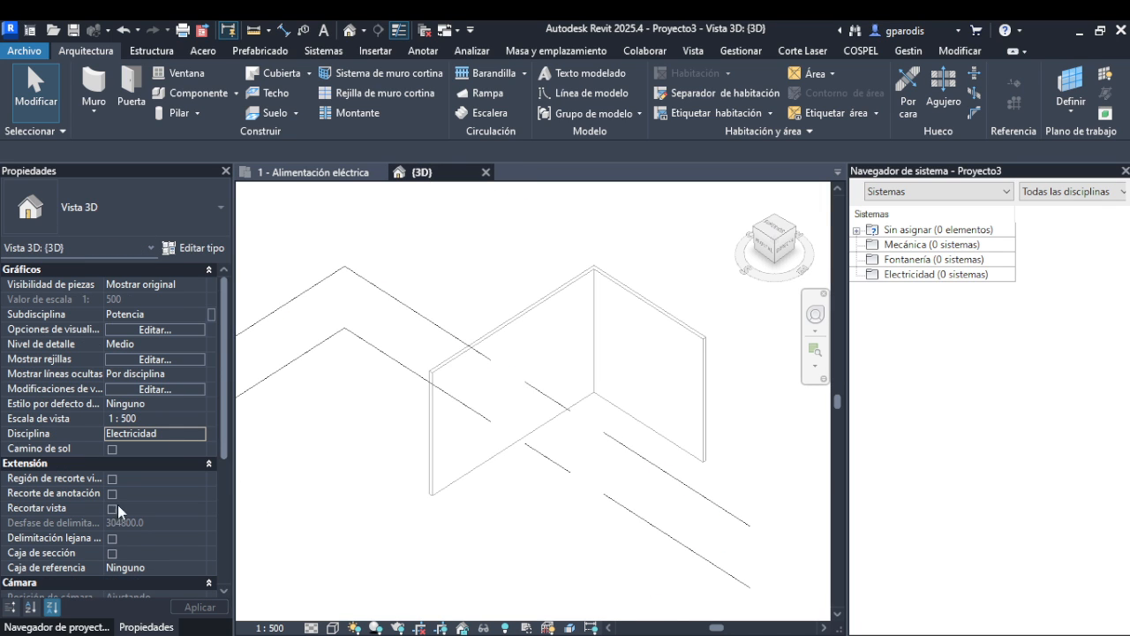
left_click(203, 435)
left_click(137, 448)
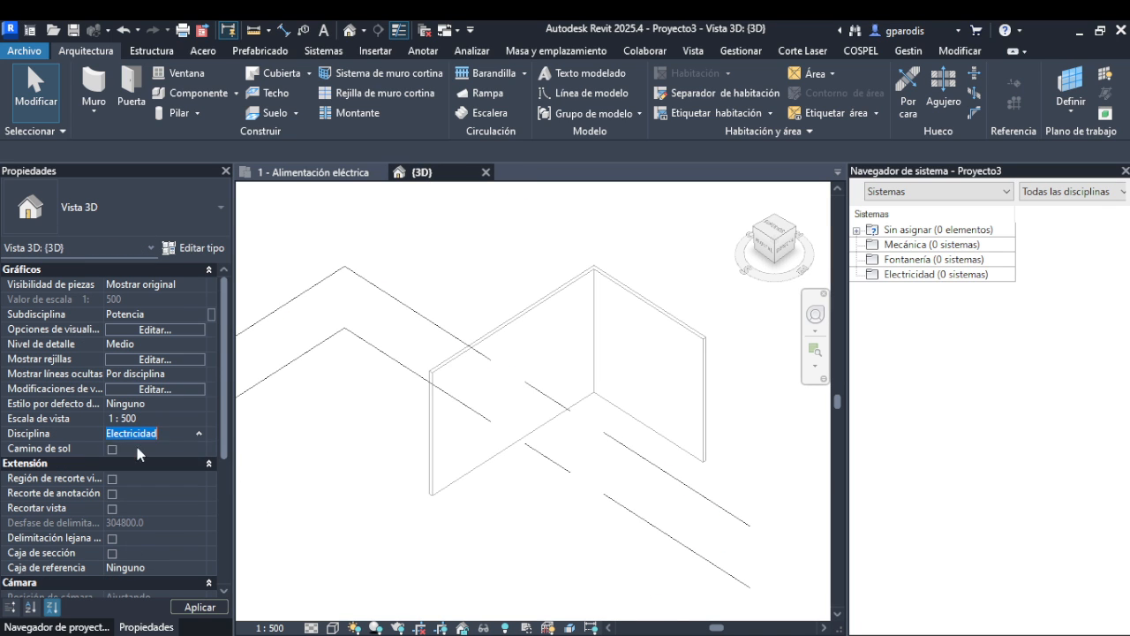
- Set the top constraint of both walls to Hasta nivel: Nivel 2
left_click(547, 315)
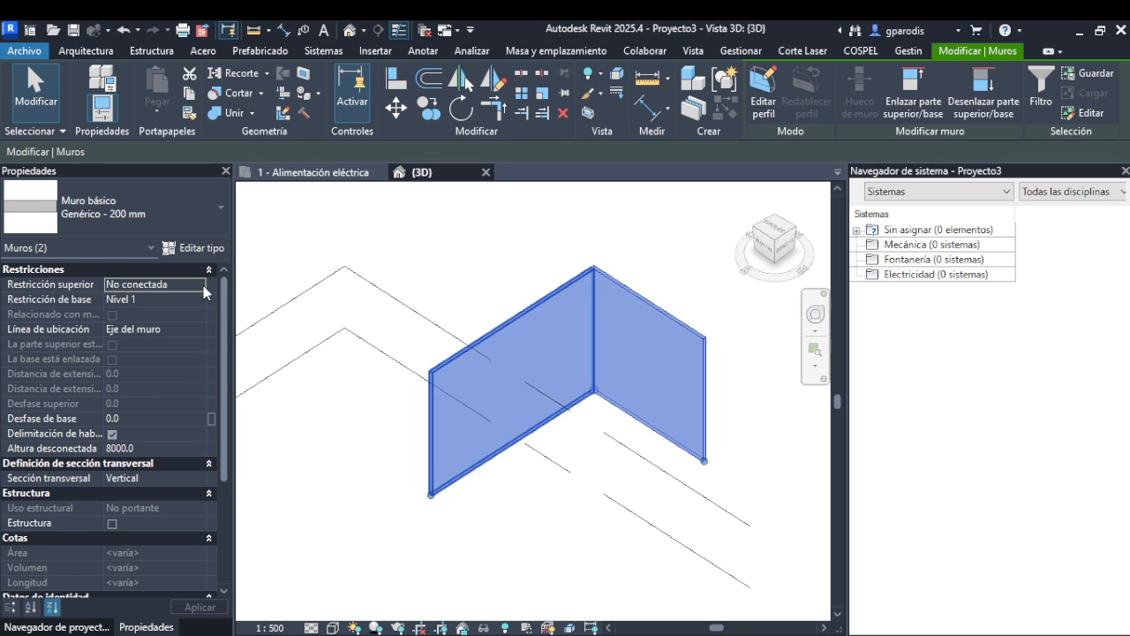
left_click(203, 286)
left_click(146, 320)
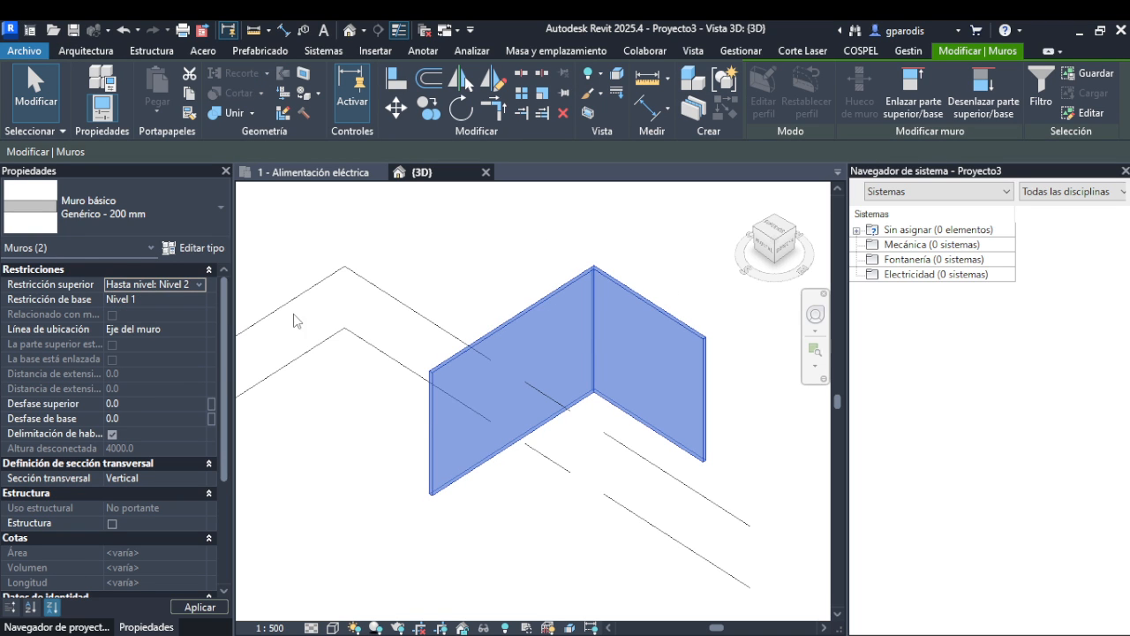
left_click(325, 450)
- Set the 3D view's discipline to Electricidad
left_click(200, 435)
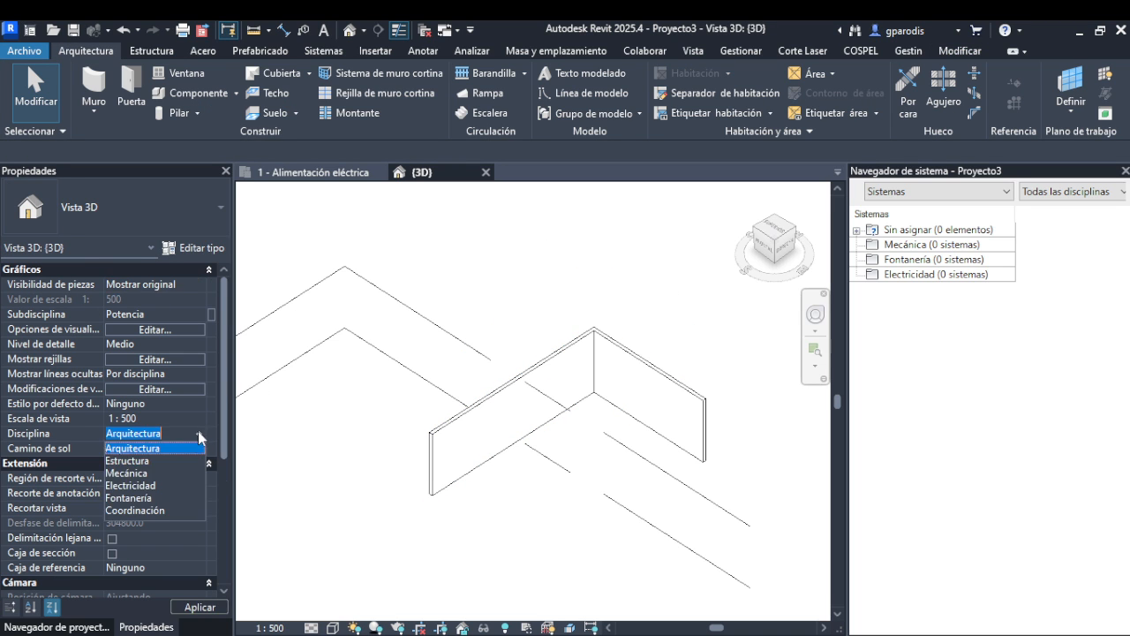
left_click(131, 485)
- Examine the display of the two walls in the 3D view, up close and from a lower angle
middle_click_drag(623, 343, 516, 374)
scroll(610, 462, "up", 3)
scroll(500, 368, "down", 3)
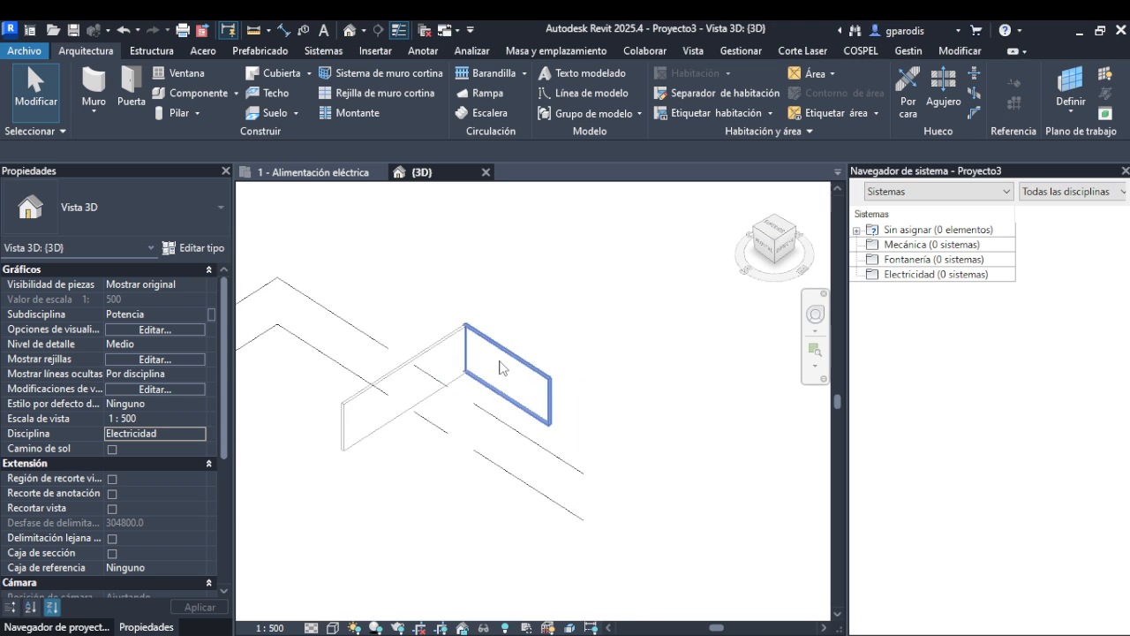
scroll(485, 304, "down", 2)
scroll(483, 327, "up", 3)
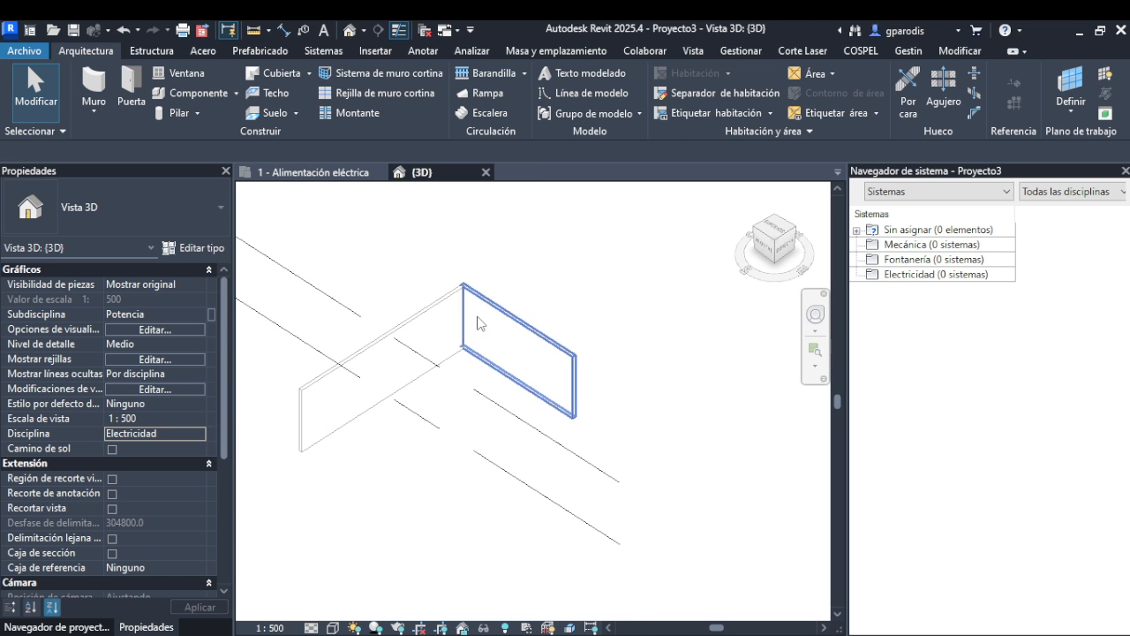
middle_click_drag(479, 317, 525, 336)
middle_click_drag(605, 377, 601, 301, "shift")
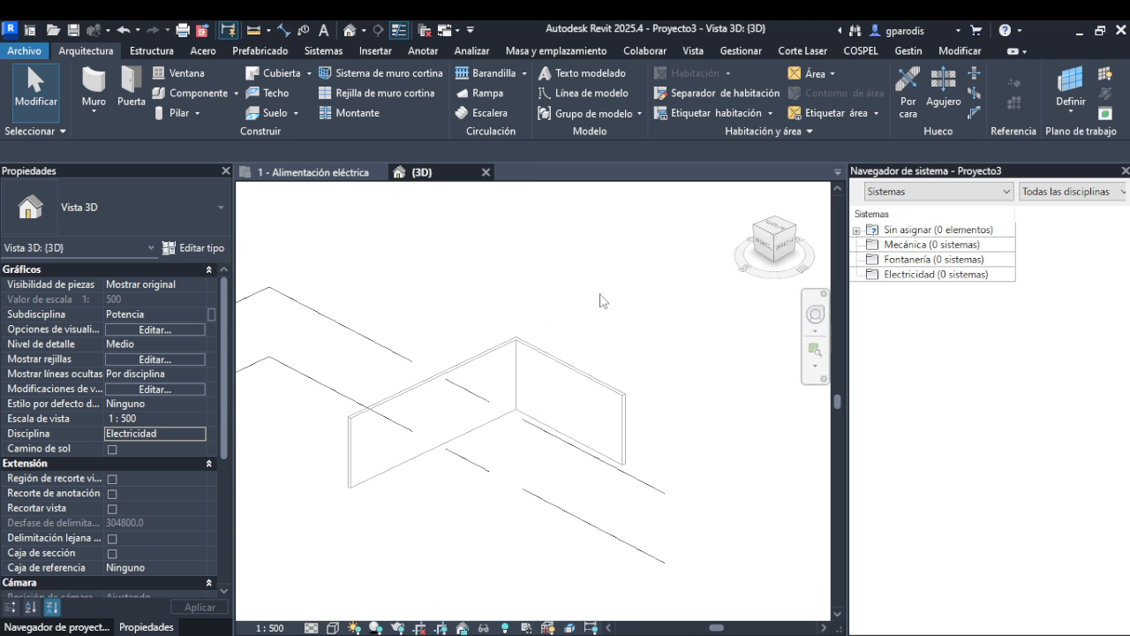
middle_click_drag(593, 388, 606, 346)
scroll(606, 346, "up", 2)
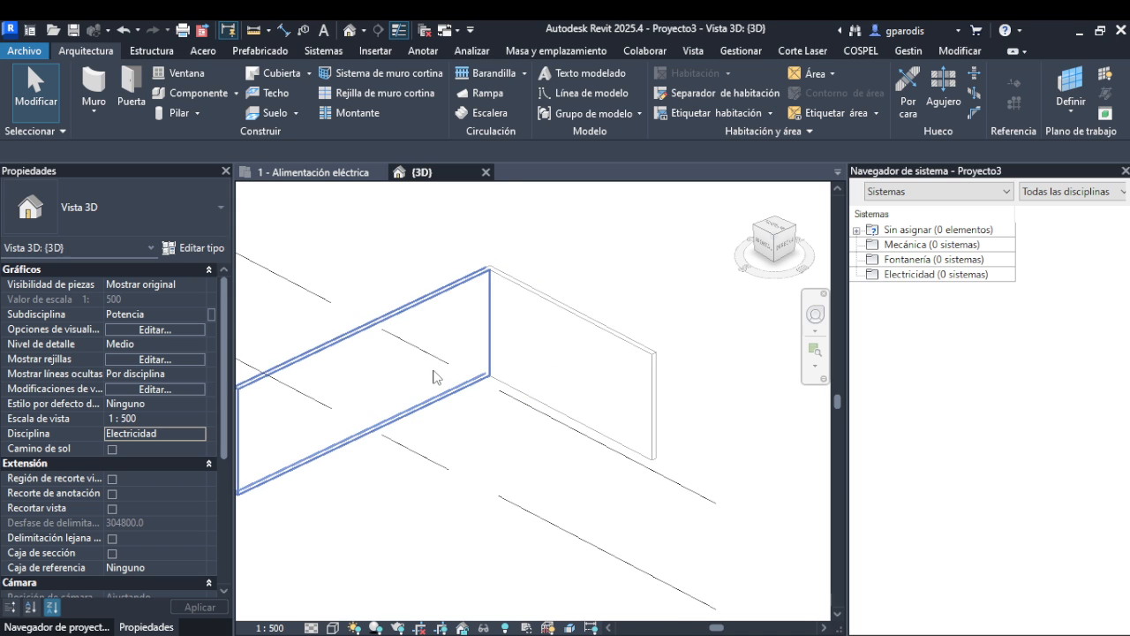
- Place an M_Toma doble Estándar outlet on the shorter wall's face, about 1100 mm from its free end
left_click(323, 50)
left_click(972, 123)
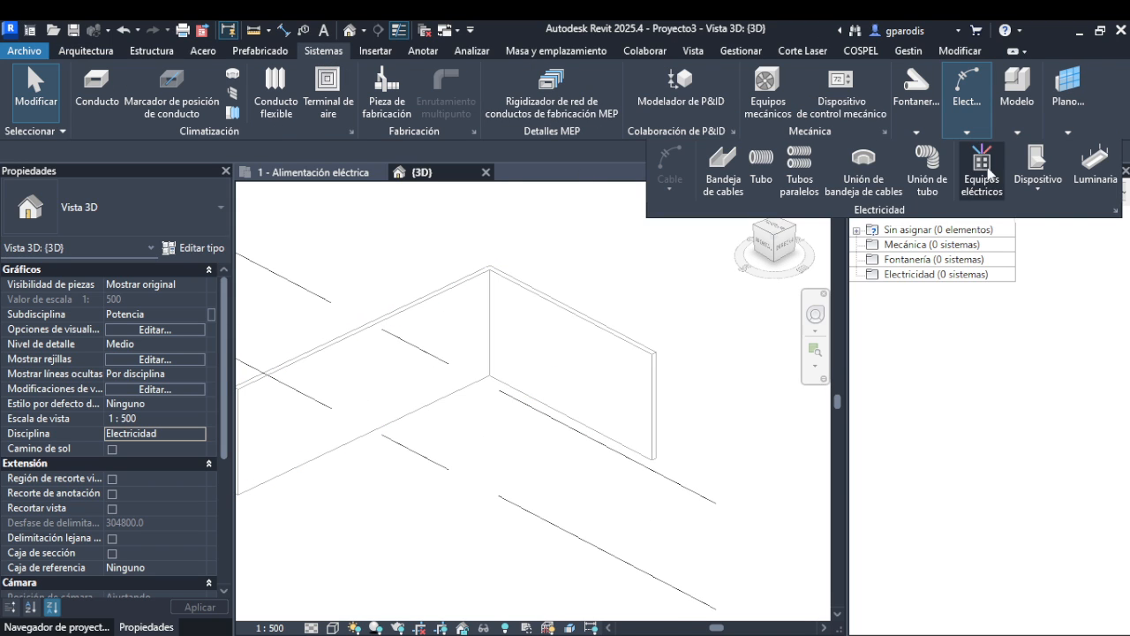
left_click(1036, 193)
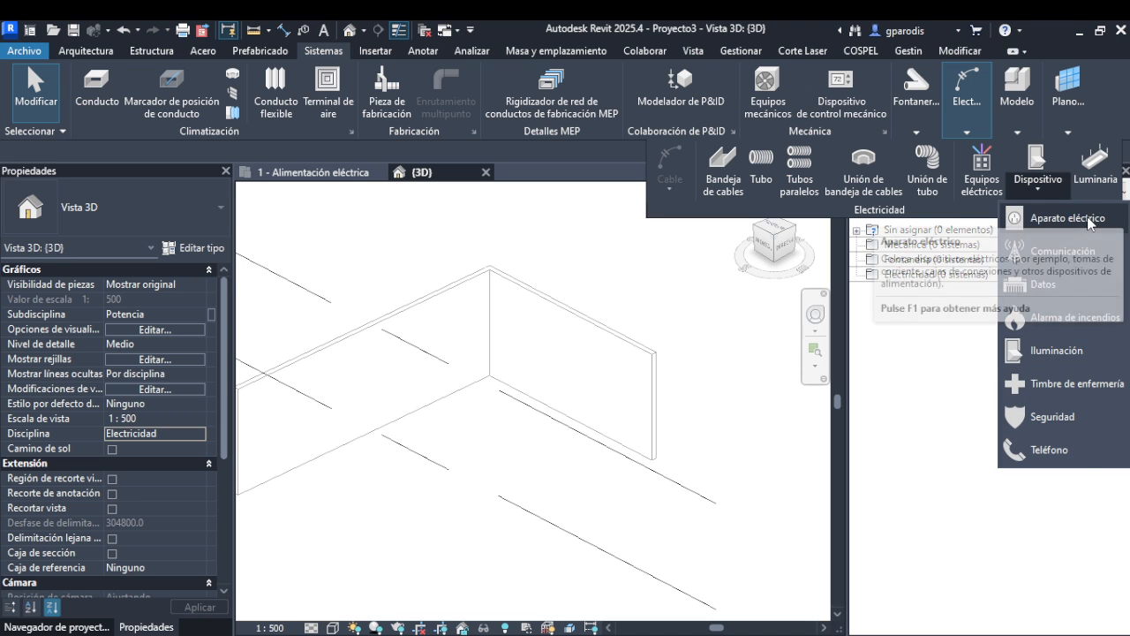
left_click(1066, 219)
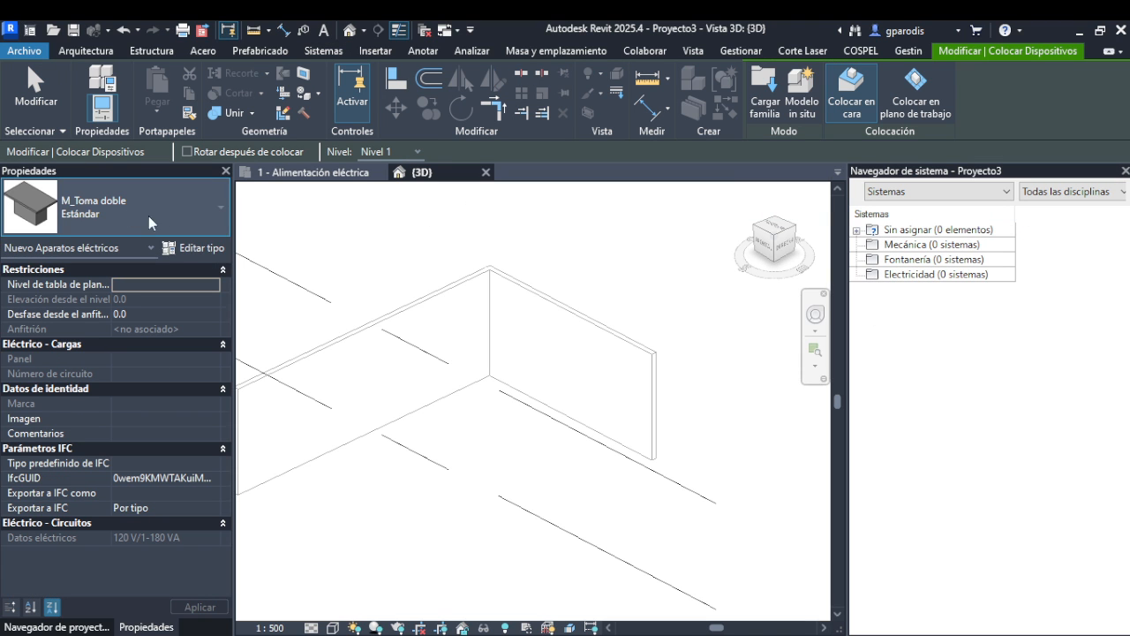
left_click(148, 216)
left_click(49, 303)
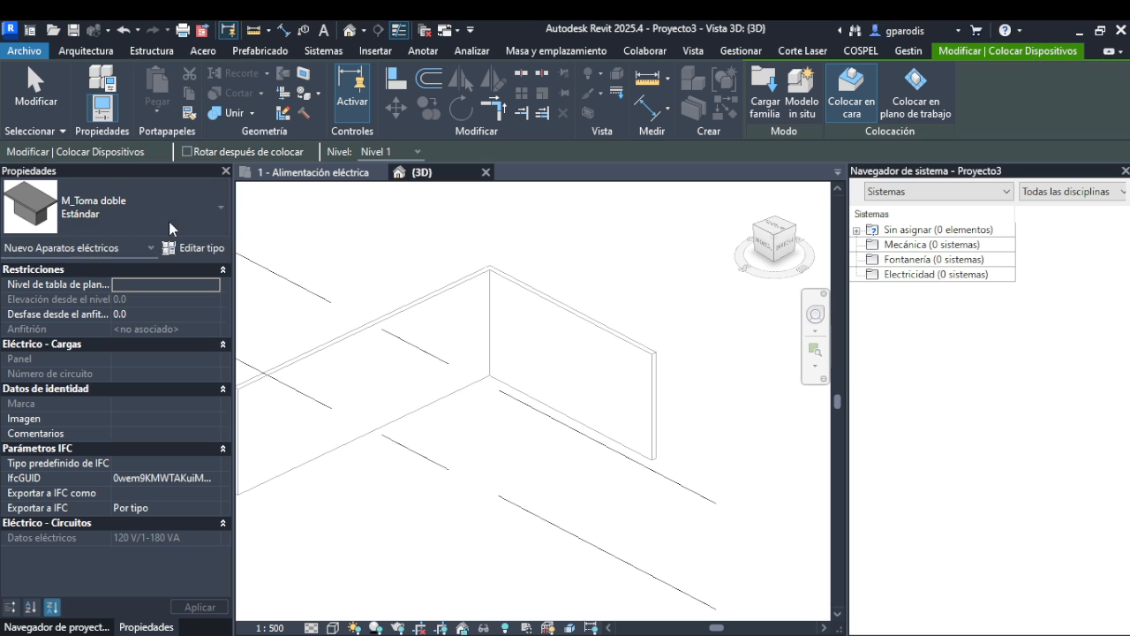
left_click(628, 426)
scroll(722, 369, "up", 5)
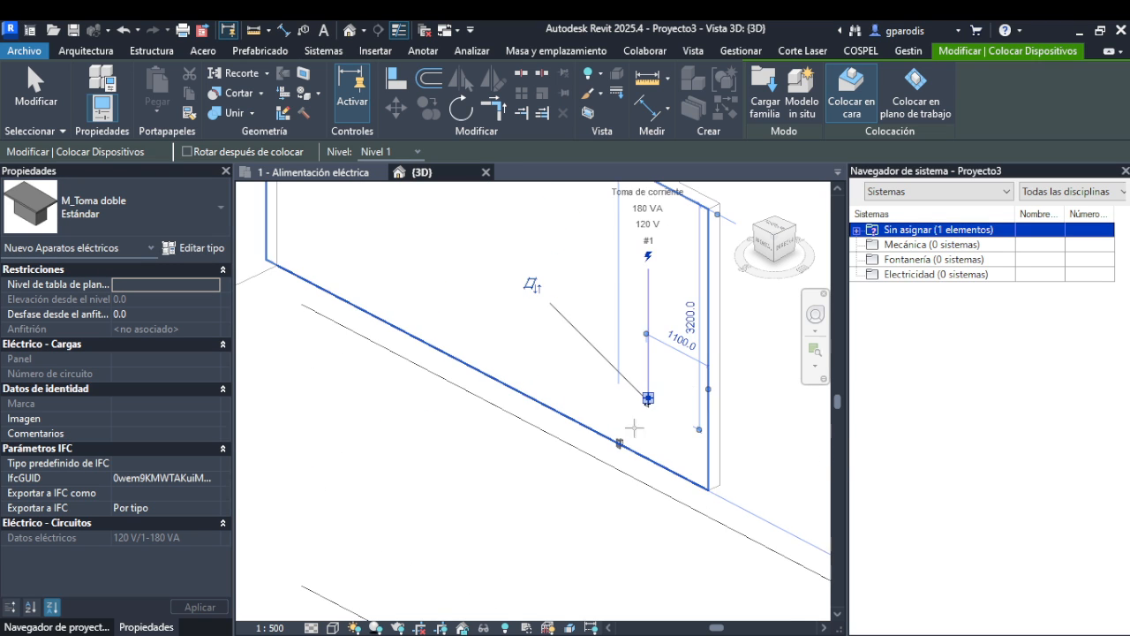
scroll(636, 442, "down", 5)
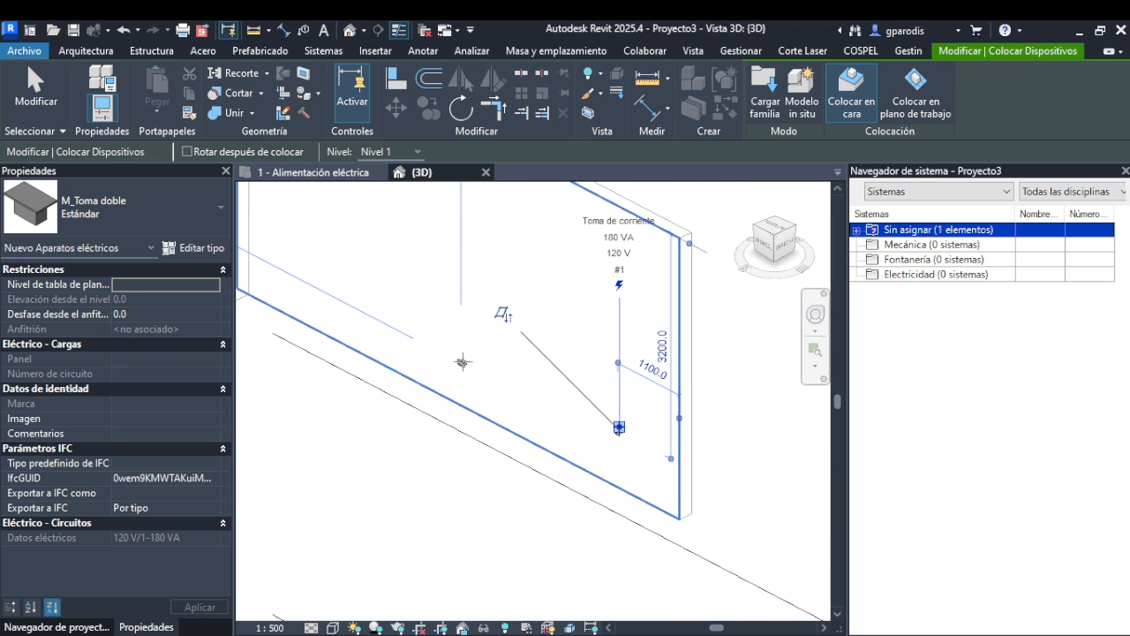
- Place three more M_Toma doble outlets along the shorter wall, spaced out toward the corner
left_click(466, 357)
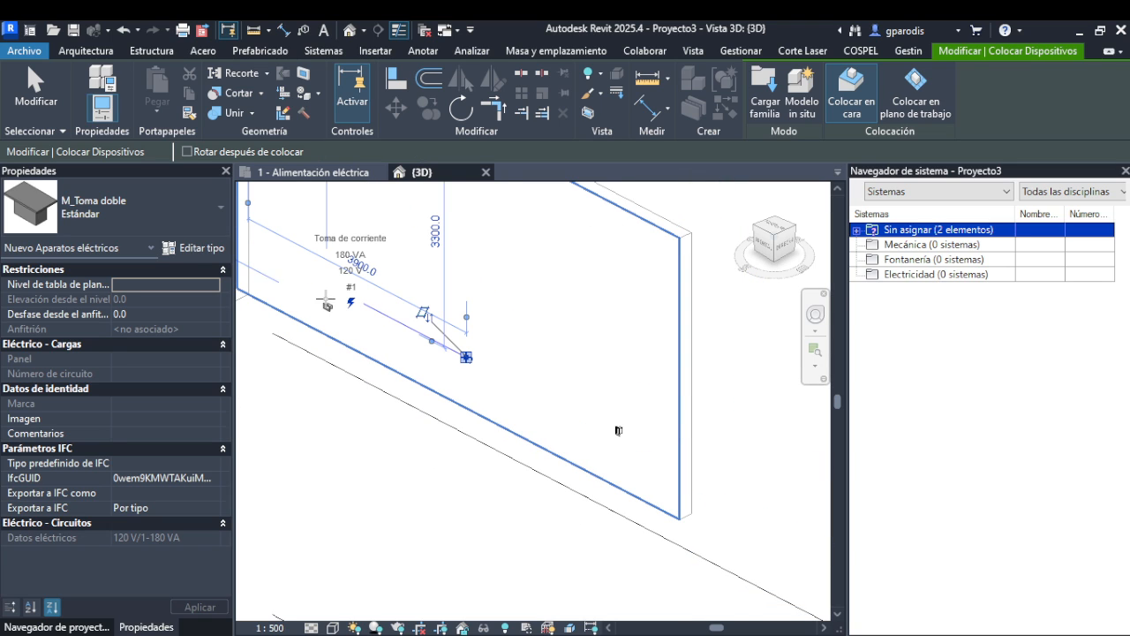
left_click(466, 358)
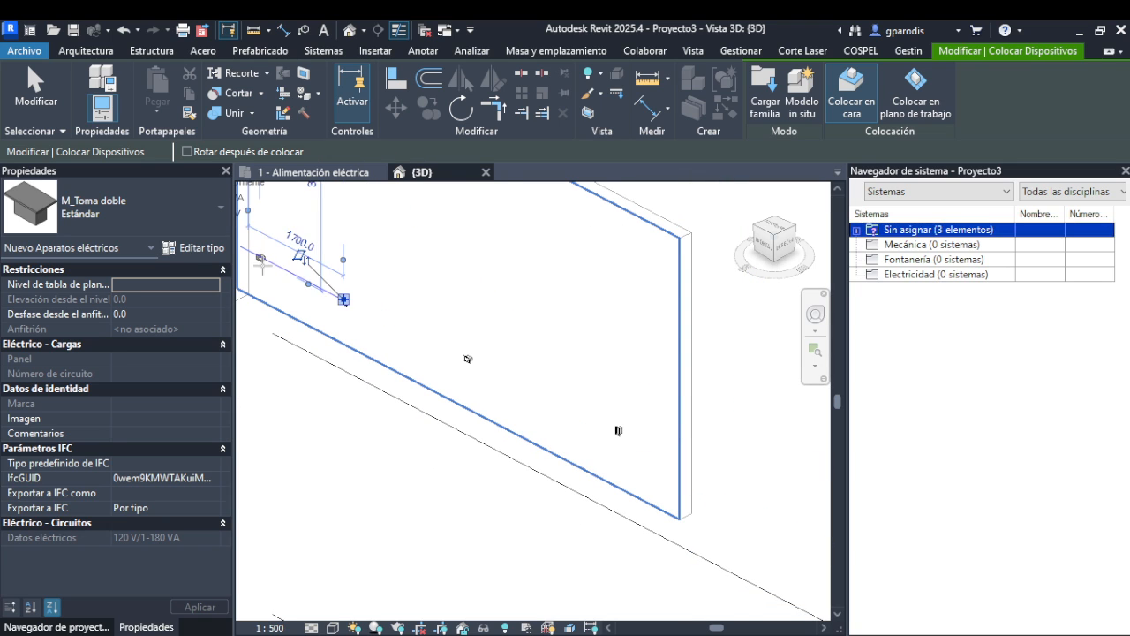
left_click(271, 272)
middle_click_drag(309, 330, 771, 352)
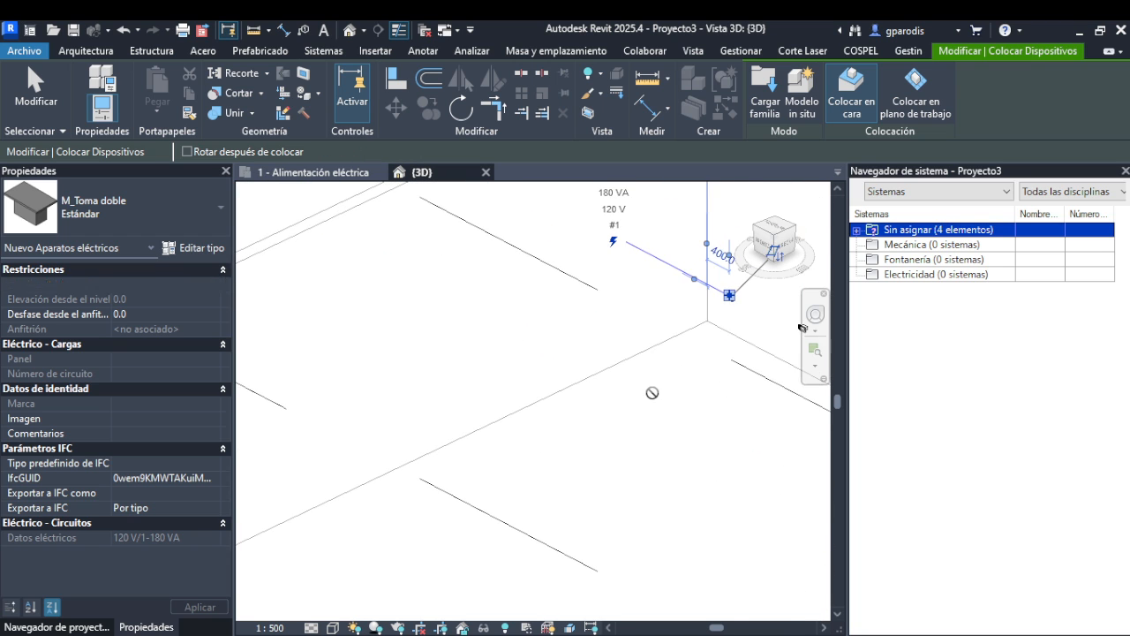
scroll(651, 393, "down", 2)
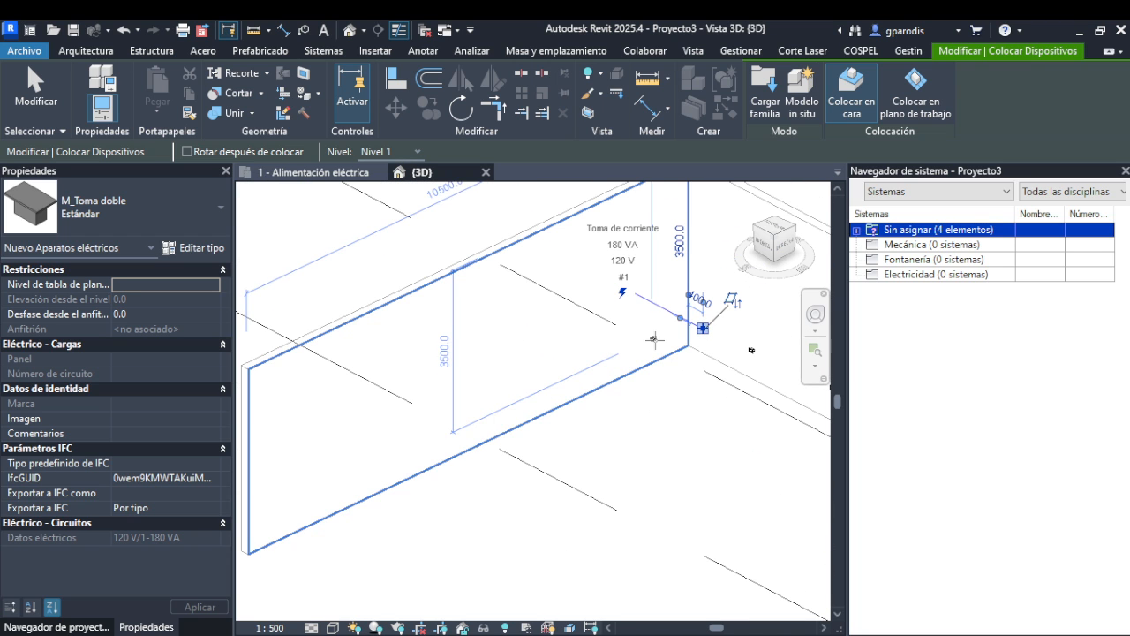
- In the 1 - Alimentación eléctrica plan, place three M_Toma doble outlets on the longer wall's vertical face at 460 mm elevation
left_click(340, 173)
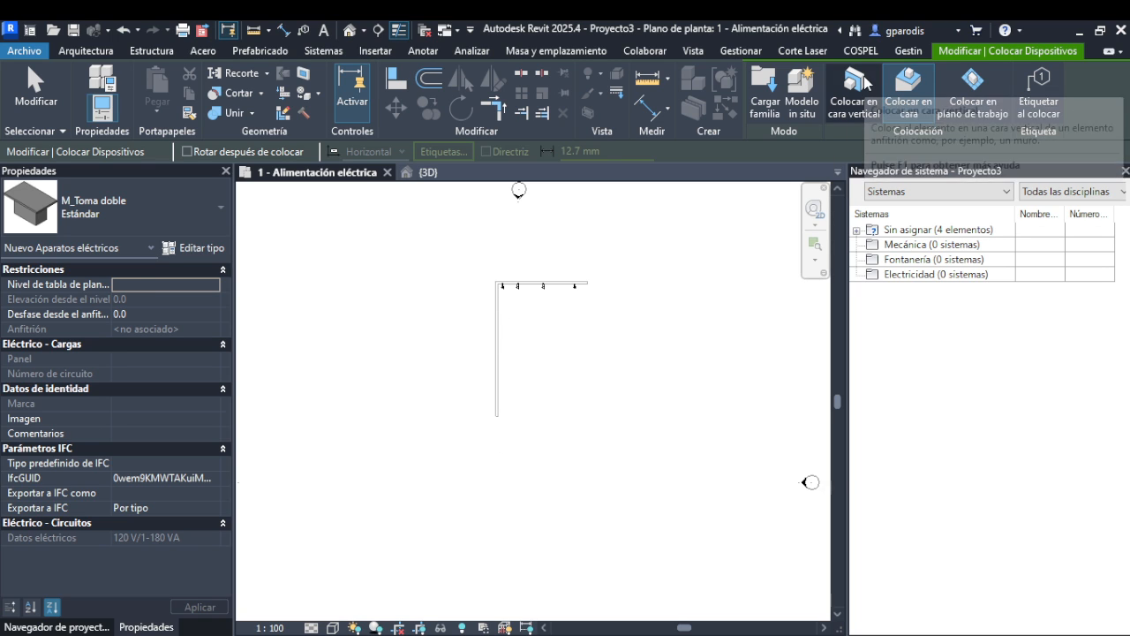
left_click(853, 96)
scroll(482, 325, "up", 3)
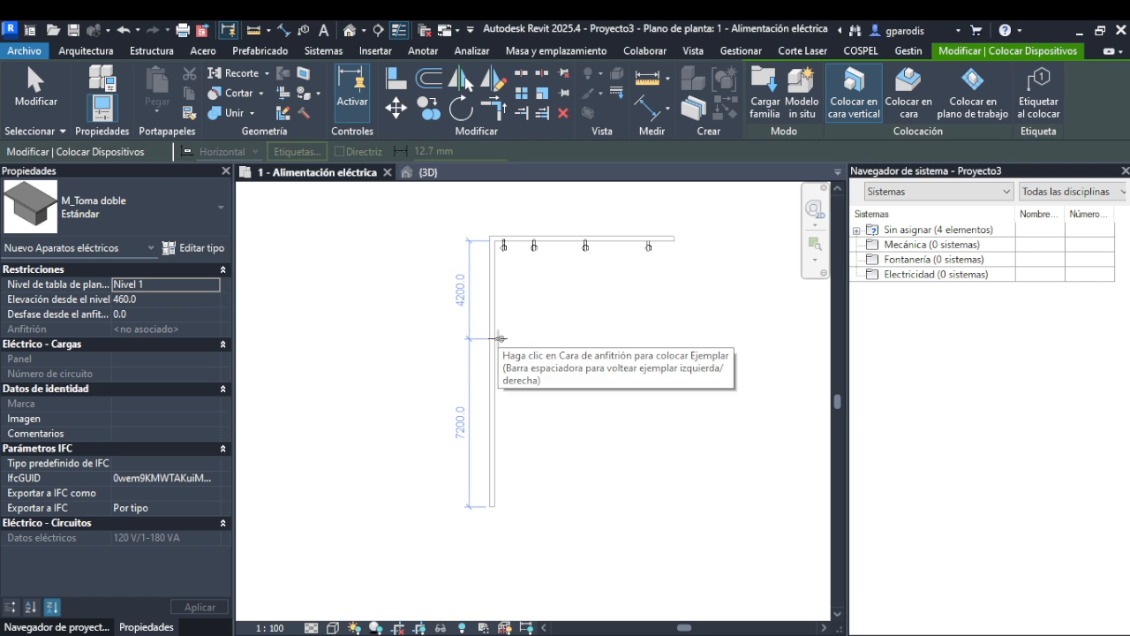
left_click(494, 340)
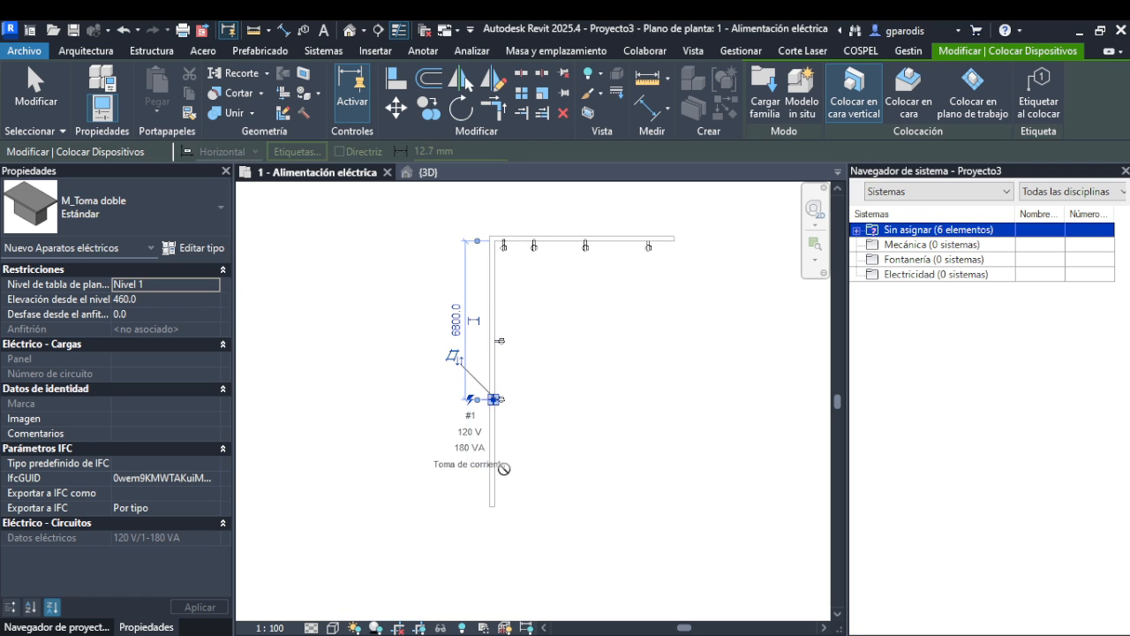
left_click(504, 468)
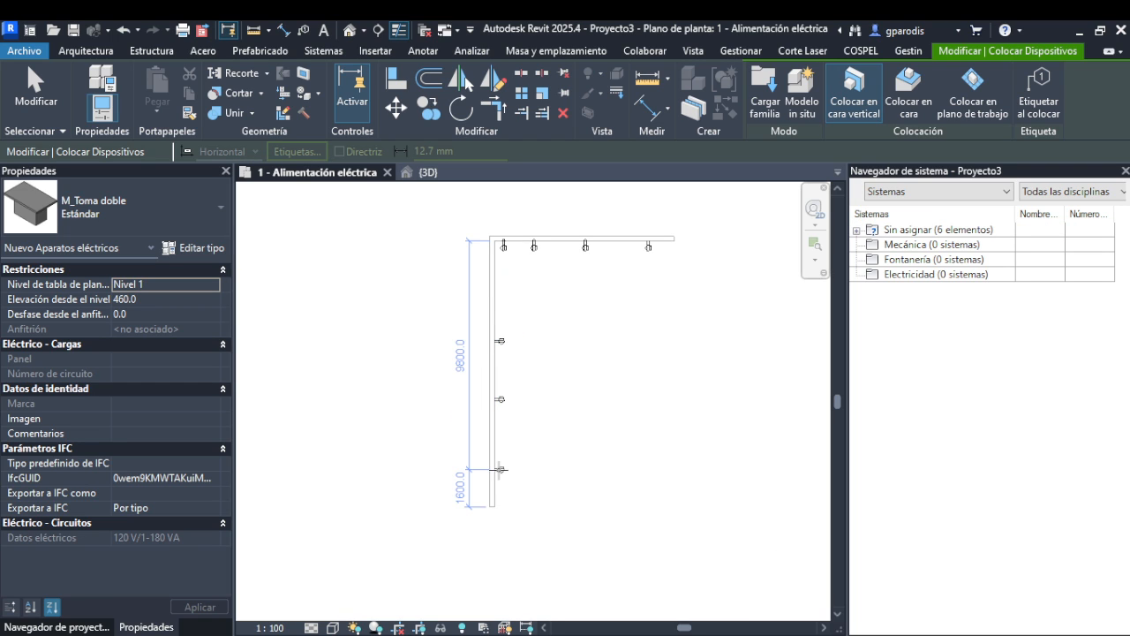
left_click(499, 470)
key("Escape")
key("Escape")
- In the 3D view, compare the elevation of the longer wall's three outlets with that of the shorter wall's end outlet
left_click(451, 171)
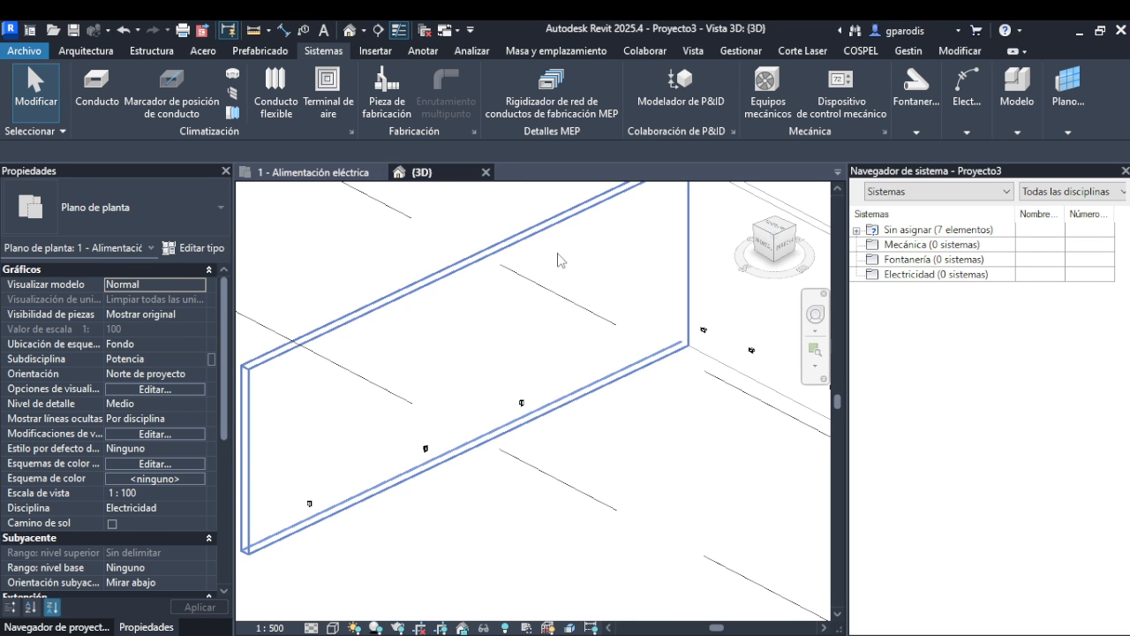
middle_click_drag(596, 401, 527, 427)
scroll(527, 427, "down", 2)
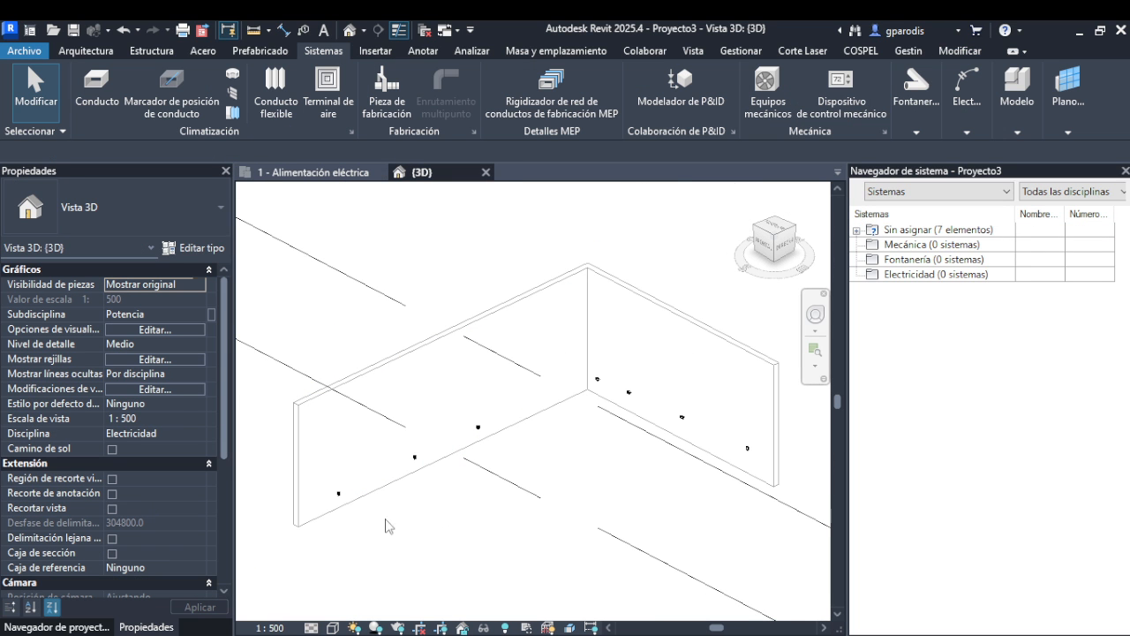
left_click_drag(317, 600, 537, 397)
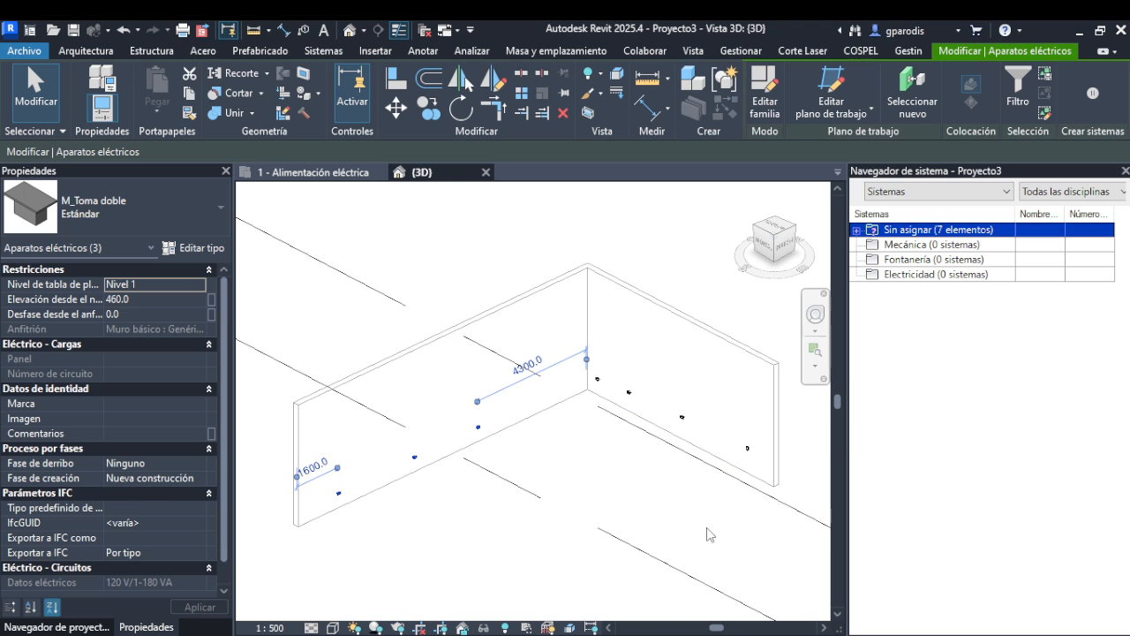
left_click_drag(716, 544, 782, 429)
scroll(629, 377, "up", 3)
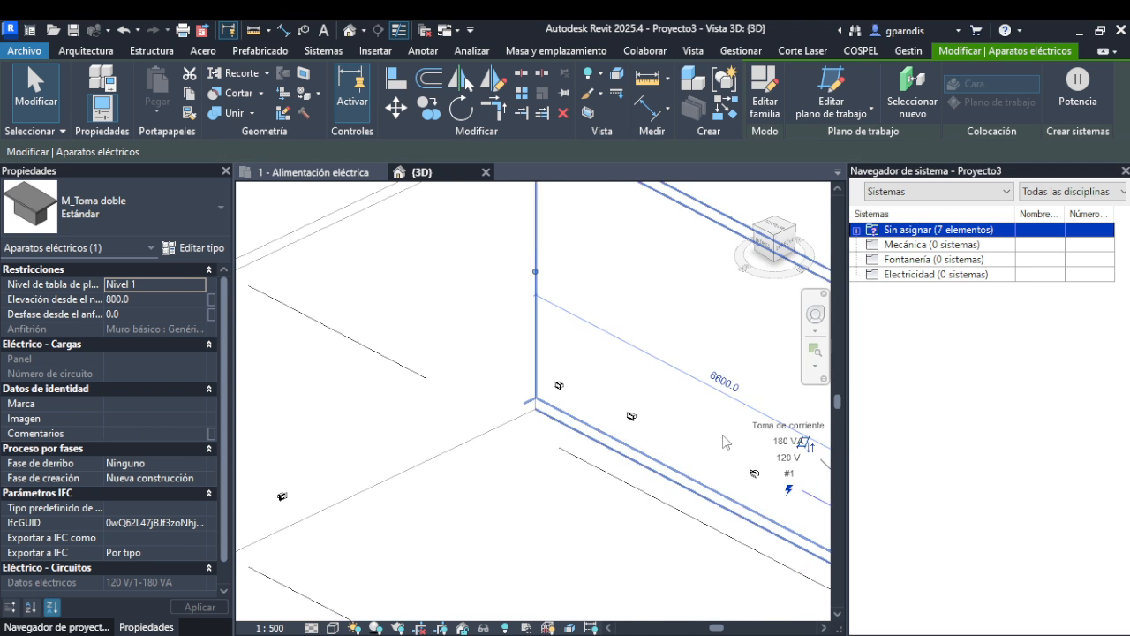
scroll(726, 443, "up", 3)
scroll(476, 358, "up", 2)
scroll(427, 360, "down", 6)
middle_click_drag(335, 476, 452, 419)
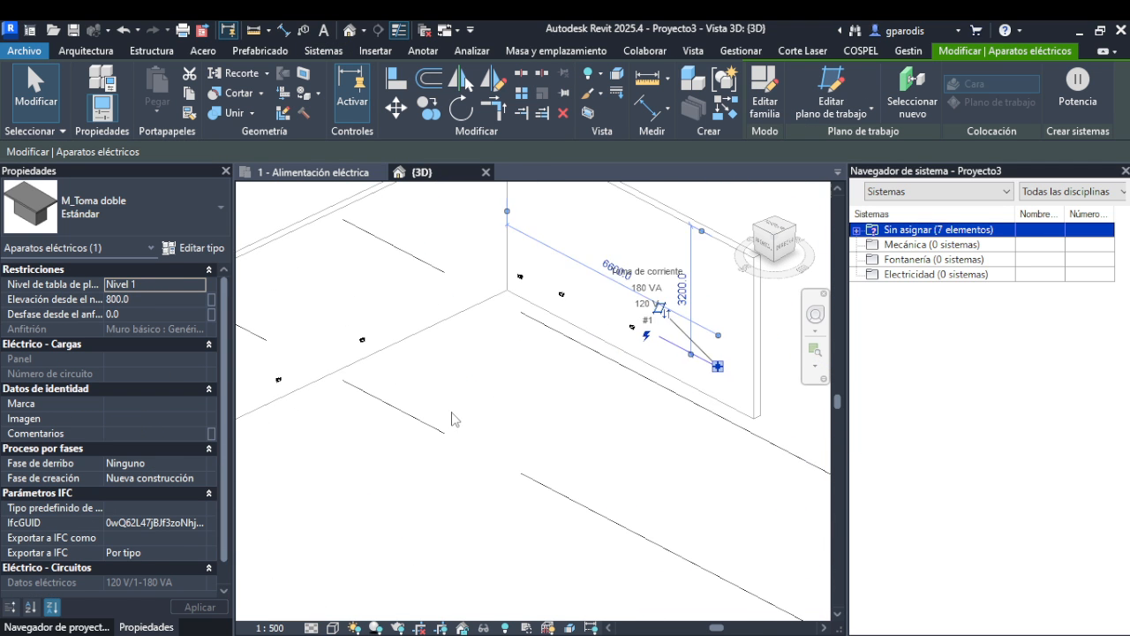
left_click(452, 420)
scroll(598, 350, "down", 1)
- Place an M_Luminarias empotradas lisas 600x600 - 120 luminaire on each wall's face, high up near its free end
left_click(967, 122)
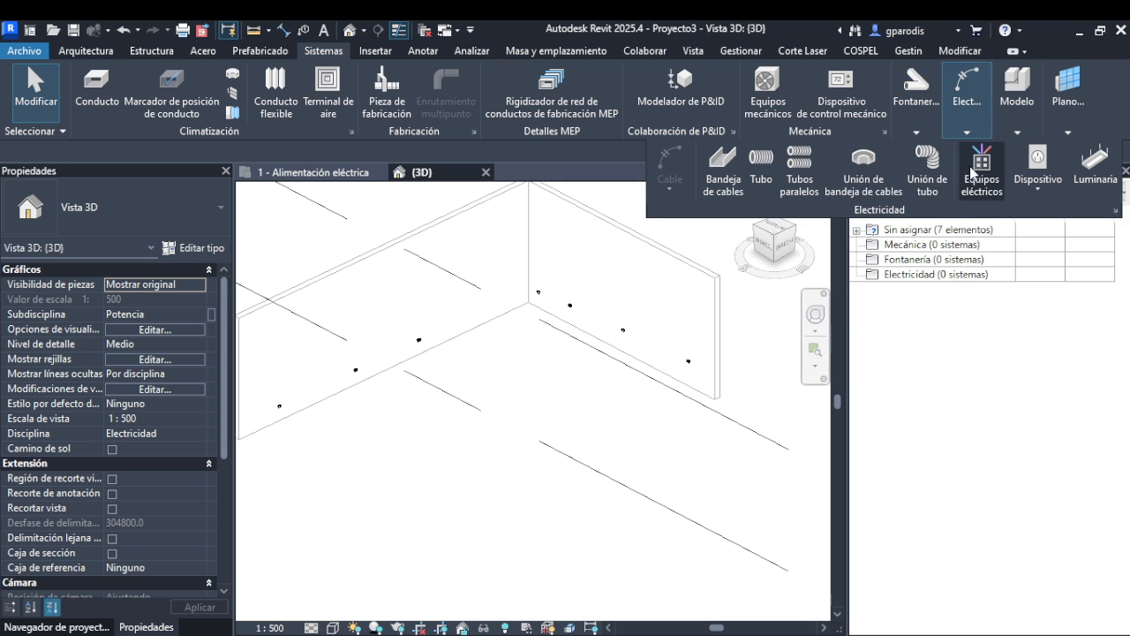
left_click(1096, 168)
left_click(107, 212)
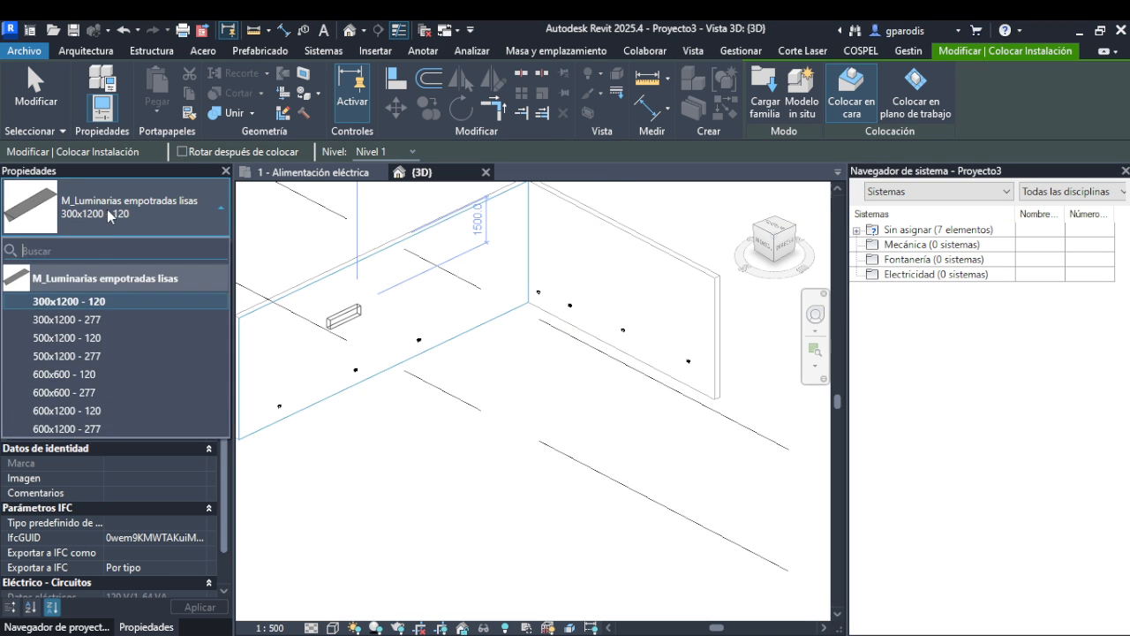
left_click(88, 374)
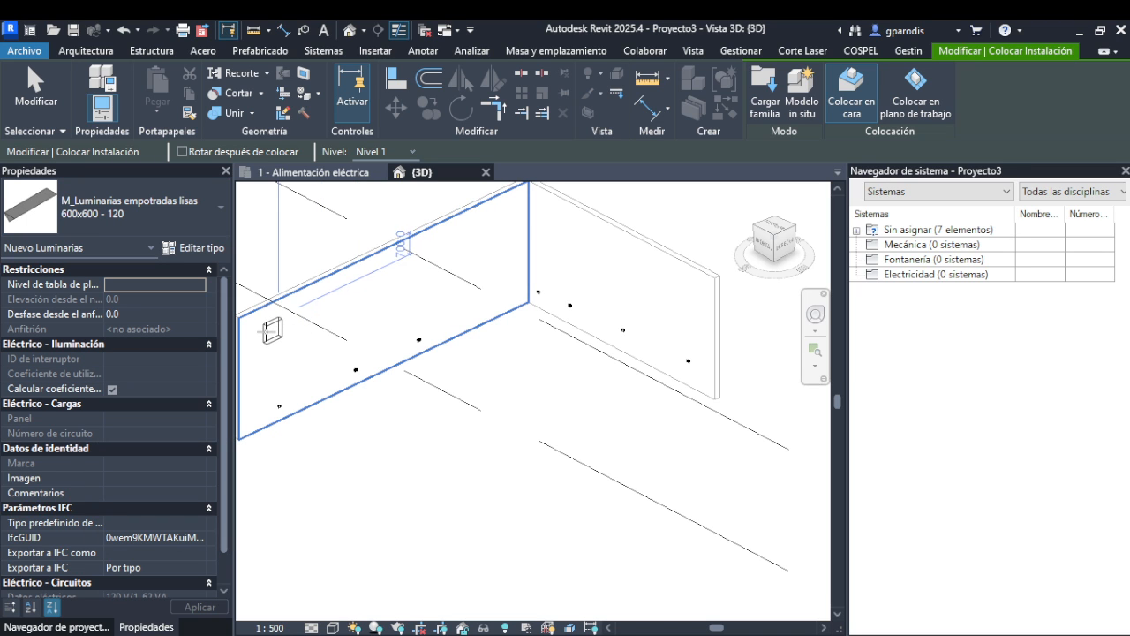
left_click(268, 332)
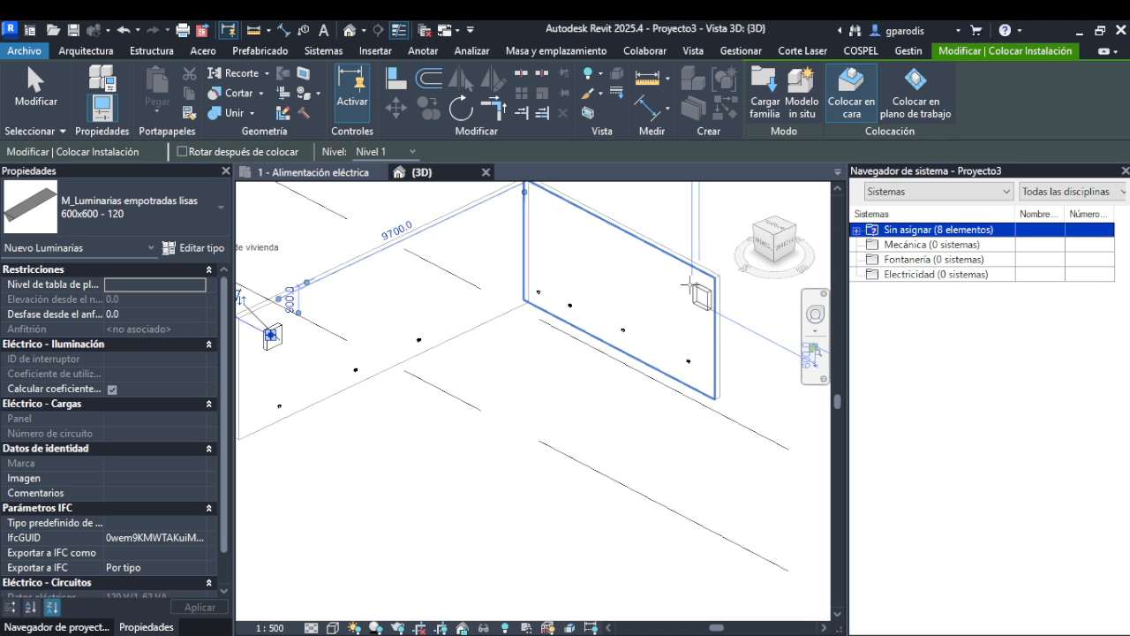
left_click(689, 287)
key("Escape")
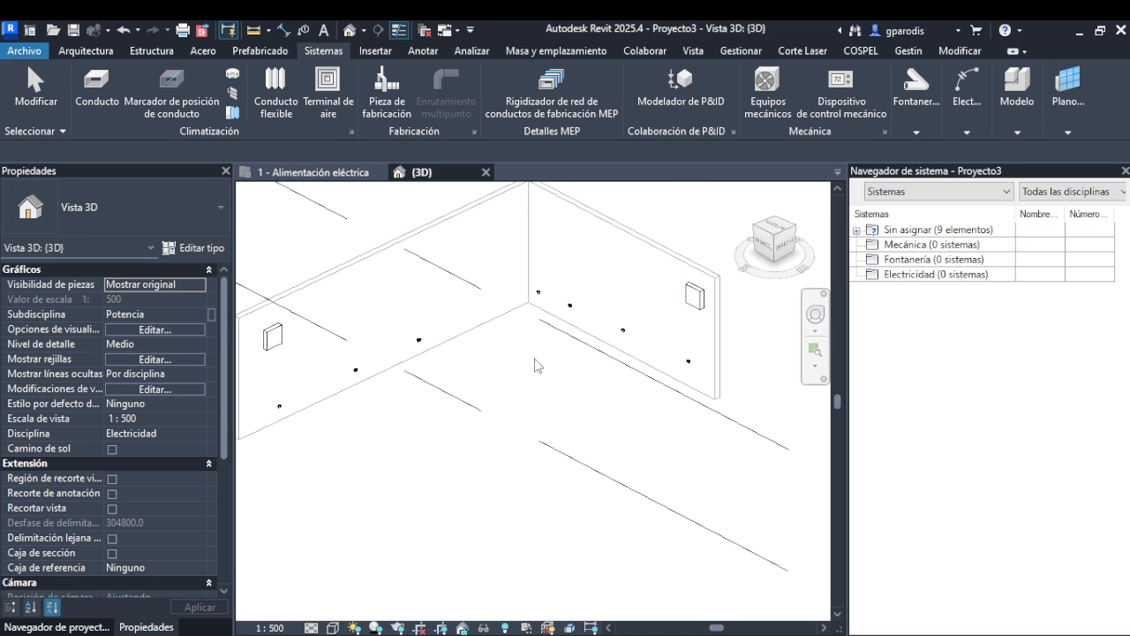
- Set the 3D view's detail level to Alto
left_click(311, 628)
left_click(332, 610)
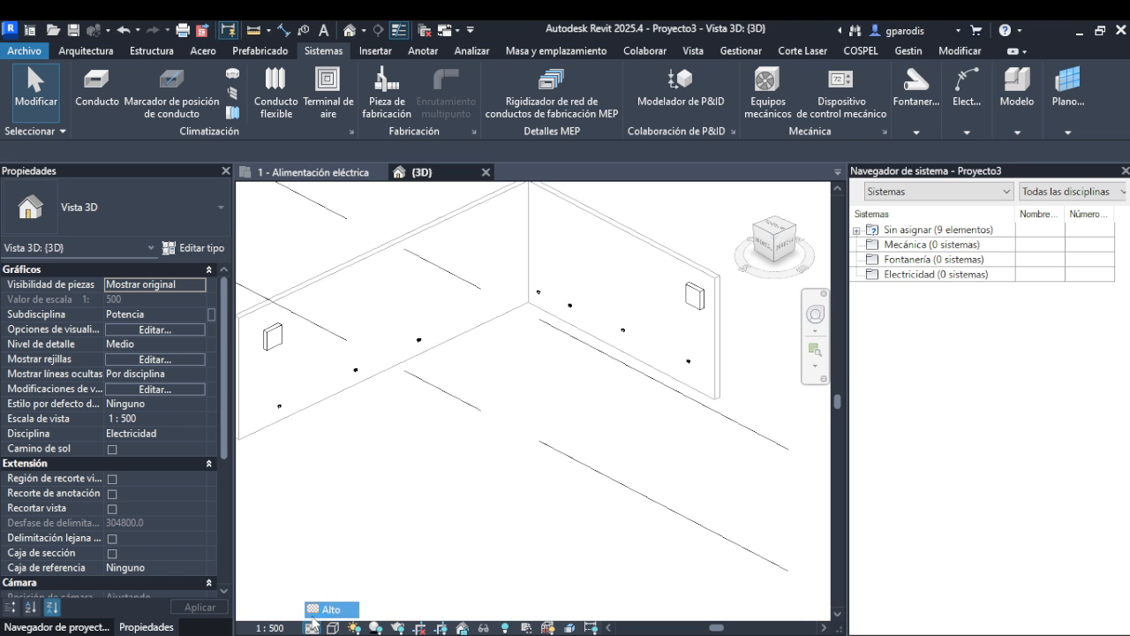
scroll(726, 302, "up", 2)
scroll(724, 285, "down", 2)
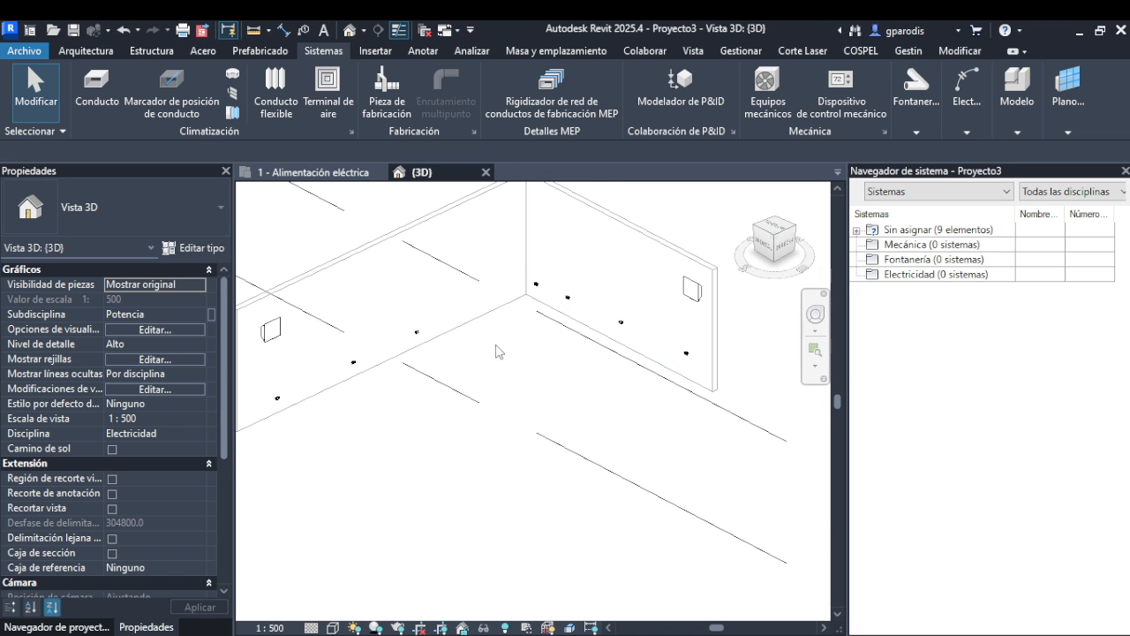
- Place an M_Interruptores de iluminación Tridireccional switch below the luminaire on each wall
left_click(972, 101)
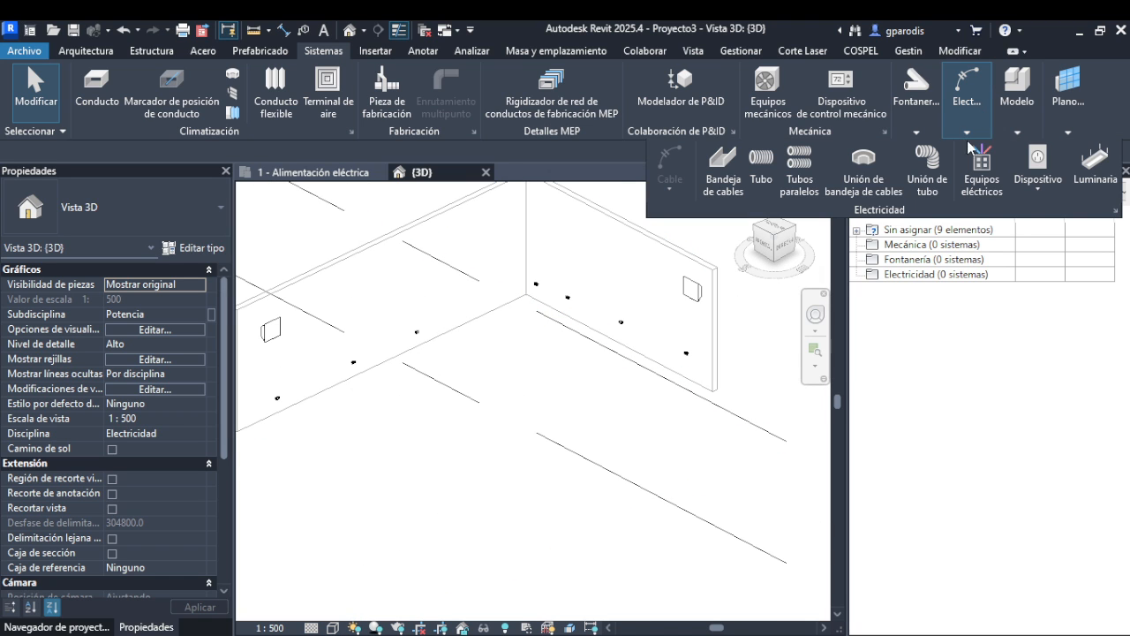
left_click(1042, 189)
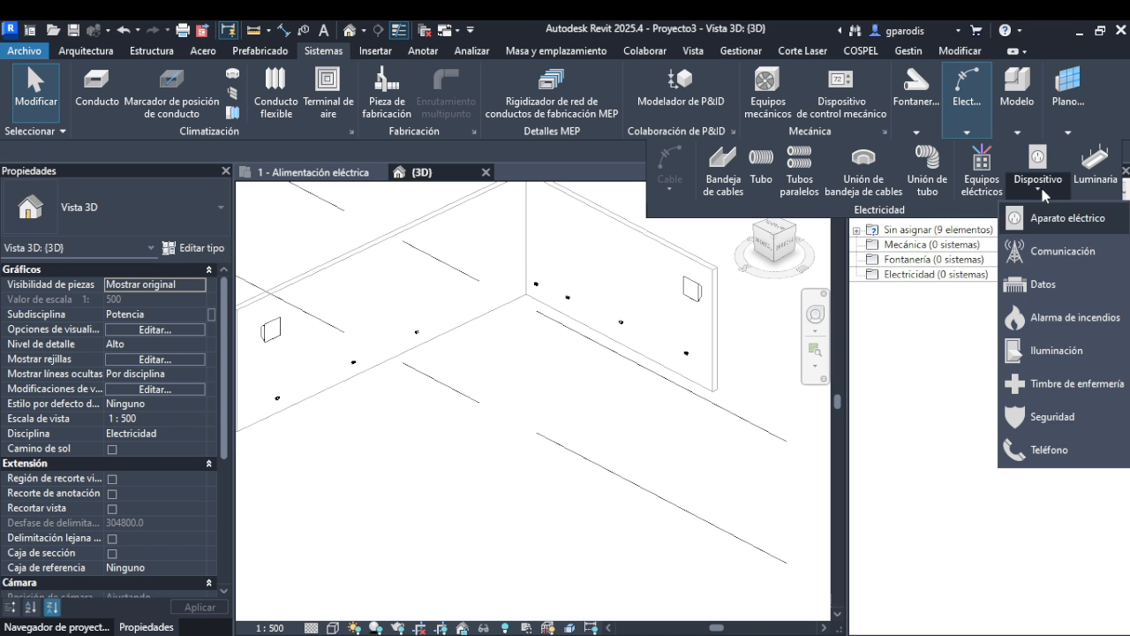
left_click(1018, 353)
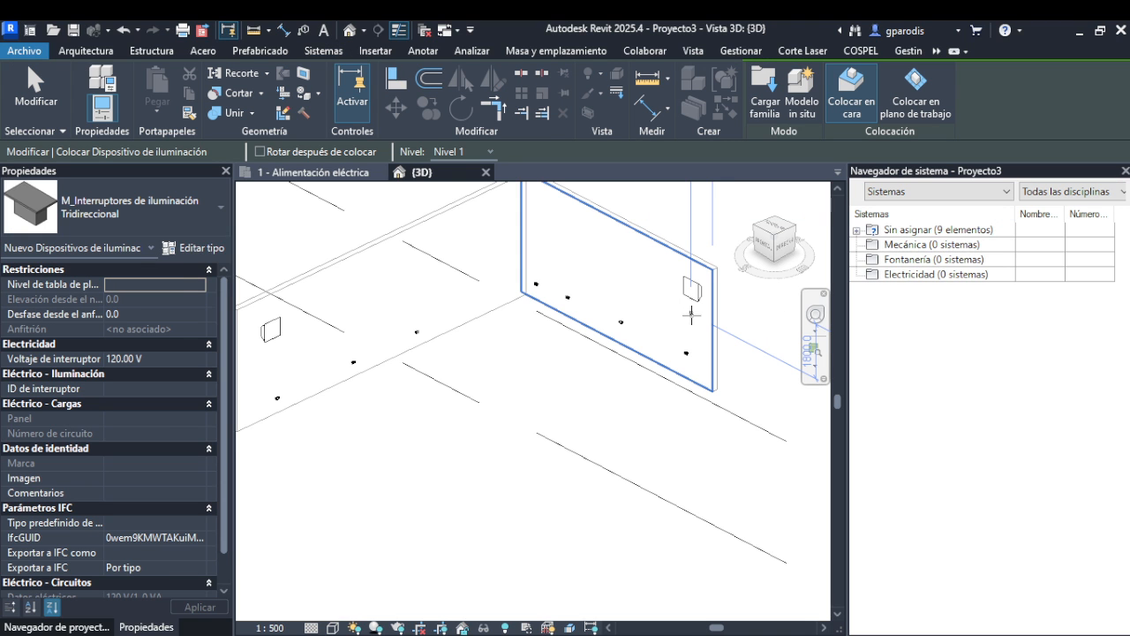
left_click(692, 323)
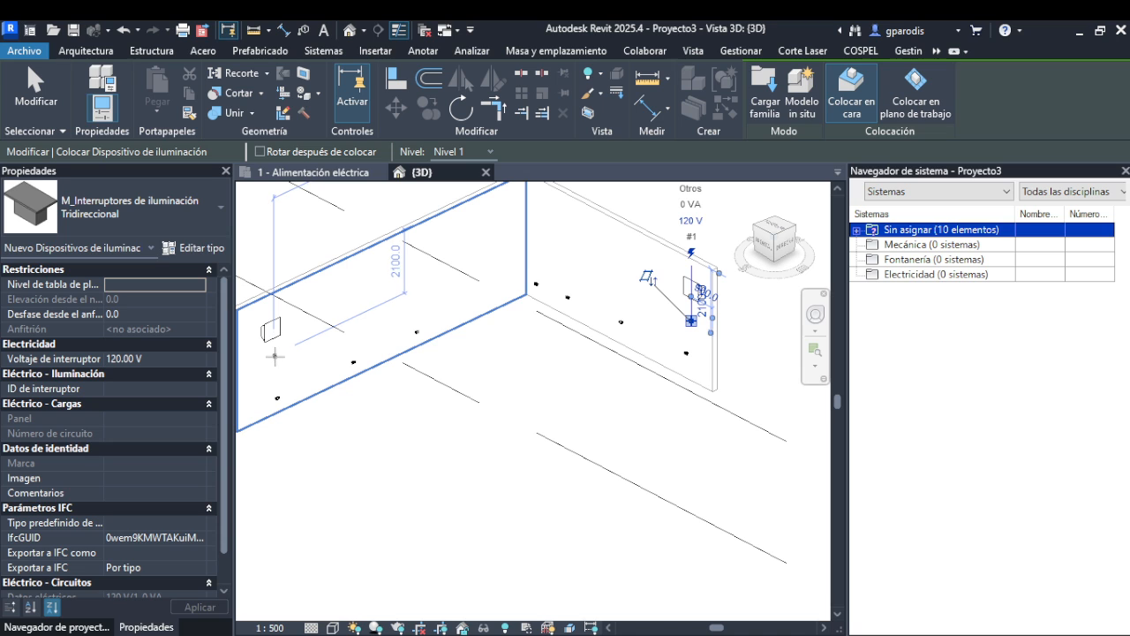
left_click(272, 359)
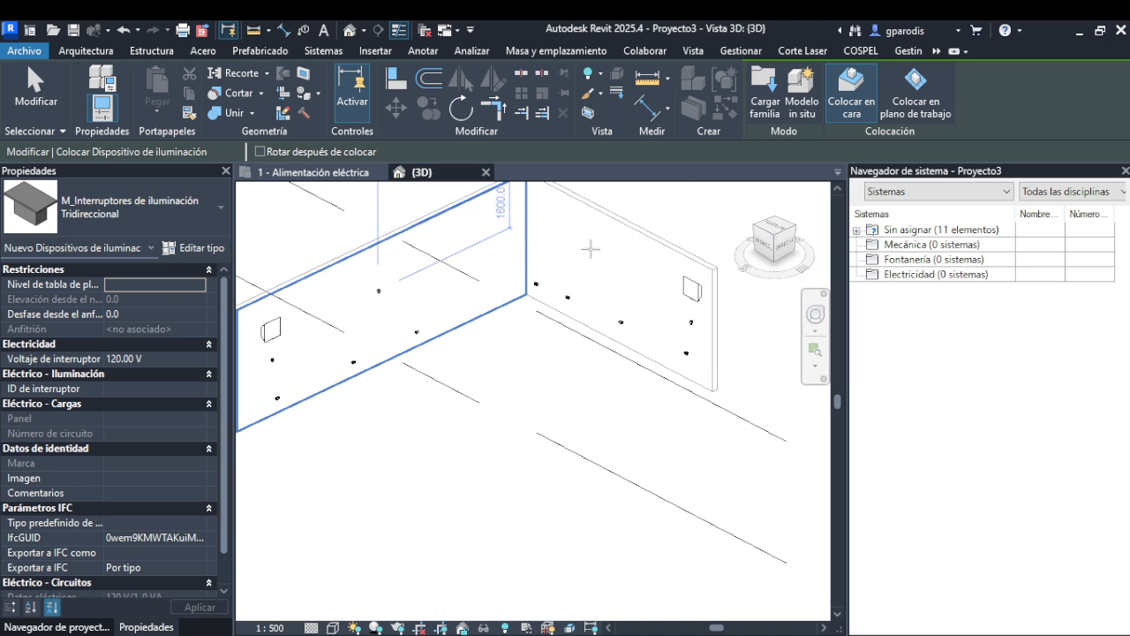
key("Escape")
key("Escape")
- Place an M_Cuadro de control de accesorios e iluminación - 480V MLO 125 A panel on the longer wall near the corner, at an elevation of about 2200
left_click(968, 99)
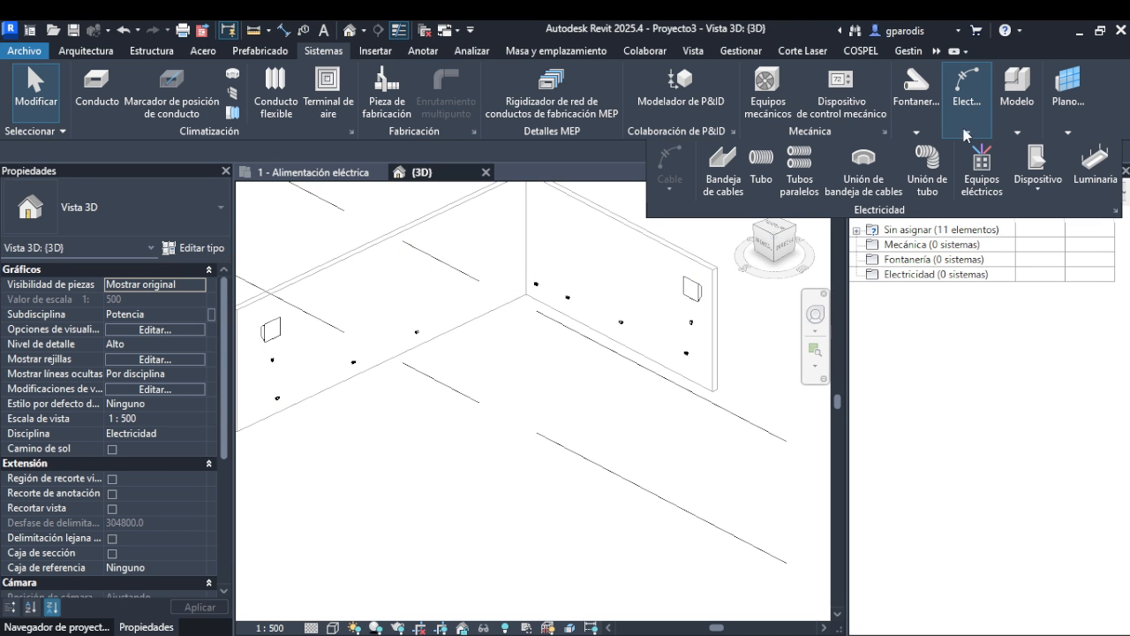
left_click(975, 172)
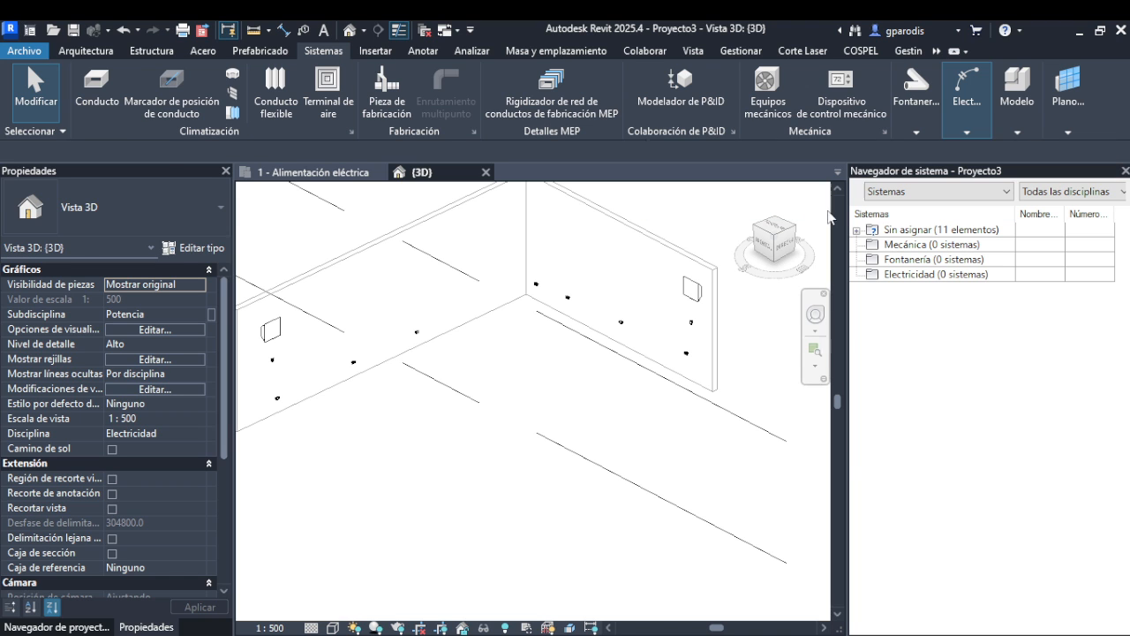
left_click(500, 237)
key("Escape")
left_click(502, 235)
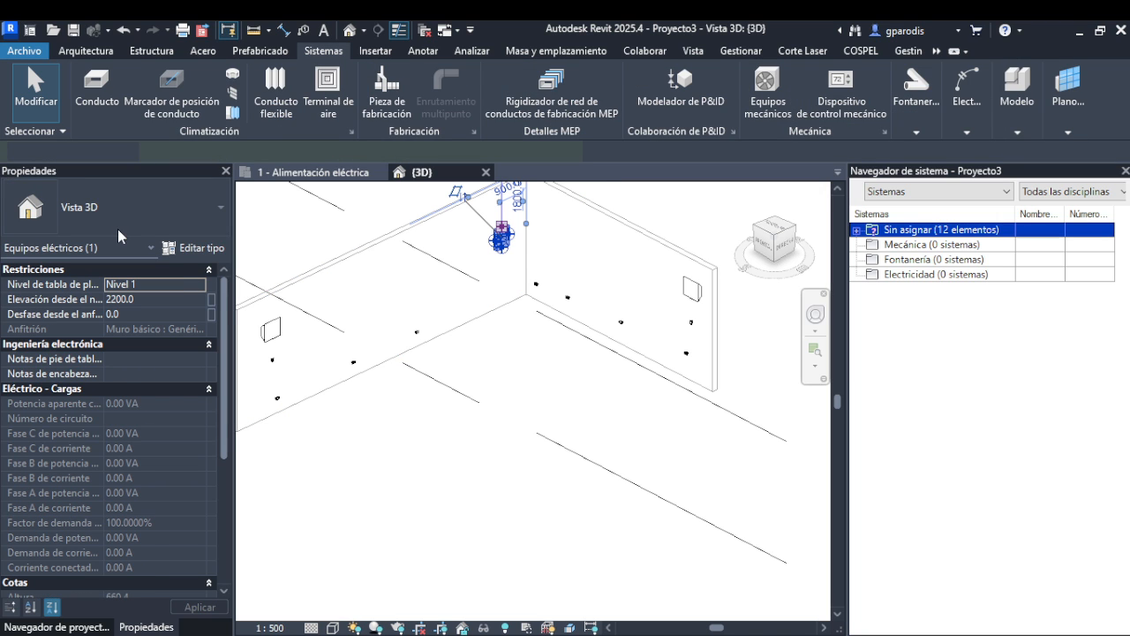
- Review the electrical equipment types available for the placed panel, keeping 125 A
left_click(118, 219)
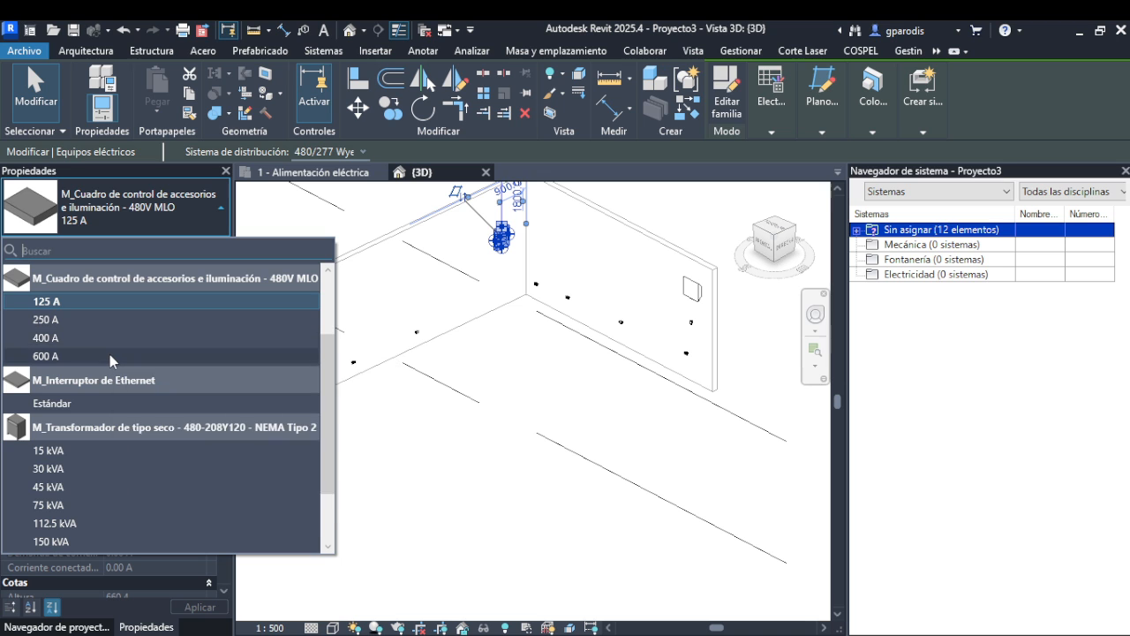
left_click(397, 350)
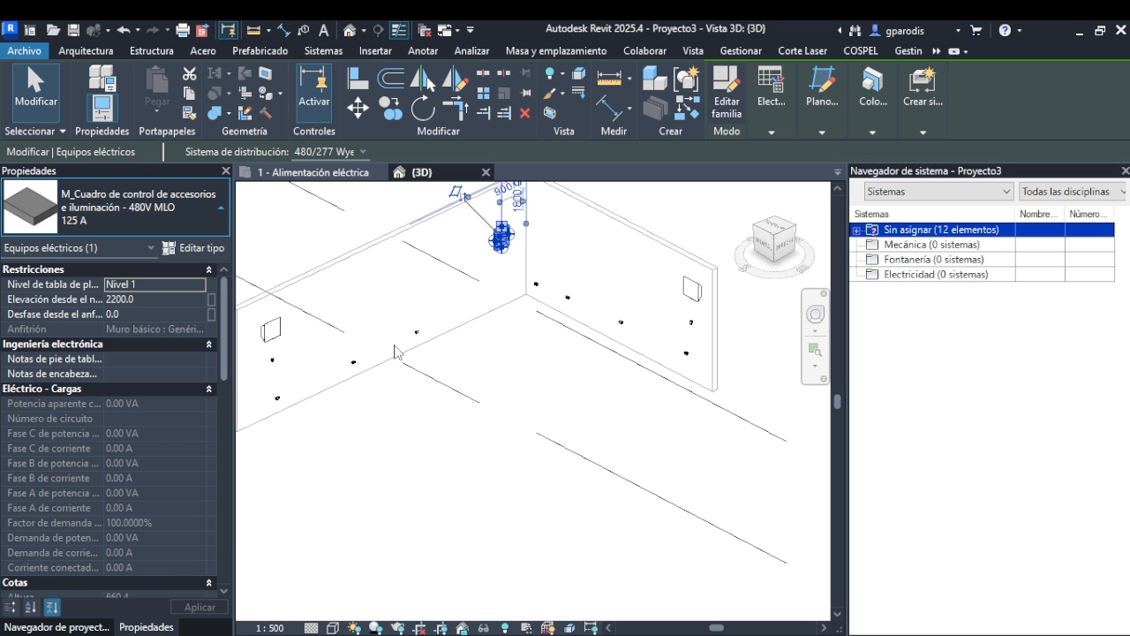
key("Escape")
- Open the M_Toma doble family from the shorter wall's end outlet and examine its electrical connector's load properties
middle_click_drag(707, 311, 696, 332)
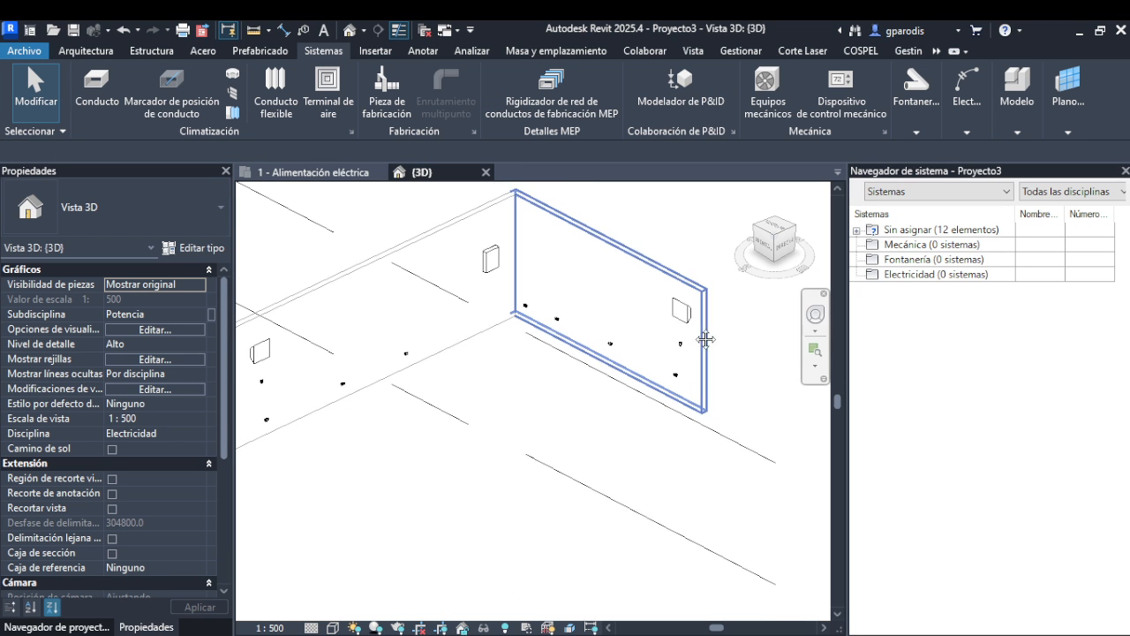
scroll(684, 353, "up", 5)
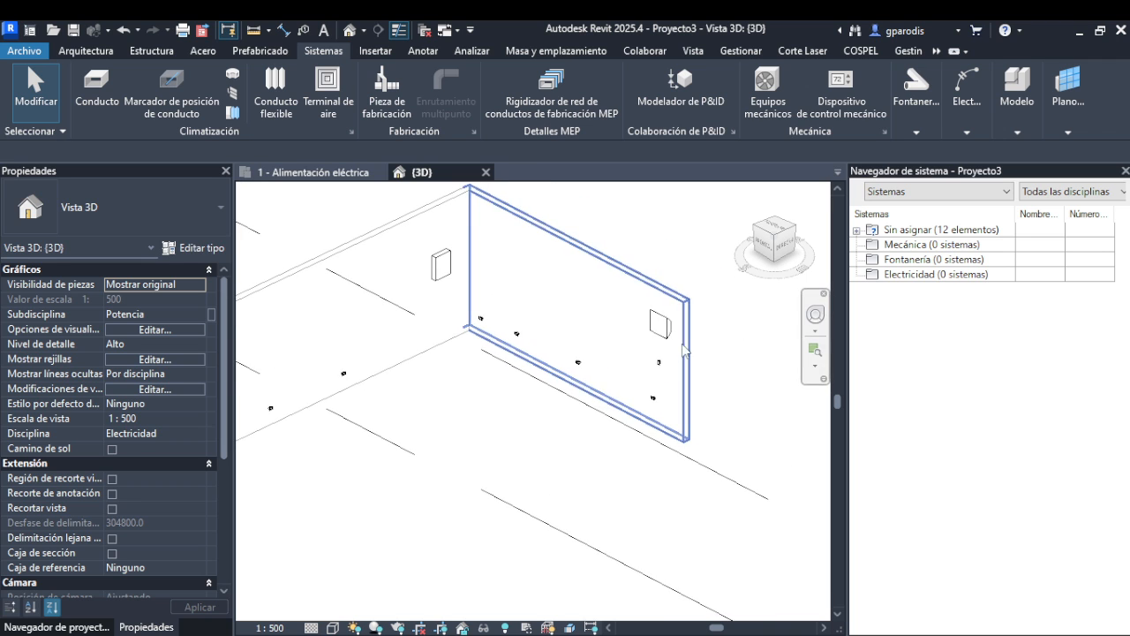
left_click(675, 415)
scroll(673, 415, "up", 1)
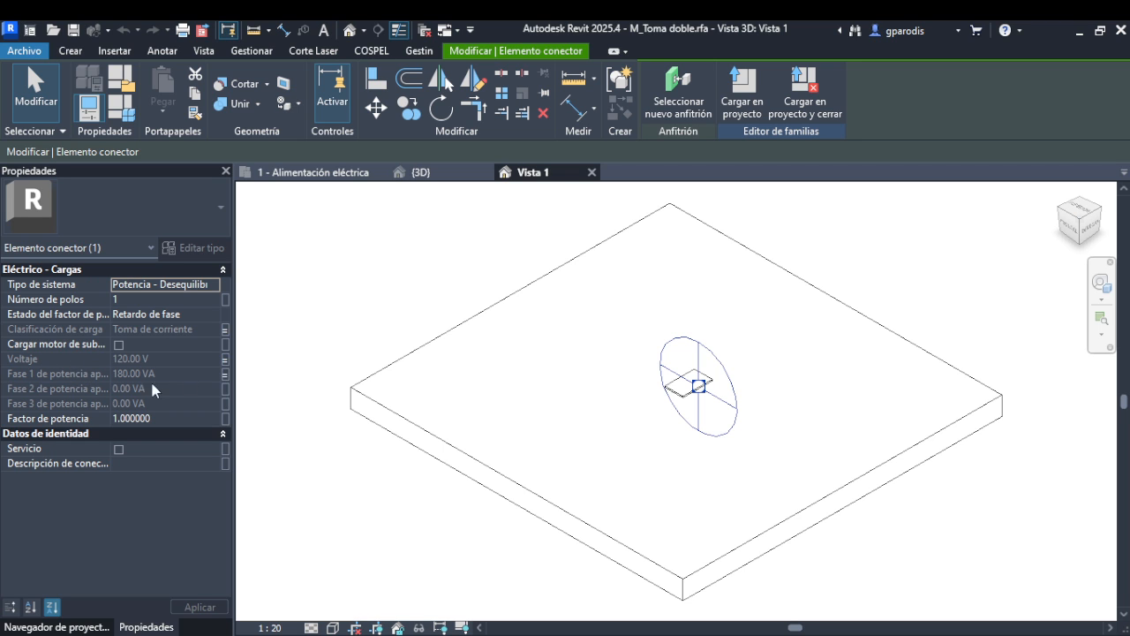
- Back in the project's 3D view, create a power circuit from the four M_Toma doble outlets on the shorter wall
left_click(437, 177)
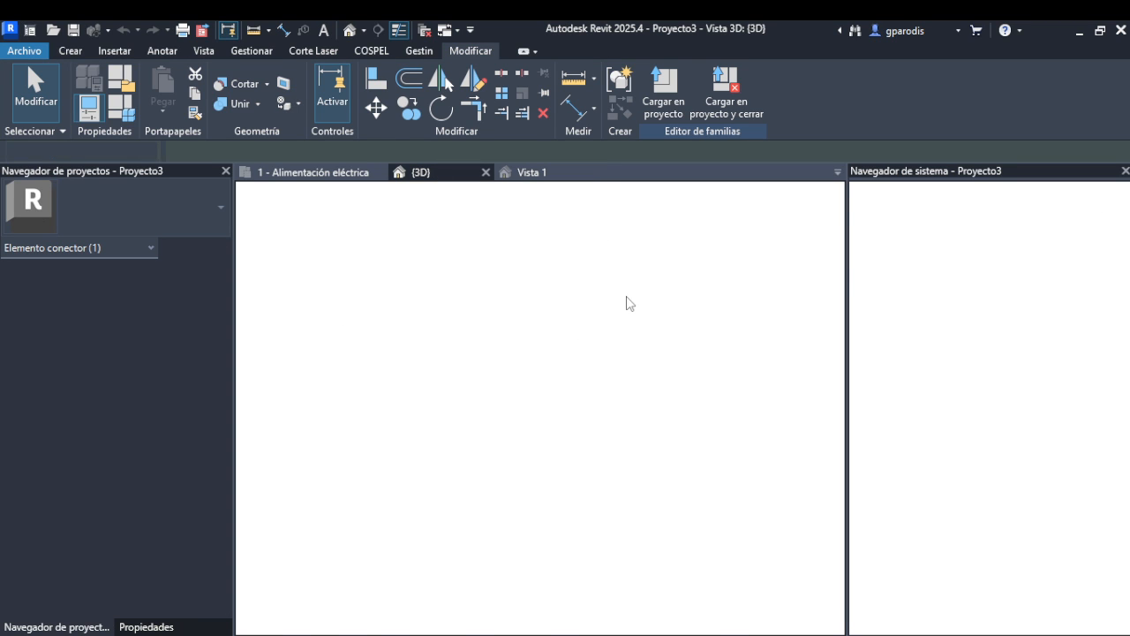
left_click(675, 418)
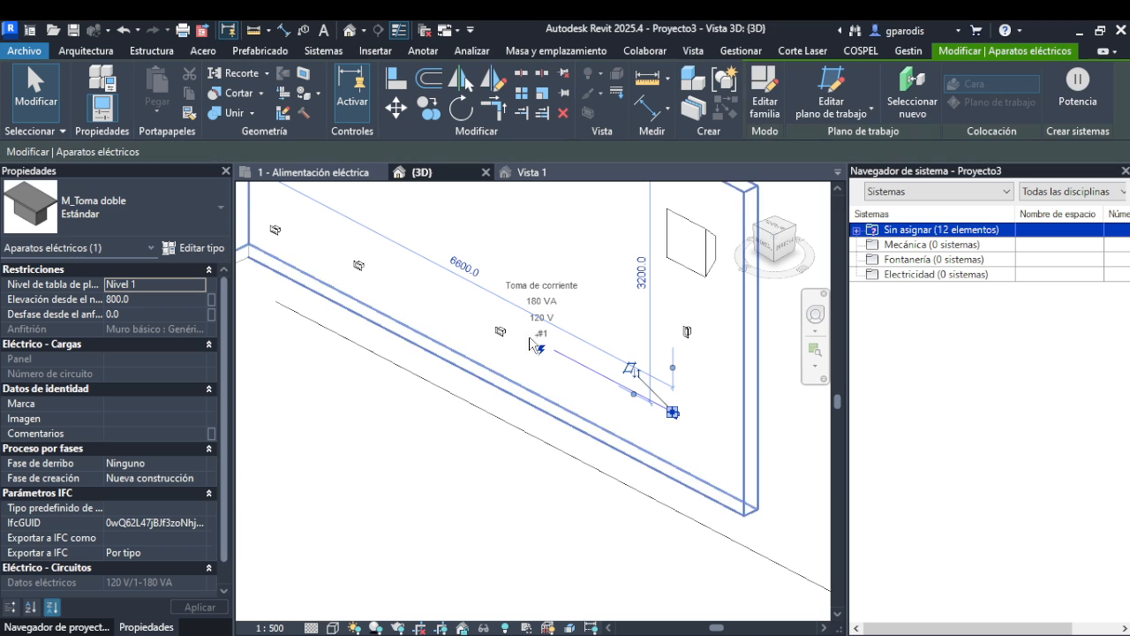
left_click(499, 333, "ctrl")
left_click(361, 267, "ctrl")
left_click(276, 232, "ctrl")
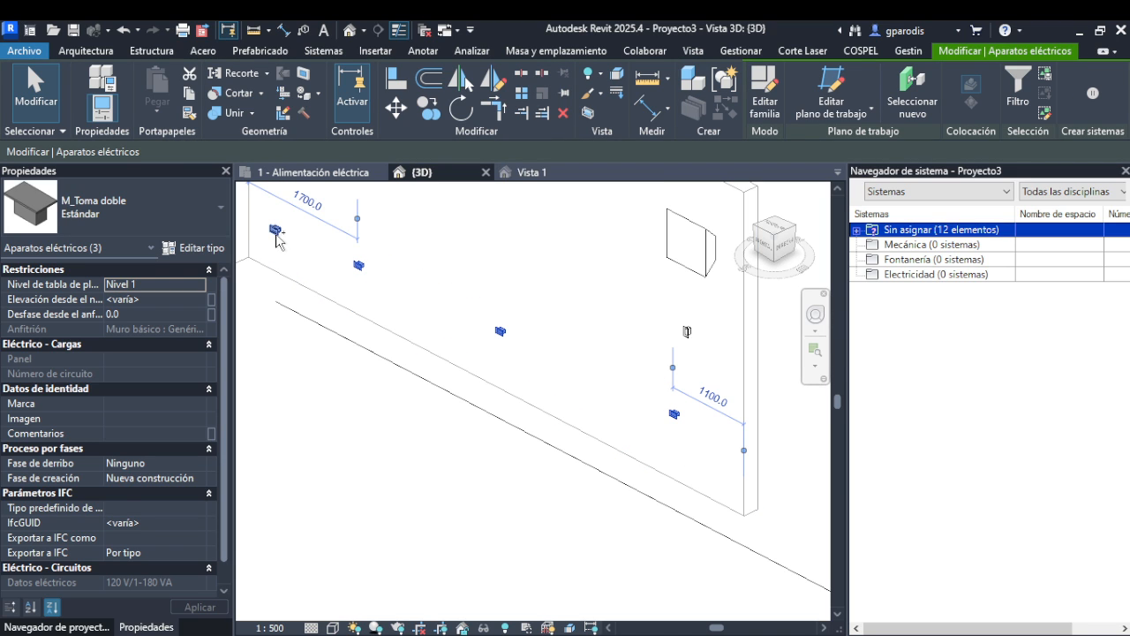
left_click(1100, 99)
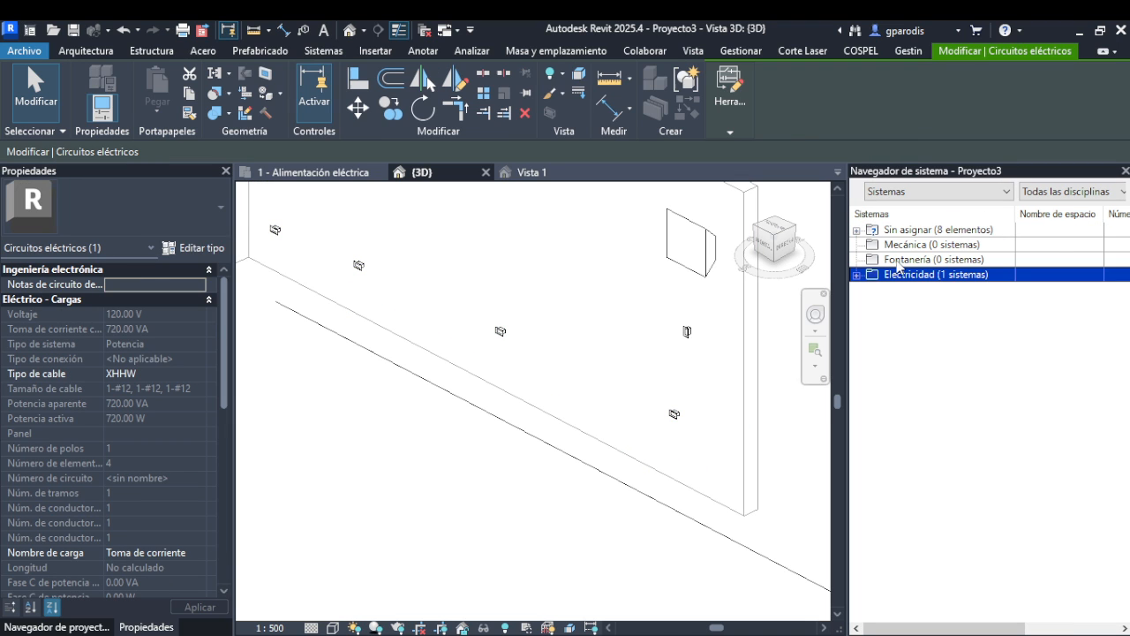
- Expand the electrical systems tree down to the new power circuit and examine the outlets it contains
left_click(855, 275)
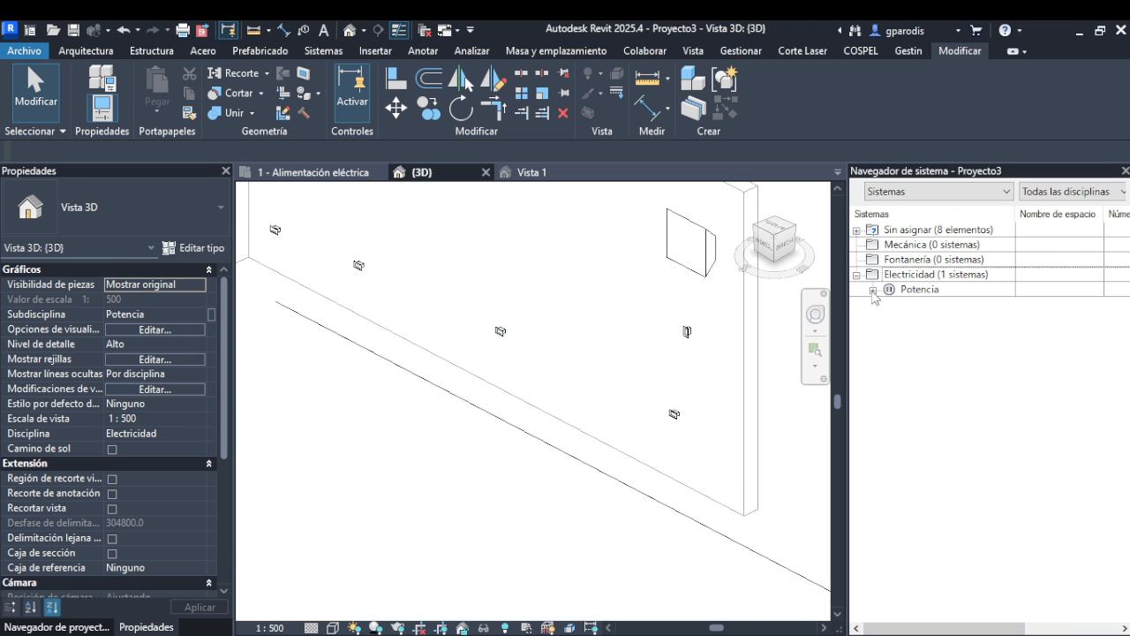
left_click(873, 289)
left_click(890, 304)
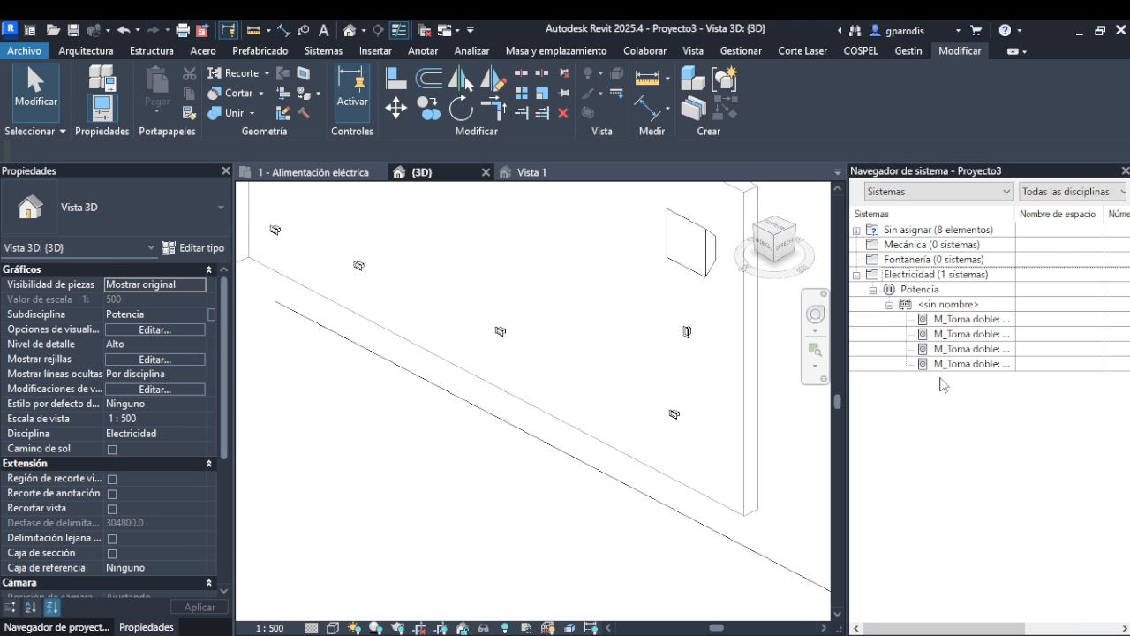
scroll(618, 433, "down", 3)
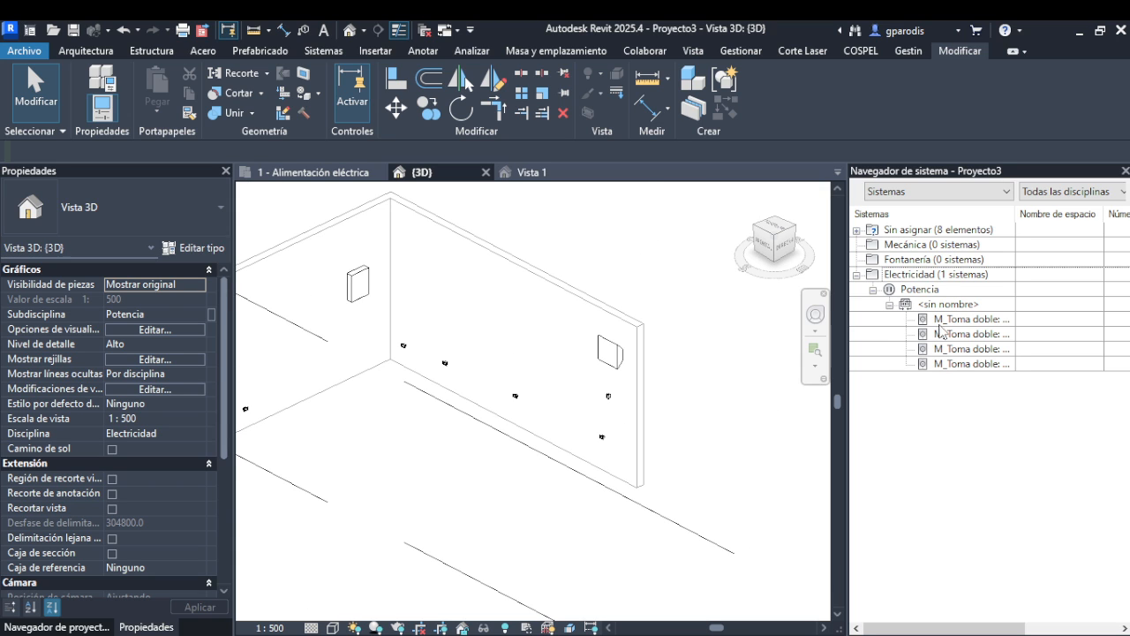
left_click(444, 363)
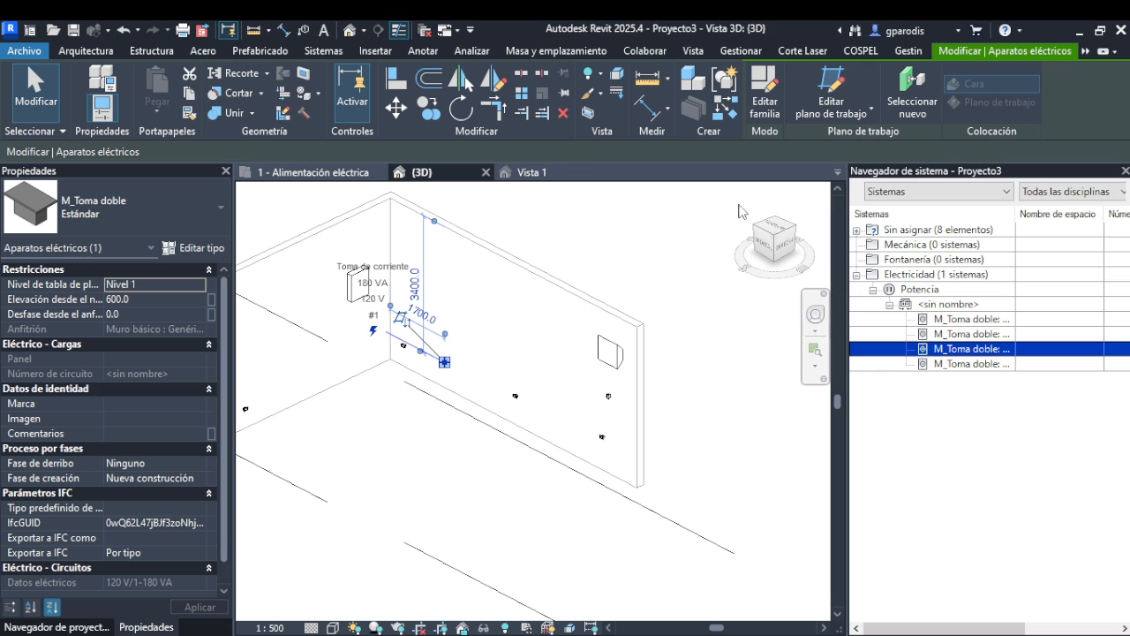
left_click(1092, 57)
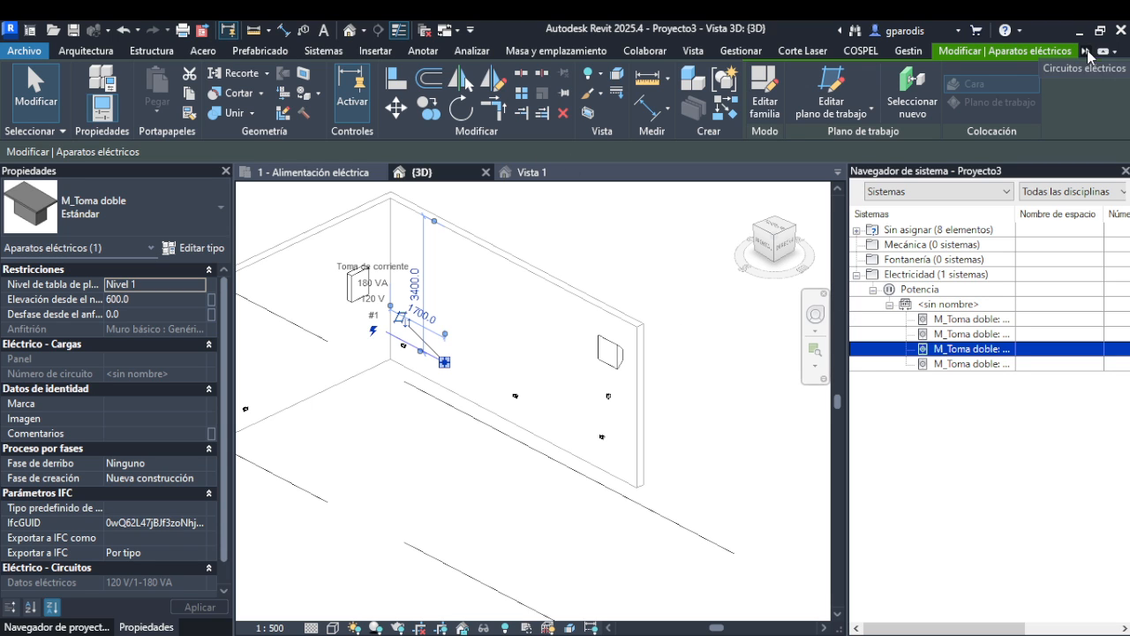
left_click(1058, 75)
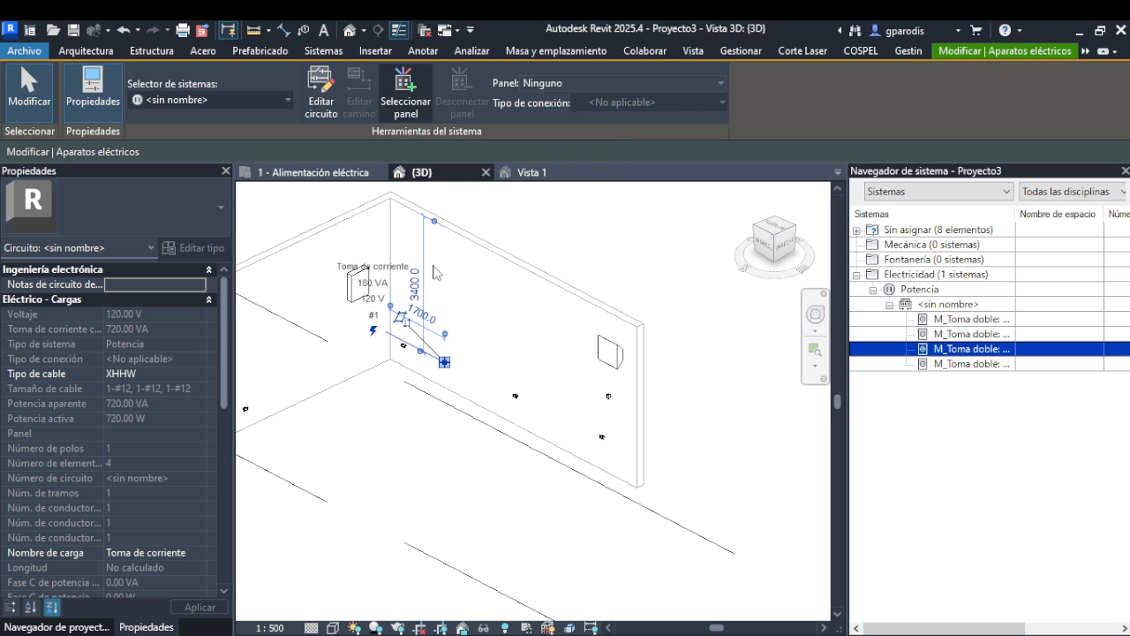
left_click(319, 97)
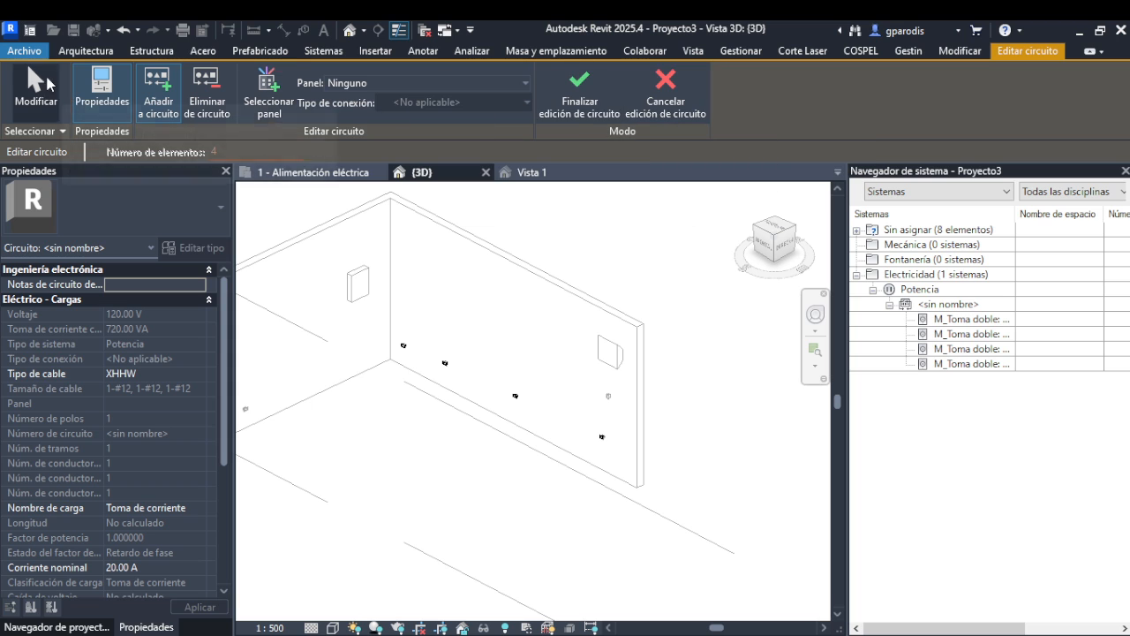
left_click(668, 87)
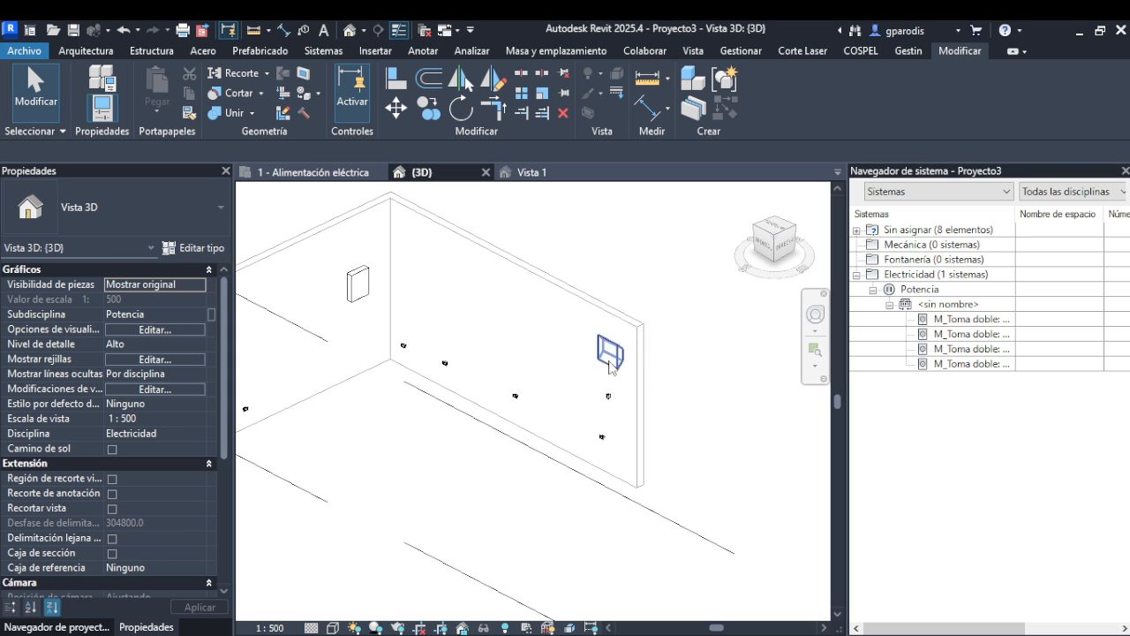
- Try to assign the 480V panel on the longer wall to the shorter wall's outlet circuit, and read the voltage warning
left_click(603, 436)
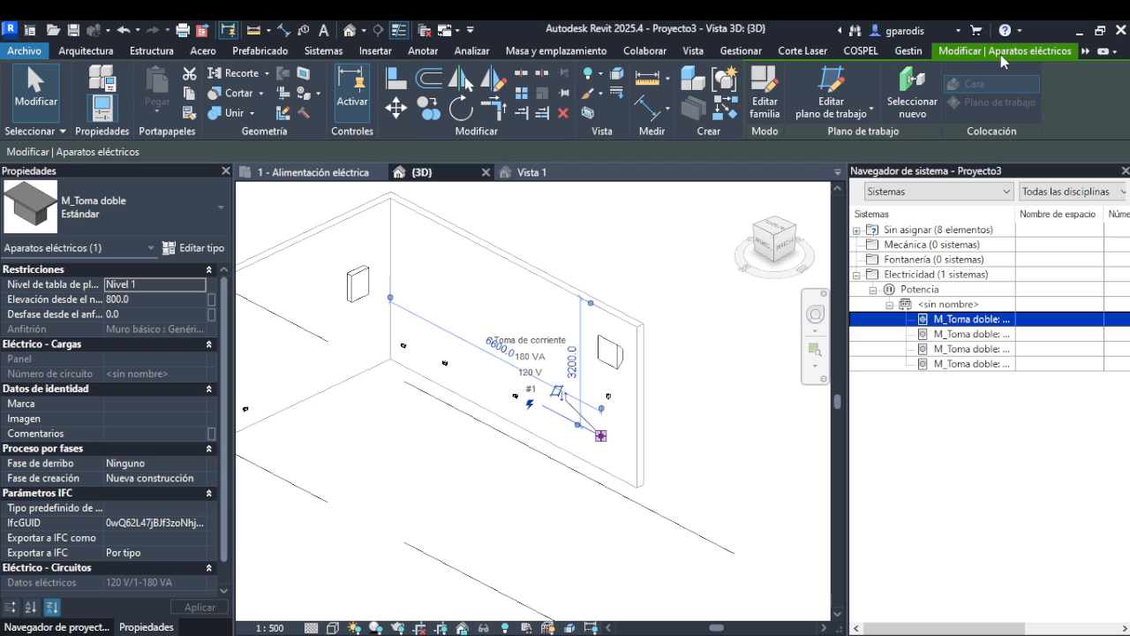
left_click(1080, 67)
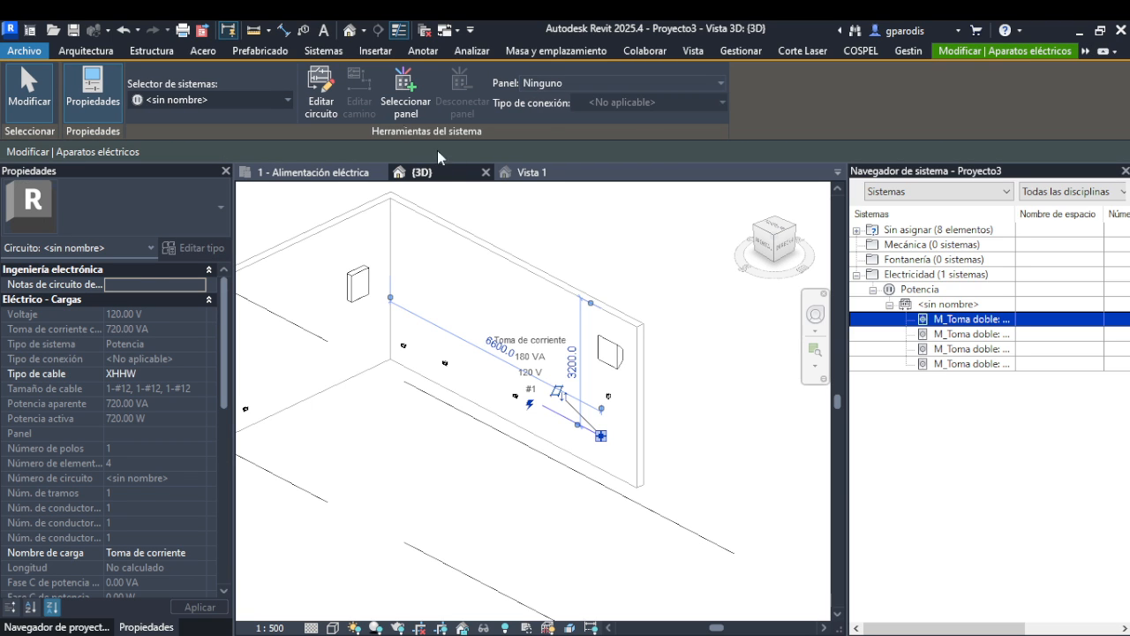
left_click(405, 91)
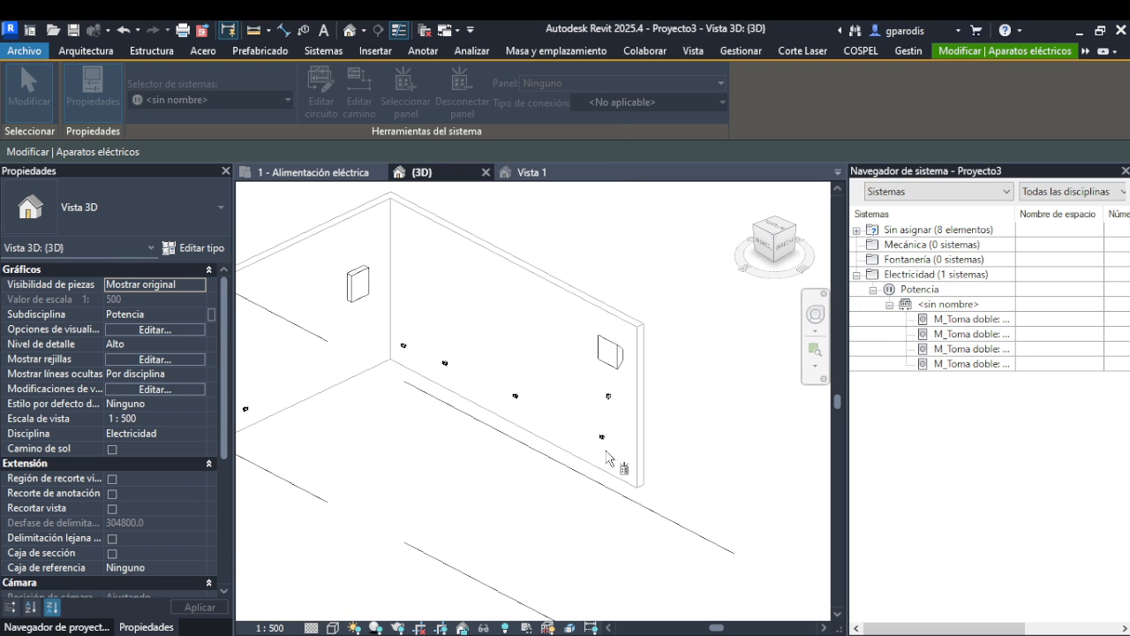
left_click(362, 296)
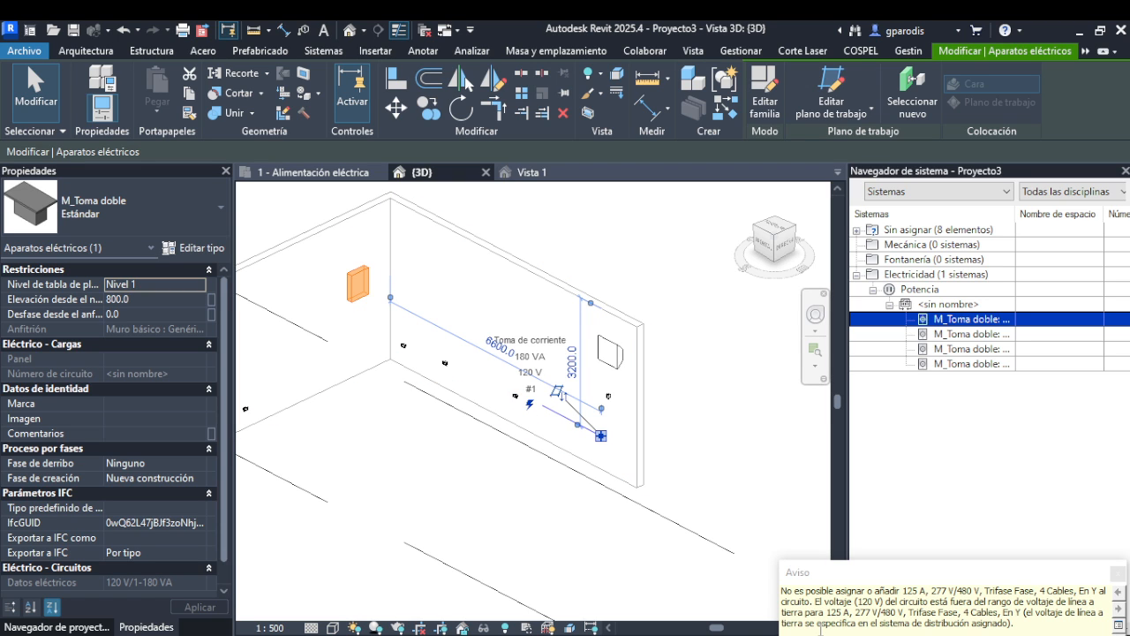
left_click(905, 590)
left_click_drag(930, 590, 975, 592)
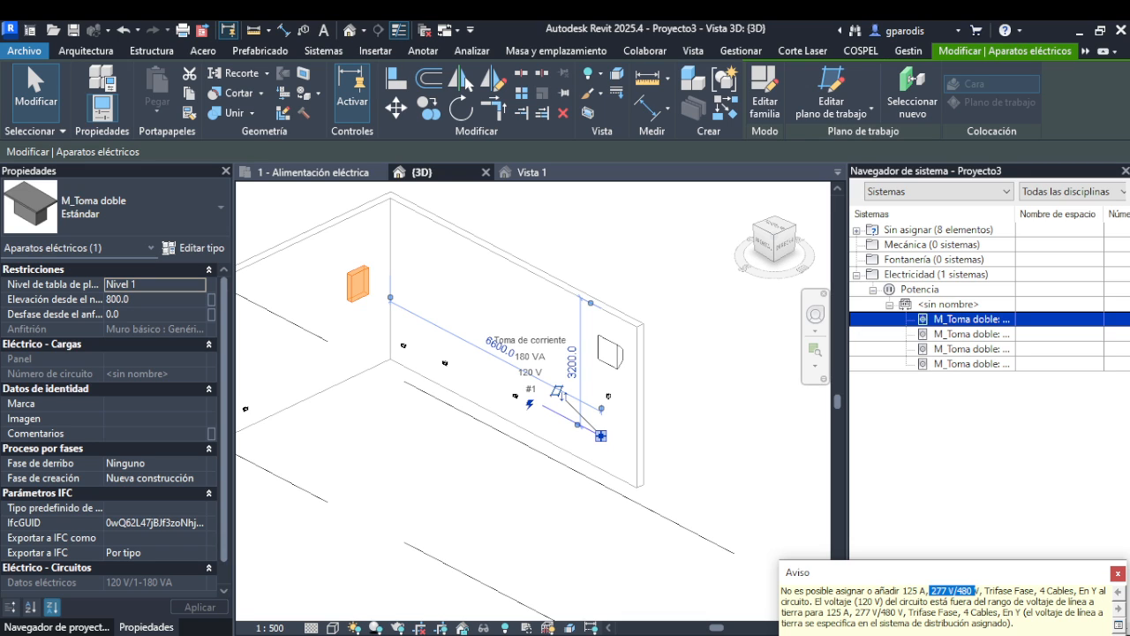
left_click(1118, 573)
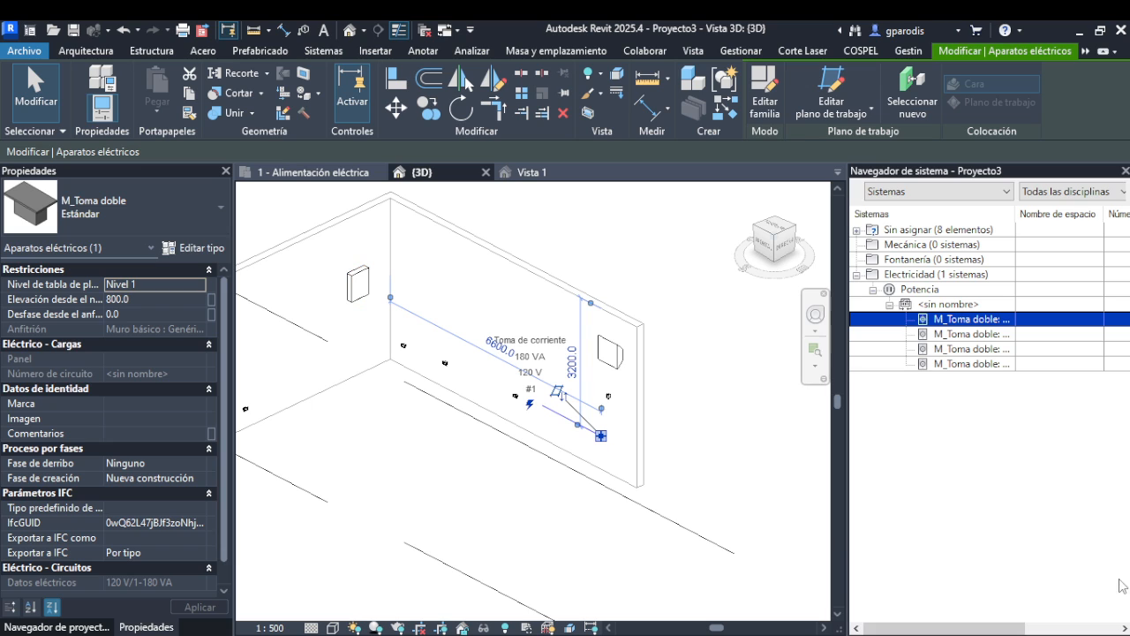
left_click(740, 496)
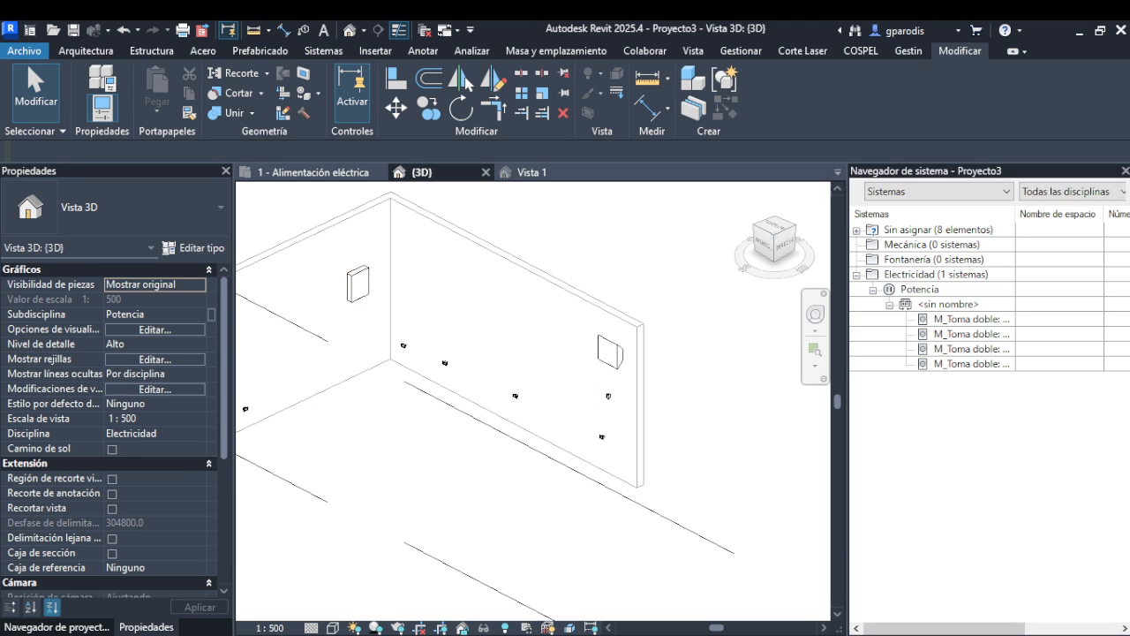
- Switch to Tecno electricas.pdf in the browser and study the 110 V circuit and electron-flow diagrams on pages 2 and 3, plus the taser photo
left_click_drag(0, 209, 820, 50)
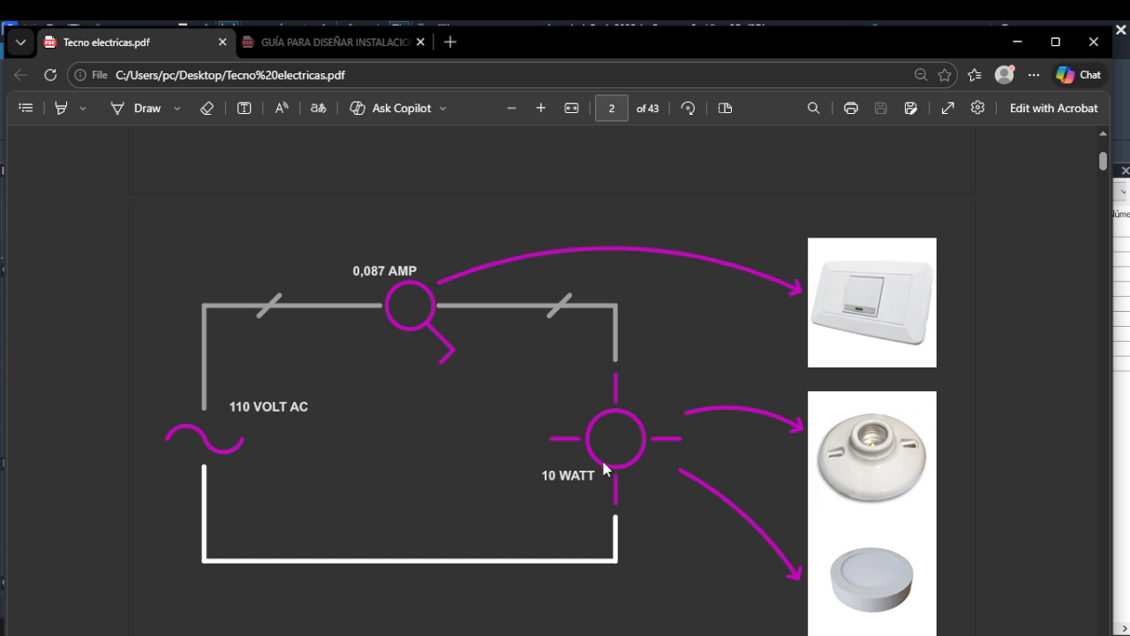
left_click_drag(226, 406, 303, 410)
left_click(189, 437)
scroll(537, 370, "down", 8)
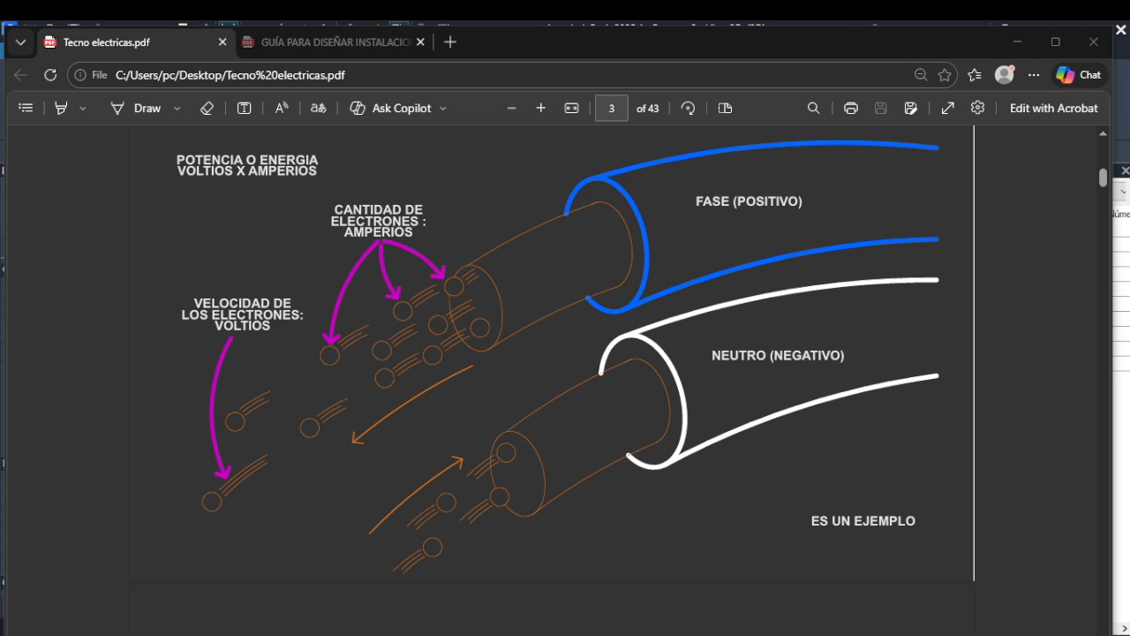
left_click_drag(0, 53, 377, 135)
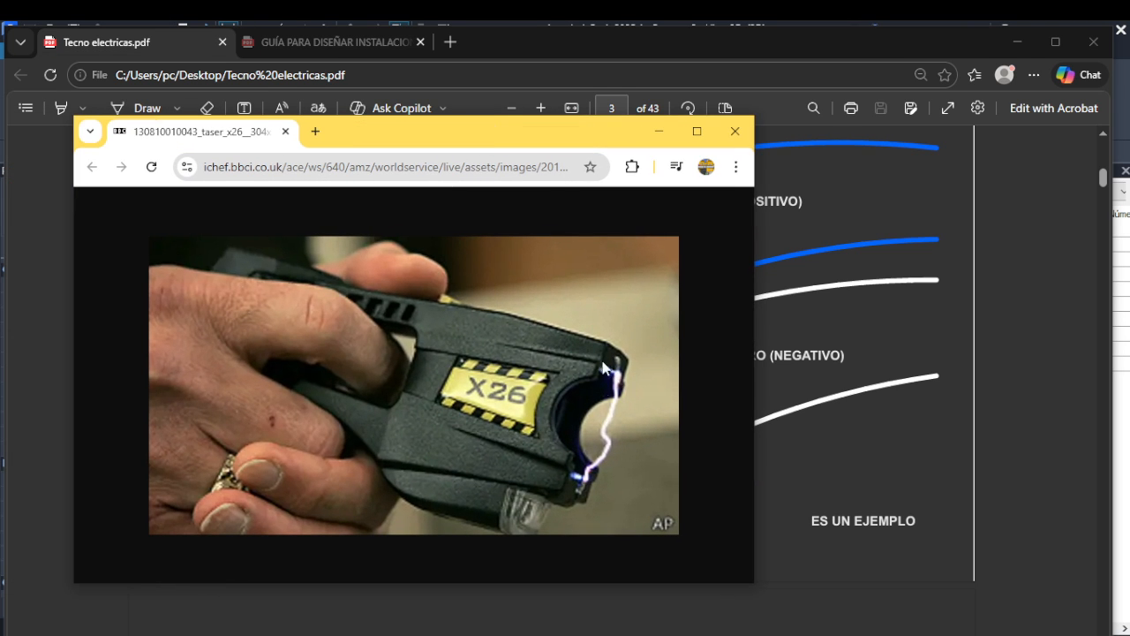
left_click(734, 130)
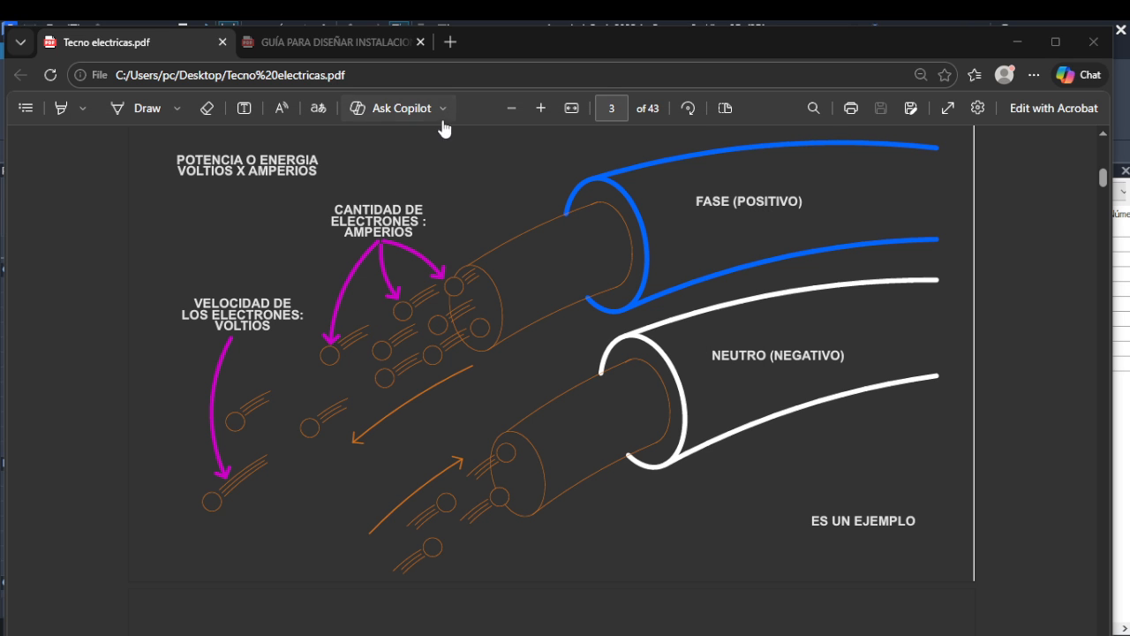
left_click_drag(606, 42, 0, 229)
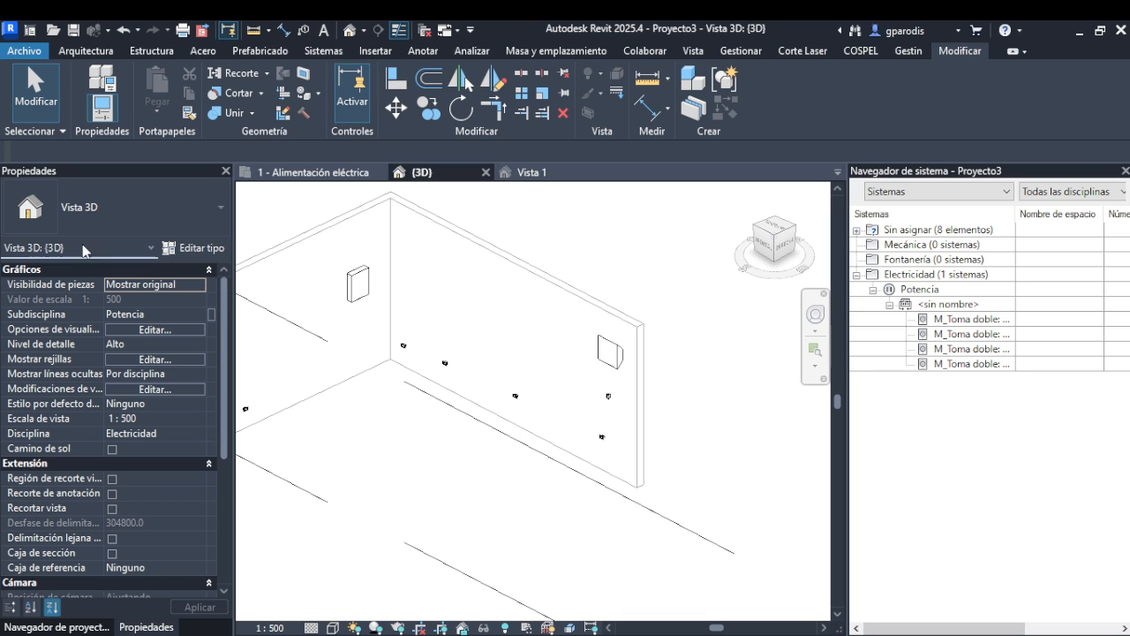
- Switch to the M_Toma doble family's 3D view and inspect the electrical properties of its power connector
left_click(531, 172)
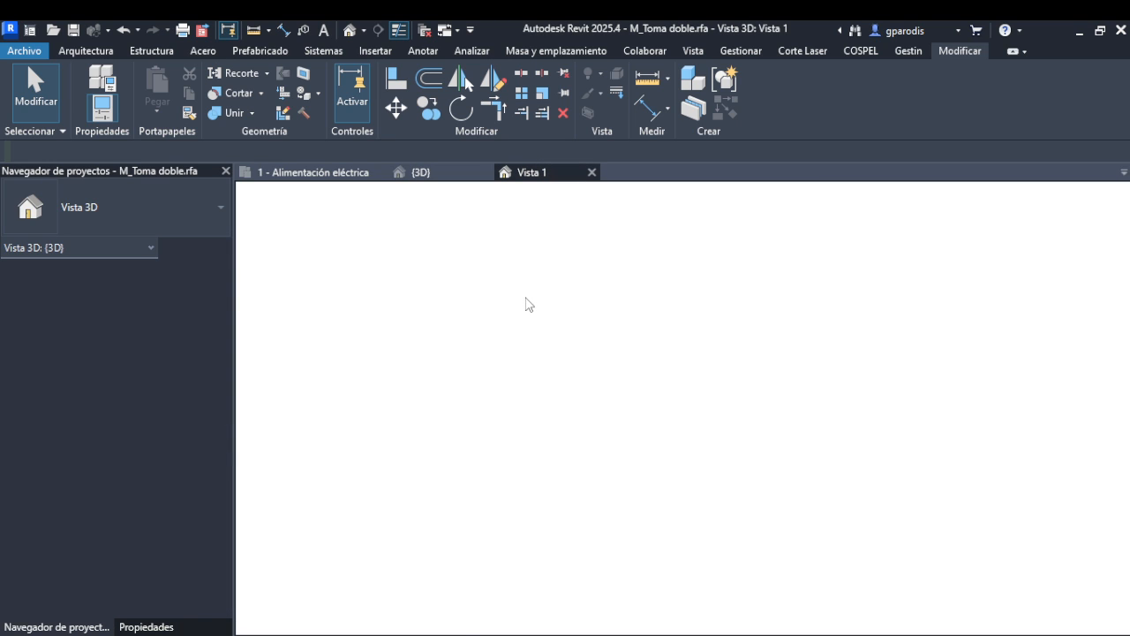
left_click(733, 329)
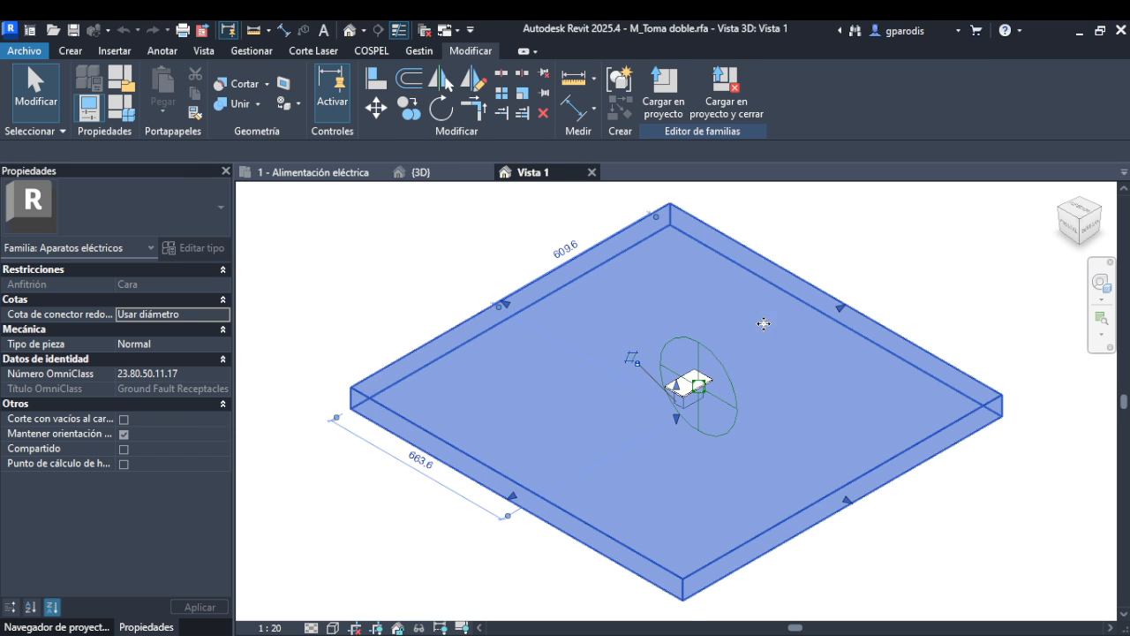
key("Escape")
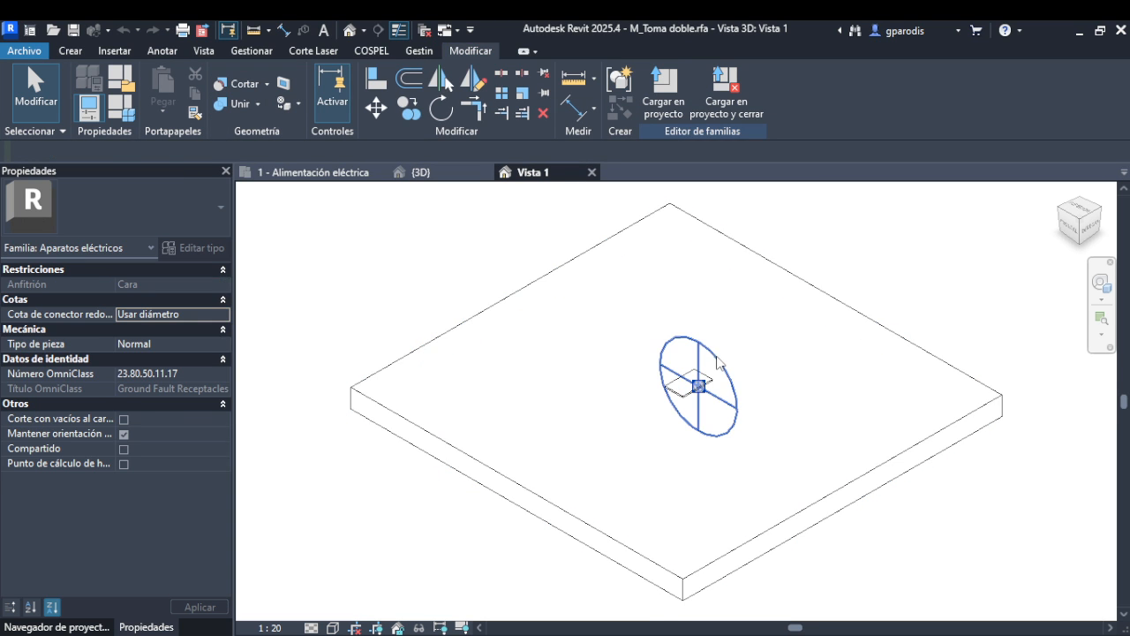
left_click(697, 386)
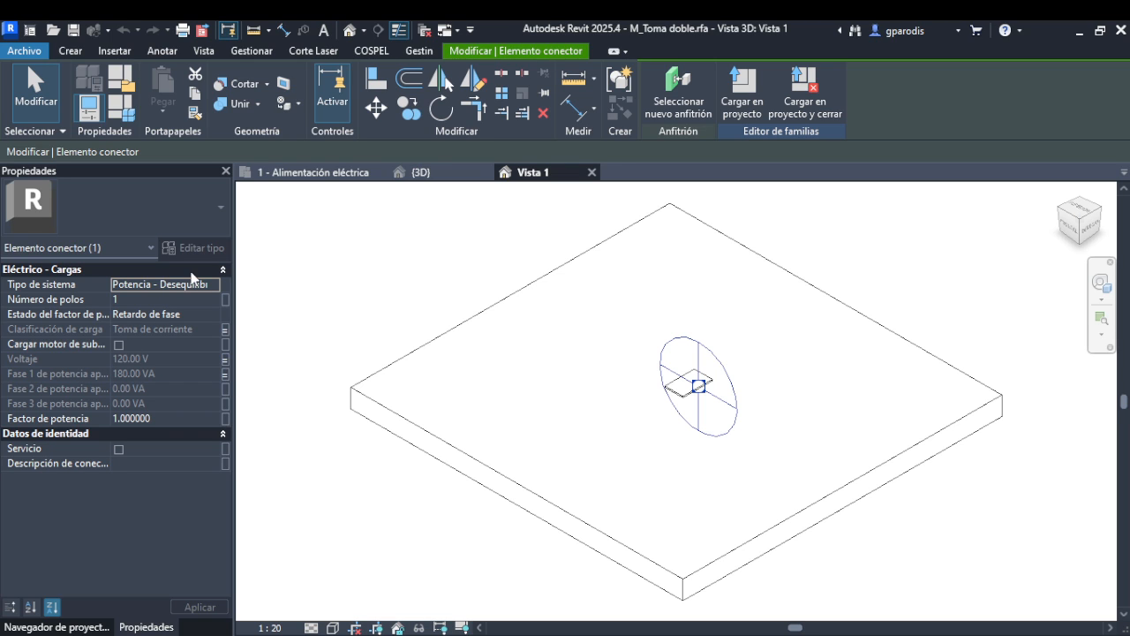
- Return to the project's 3D view and retry assigning the longer wall's panel to the circuit of the outlet nearest the corner
left_click(469, 173)
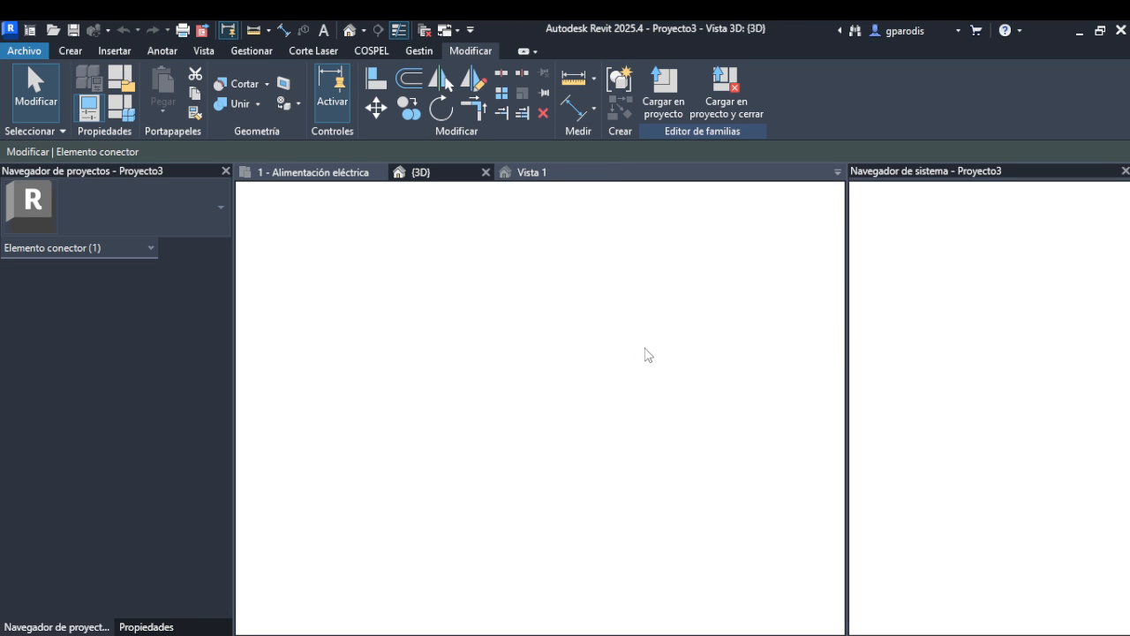
left_click(403, 346)
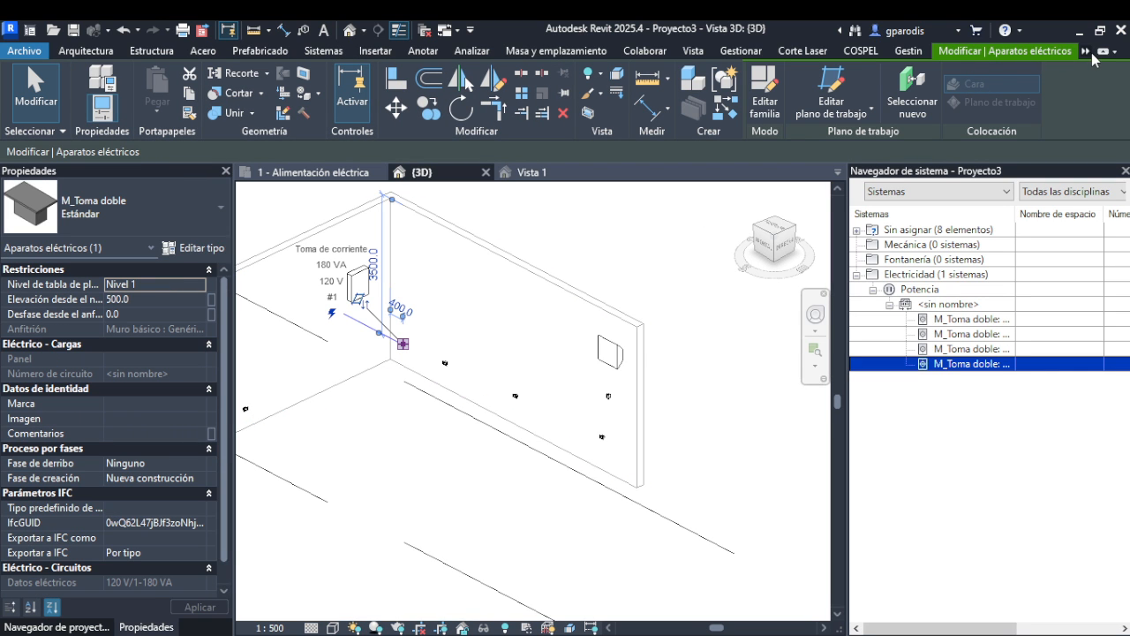
left_click(1106, 71)
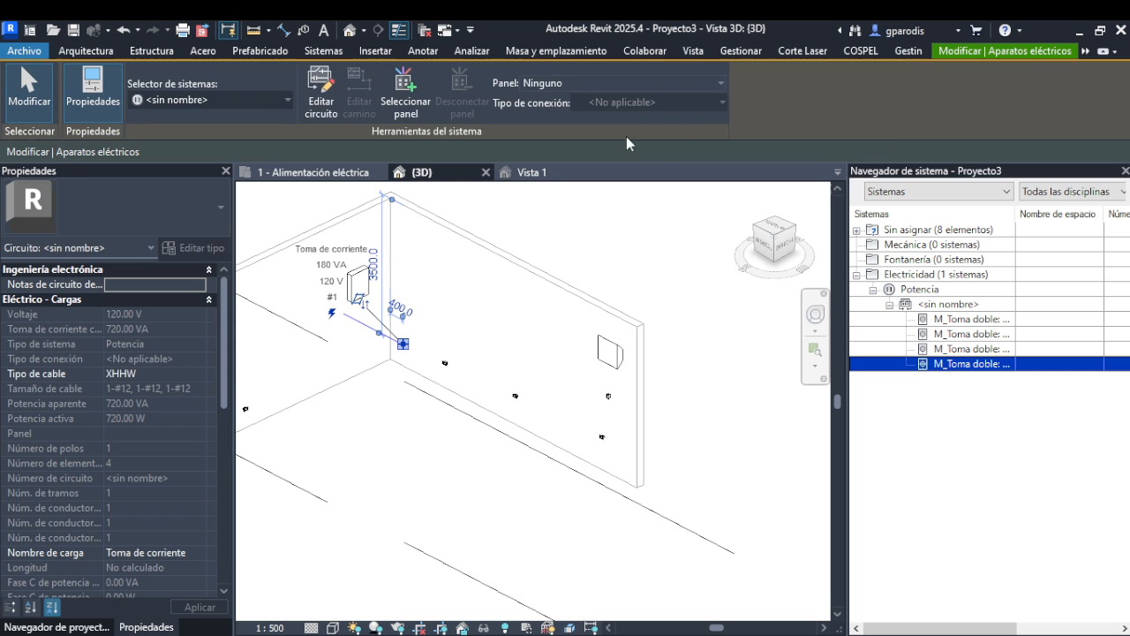
left_click(406, 96)
left_click(367, 285)
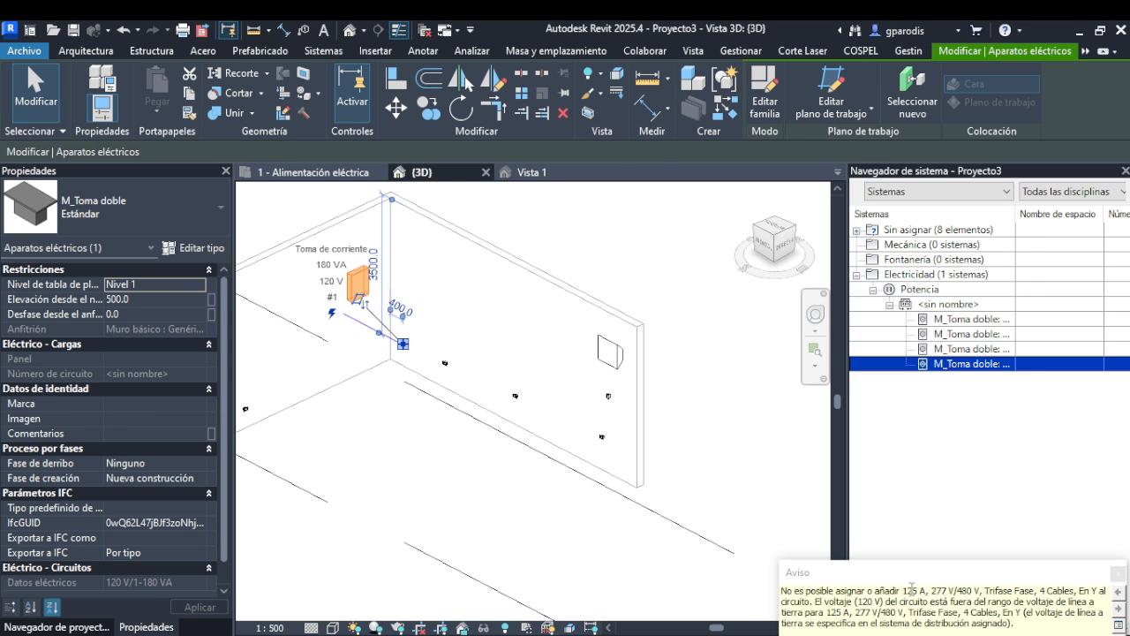
- Examine the panel's amperage, voltage, phase and wire specifications in the warning, and dismiss it
left_click_drag(903, 590, 926, 593)
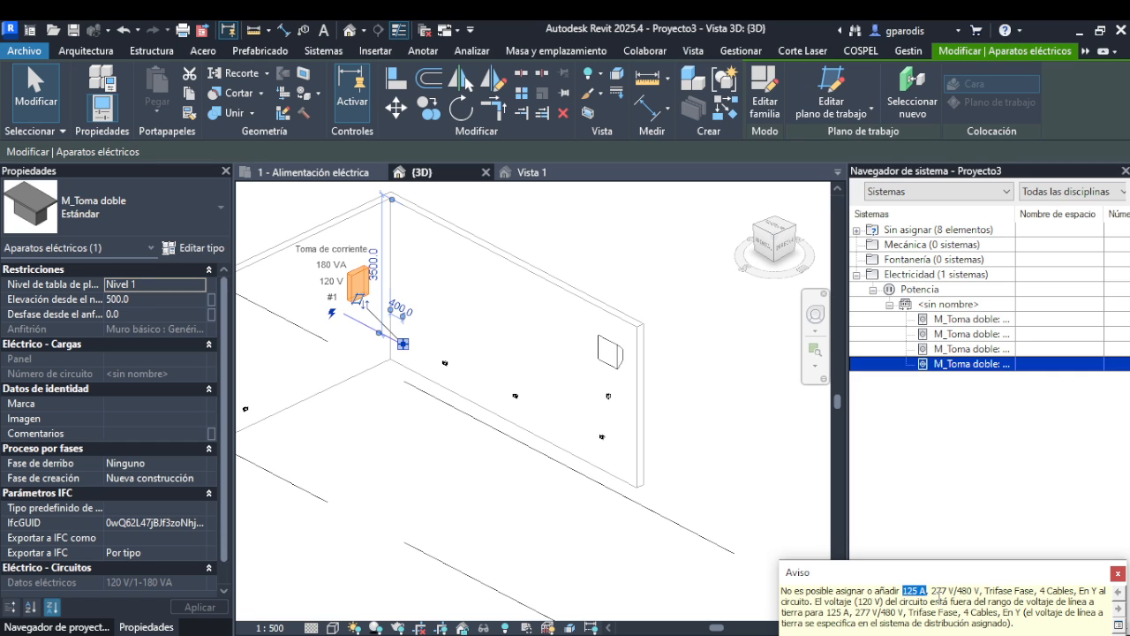
left_click_drag(932, 592, 1031, 590)
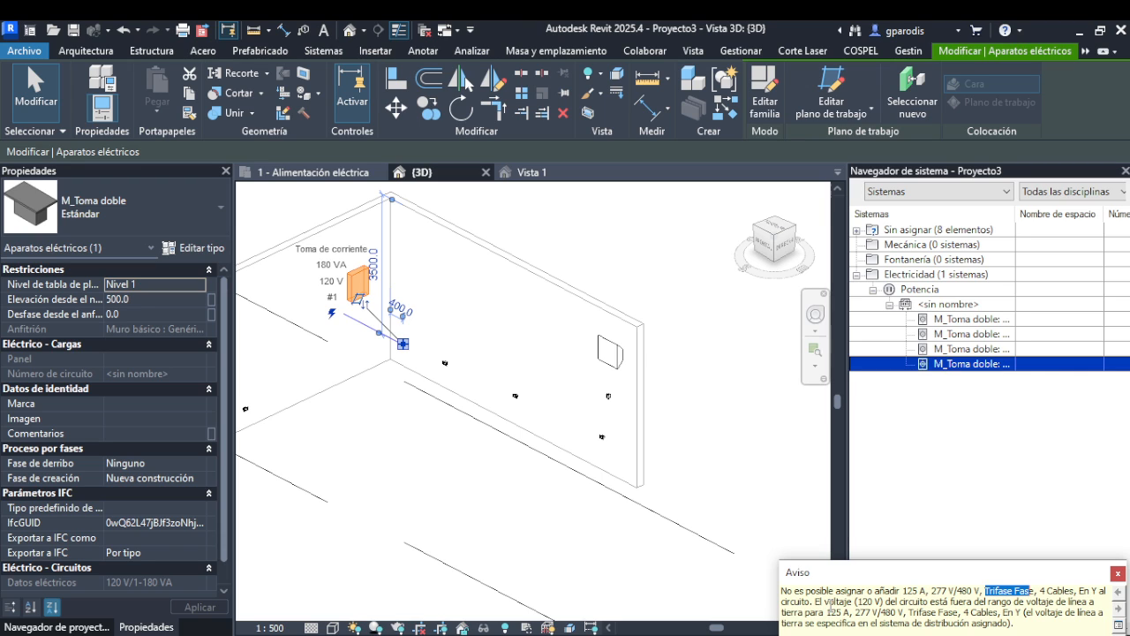
left_click_drag(827, 612, 1001, 612)
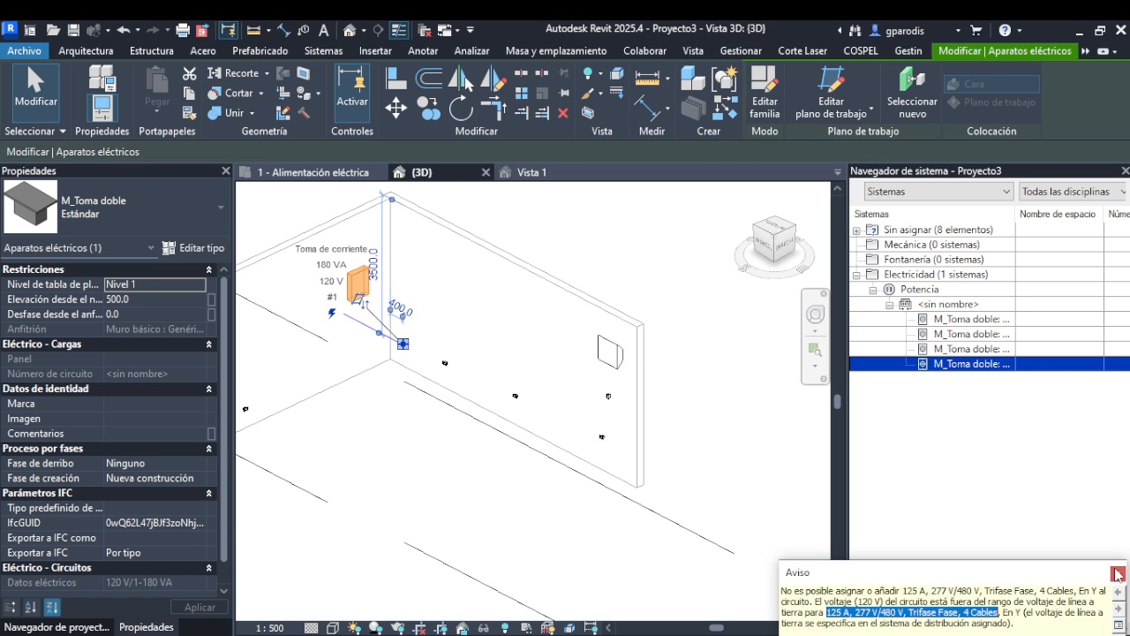
left_click(1118, 573)
left_click(678, 395)
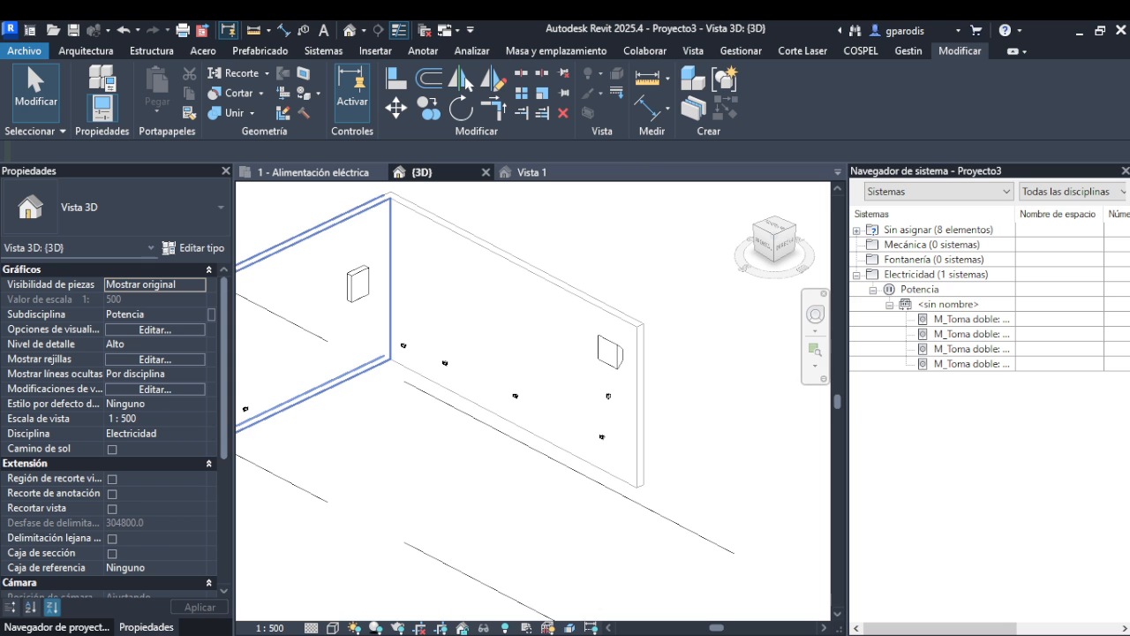
- Bring the Tecno electricas.pdf window back into view and go to the Ley de Watt triangle on page 4
left_click_drag(0, 251, 760, 47)
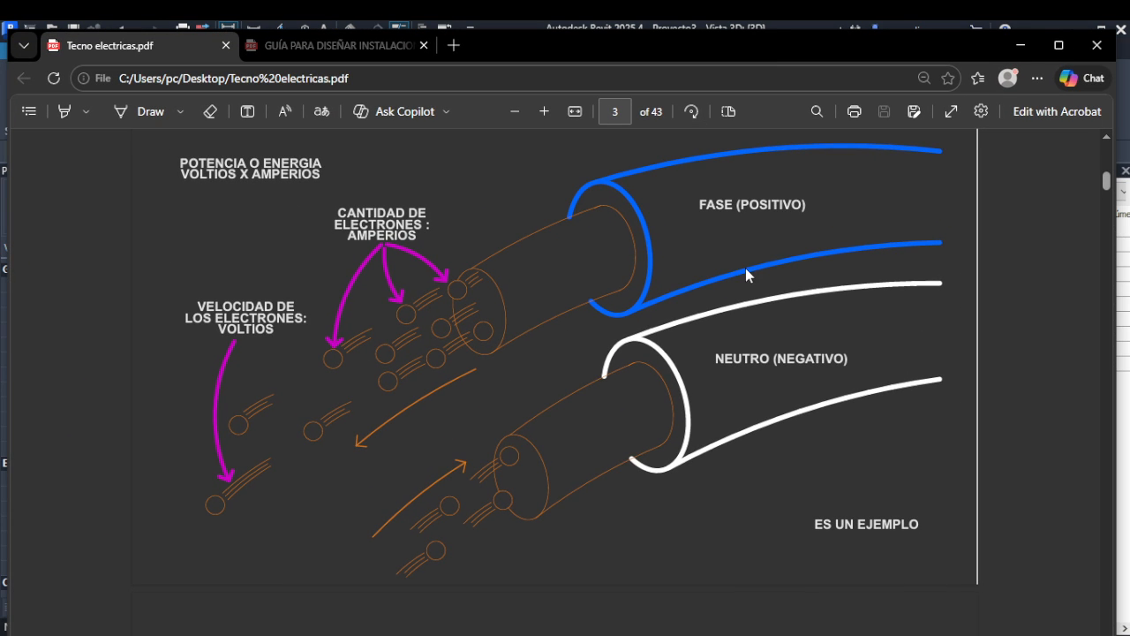
scroll(745, 268, "down", 2)
scroll(745, 274, "down", 5)
scroll(746, 274, "up", 2)
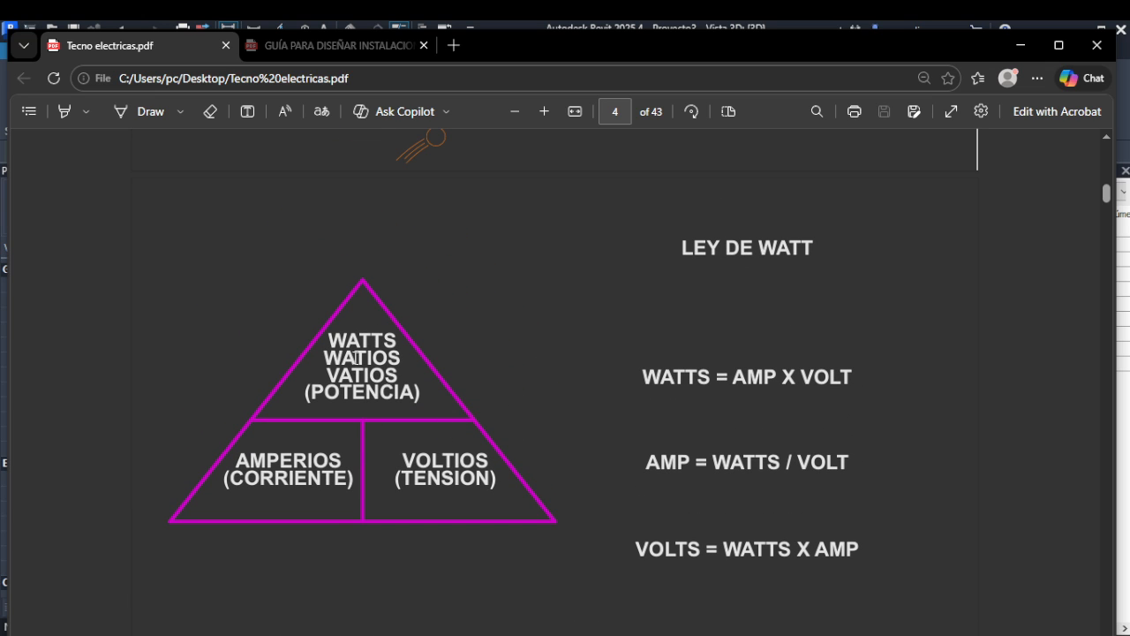
- Study the power, current and voltage terms in the Watt's law triangle, and move the PDF window off the screen
double_click(802, 549)
left_click(449, 504)
left_click_drag(330, 323, 421, 416)
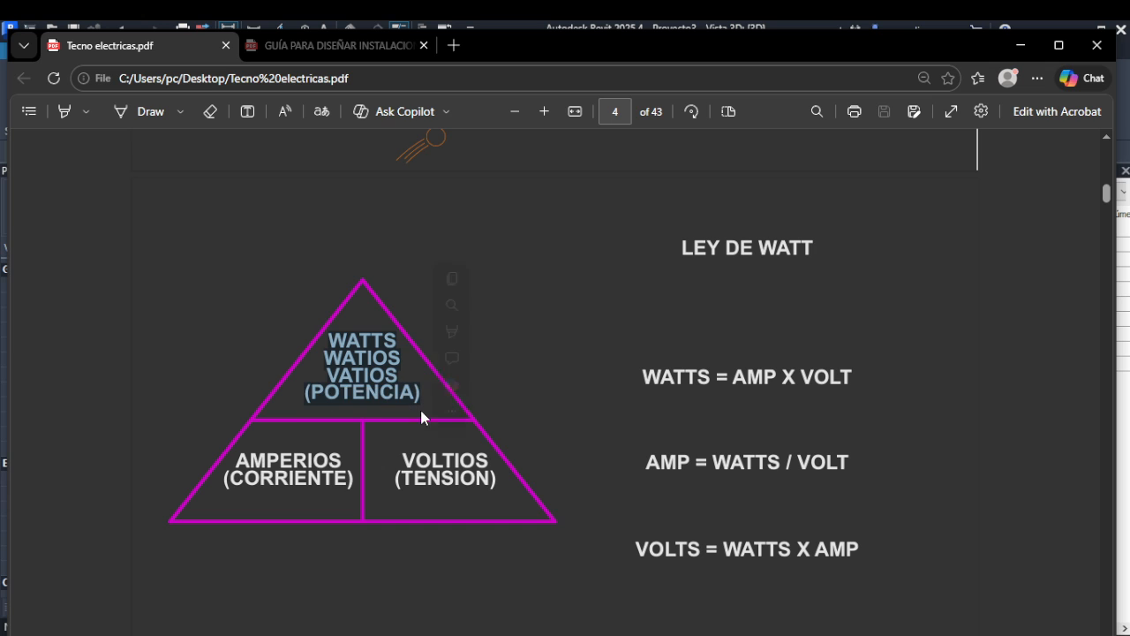
left_click(240, 461)
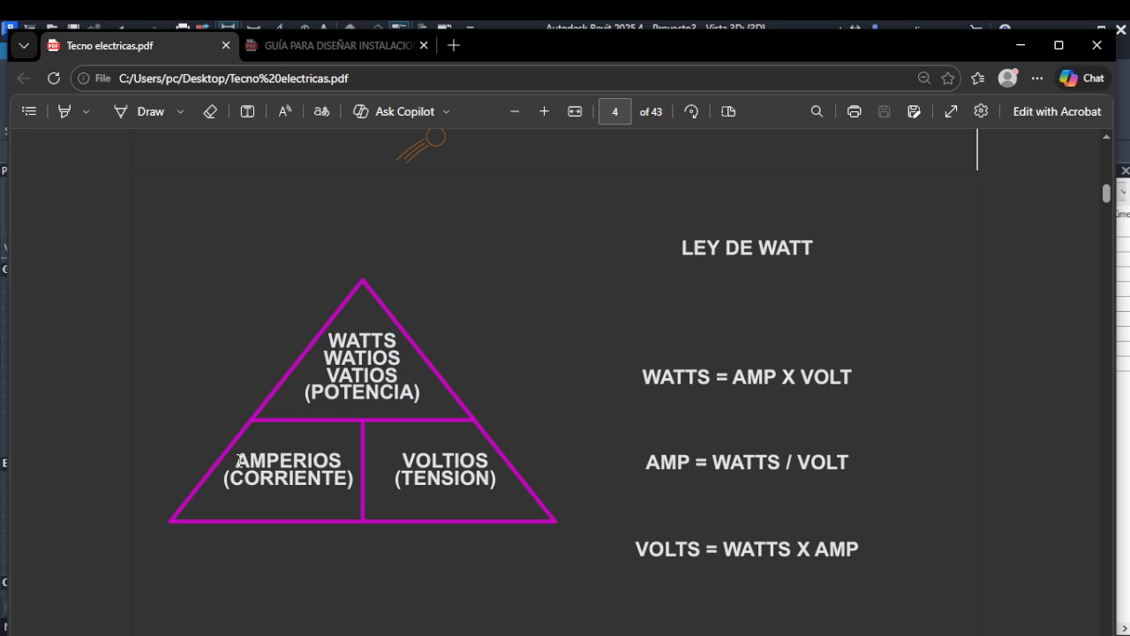
left_click_drag(239, 461, 346, 491)
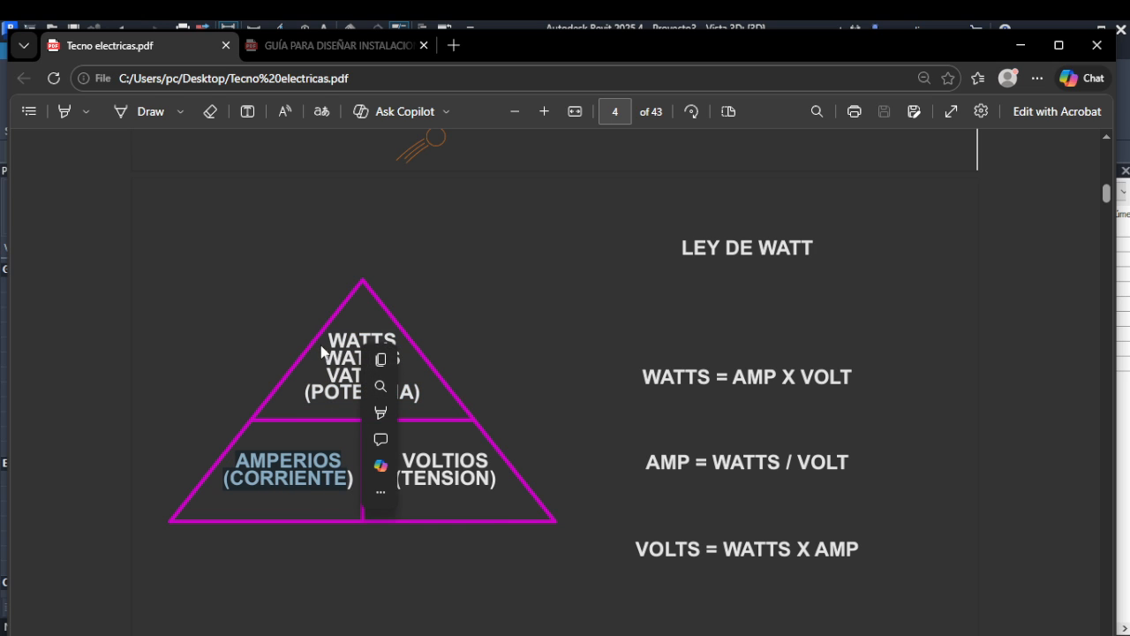
left_click(215, 542)
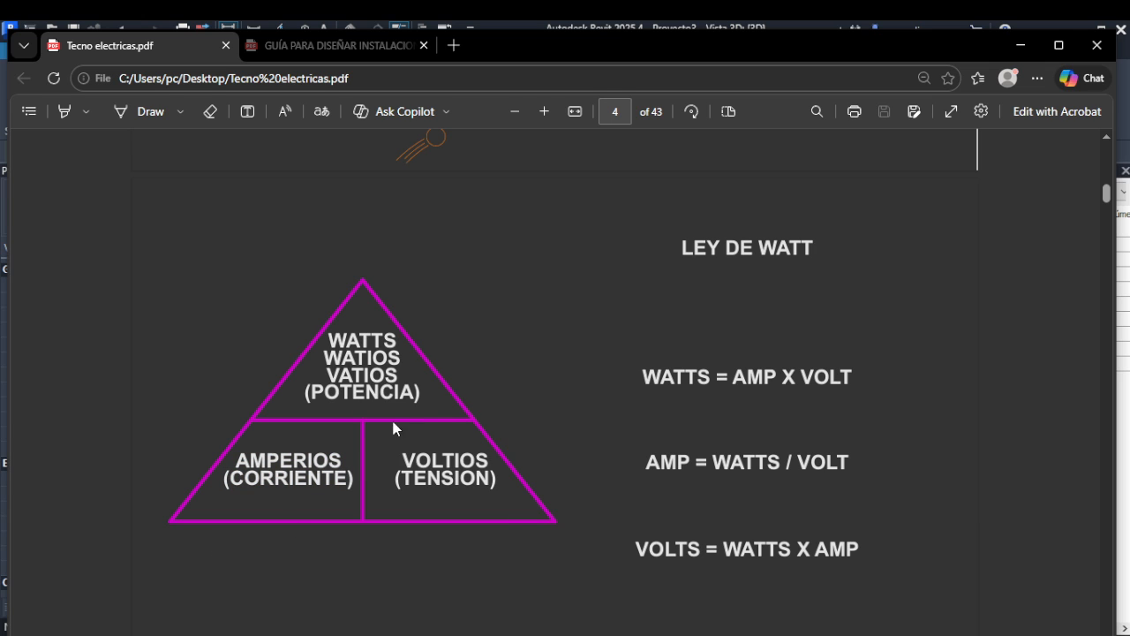
left_click_drag(404, 460, 488, 482)
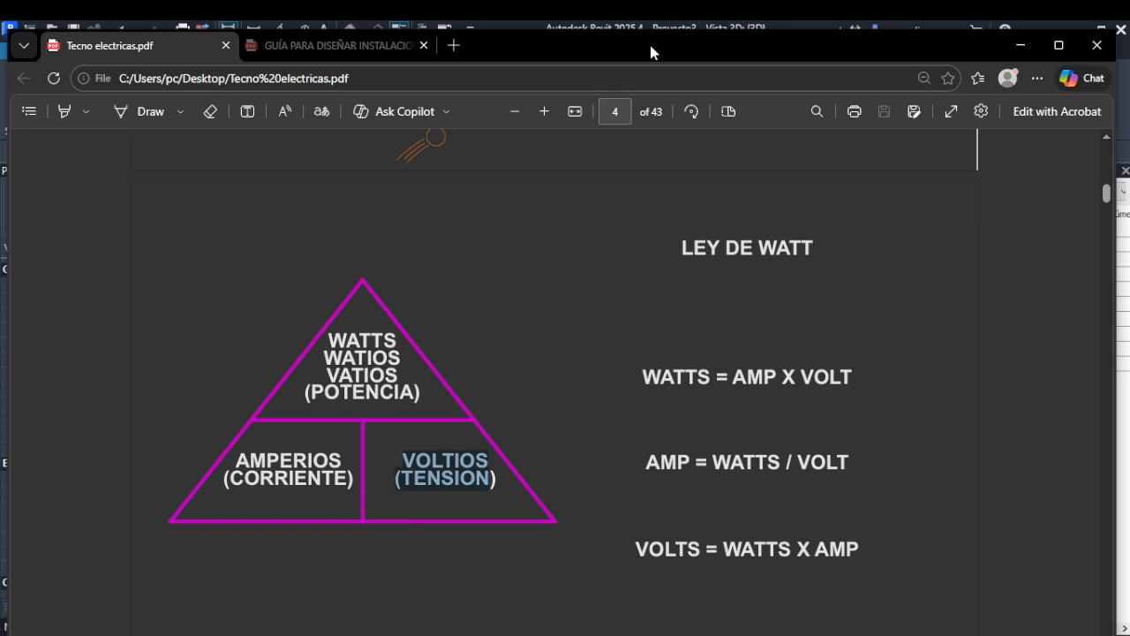
left_click_drag(649, 43, 0, 257)
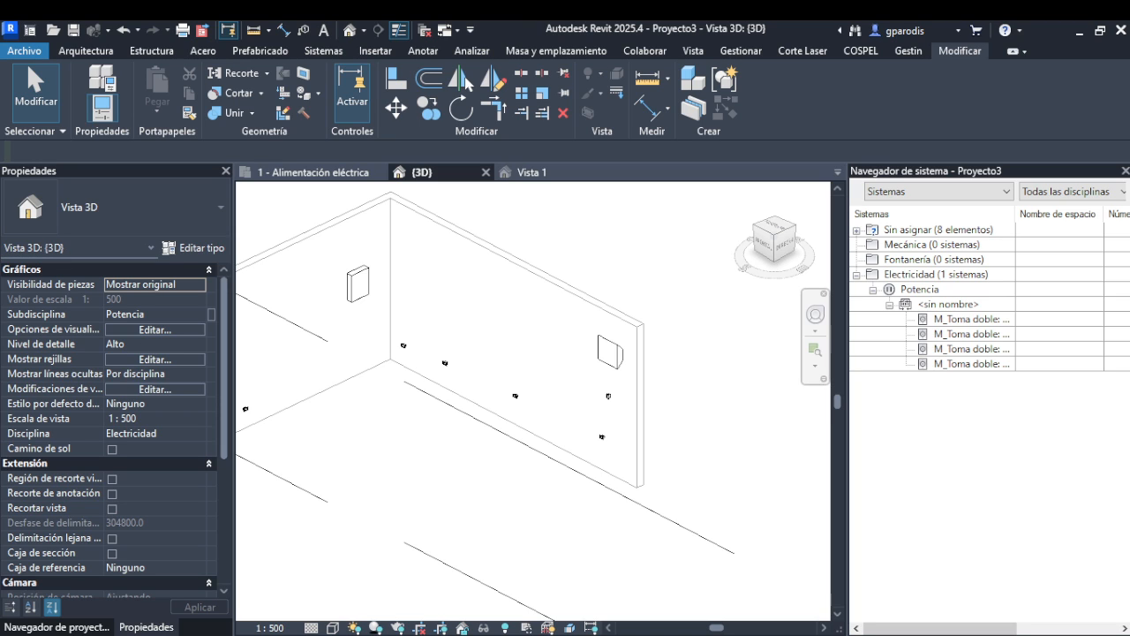
- Switch to the DCACLab circuit simulator in Chrome and check the battery's voltage setting
key("alt+Tab")
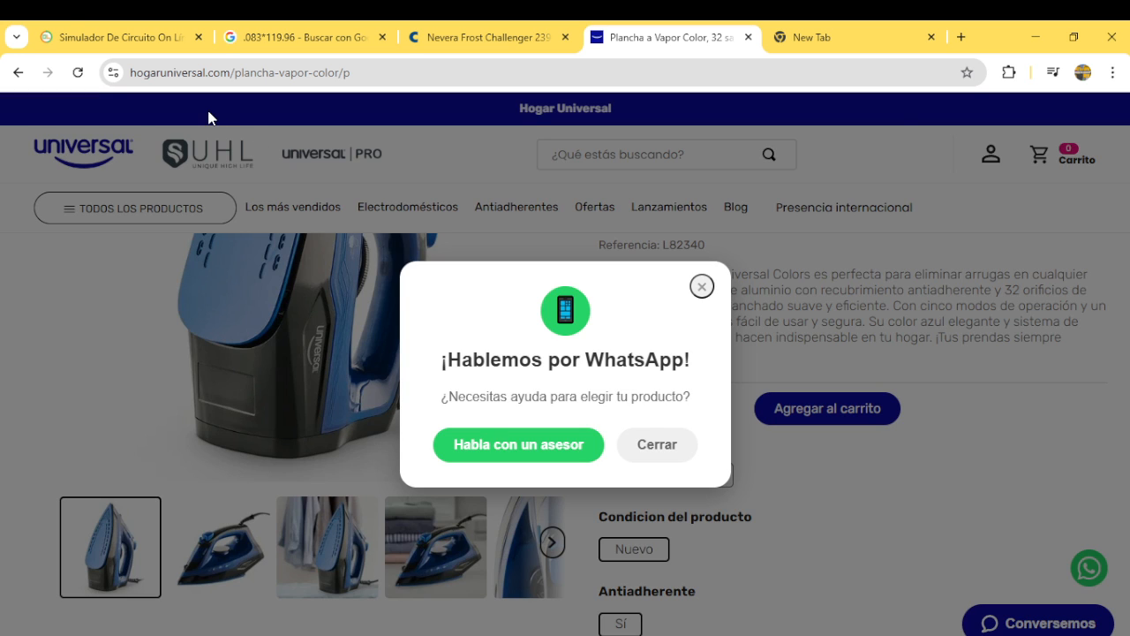
left_click(71, 26)
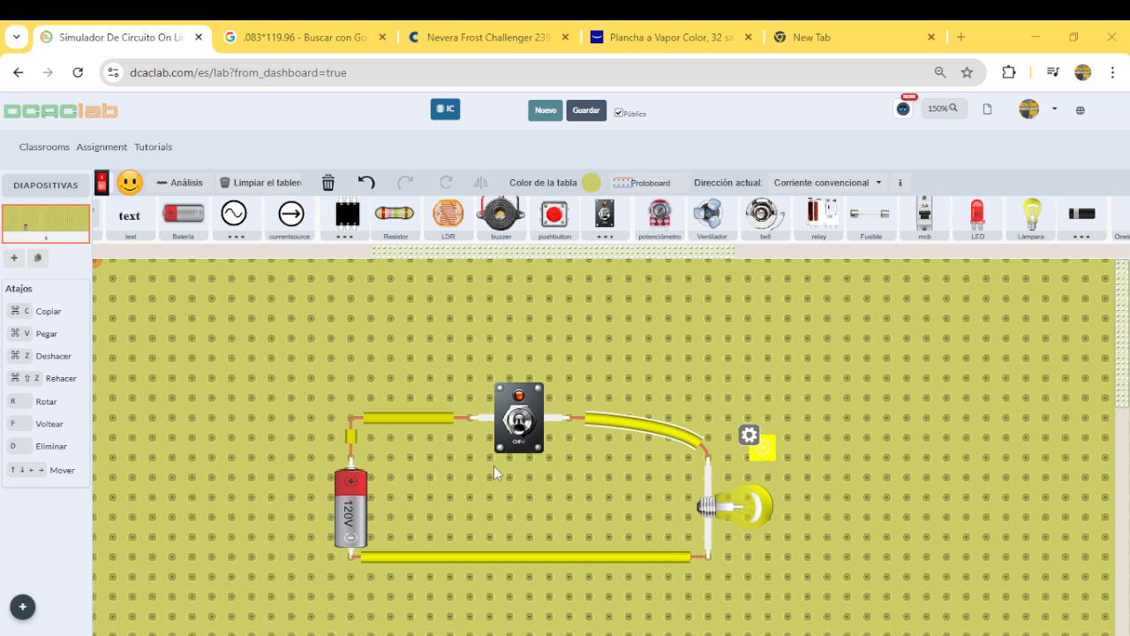
left_click(344, 511)
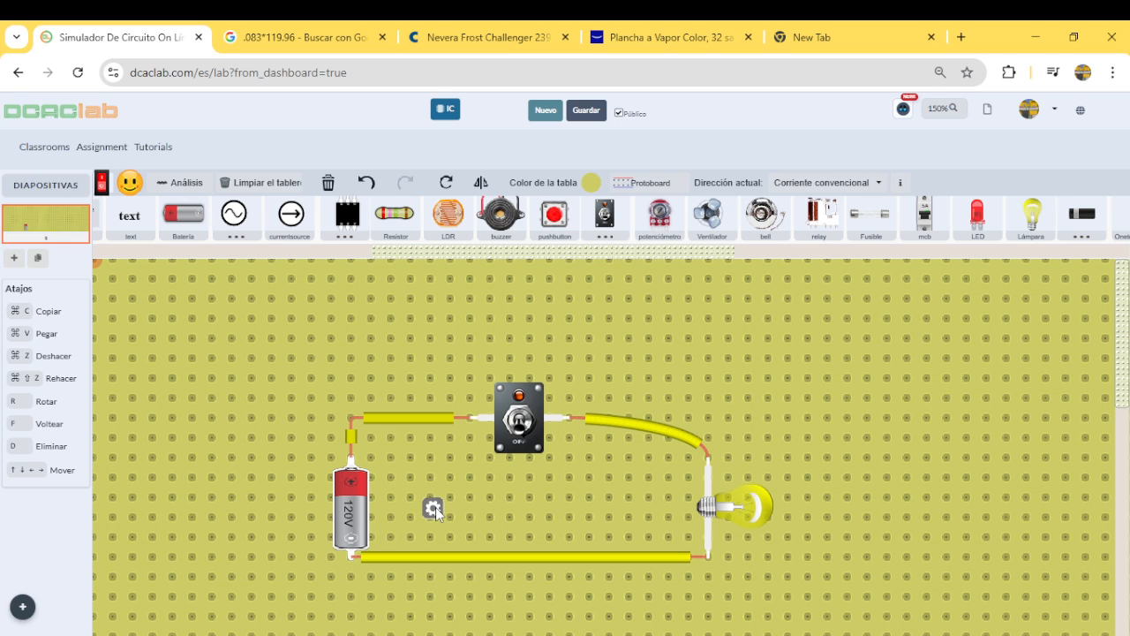
left_click(433, 508)
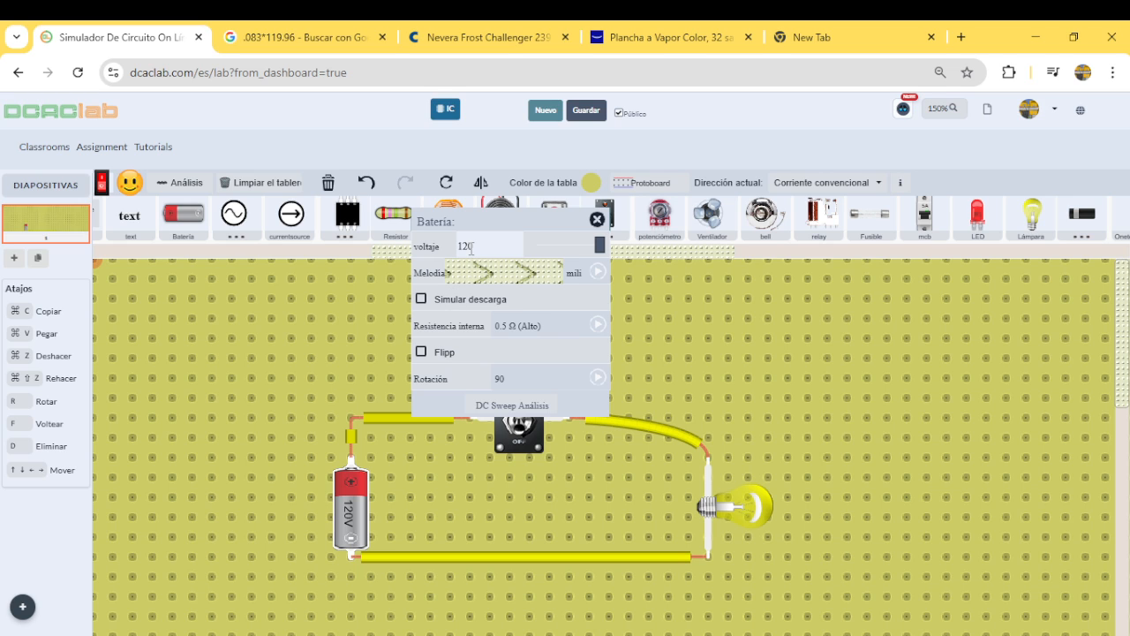
left_click(597, 220)
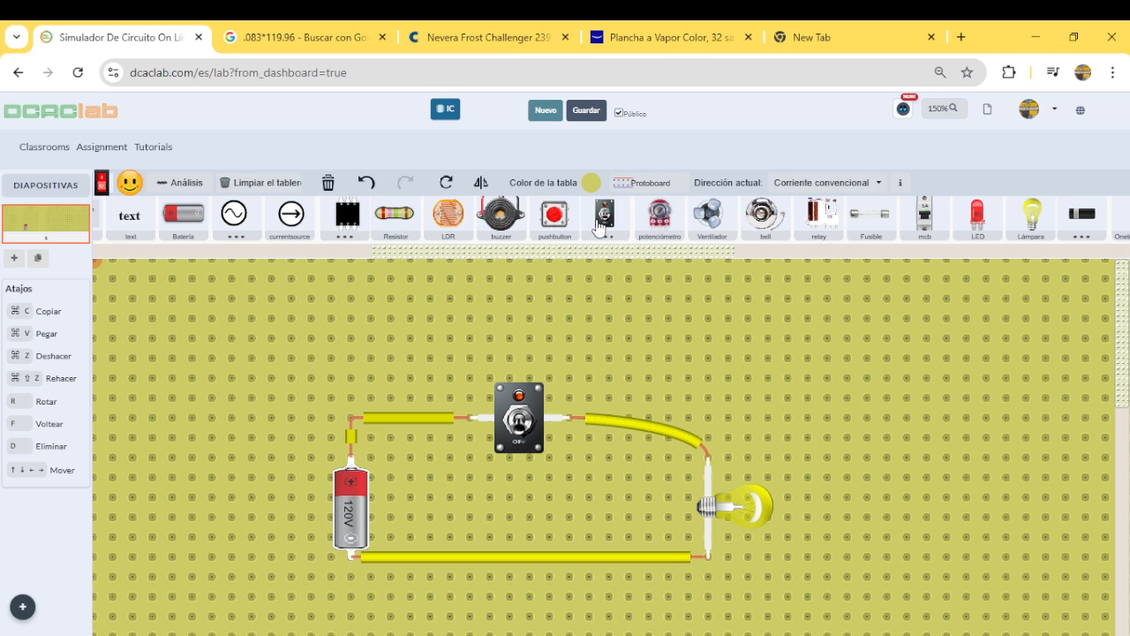
- Turn on the lamp circuit with its switch and open the lamp's properties to check its voltage, wattage and maximum current
left_click(524, 426)
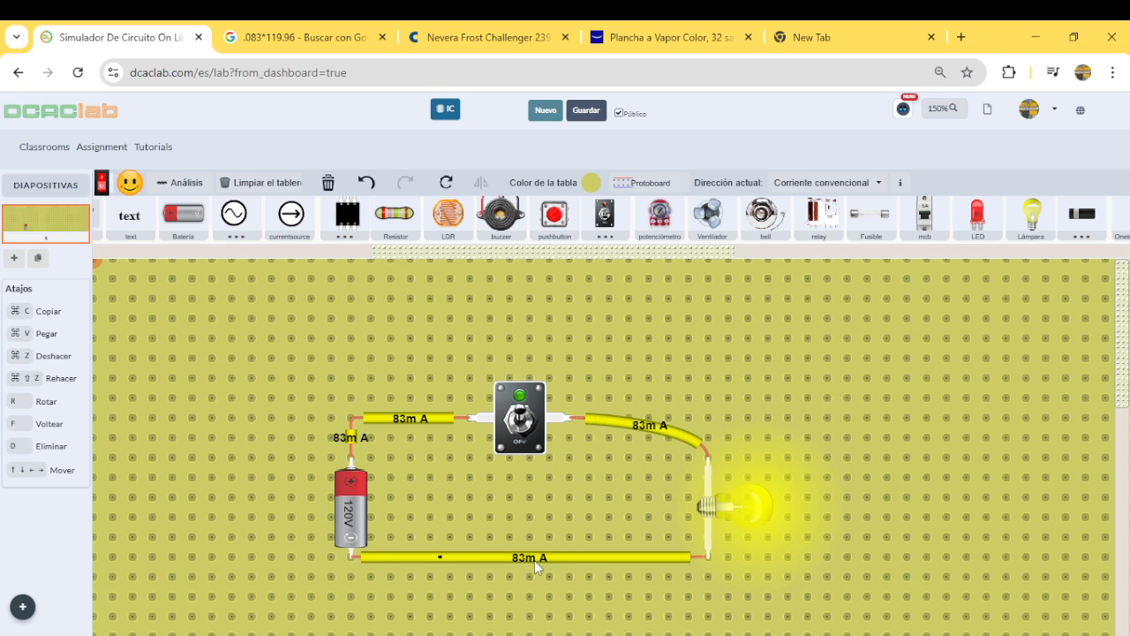
left_click(721, 503)
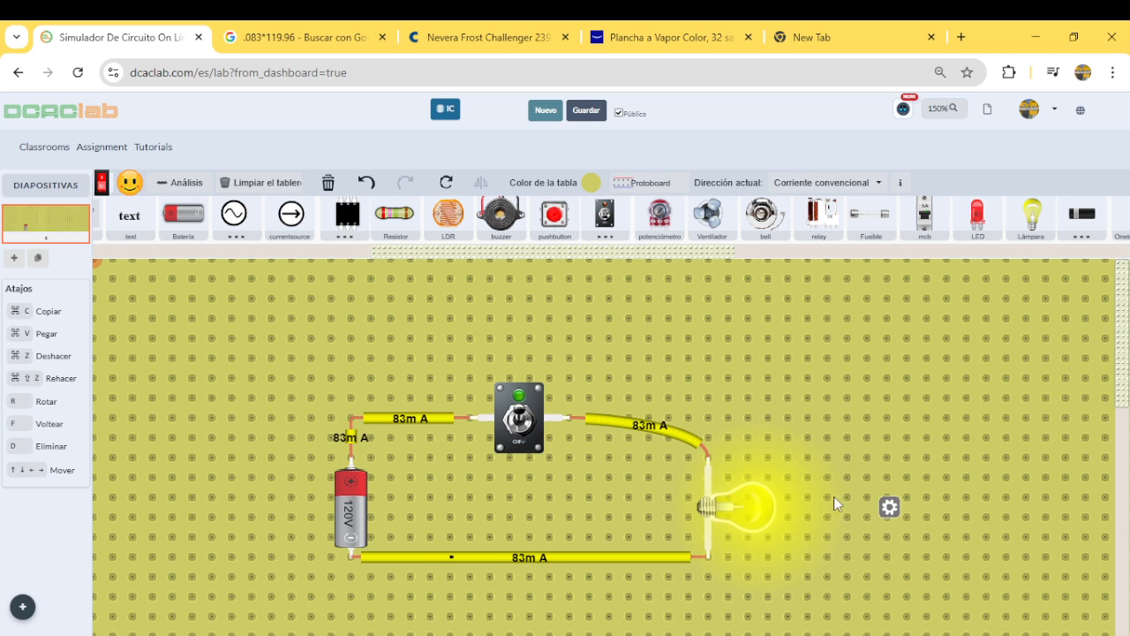
left_click(890, 506)
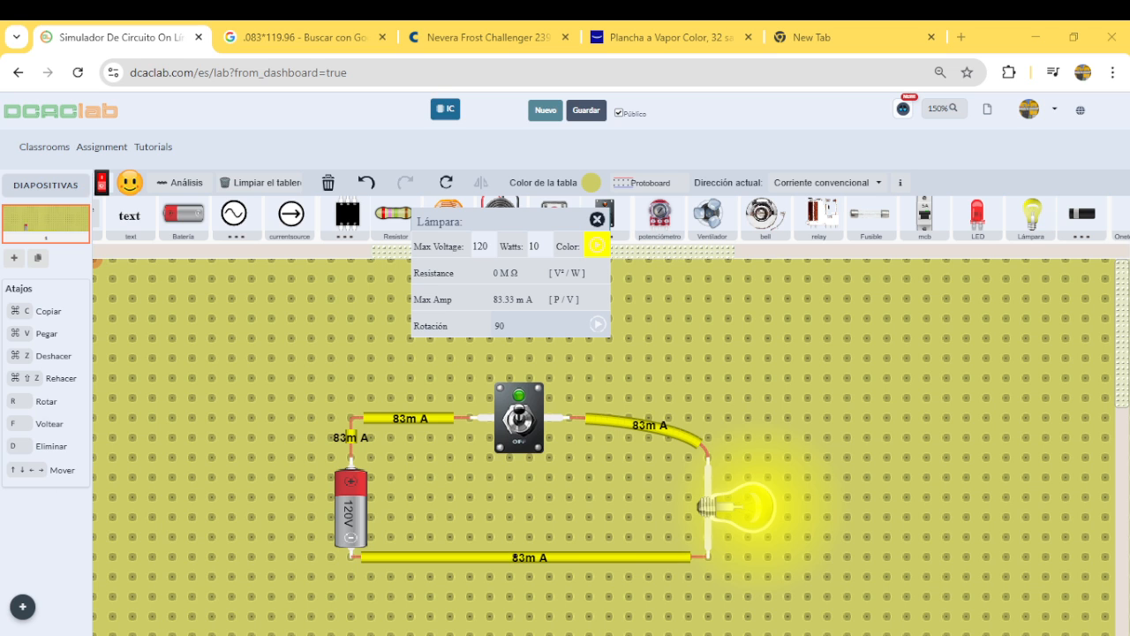
- Bring the PDF's Watt's law page over the simulator, review its formulas, and move it away again
left_click_drag(0, 492, 877, 142)
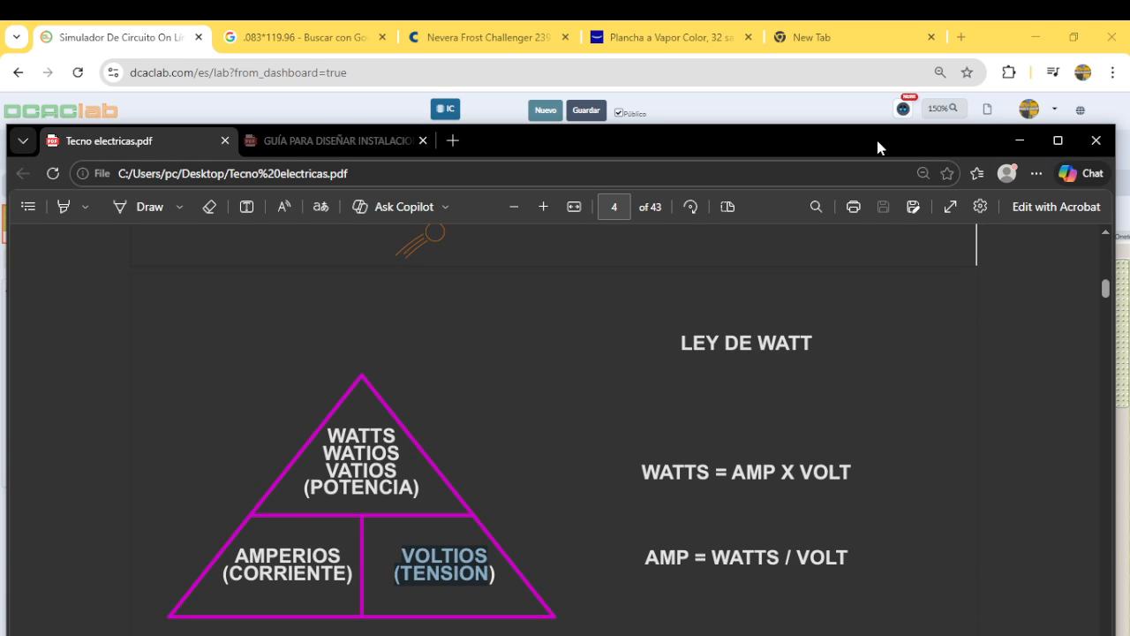
left_click_drag(877, 141, 896, 58)
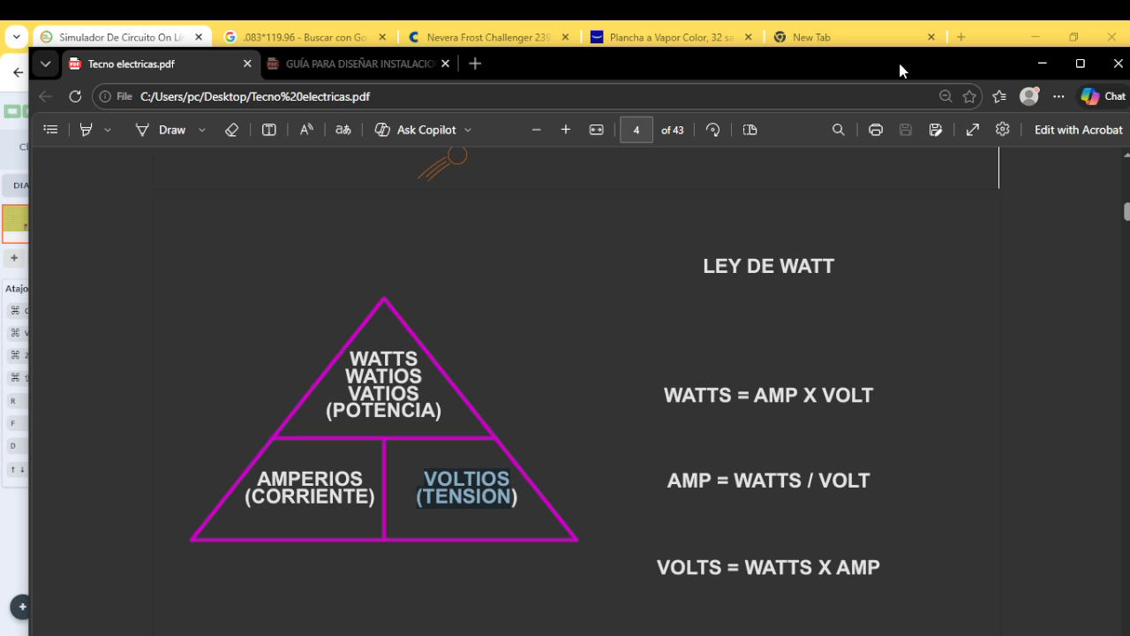
left_click_drag(898, 59, 0, 171)
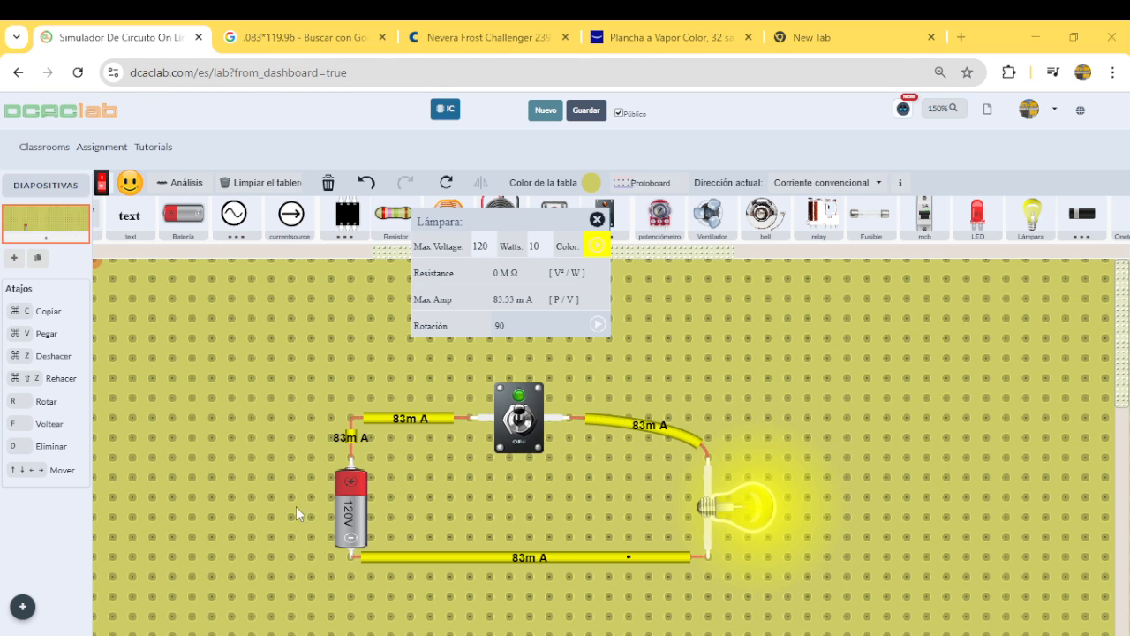
- Calculate the lamp's current as 10 ÷ 120 in the Google calculator
left_click(300, 37)
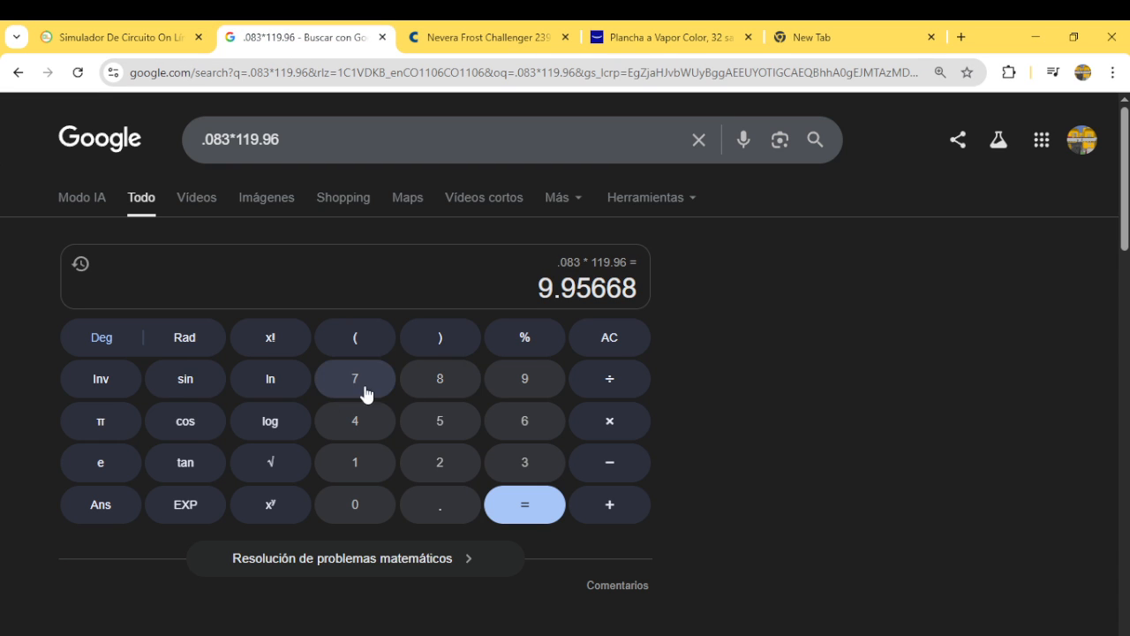
left_click(609, 339)
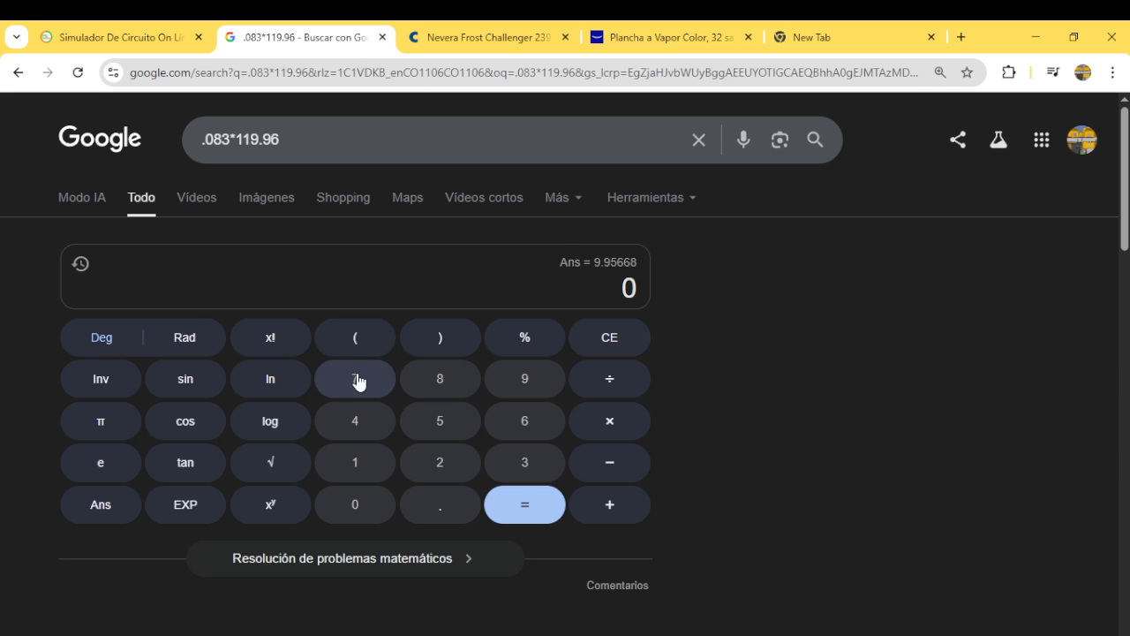
left_click(353, 463)
left_click(351, 503)
left_click(609, 379)
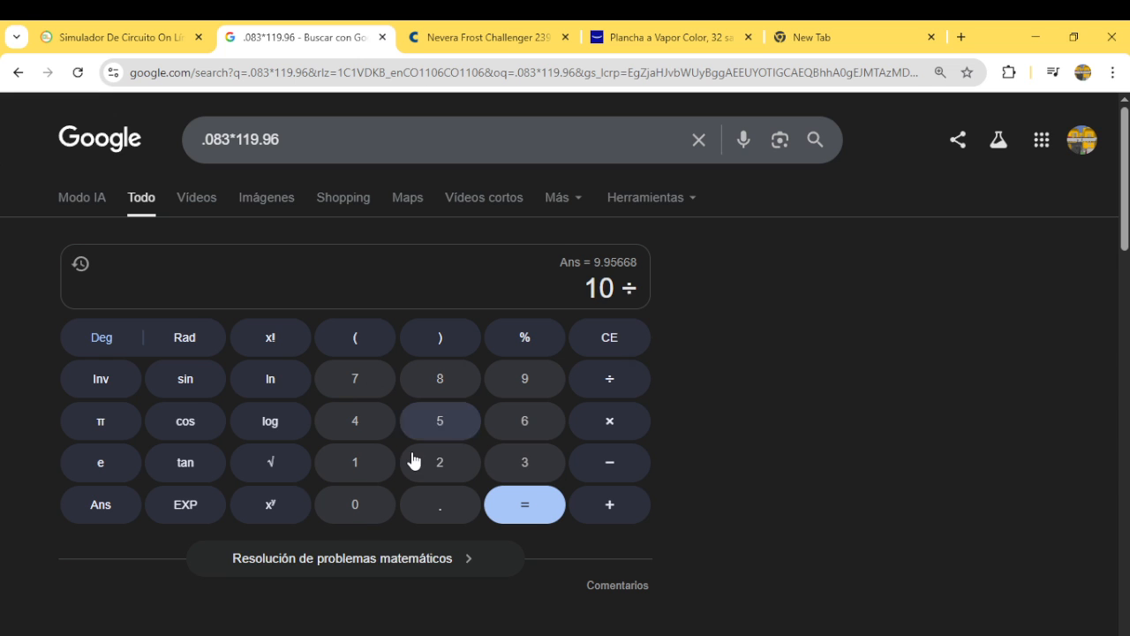
left_click(355, 462)
left_click(424, 477)
left_click(355, 505)
left_click(544, 517)
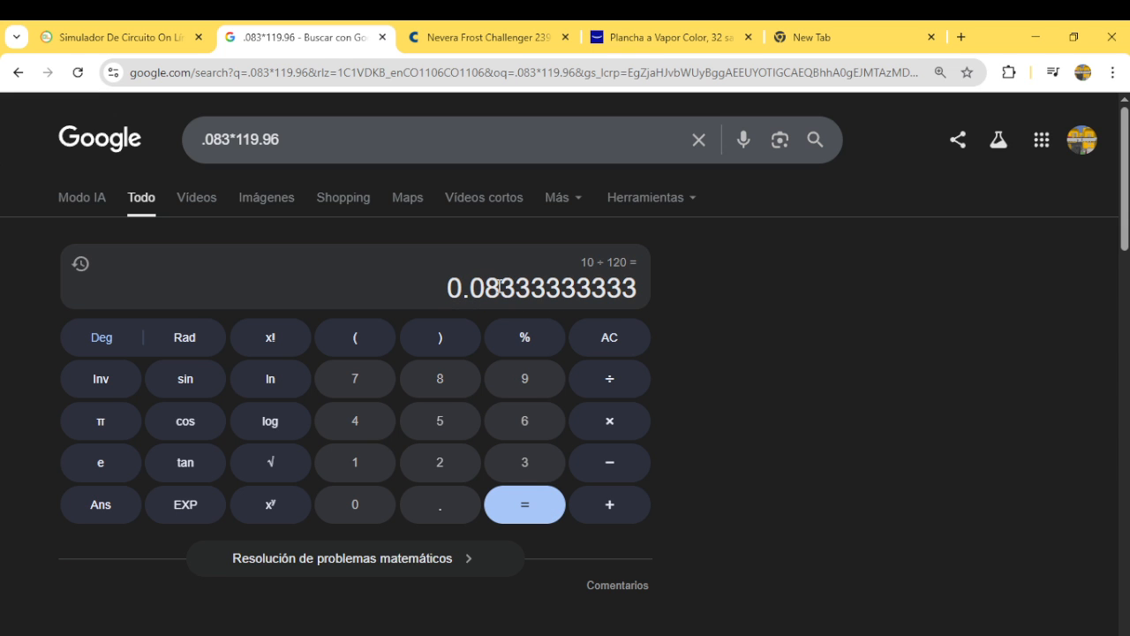
- Convert the lamp's calculated current to milliamps by multiplying 0.08333333333 by 1000 in the Google calculator
left_click(118, 40)
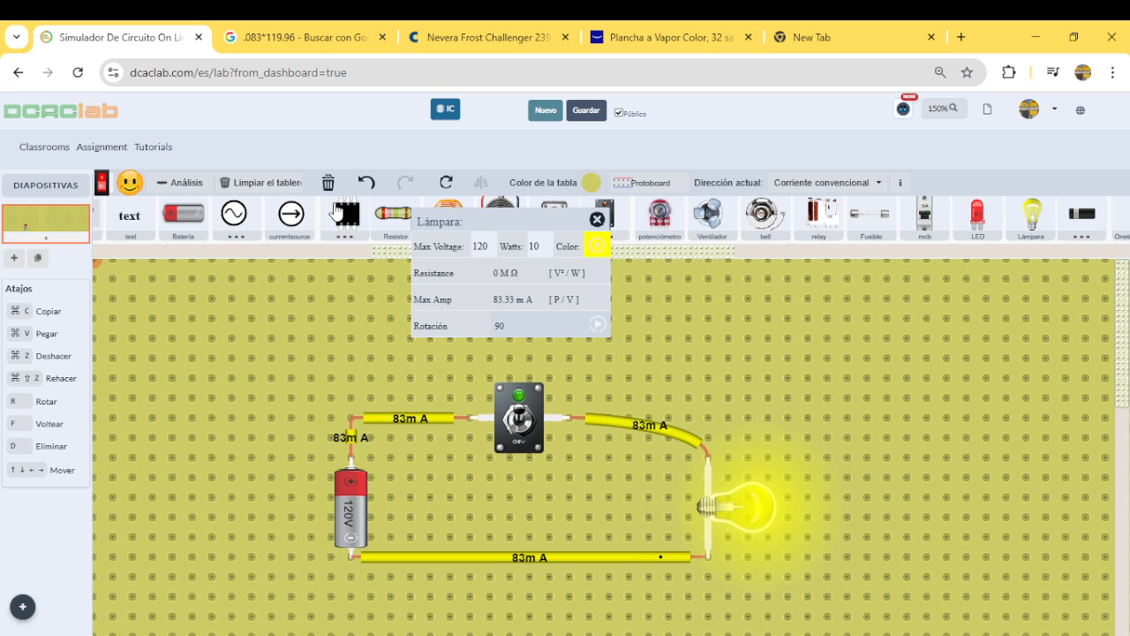
left_click(324, 32)
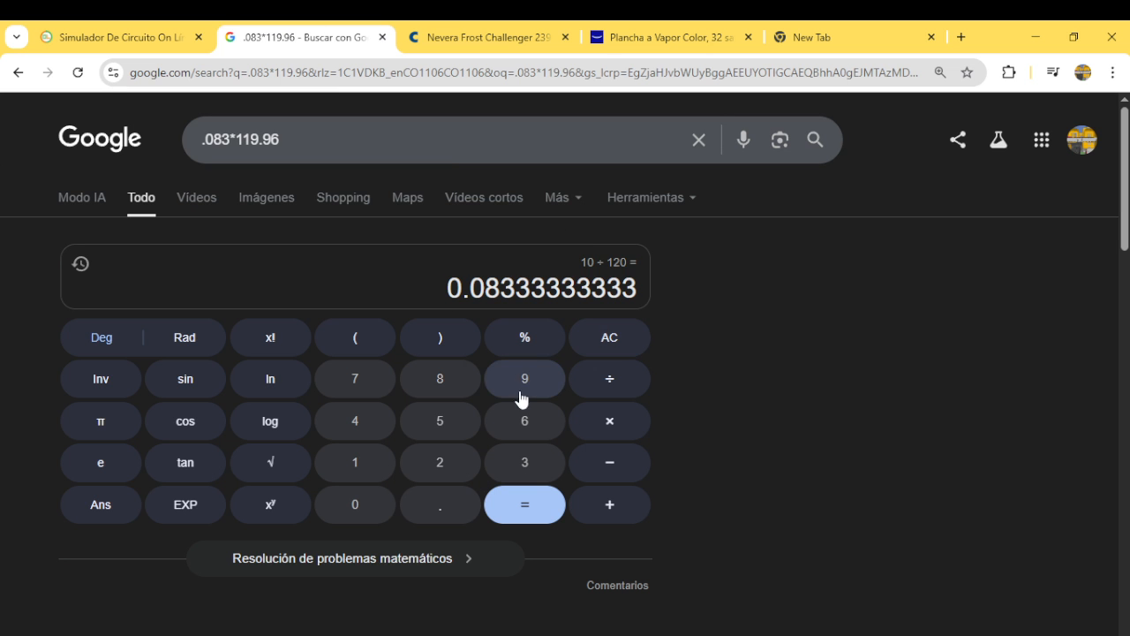
left_click(590, 436)
left_click(350, 473)
left_click(351, 510)
left_click(350, 510)
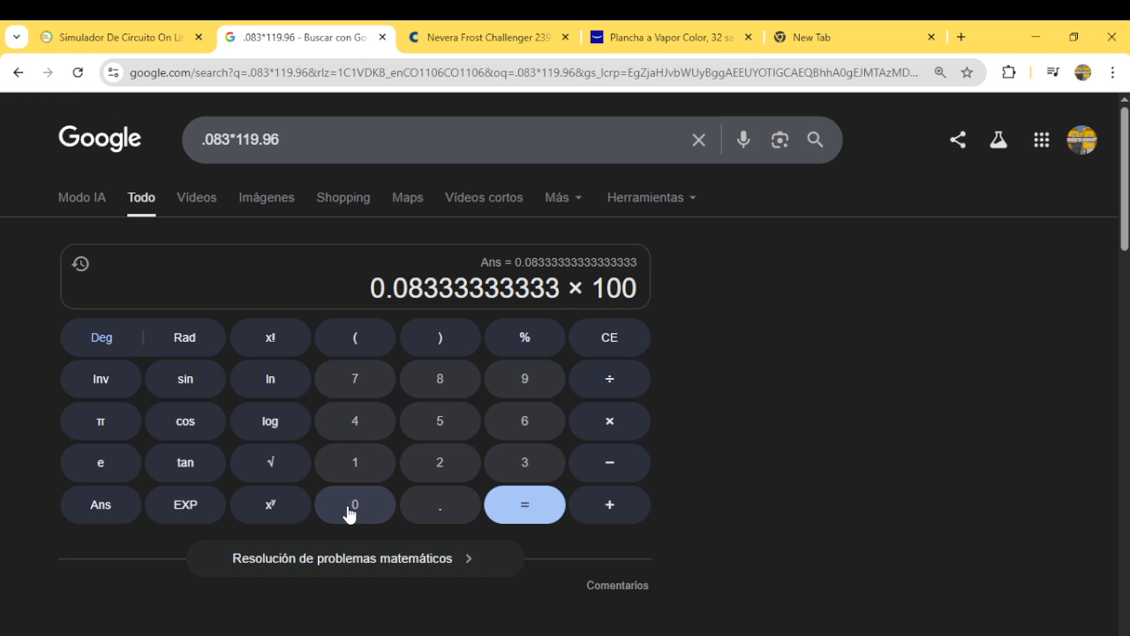
left_click(357, 510)
left_click(537, 510)
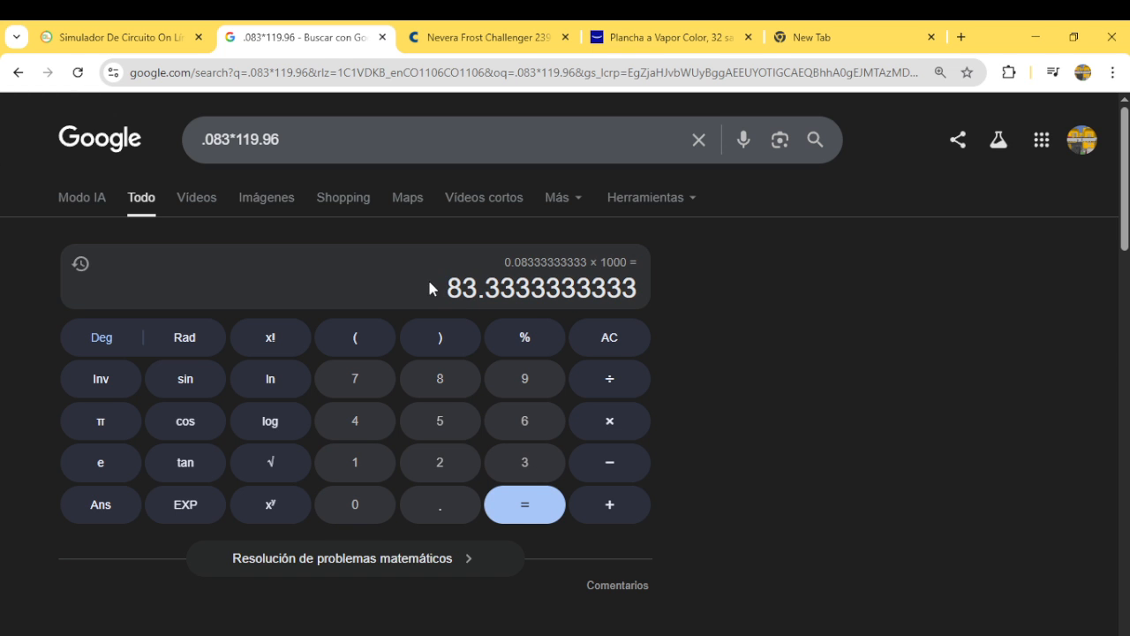
- Return to the circuit simulator, close the lamp's properties, and turn off the lamp circuit with its switch
left_click(115, 37)
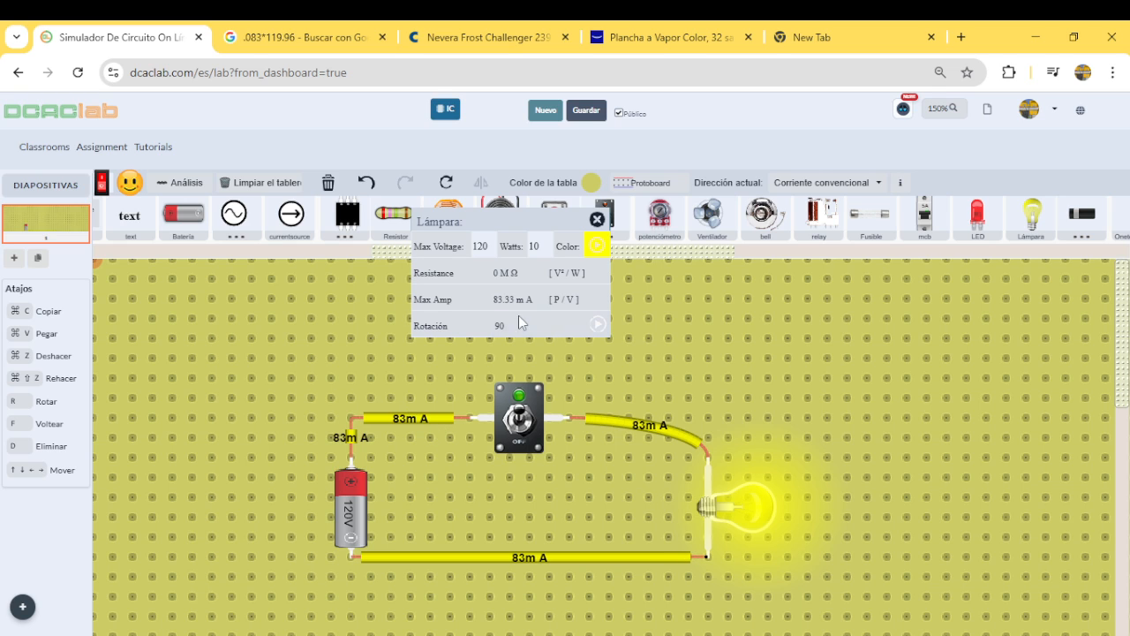
left_click(597, 219)
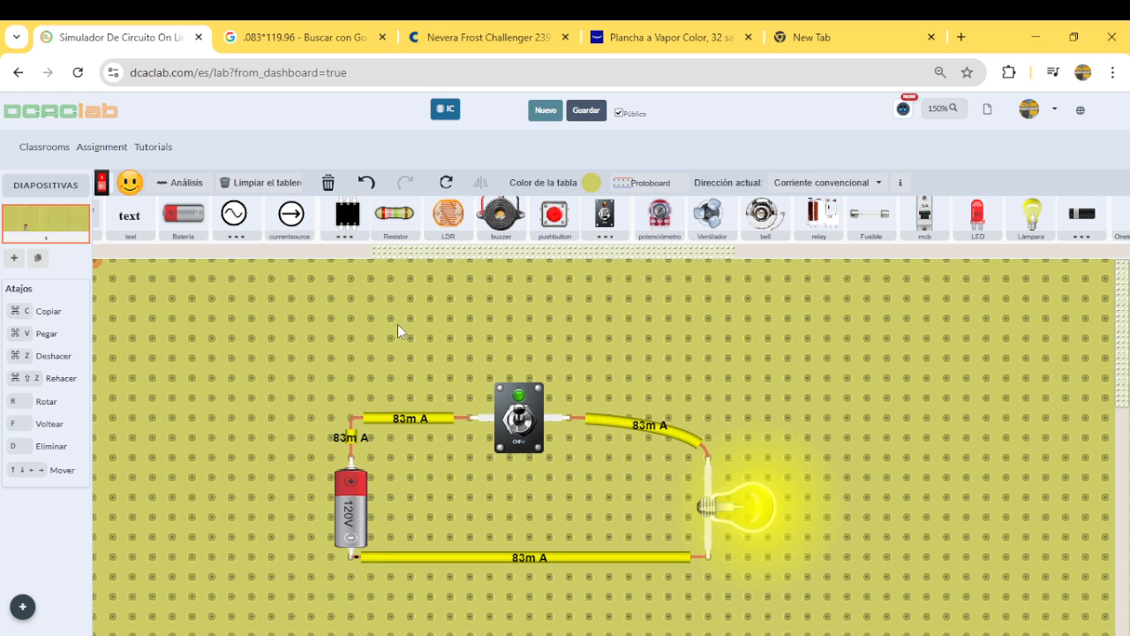
left_click_drag(0, 252, 0, 256)
left_click(526, 419)
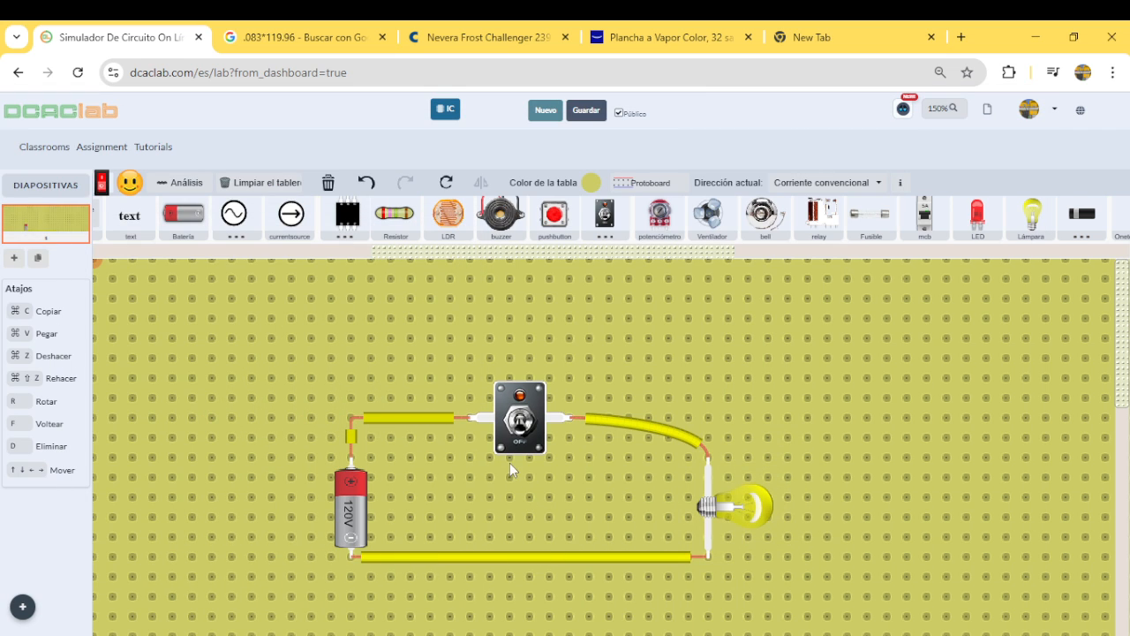
- Go to the steam iron's product page, dismiss the WhatsApp pop-up, and find the iron's voltage and power ratings
left_click(666, 38)
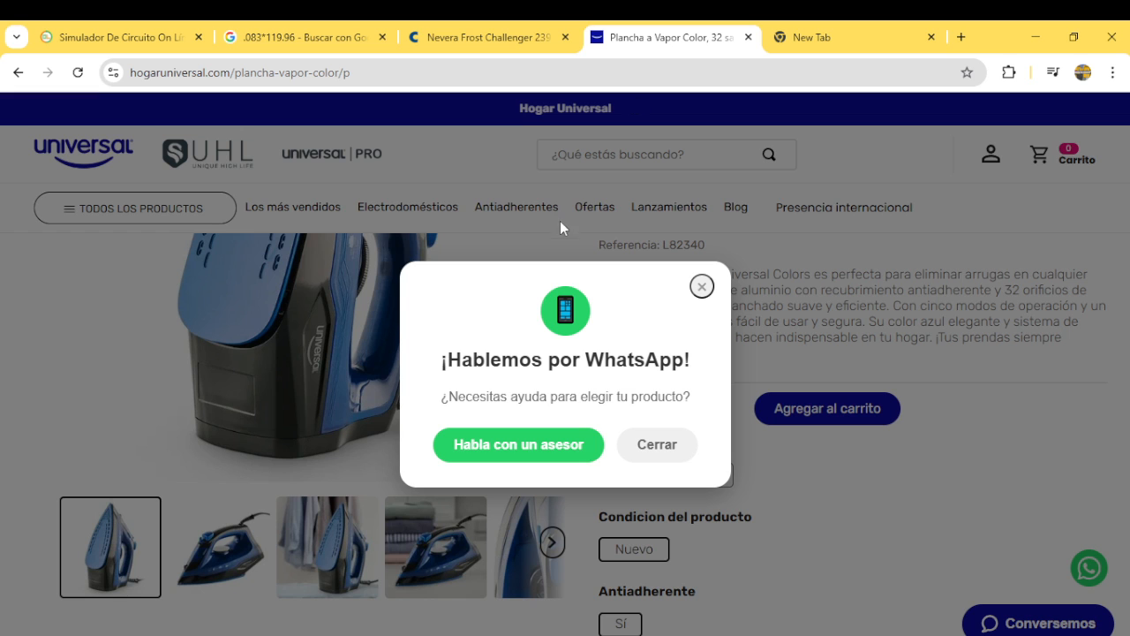
left_click(703, 286)
scroll(557, 421, "up", 1)
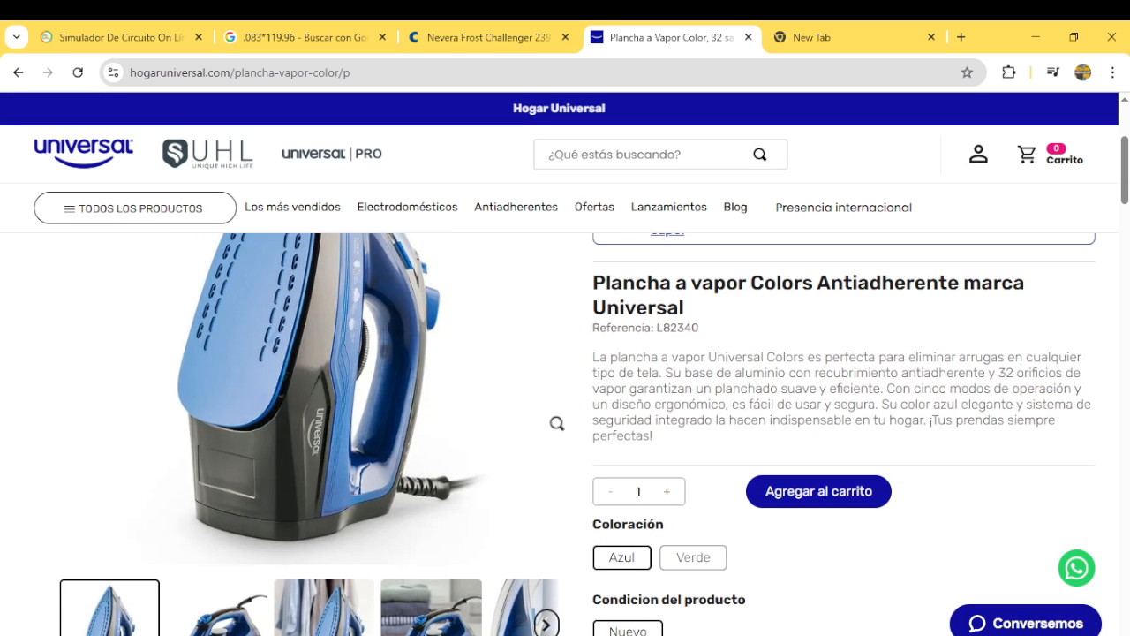
scroll(556, 422, "up", 2)
scroll(591, 362, "down", 4)
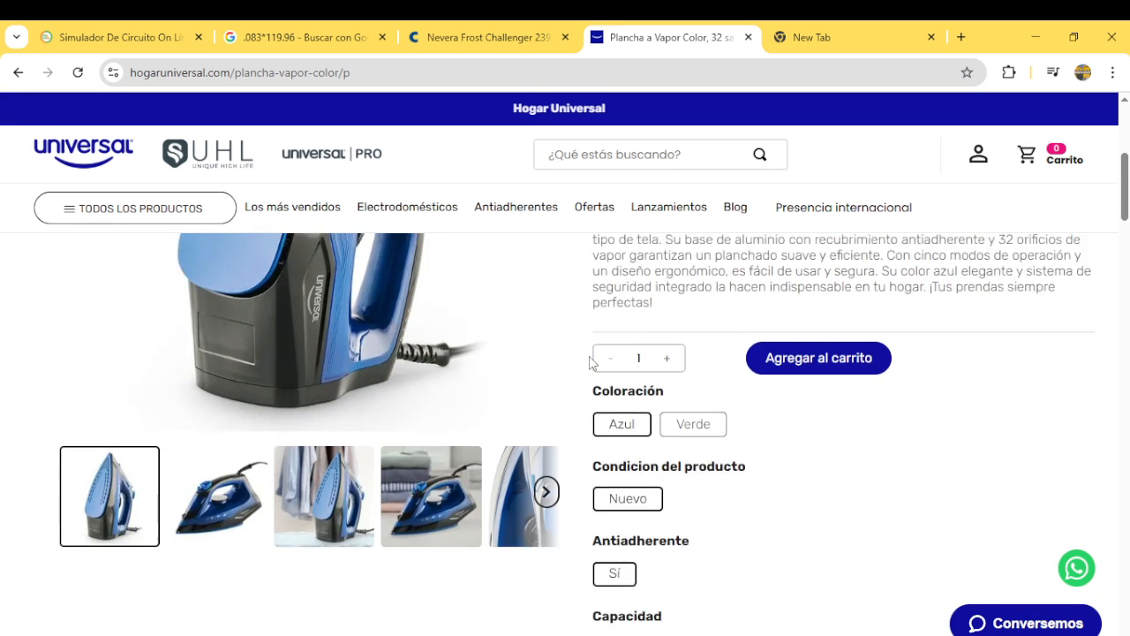
scroll(590, 366, "down", 2)
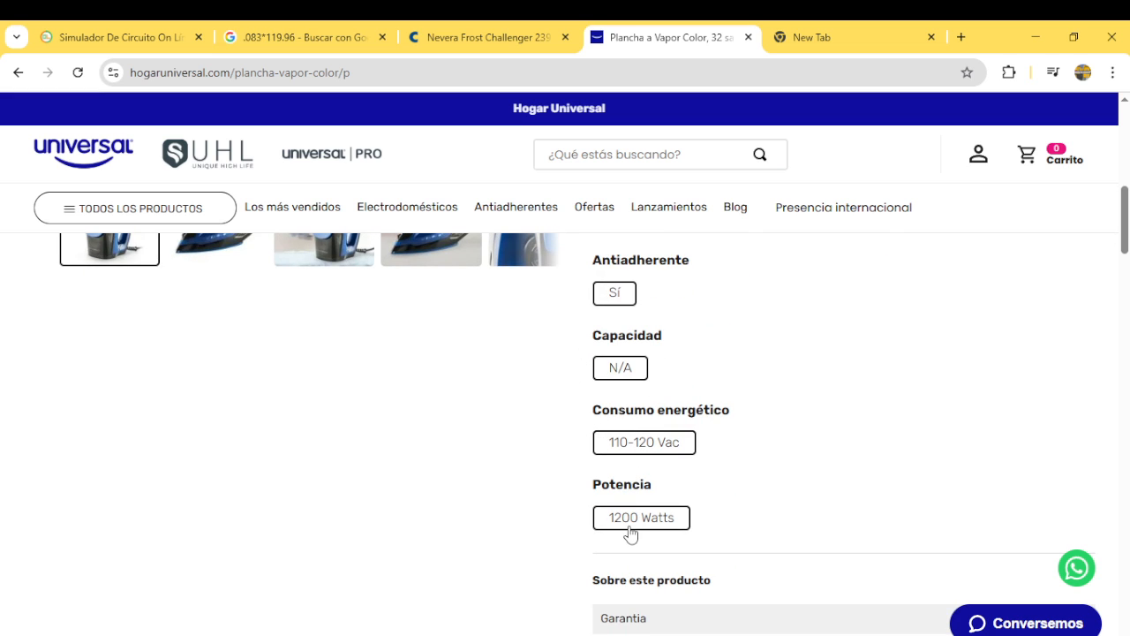
- Set the lamp's wattage in the circuit simulator to match the iron's 1200 W rating and close its properties
left_click(276, 37)
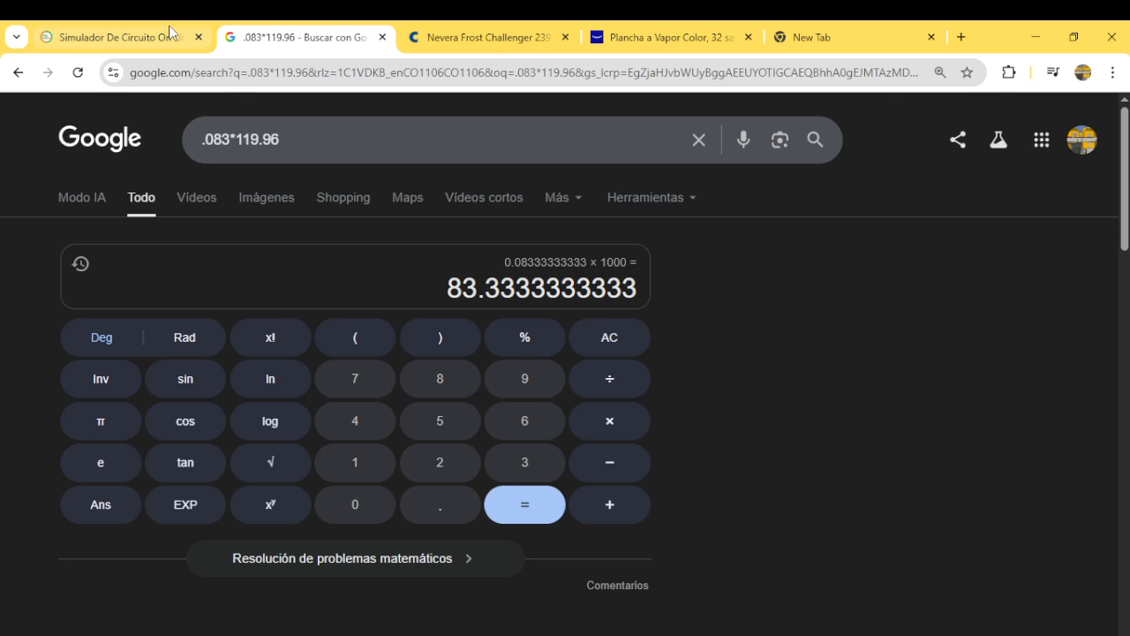
left_click(124, 37)
left_click(761, 510)
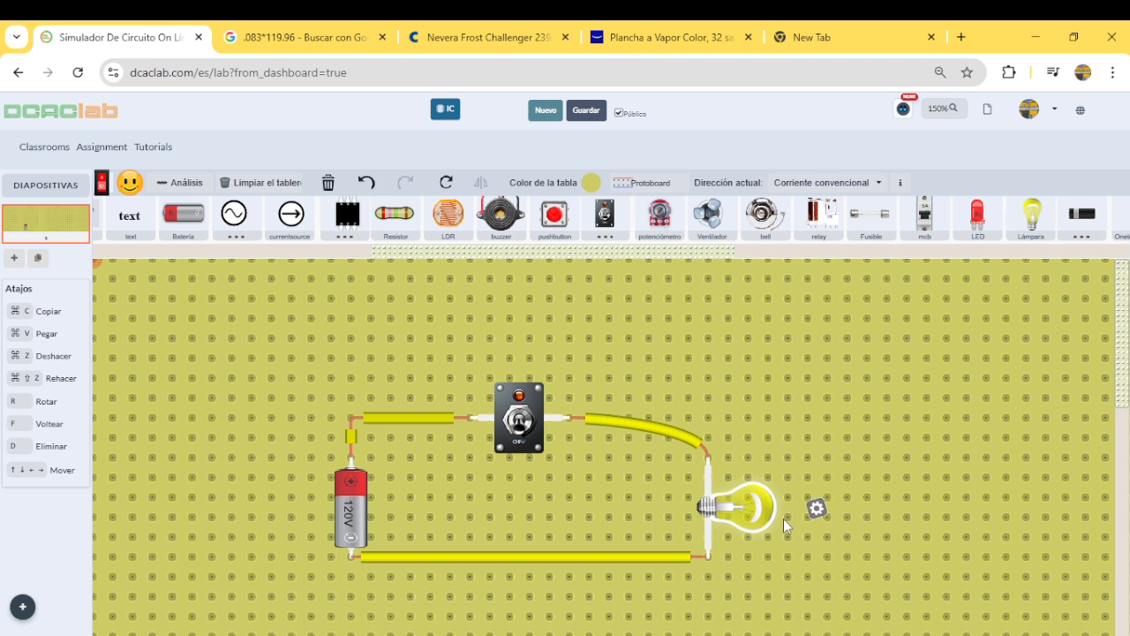
left_click(817, 509)
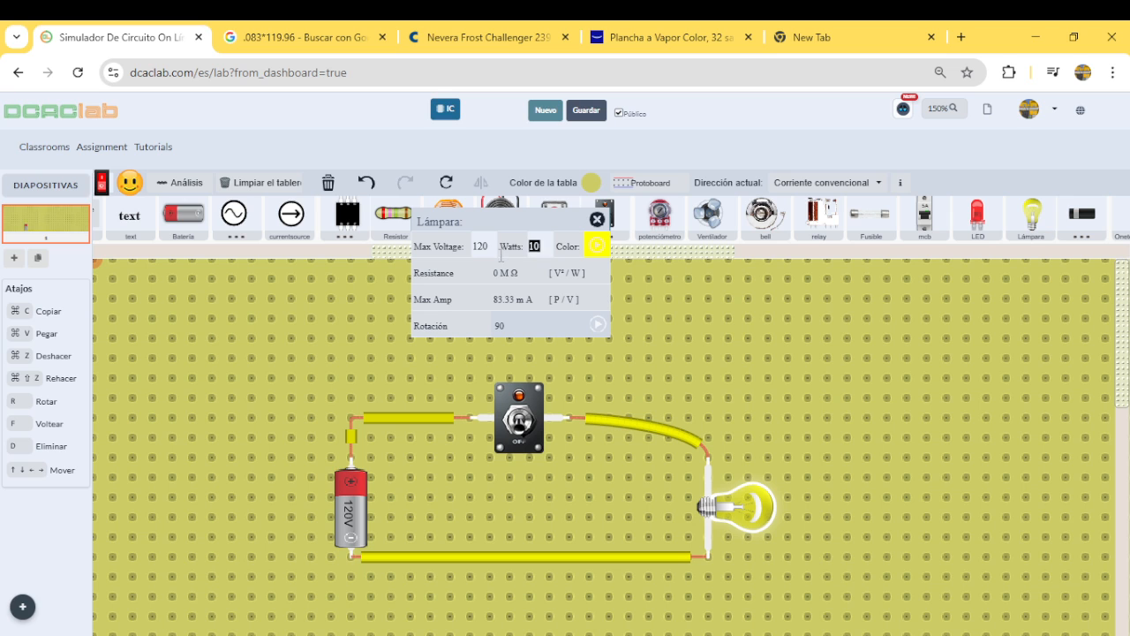
left_click(598, 219)
- Toggle the lamp circuit's switch on and off several times to observe the current drawn, leaving it off
left_click(526, 431)
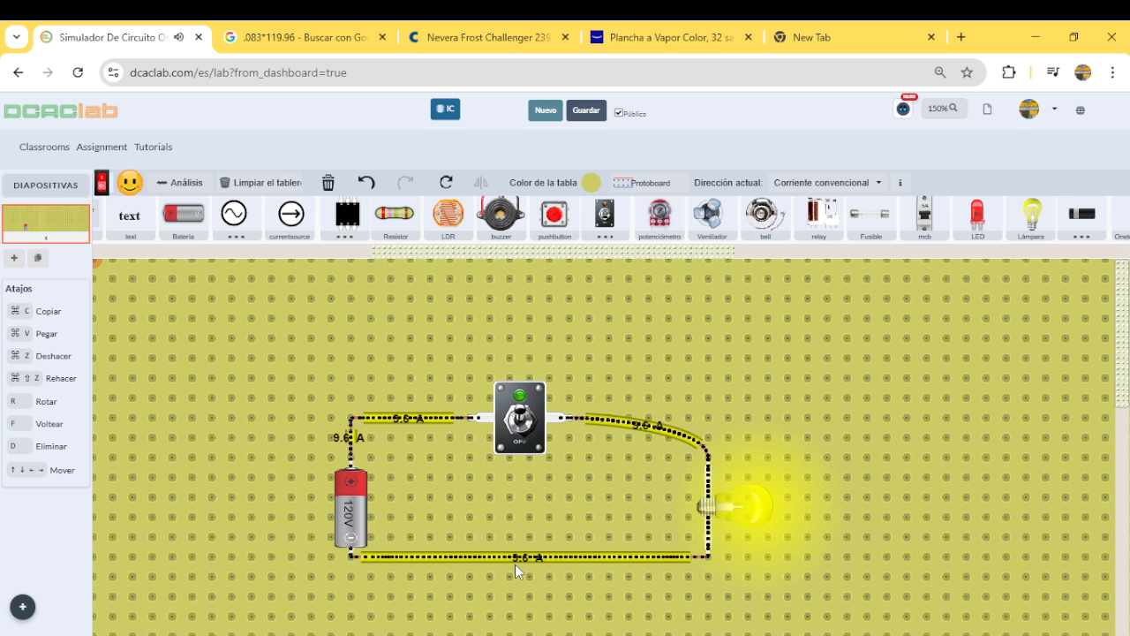
left_click(517, 424)
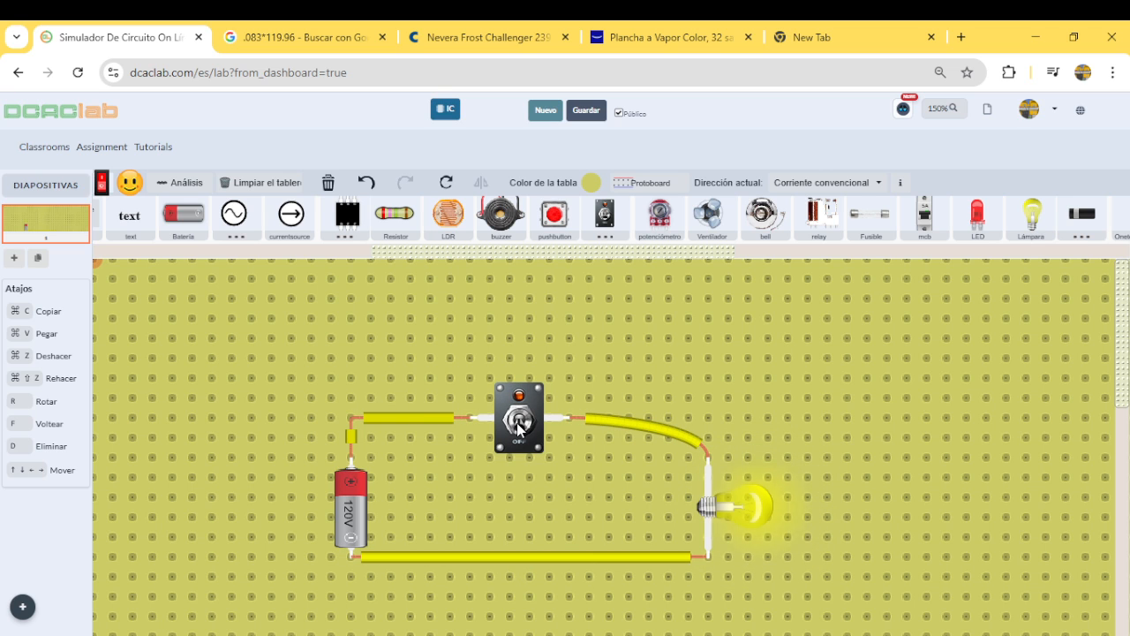
left_click(518, 424)
left_click(517, 424)
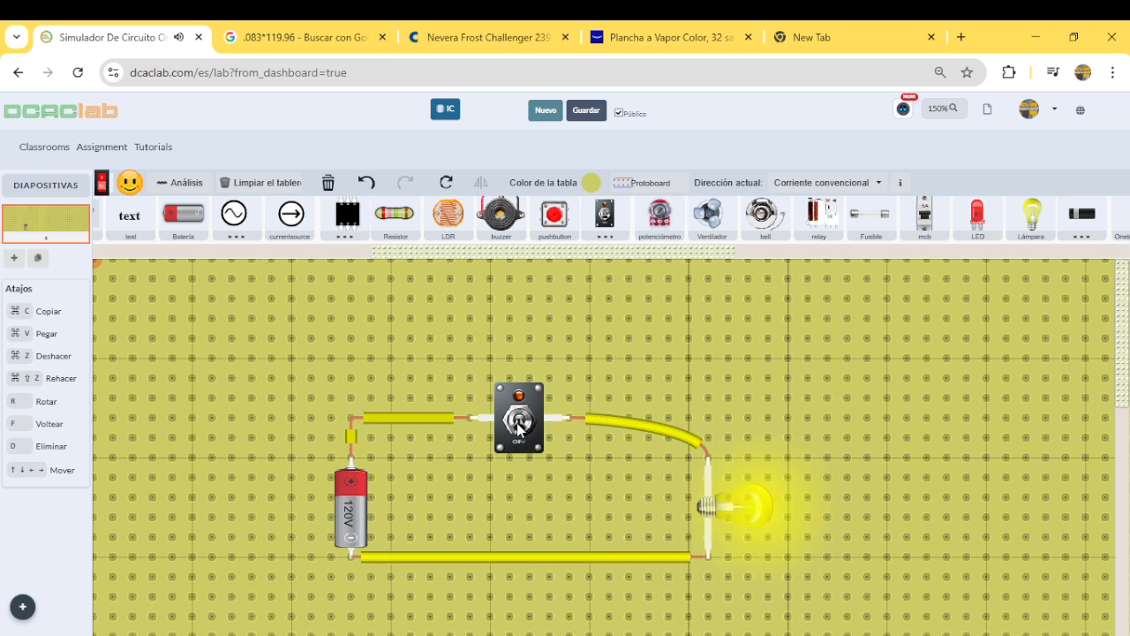
left_click(518, 424)
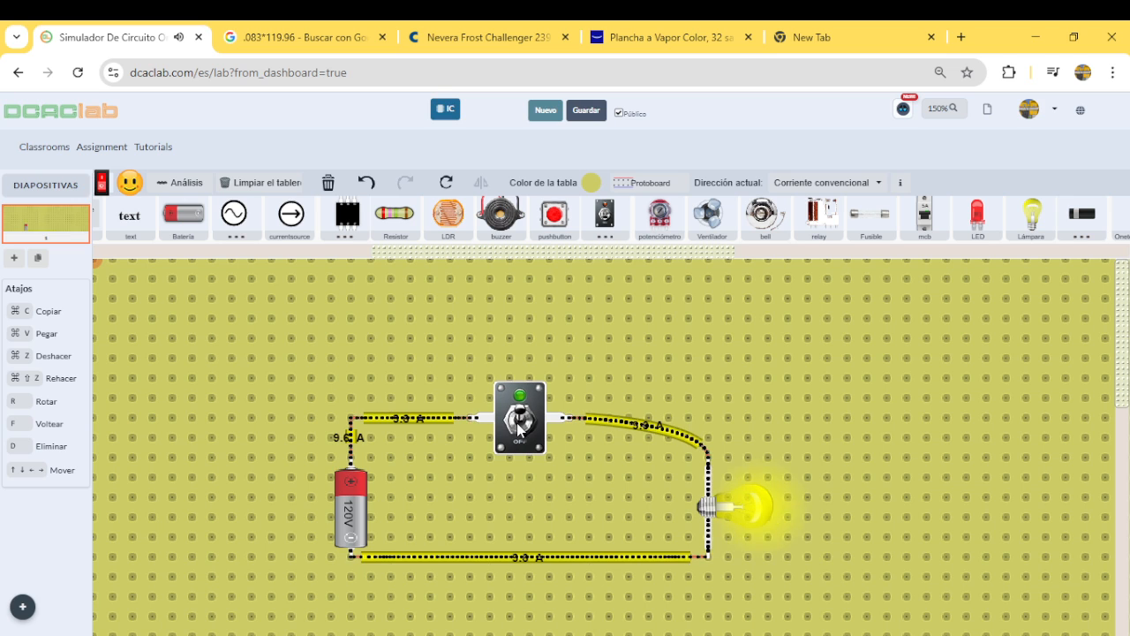
left_click(517, 424)
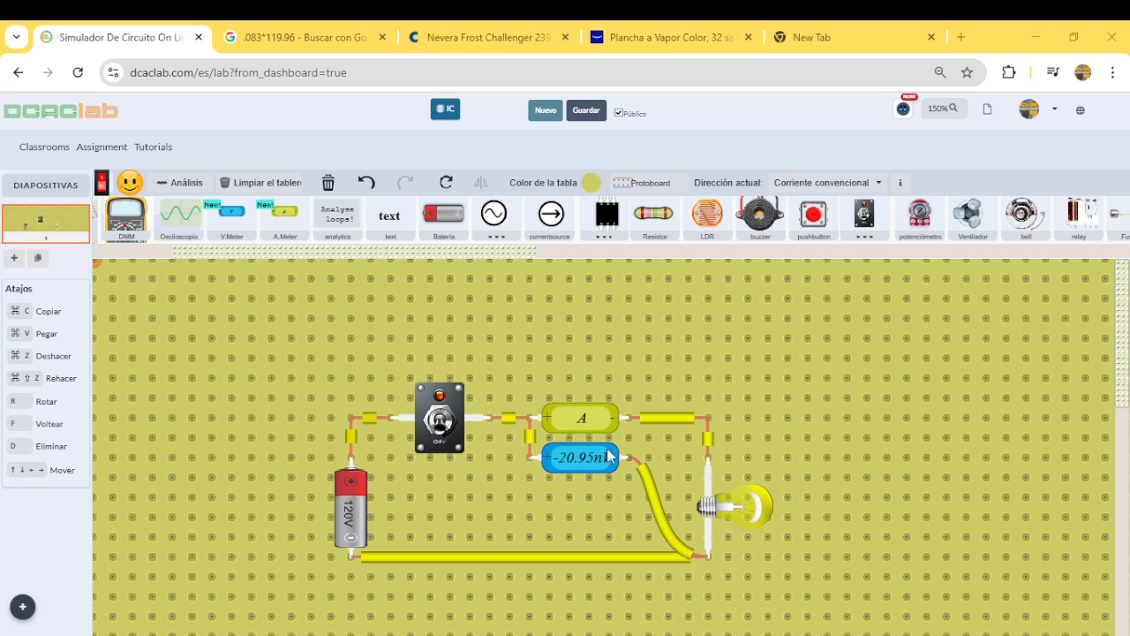
- Switch on the circuit to read its ammeter and voltmeter, and switch it off again
left_click(439, 422)
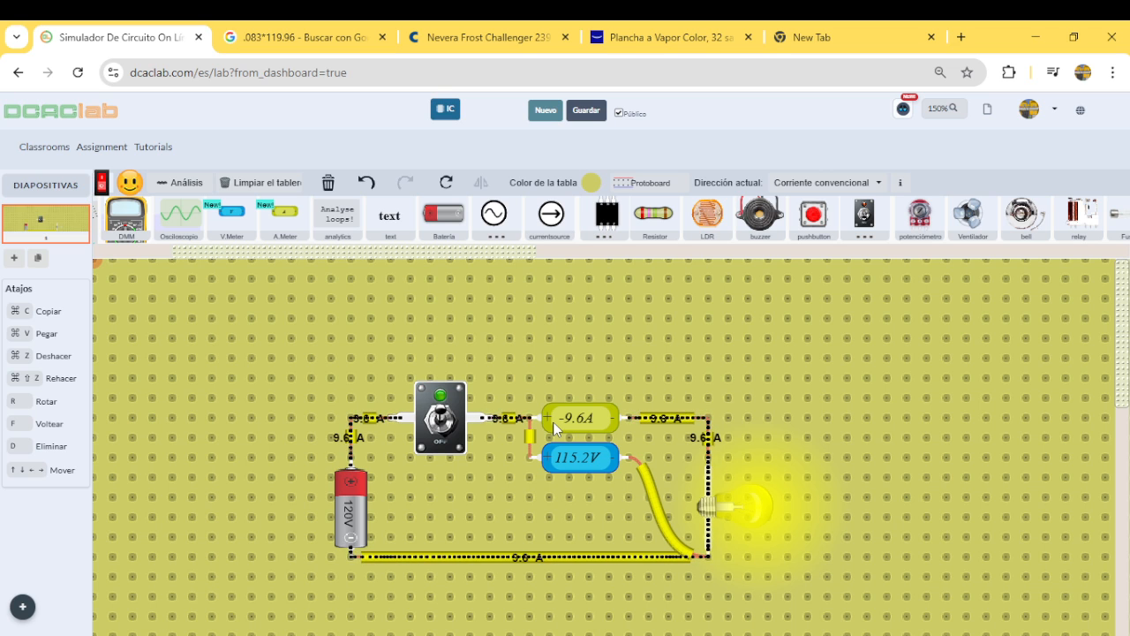
left_click(440, 419)
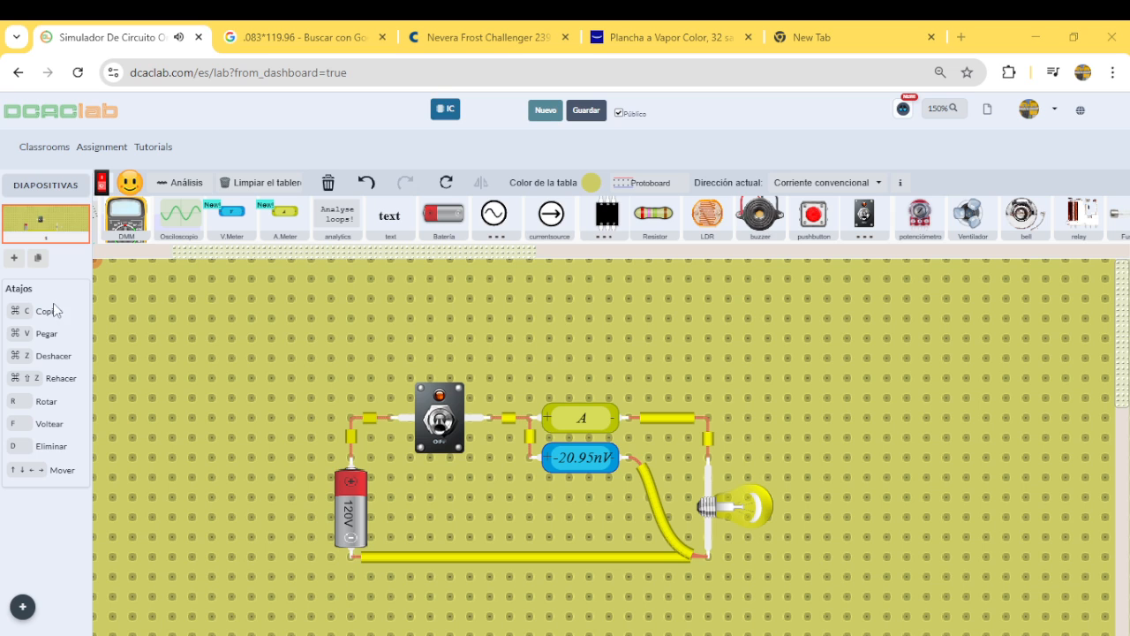
- Recheck the iron's ratings on its product page and calculate its current as 1200 ÷ 120 in the Google calculator
left_click(697, 40)
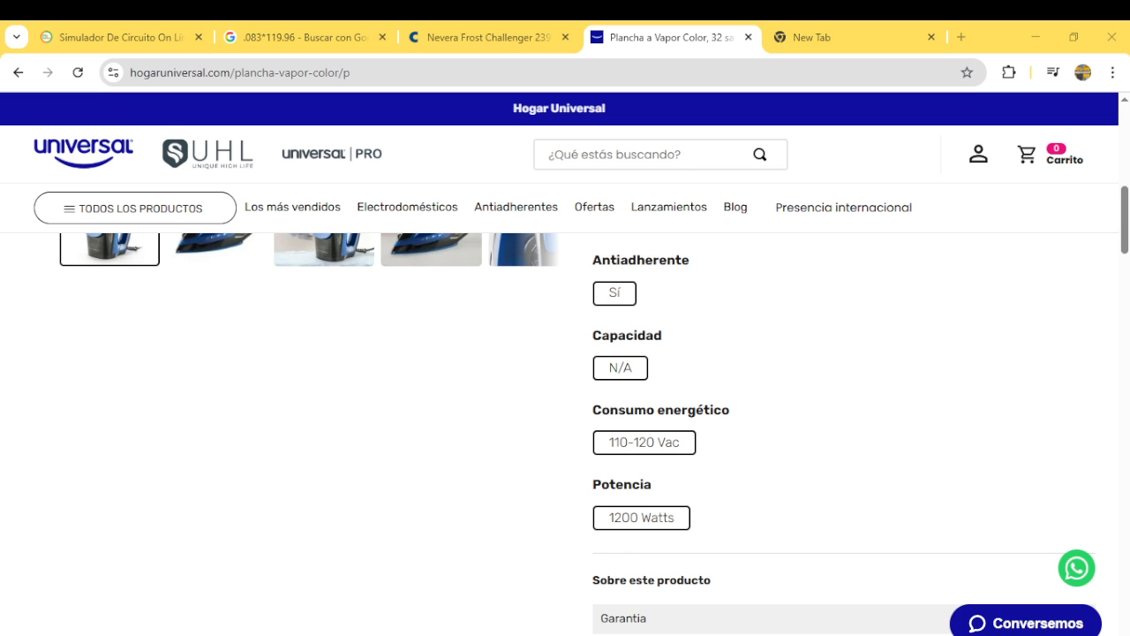
left_click_drag(0, 397, 89, 635)
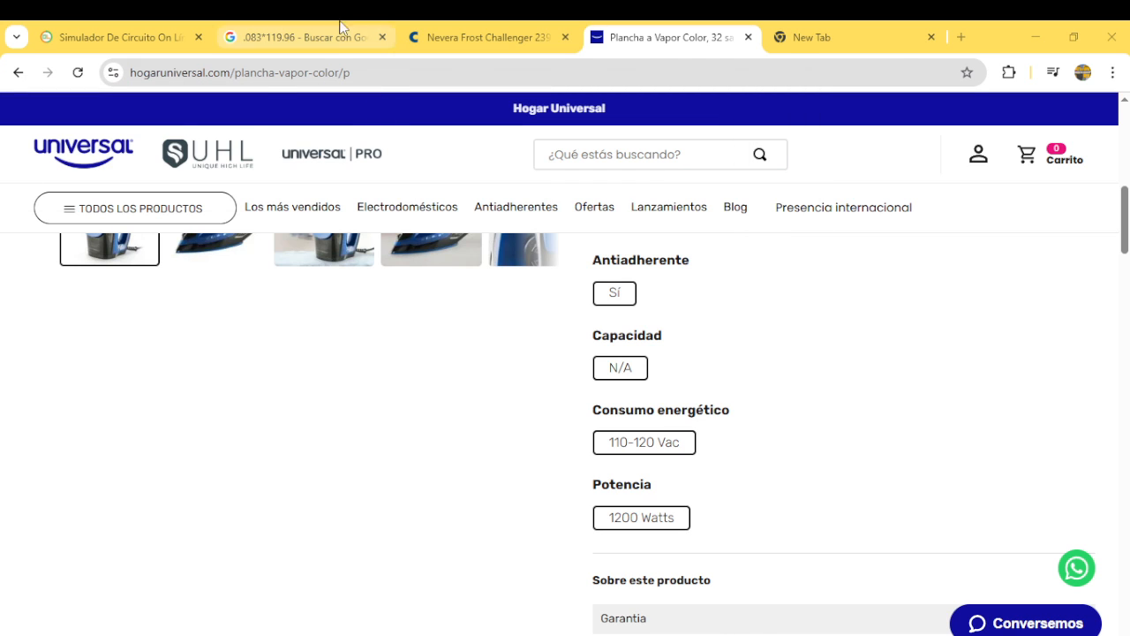
left_click(300, 37)
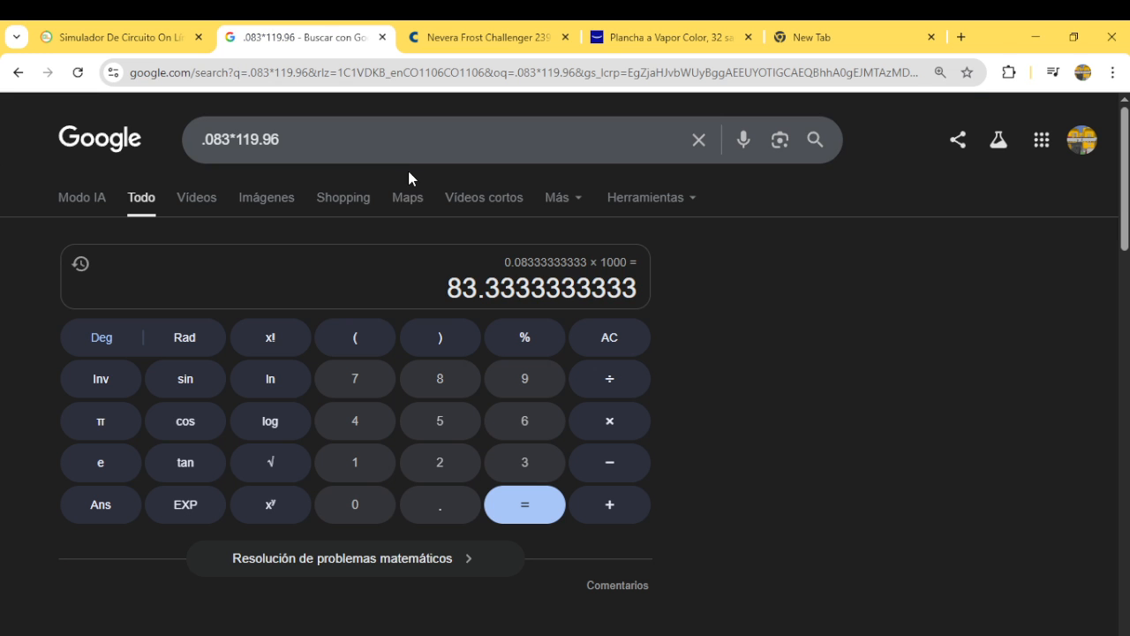
left_click(599, 346)
left_click(366, 464)
left_click(415, 468)
double_click(356, 505)
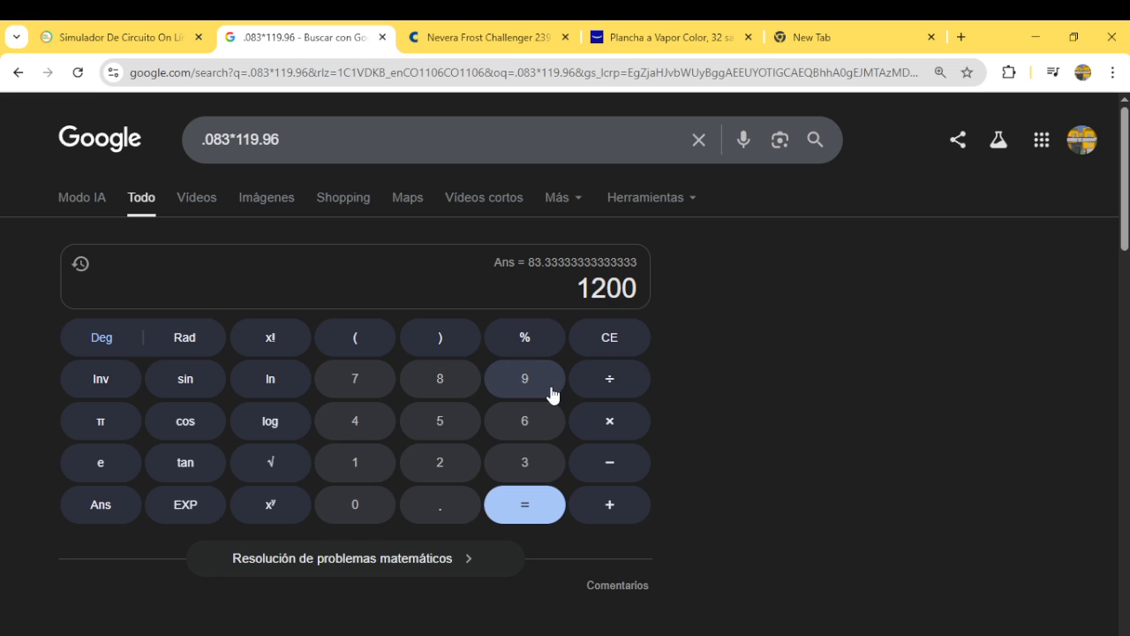
left_click(609, 379)
left_click(355, 462)
left_click(440, 462)
left_click(358, 510)
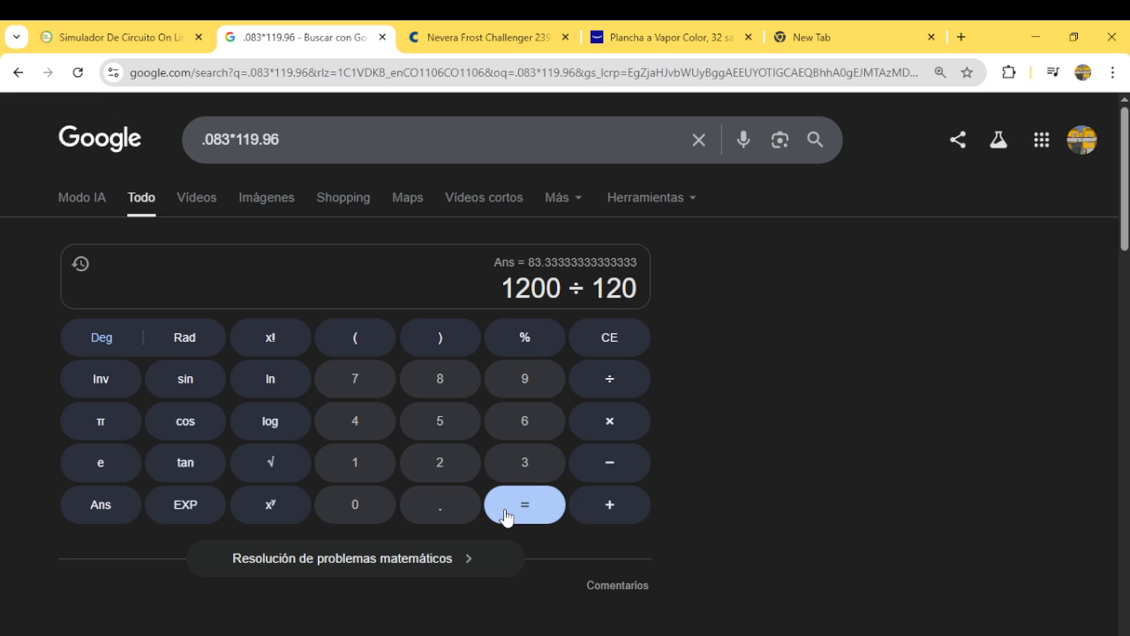
left_click(530, 517)
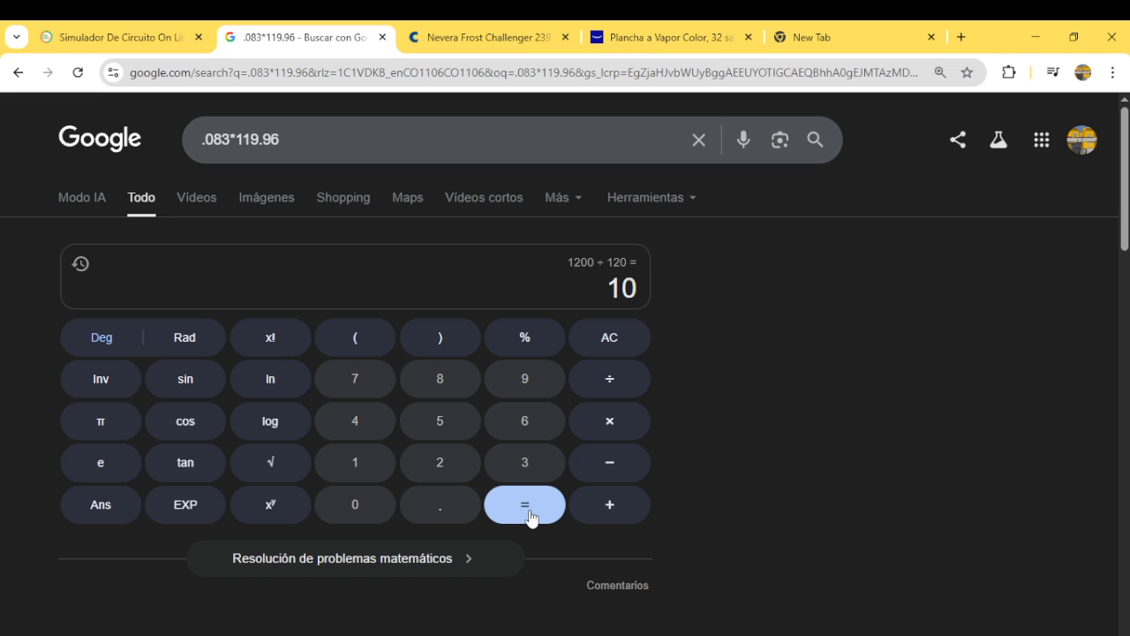
- Switch on the simulated circuit, compare its meter readings with the calculator result, and switch it off again
left_click(123, 37)
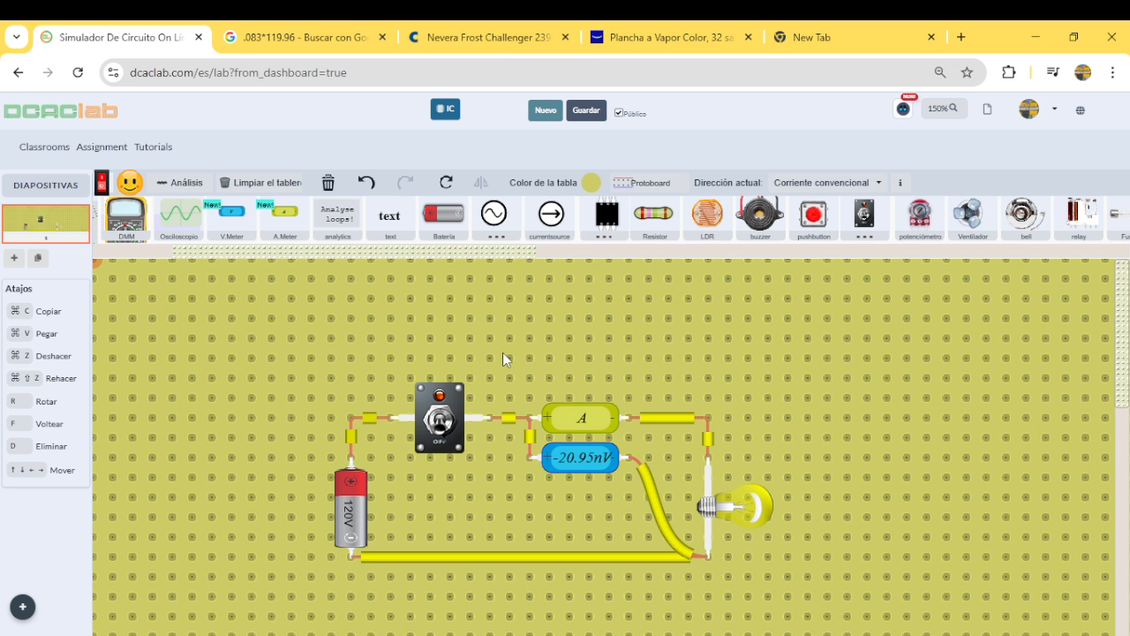
left_click(422, 421)
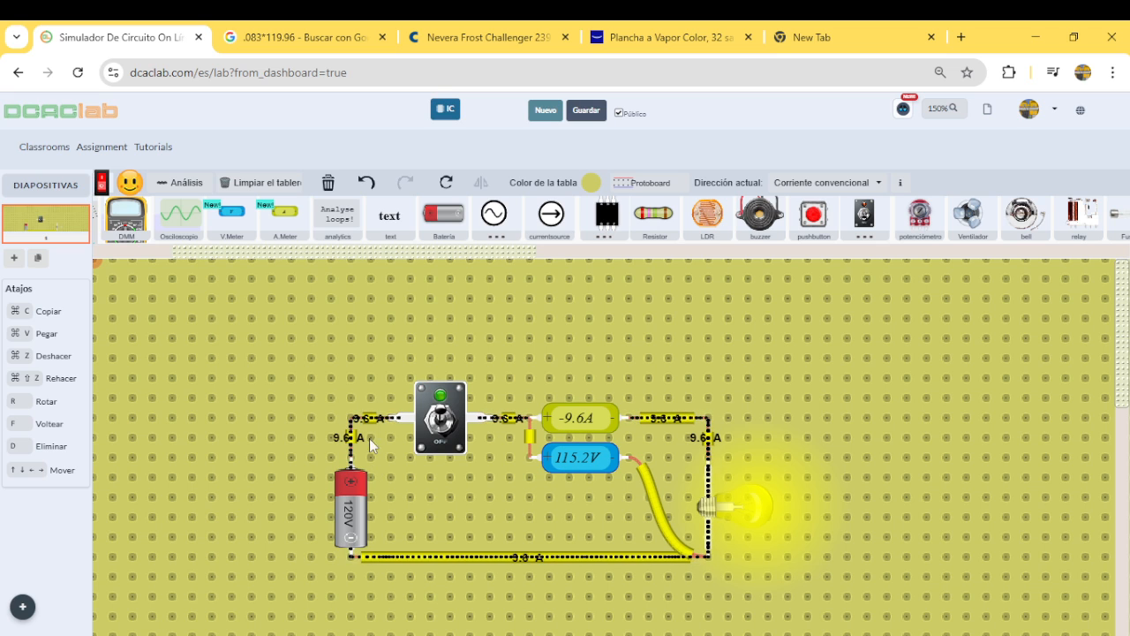
left_click(259, 40)
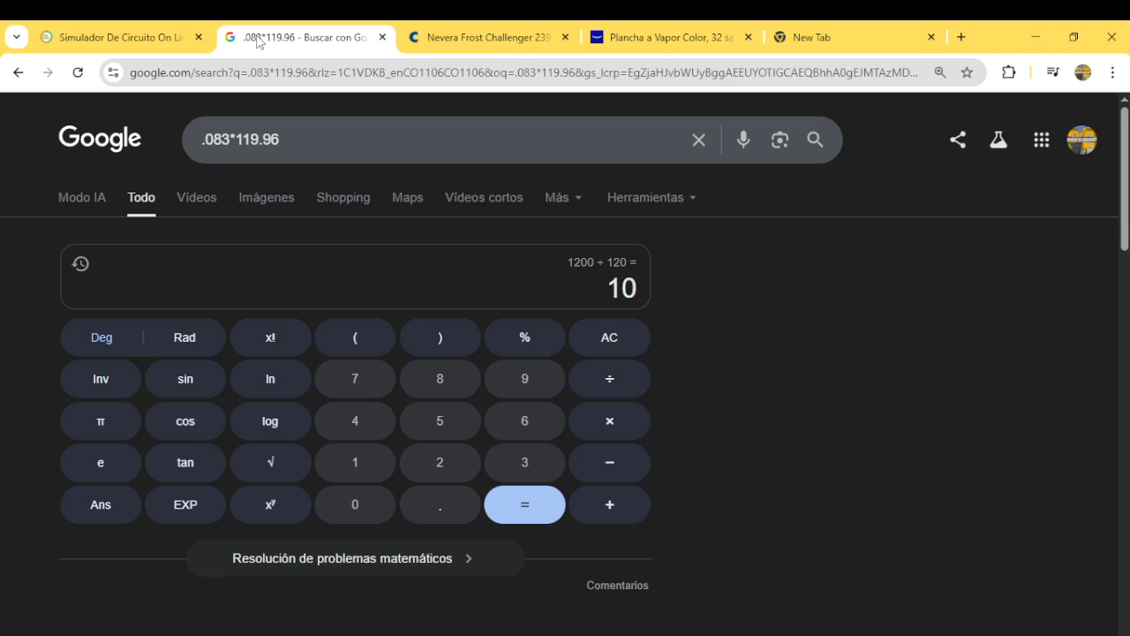
left_click(176, 34)
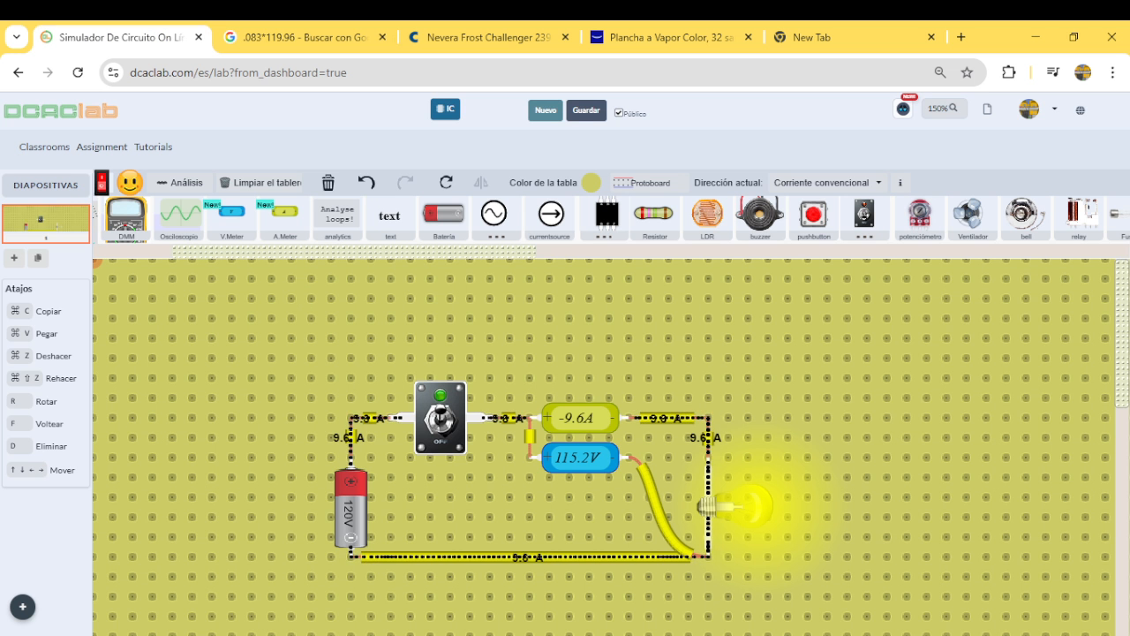
left_click_drag(0, 397, 0, 336)
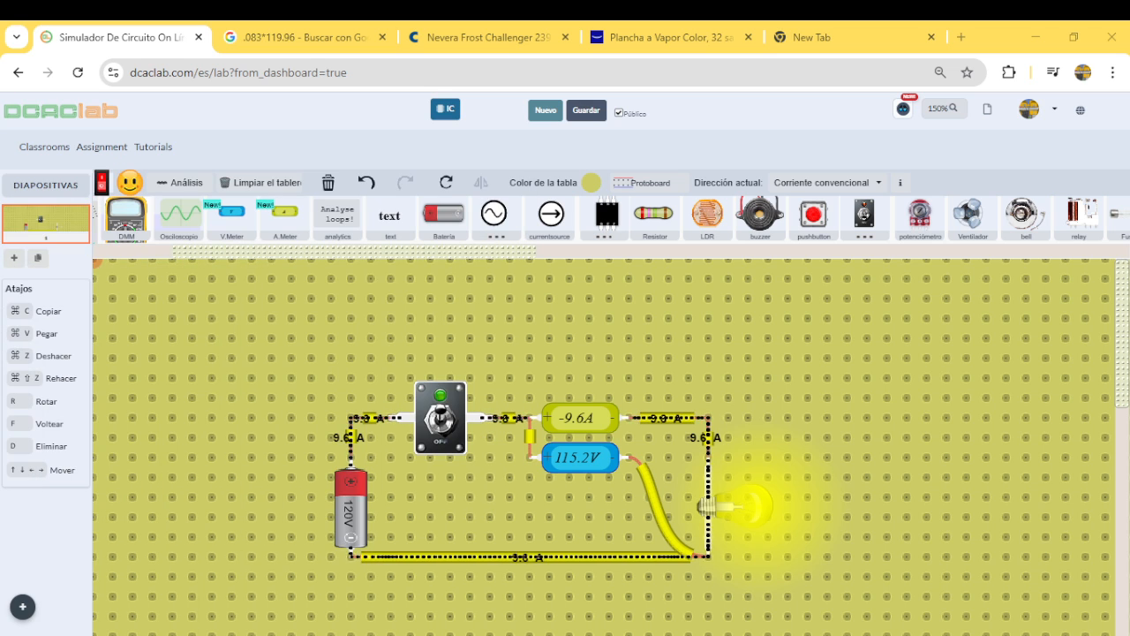
left_click(441, 418)
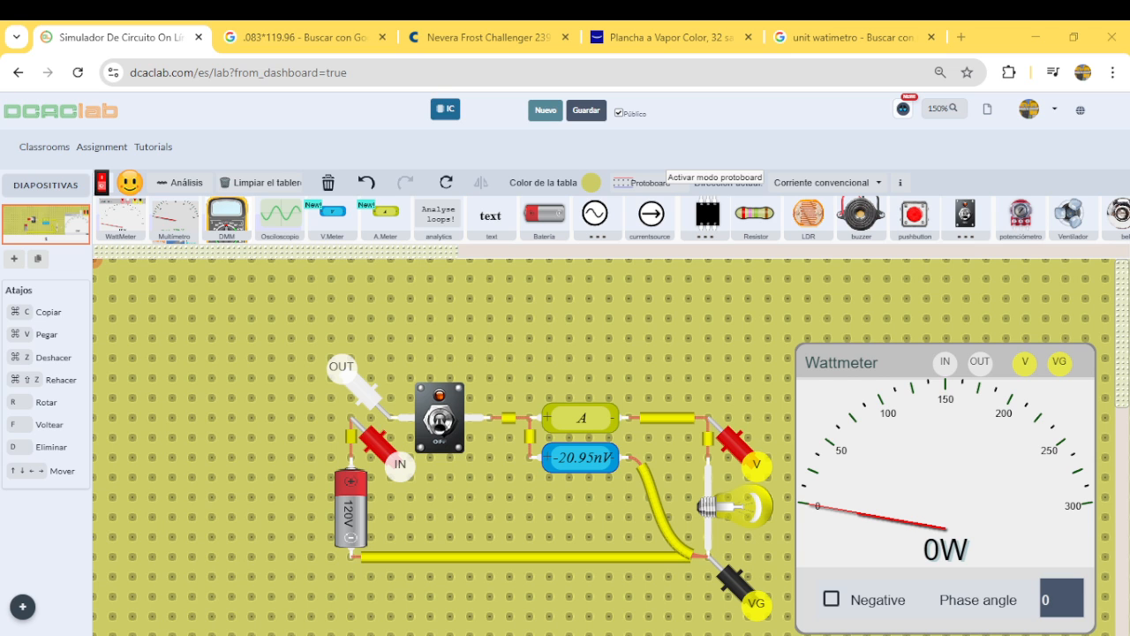
- View the plug-in power meter in the "unit watimetro" image results and return to the circuit simulator
left_click(847, 37)
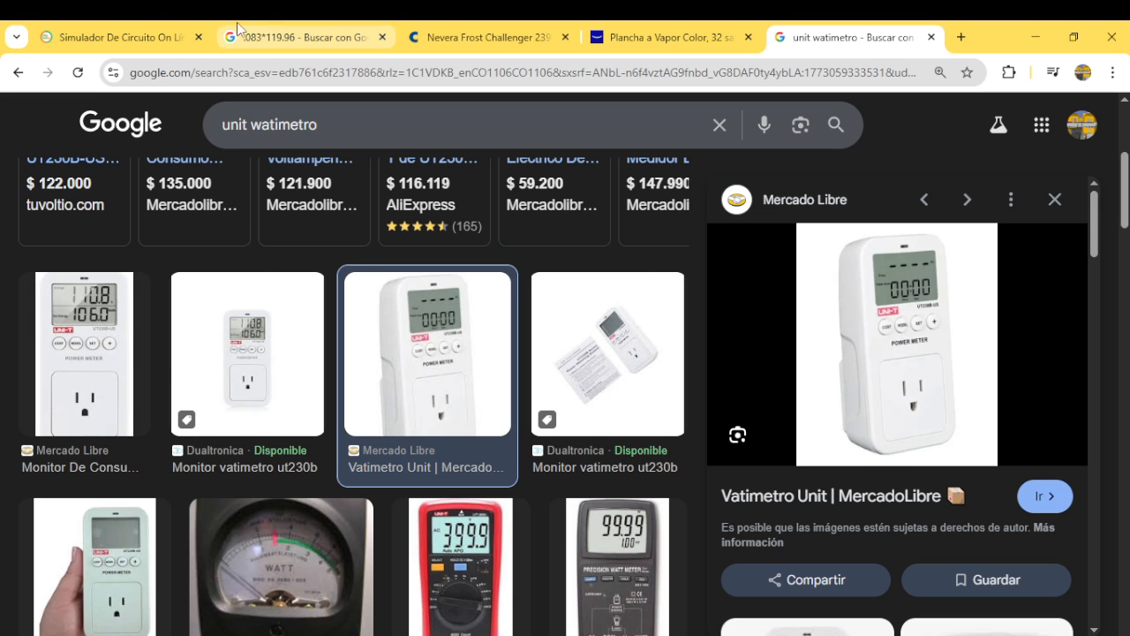
left_click(148, 29)
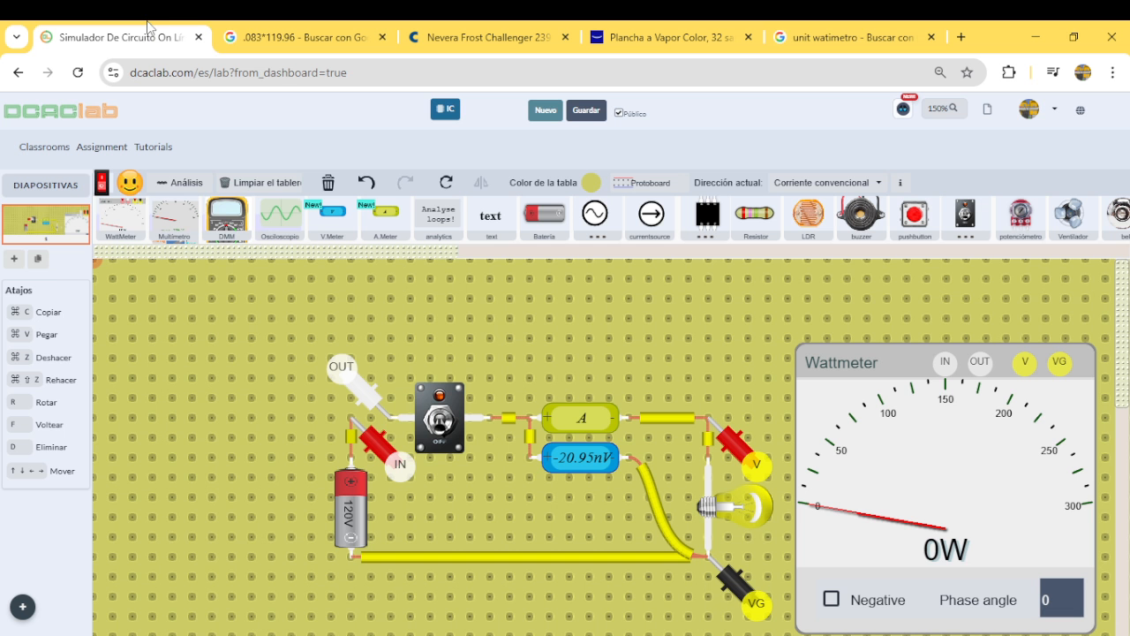
- Switch on the circuit, compare its wattmeter reading with the ammeter and voltmeter, and switch it off again
left_click(439, 427)
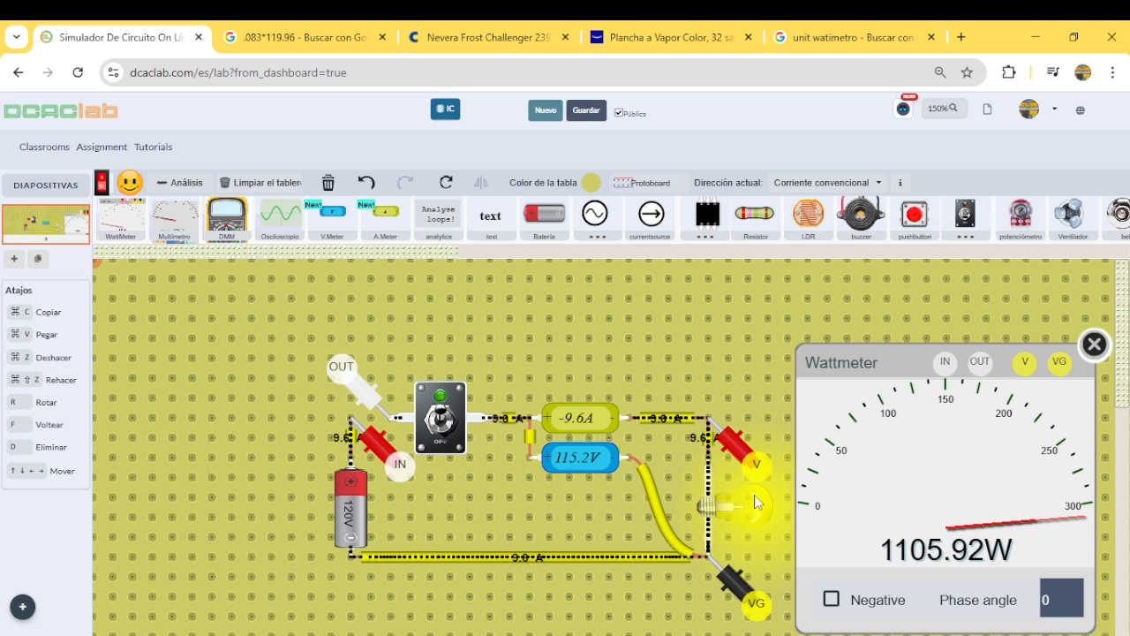
mouse_move(799, 502)
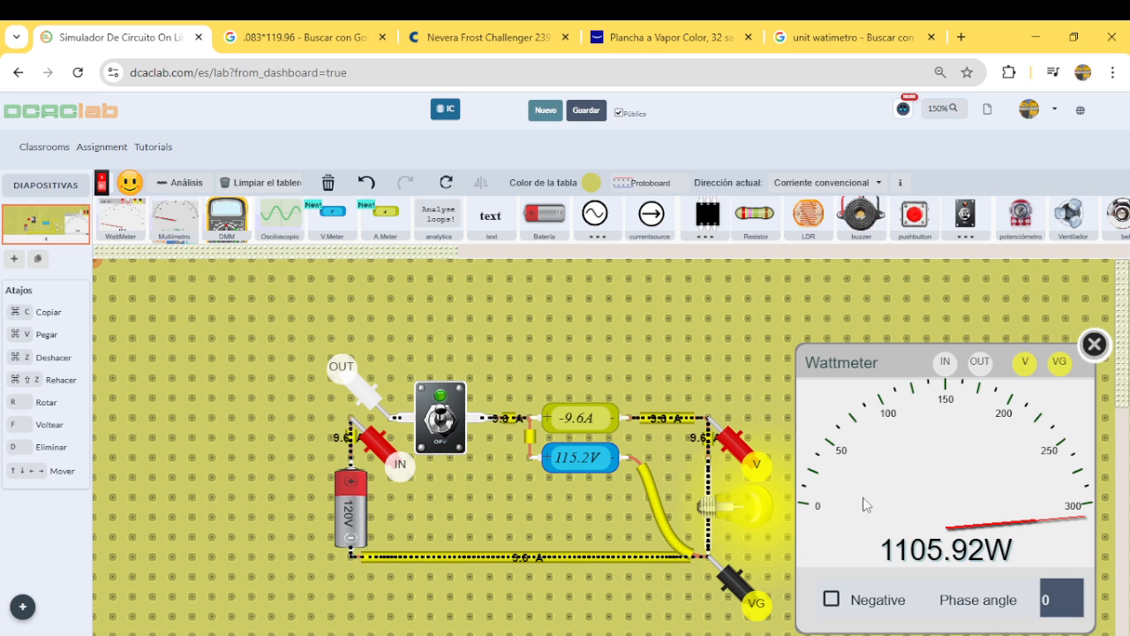
left_click(442, 422)
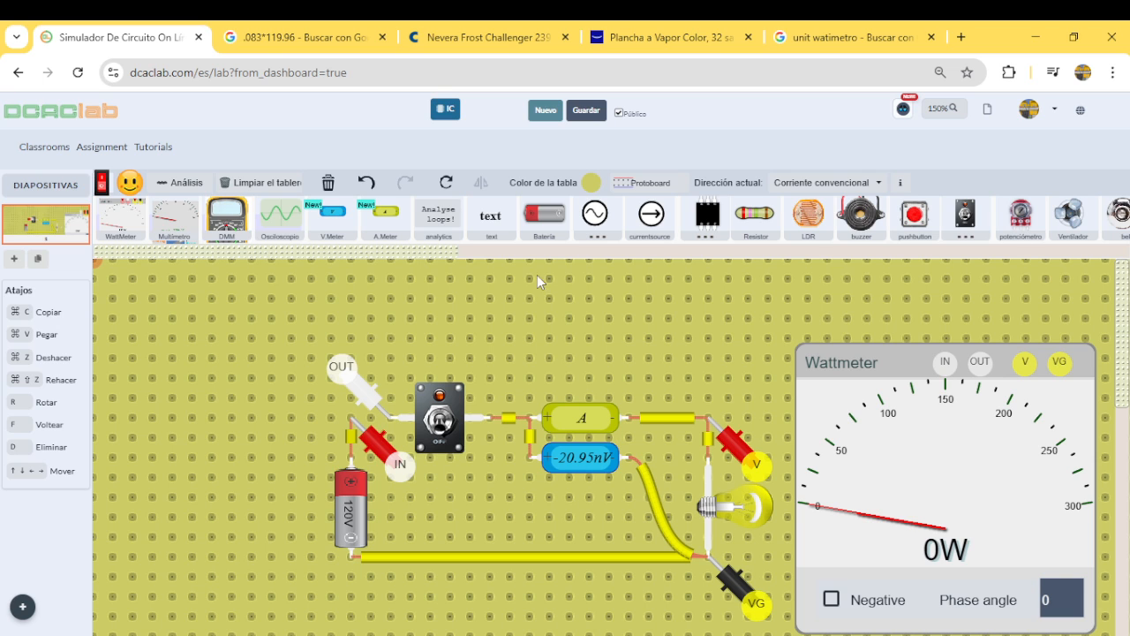
- Find the daily energy consumption of the Challenger 239 refrigerator in its product page specifications
left_click(448, 42)
scroll(397, 391, "down", 15)
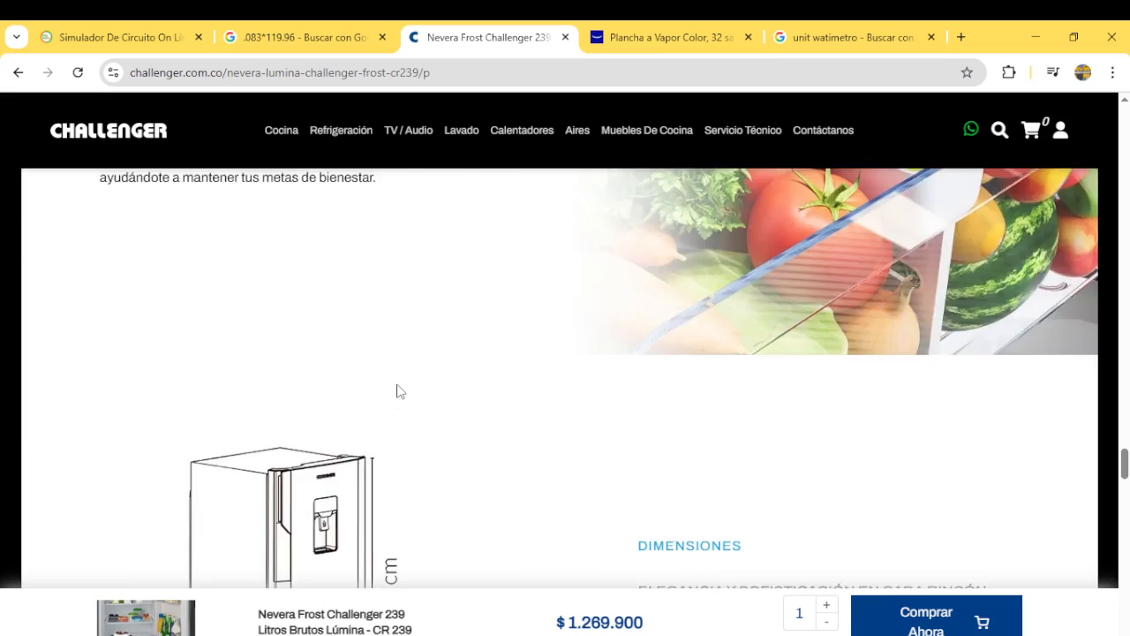
scroll(396, 391, "up", 15)
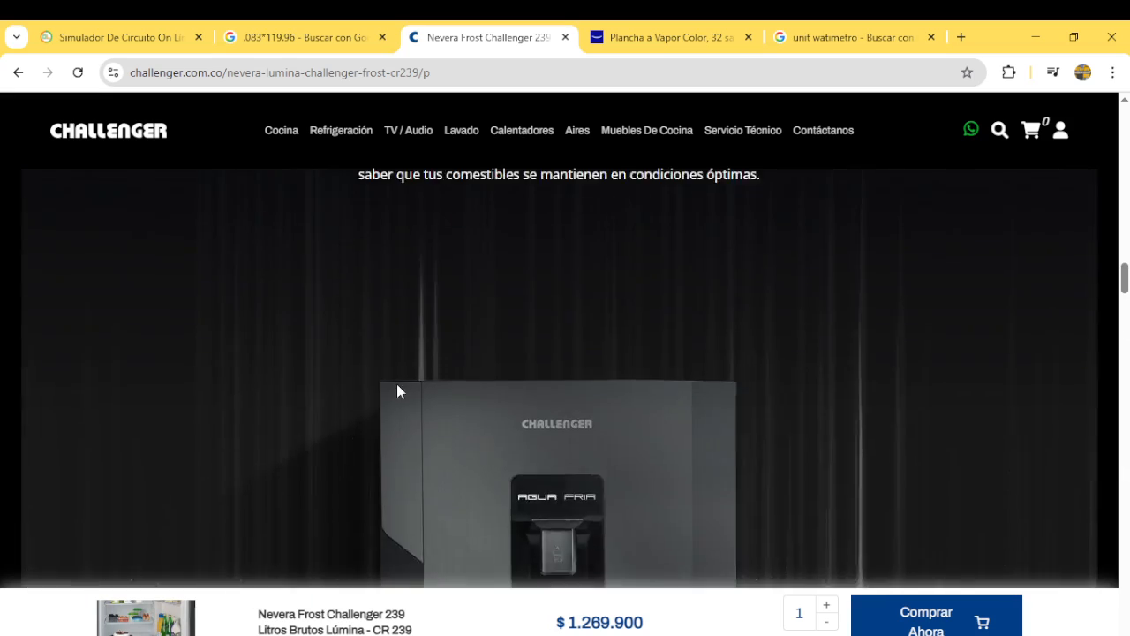
scroll(397, 391, "up", 5)
scroll(396, 391, "down", 1)
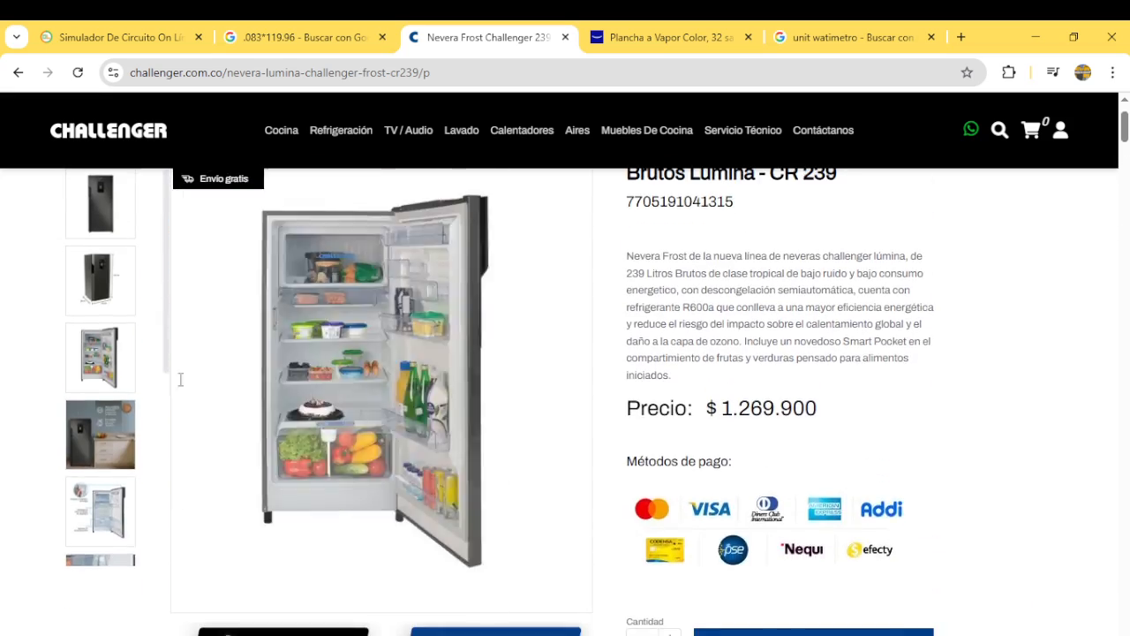
scroll(367, 332, "down", 3)
scroll(367, 332, "down", 10)
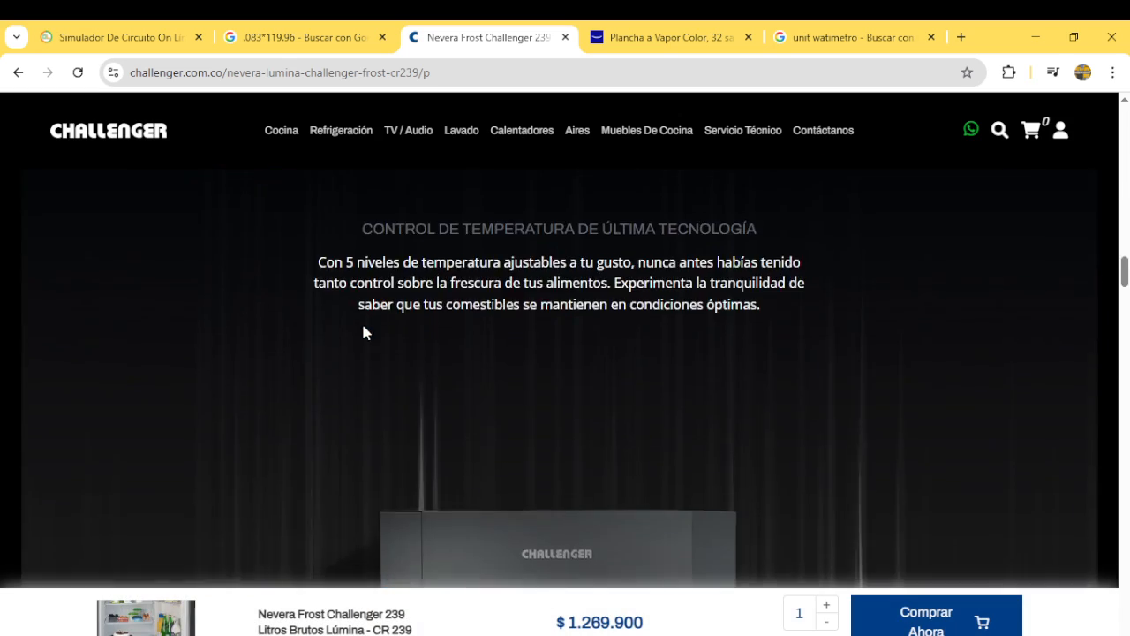
scroll(363, 331, "down", 15)
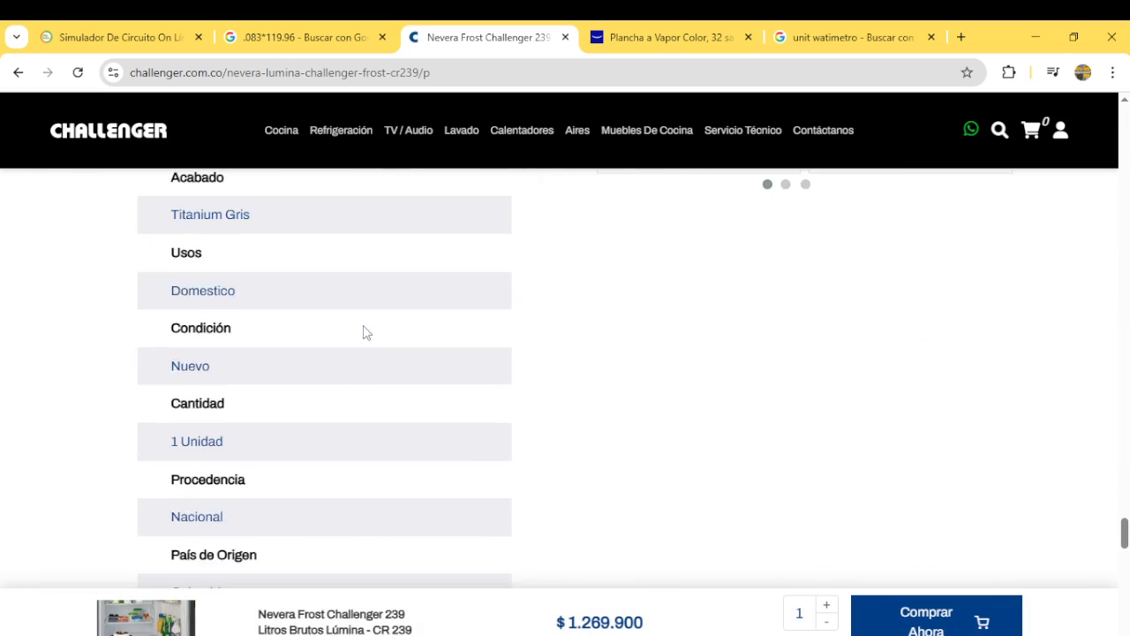
scroll(363, 321, "down", 1)
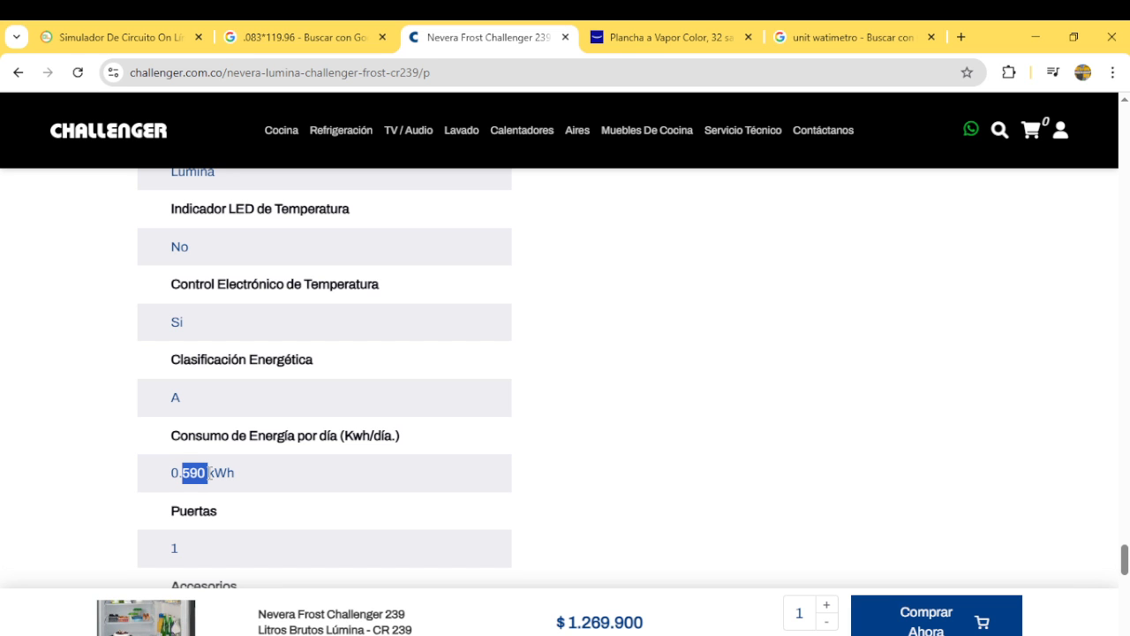
- Set the simulated lamp's power to 590 watts, and switch the circuit on and off to read its meters
left_click(95, 33)
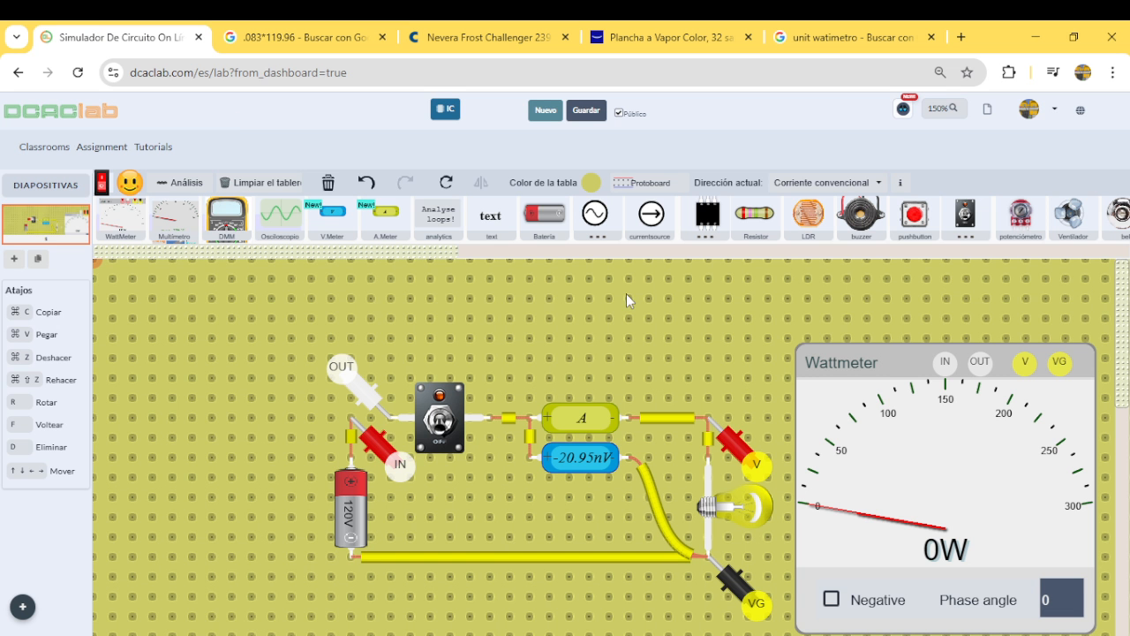
left_click(745, 506)
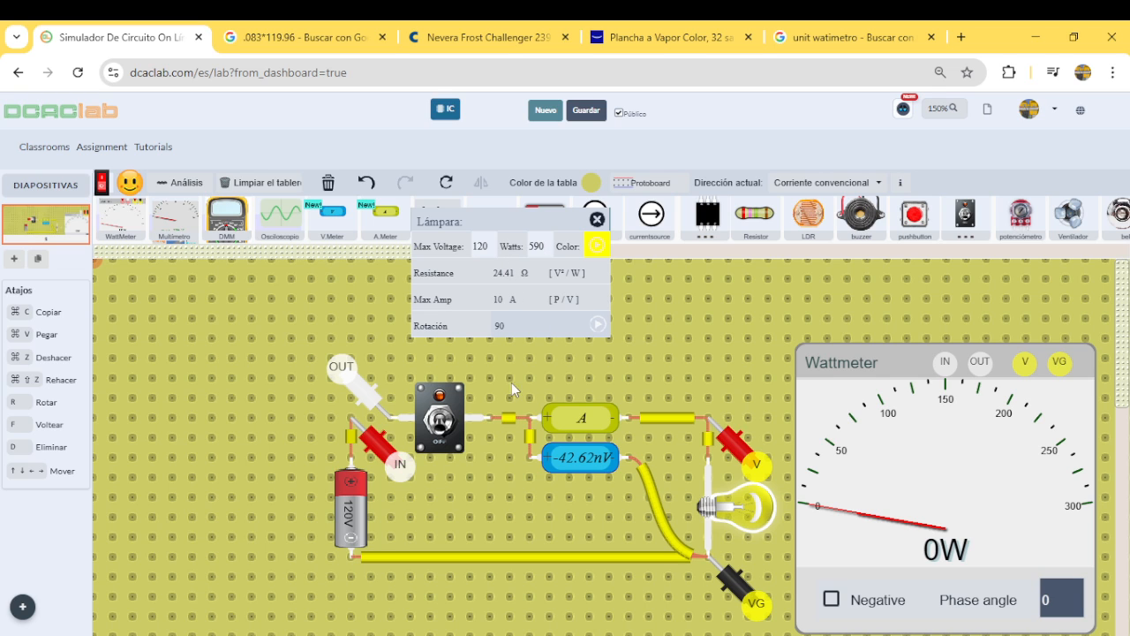
left_click(598, 220)
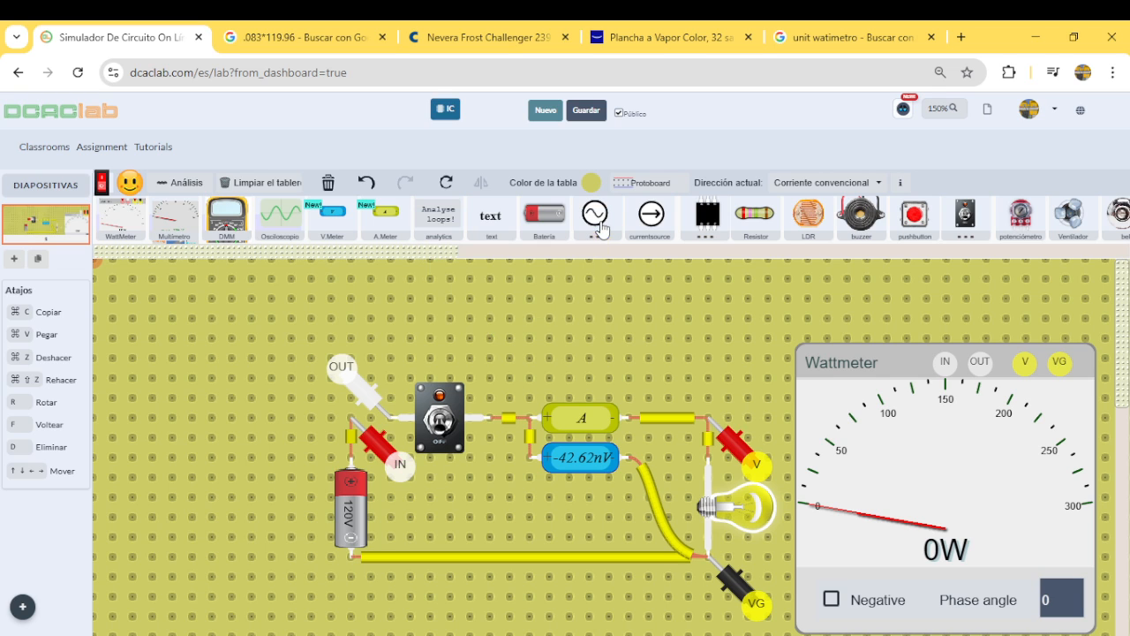
left_click(451, 418)
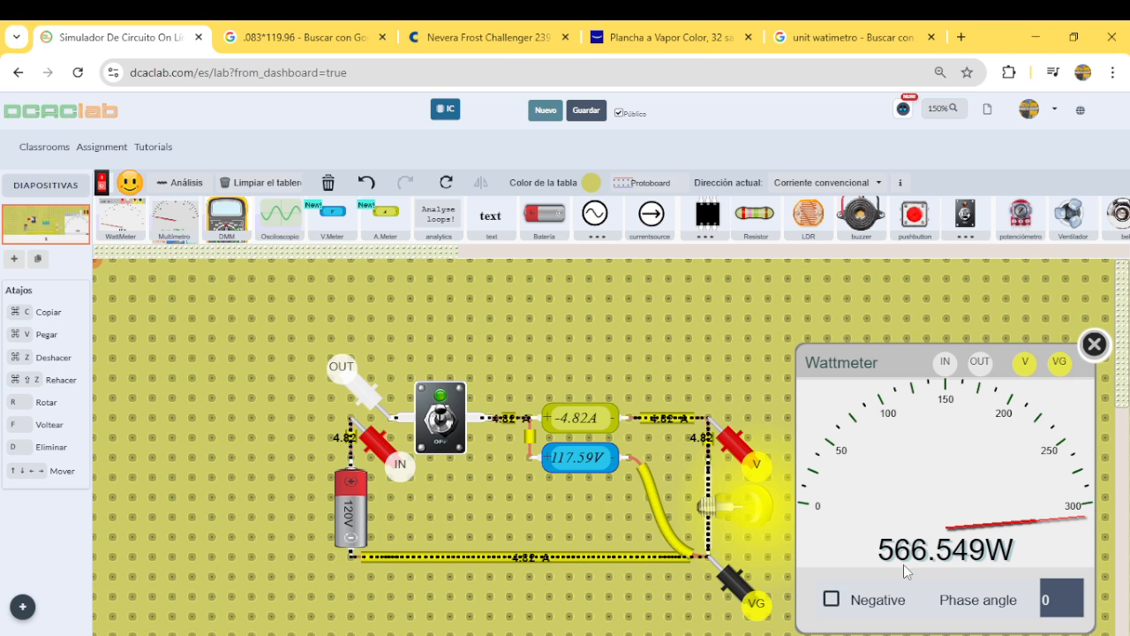
left_click(441, 422)
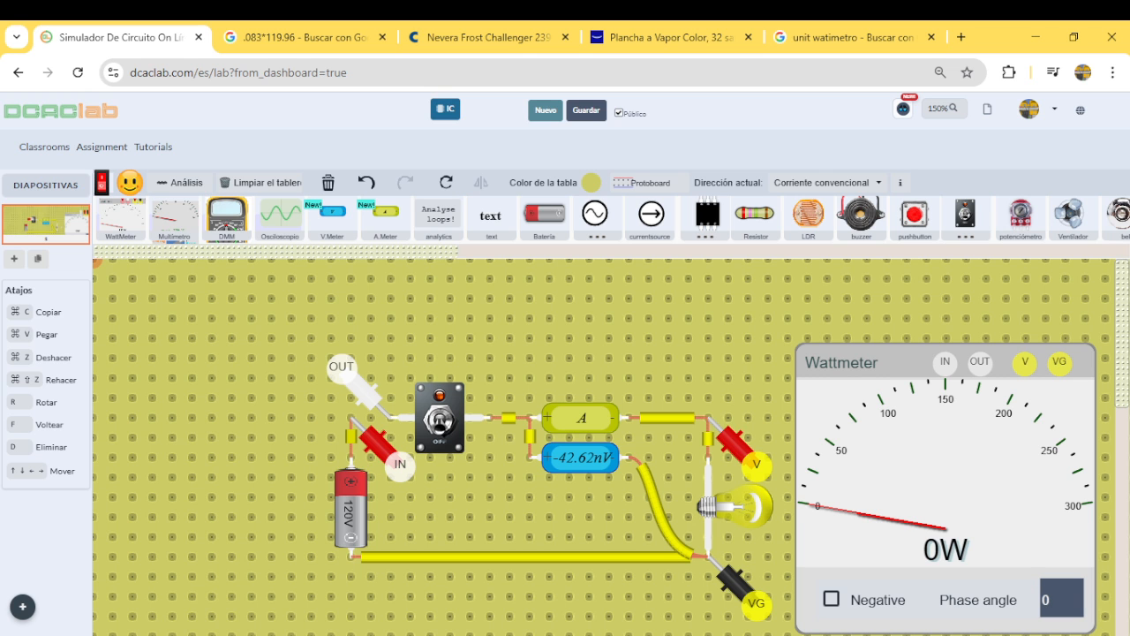
- Review the Watt's law triangle and the electron flow diagram in Tecno electricas.pdf and return to the circuit simulator
left_click_drag(0, 460, 976, 67)
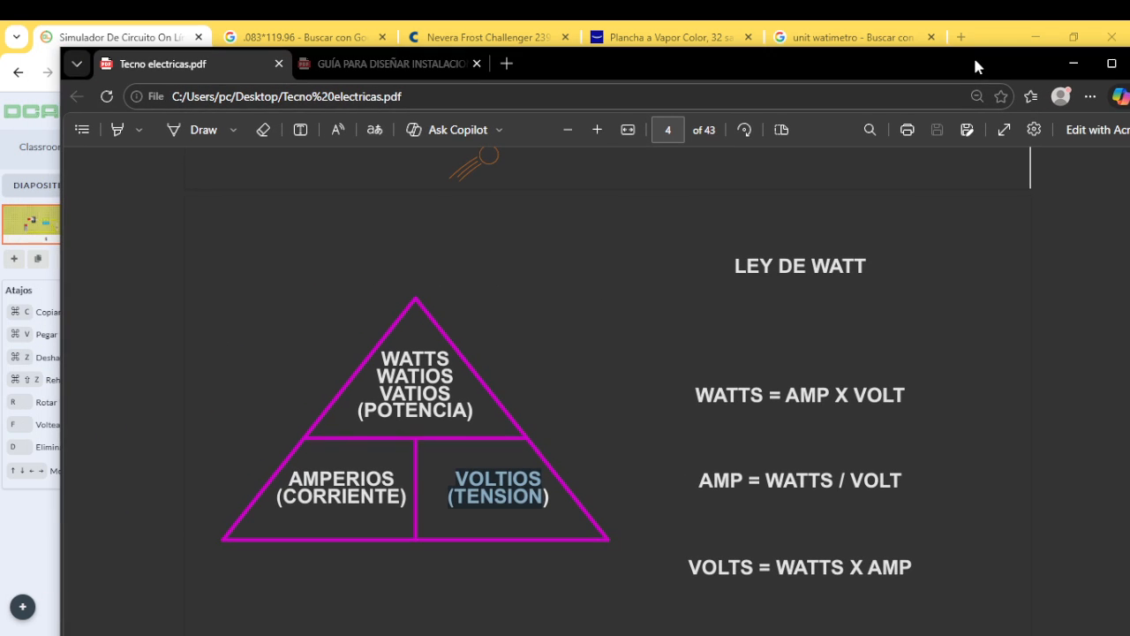
scroll(718, 413, "down", 2)
scroll(709, 412, "up", 6)
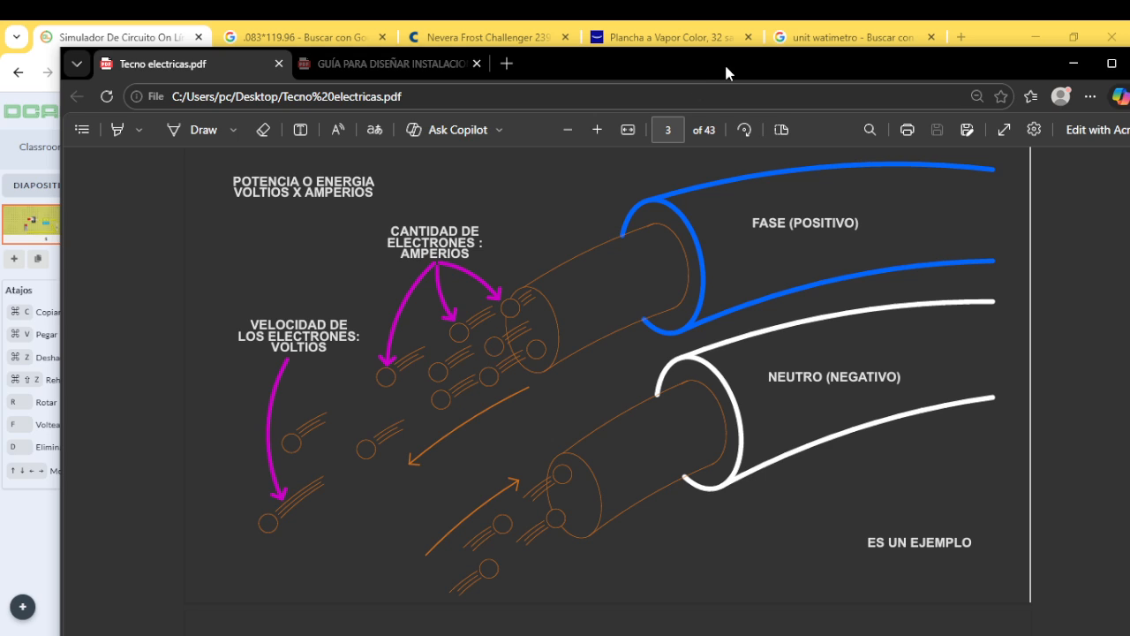
left_click_drag(726, 66, 0, 393)
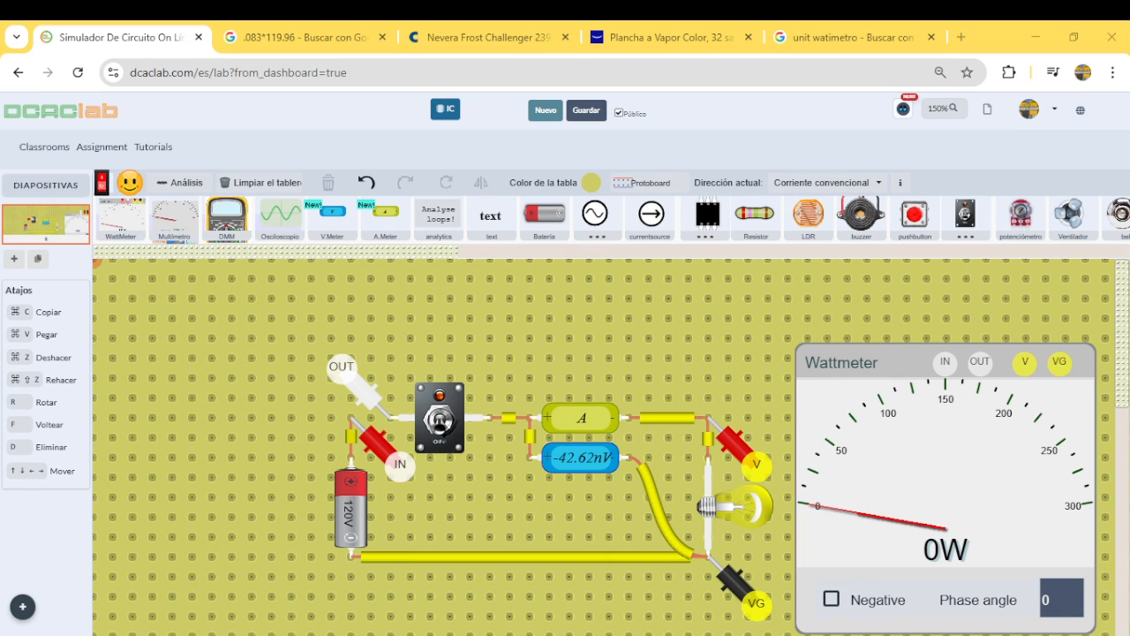
left_click_drag(0, 393, 0, 388)
left_click(353, 437)
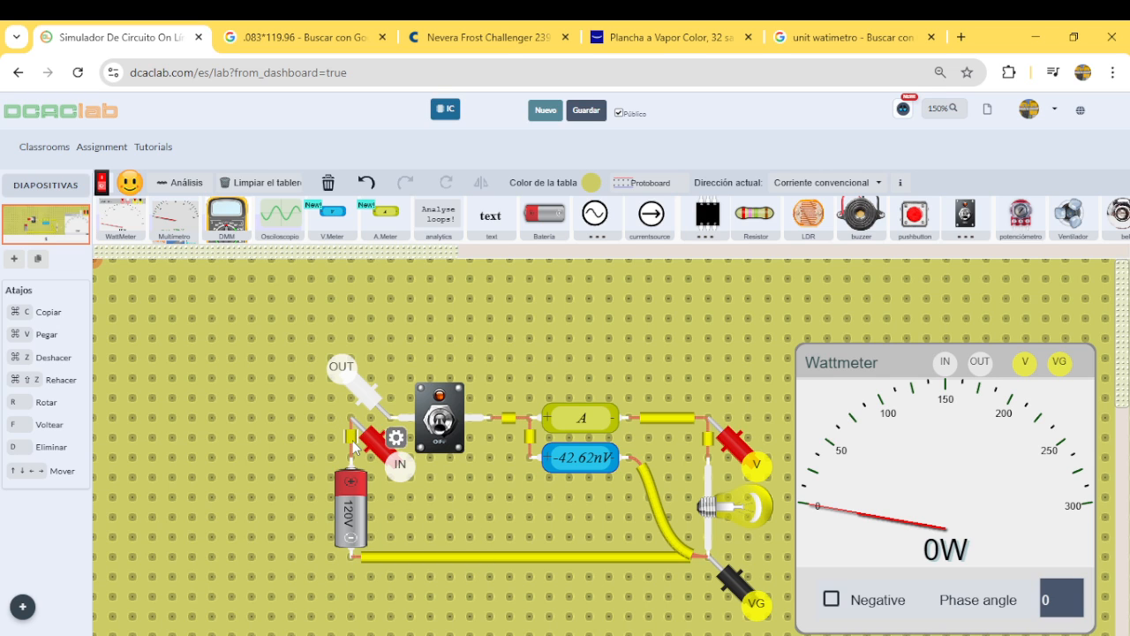
left_click(508, 418)
left_click(569, 417)
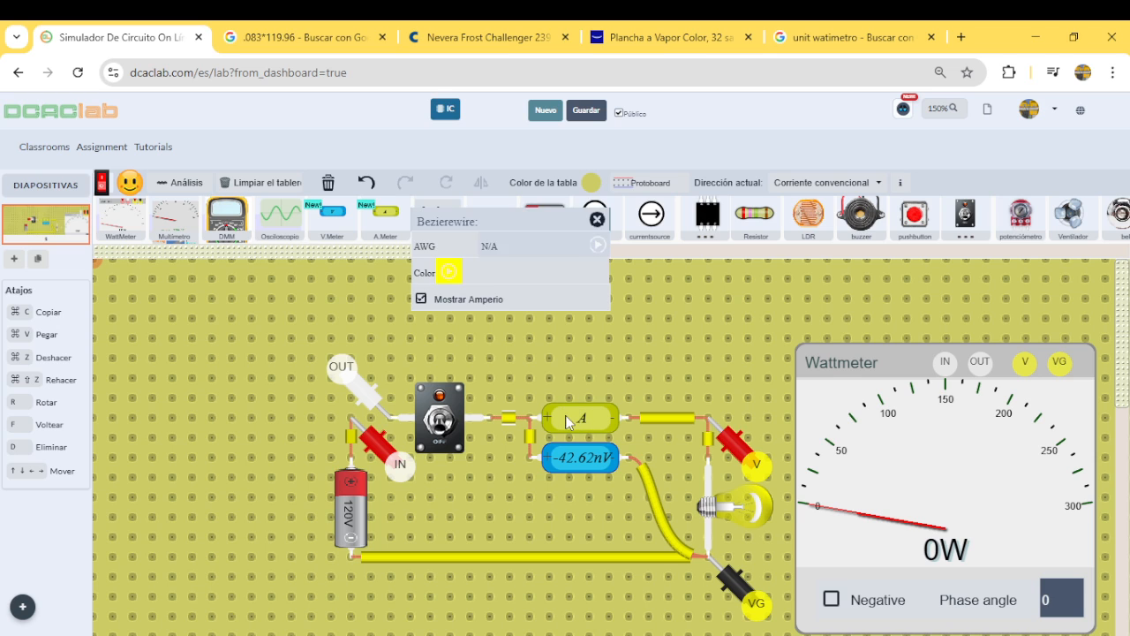
left_click(598, 222)
- Set the AWG gauge of the wire between battery and lamp to 14 (2.08mm²), and test the circuit by switching it on and off
left_click(501, 554)
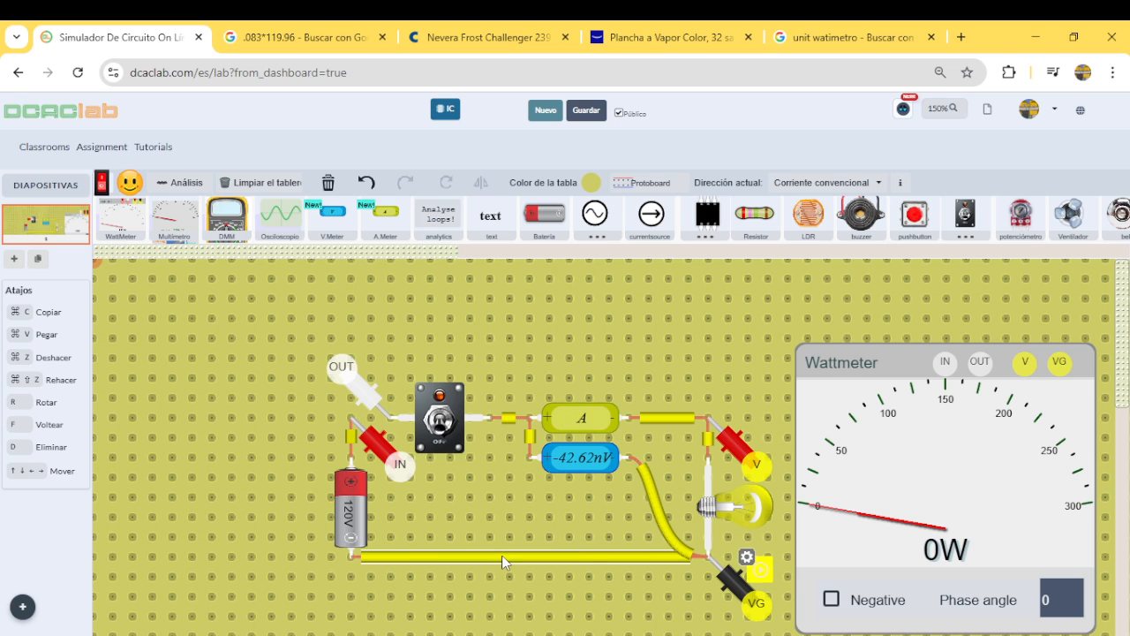
left_click(752, 557)
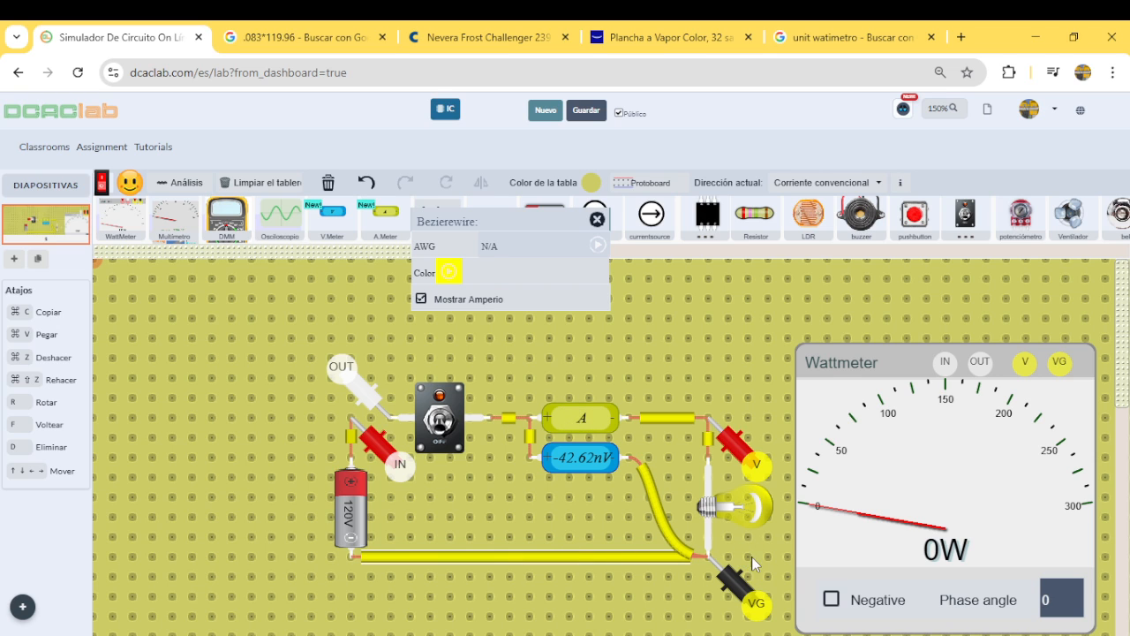
left_click(565, 258)
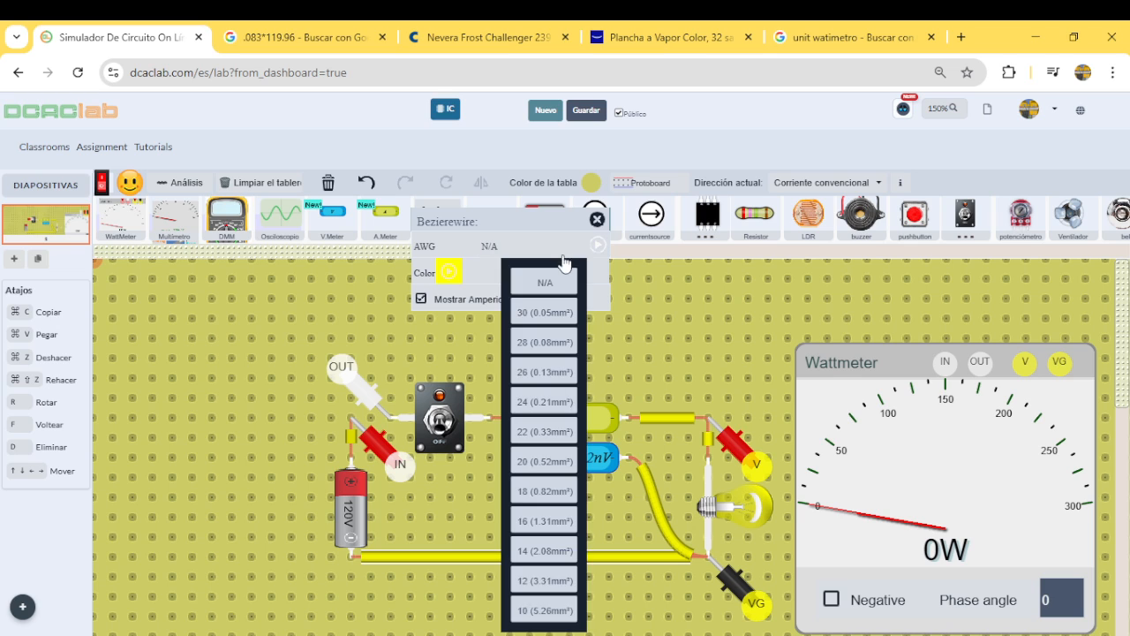
left_click(535, 554)
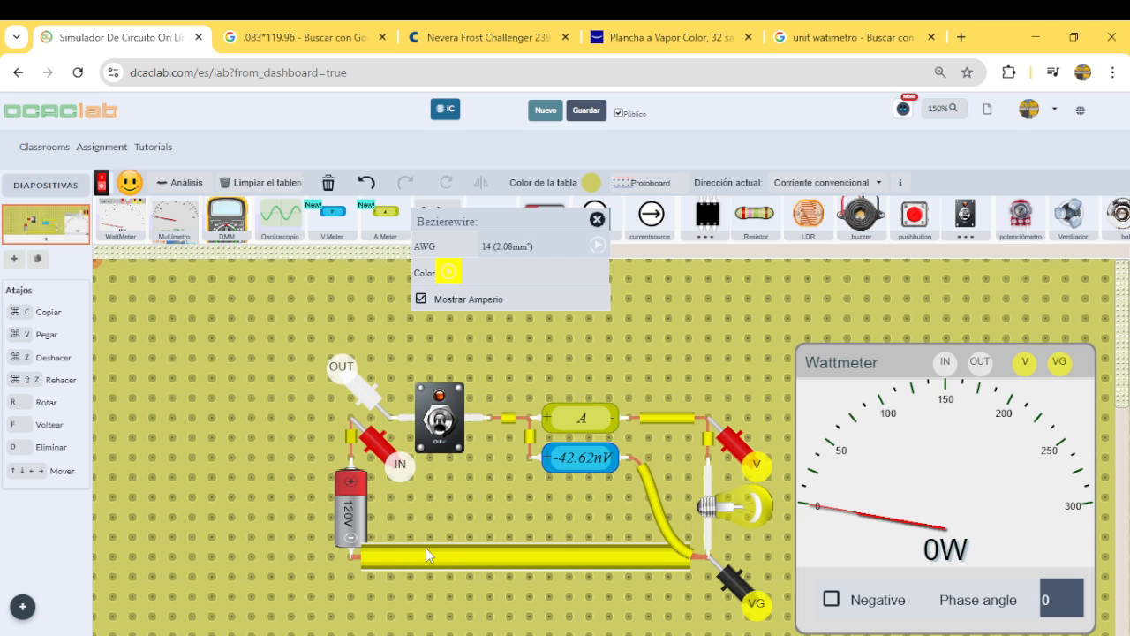
left_click(446, 428)
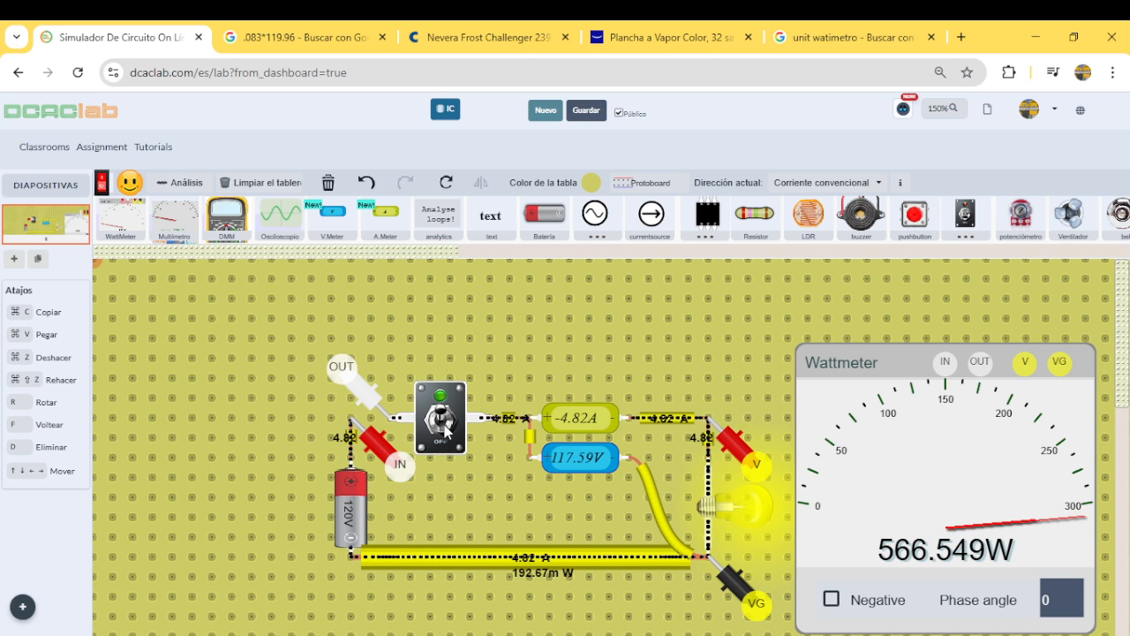
left_click(446, 428)
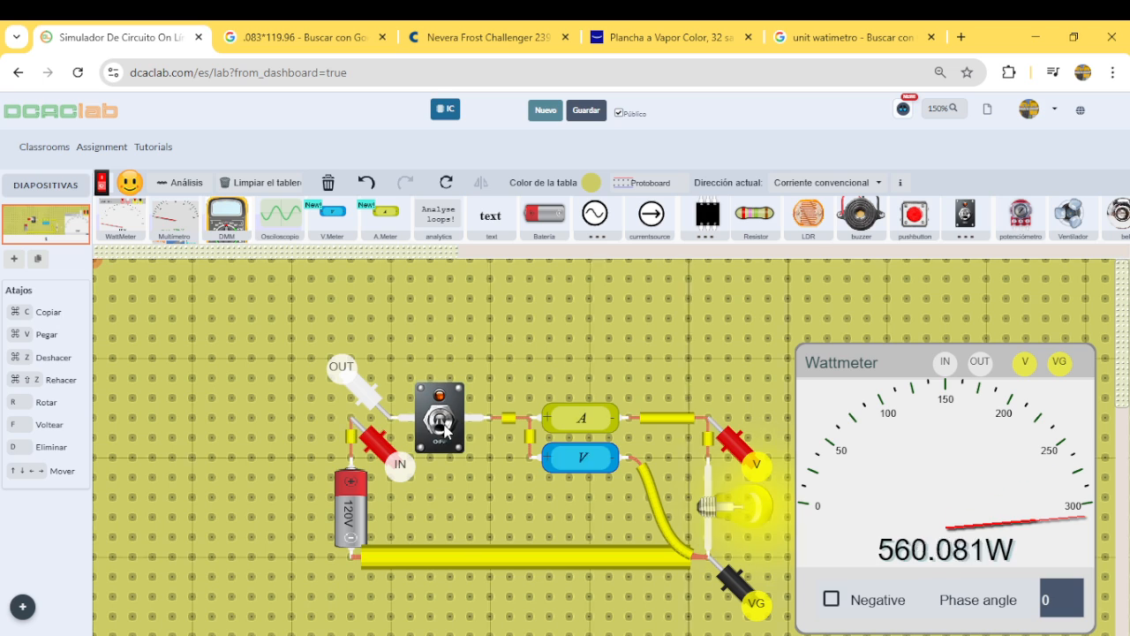
- Set the battery-to-lamp wire's AWG gauge to 22 (0.33mm²), and test the circuit by switching it on and off
left_click(468, 561)
left_click(747, 558)
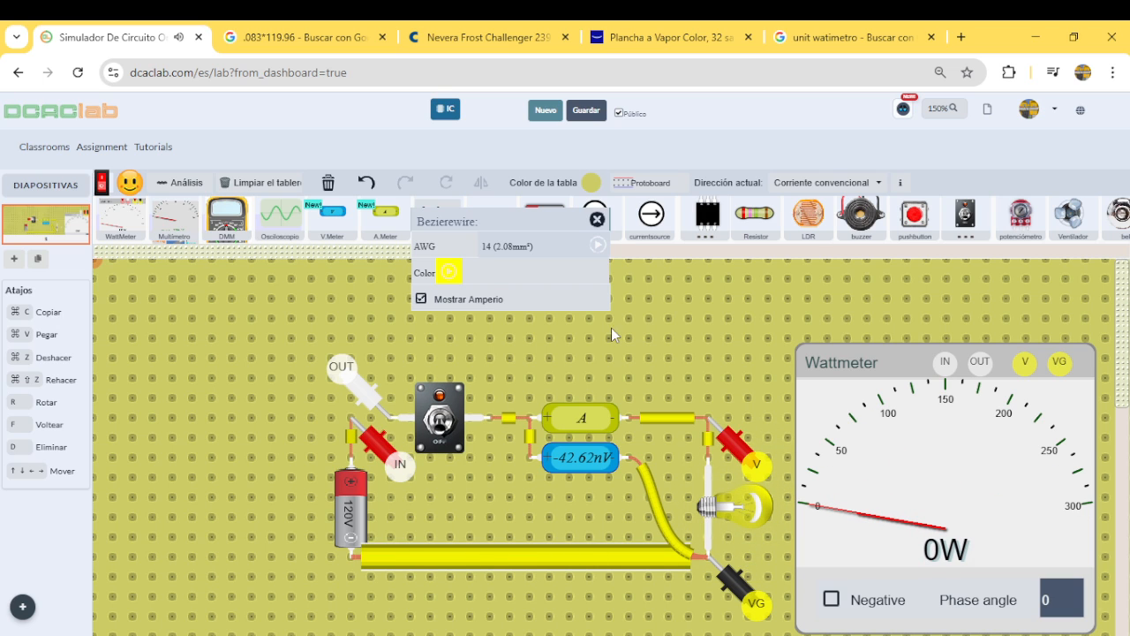
left_click(594, 249)
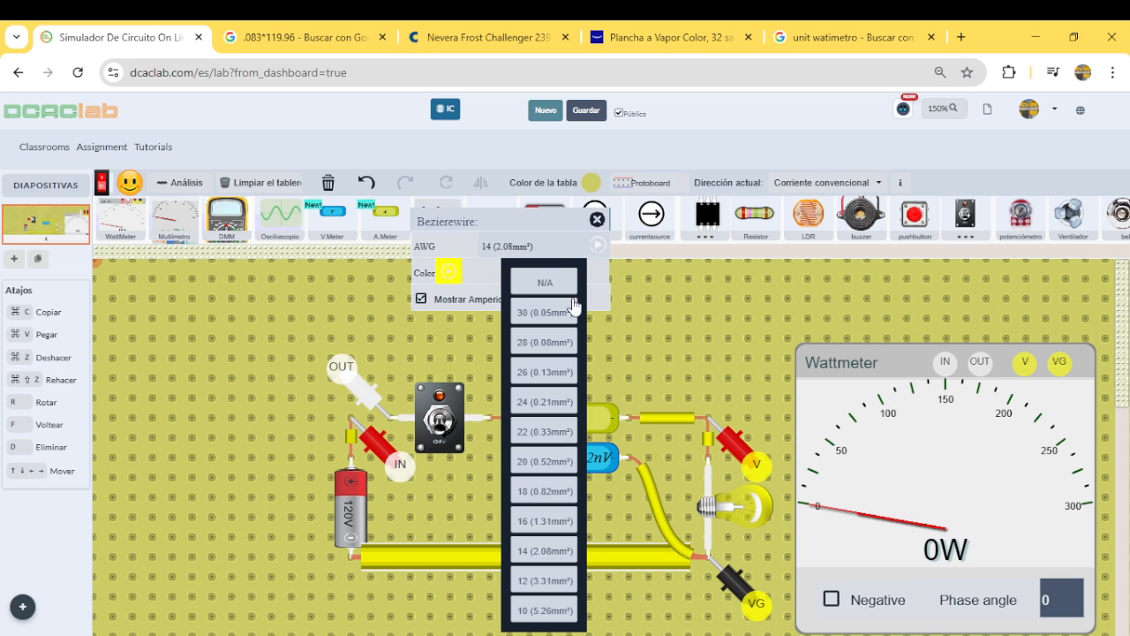
left_click(517, 432)
left_click(443, 426)
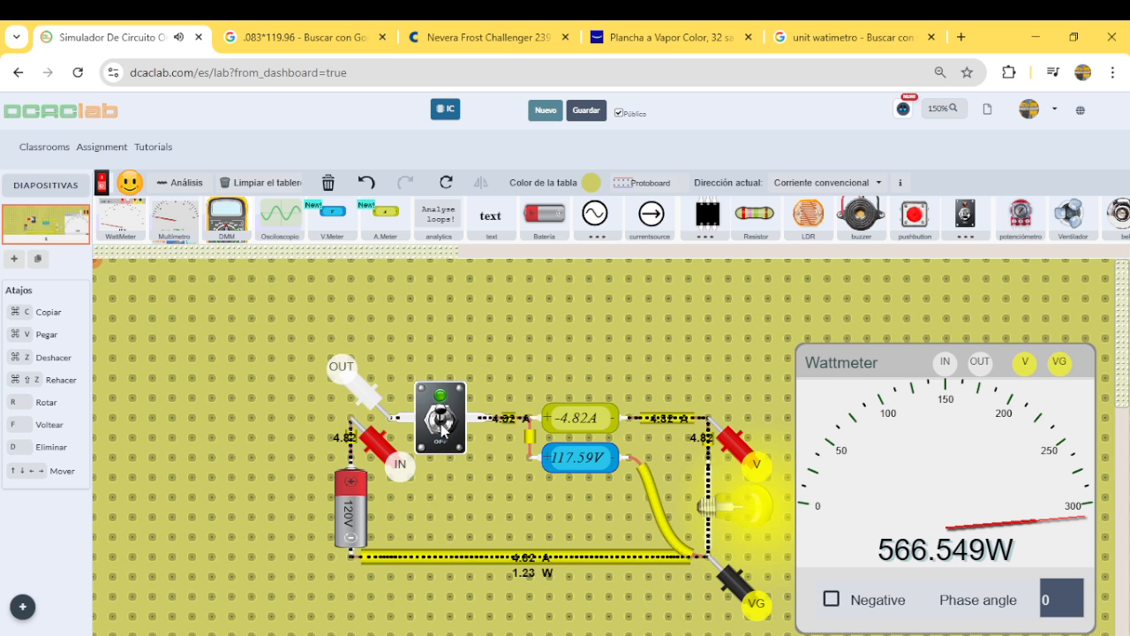
left_click(440, 424)
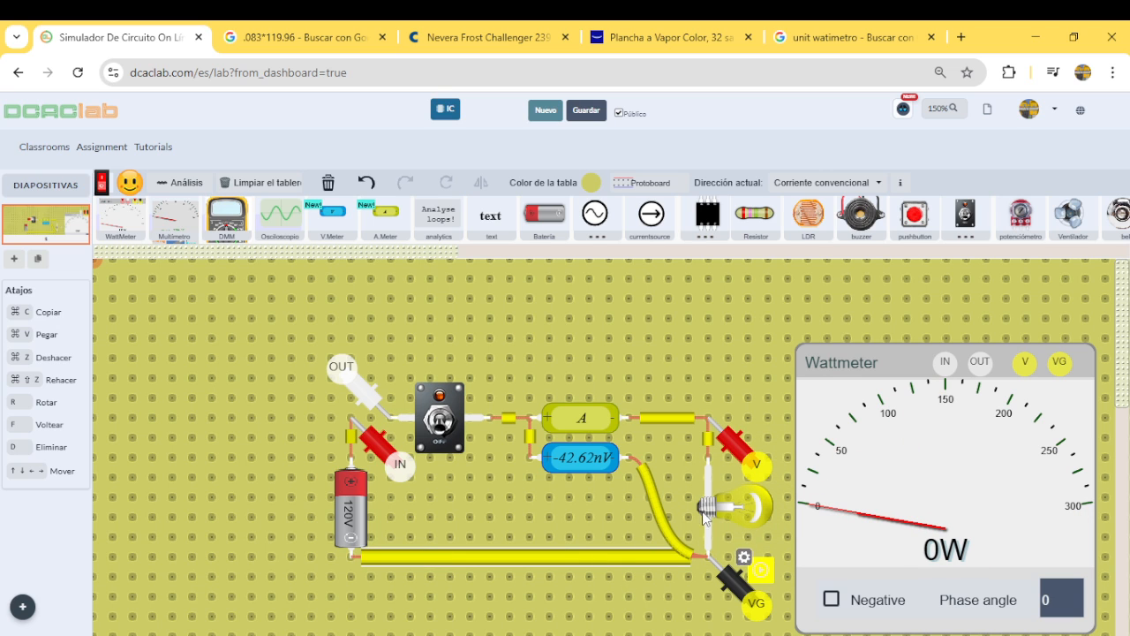
- Set the battery-to-lamp wire's AWG gauge to 30 (0.05mm²) and switch on the circuit to test it
left_click(740, 562)
left_click(542, 247)
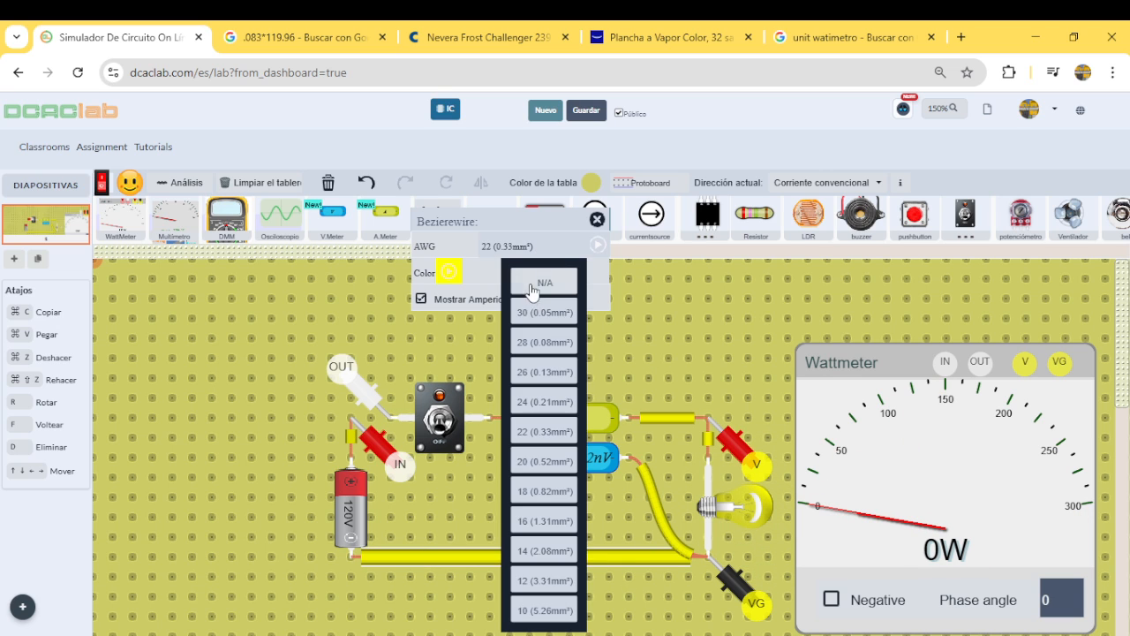
left_click(516, 325)
left_click(440, 428)
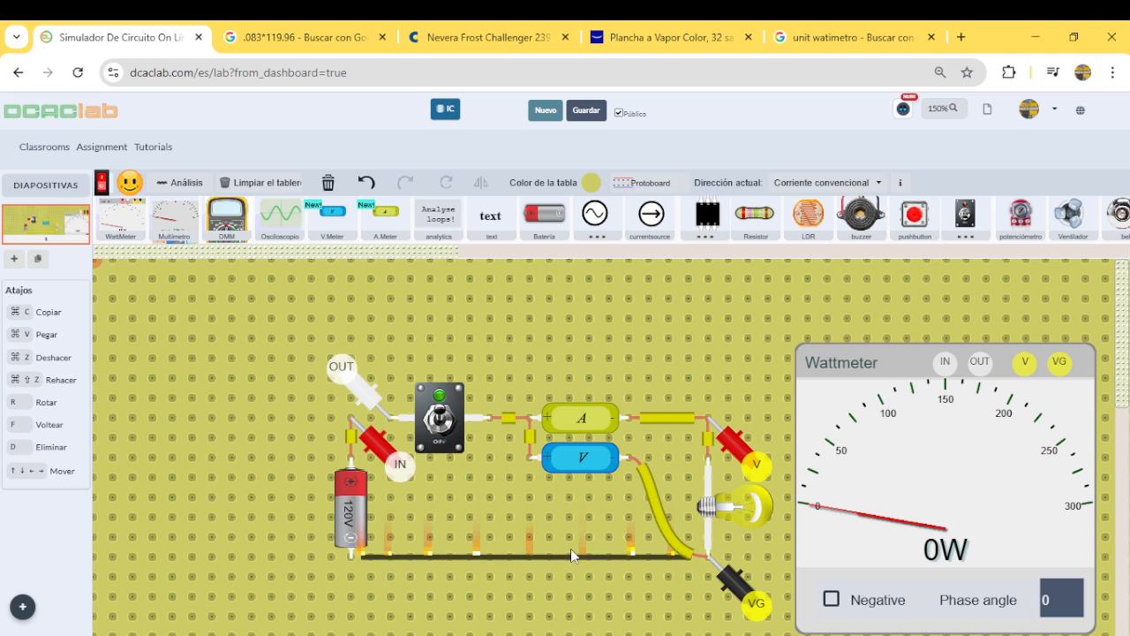
- Repair the burnt wire between the battery and the lamp and switch off the circuit
left_click(653, 558)
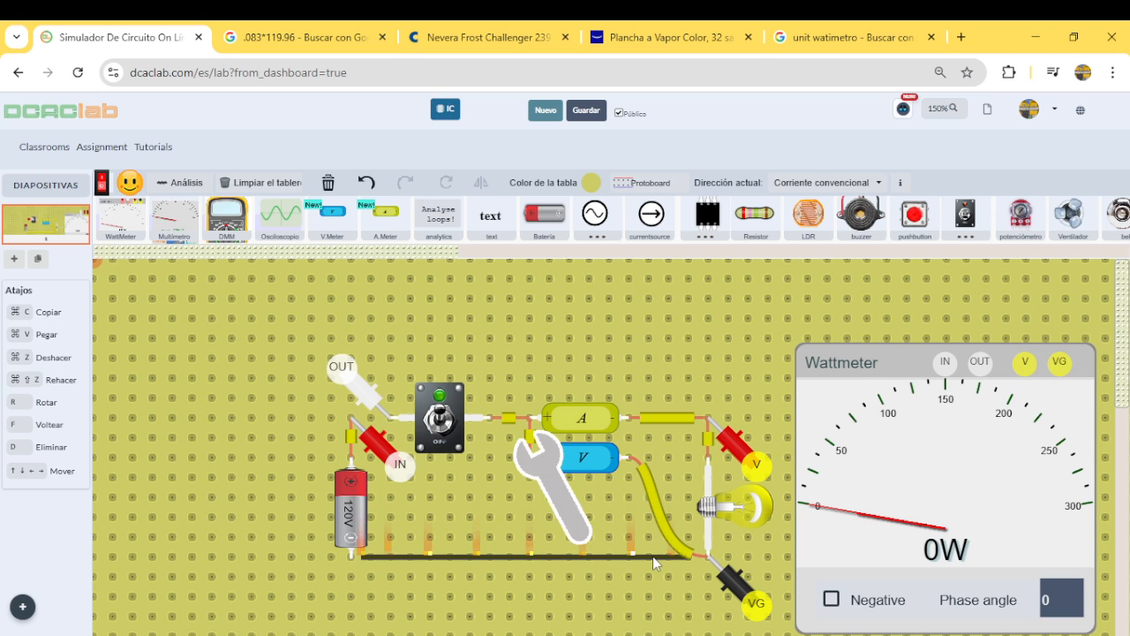
left_click(441, 422)
- Return the battery-to-lamp wire's AWG gauge to 14 (2.08mm²) and test the circuit by switching it on and off
left_click(455, 558)
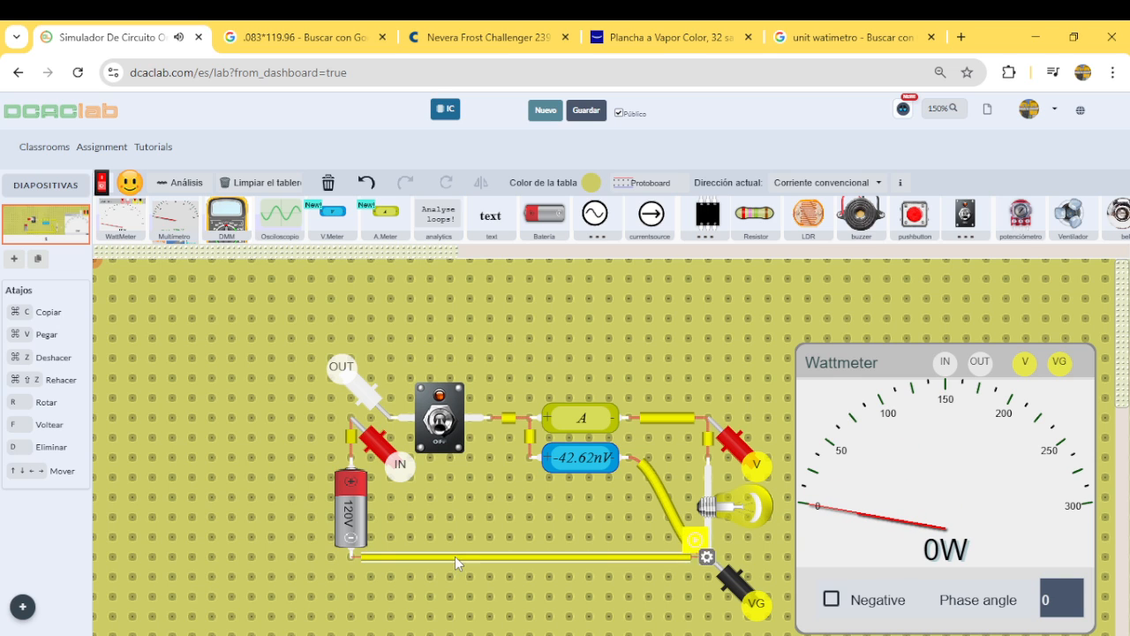
left_click(748, 558)
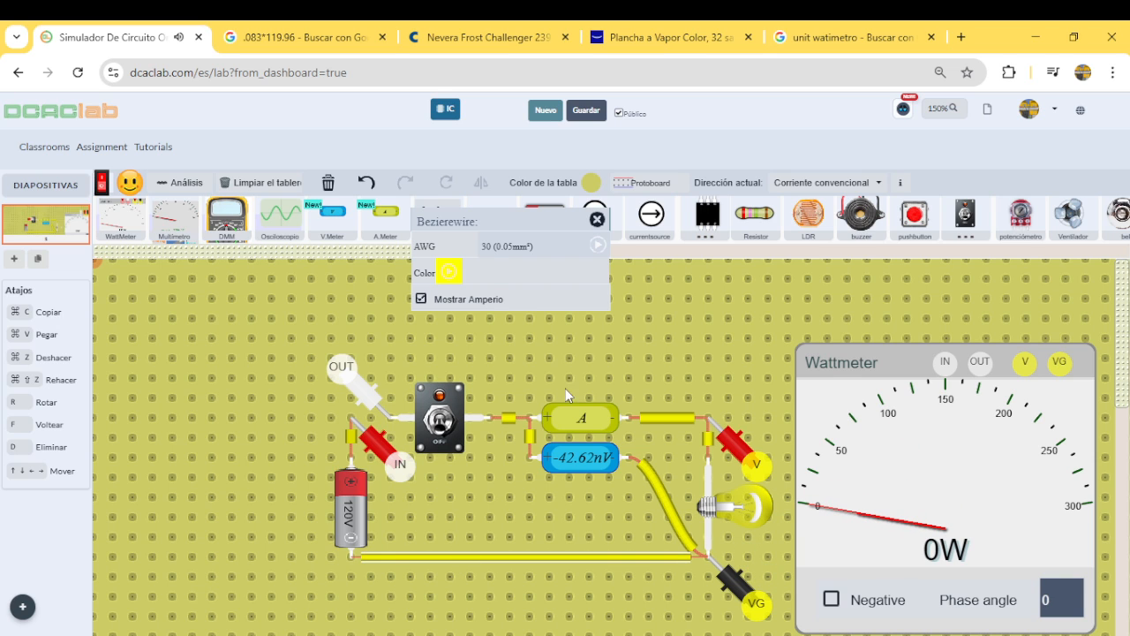
left_click(526, 249)
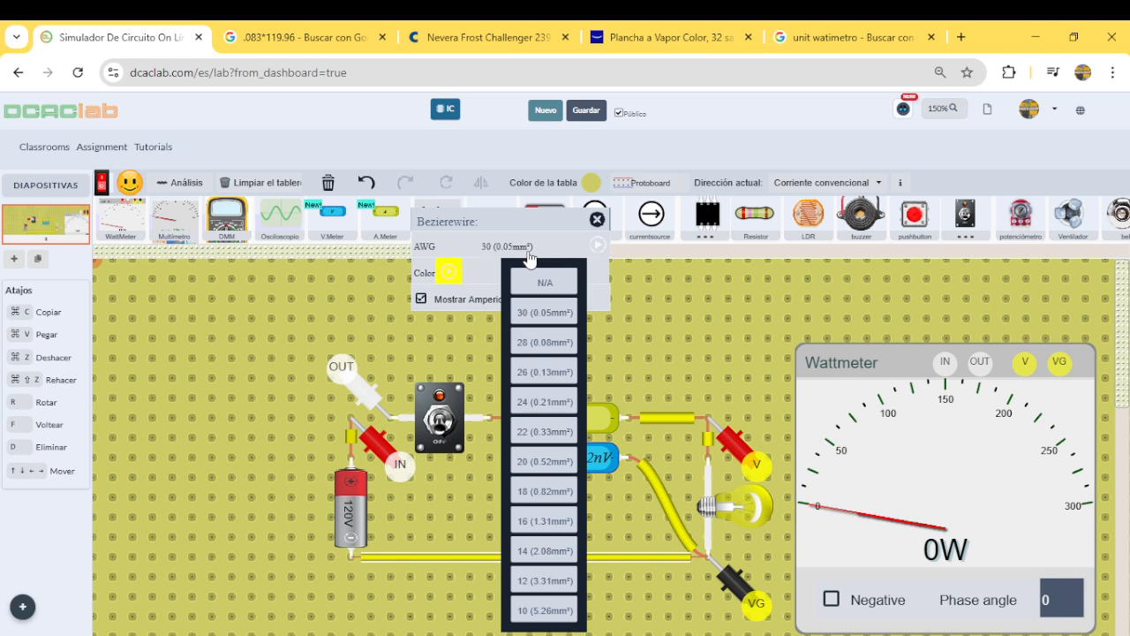
left_click(542, 550)
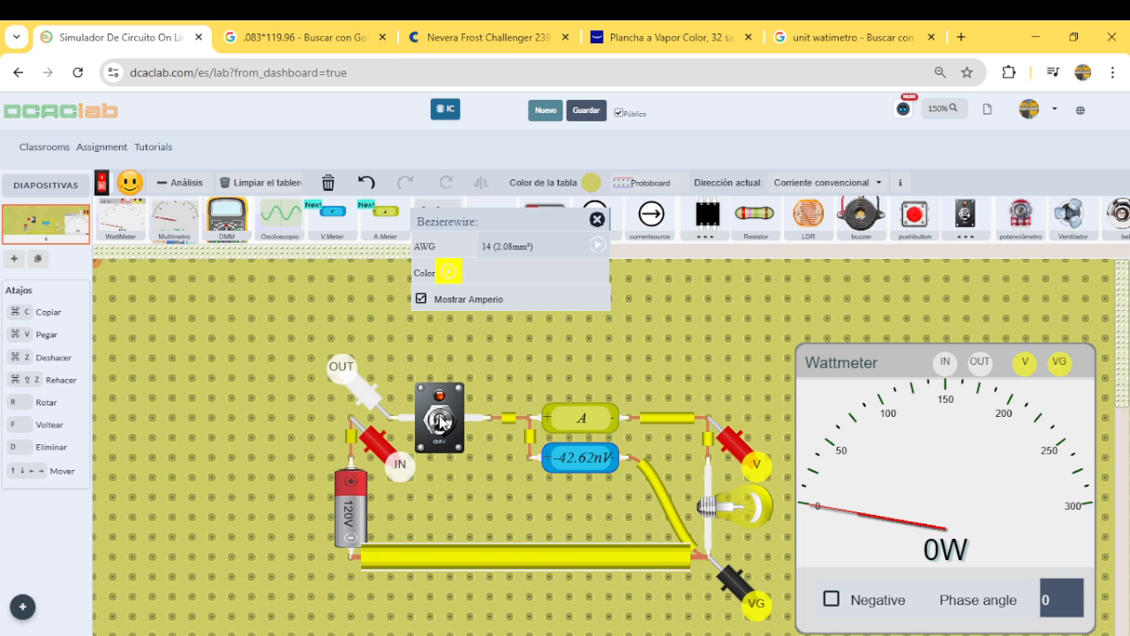
left_click(440, 422)
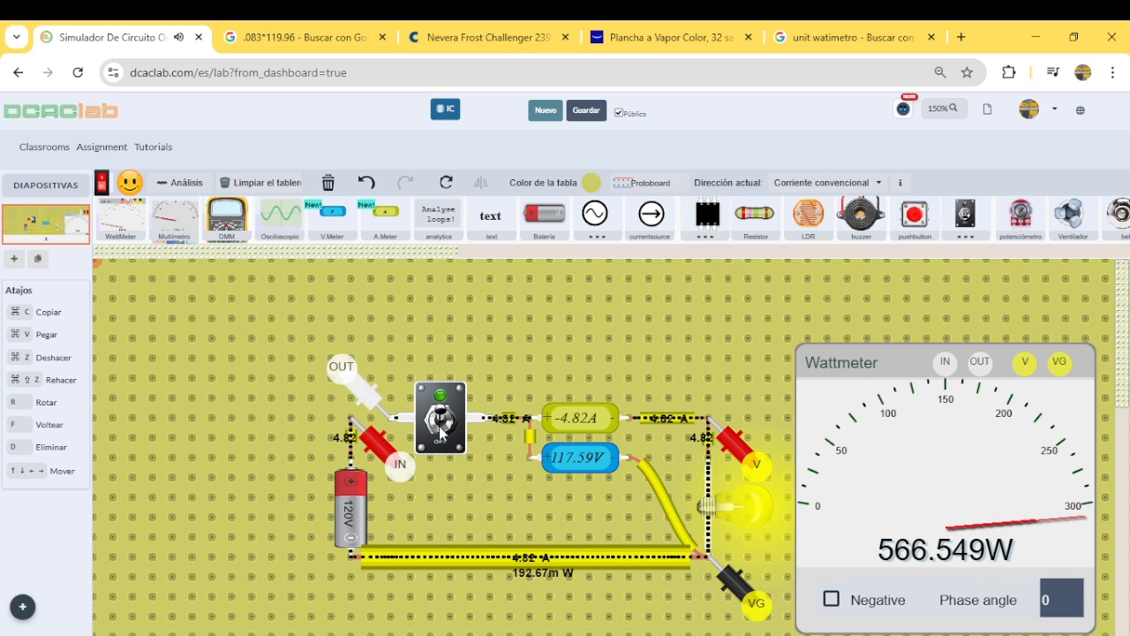
left_click(440, 425)
- Set the AWG gauge of the wire between the battery and the lamp to N/A and close its properties
left_click(495, 559)
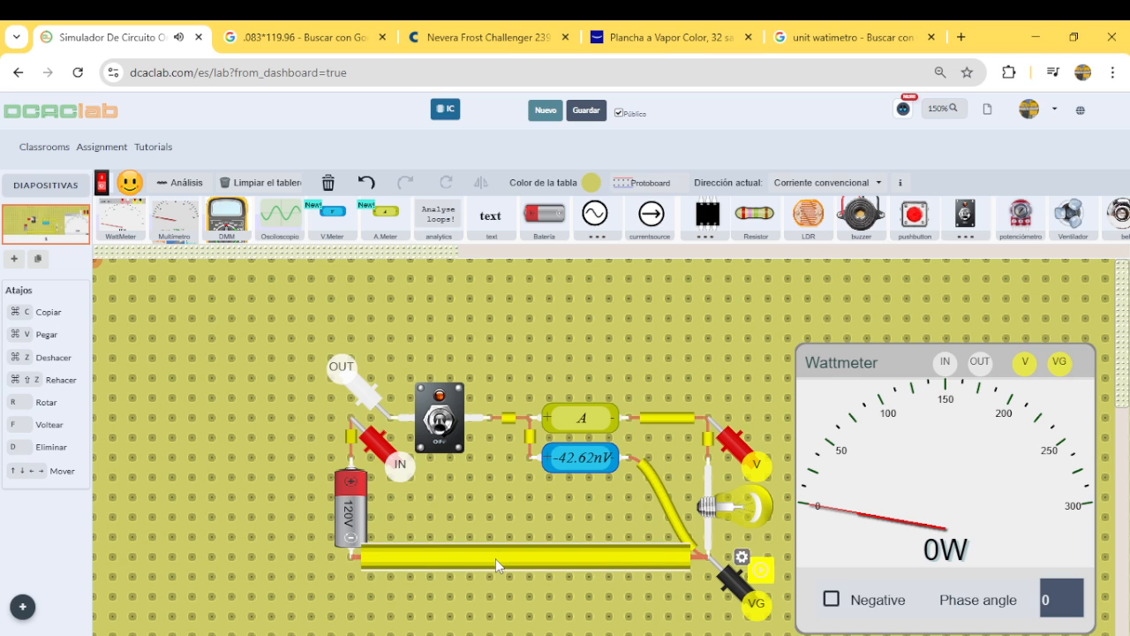
left_click(749, 559)
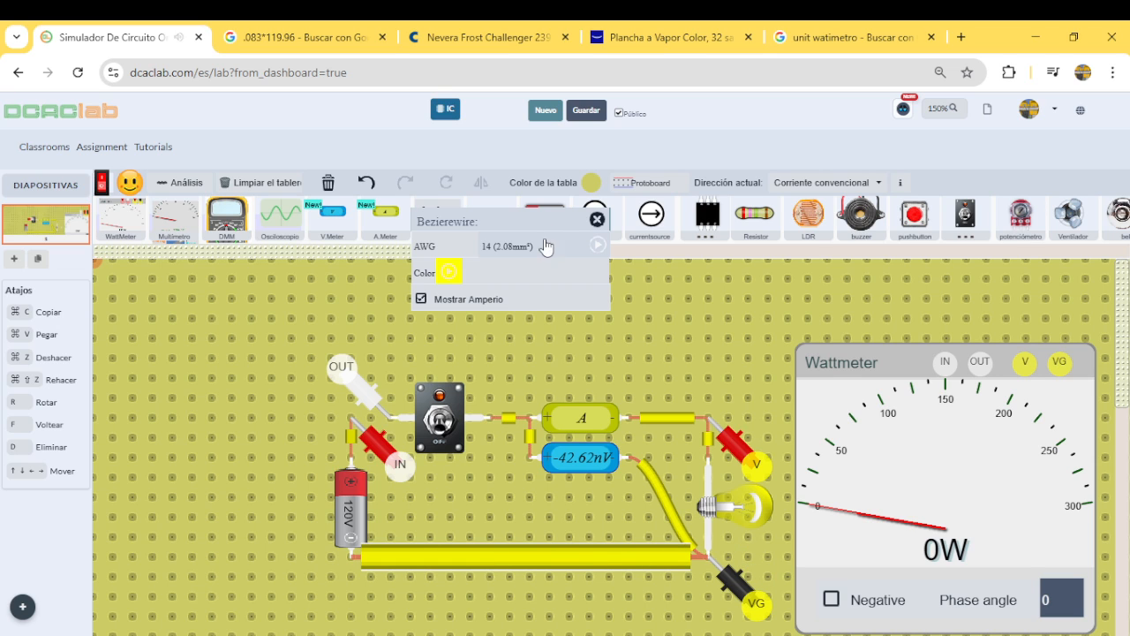
left_click(545, 246)
left_click(521, 281)
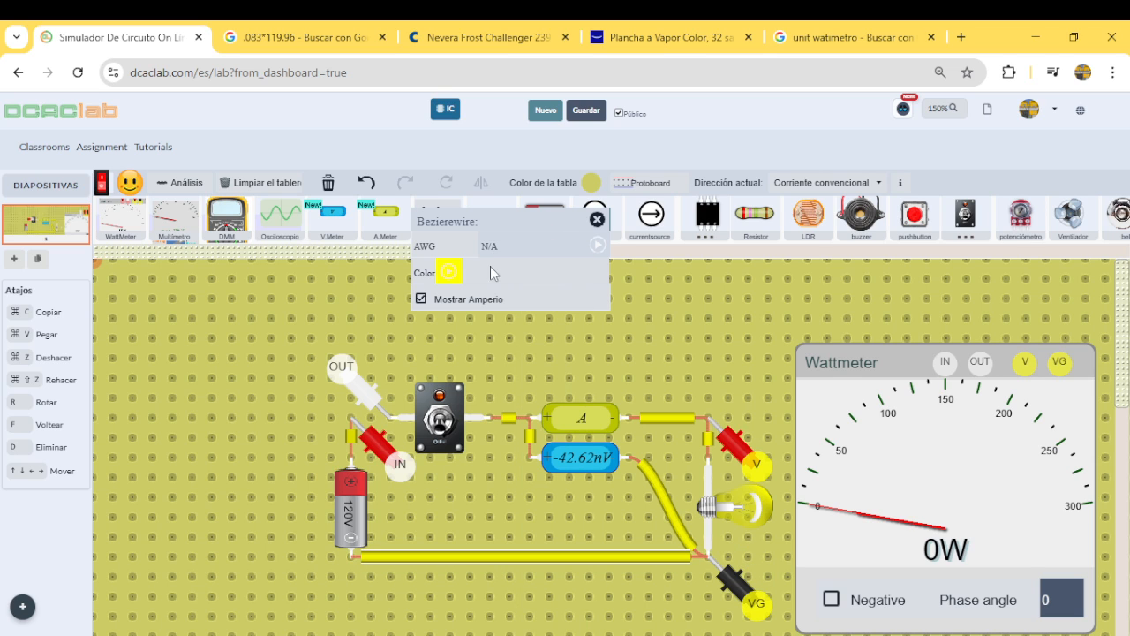
left_click(597, 220)
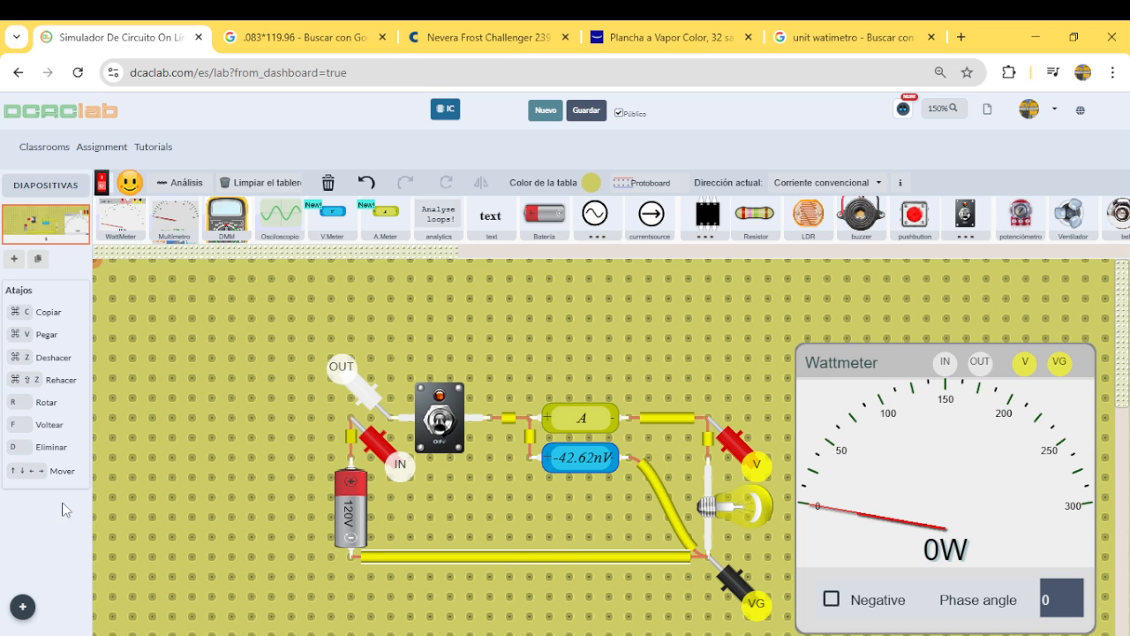
- Search Google Images for "capacidad conductores cable" and view the blue "Tabla de Conductores Eléctricos" image in its own browser tab
left_click_drag(0, 583, 0, 618)
left_click_drag(218, 50, 431, 43)
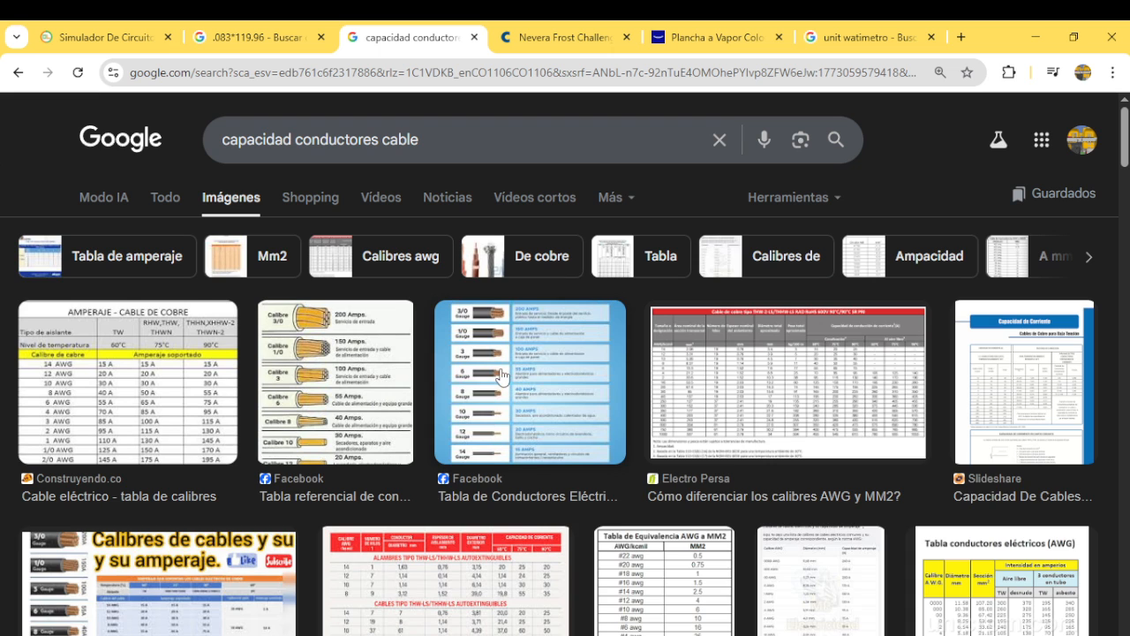
left_click(492, 415)
right_click(868, 357)
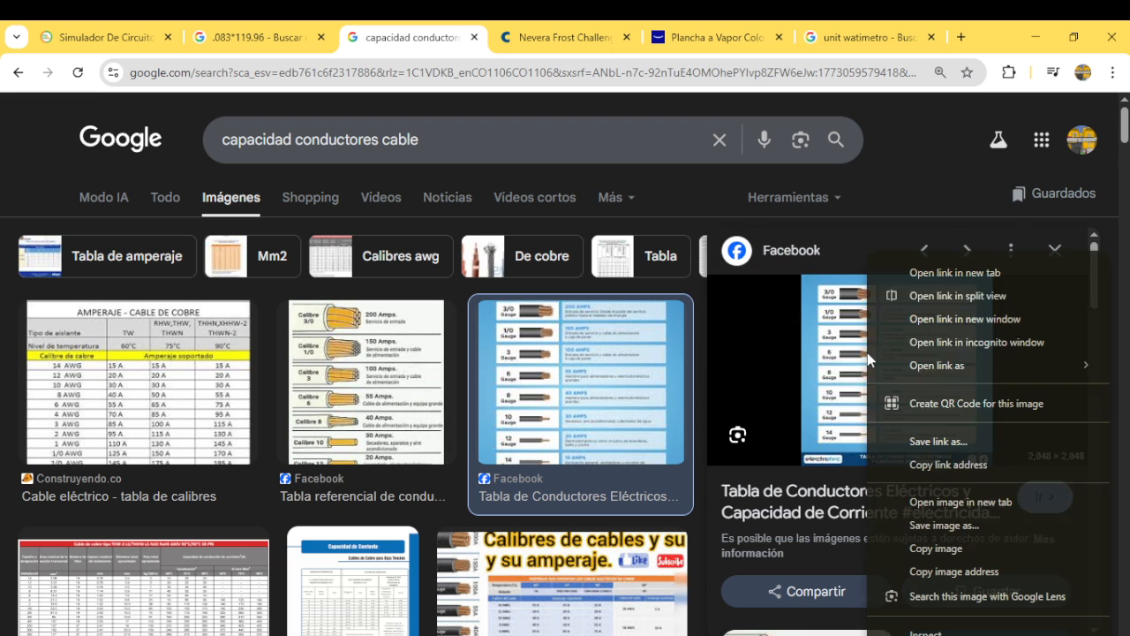
left_click(918, 503)
left_click(488, 47)
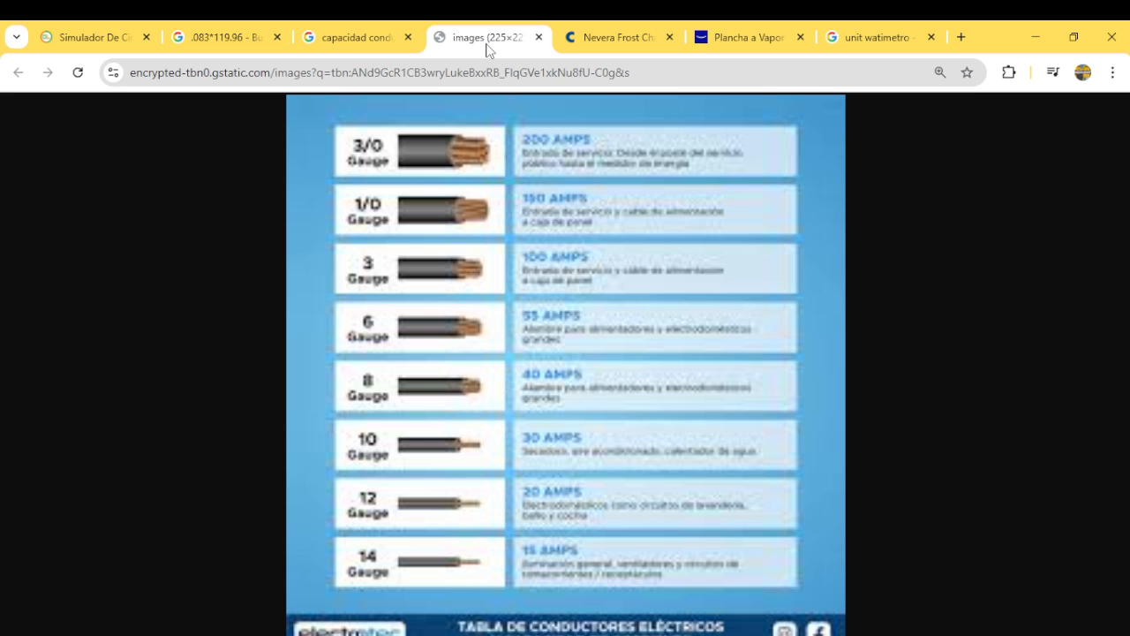
- Open the "Tabla referencial de conductores eléctricos" image from the search results in its own browser tab and view it
left_click(353, 37)
left_click(168, 380)
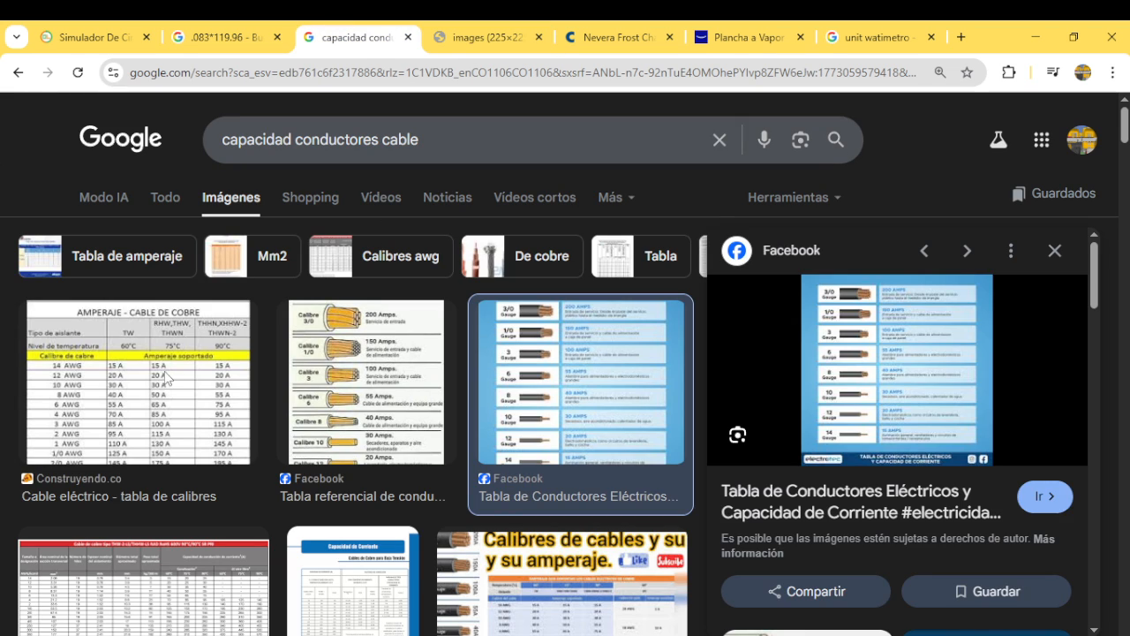
left_click(371, 383)
right_click(905, 366)
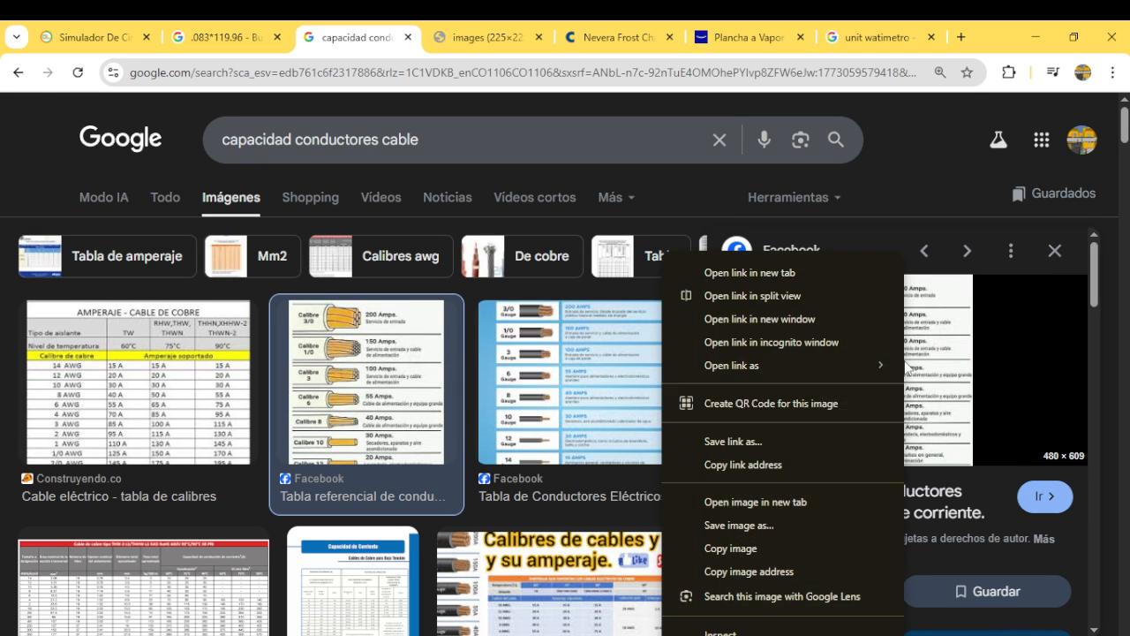
left_click(830, 500)
left_click(557, 28)
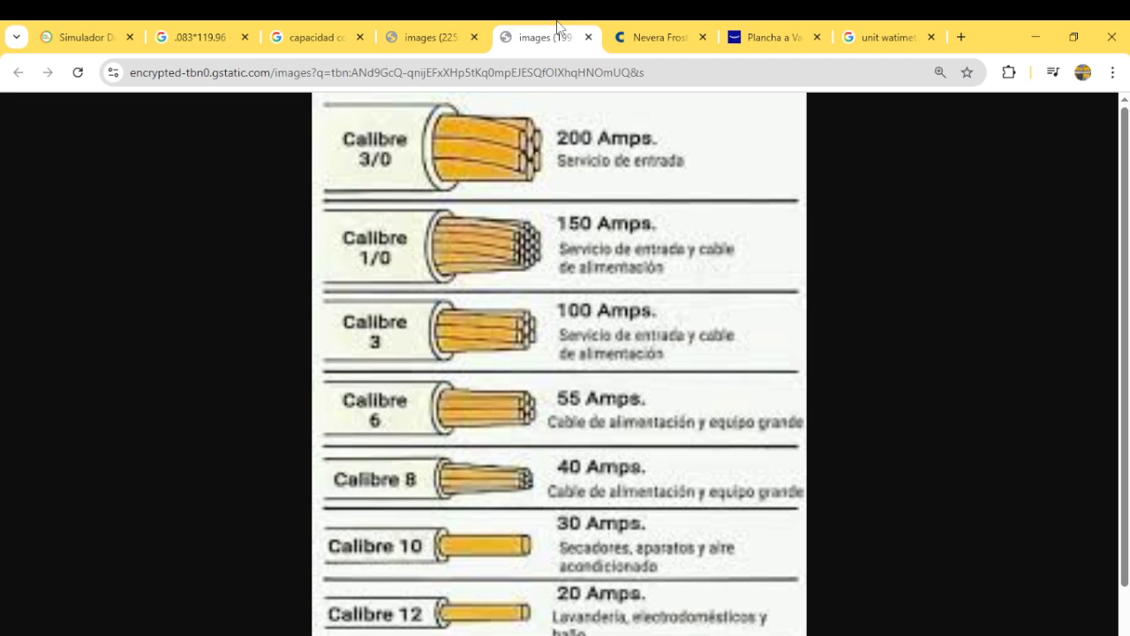
- Open Construyendo.co's "Amperaje - Cable de cobre" table image in its own browser tab to examine the ampacity per AWG gauge
left_click(300, 38)
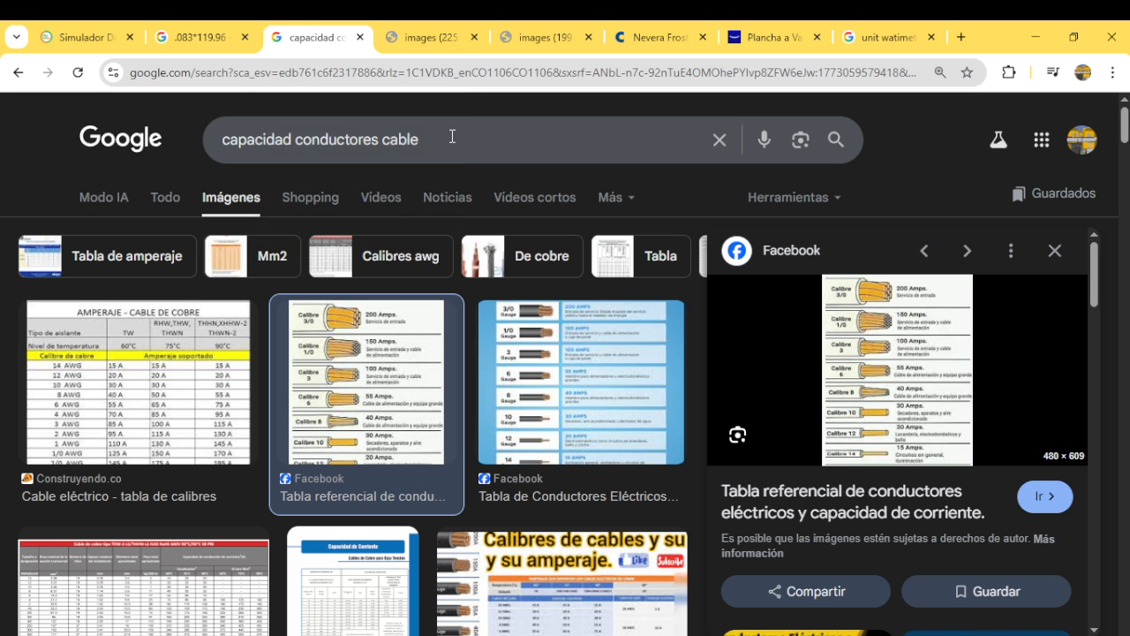
left_click(139, 387)
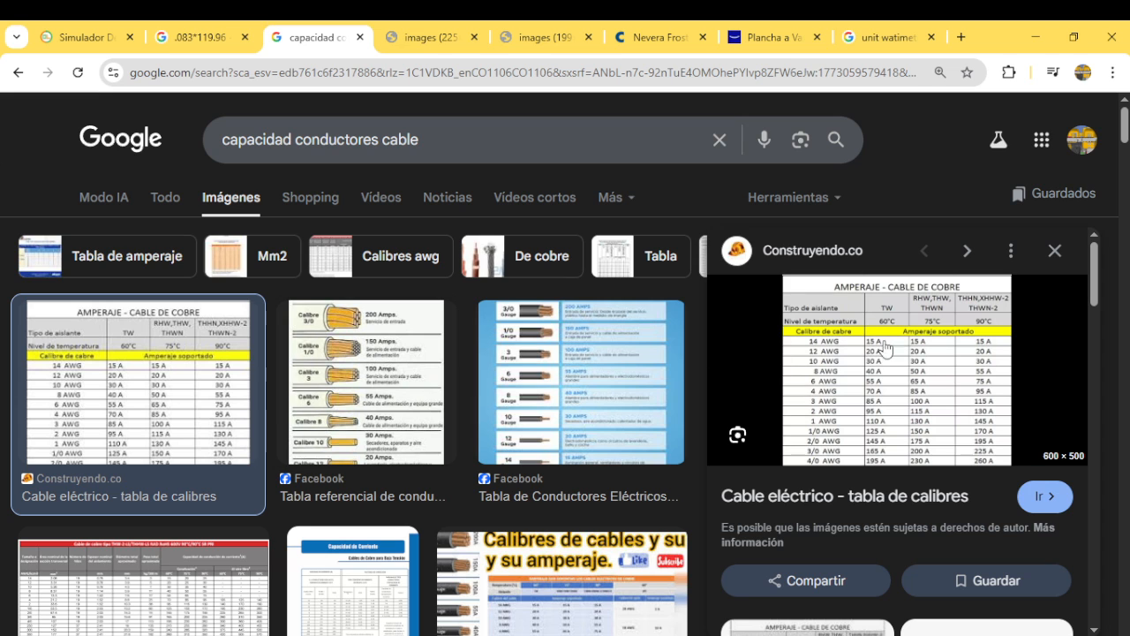
right_click(817, 357)
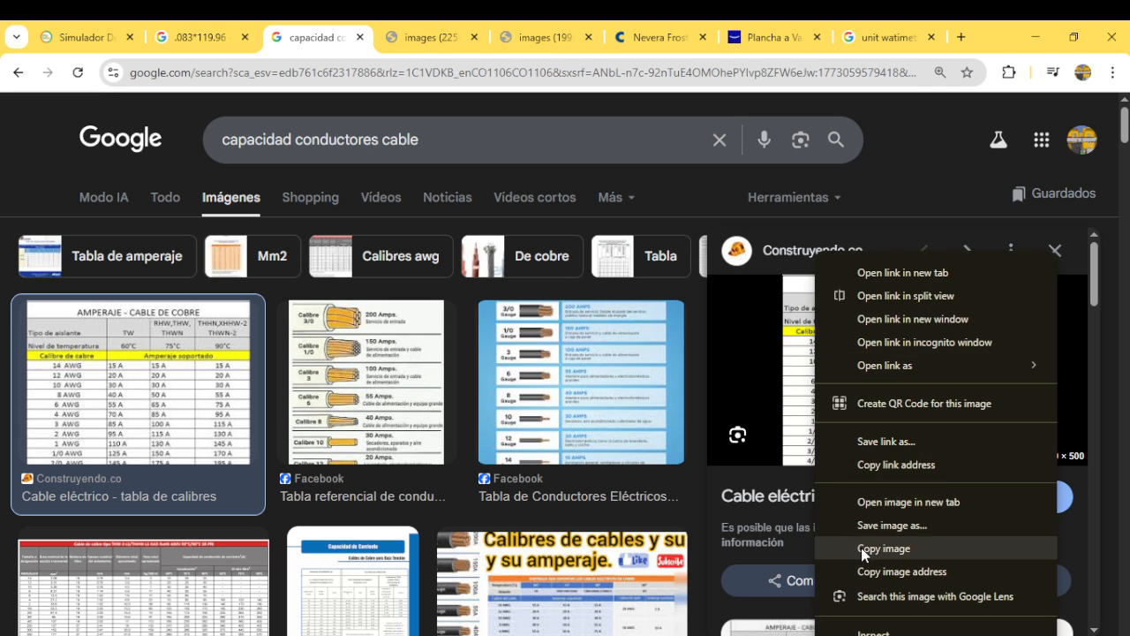
left_click(864, 503)
left_click(574, 32)
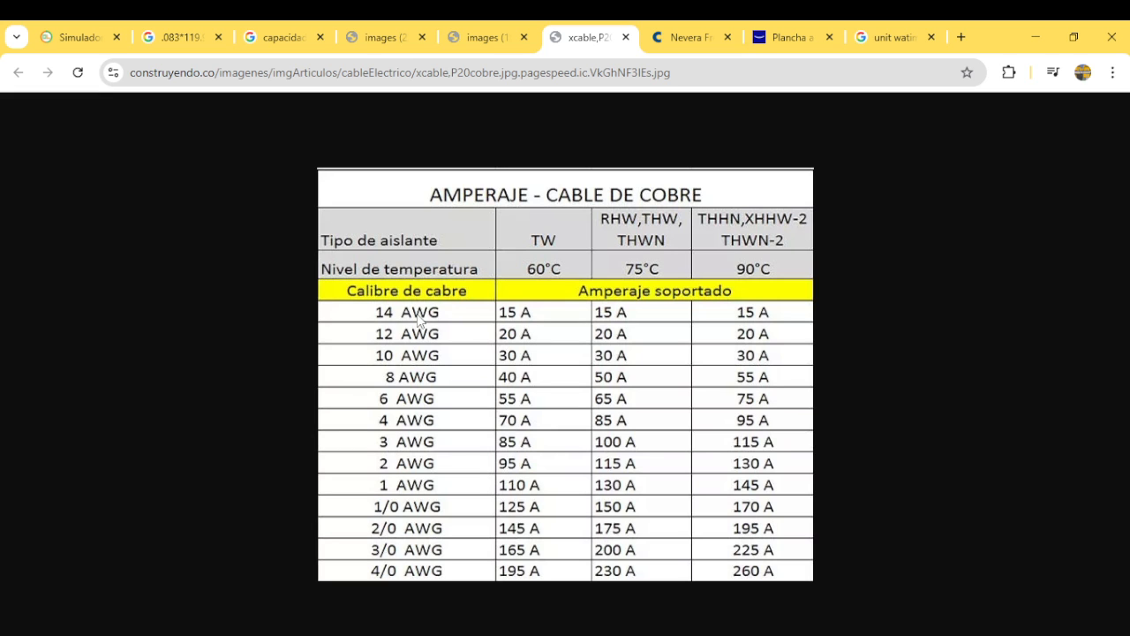
- Go back to the DCACLab circuit and switch it on and off to check the current through the wires
left_click(81, 39)
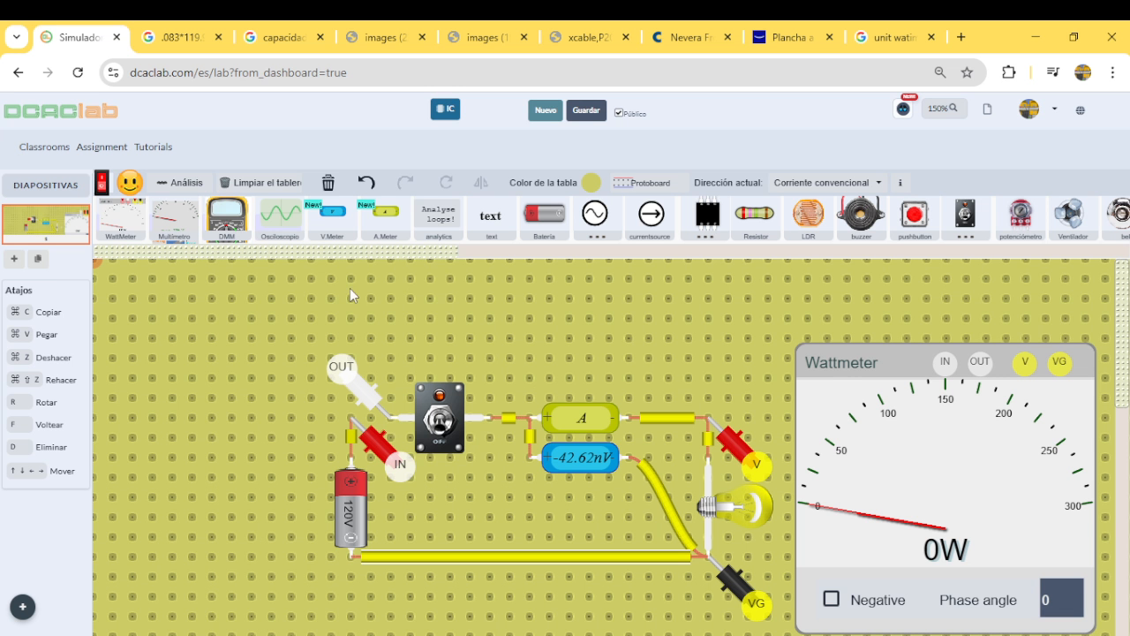
left_click(426, 439)
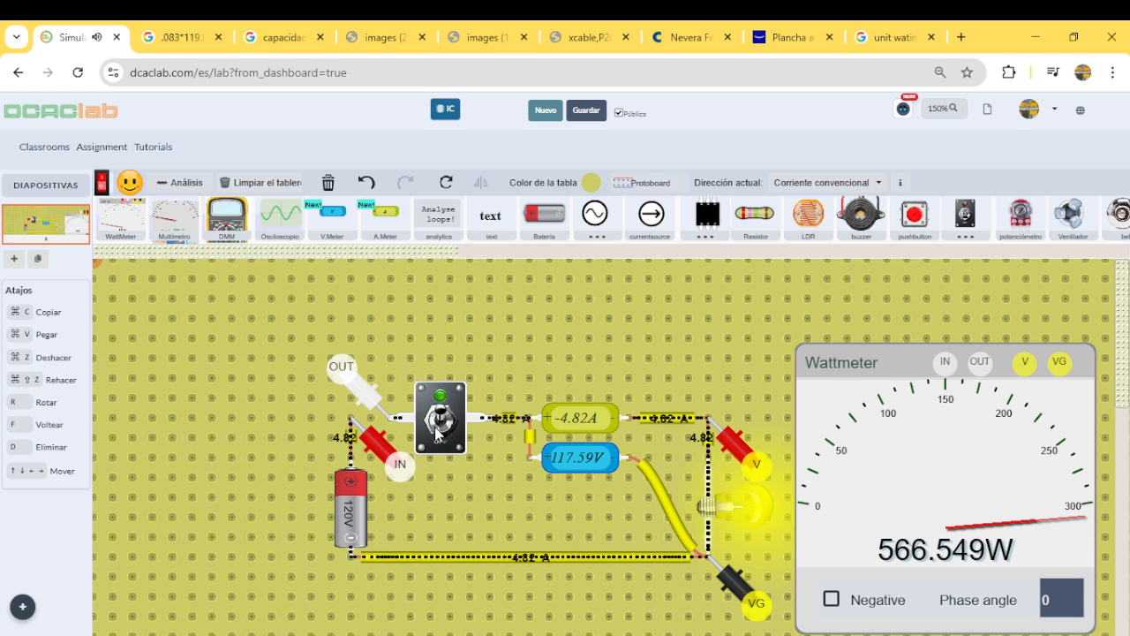
left_click(438, 433)
- Return to the conductor capacity image results and preview Electro Persa's AWG to MM2 equivalence table
left_click(281, 37)
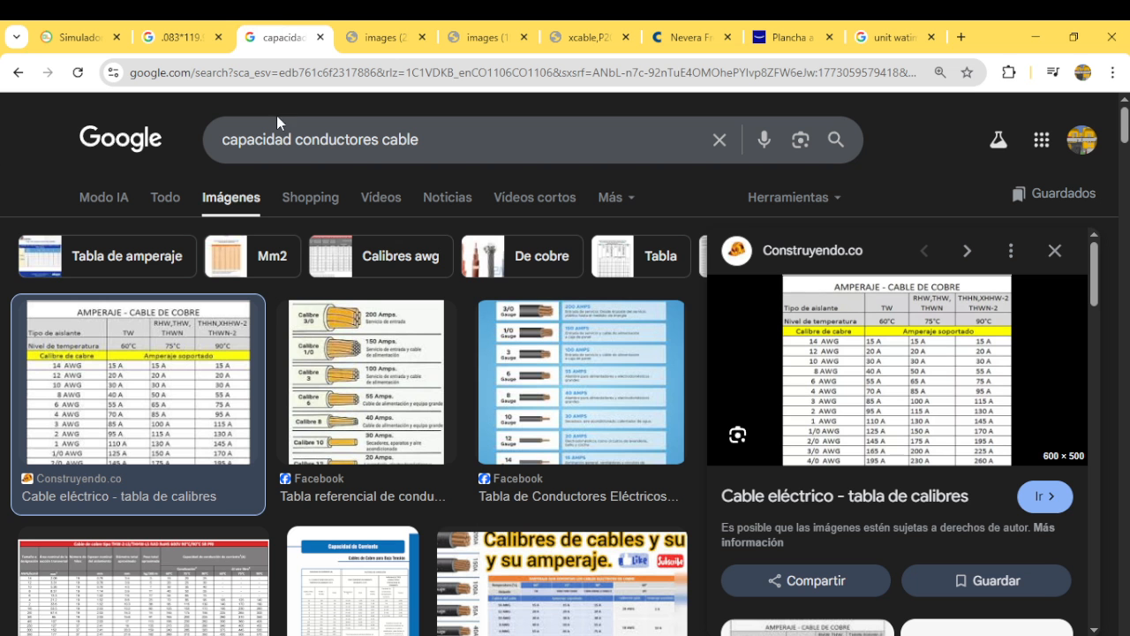
scroll(384, 392, "down", 2)
scroll(385, 393, "down", 4)
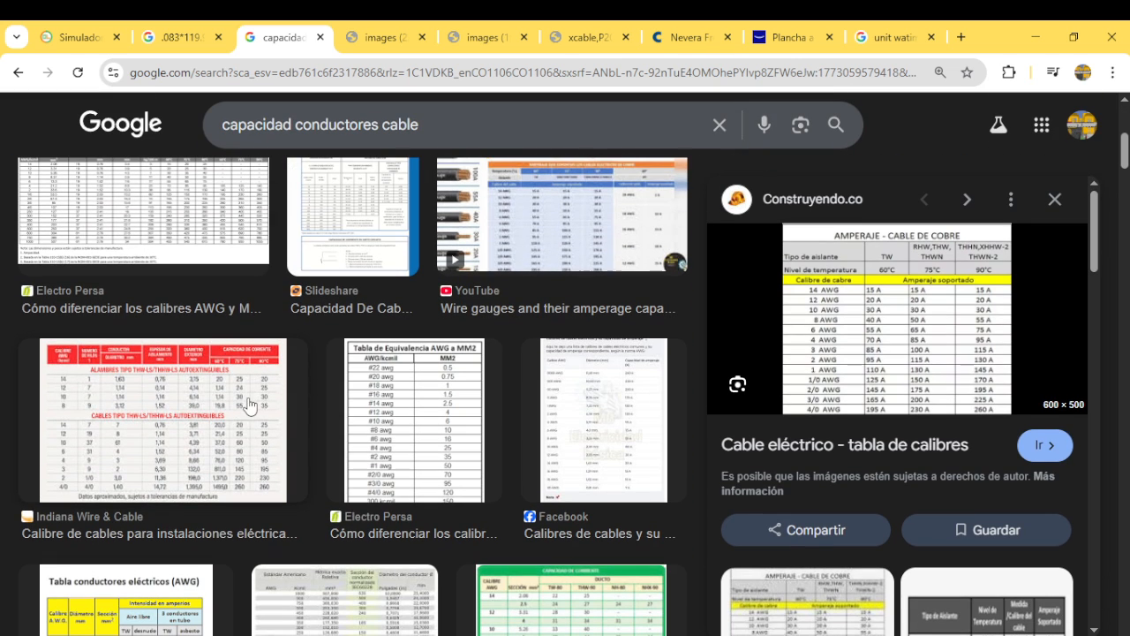
left_click(393, 429)
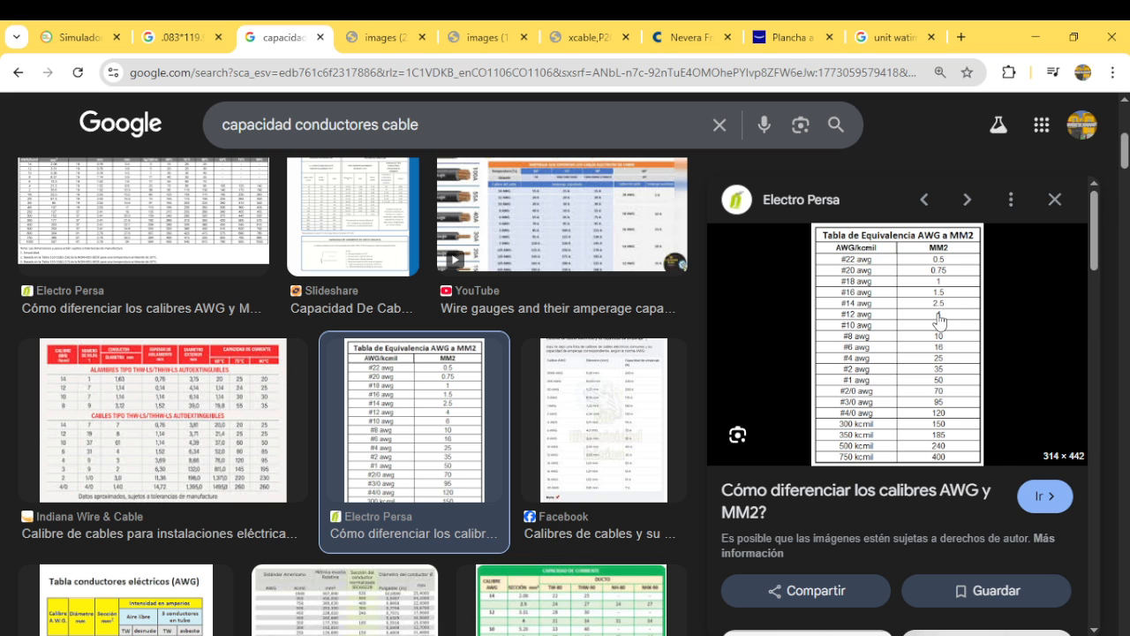
- Look through the other conductor tables, preview Electro Persa's THW-2-LS/THHW-LS copper cable table, and return to the DCACLab circuit
scroll(441, 424, "down", 2)
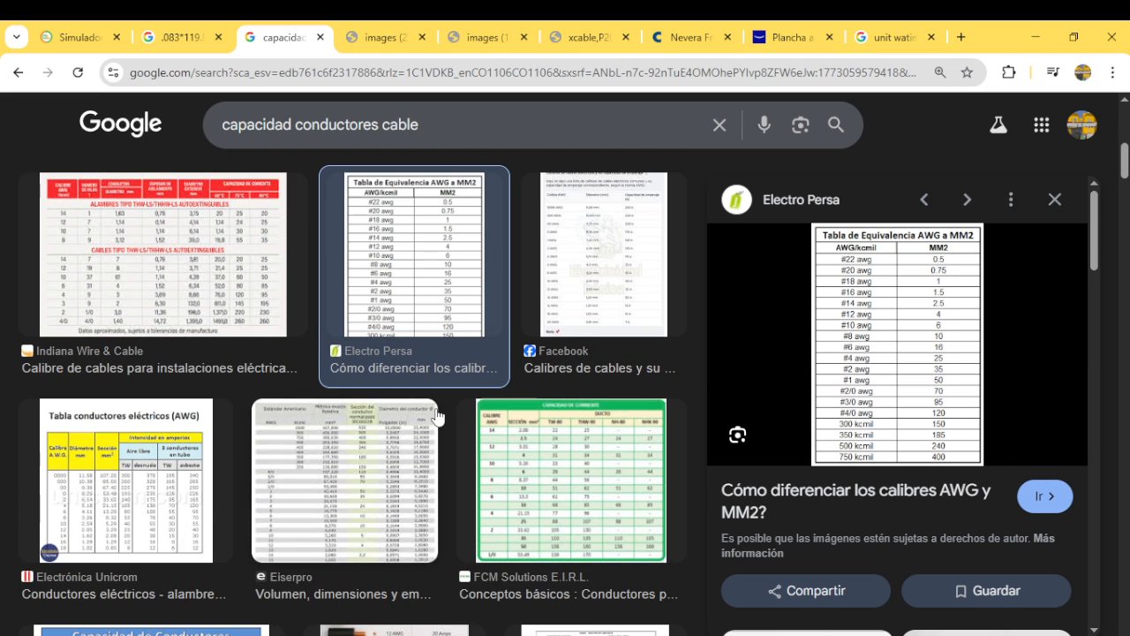
scroll(437, 415, "down", 3)
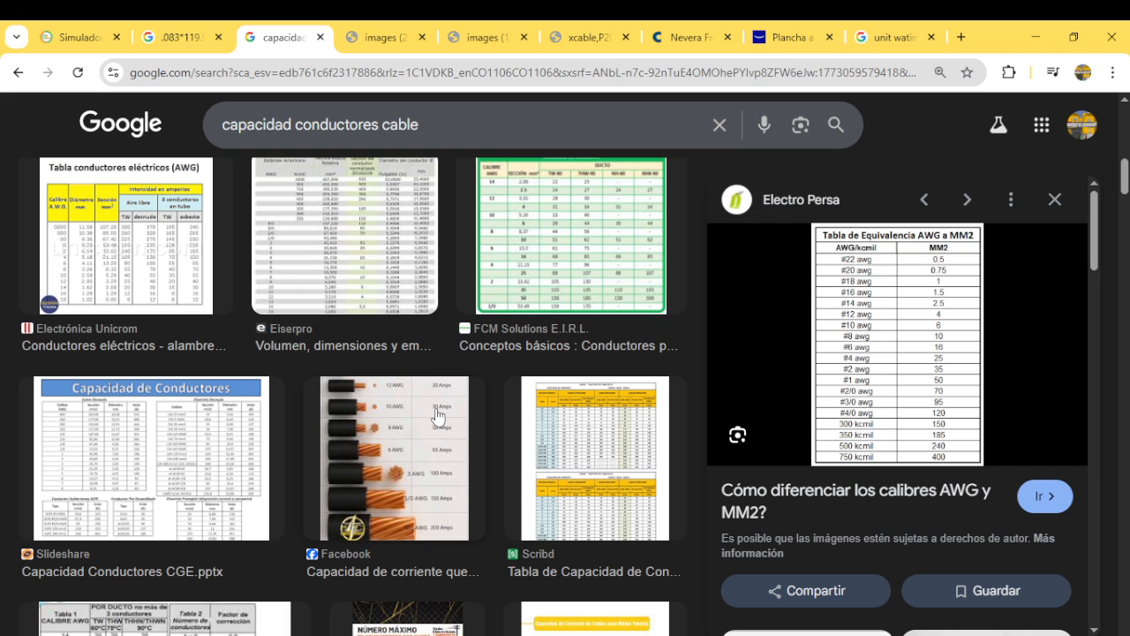
scroll(414, 524, "down", 3)
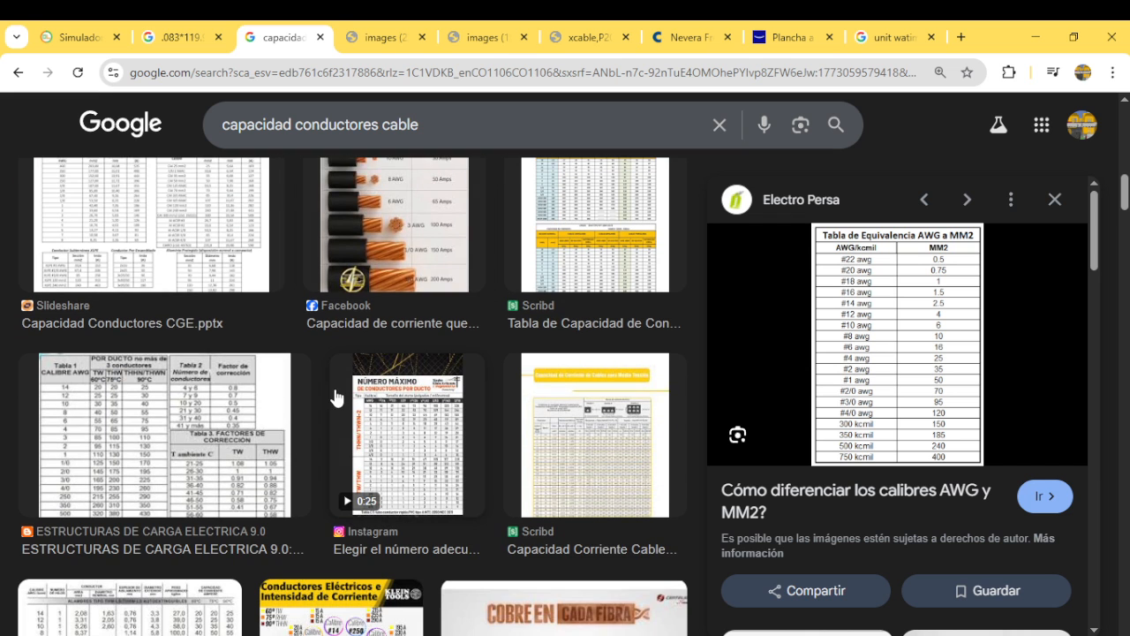
scroll(336, 416, "down", 2)
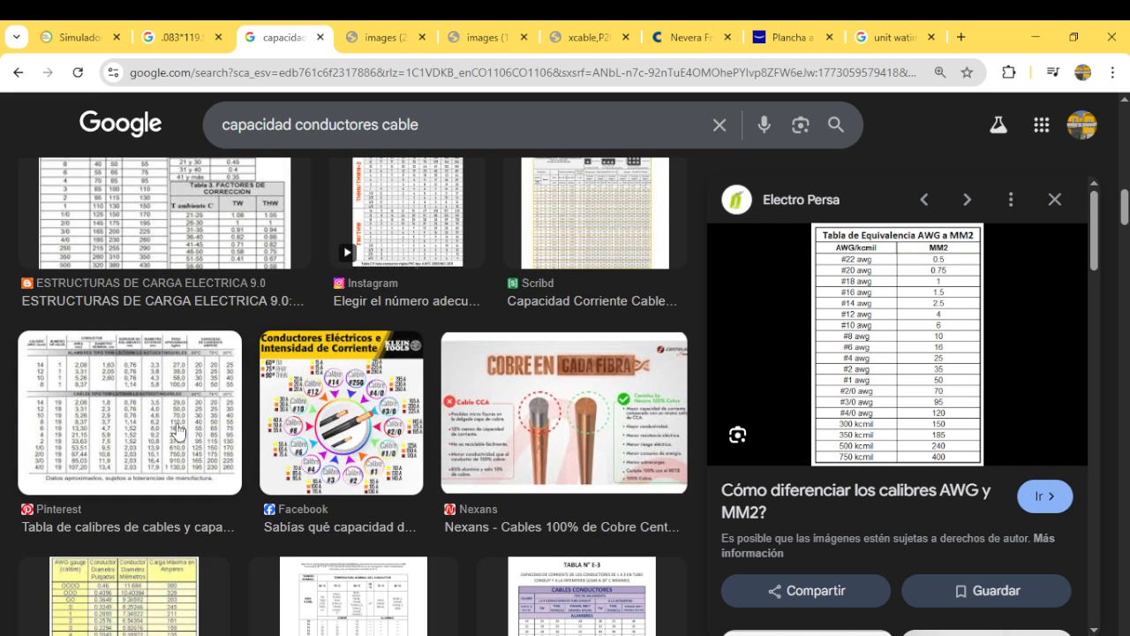
scroll(179, 431, "down", 3)
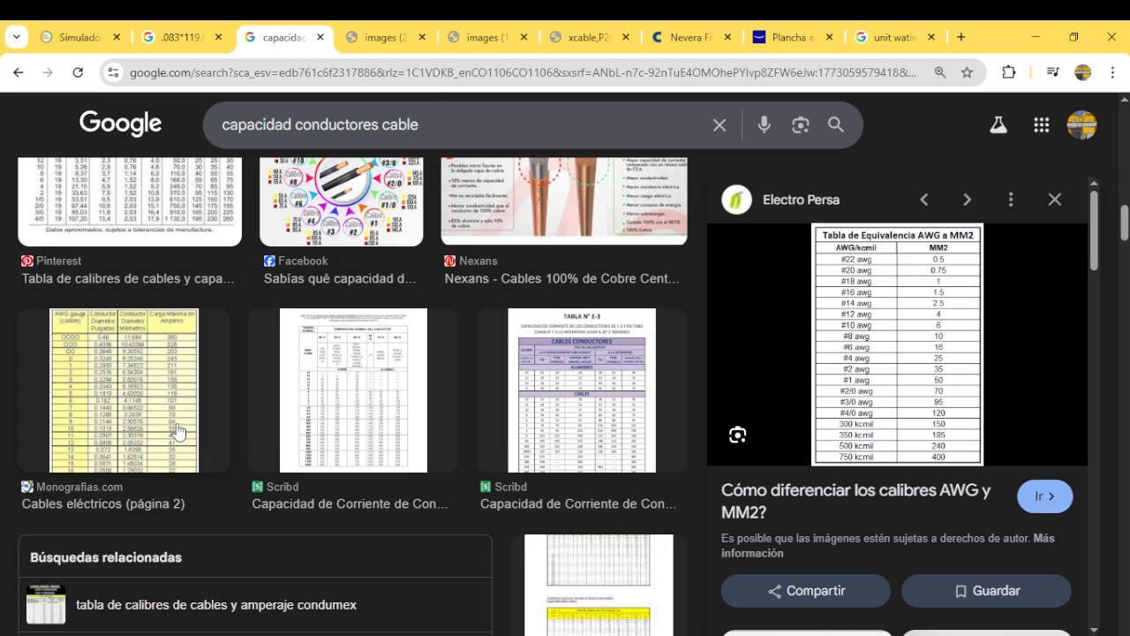
scroll(351, 372, "down", 1)
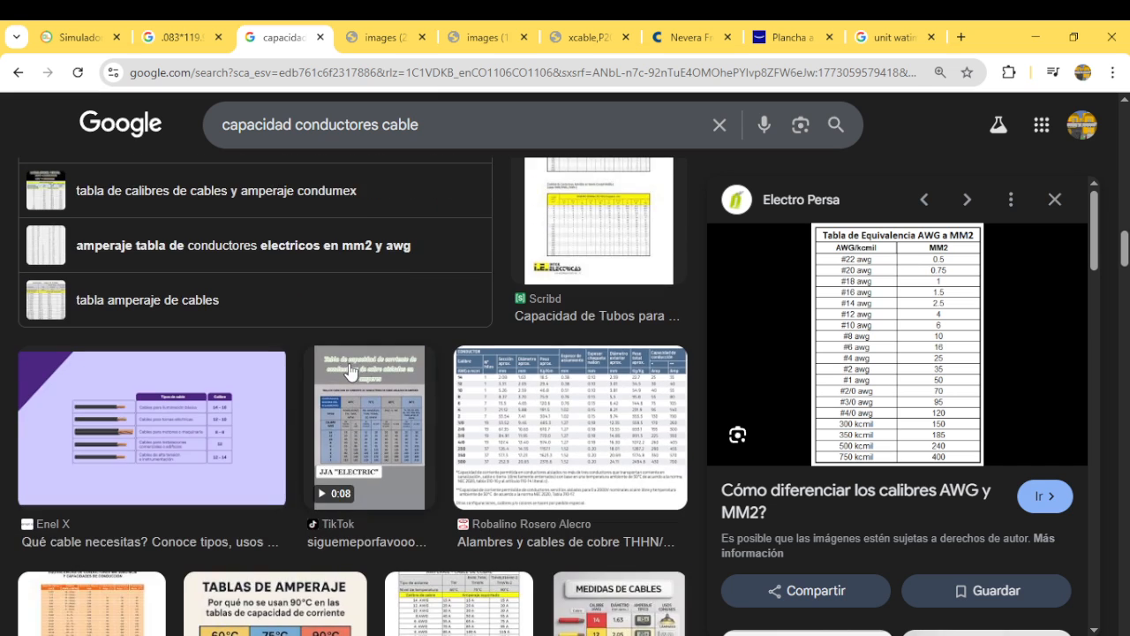
scroll(459, 375, "down", 3)
scroll(419, 375, "up", 10)
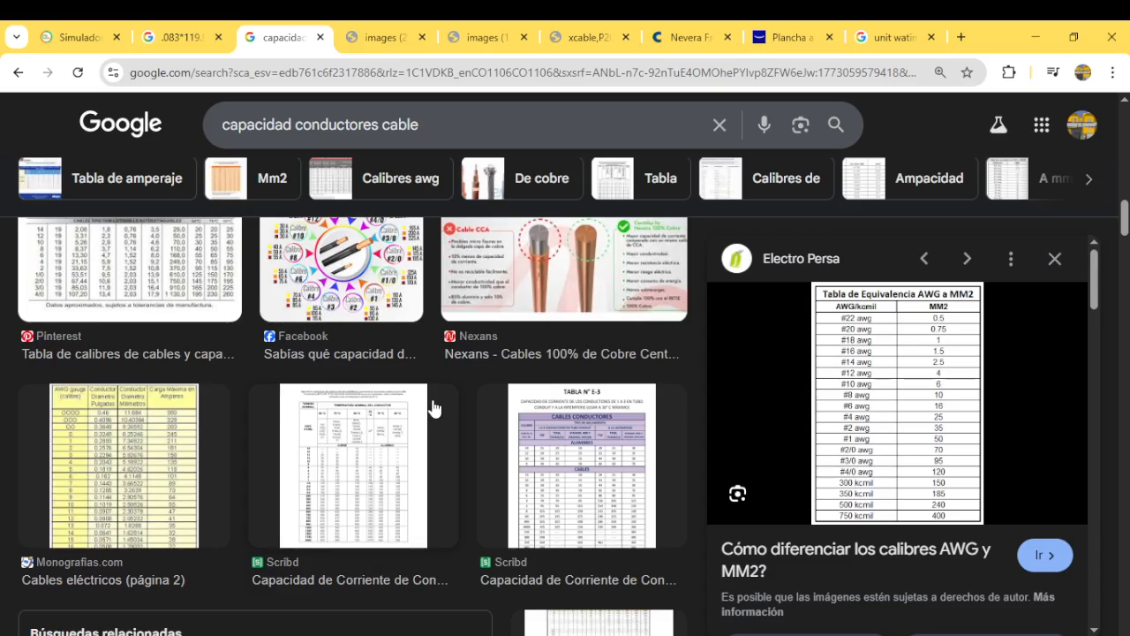
scroll(223, 451, "down", 1)
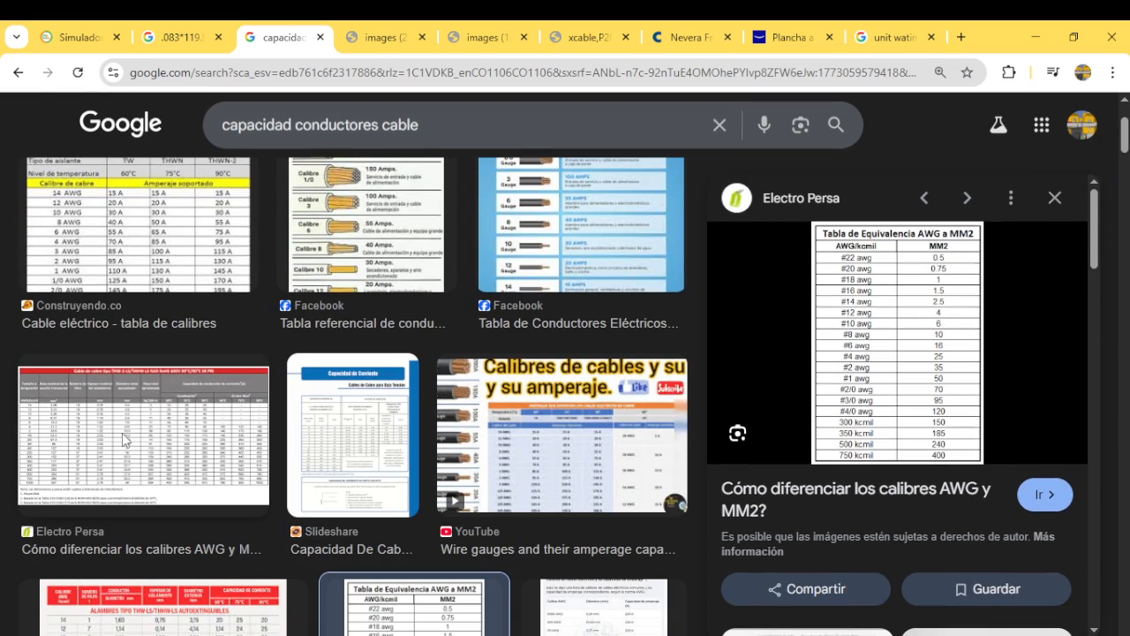
left_click(122, 433)
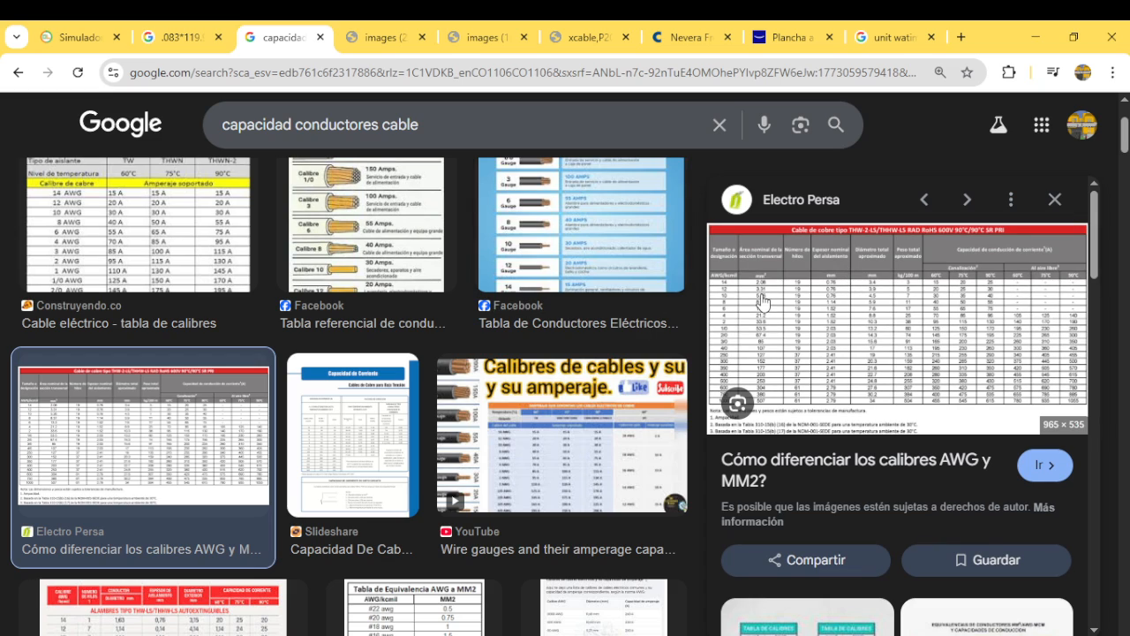
scroll(249, 316, "up", 2)
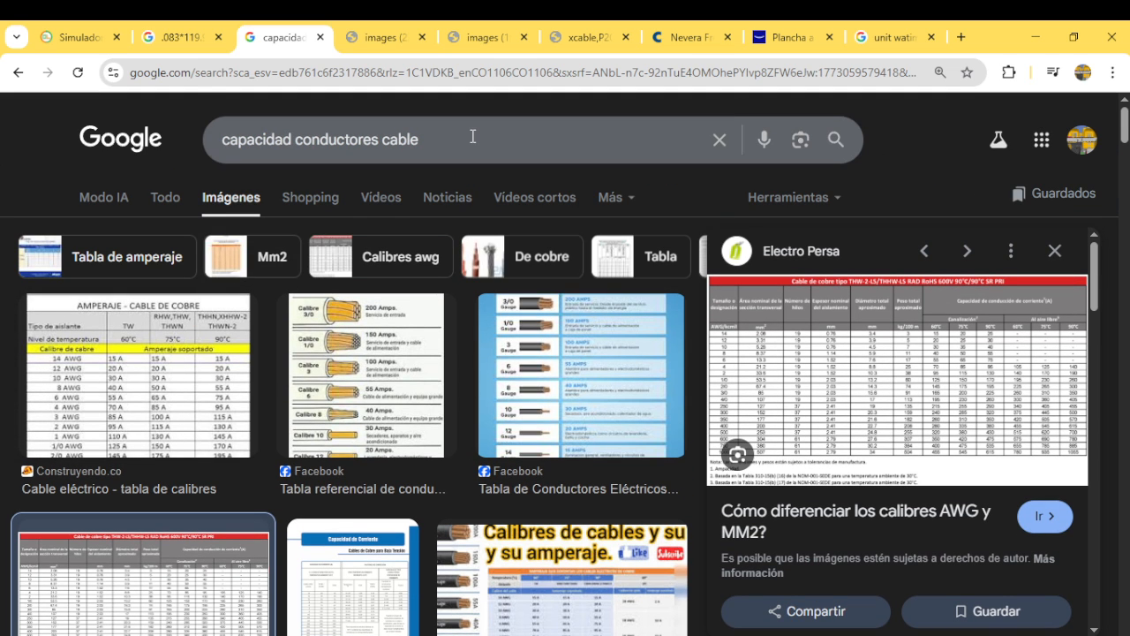
left_click(86, 31)
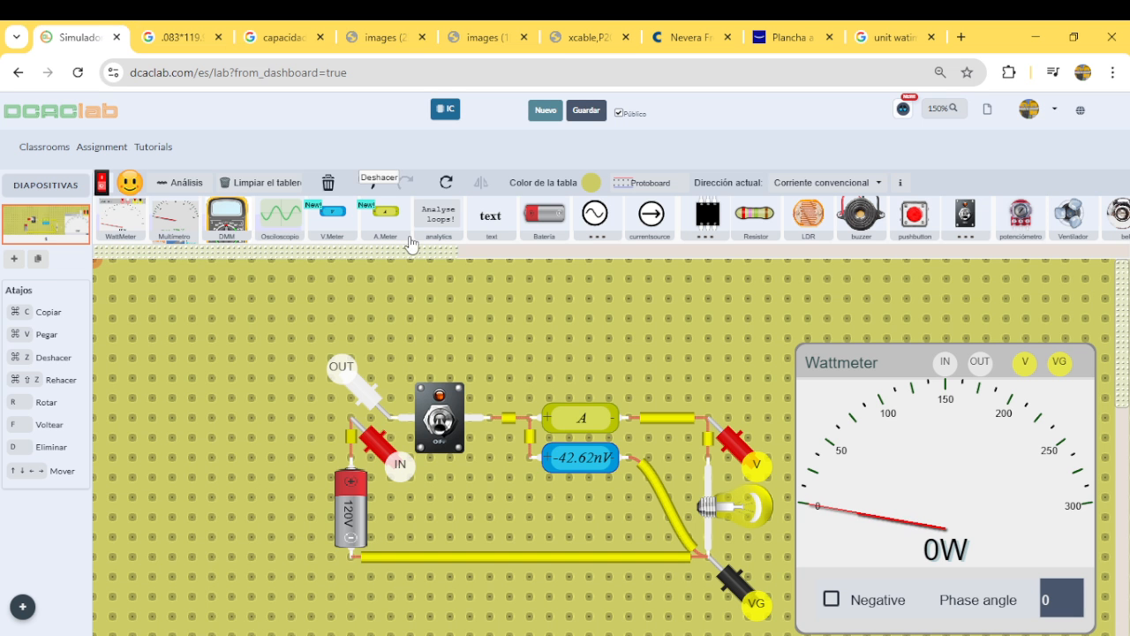
- Set the lower horizontal wire's AWG to 28 (0.08mm²) and switch the circuit on and off to test it
left_click(517, 558)
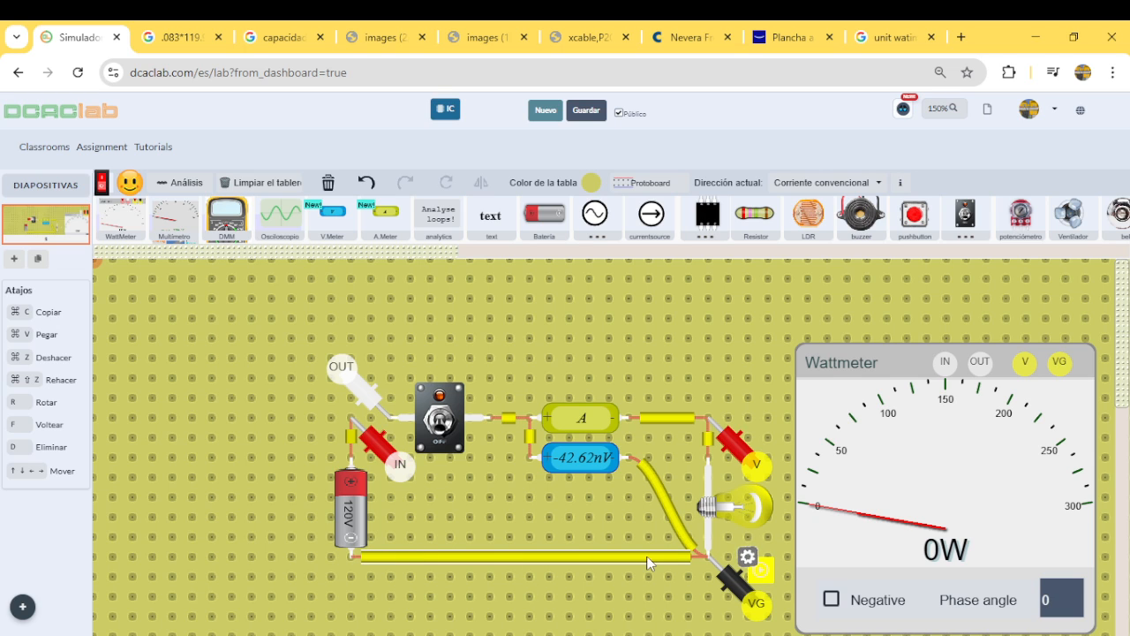
left_click(747, 557)
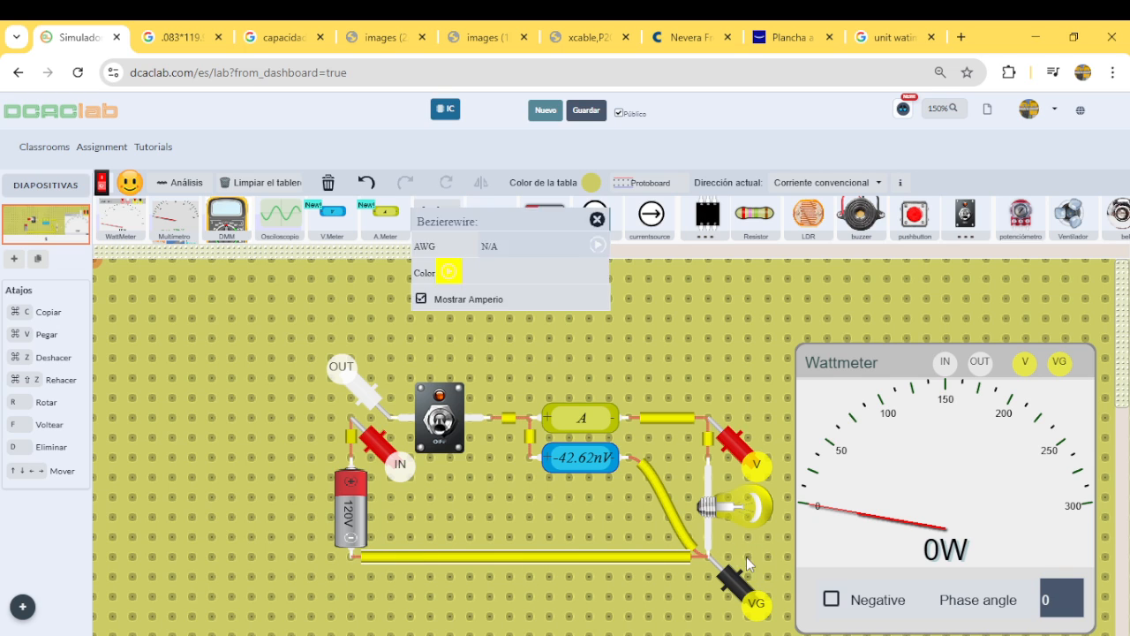
left_click(517, 246)
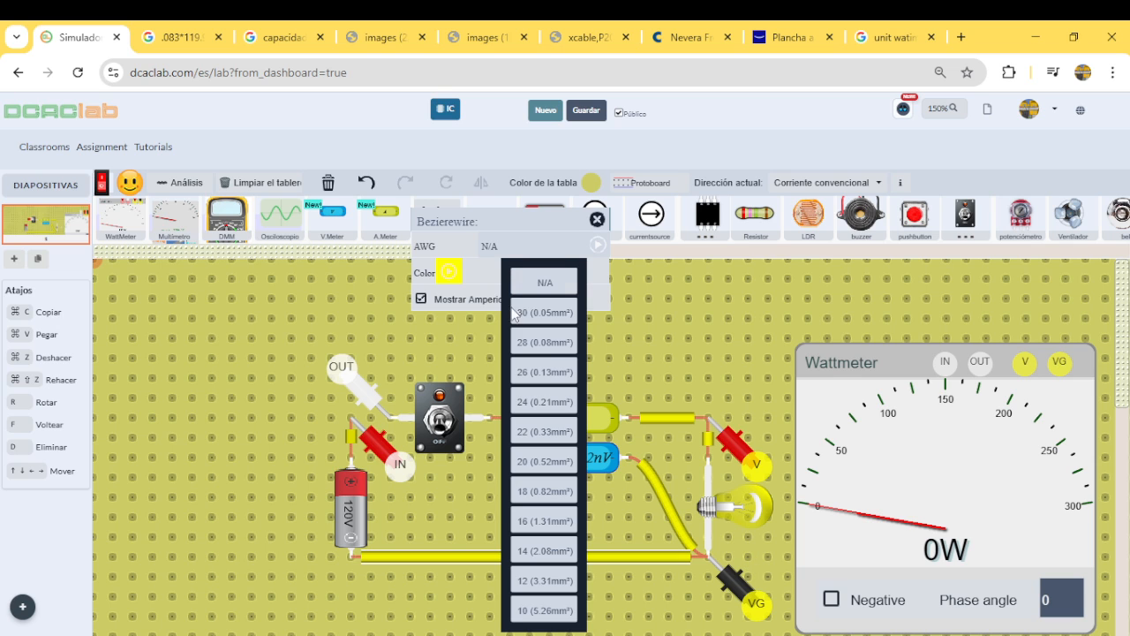
left_click(547, 347)
left_click(597, 219)
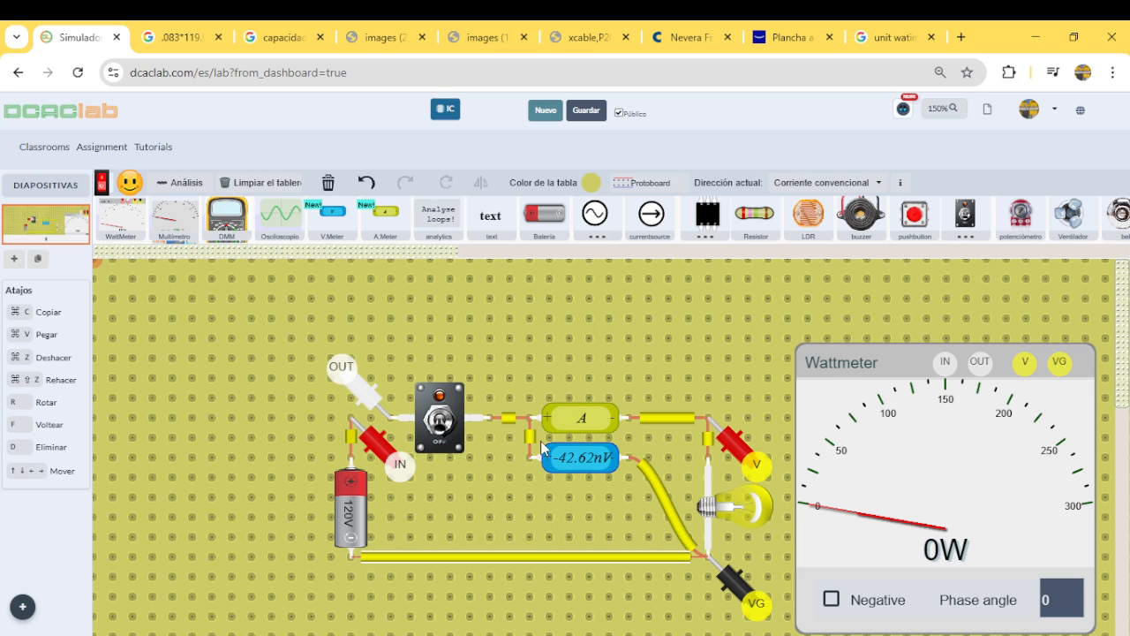
left_click(442, 432)
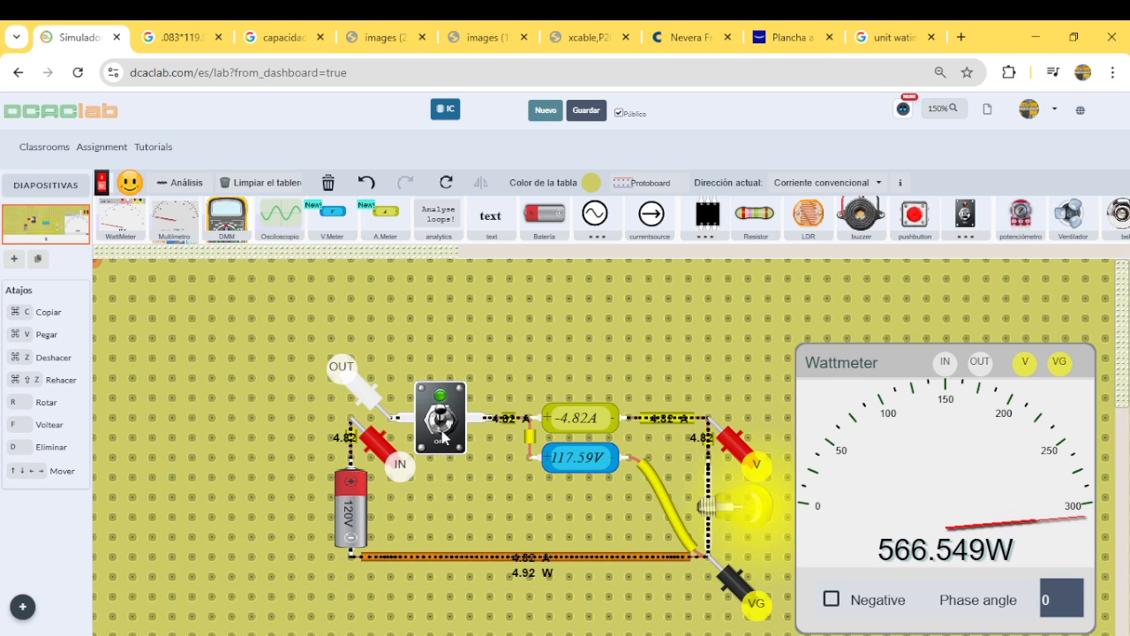
left_click(443, 432)
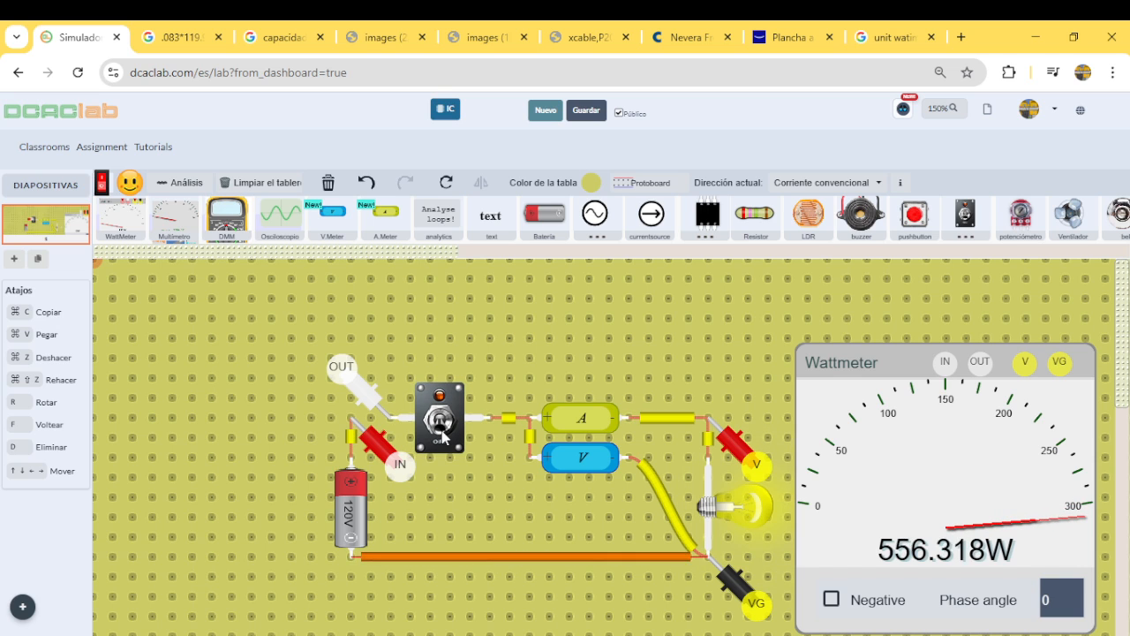
- Change the lower horizontal wire's AWG to 18 (0.82mm²) and test the circuit by switching it on and off twice
left_click(452, 554)
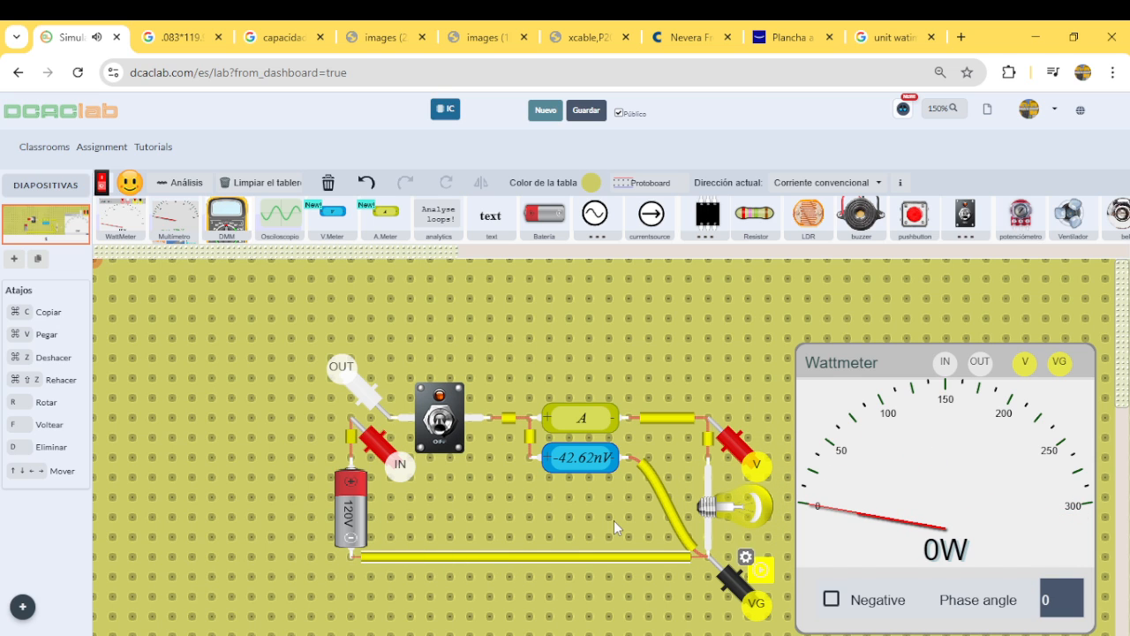
left_click(749, 558)
left_click(506, 248)
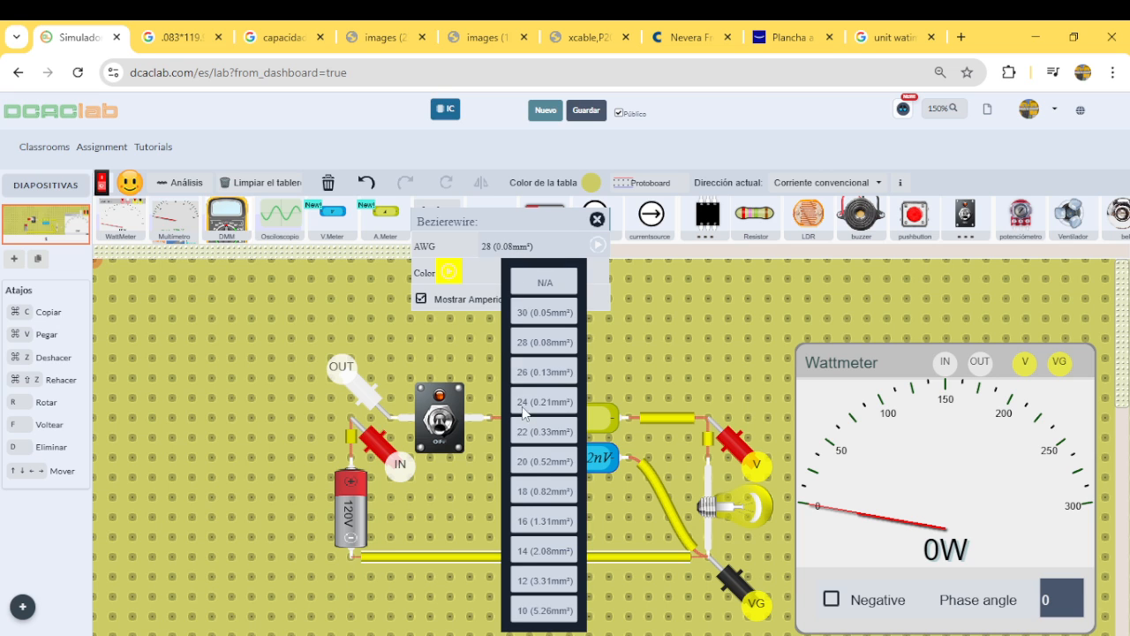
left_click(538, 485)
left_click(441, 433)
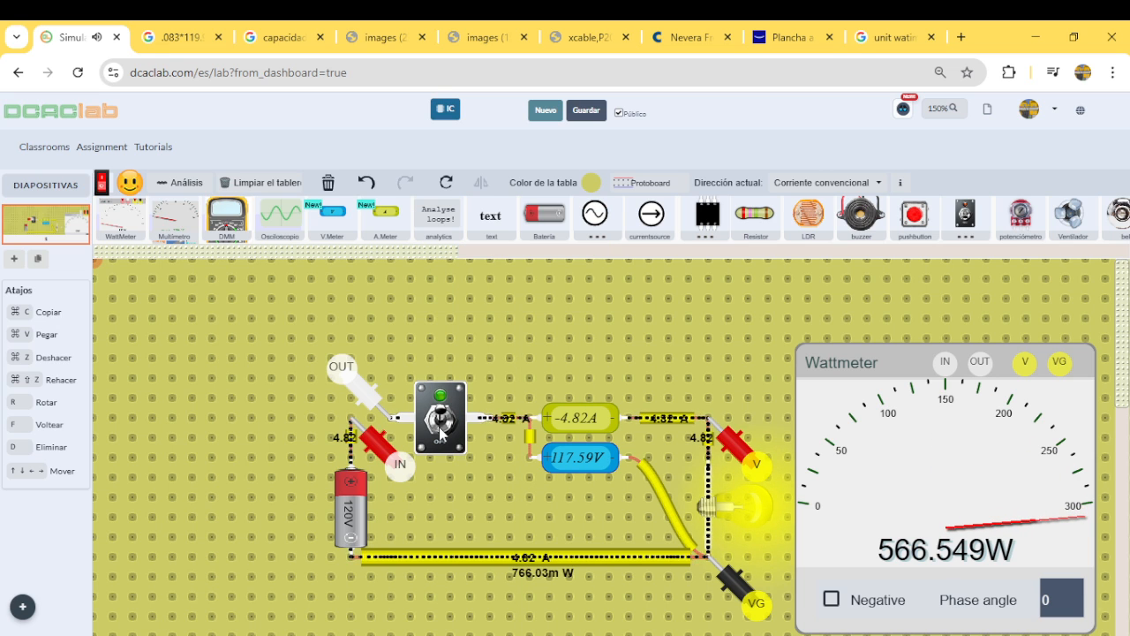
left_click(441, 432)
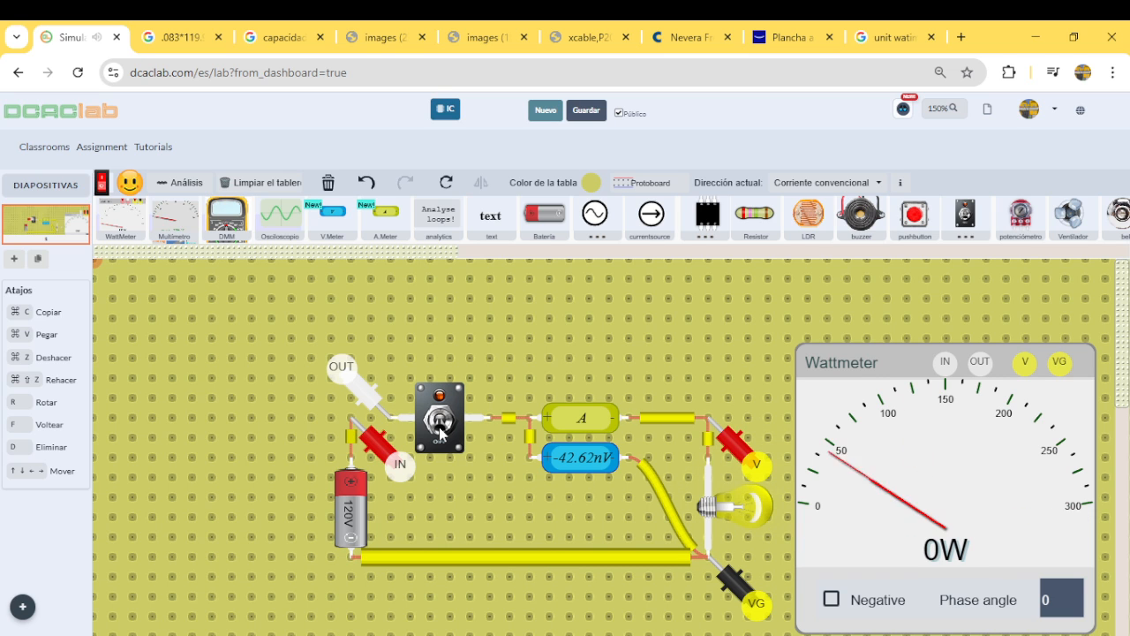
left_click(441, 432)
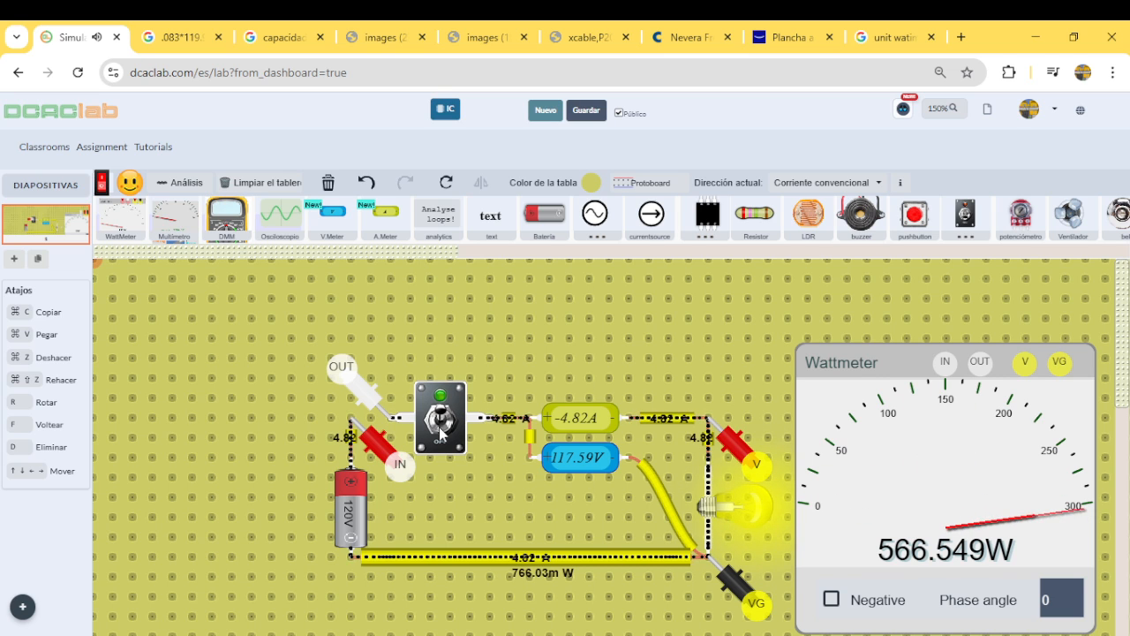
left_click(440, 433)
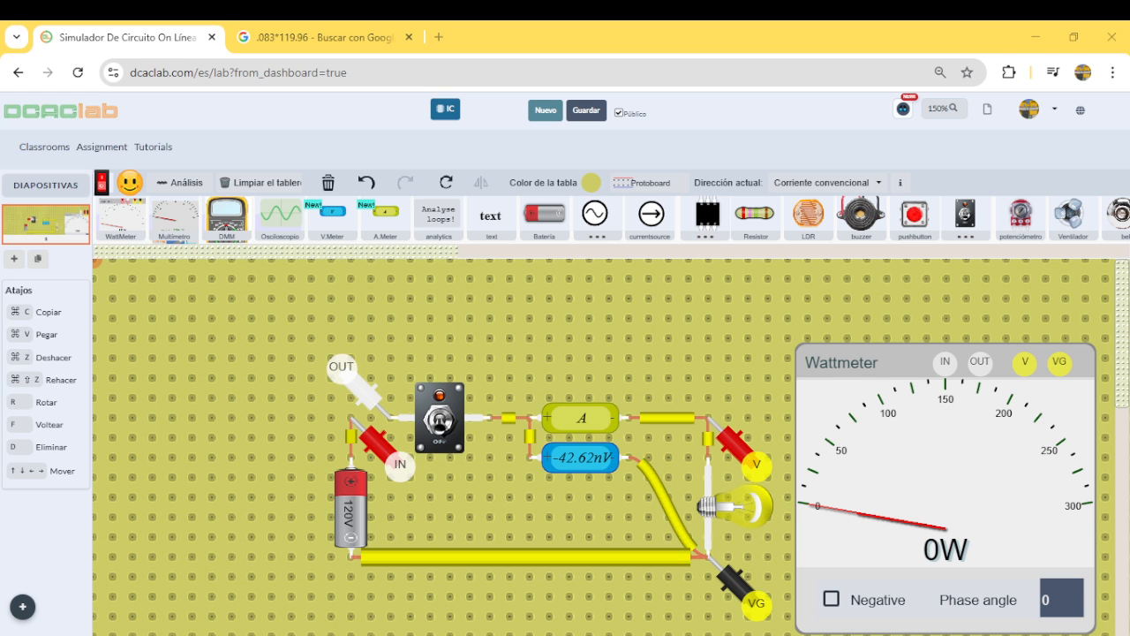
- Bring up Tecno electricas.pdf to examine the TABLERO 1 outlet circuits on page 19, and return to the DCACLab circuit
left_click_drag(0, 635, 753, 74)
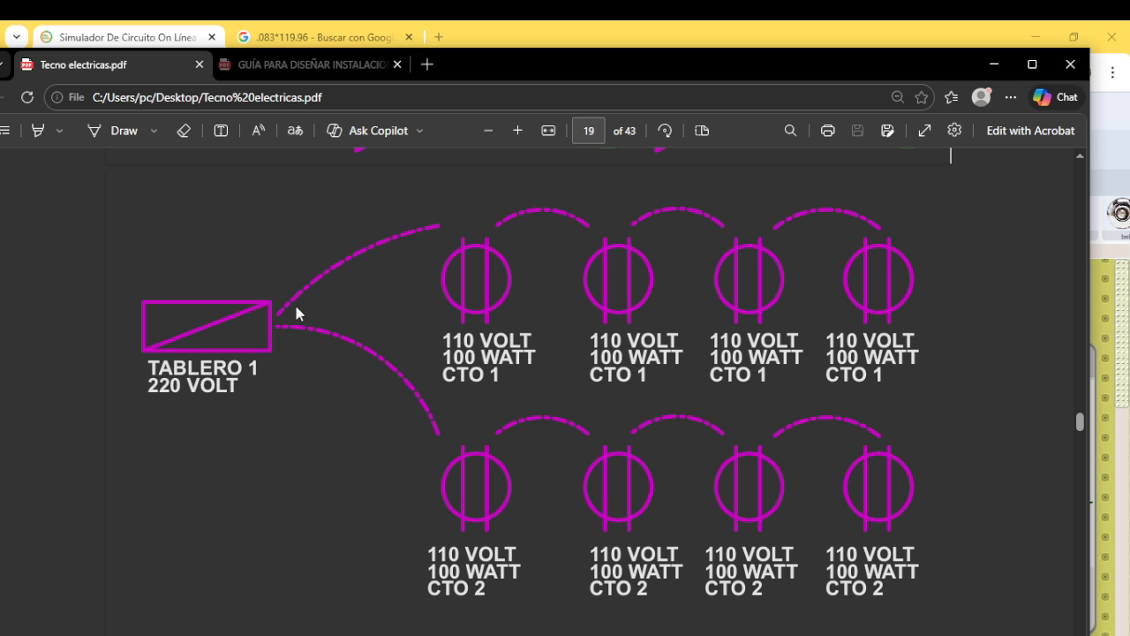
left_click_drag(546, 76, 0, 529)
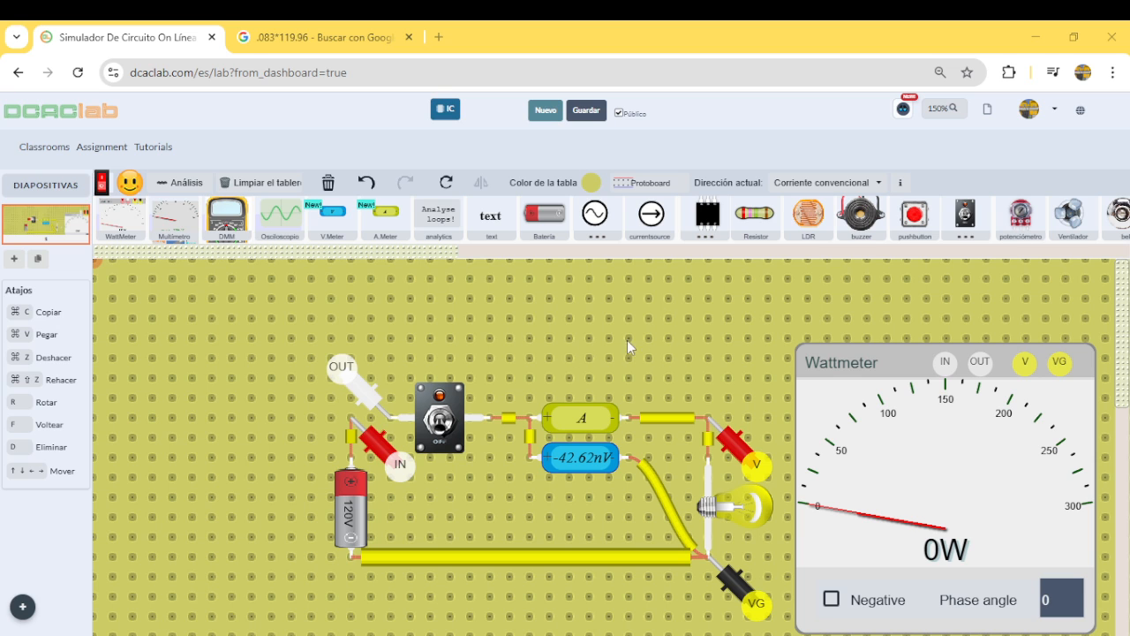
- Move the circuit and the Wattmeter apart to free space beside the bulb, and detach the red V probe from the circuit
left_click_drag(856, 352, 245, 378)
left_click_drag(369, 388, 1080, 328)
left_click_drag(442, 425, 236, 425)
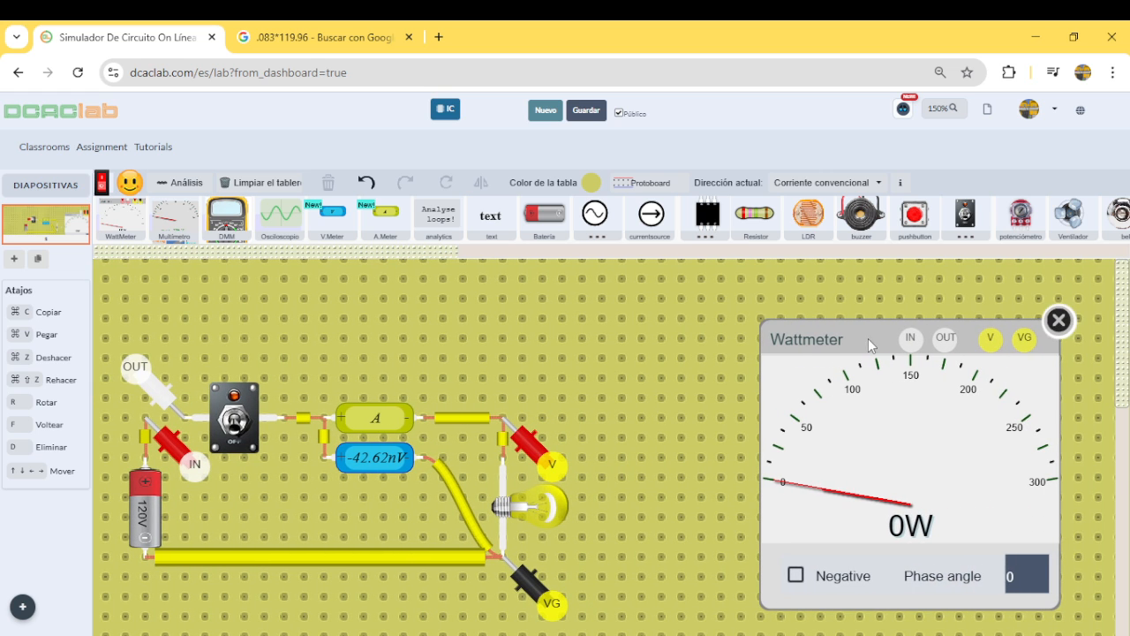
left_click_drag(868, 338, 965, 333)
left_click(527, 446)
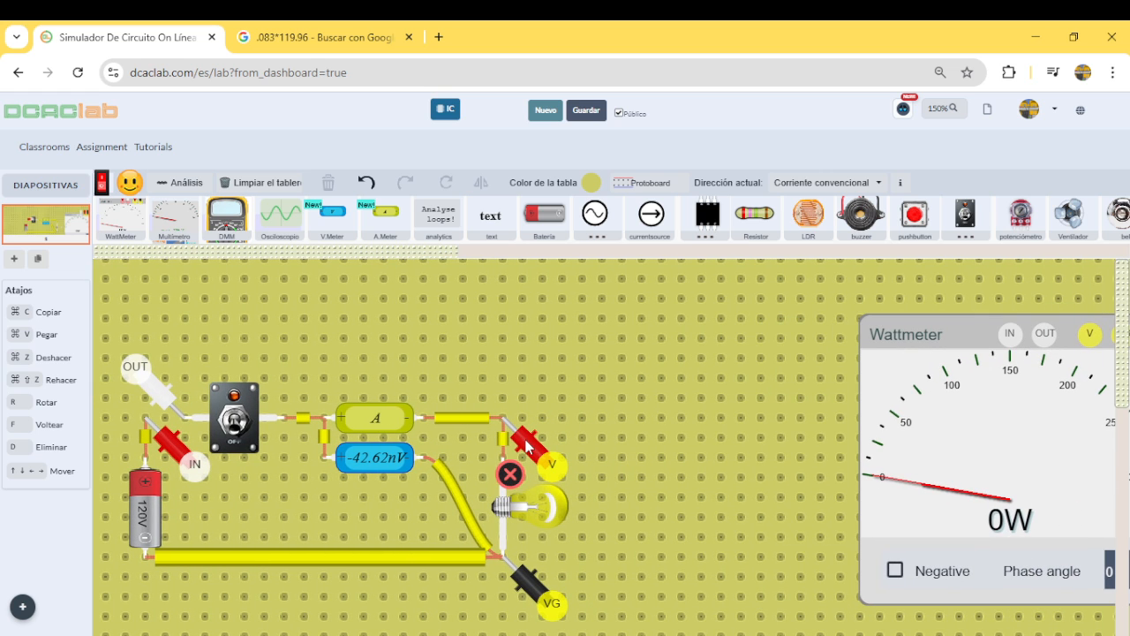
left_click_drag(527, 446, 498, 340)
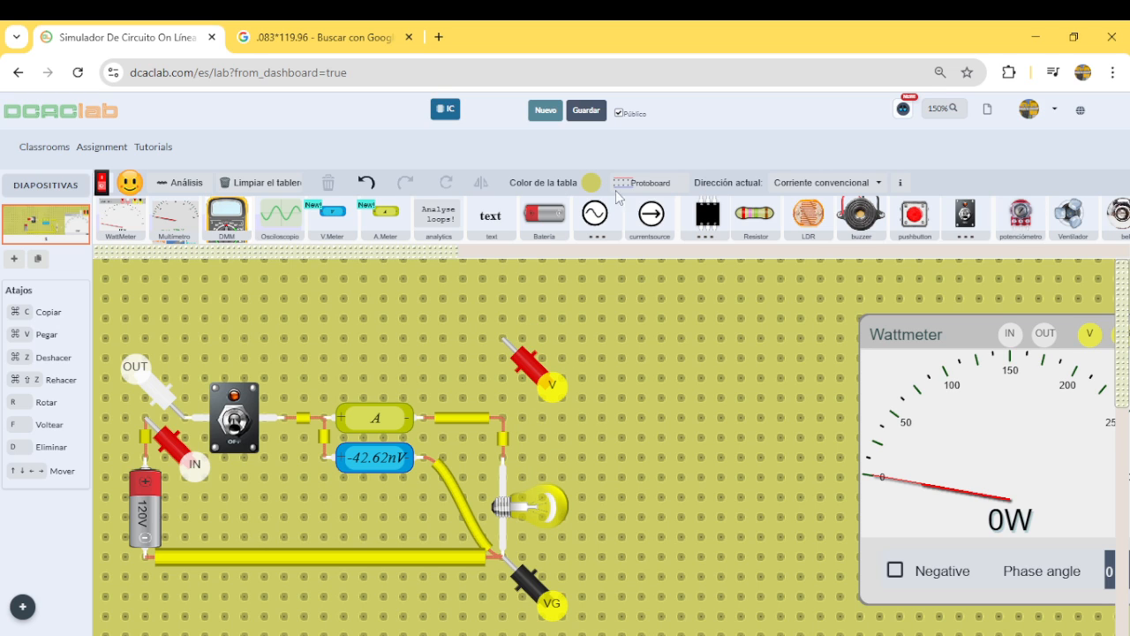
- Copy the bulb three times and line the copies up in a row beside the original
left_click(527, 510)
key("ctrl+c")
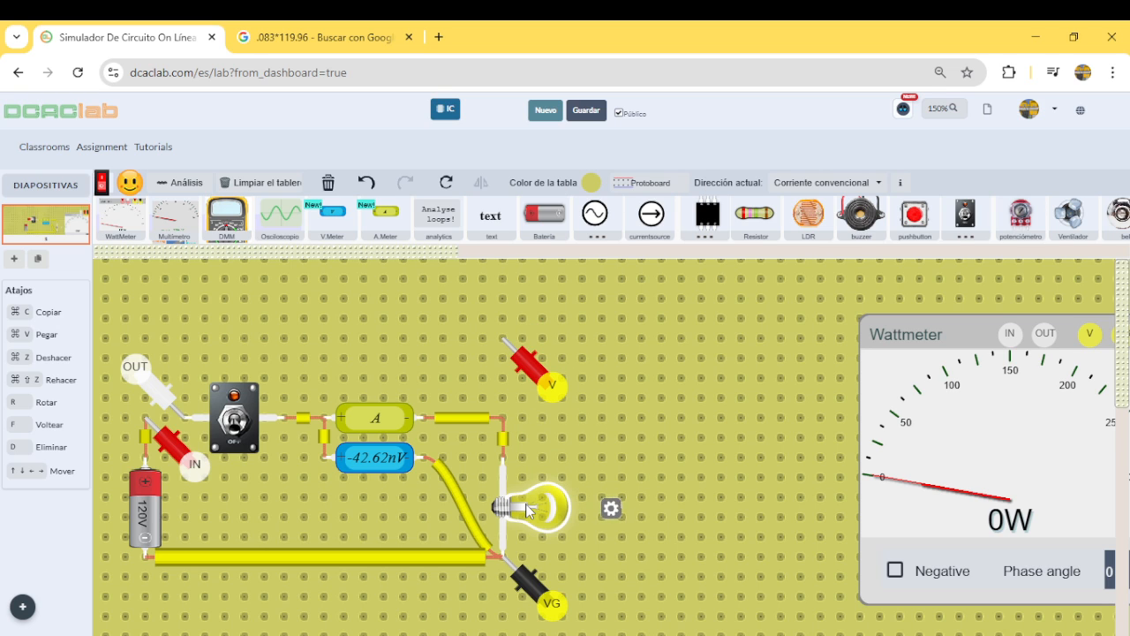
key("ctrl+v")
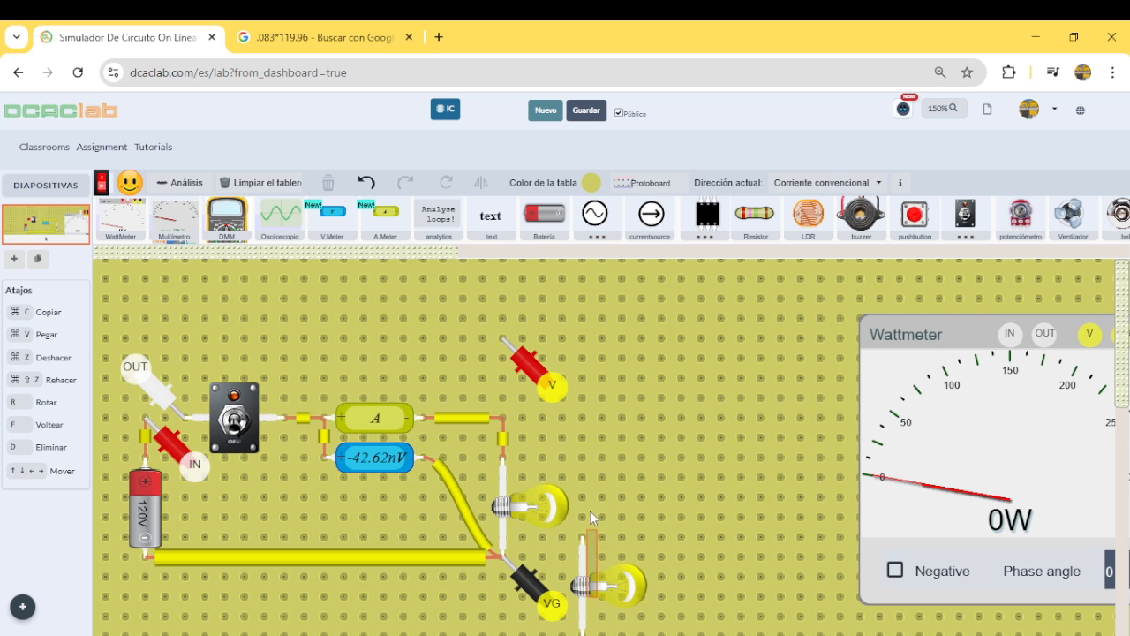
left_click_drag(585, 560, 585, 518)
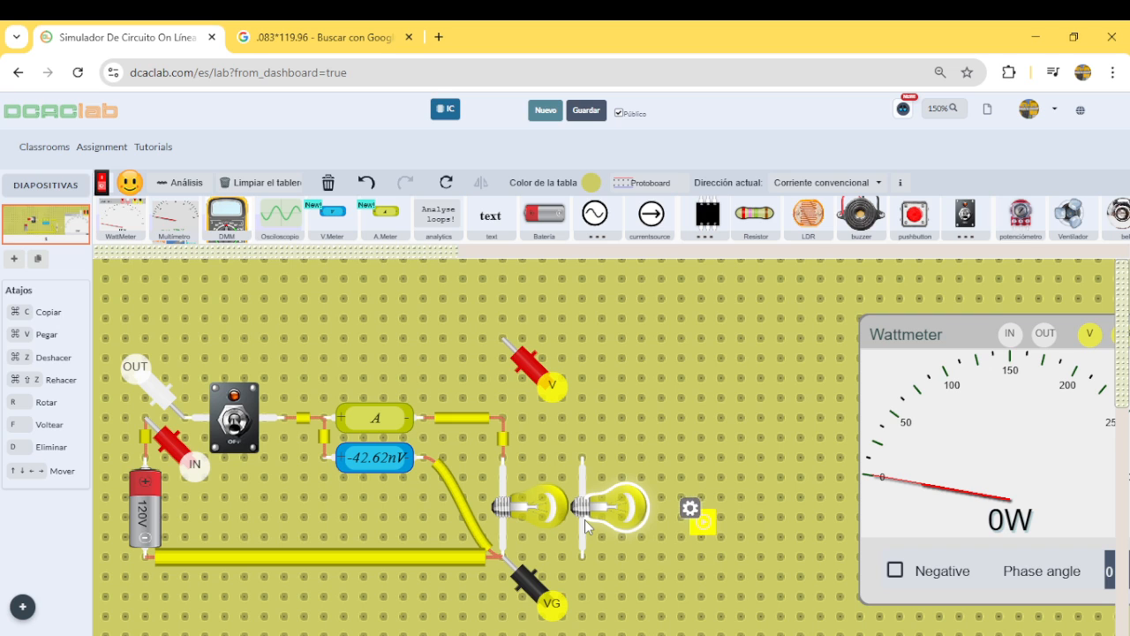
key("ctrl+v")
left_click_drag(672, 579, 669, 510)
key("ctrl+v")
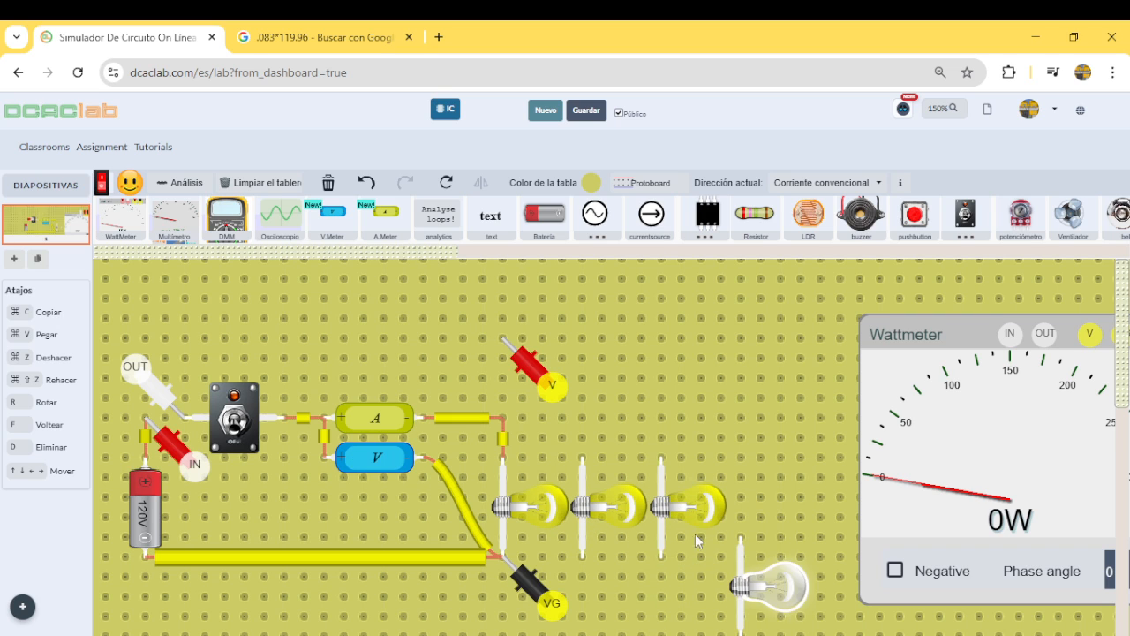
left_click_drag(740, 587, 739, 519)
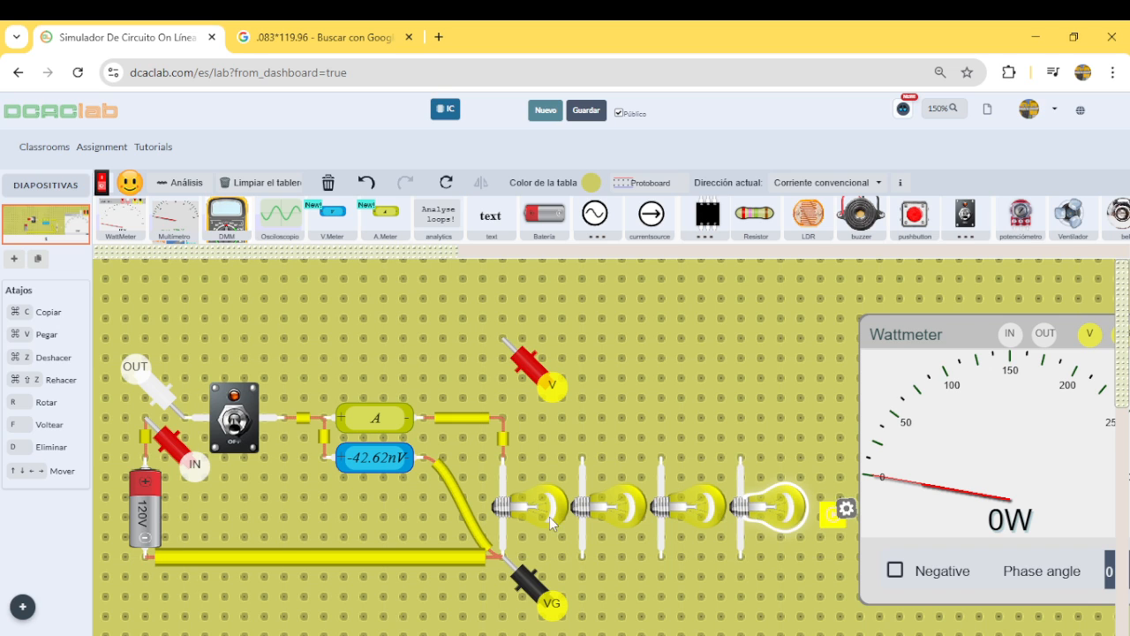
- Check the first bulb's voltage, wattage and current properties
left_click(545, 515)
left_click(606, 510)
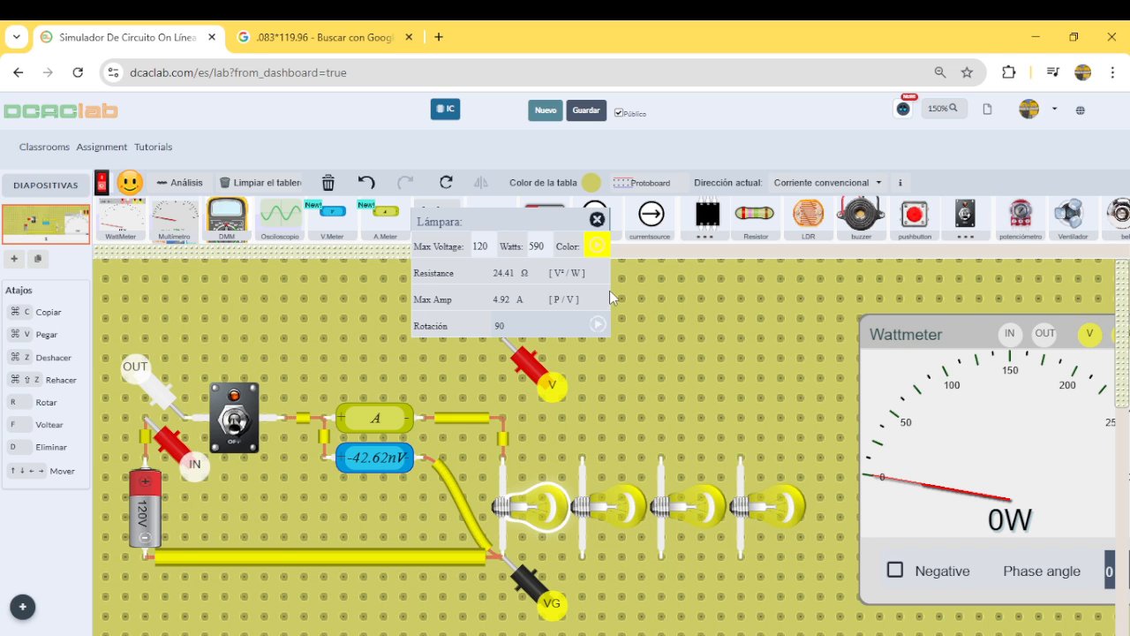
left_click(597, 220)
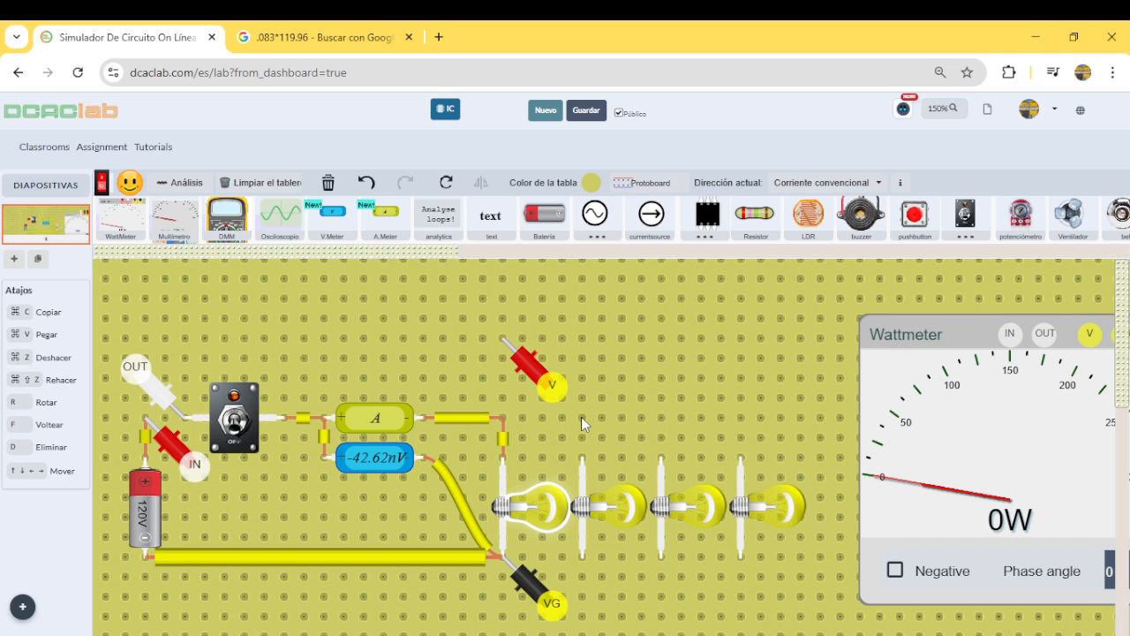
- Wire the three new bulbs in parallel with the first one along the upper and lower lines
left_click_drag(581, 450, 583, 420)
left_click_drag(662, 458, 659, 413)
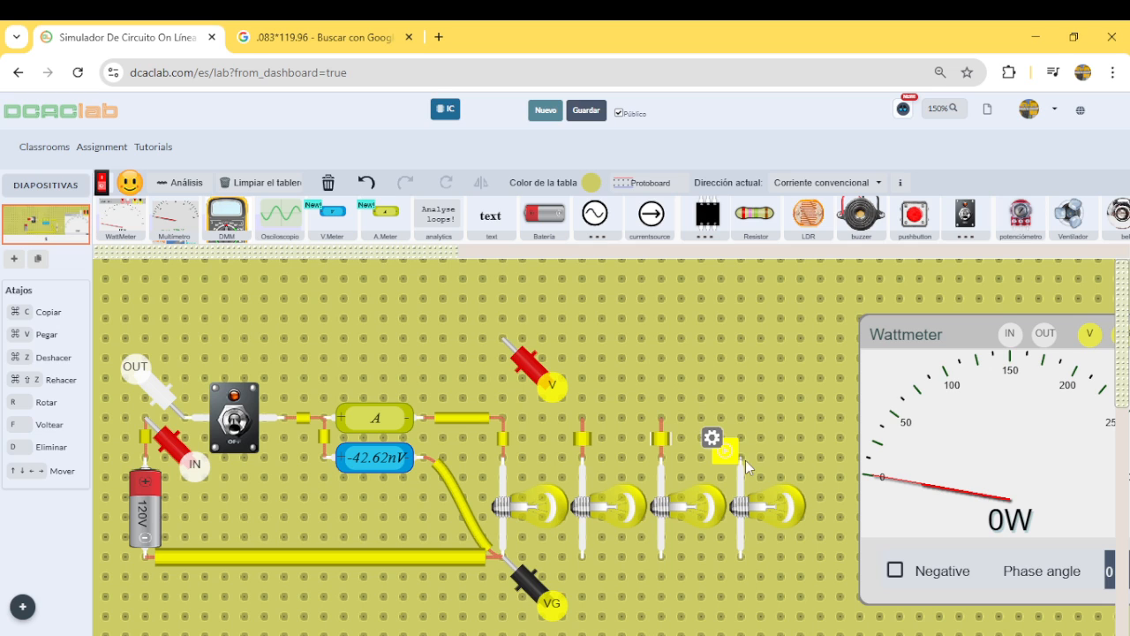
left_click_drag(743, 458, 747, 424)
left_click_drag(740, 557, 513, 562)
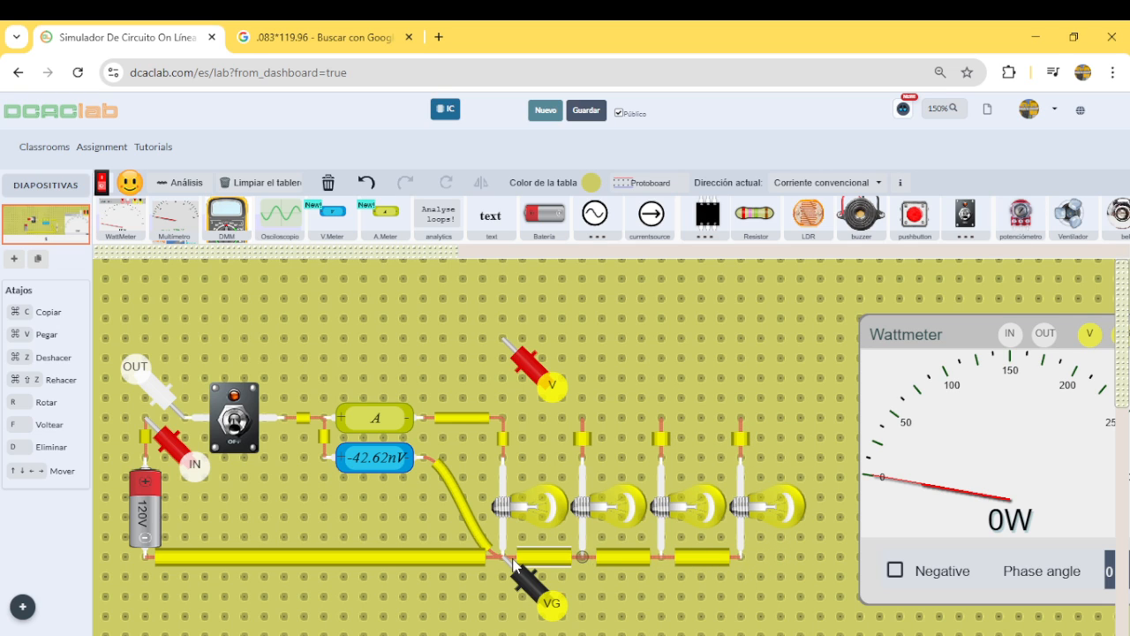
left_click_drag(501, 416, 740, 417)
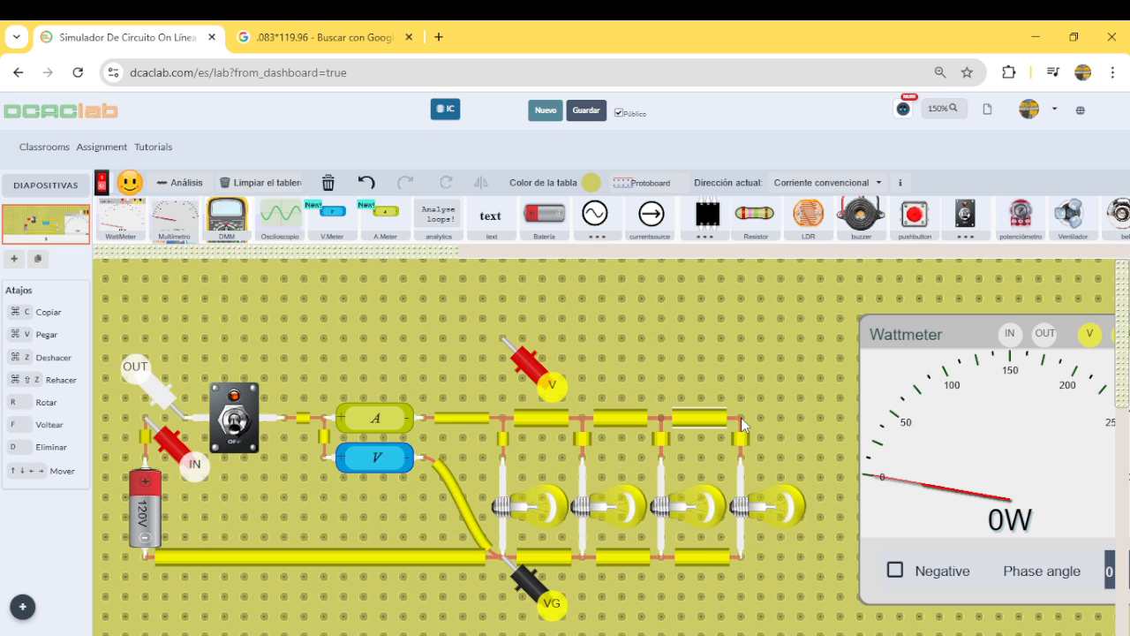
- Connect the Wattmeter's red V probe to the upper node of the fourth bulb, removing the stray wire drawn from the probe
left_click_drag(507, 340, 512, 431)
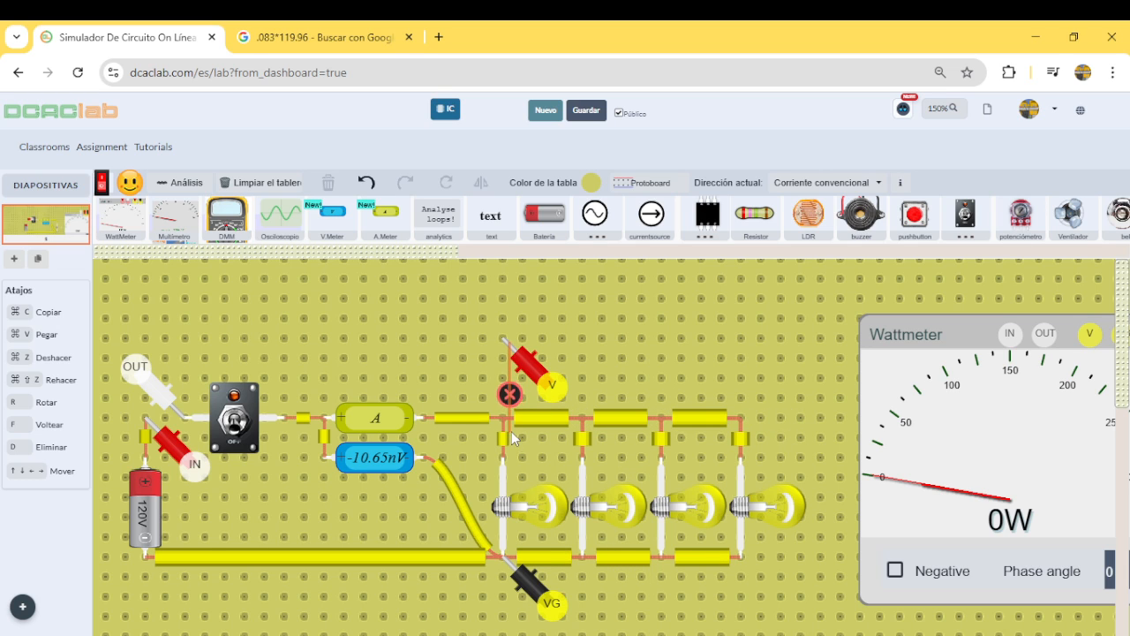
left_click(510, 394)
left_click_drag(538, 370, 754, 421)
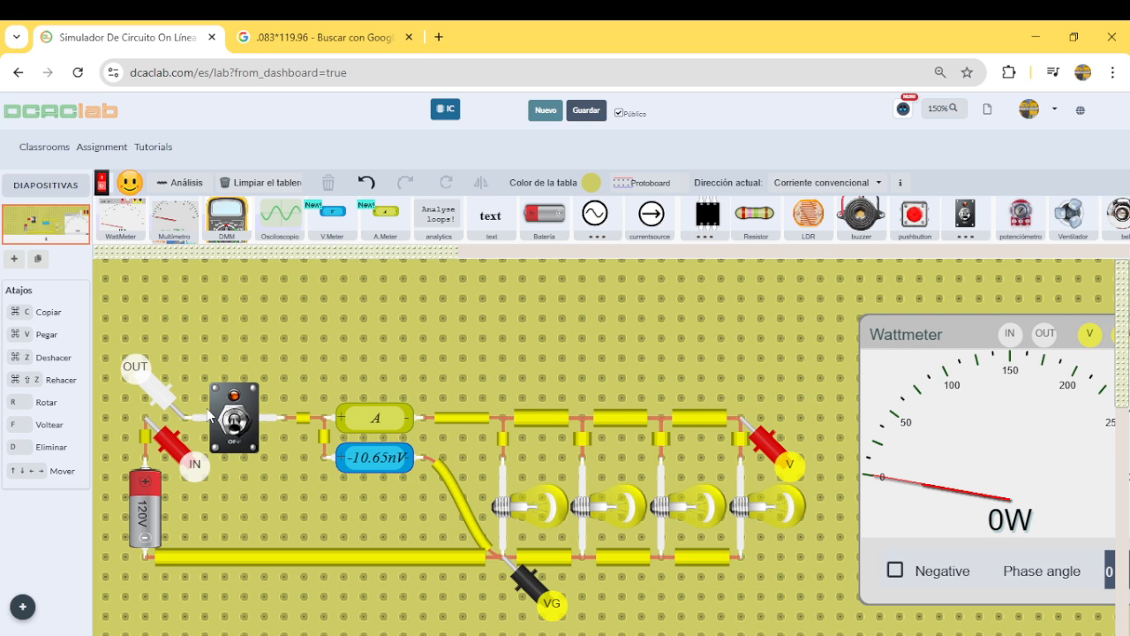
- Switch the four-bulb circuit on and off twice to check its current and power, and examine the upper and lower wires
left_click(235, 423)
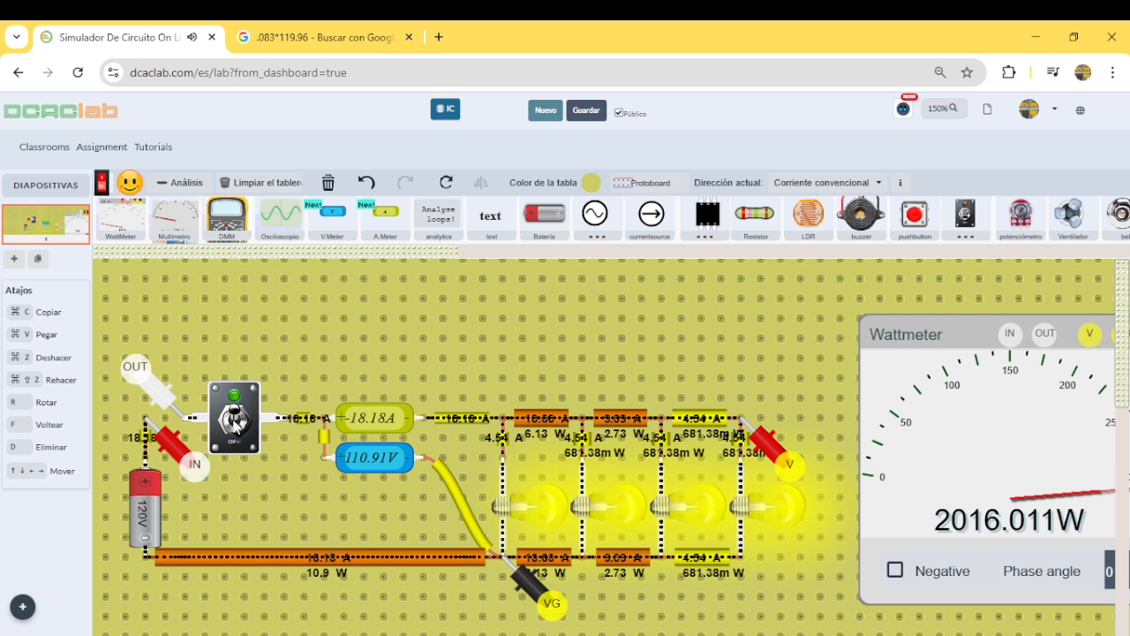
left_click(235, 423)
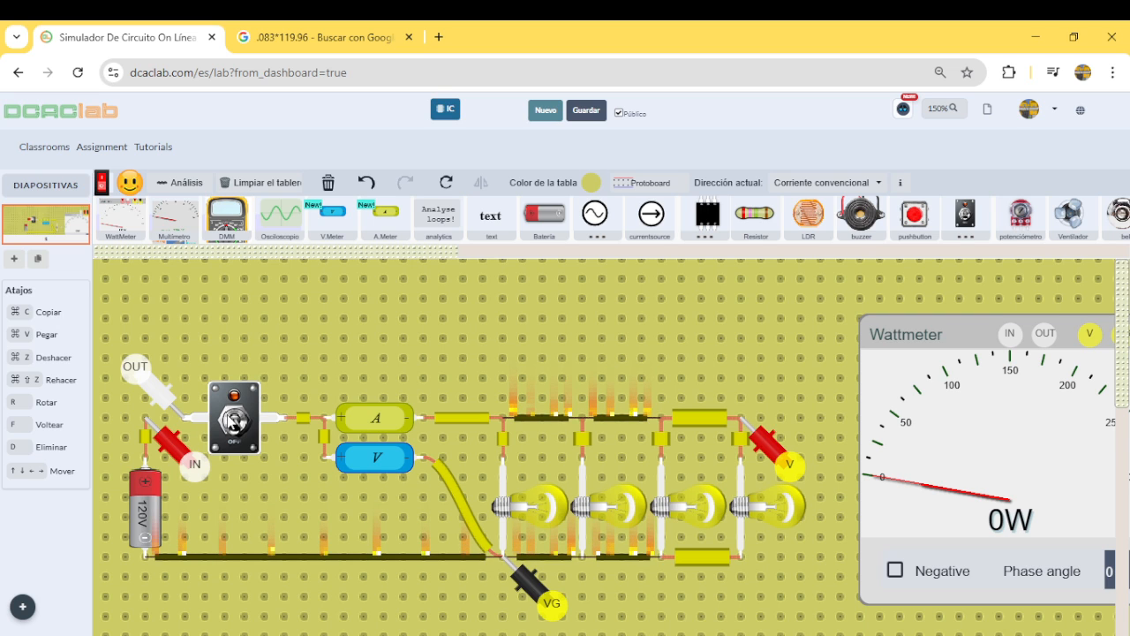
left_click(229, 420)
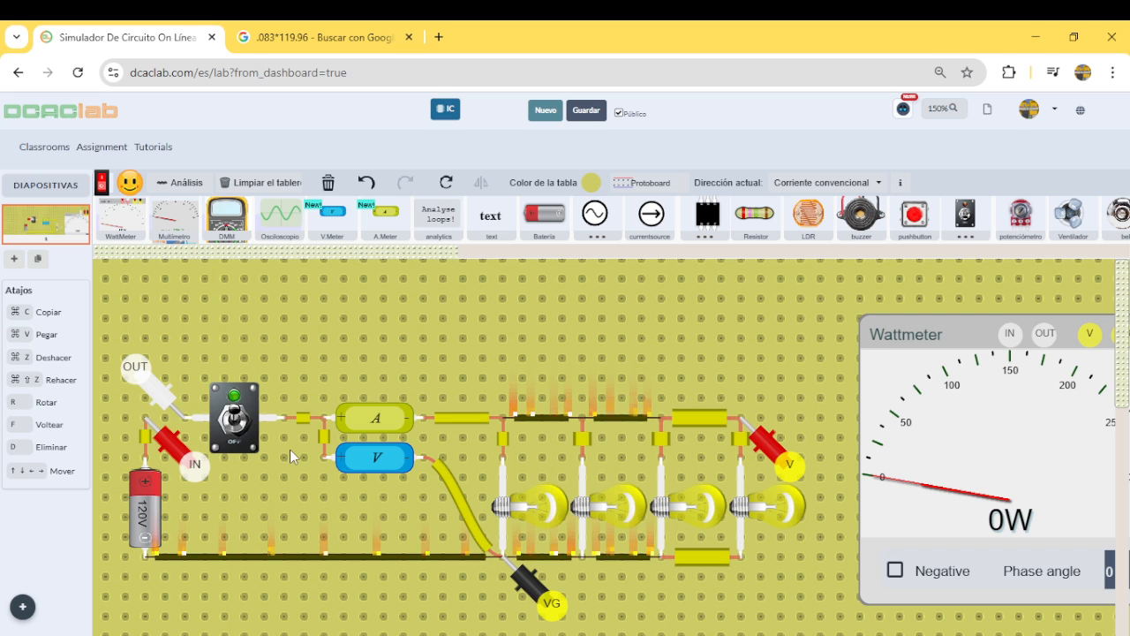
left_click(231, 417)
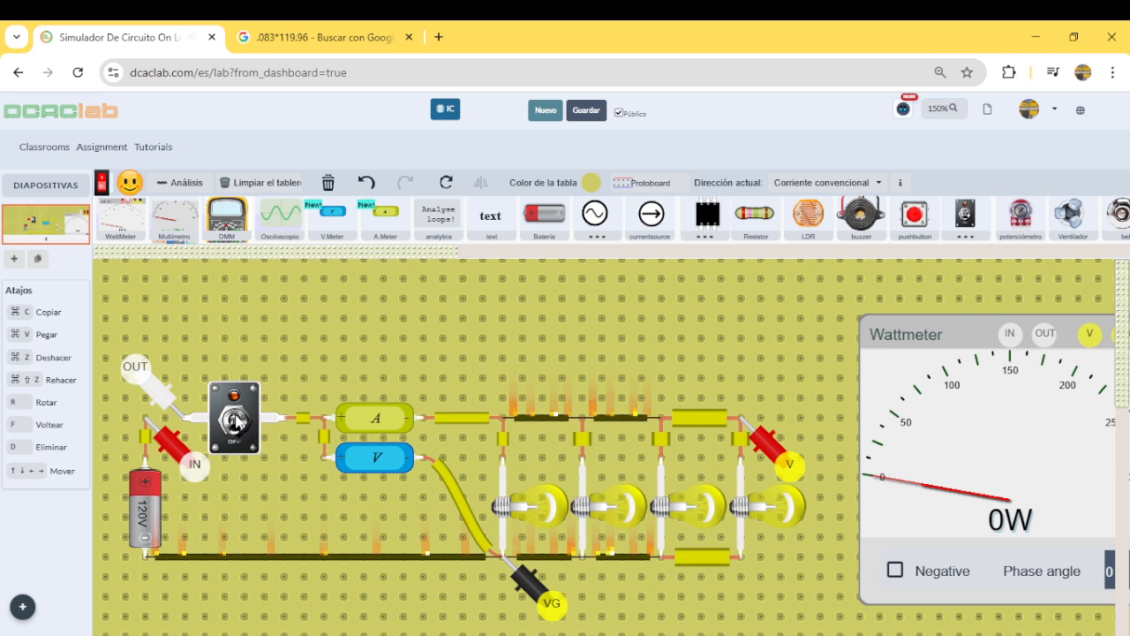
left_click(563, 418)
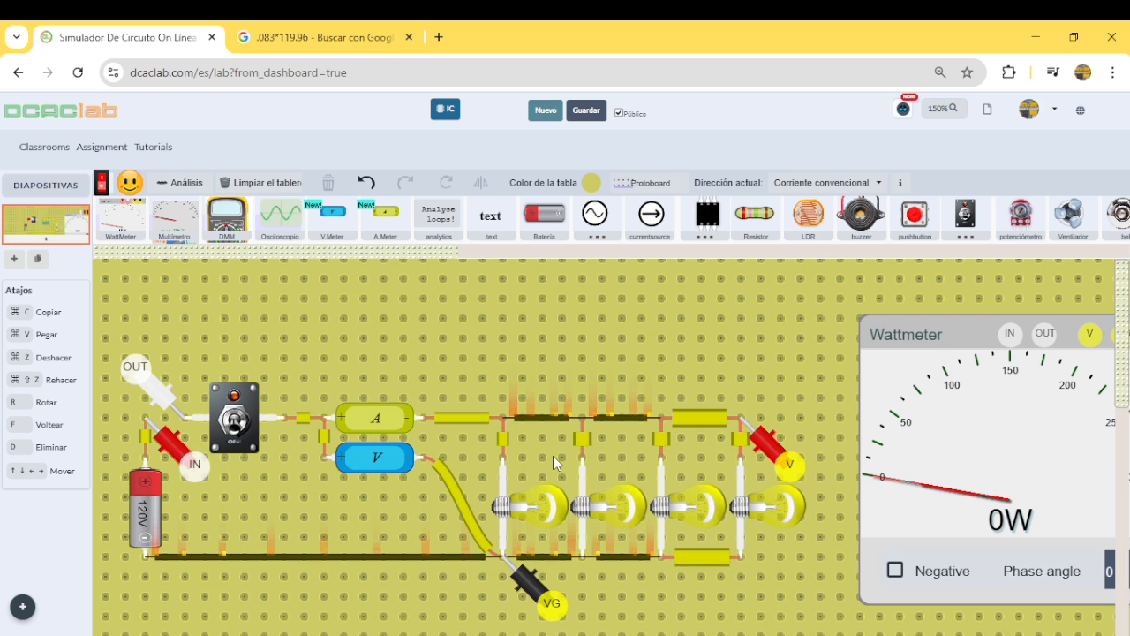
left_click(387, 558)
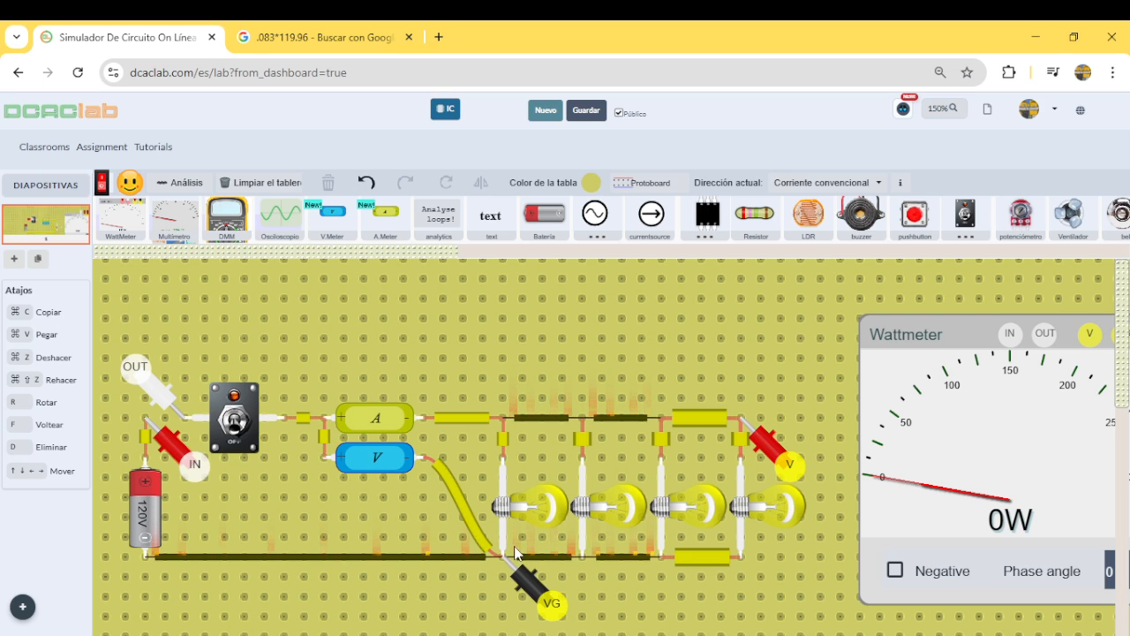
- Repair the burnt wires between the second and third bulbs on the upper and lower lines
left_click(551, 559)
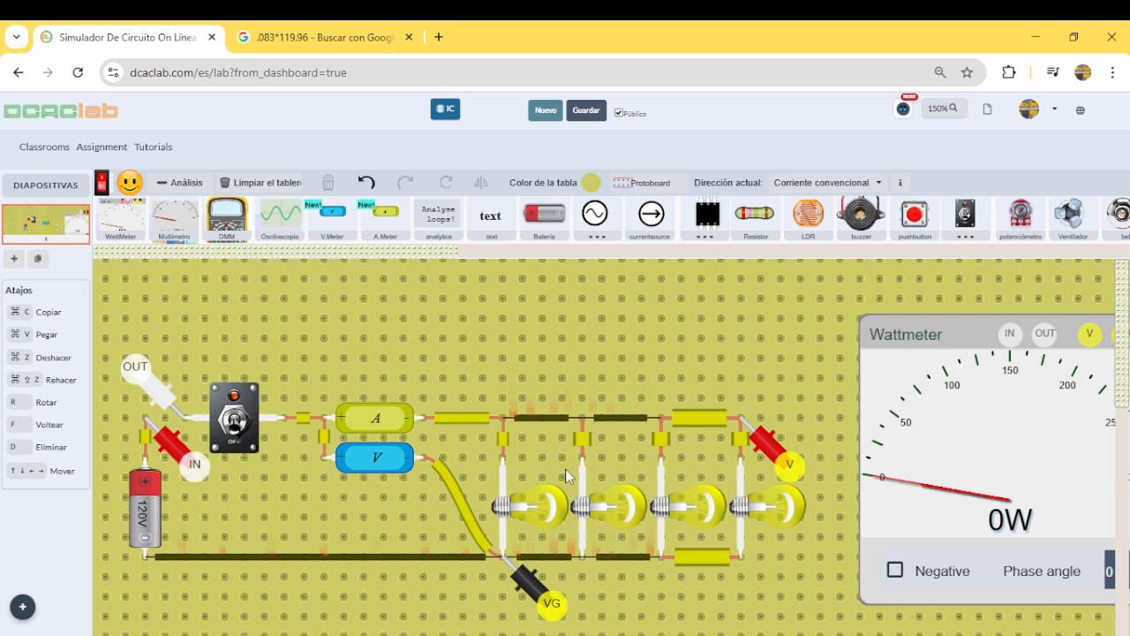
left_click(624, 556)
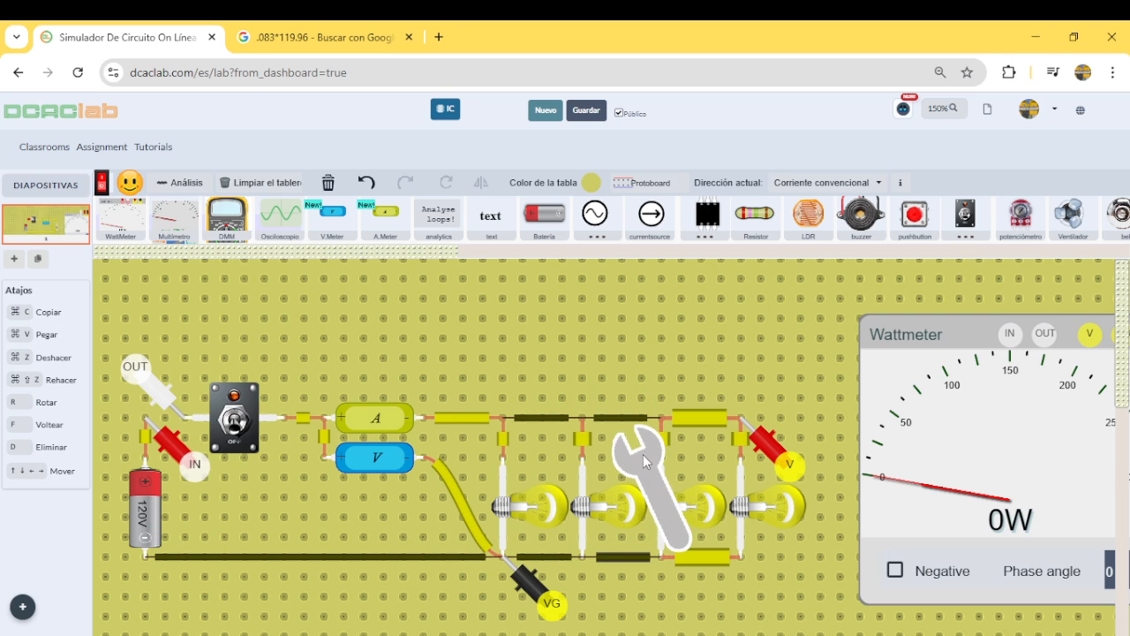
left_click(625, 419)
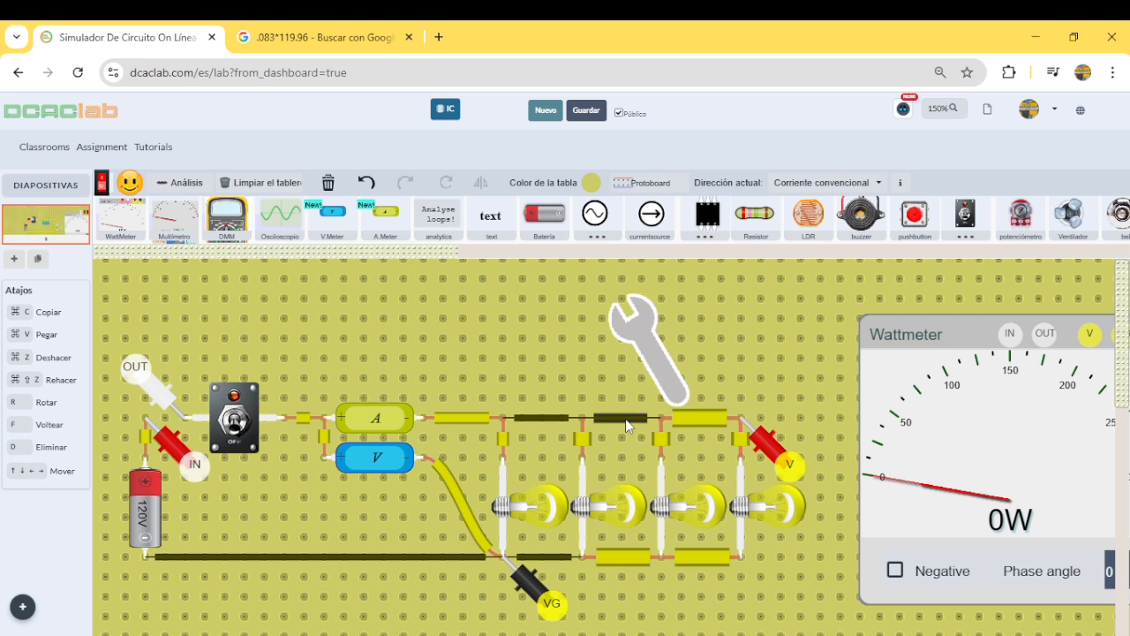
left_click(542, 419)
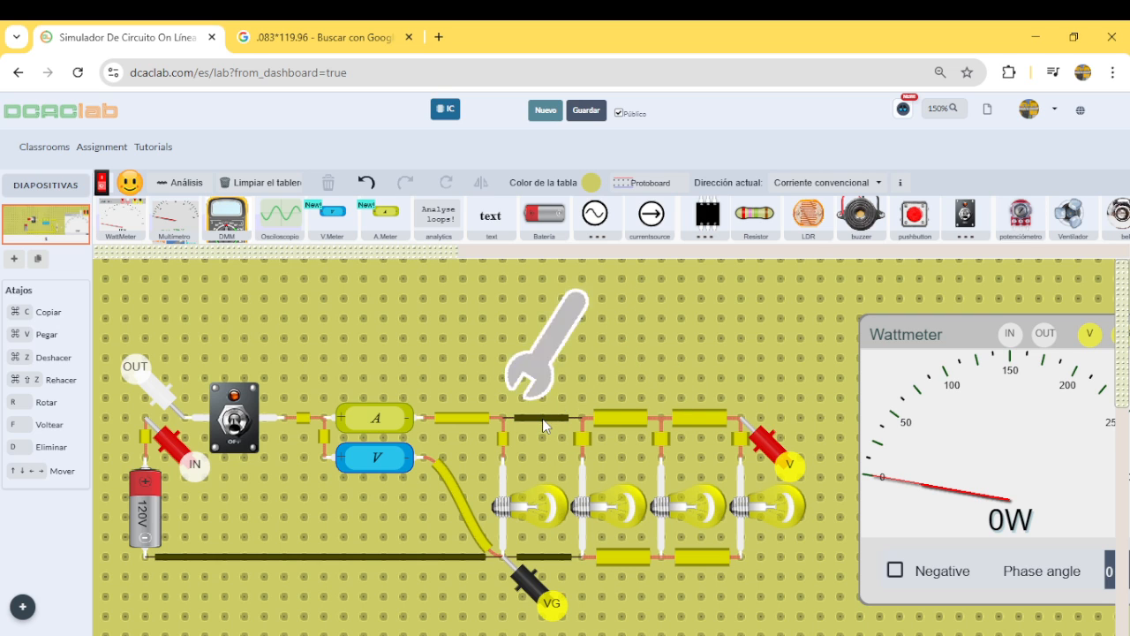
left_click(529, 557)
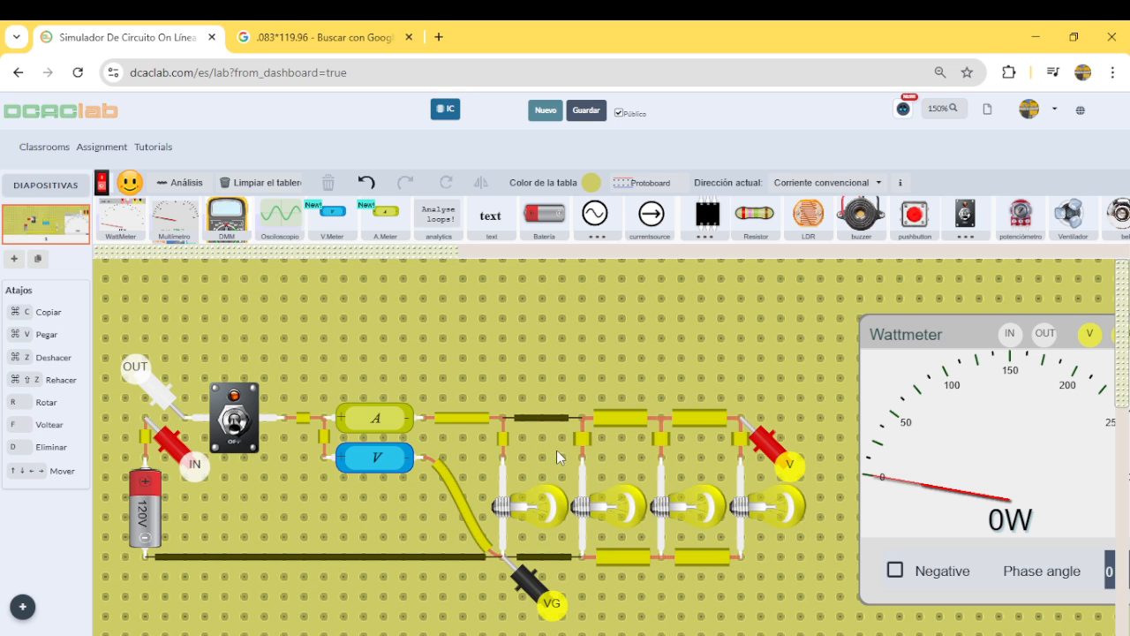
- Delete the burnt upper wire between the first and second bulbs and repair the two remaining burnt lower wires
left_click(556, 419)
left_click(548, 420)
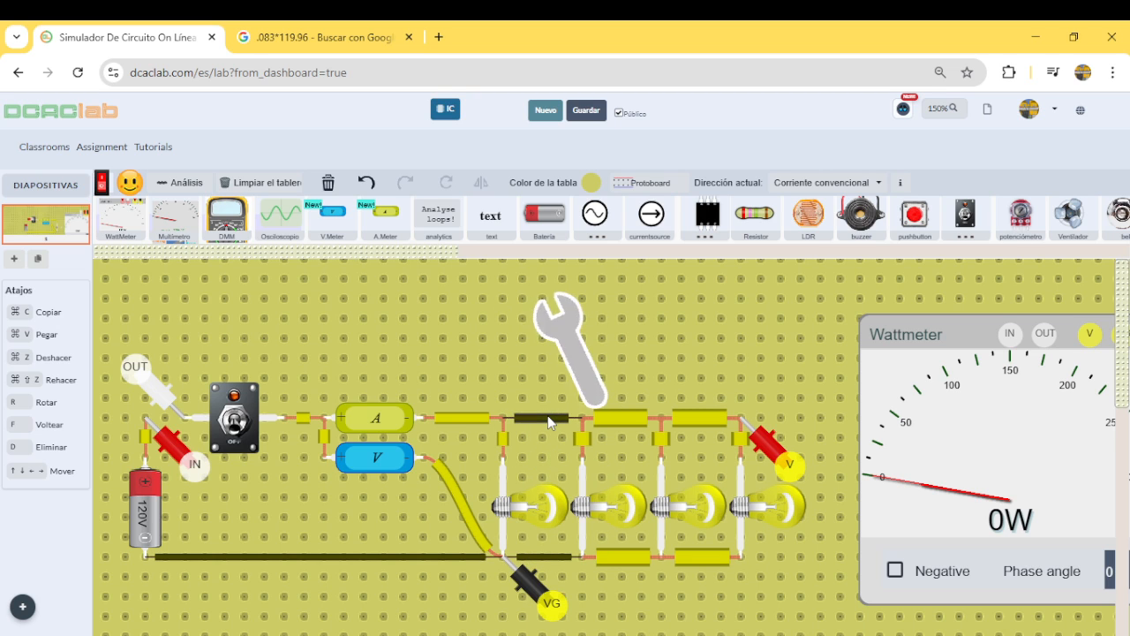
key("d")
left_click(444, 558)
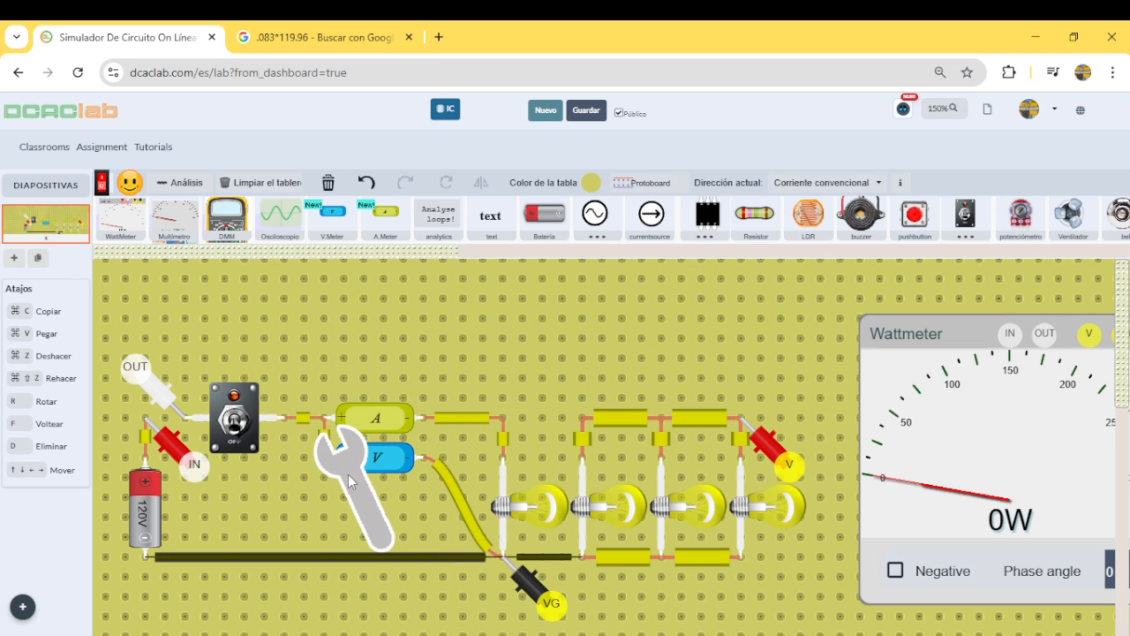
left_click(547, 558)
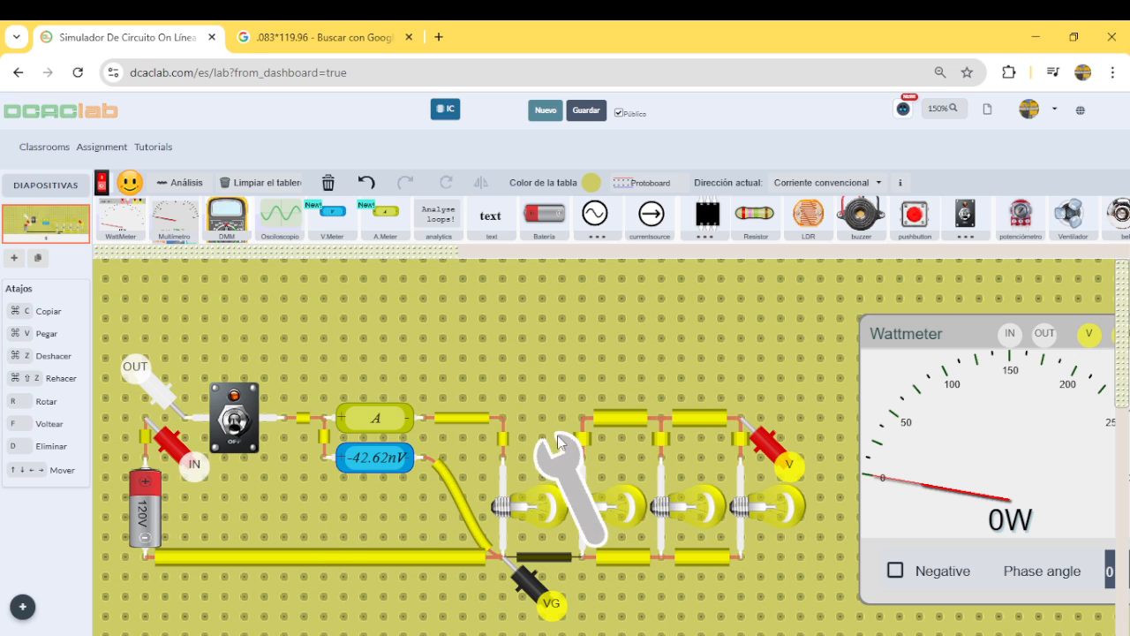
- Set the first bulb's power to 20 watts
left_click(538, 500)
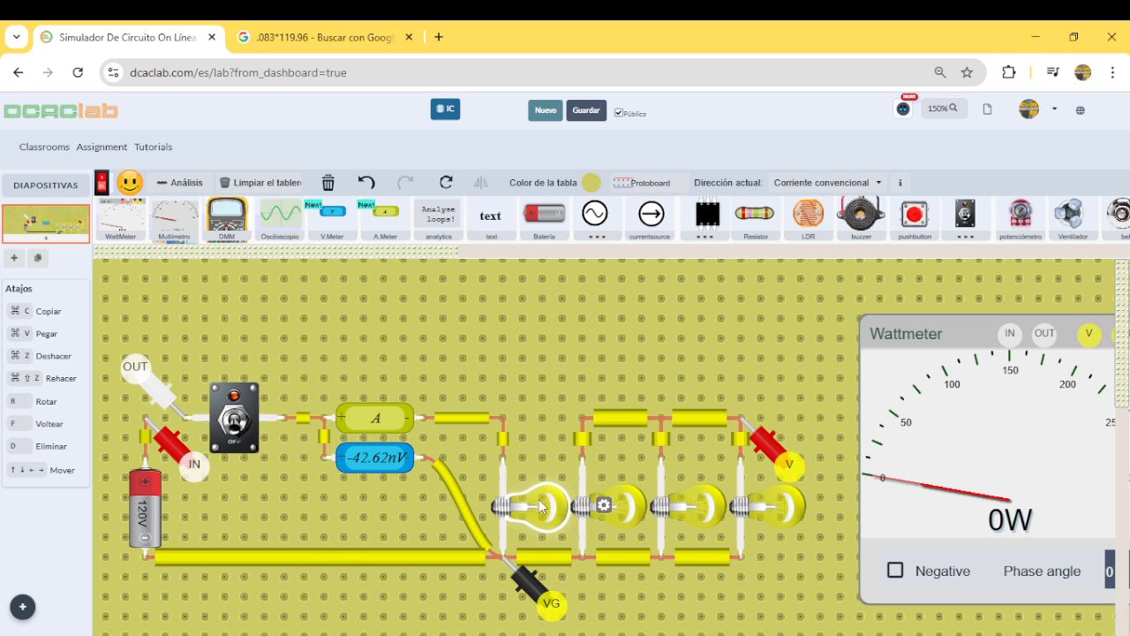
left_click(612, 509)
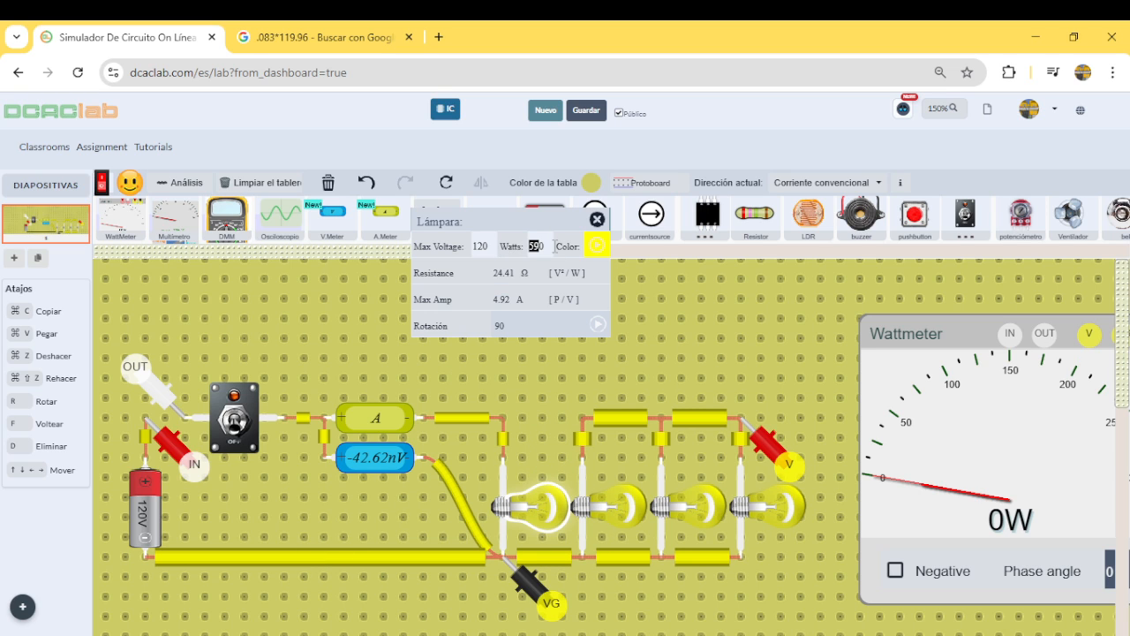
type("10")
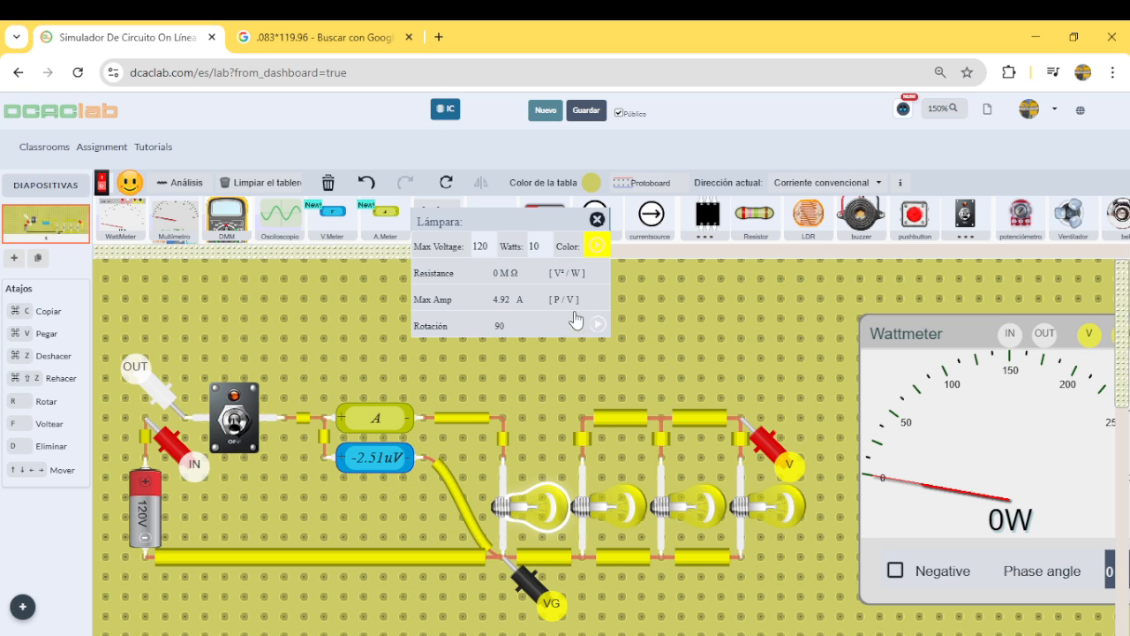
key("BackSpace")
type("6")
left_click(702, 311)
- Set the power of the second, third and fourth bulbs to 20 watts each
left_click(624, 500)
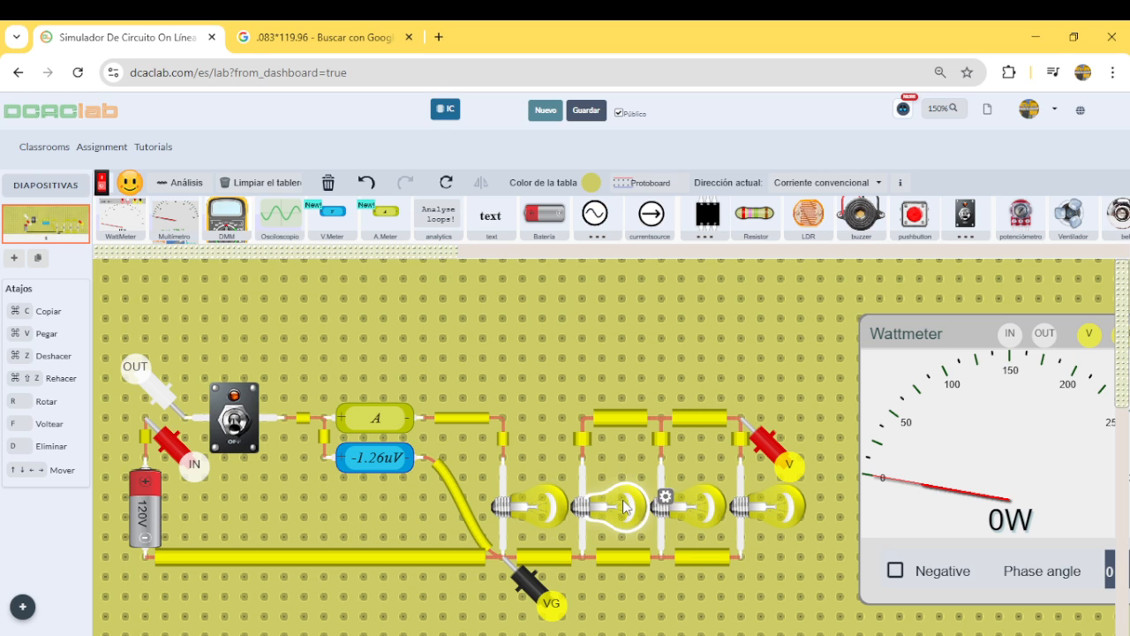
left_click(687, 507)
double_click(554, 246)
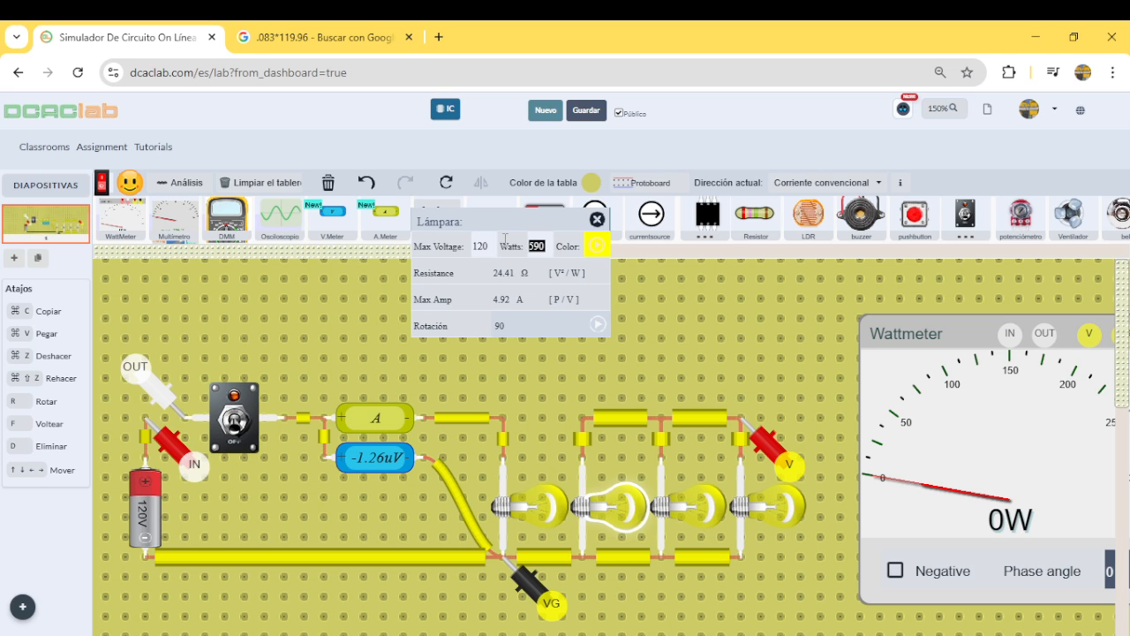
type("590")
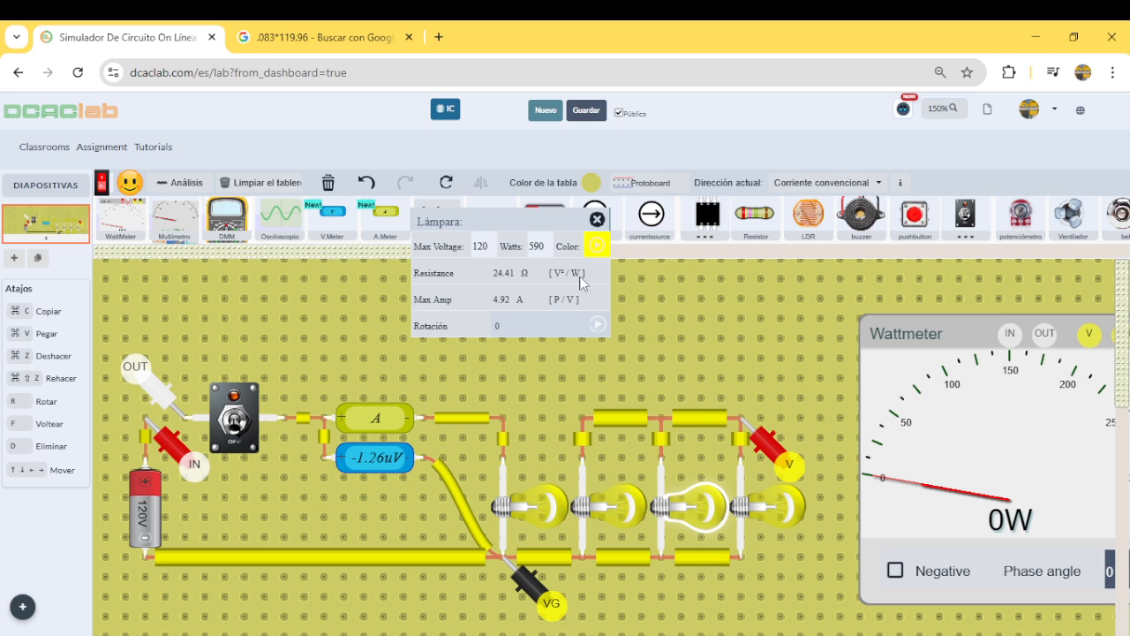
left_click(794, 516)
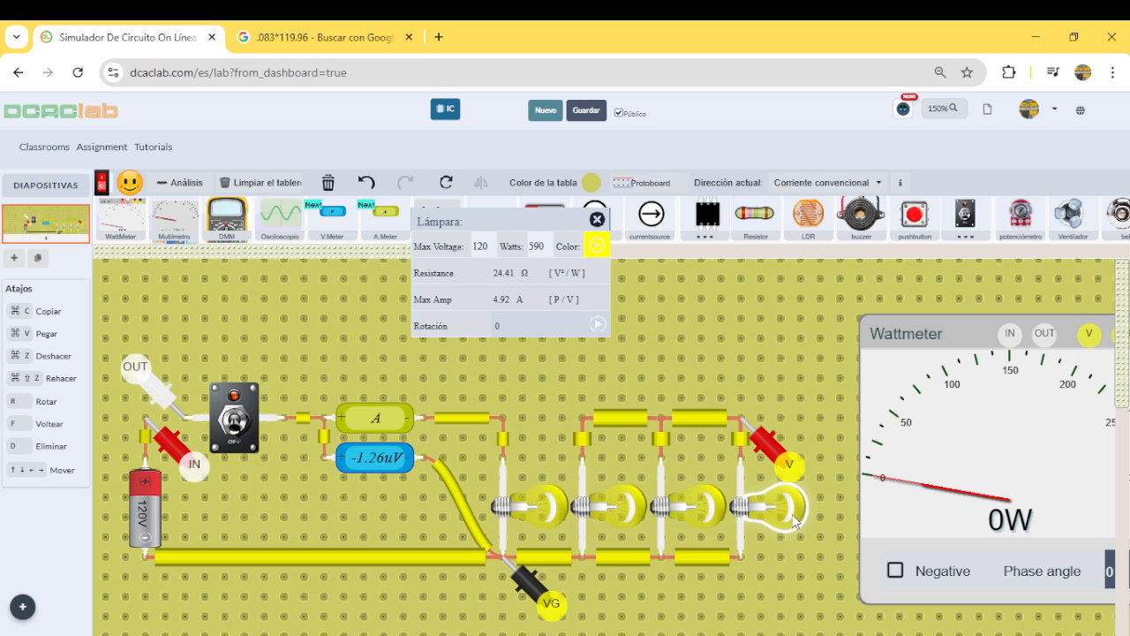
key("BackSpace")
key("BackSpace")
type("2")
left_click(715, 332)
- Reconnect the first and second bulbs along the upper line and switch the circuit on and off to check its current and power
left_click_drag(512, 420, 588, 422)
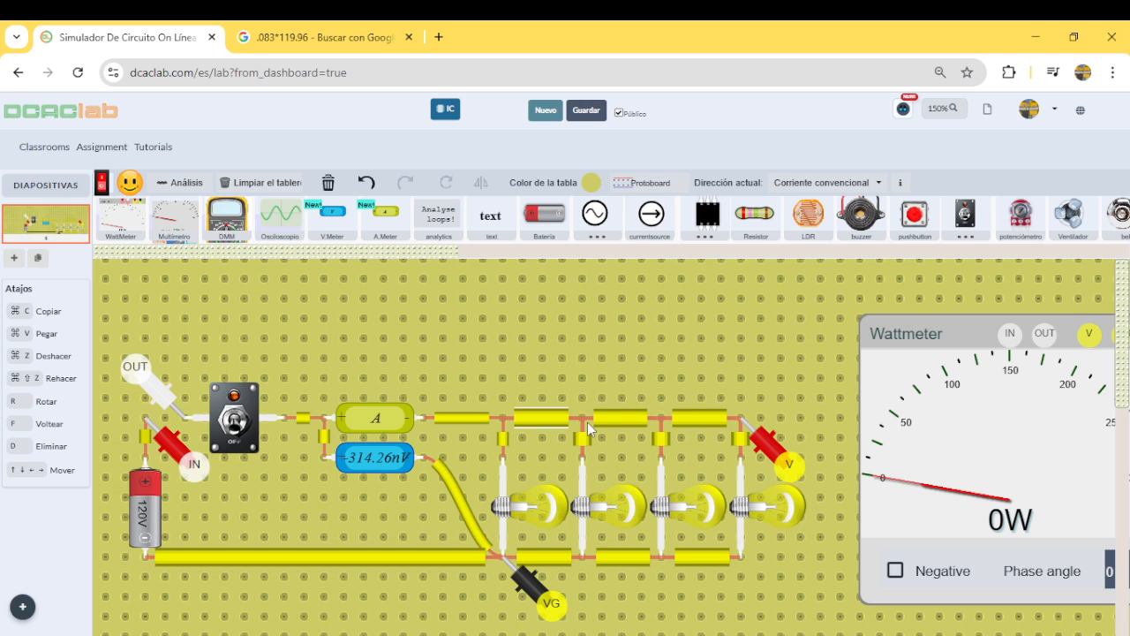
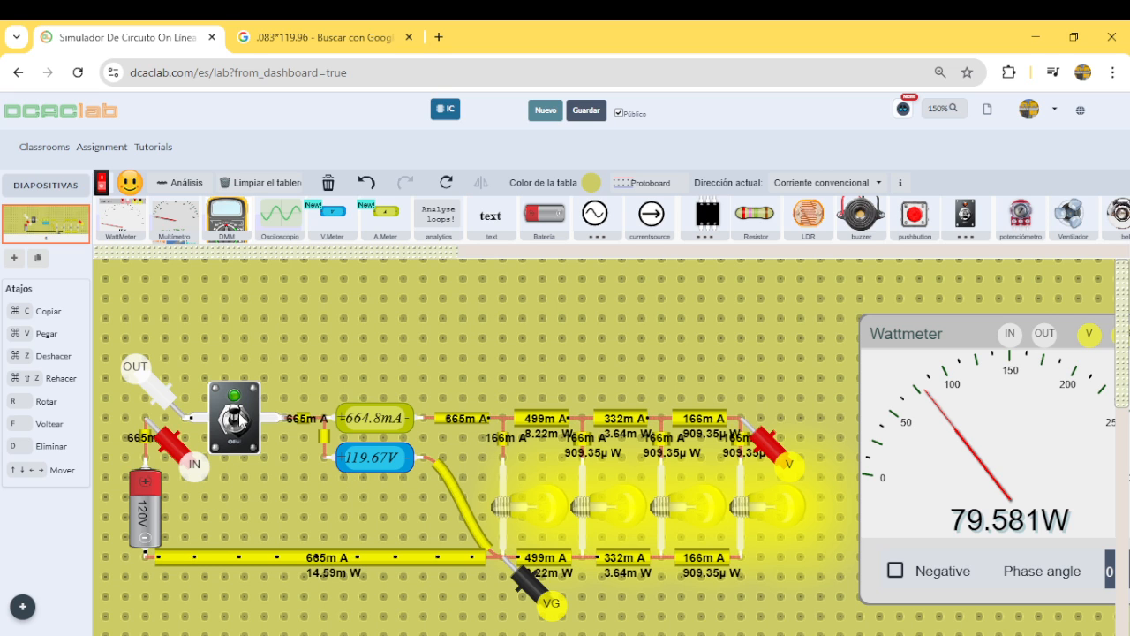
left_click(235, 418)
left_click(235, 417)
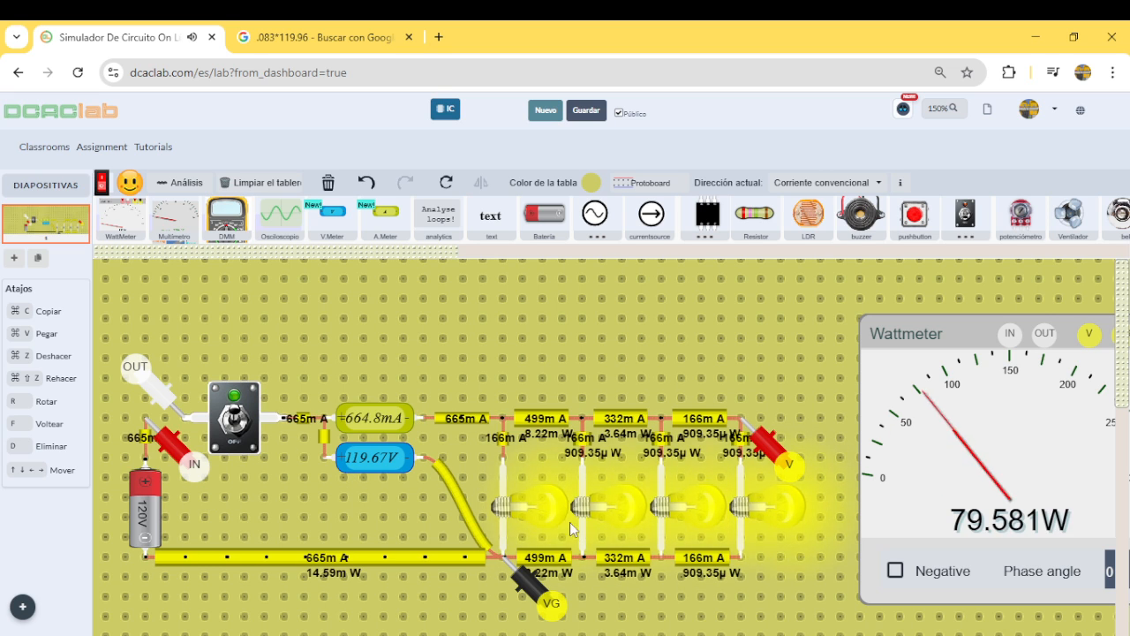
left_click(235, 420)
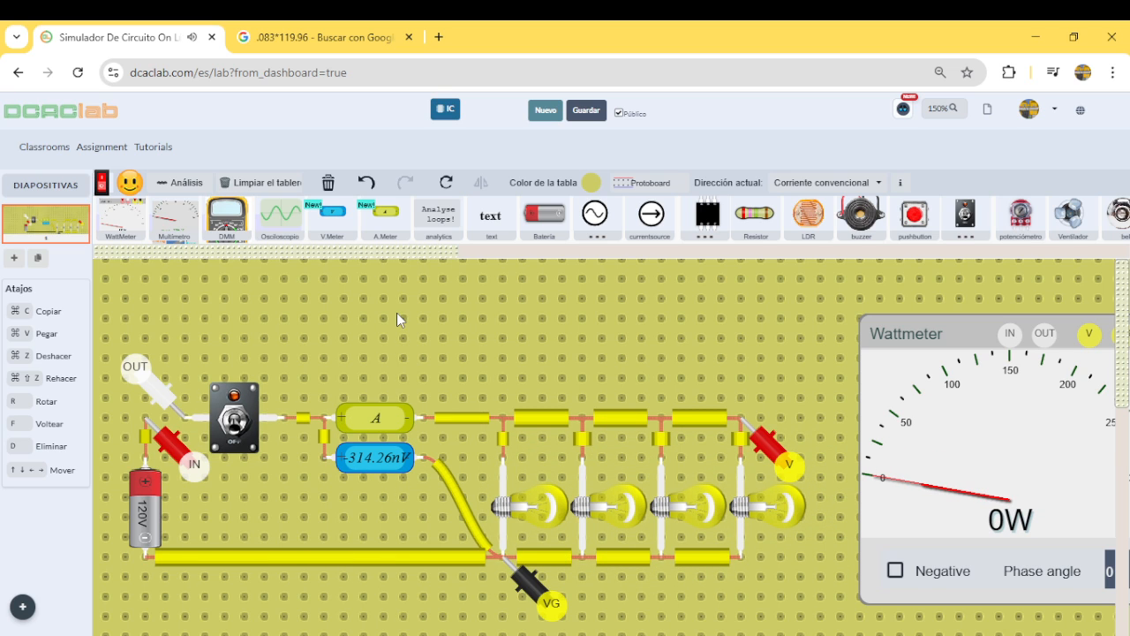
left_click(235, 430)
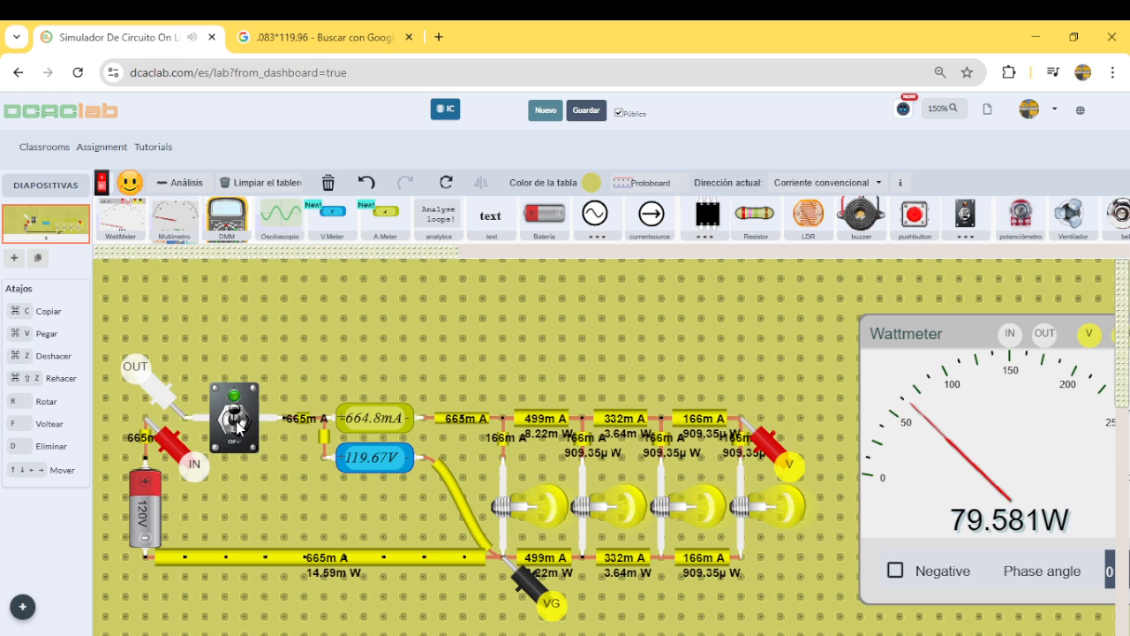
left_click(237, 427)
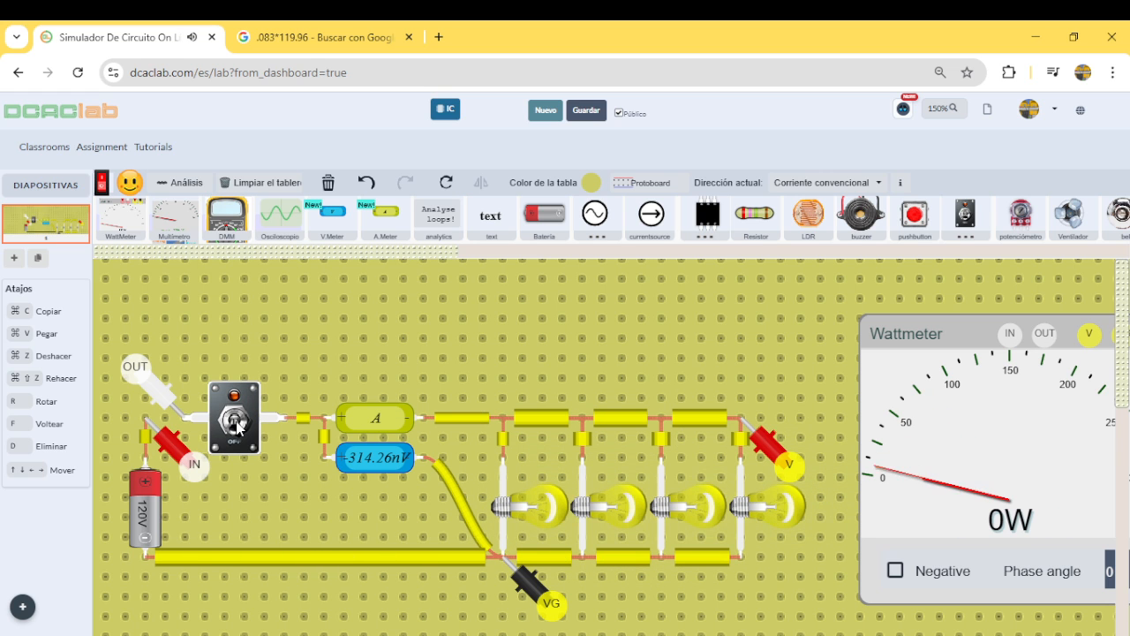
- Move the Wattmeter's red V probe from the fourth bulb's upper node to the ammeter's output terminal
key("alt+Tab")
left_click_drag(475, 325, 0, 468)
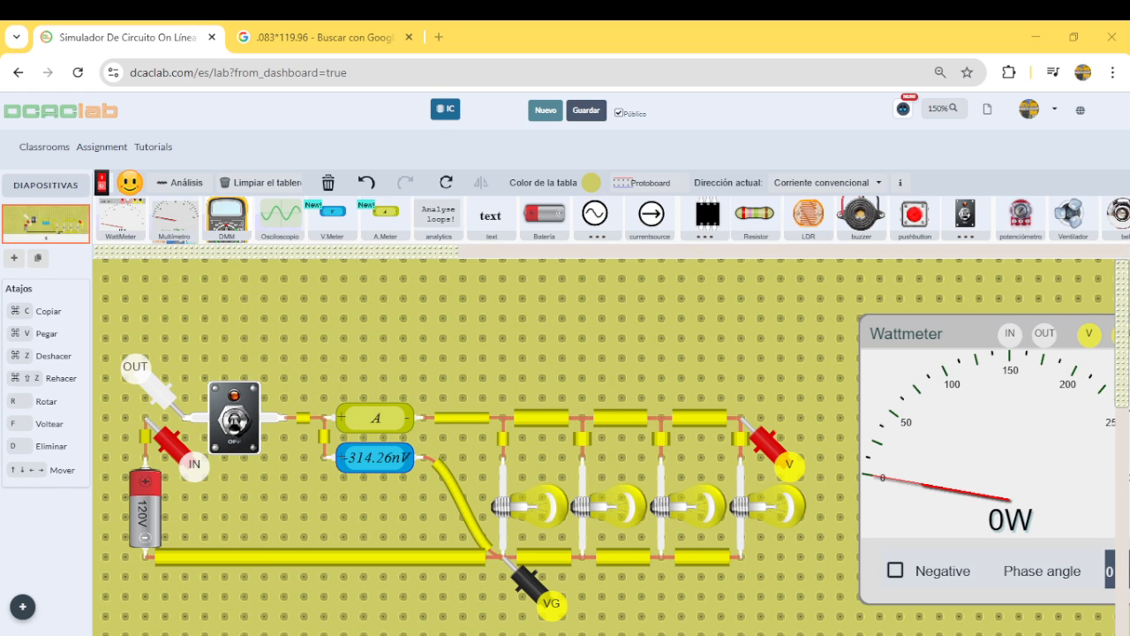
left_click(546, 416)
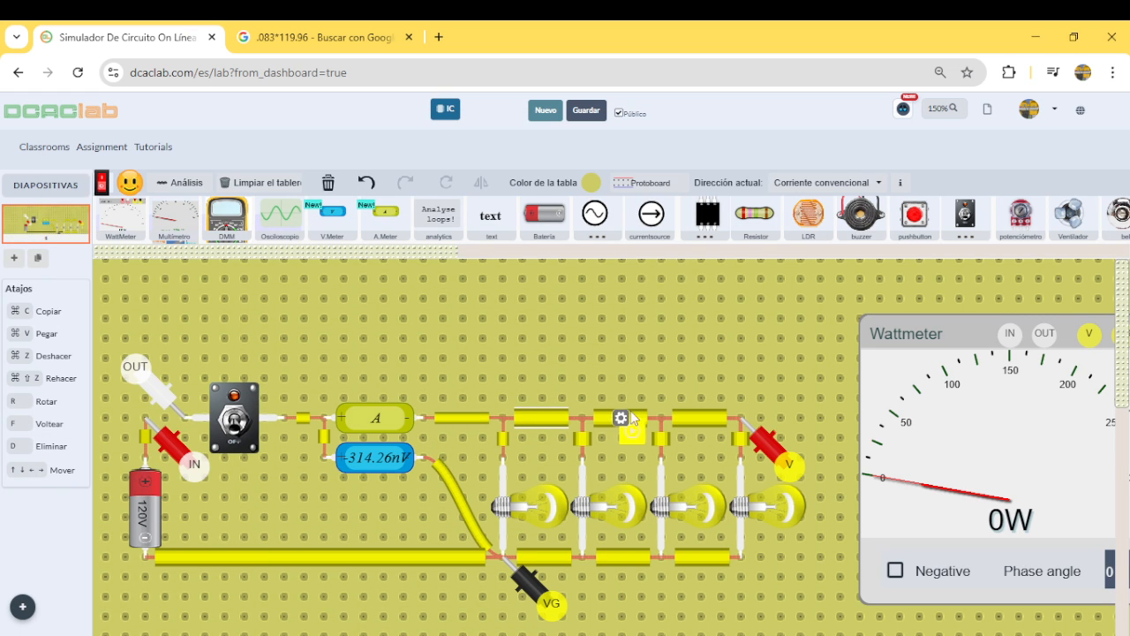
left_click(700, 417)
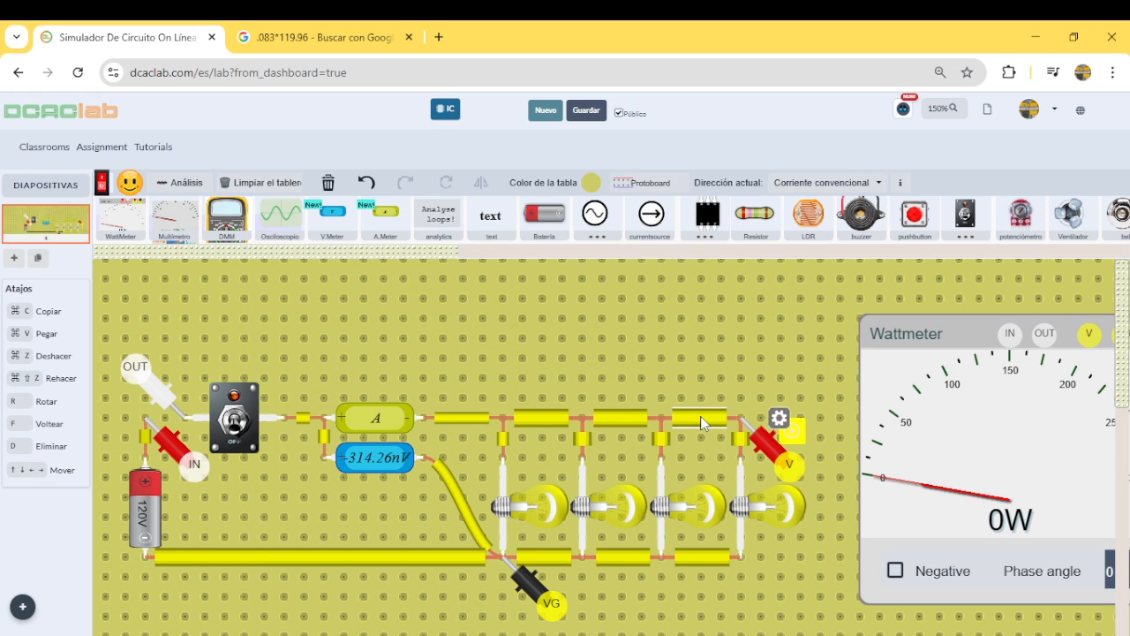
left_click(753, 428)
left_click_drag(801, 440, 428, 416)
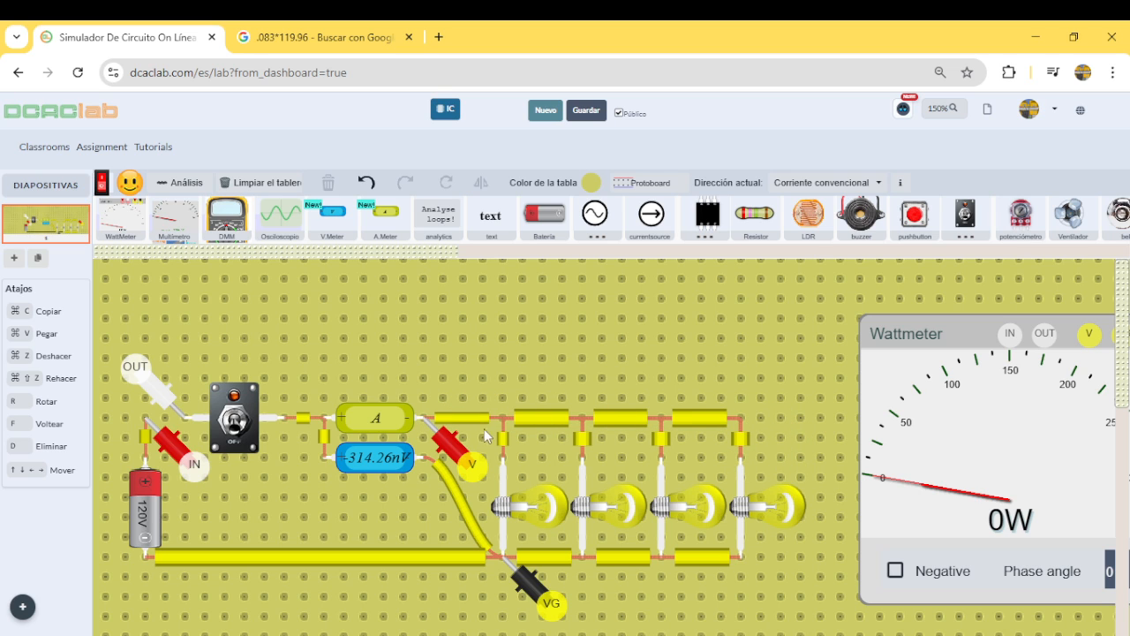
- Switch the circuit on and delete the upper wires between the bulbs one by one, starting from the fourth bulb
left_click(215, 420)
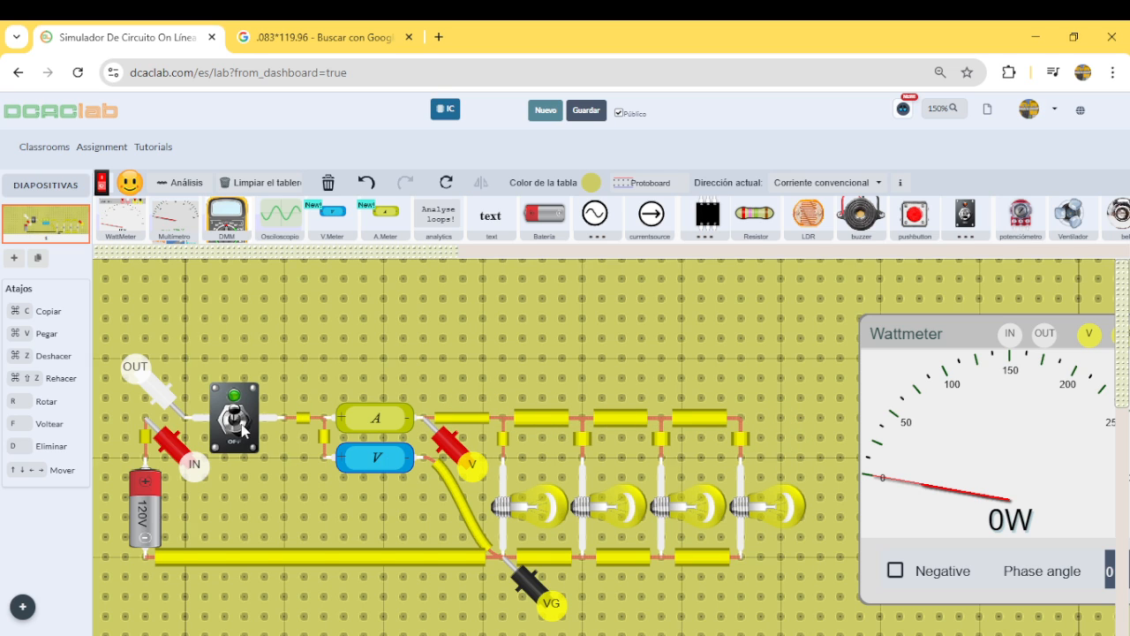
left_click(707, 426)
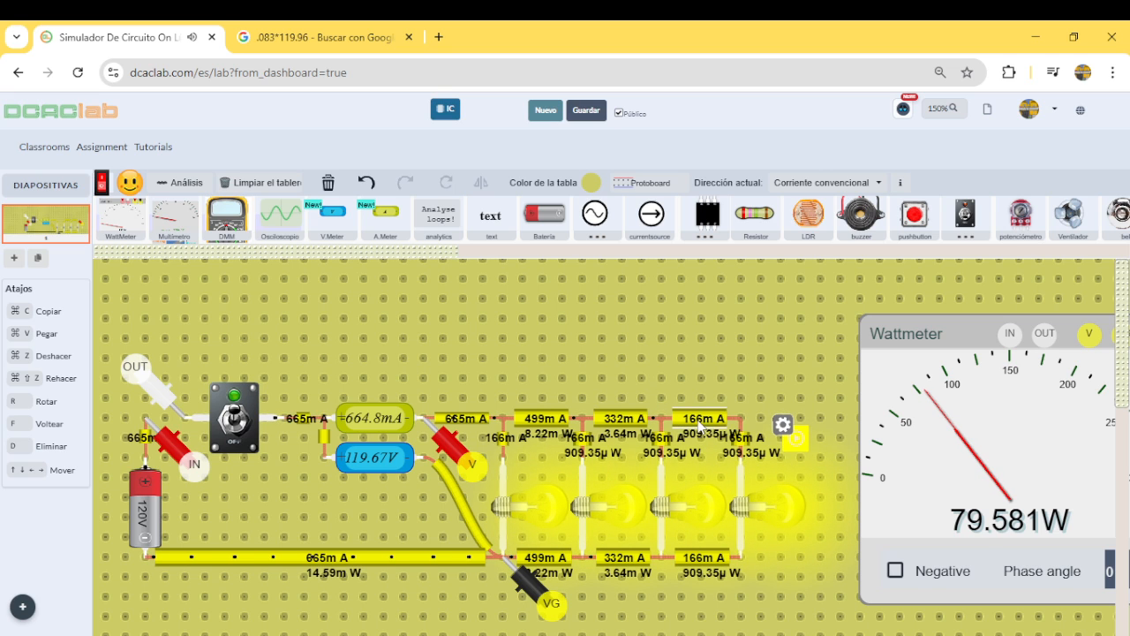
key("d")
left_click(623, 421)
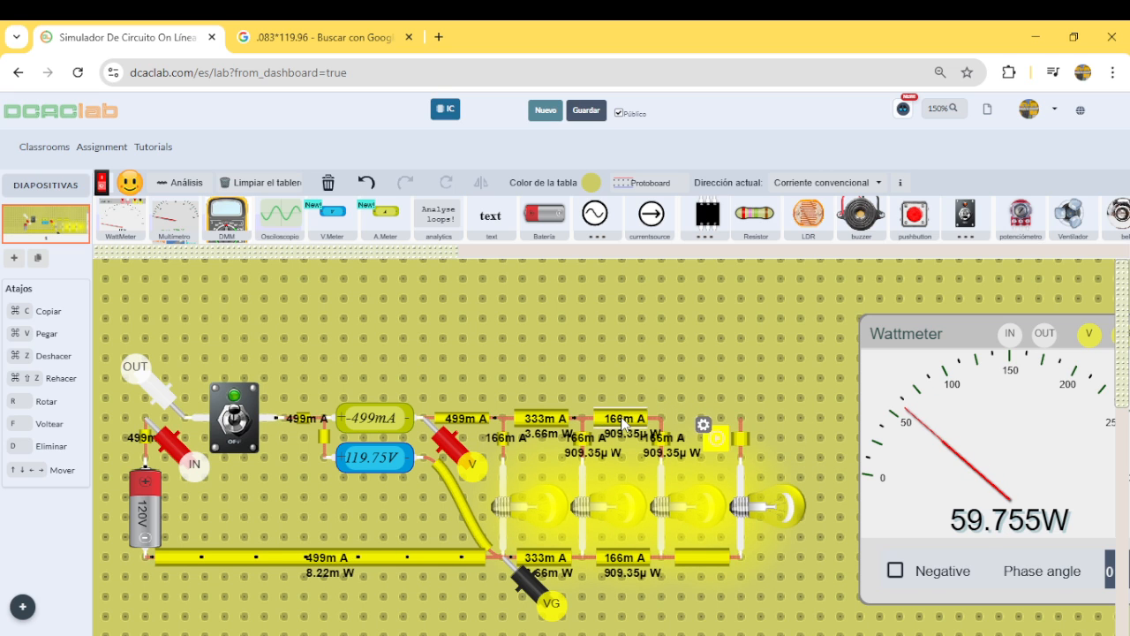
key("d")
left_click(553, 424)
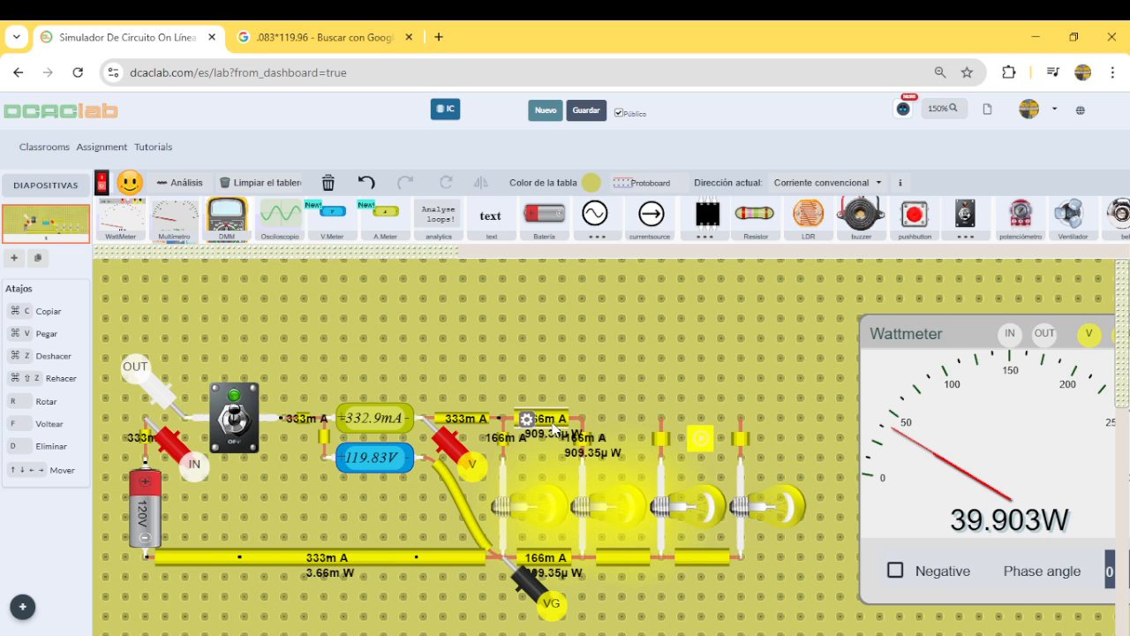
key("d")
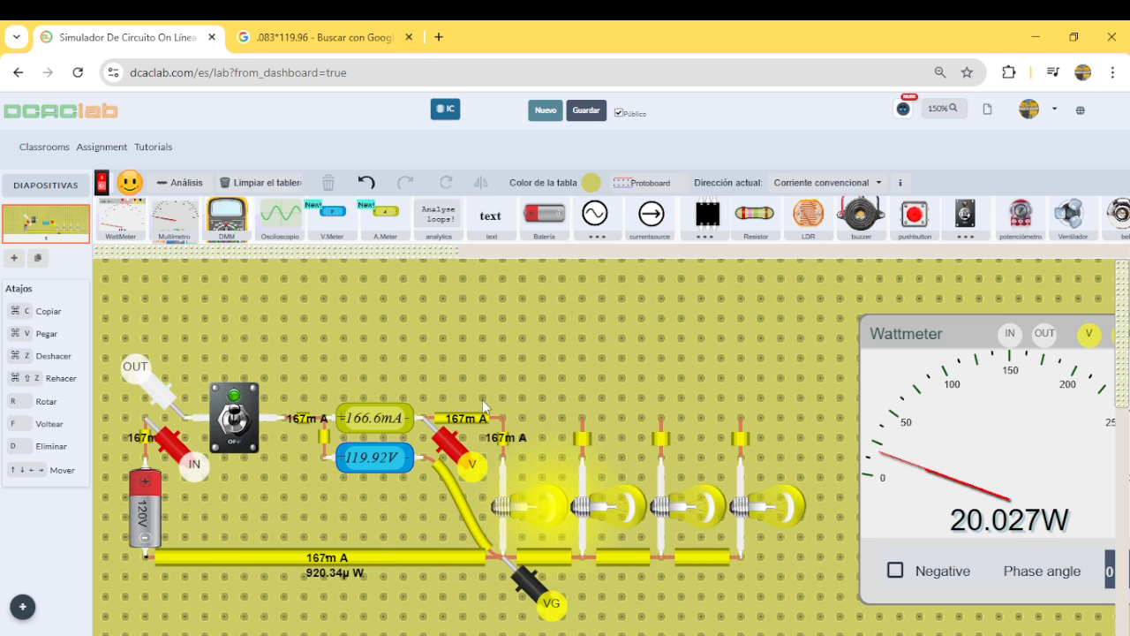
- Redraw the upper wires joining the four bulbs and switch the circuit off
left_click_drag(503, 419, 741, 420)
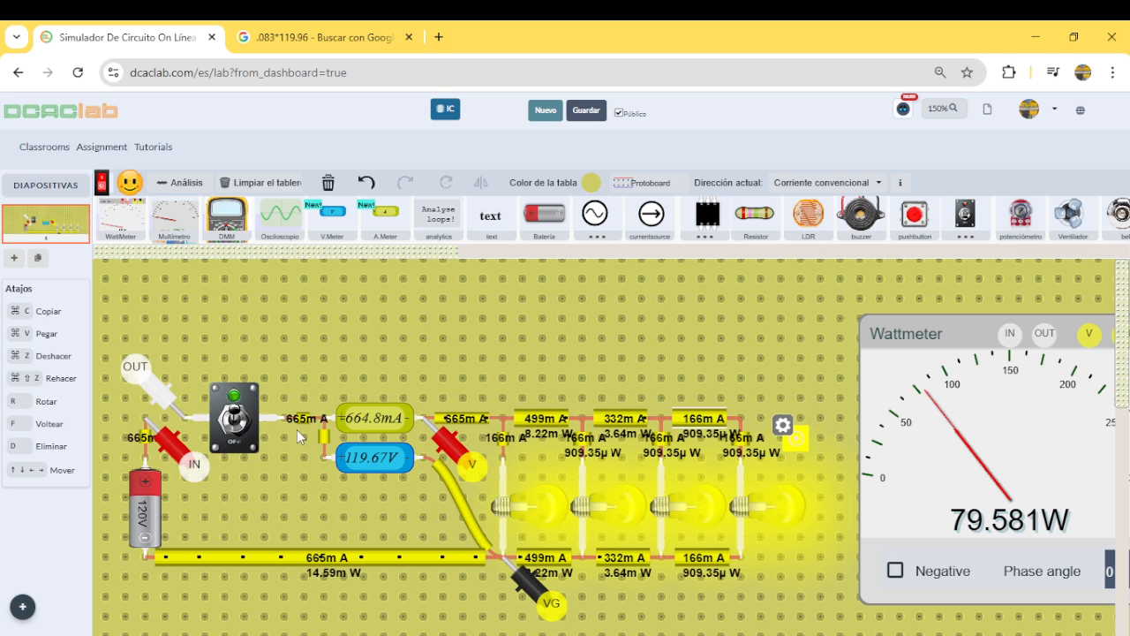
left_click(234, 422)
- Set the power of each of the four bulbs to 100 watts
left_click(532, 507)
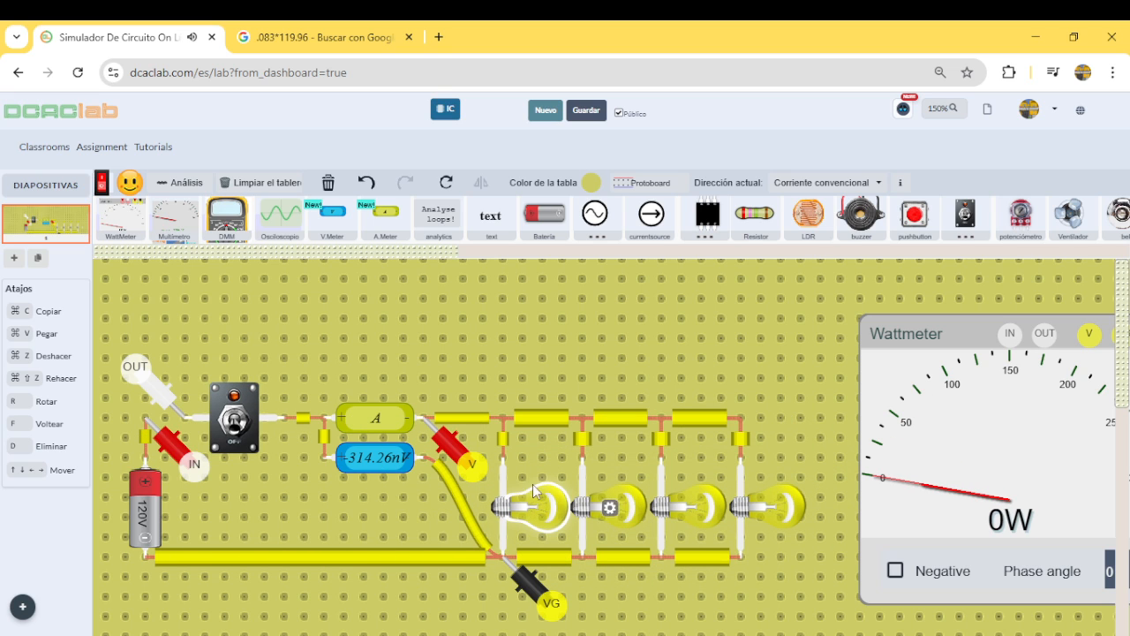
left_click(610, 509)
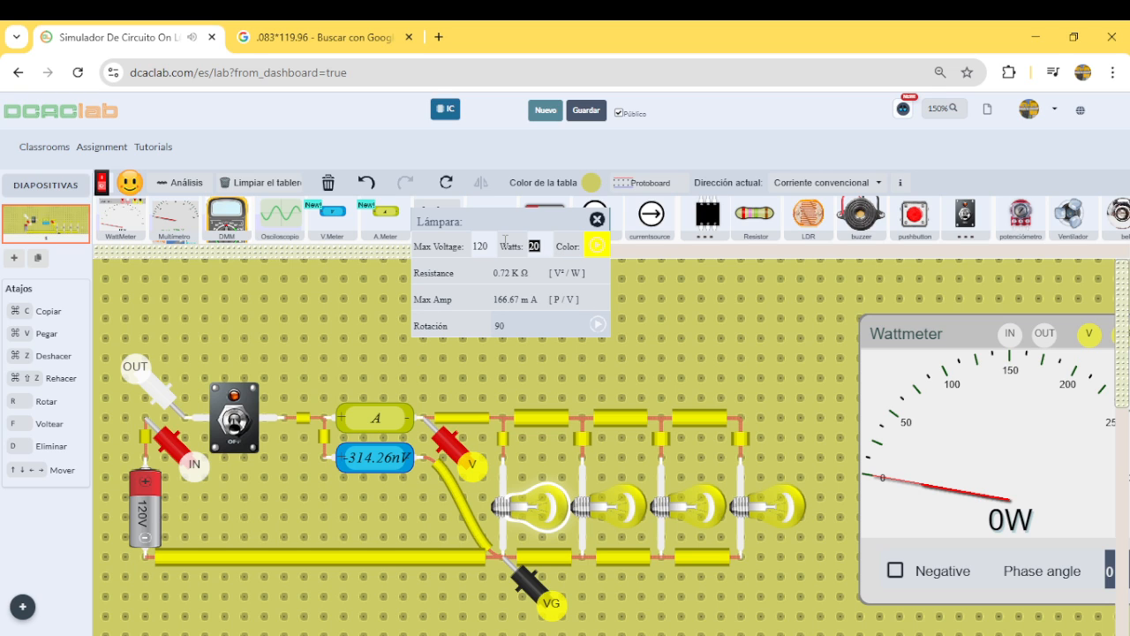
left_click(612, 495)
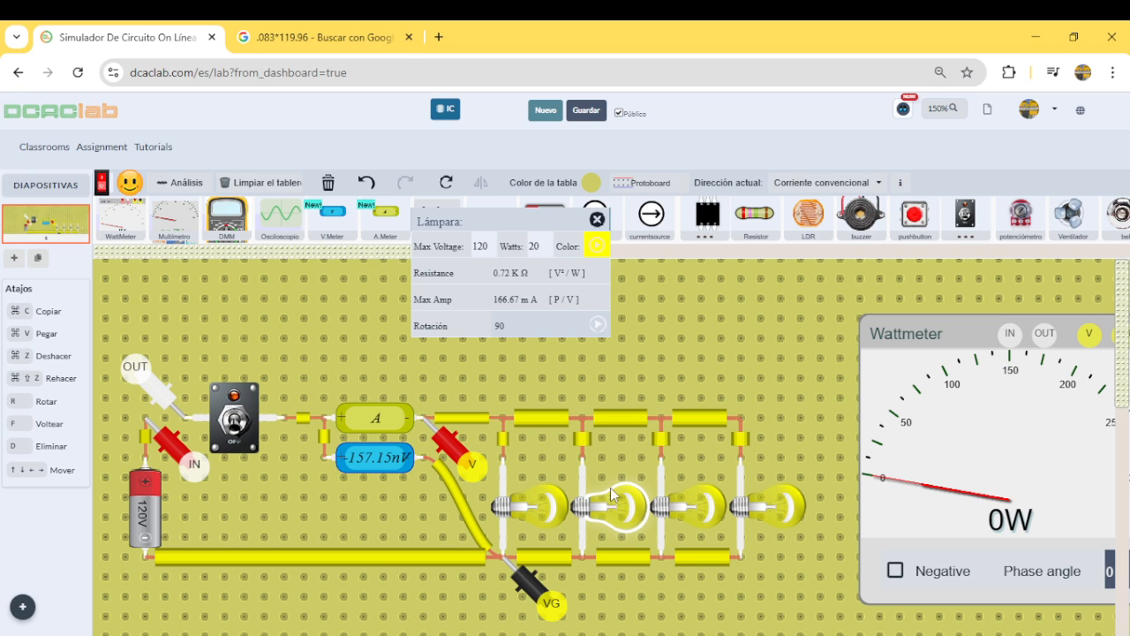
type("100")
left_click(707, 506)
double_click(553, 238)
type("100")
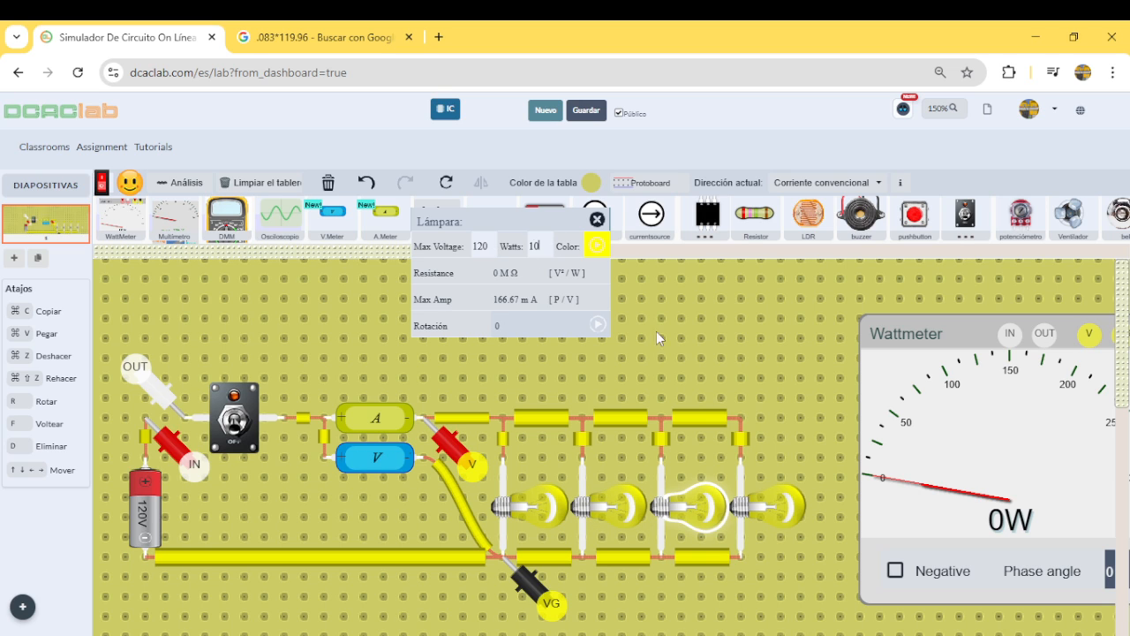
left_click(766, 491)
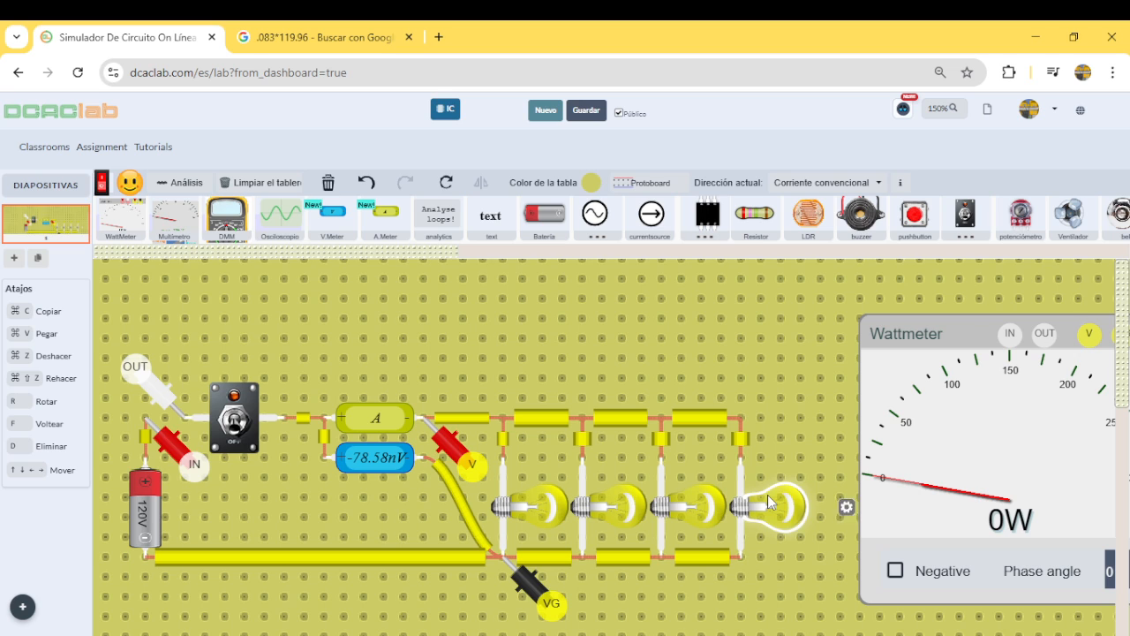
left_click(849, 508)
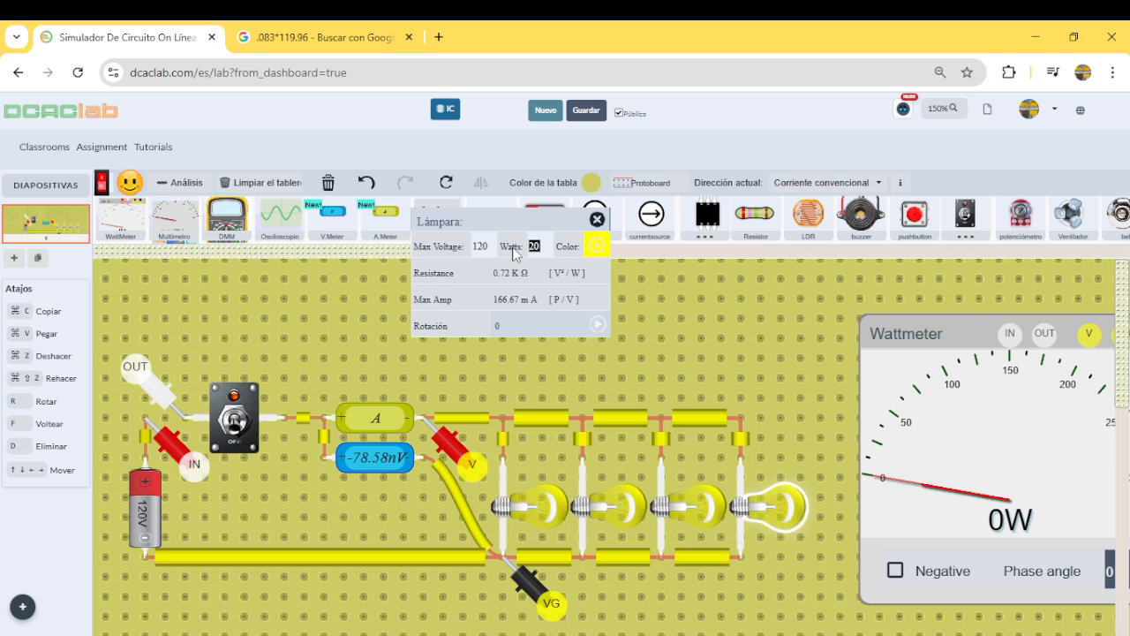
type("100")
left_click(524, 355)
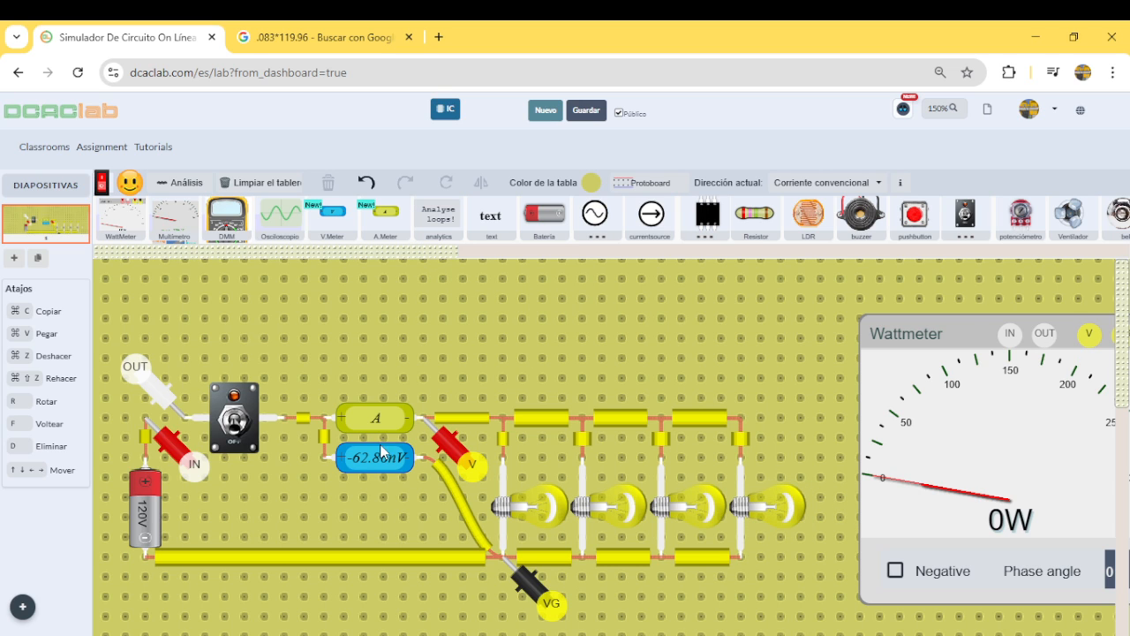
- Switch the circuit on and off to check its readings, and delete the long lower wire between the battery and the first bulb
left_click(235, 428)
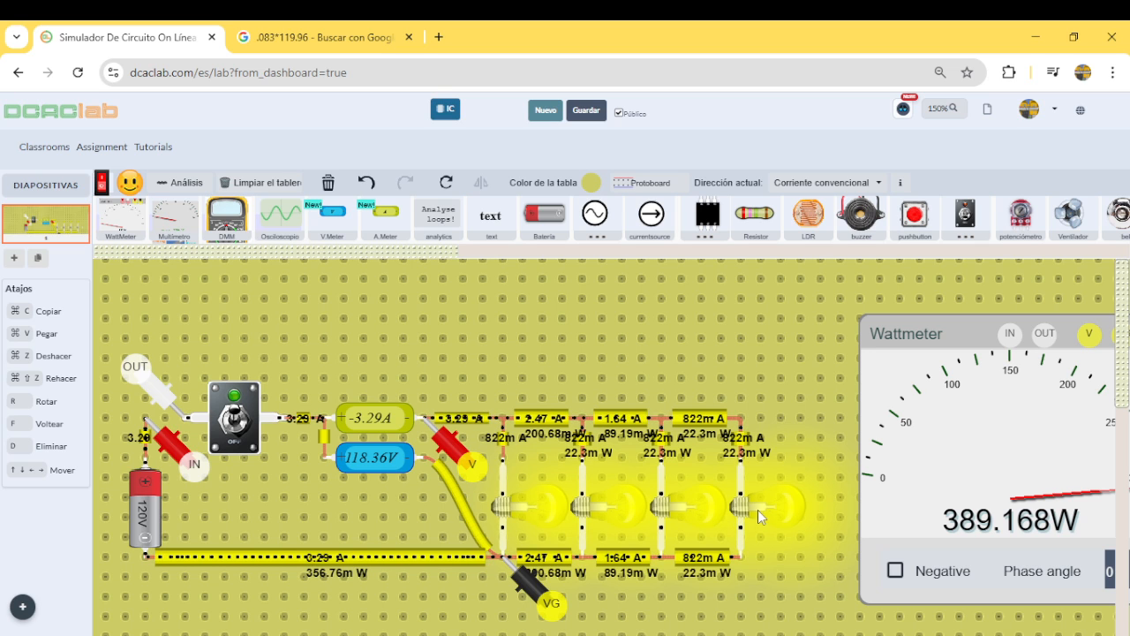
left_click(235, 419)
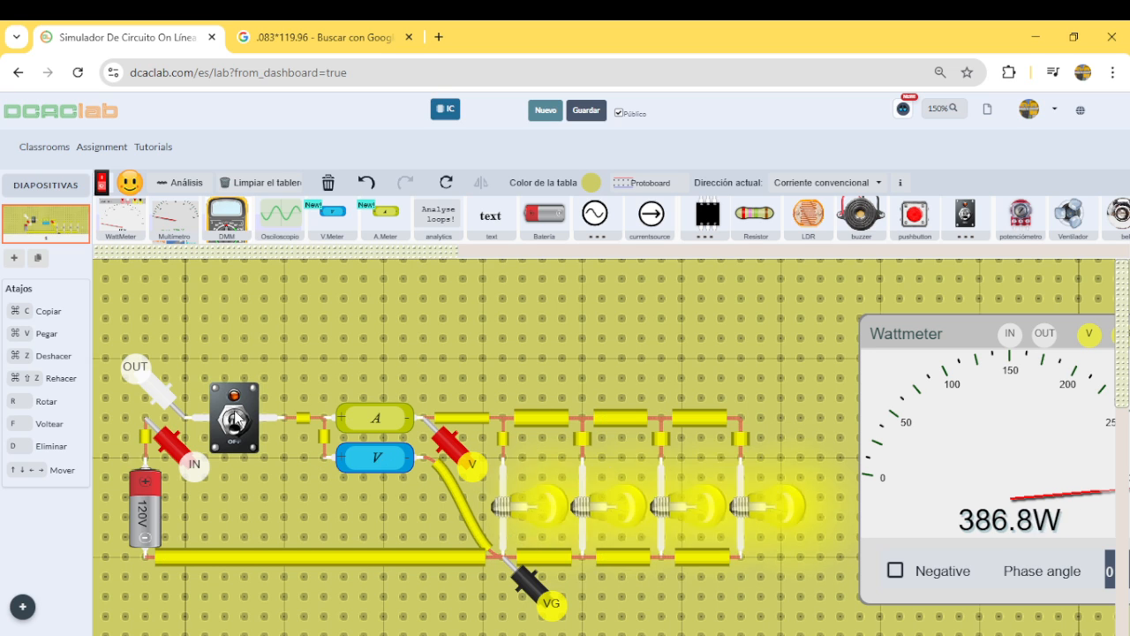
left_click(233, 564)
key("d")
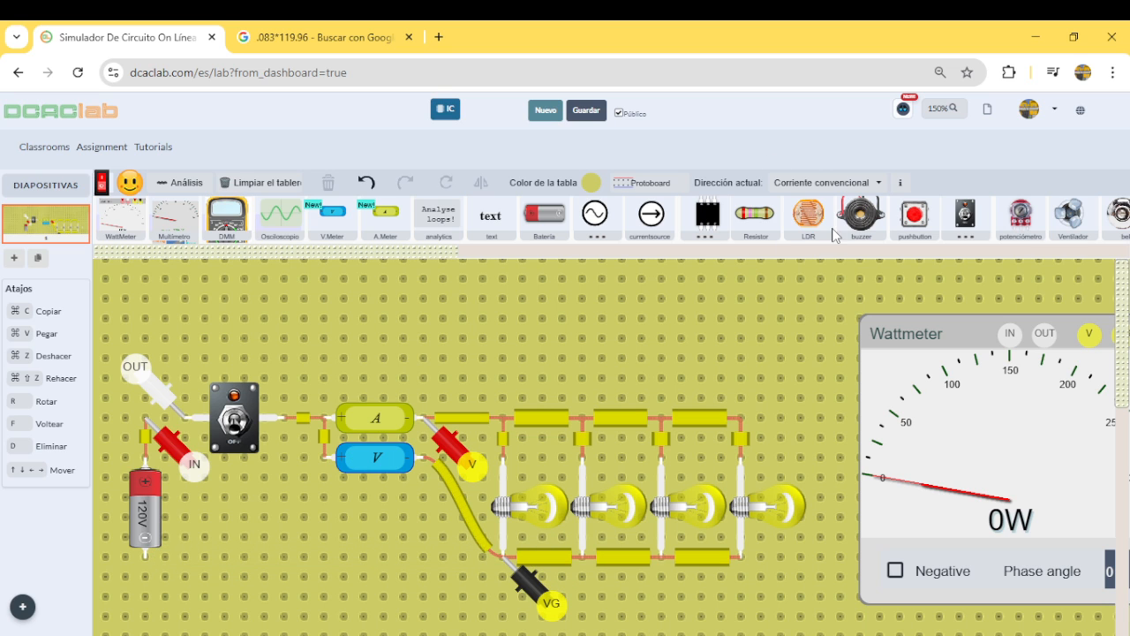
- Insert a 5 A mcb breaker between the battery's positive terminal and the wire at the IN probe, shifting the battery down for room
scroll(874, 225, "right", 5)
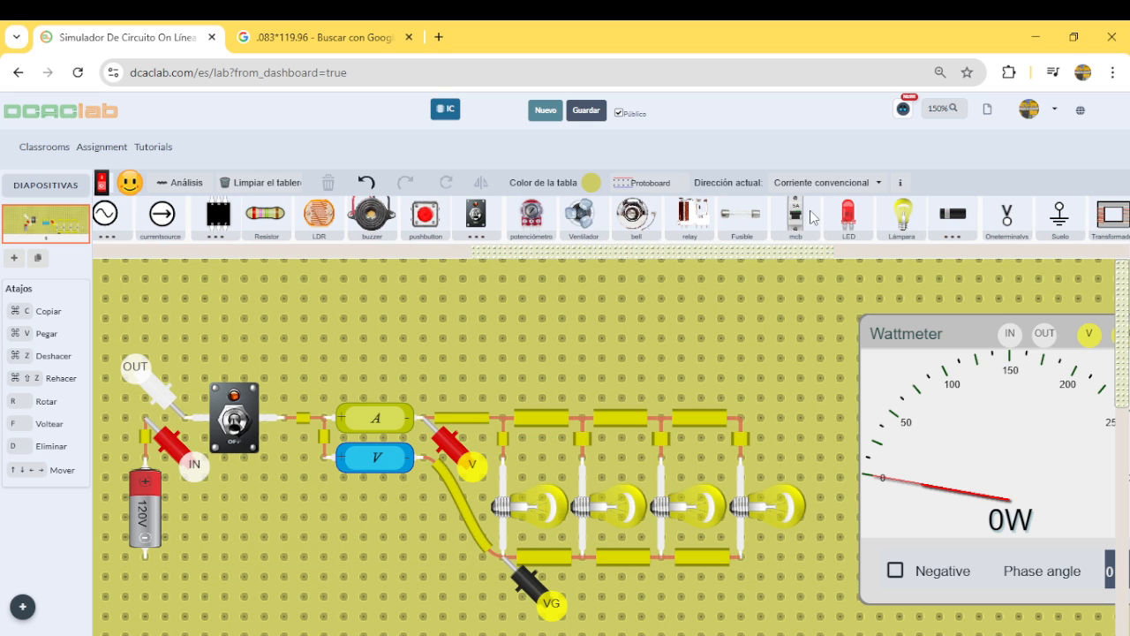
left_click(813, 217)
left_click_drag(762, 310, 246, 570)
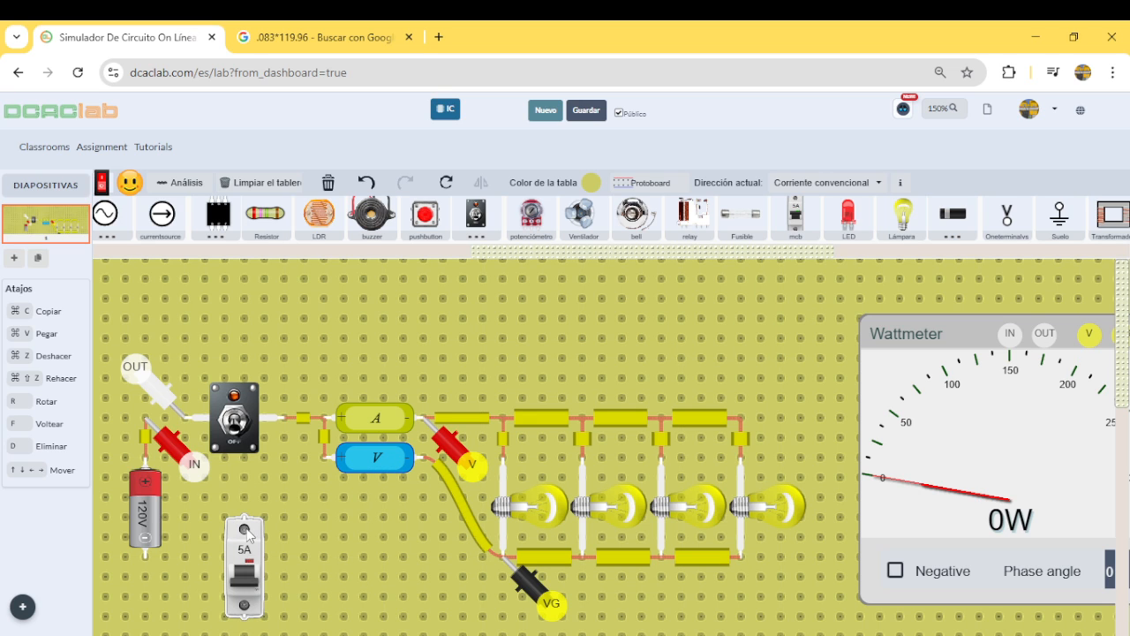
left_click_drag(301, 517, 381, 519)
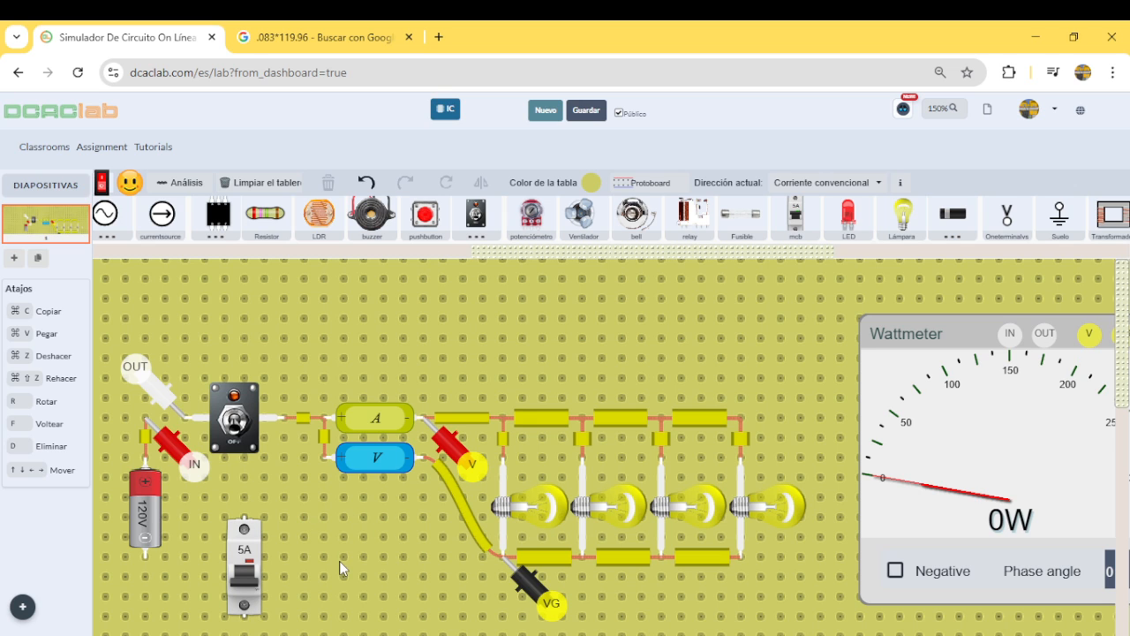
left_click_drag(244, 552, 224, 598)
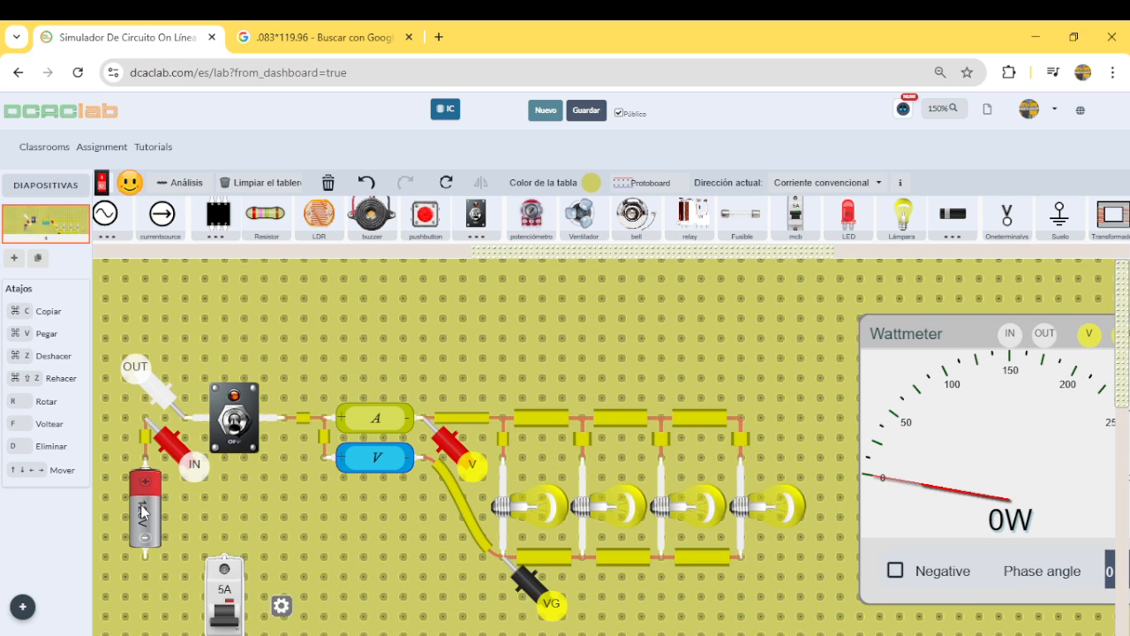
scroll(142, 510, "down", 1)
left_click_drag(146, 415, 146, 574)
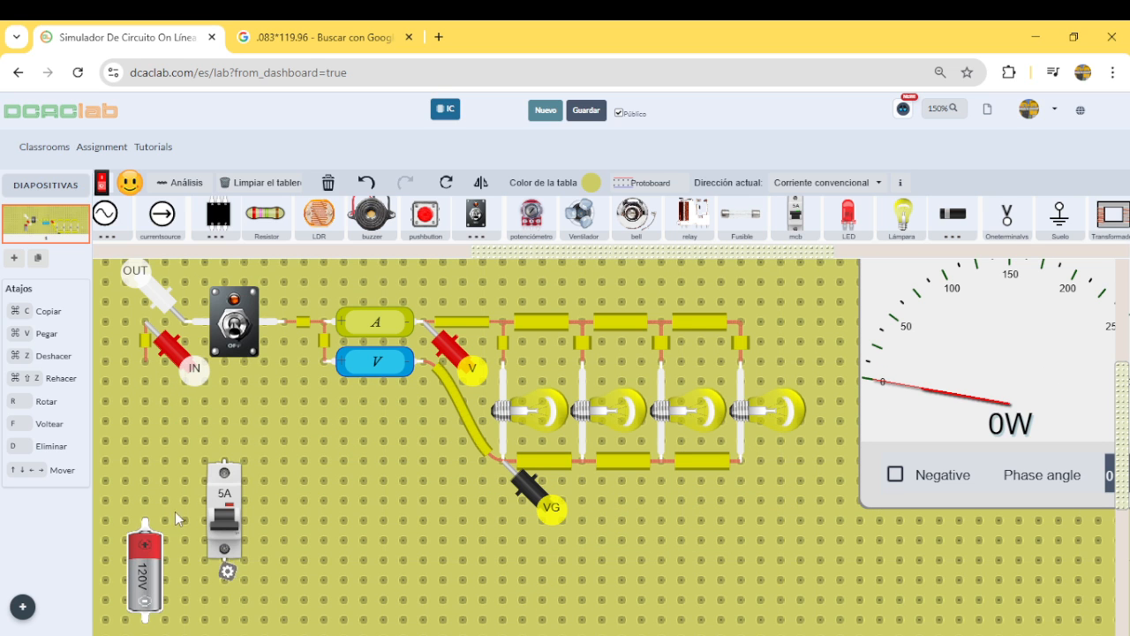
left_click_drag(211, 478, 132, 382)
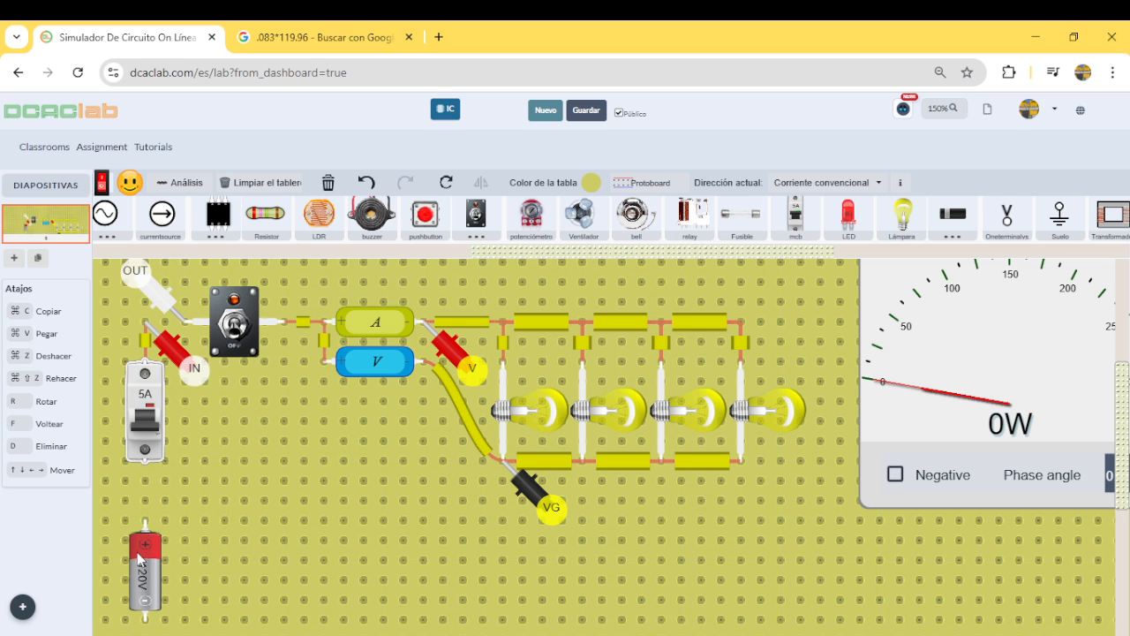
left_click_drag(139, 558, 143, 499)
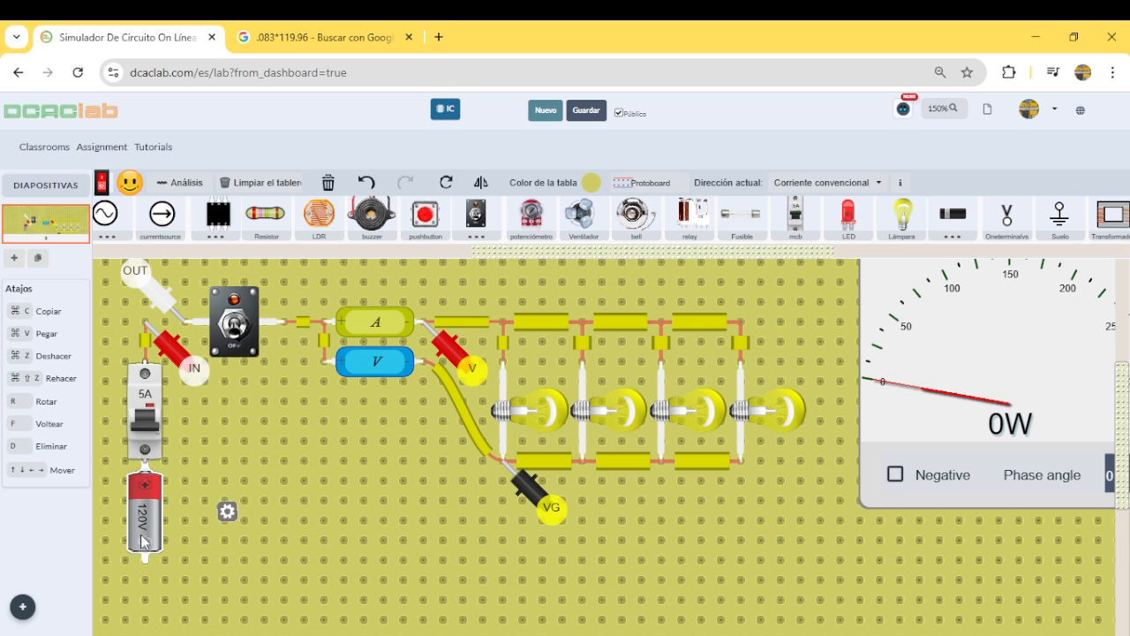
- Wire the battery's negative terminal to the first bulb's lower node and try switching the circuit on and off
left_click(142, 419)
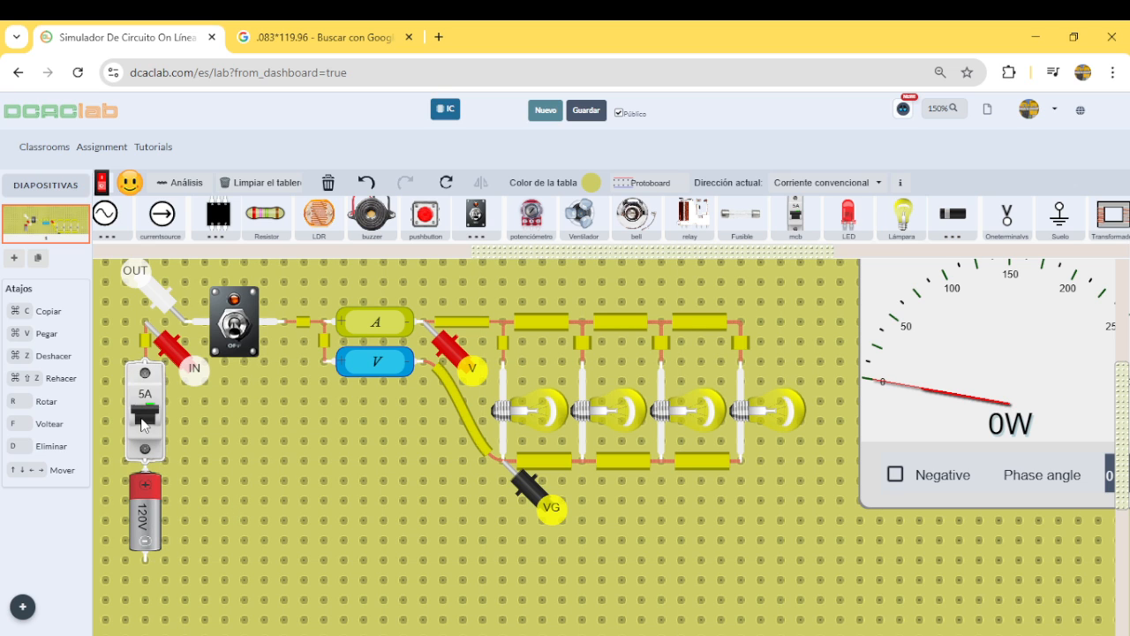
left_click_drag(500, 461, 148, 567)
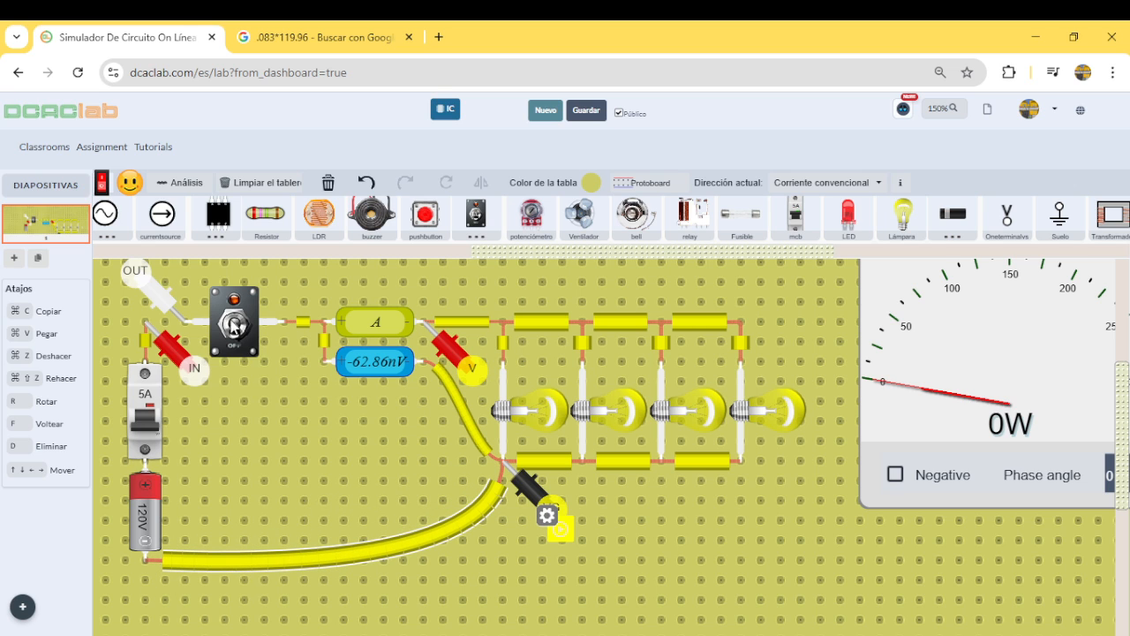
left_click(233, 325)
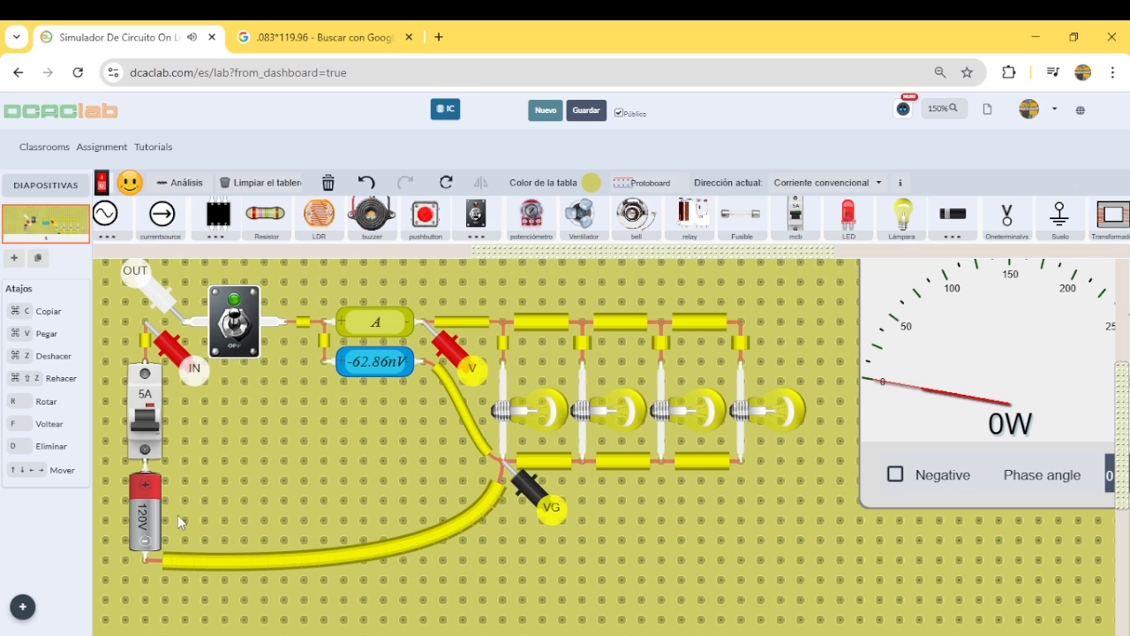
left_click(260, 327)
- Move the battery farther down from the breaker and wire the breaker's lower terminal to the battery's positive terminal
left_click(148, 481)
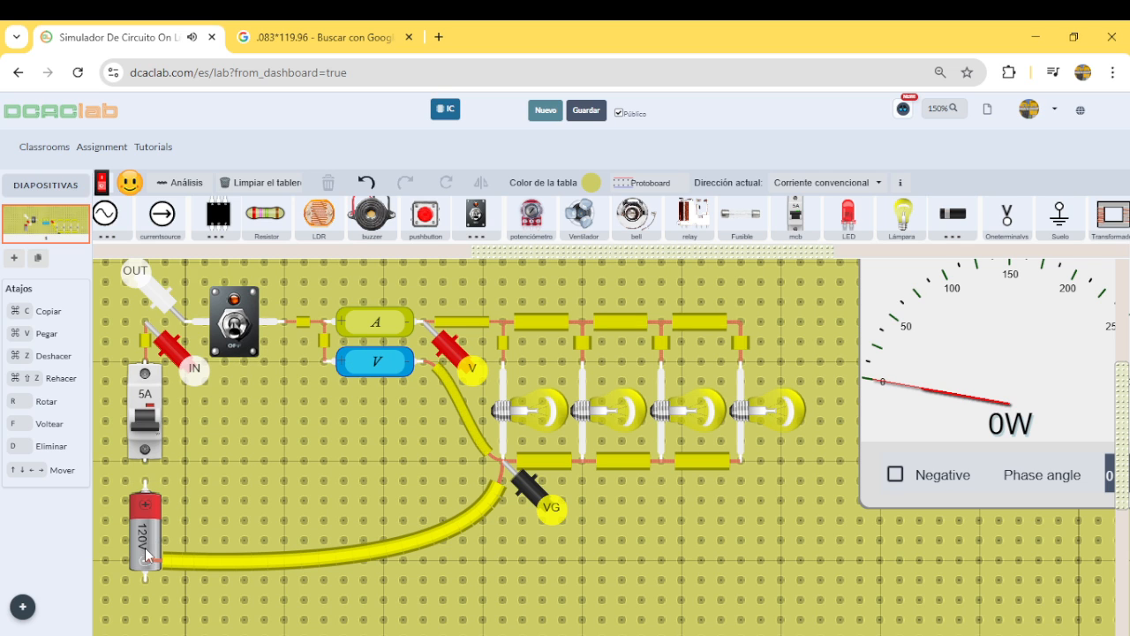
left_click_drag(142, 530, 142, 568)
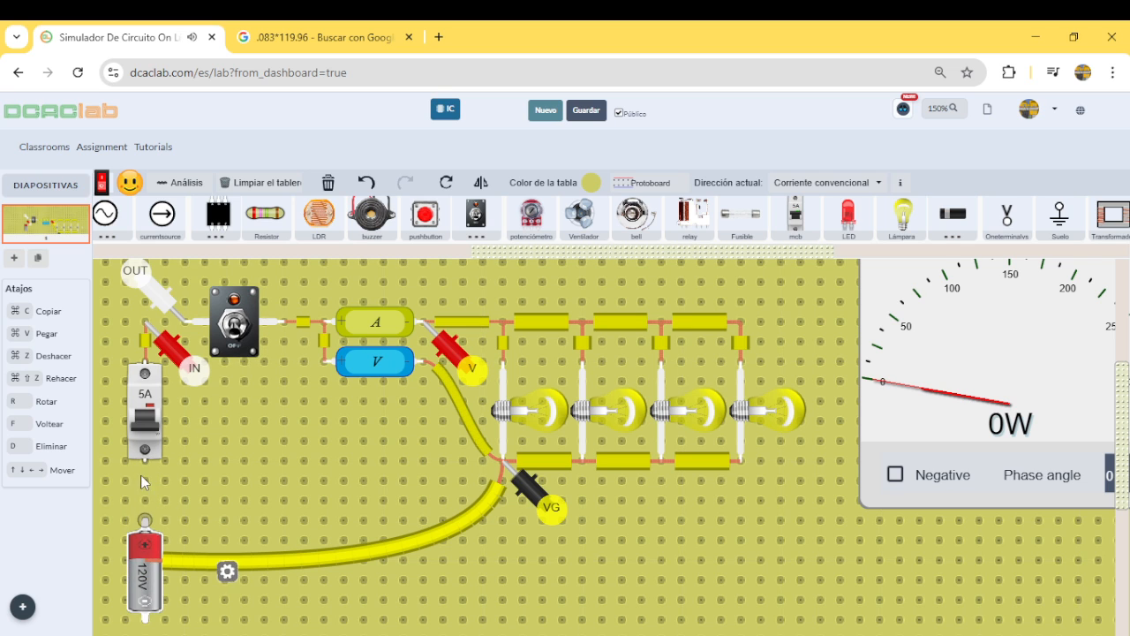
left_click_drag(143, 462, 141, 515)
left_click(199, 563)
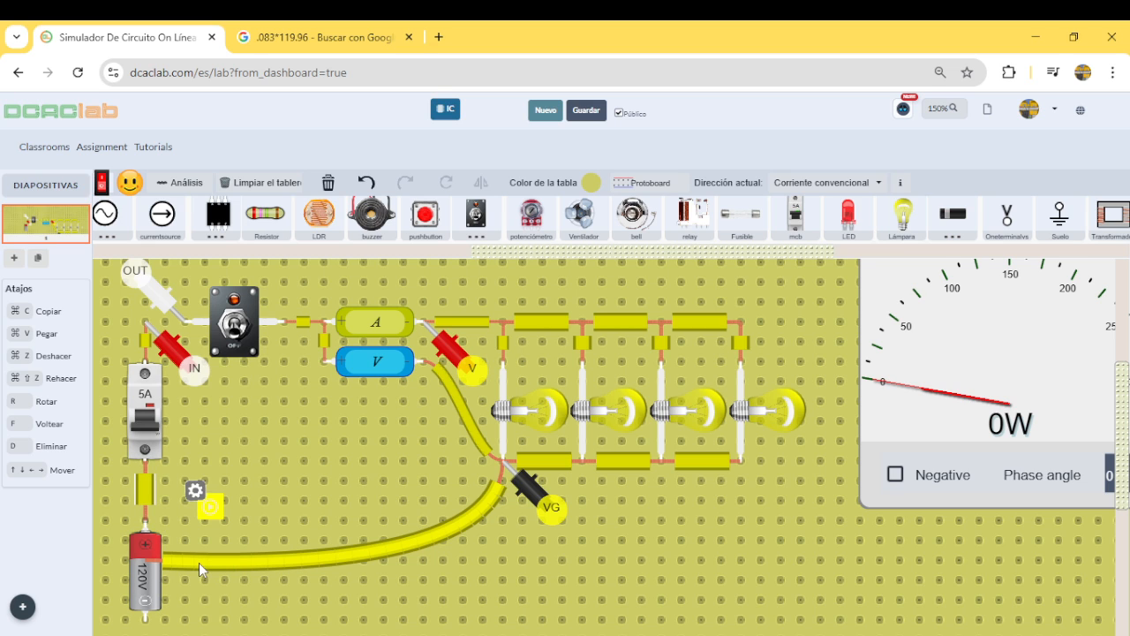
- Delete the misplaced return wires and draw a new one from the battery's negative terminal to the first bulb's lower node
left_click_drag(198, 562, 174, 602)
left_click(236, 494)
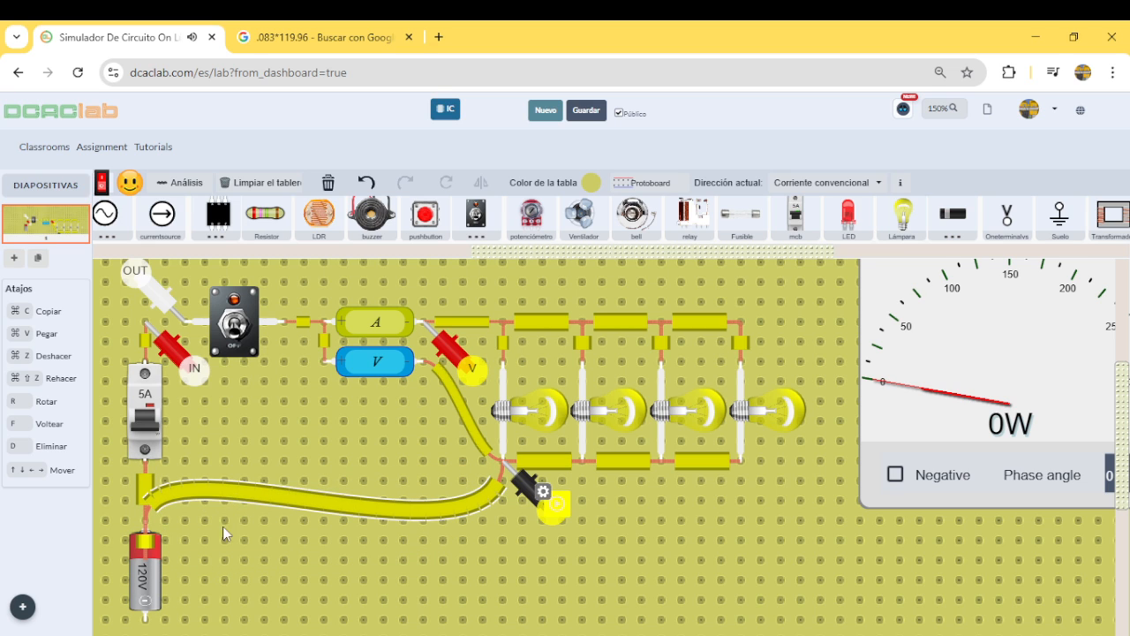
key("d")
left_click(145, 545)
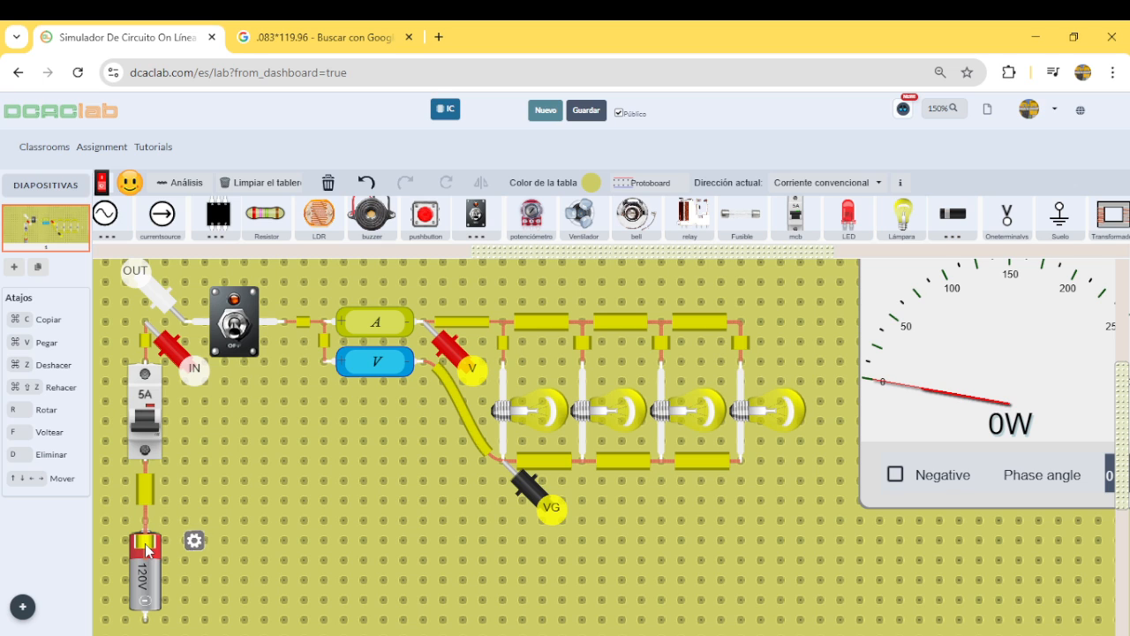
key("d")
left_click_drag(144, 619, 503, 461)
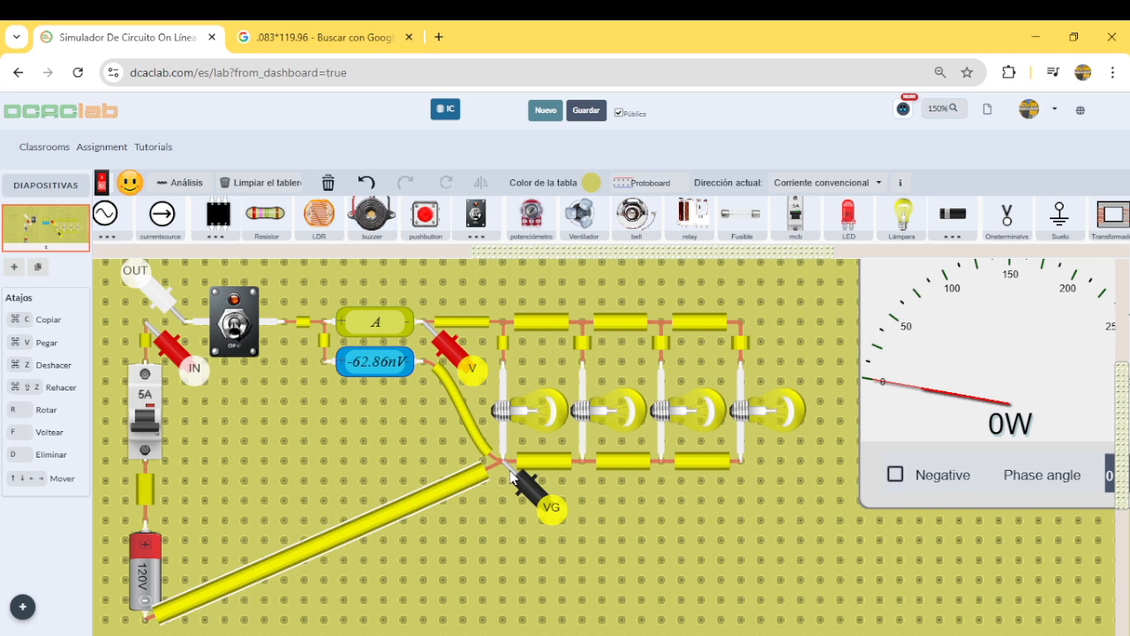
- Turn on the toggle switch and the 5 A breaker to test the circuit, and switch the circuit off
left_click(236, 328)
left_click(237, 328)
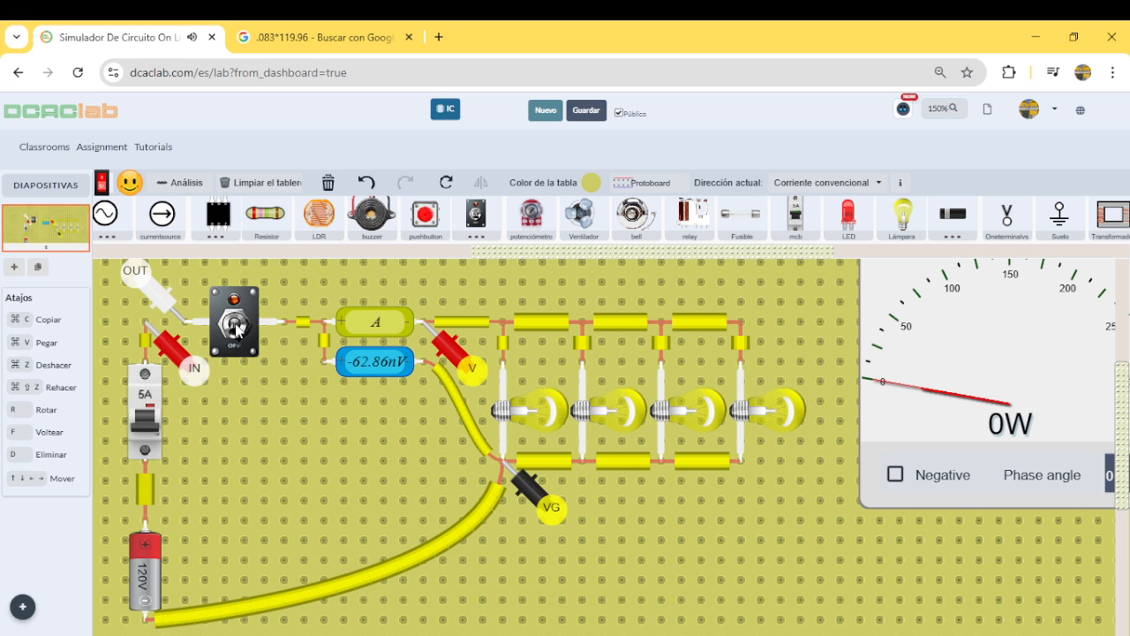
left_click(236, 329)
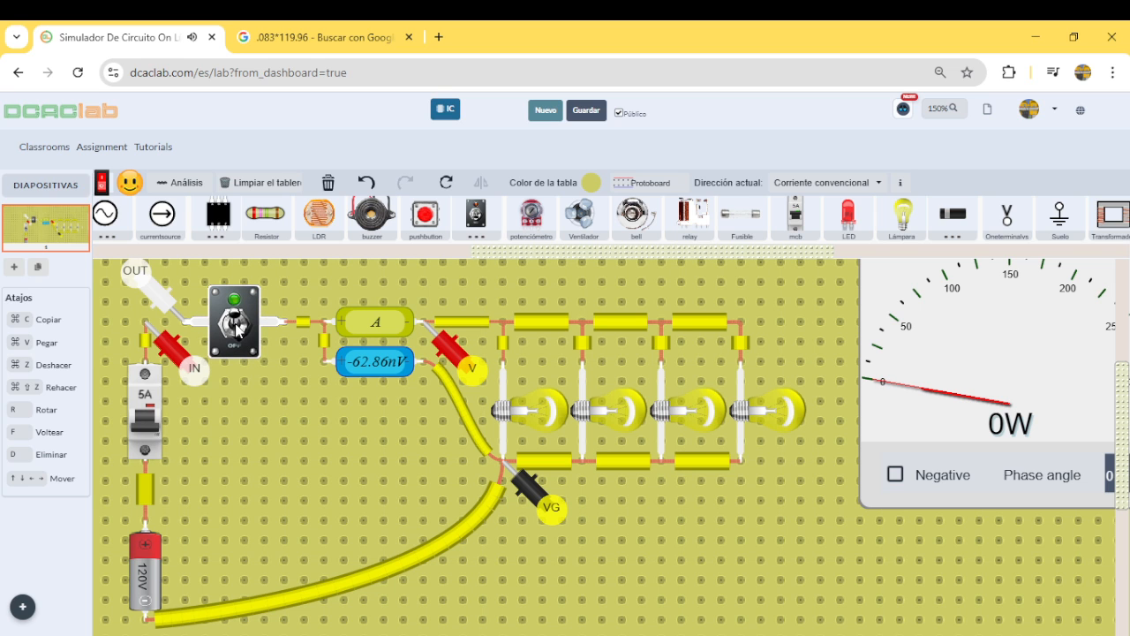
left_click(146, 427)
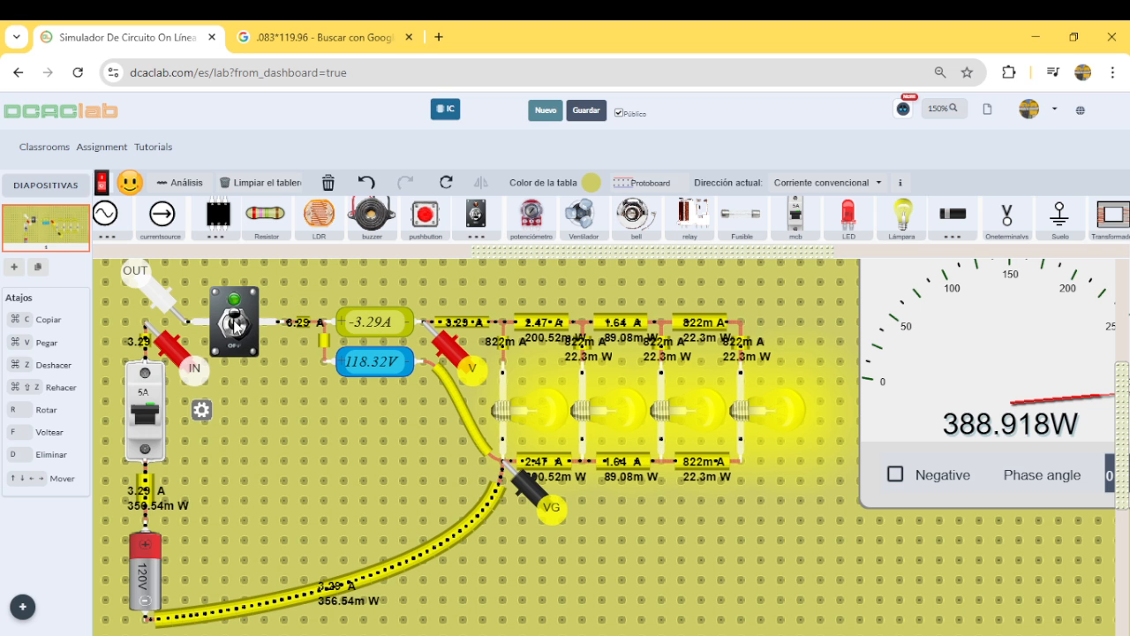
left_click(235, 326)
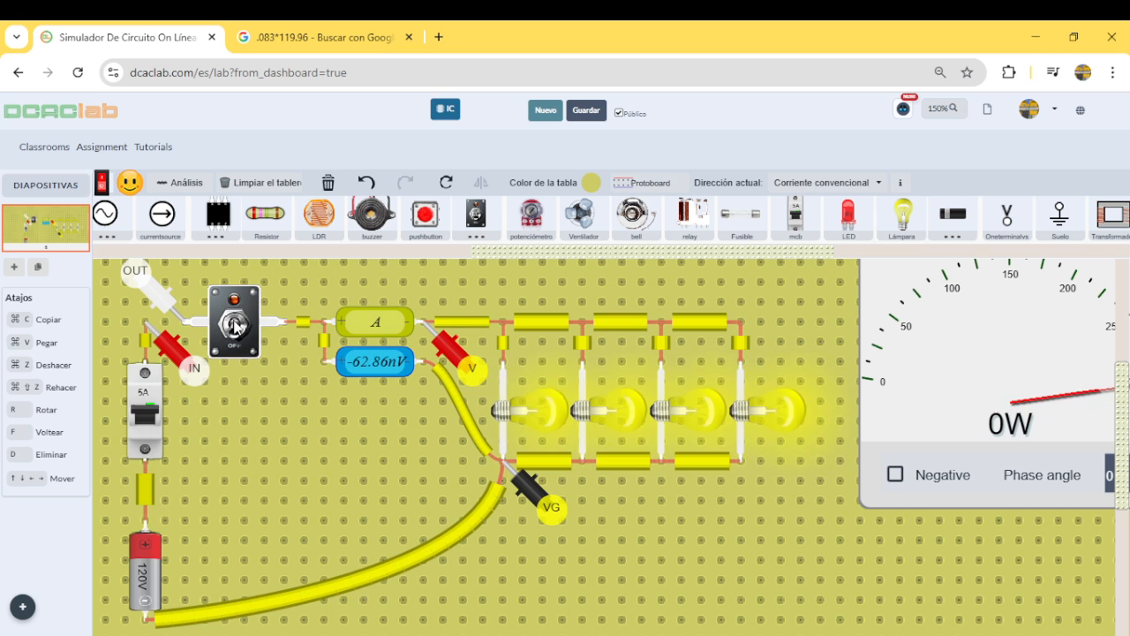
- Copy the last bulb and place three copies in line beside it, spaced like the existing four parallel bulbs
left_click(968, 361)
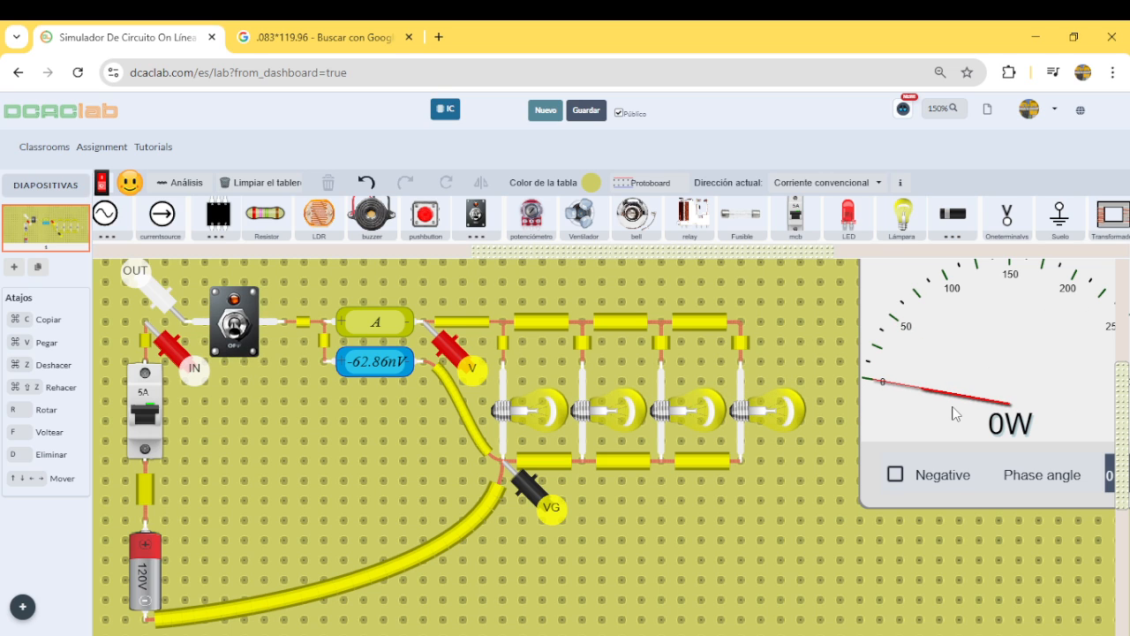
left_click(943, 108)
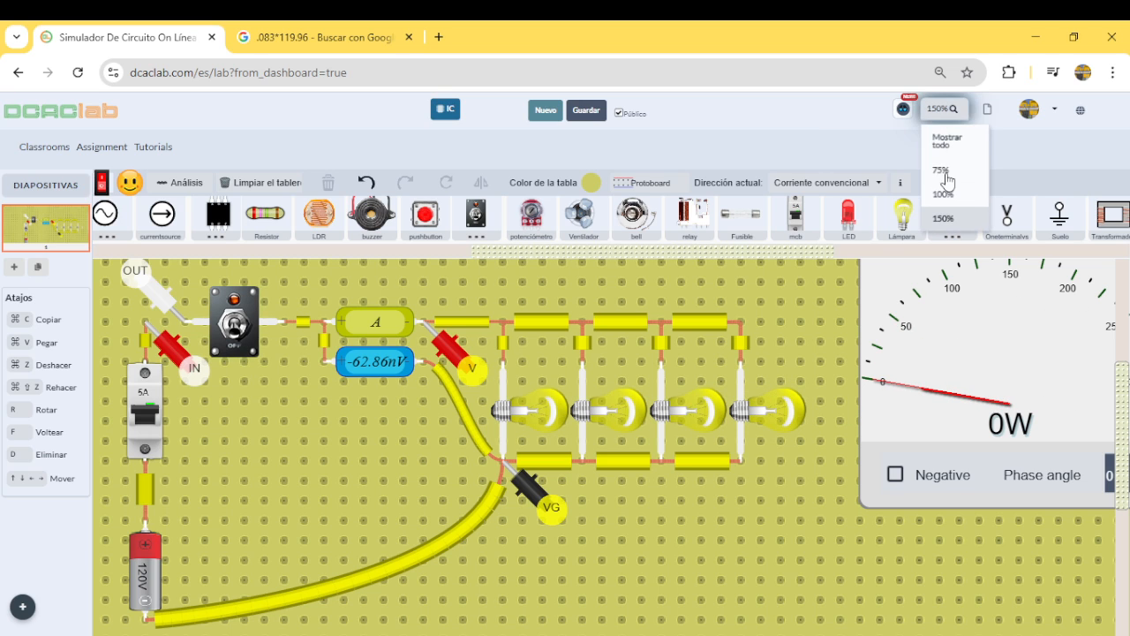
left_click(943, 190)
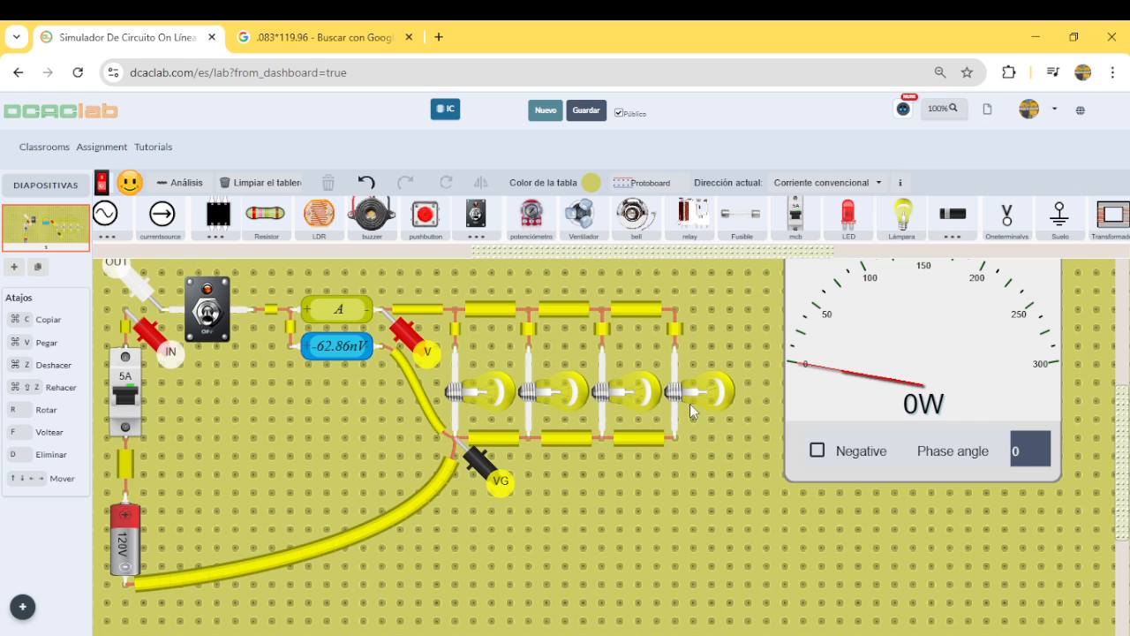
left_click_drag(813, 305, 989, 330)
left_click(693, 423)
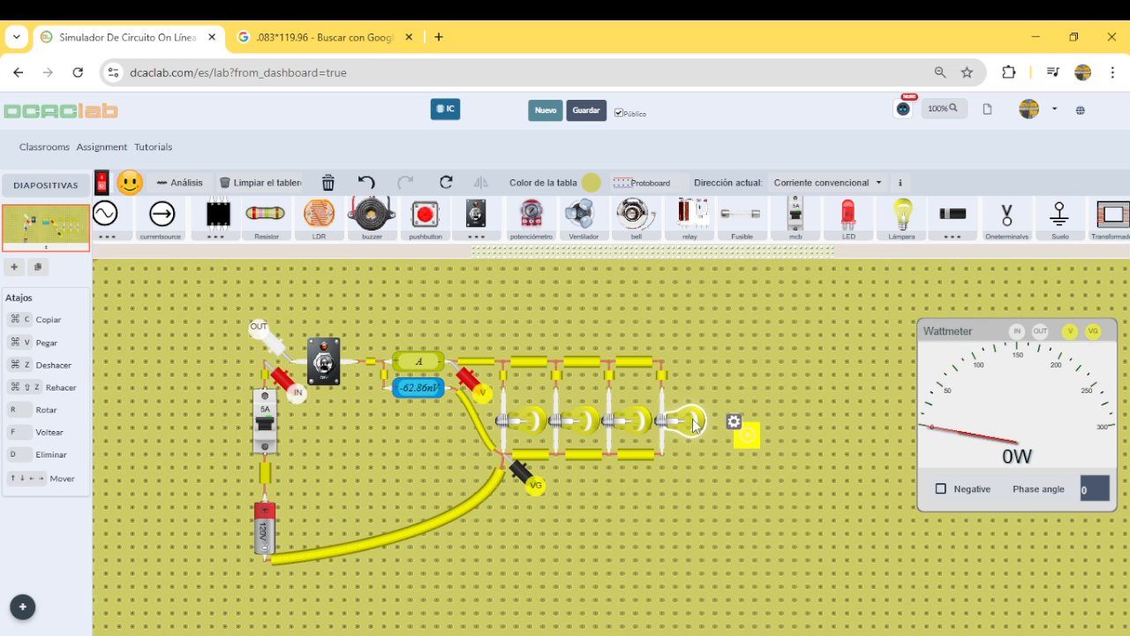
key("ctrl+c")
key("ctrl+v")
left_click_drag(728, 478, 723, 425)
key("ctrl+v")
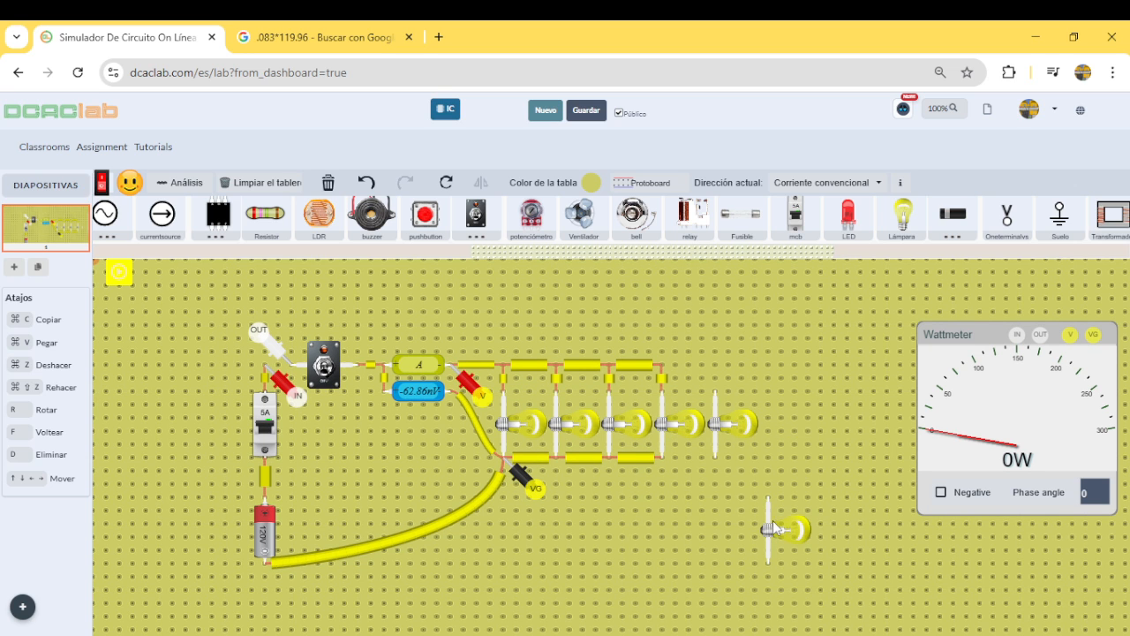
left_click_drag(773, 521, 773, 415)
key("ctrl+v")
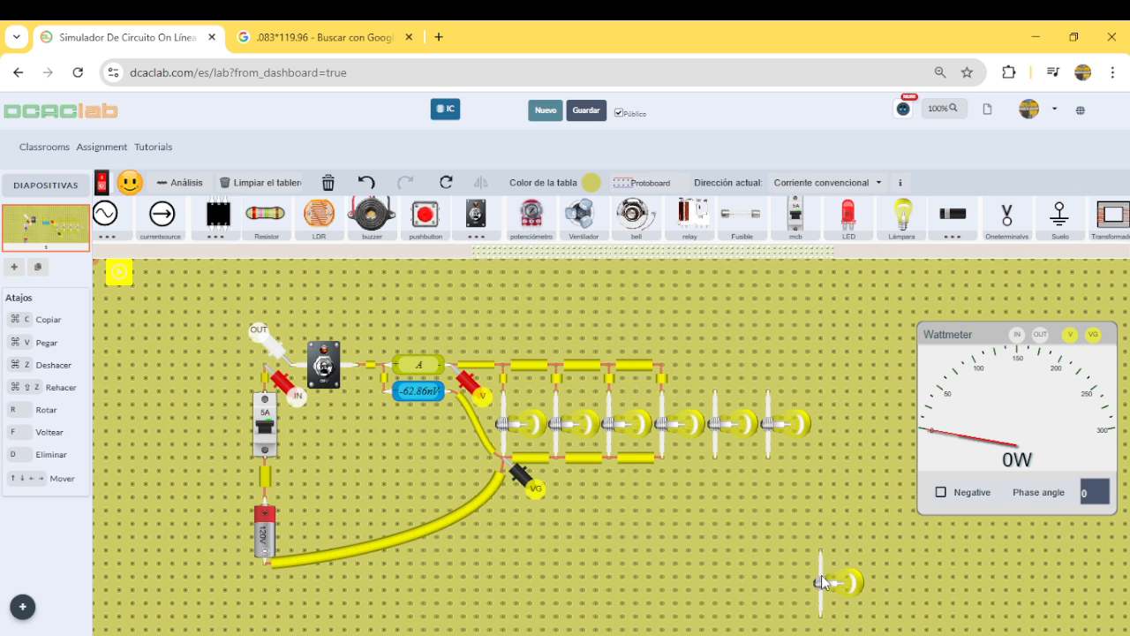
left_click_drag(821, 575, 822, 425)
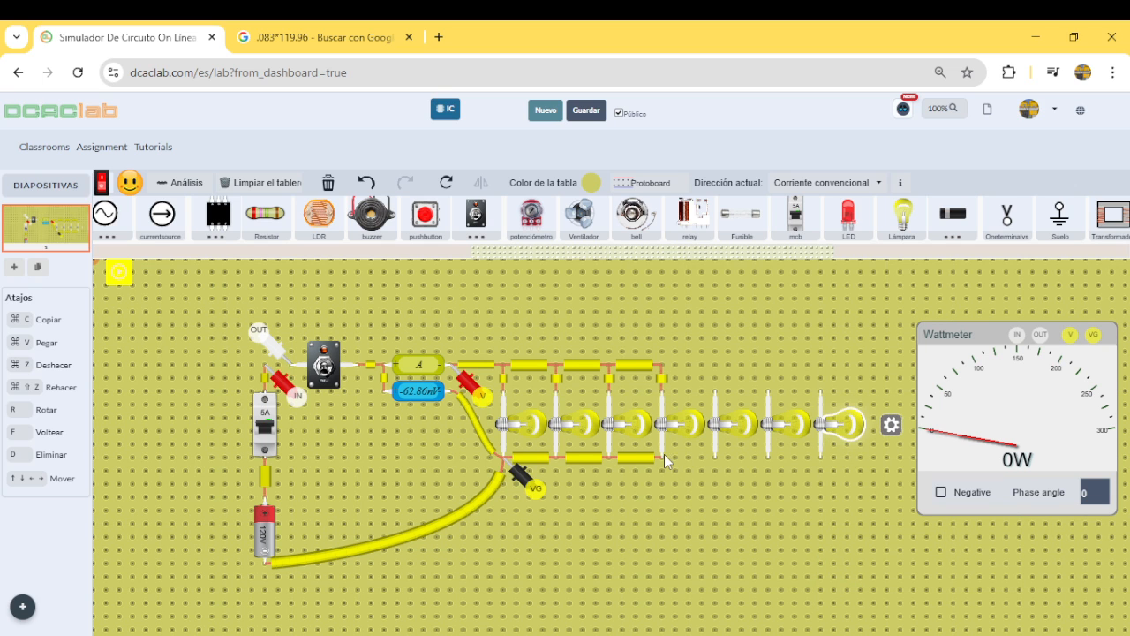
- Wire the three new bulbs' lower terminals to the common return line and add short upper leads to the fifth and seventh bulbs
left_click_drag(664, 454, 819, 458)
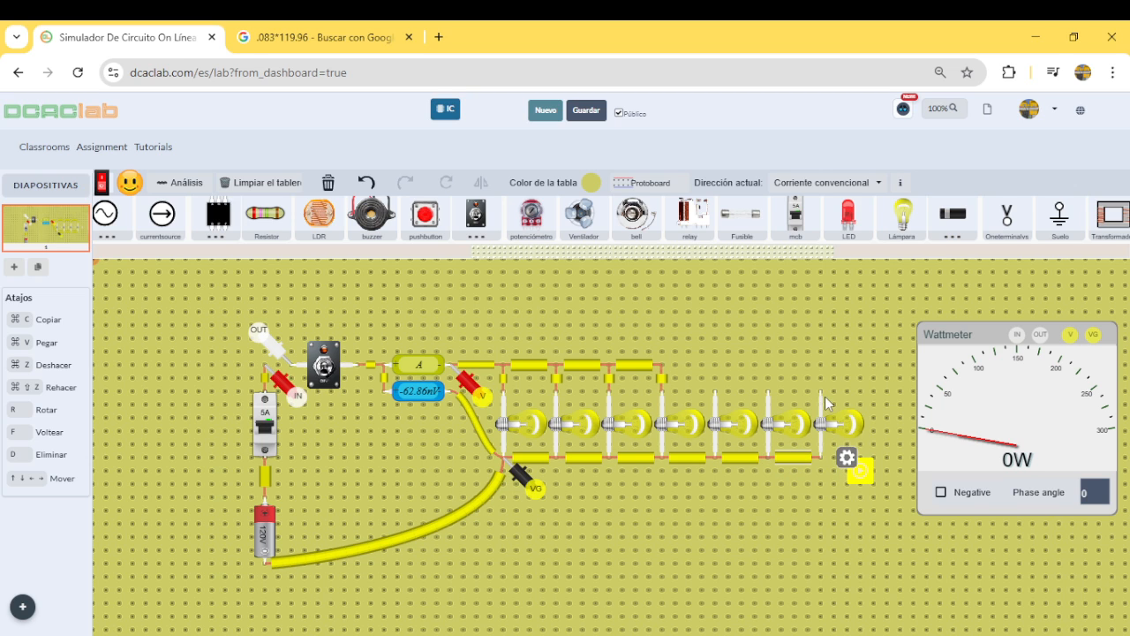
left_click_drag(717, 392, 718, 360)
left_click(795, 390)
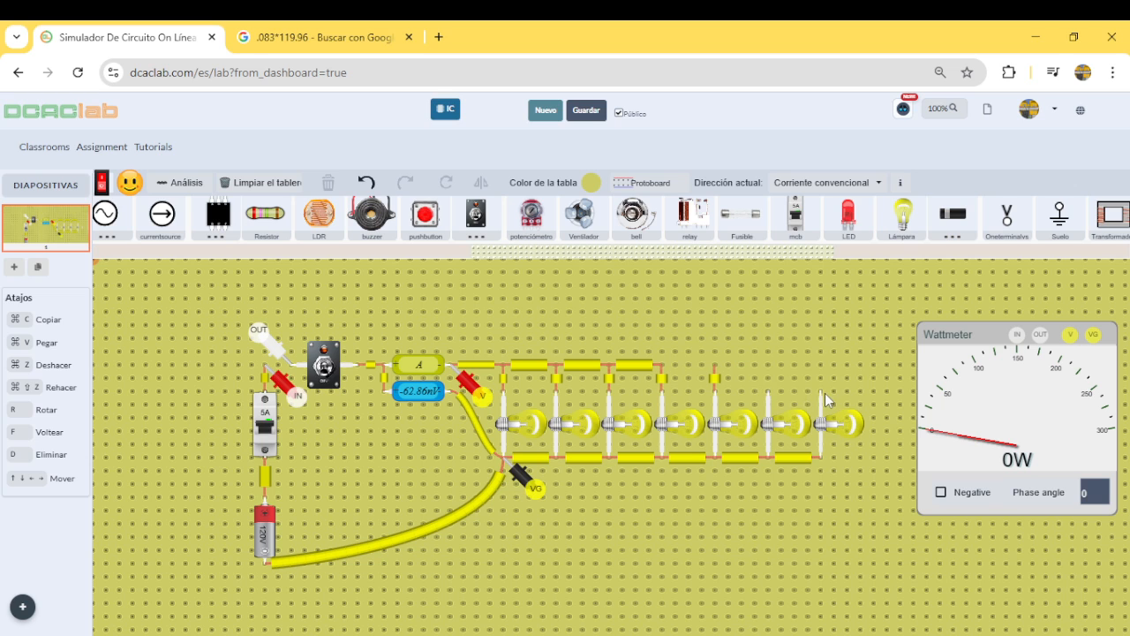
left_click_drag(816, 369, 771, 367)
- Wire the fourth bulb's upper node to the fifth bulb's and delete the misdrawn diagonal wire running to the sixth bulb
left_click(662, 365)
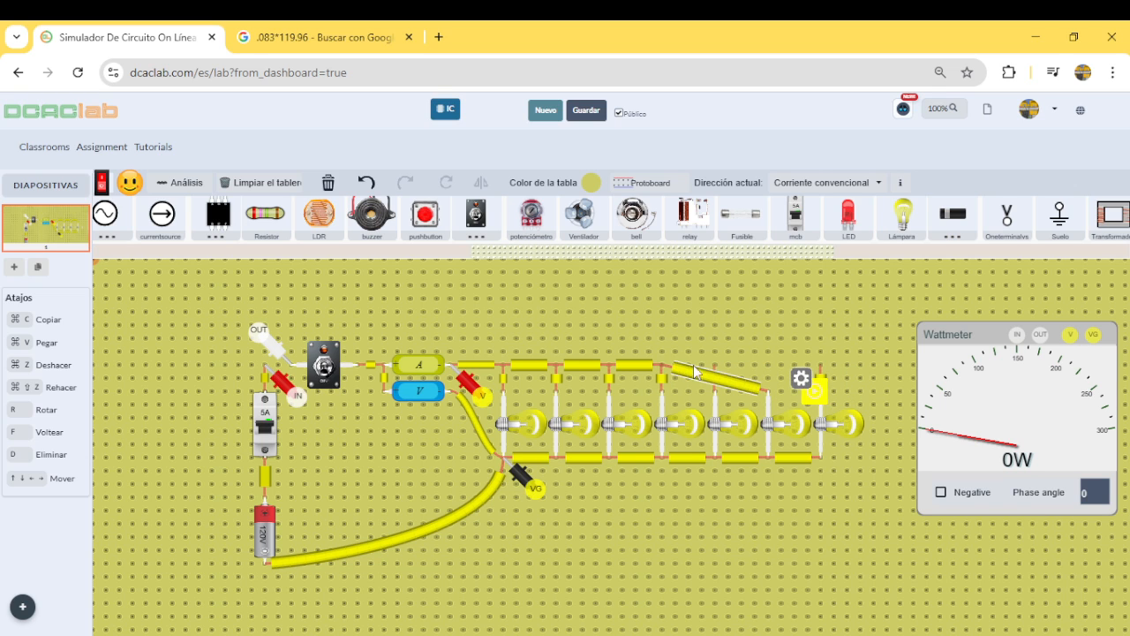
left_click_drag(662, 366, 705, 365)
left_click(740, 379)
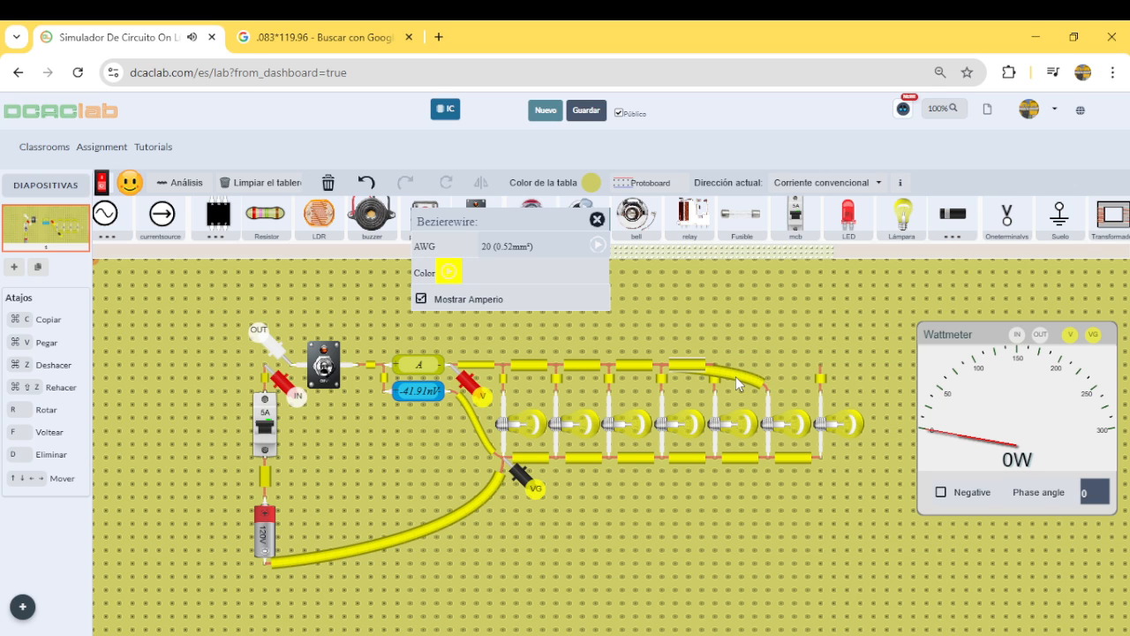
left_click(737, 378)
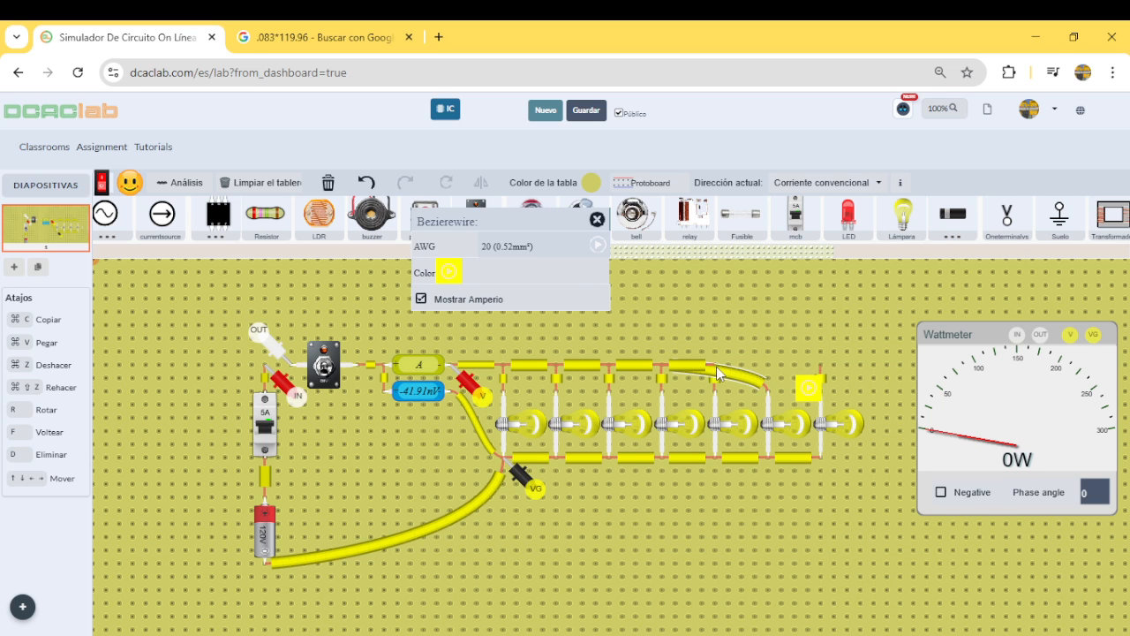
key("d")
mouse_move(715, 365)
left_mouse_down()
mouse_move(767, 367)
mouse_move(767, 390)
left_mouse_up()
left_click(767, 364)
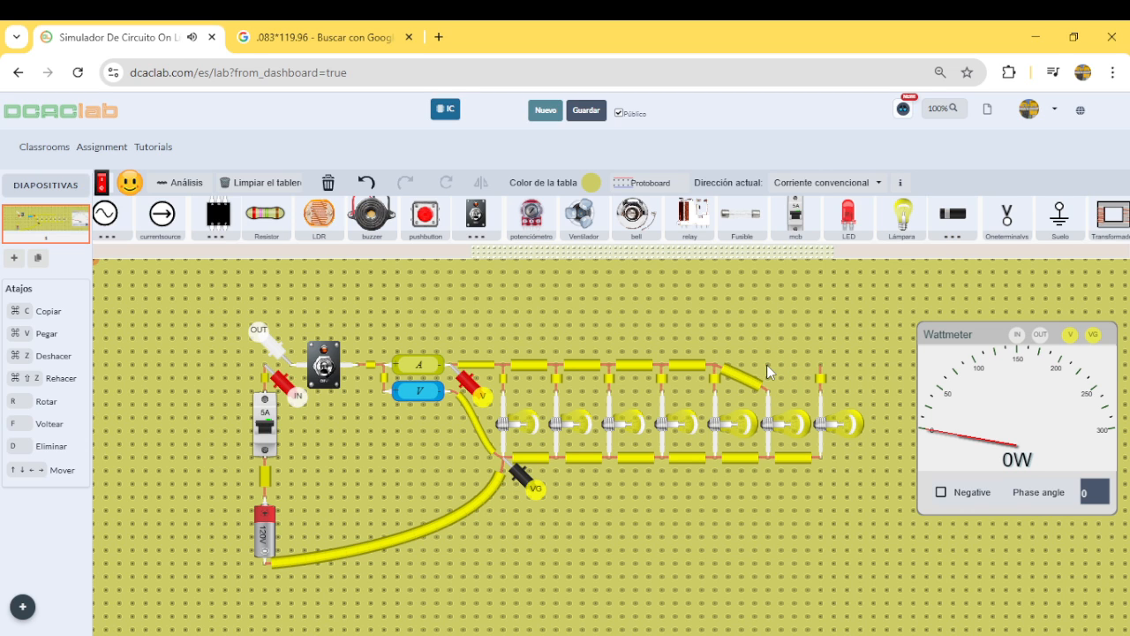
left_click(755, 381)
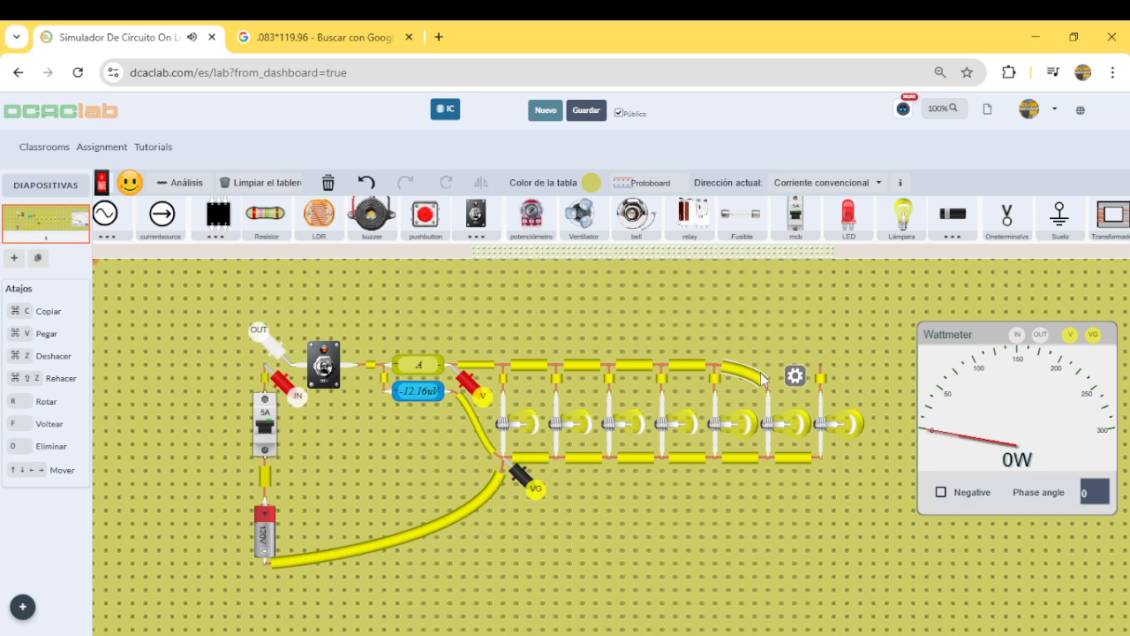
key("Delete")
- Add the sixth bulb's upper lead and extend the upper supply line from the fifth bulb through the sixth to the seventh
left_click(768, 376)
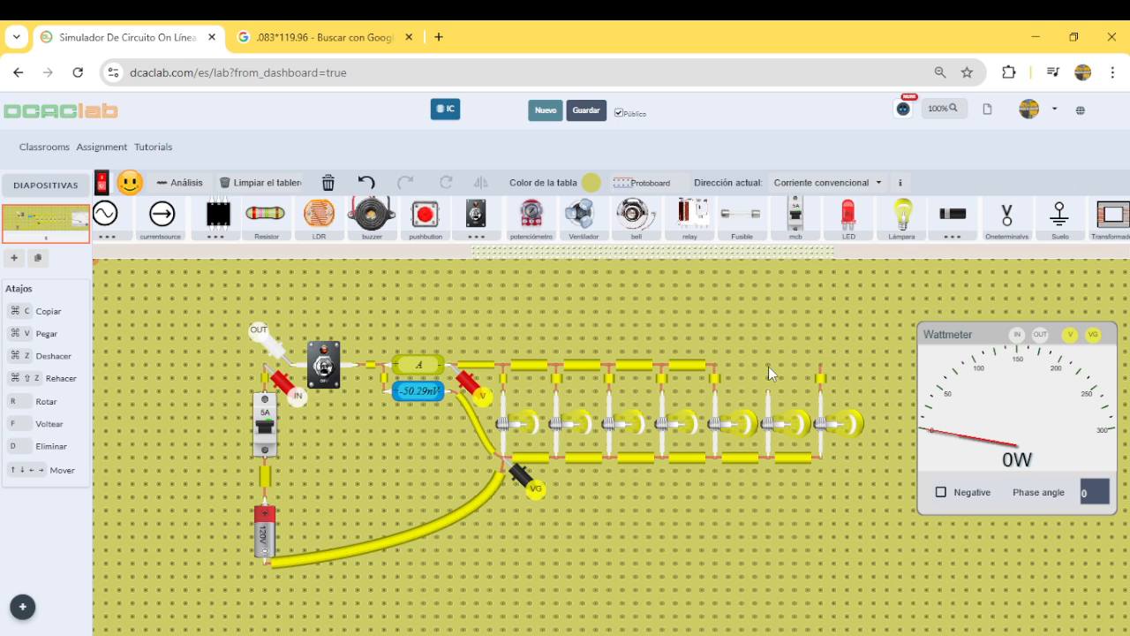
mouse_move(712, 366)
left_mouse_down()
mouse_move(764, 367)
mouse_move(720, 372)
left_mouse_up()
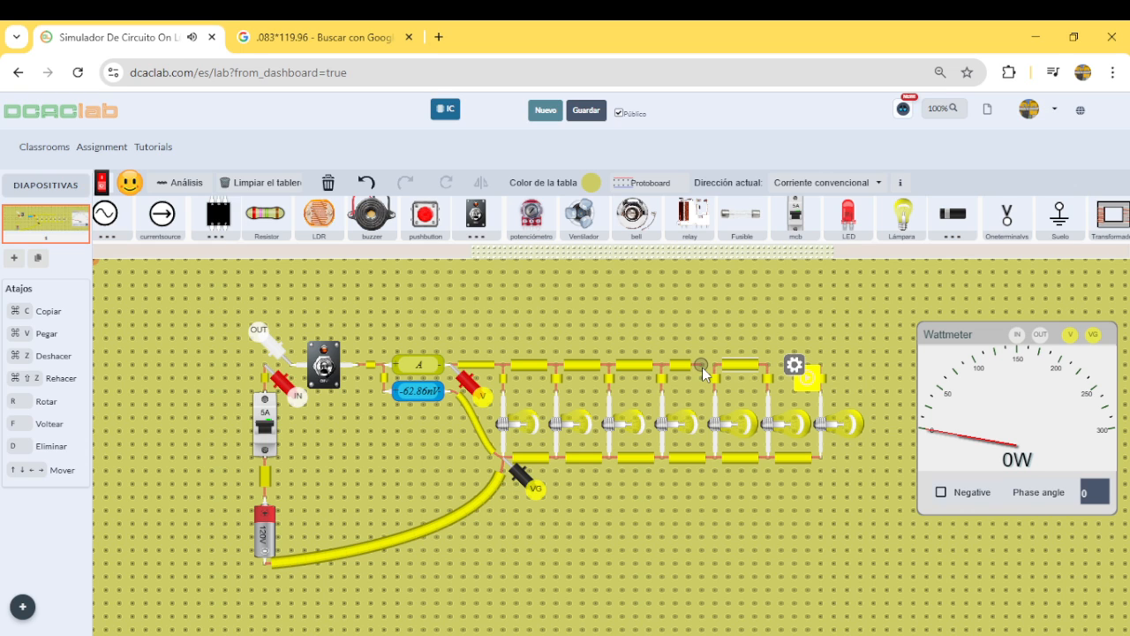
left_click_drag(702, 367, 720, 368)
left_click(849, 367)
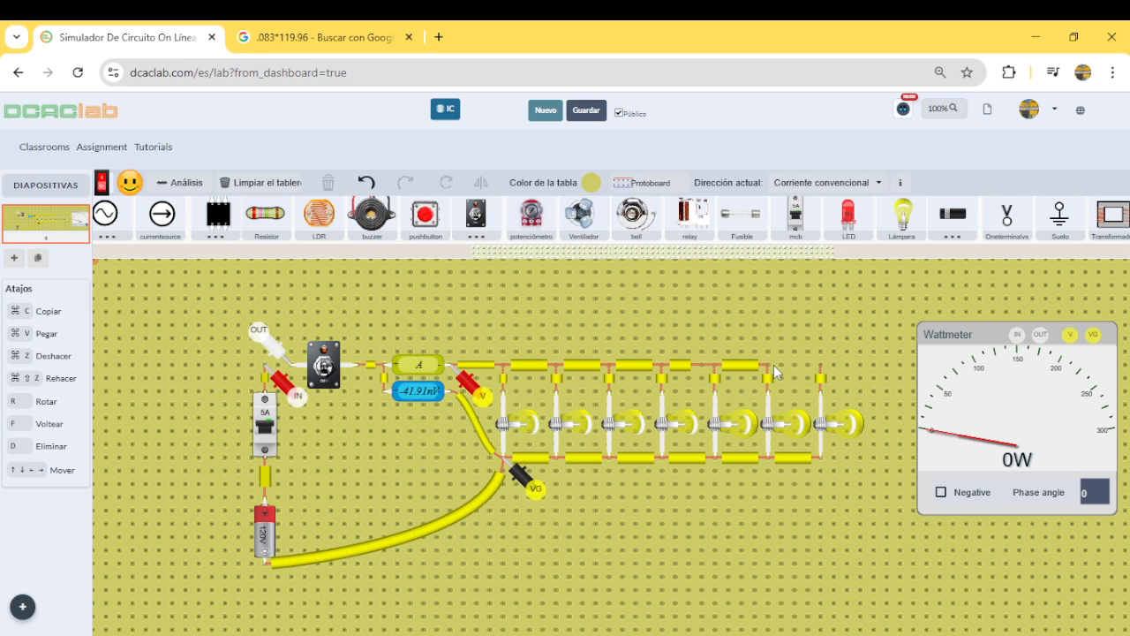
left_click_drag(767, 366, 819, 367)
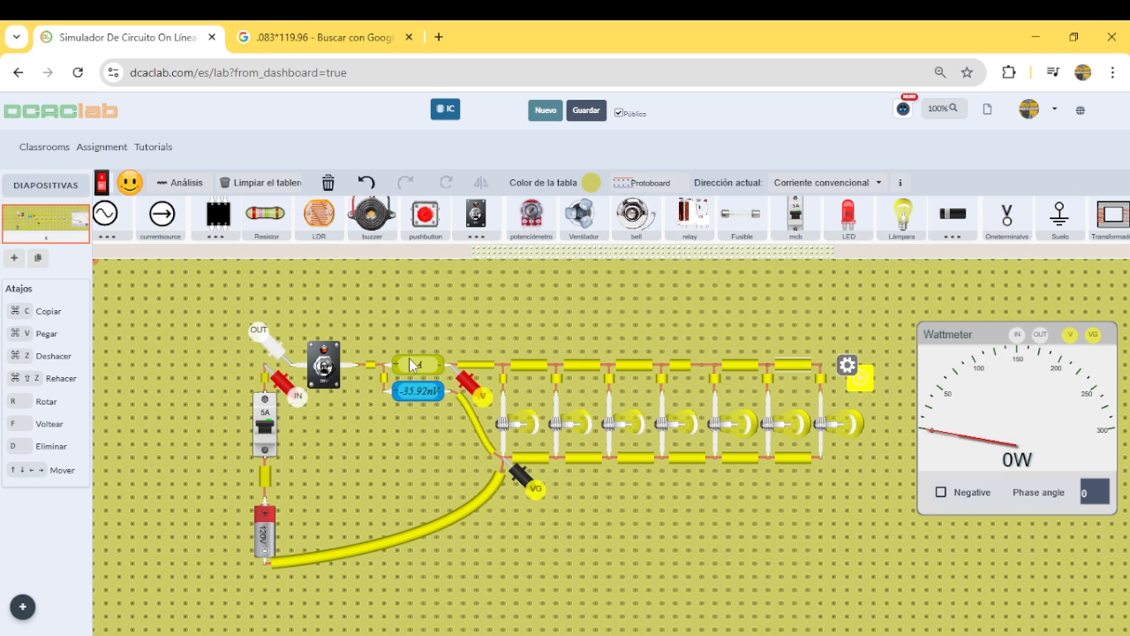
- Turn on the toggle switch to test the seven bulbs with the 5 A breaker, and consult the panel circuit diagram in Tecno electricas.pdf
left_click(322, 369)
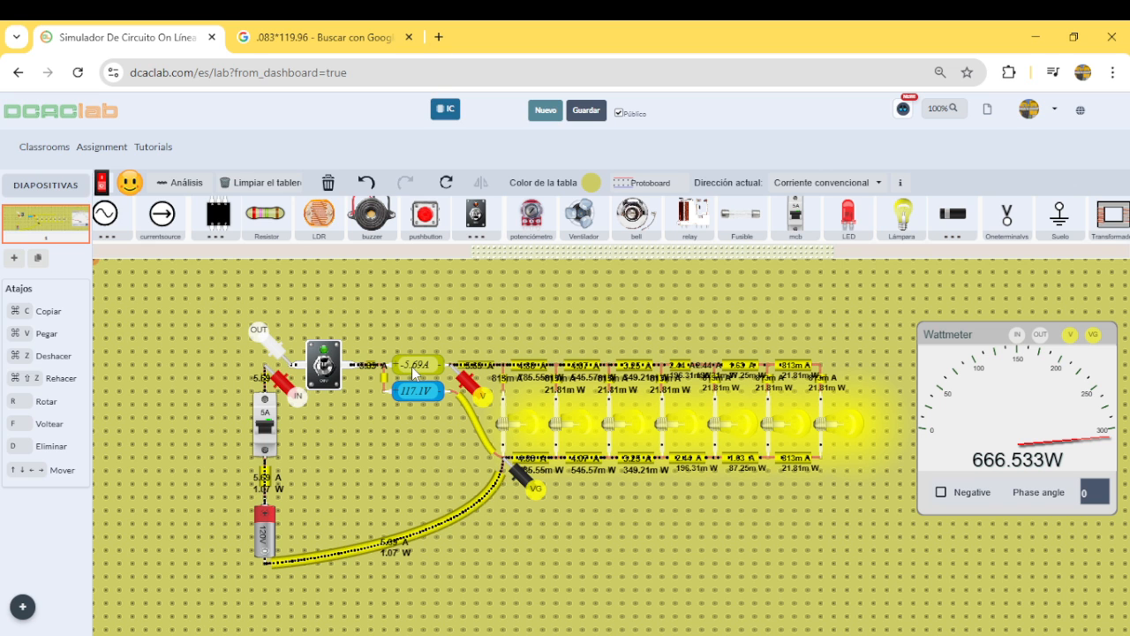
left_click(264, 427)
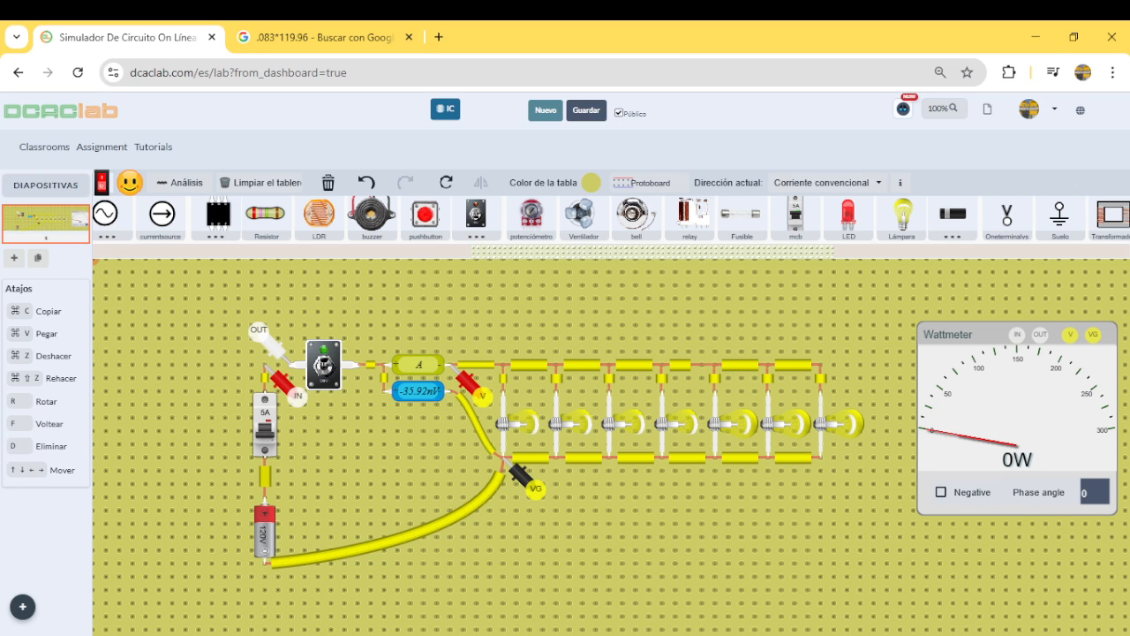
left_click_drag(0, 459, 858, 108)
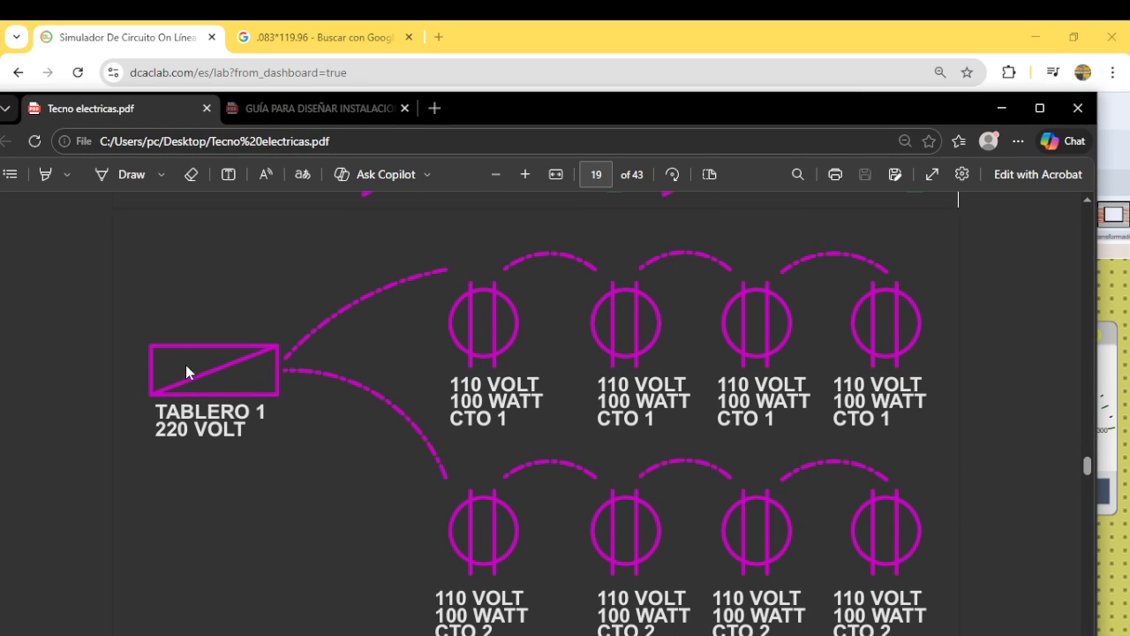
left_click_drag(600, 95, 0, 442)
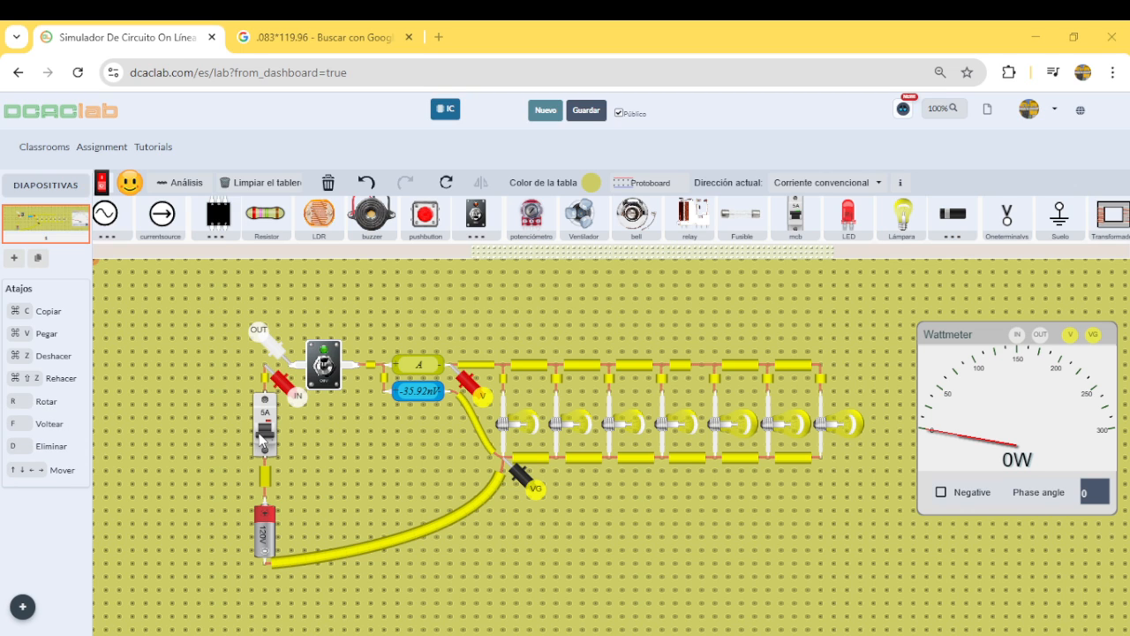
- Review the AWG gauge options for the return wire from the battery without changing the gauge
left_click(409, 533)
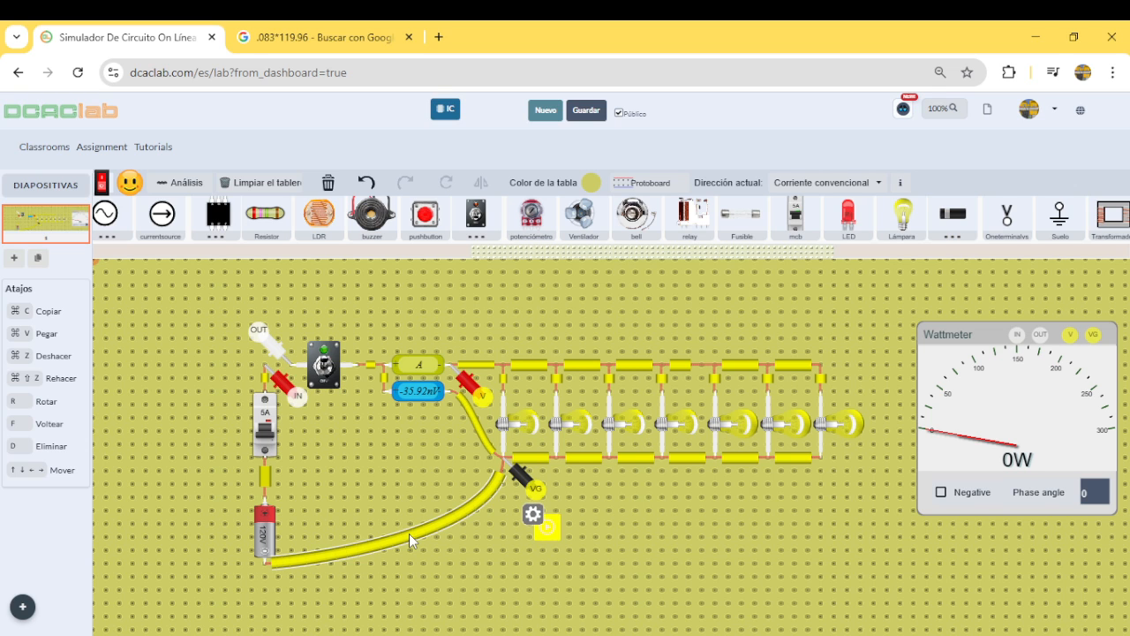
left_click(534, 514)
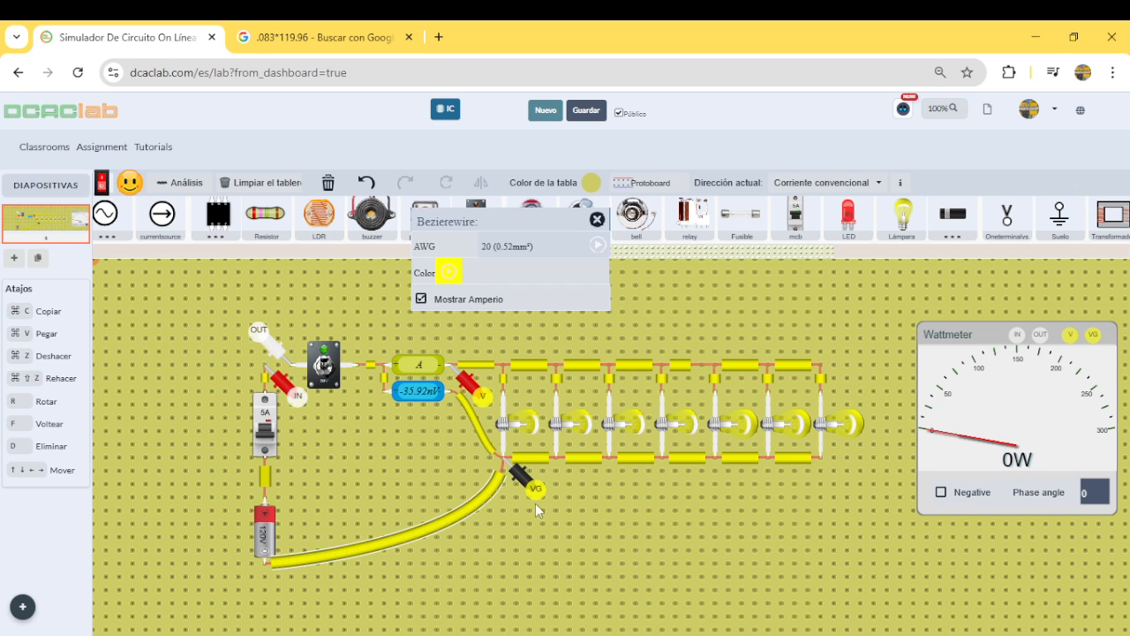
left_click(521, 253)
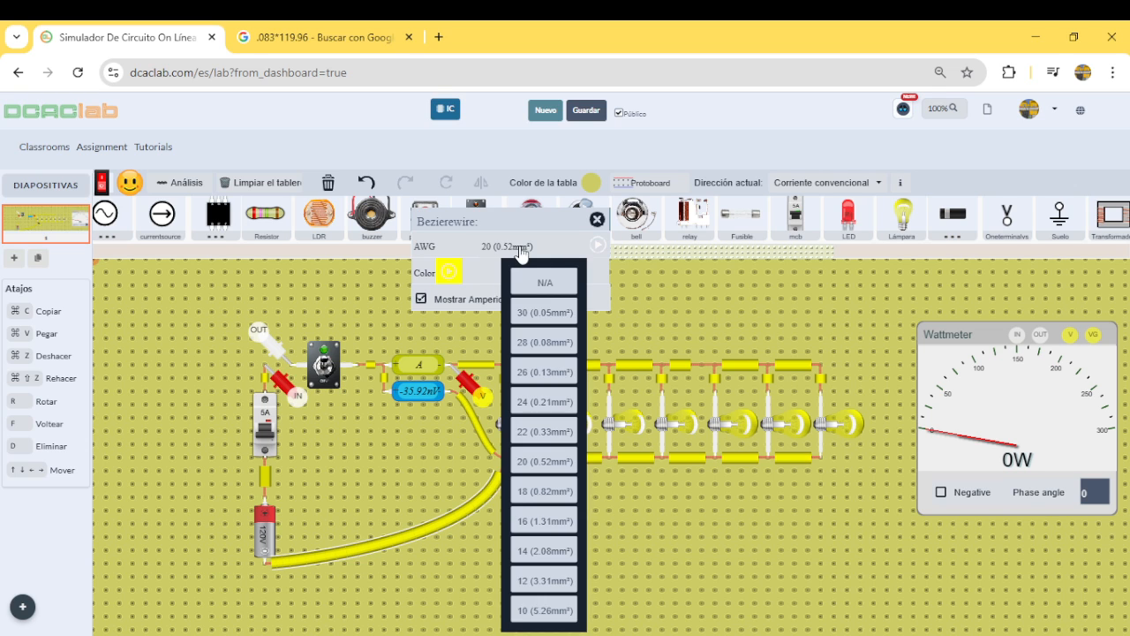
left_click(597, 219)
- Set the breaker's maximum current to 30 A, power the circuit to test it, and switch the breaker off
left_click(265, 425)
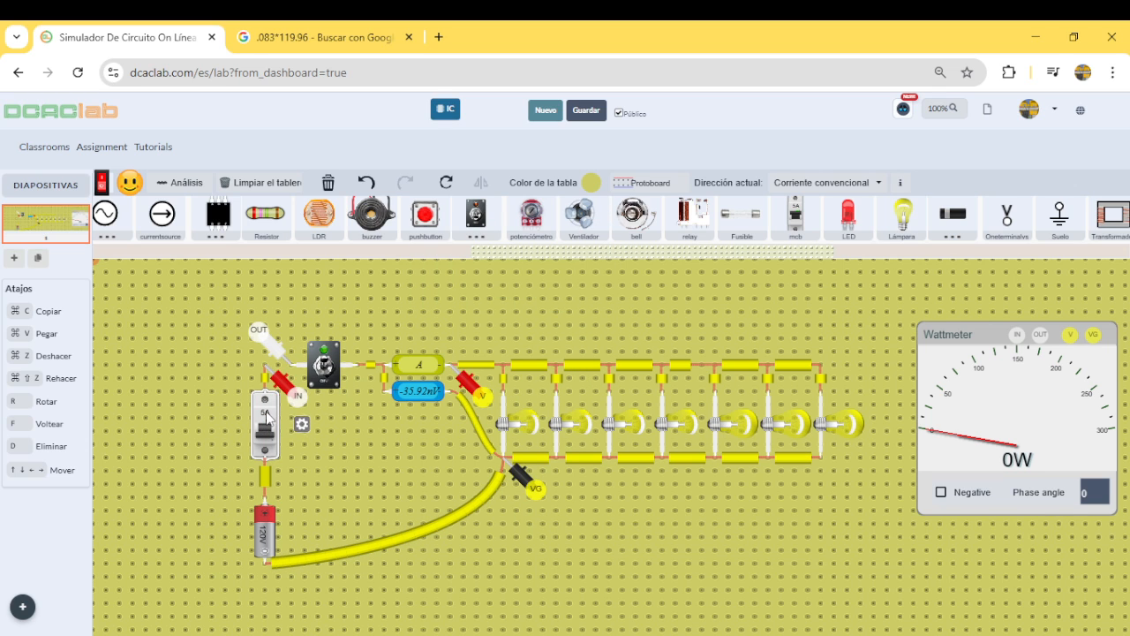
left_click(303, 422)
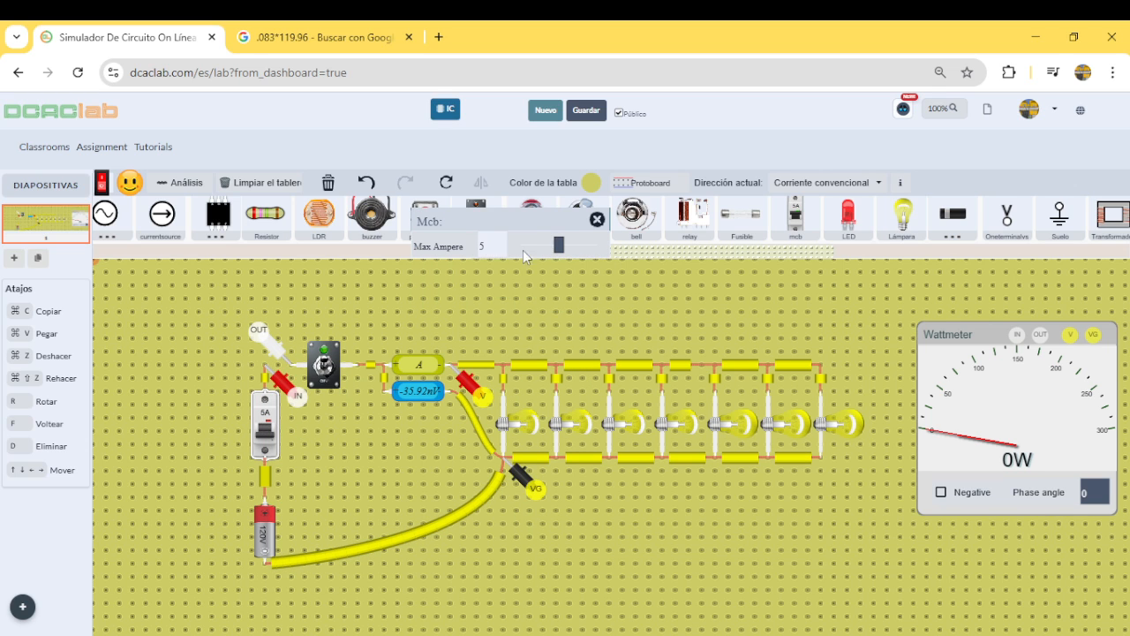
type("30")
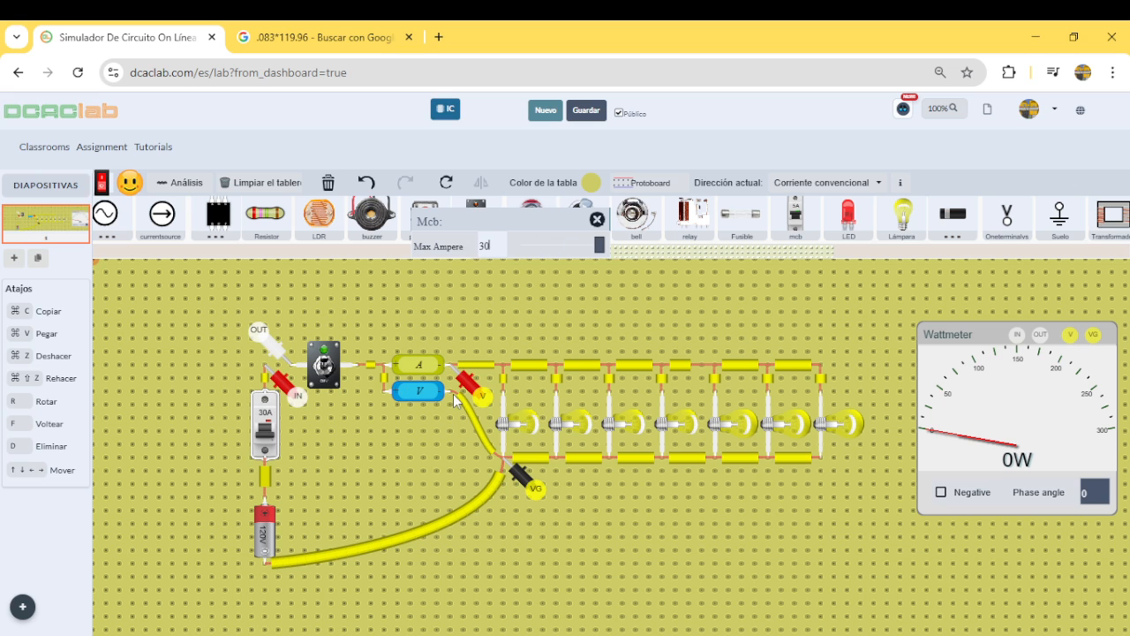
left_click(323, 376)
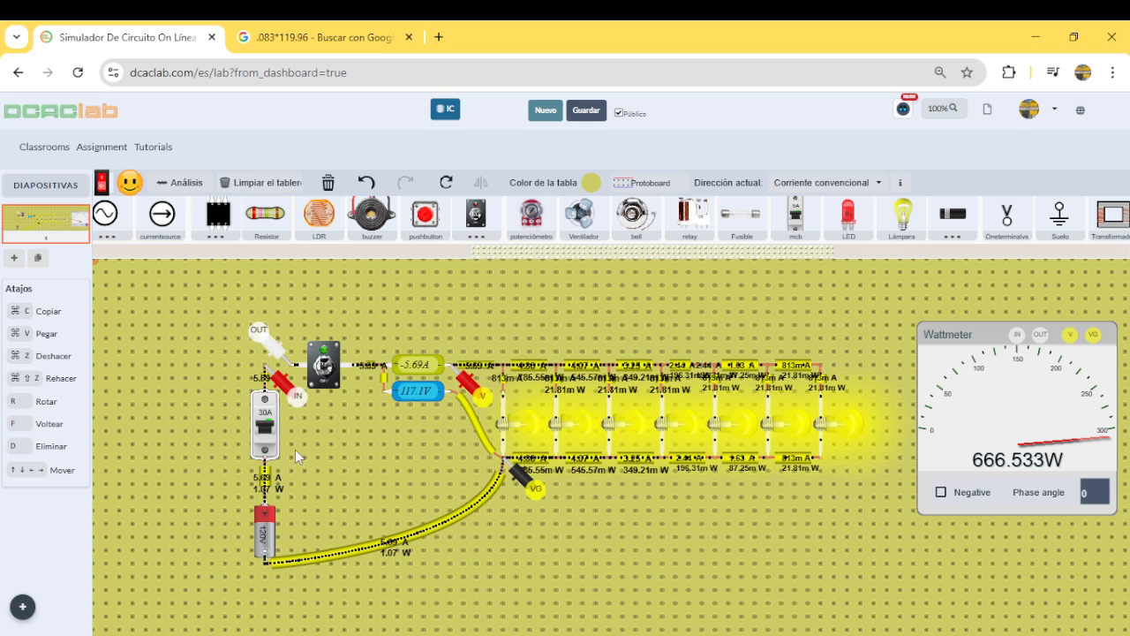
left_click(269, 431)
- Set the gauge of the battery's return wire to AWG 30 (0.05mm²)
left_click(419, 532)
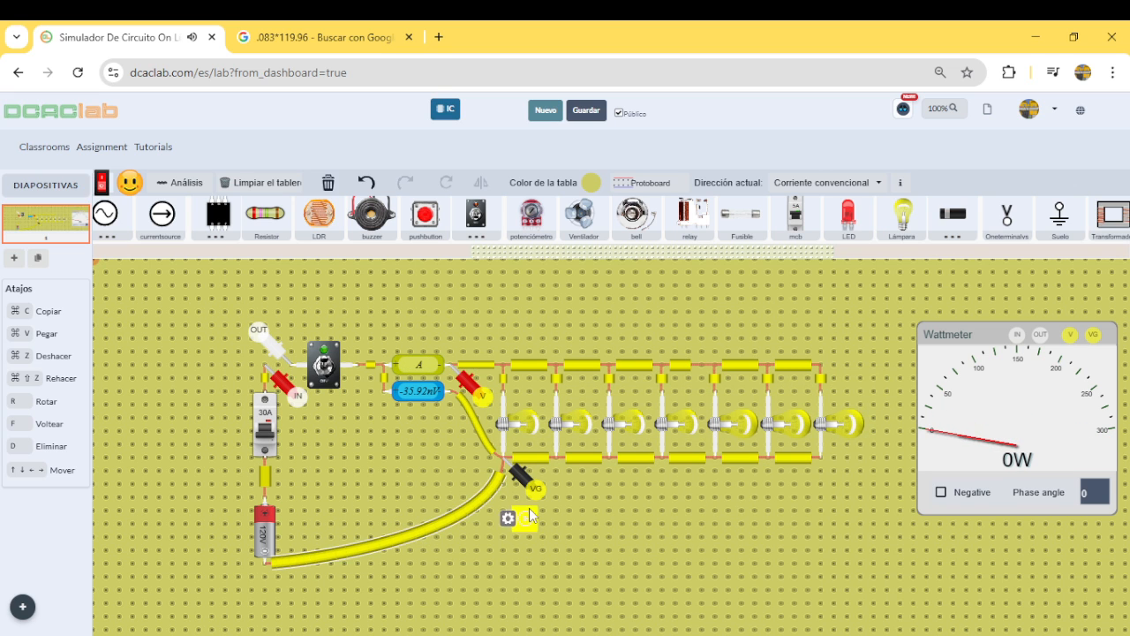
left_click(534, 516)
left_click(527, 255)
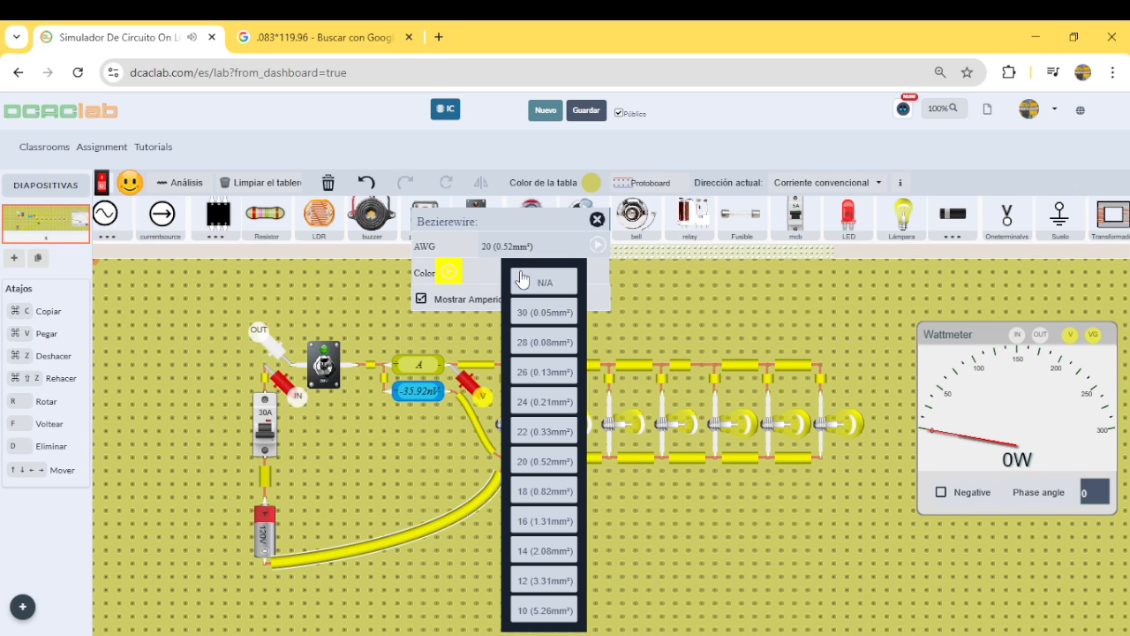
left_click(534, 312)
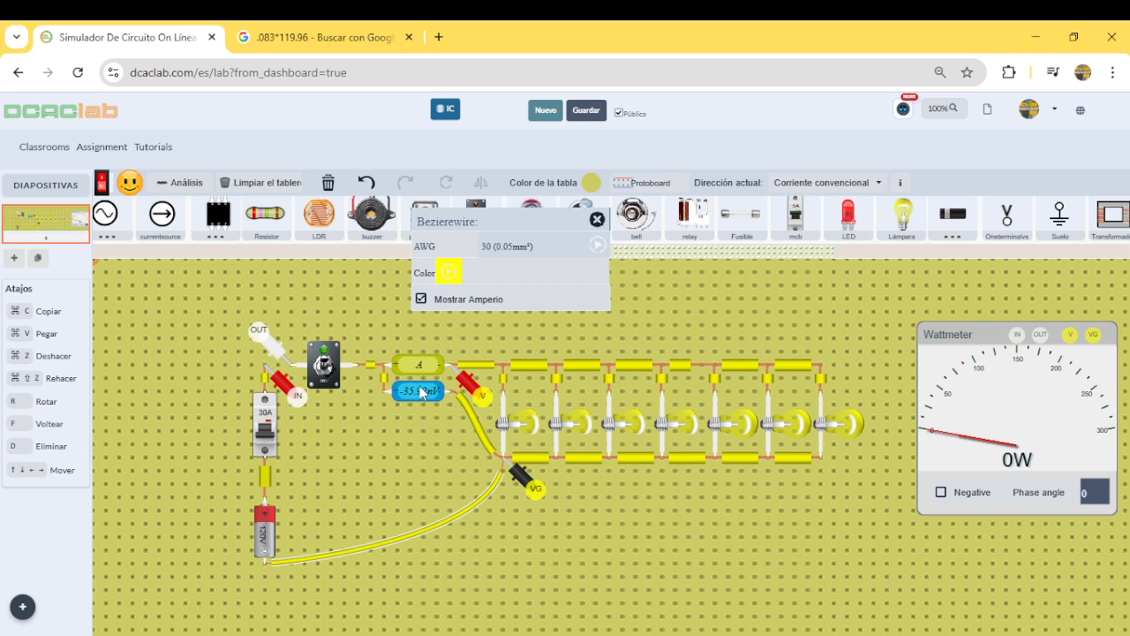
- Turn on the 30 A breaker to test the thin return wire under the seven-bulb load, and switch the breaker off
left_click(266, 430)
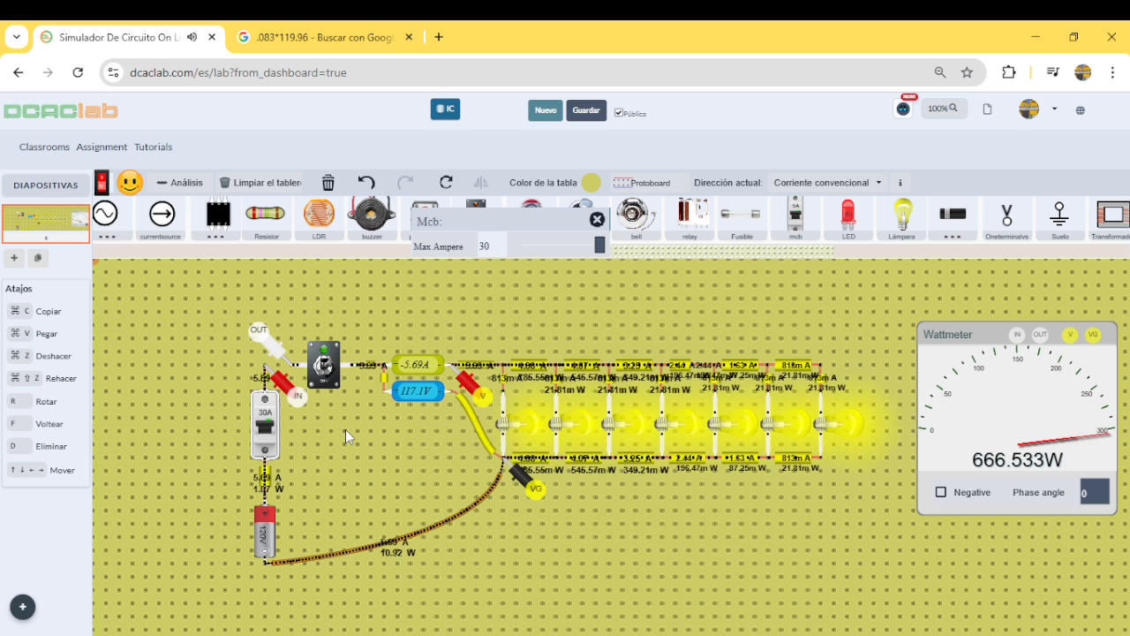
left_click(474, 575)
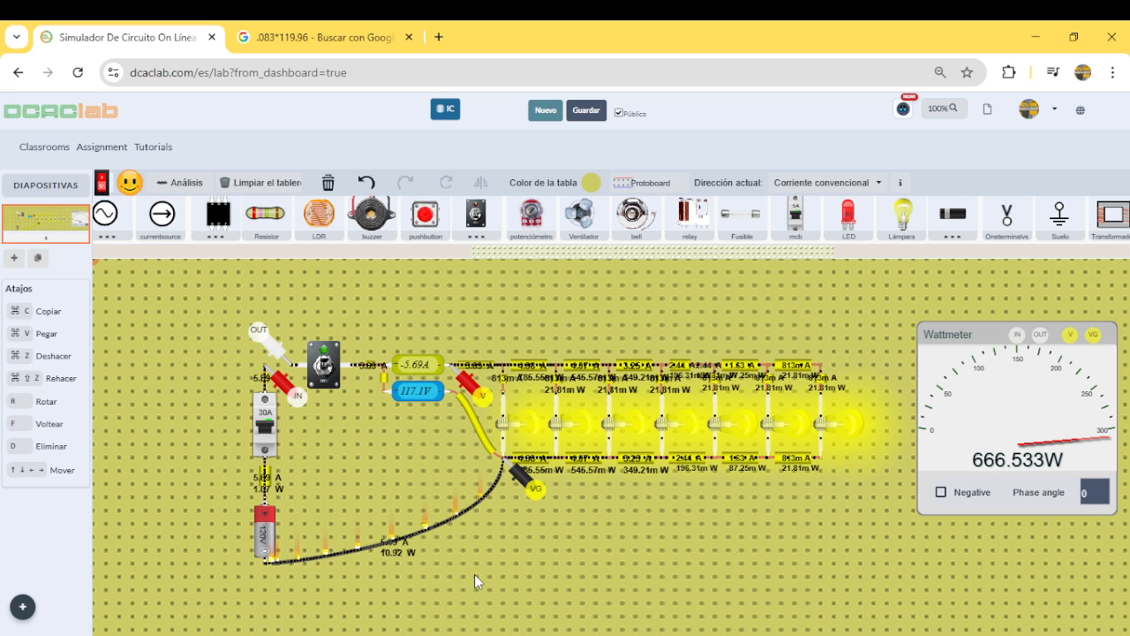
left_click(279, 429)
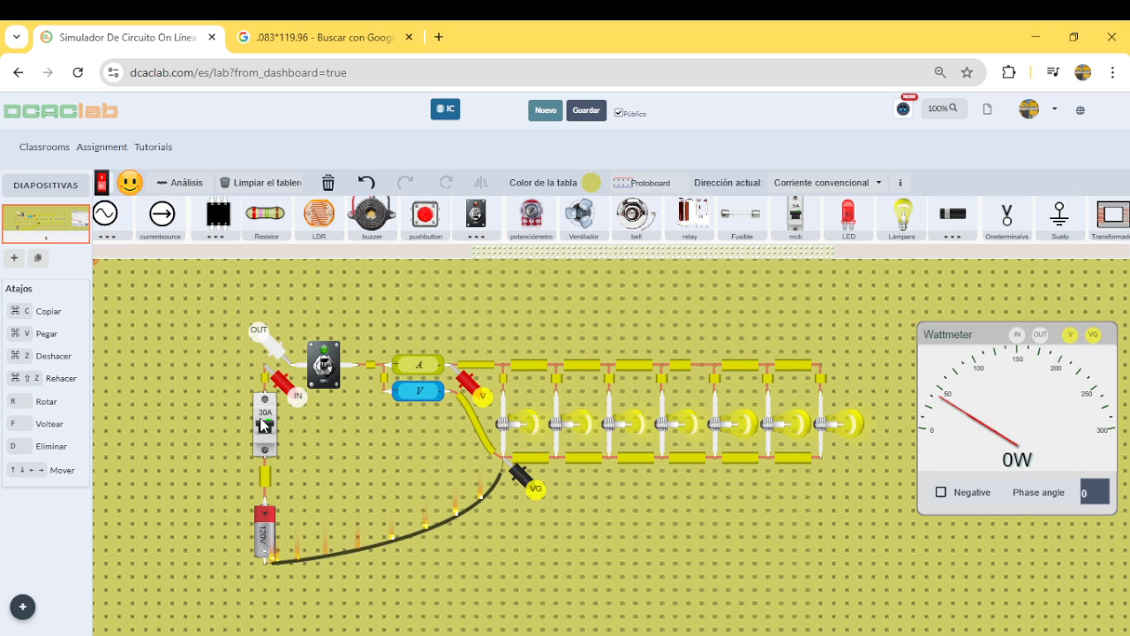
- Set the maximum current of the breaker above the battery to 1 A
left_click(406, 541)
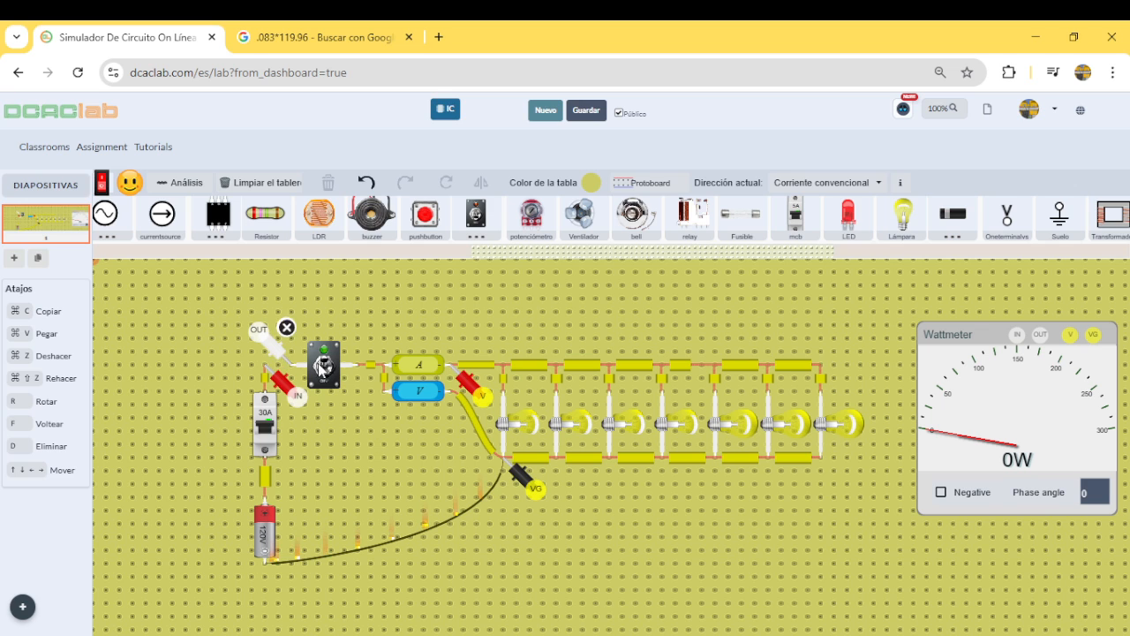
left_click(269, 432)
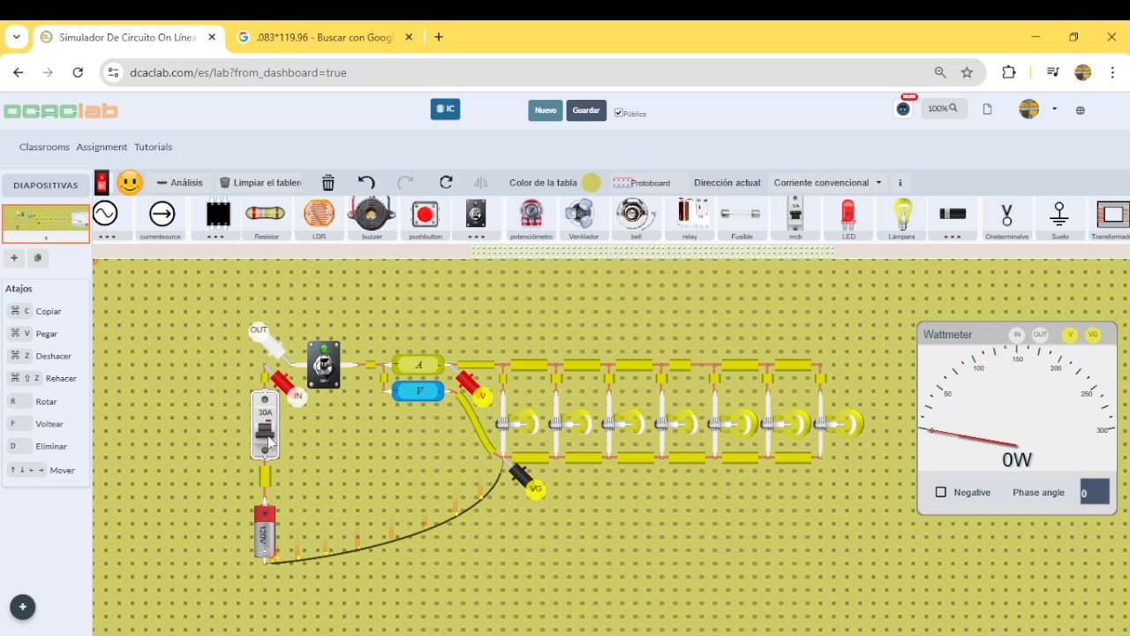
left_click(267, 436)
left_click(274, 419)
left_click(305, 423)
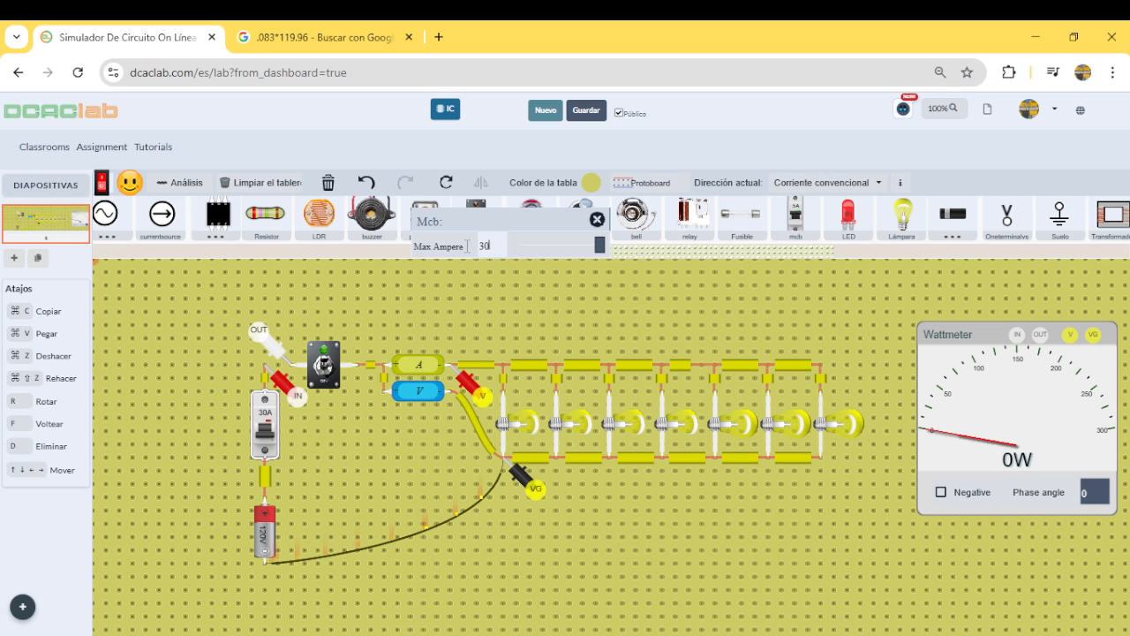
type("1")
left_click(358, 469)
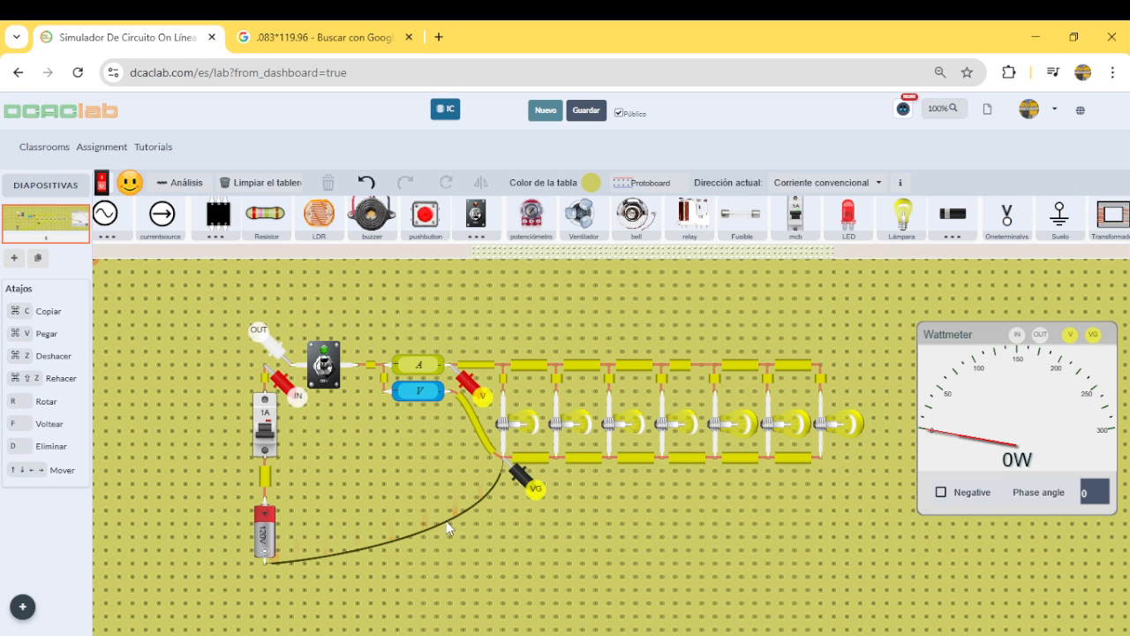
- Repair the burnt return wire and test it under the seven-bulb load with the 1 A breaker, leaving the breaker off
left_click(405, 541)
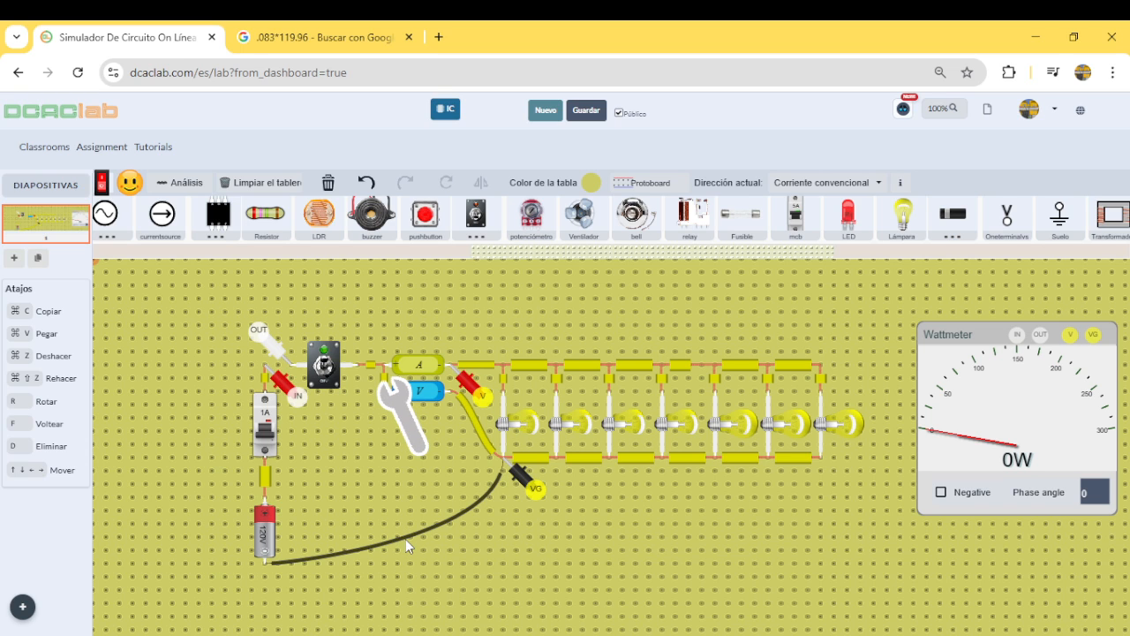
left_click(403, 431)
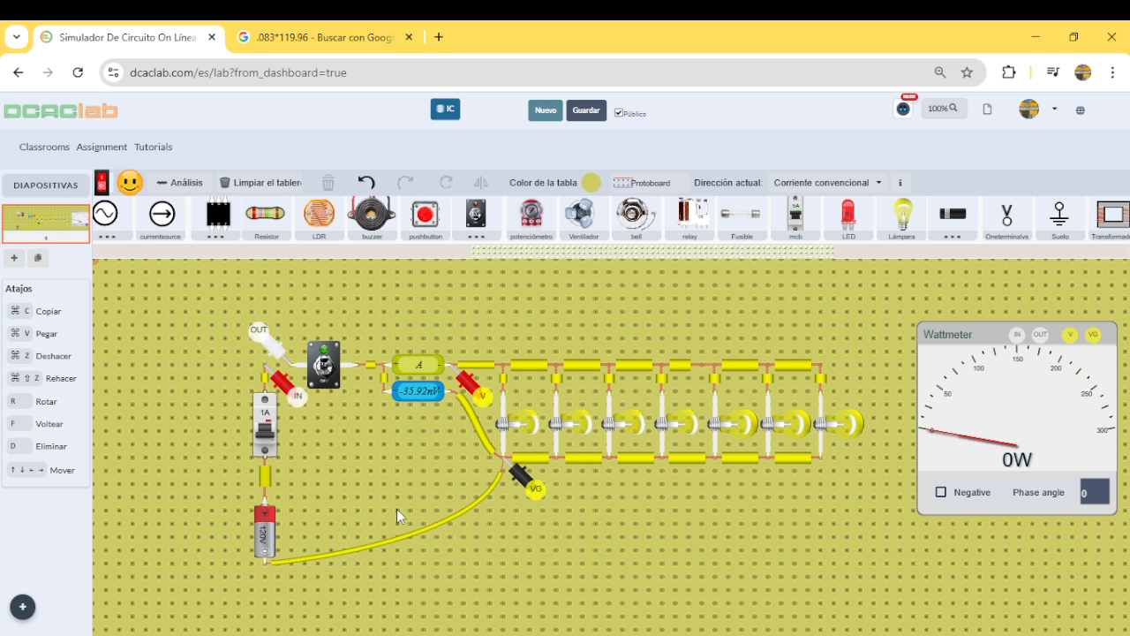
left_click(264, 434)
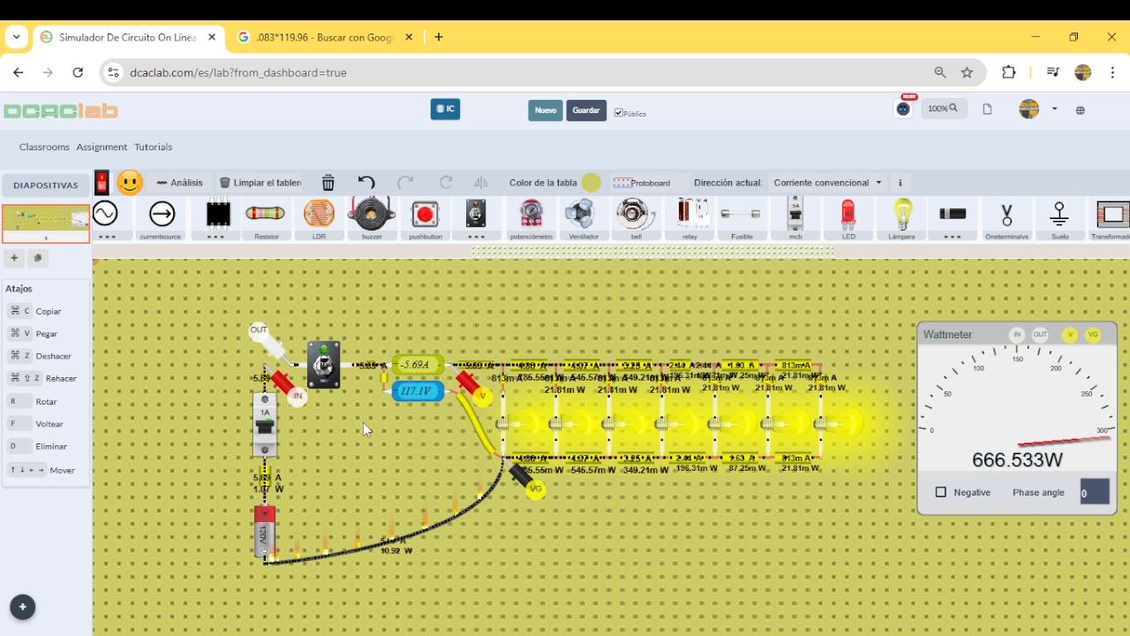
left_click(262, 431)
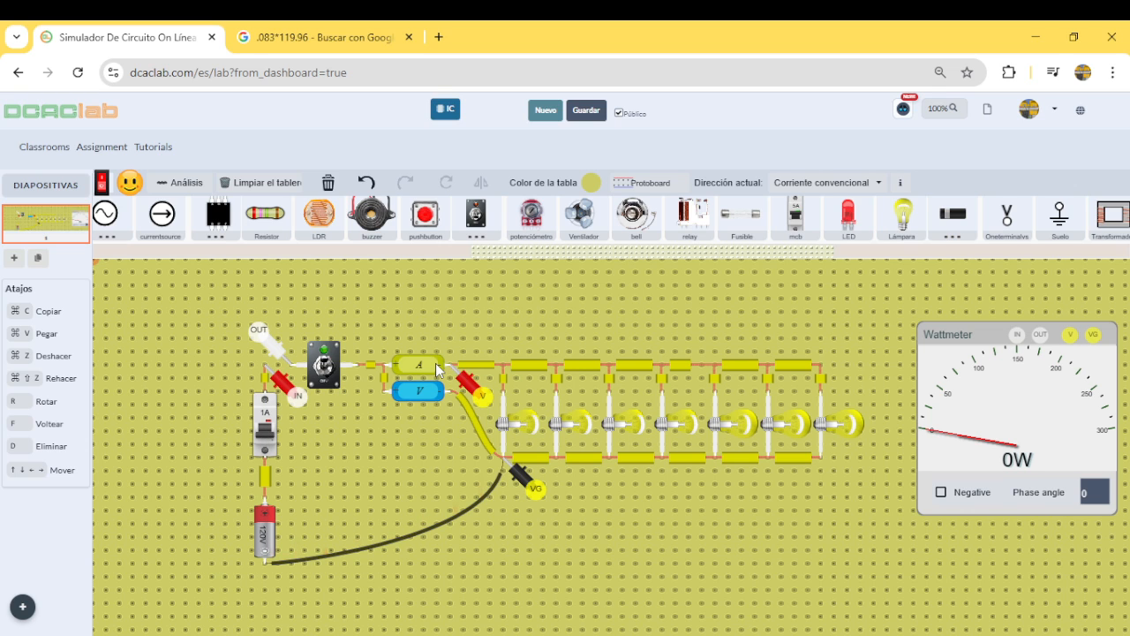
left_click(269, 428)
left_click(266, 433)
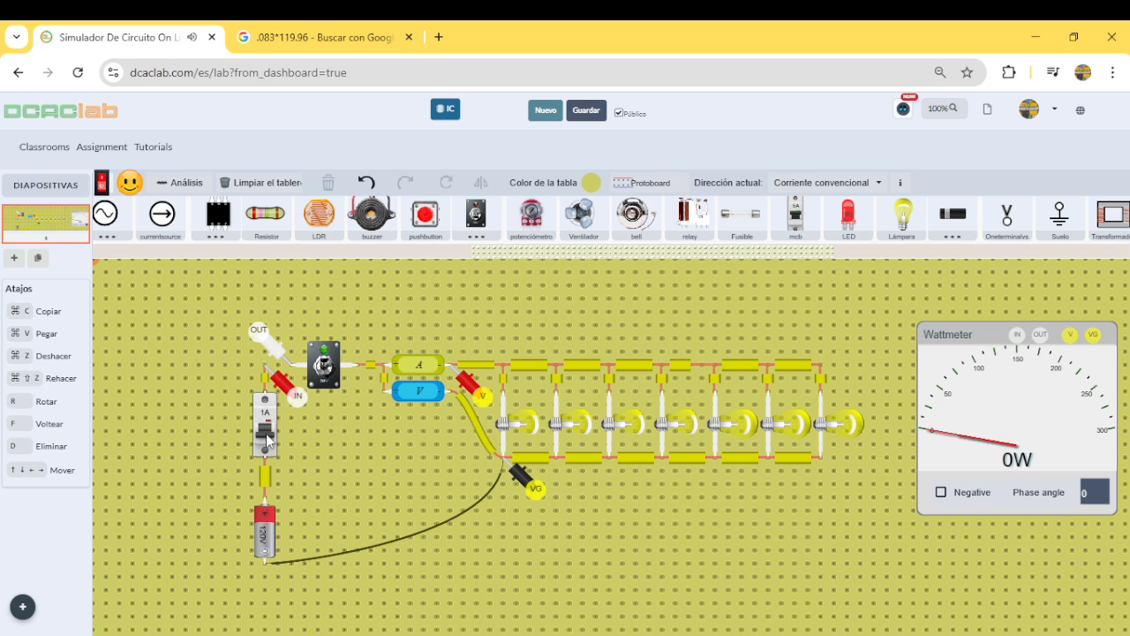
- Set the breaker's maximum current to 2 A
left_click(266, 444)
left_click(302, 423)
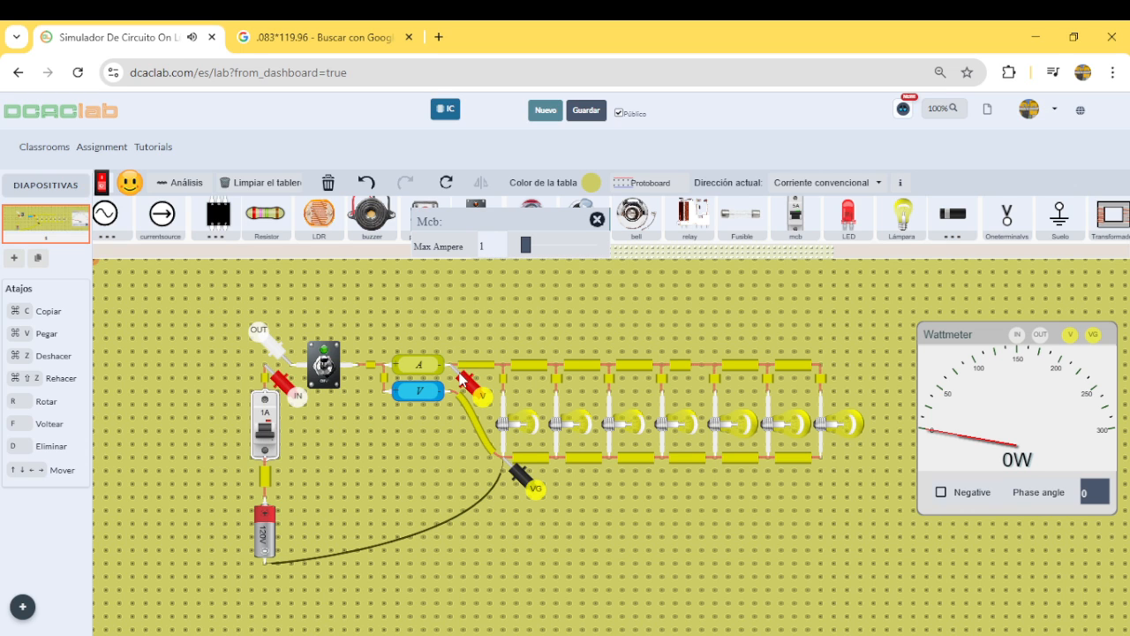
double_click(477, 246)
type("2")
left_click(597, 220)
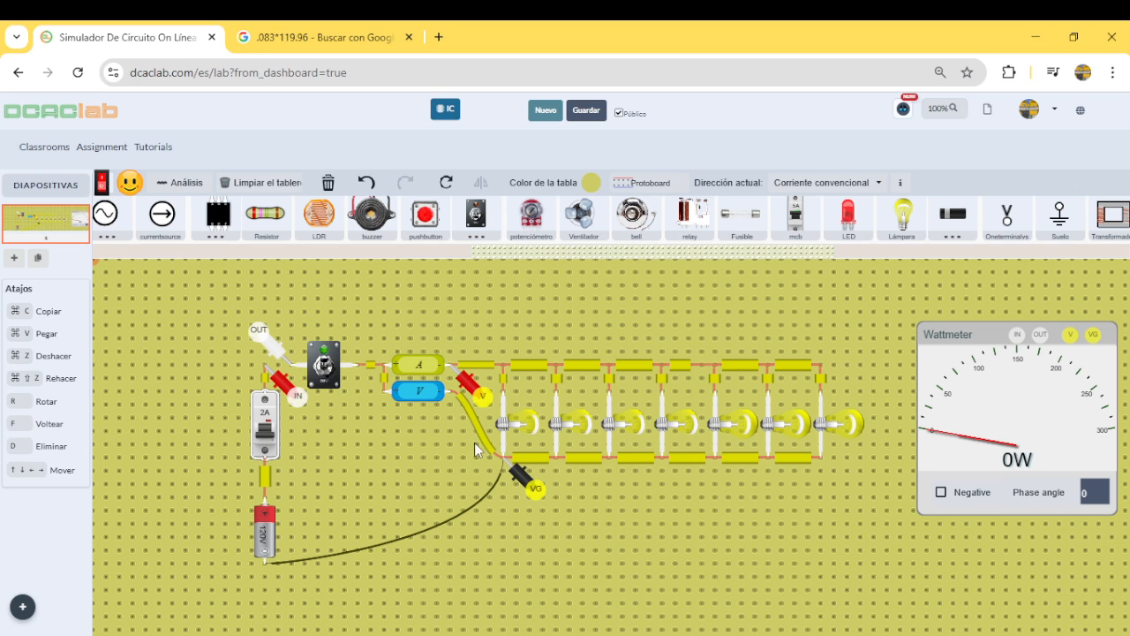
- Repair the burnt return wire between the battery and the bulbs and bend it into a downward curve
left_click(471, 506)
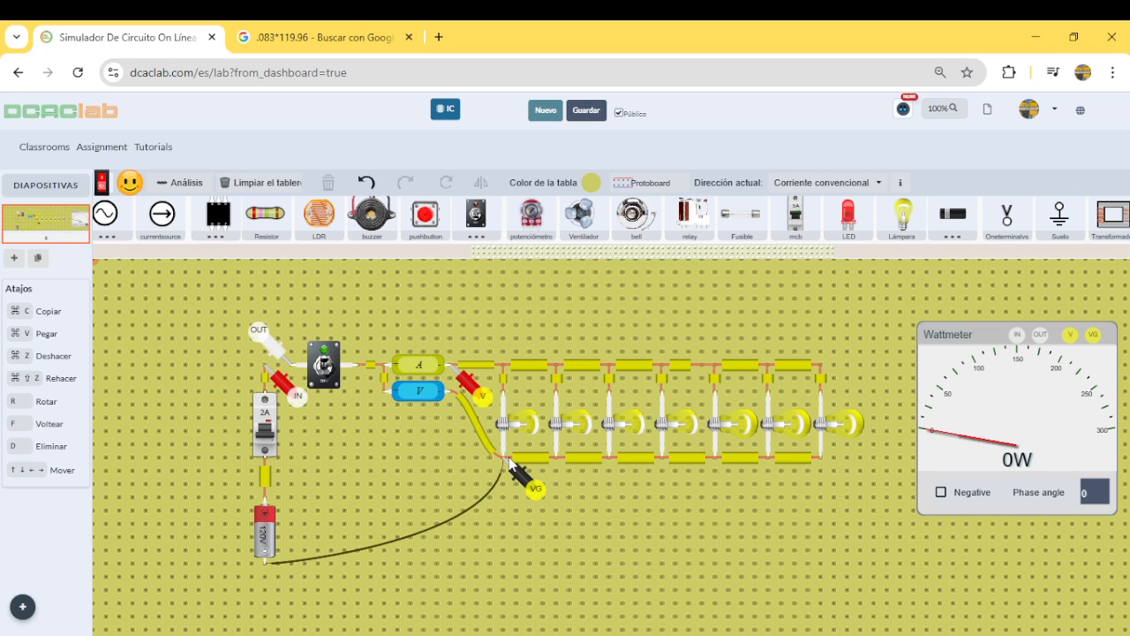
left_click_drag(500, 461, 273, 565)
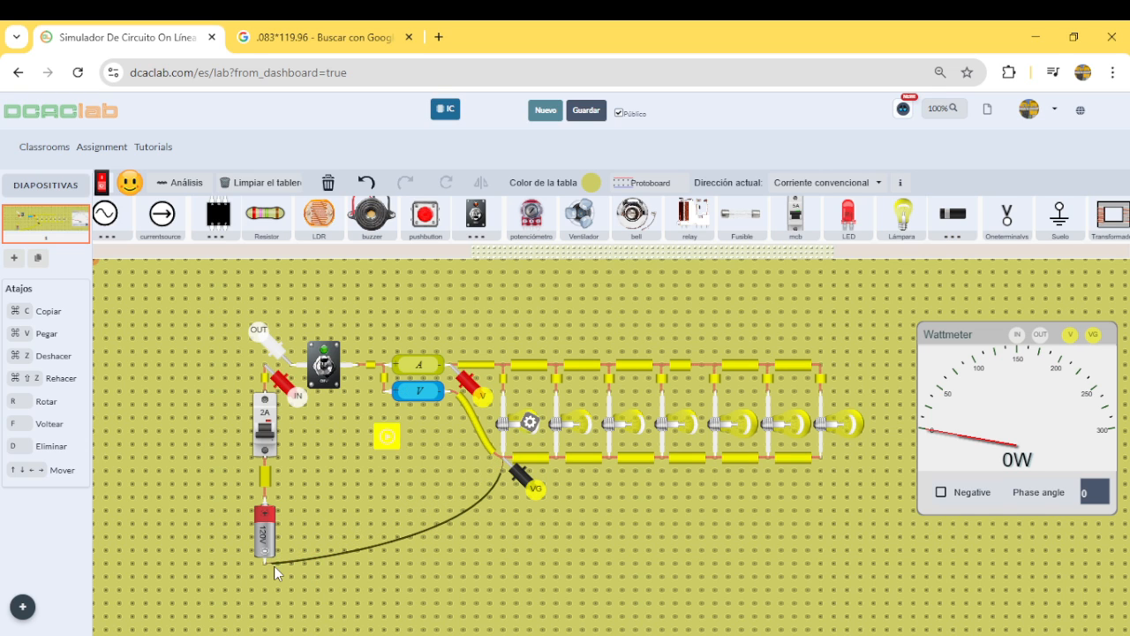
left_click(398, 544)
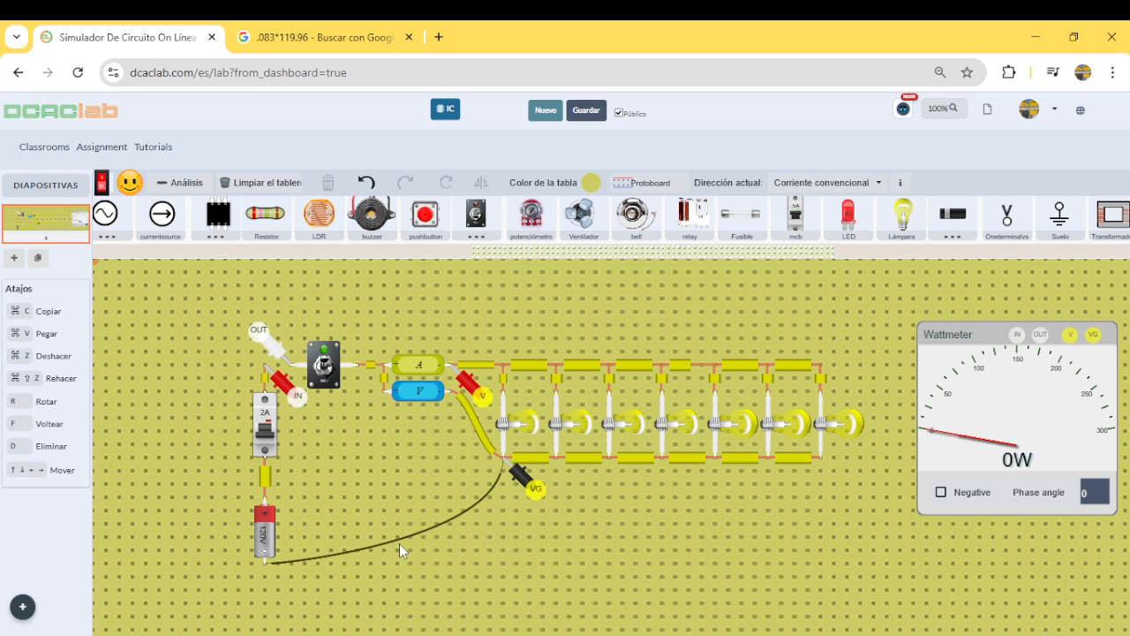
left_click(411, 535)
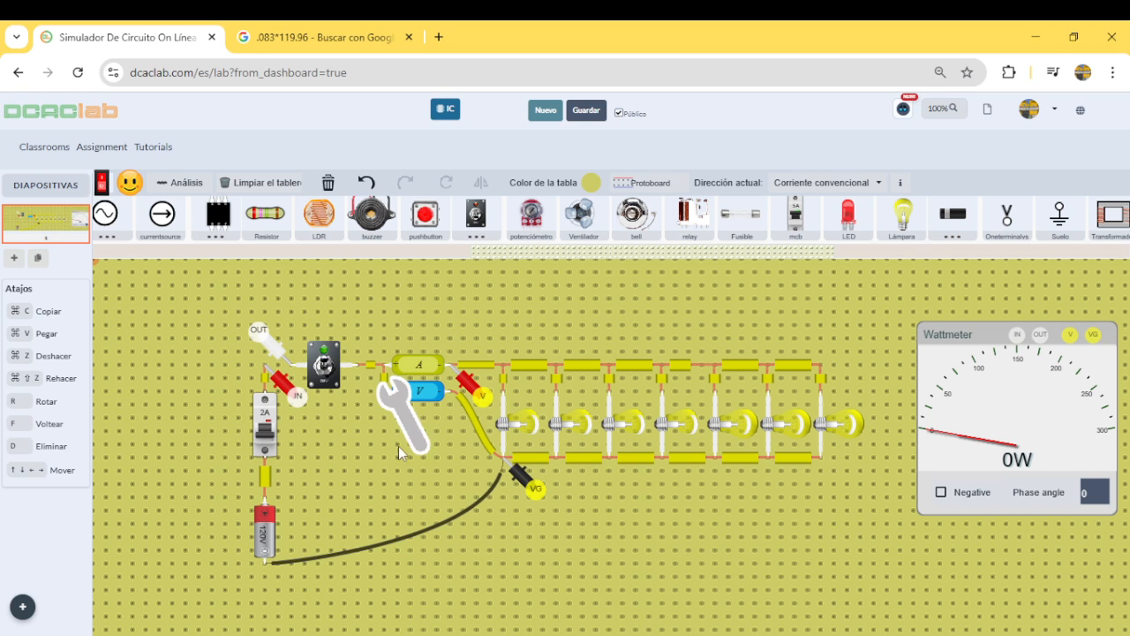
left_click(420, 429)
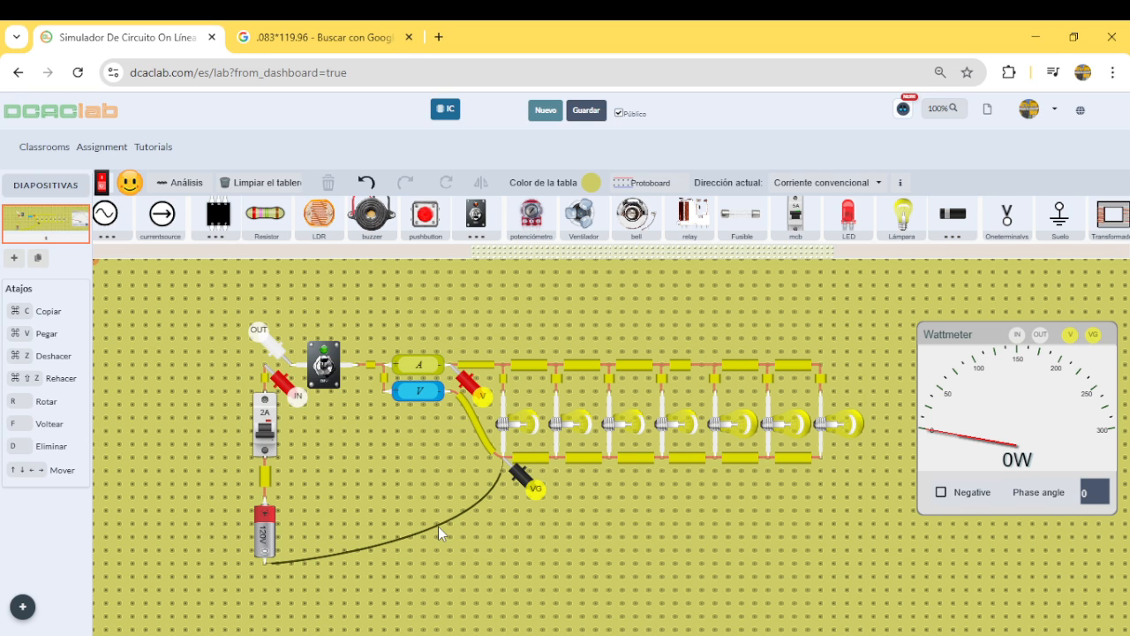
left_click(438, 526)
left_click(415, 427)
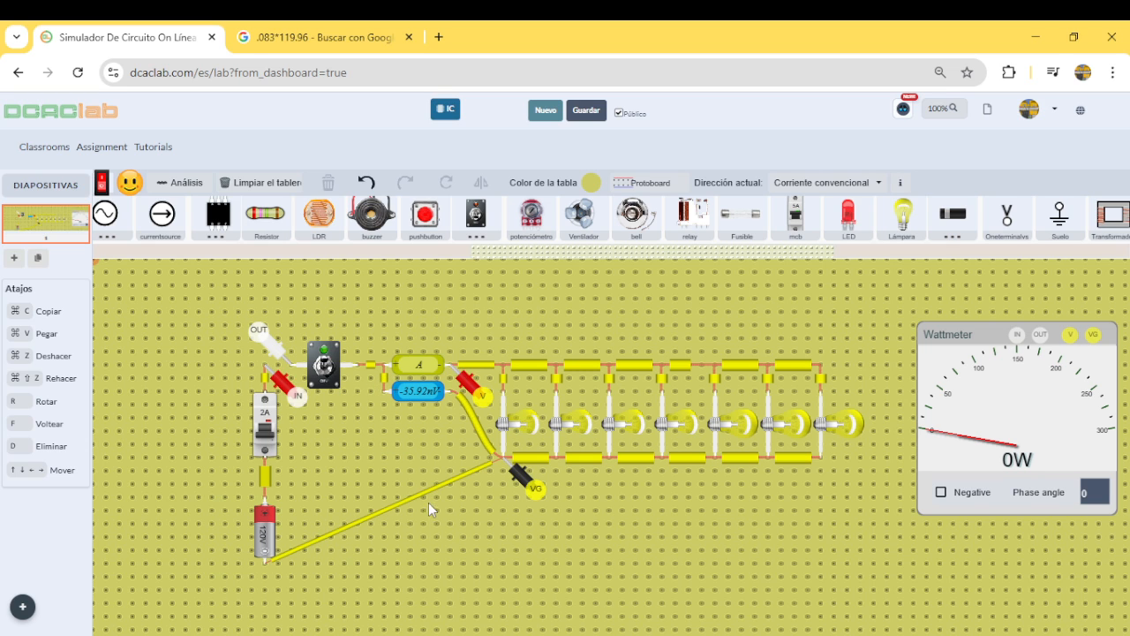
left_click_drag(428, 503, 422, 528)
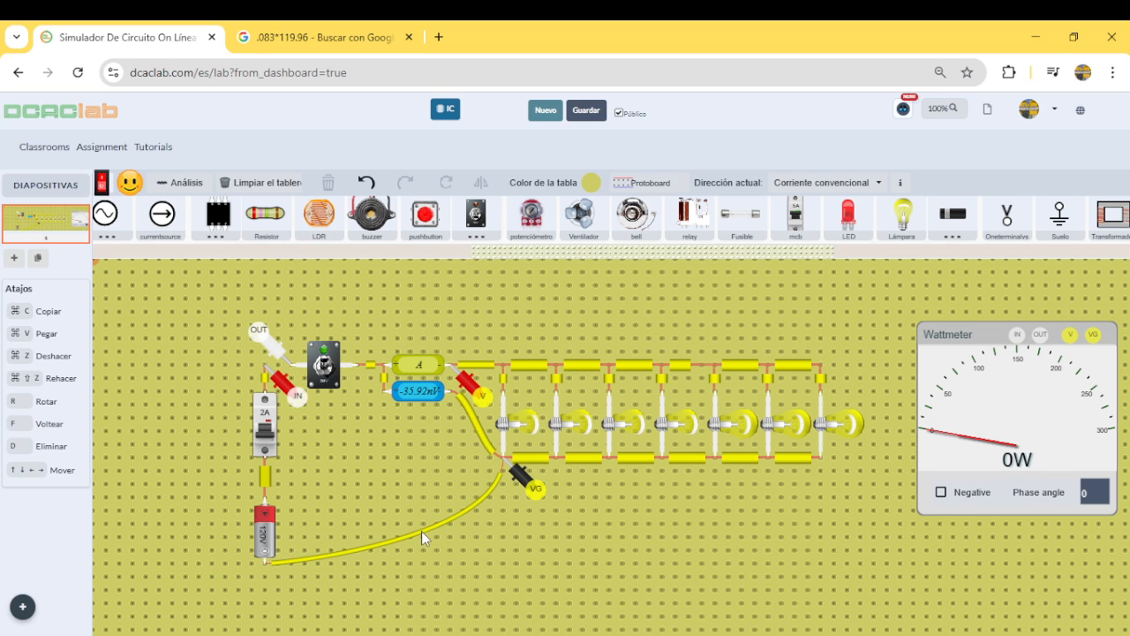
- Set the gauge of the battery's return wire to AWG 24 (0.21mm²)
left_click(421, 531)
left_click(534, 515)
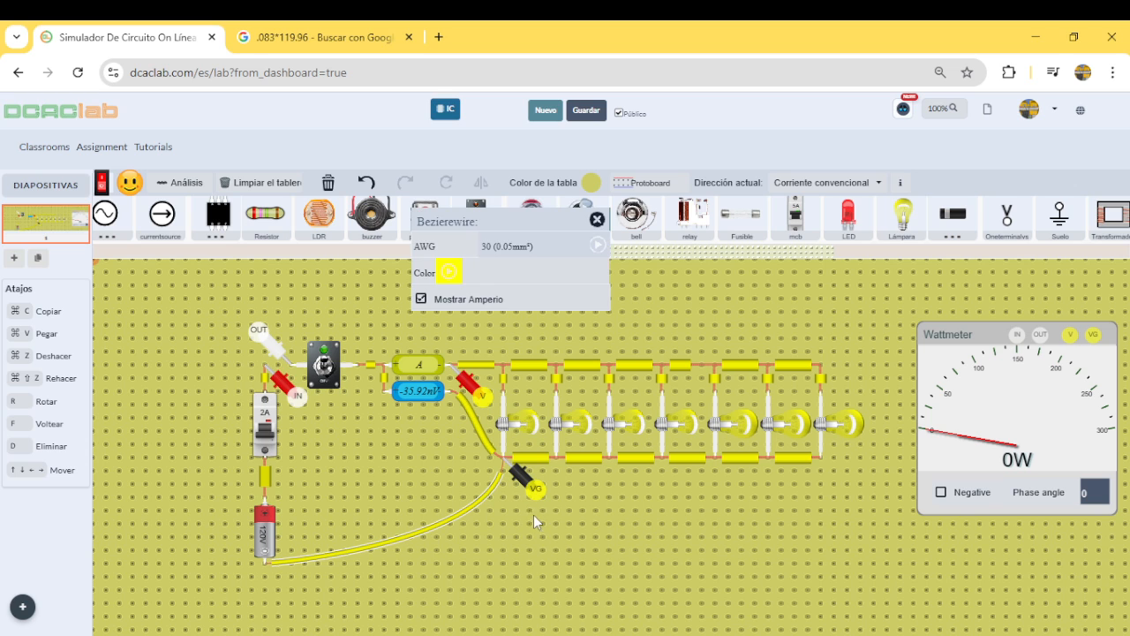
left_click(552, 251)
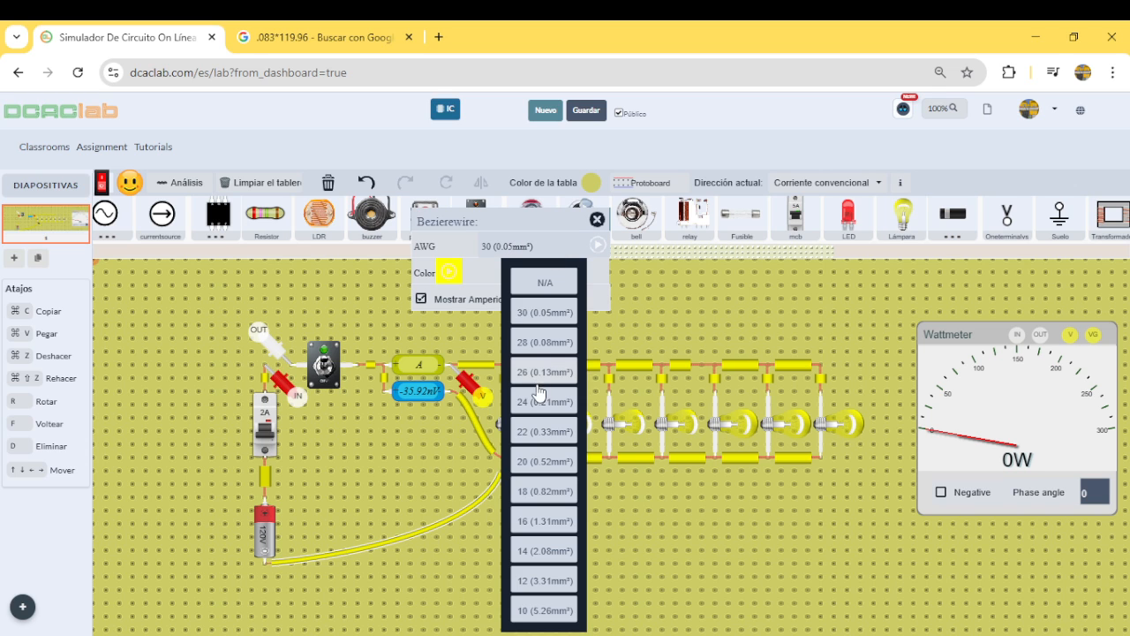
left_click(536, 404)
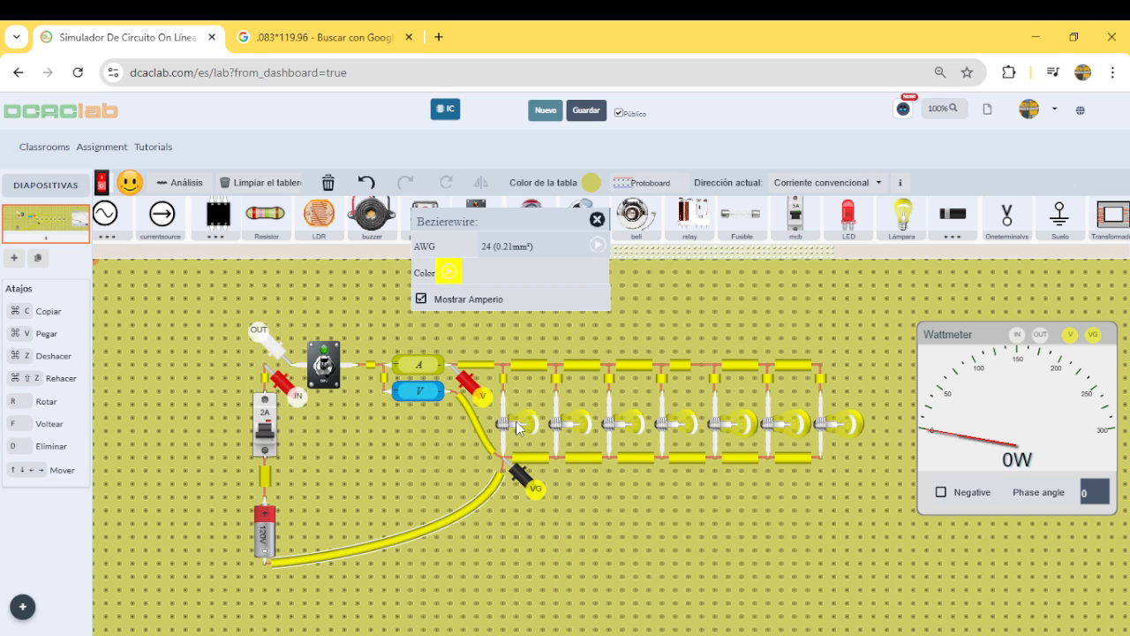
left_click(597, 220)
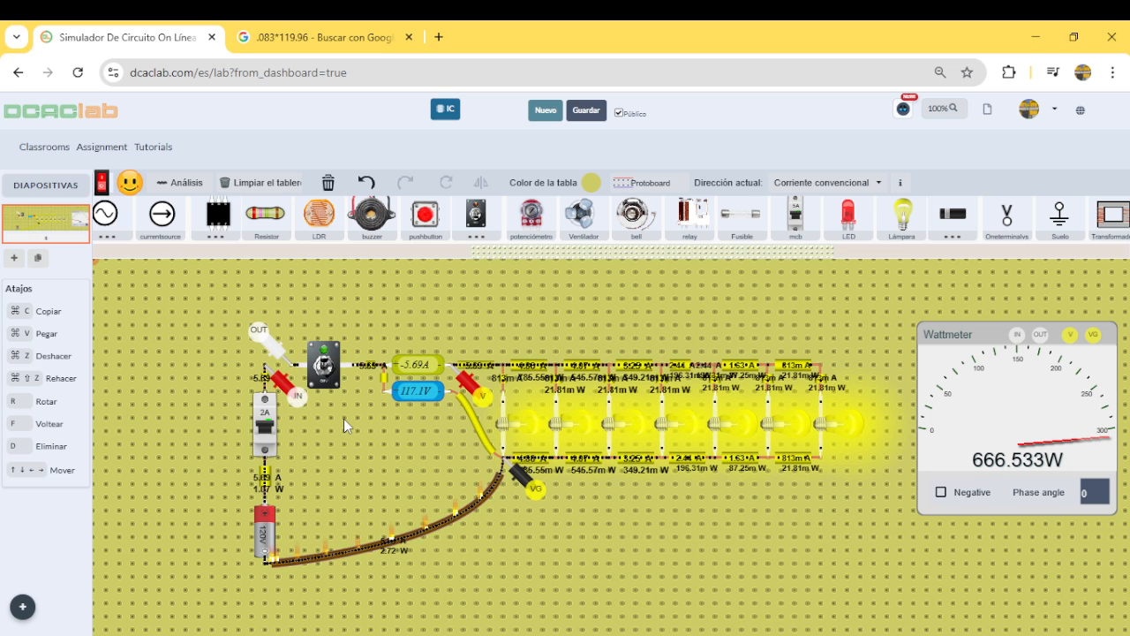
- Switch off the 2 A breaker, then repair the burnt AWG 24 return wire and bend it back into a curve
left_click(265, 425)
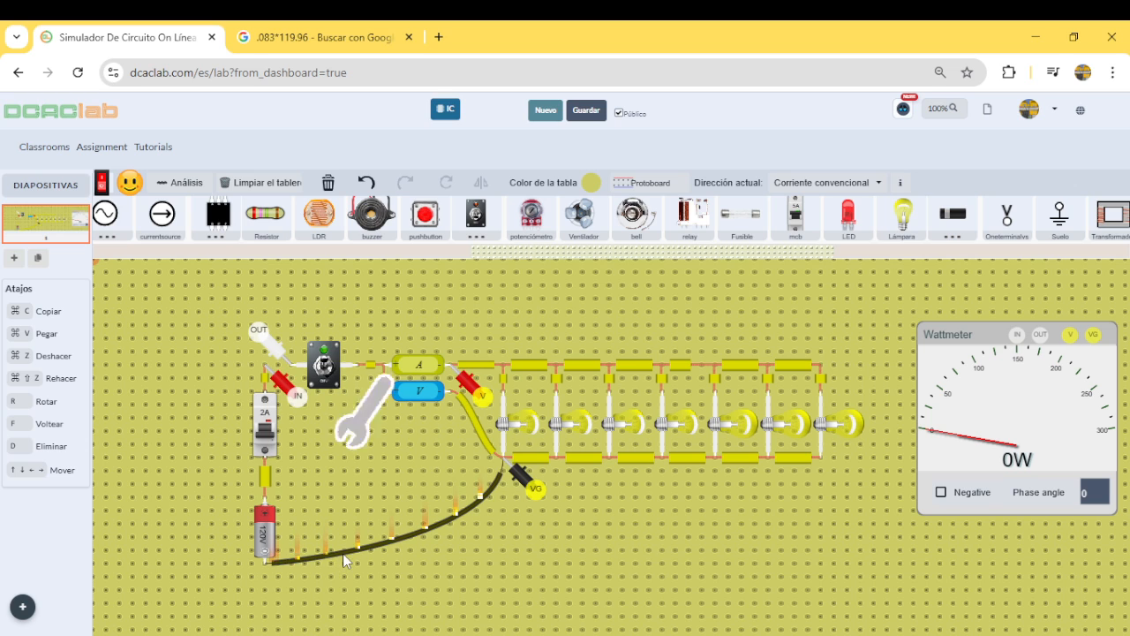
left_click(406, 436)
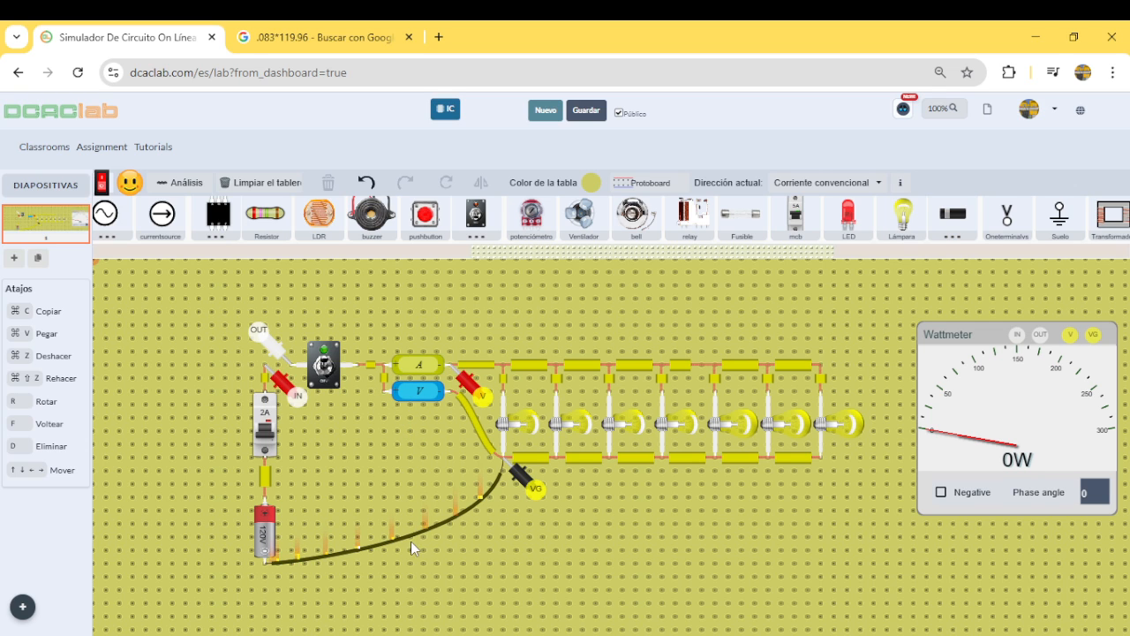
left_click(408, 428)
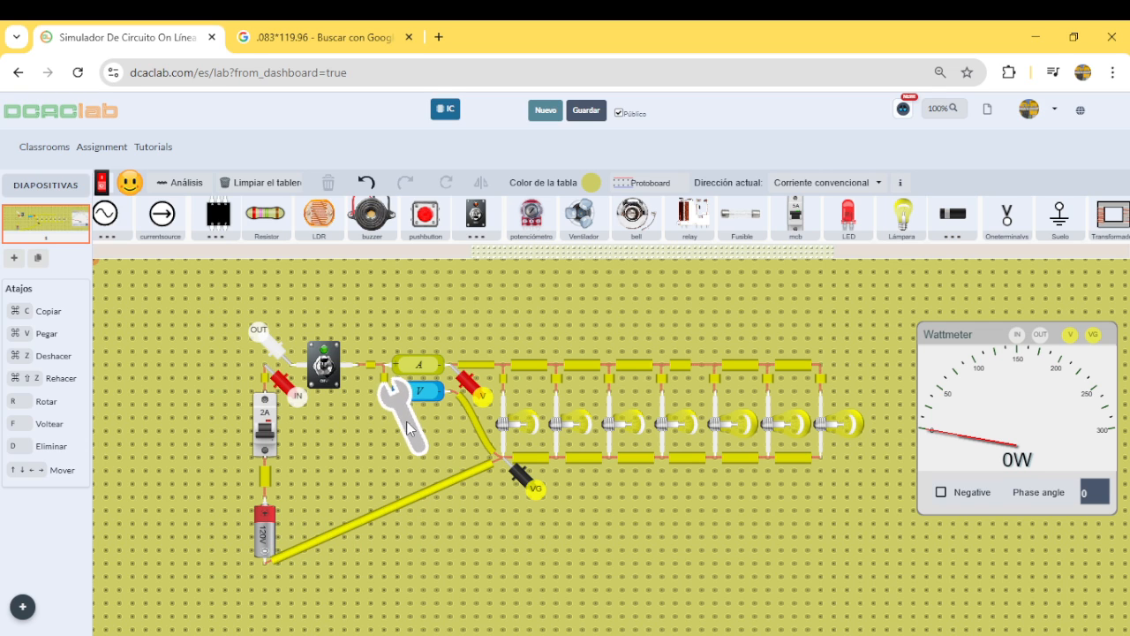
left_click_drag(402, 519, 421, 529)
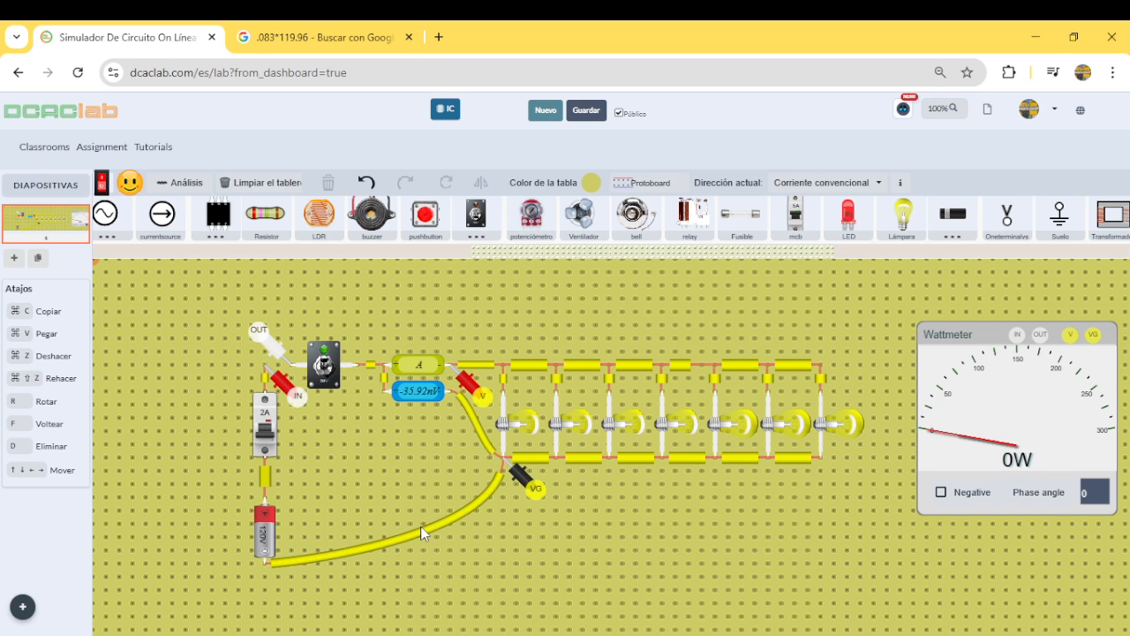
- Set the curved wire between the battery and the lamps to AWG 20 (0.52mm²) and select the 2A breaker
left_click(421, 530)
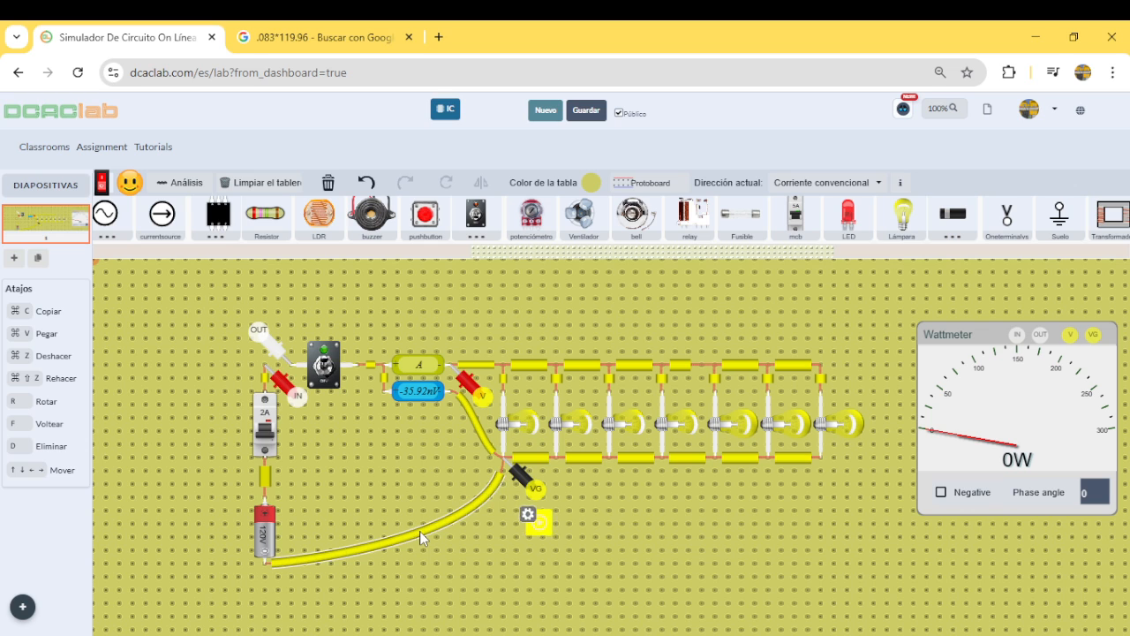
left_click(531, 515)
left_click(532, 244)
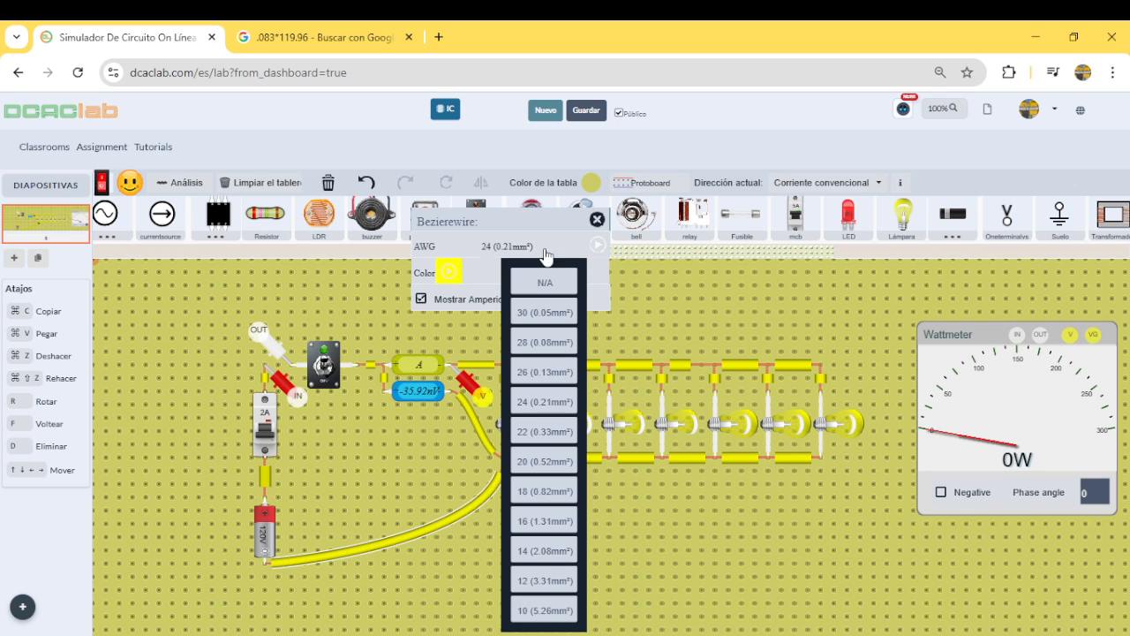
left_click(542, 461)
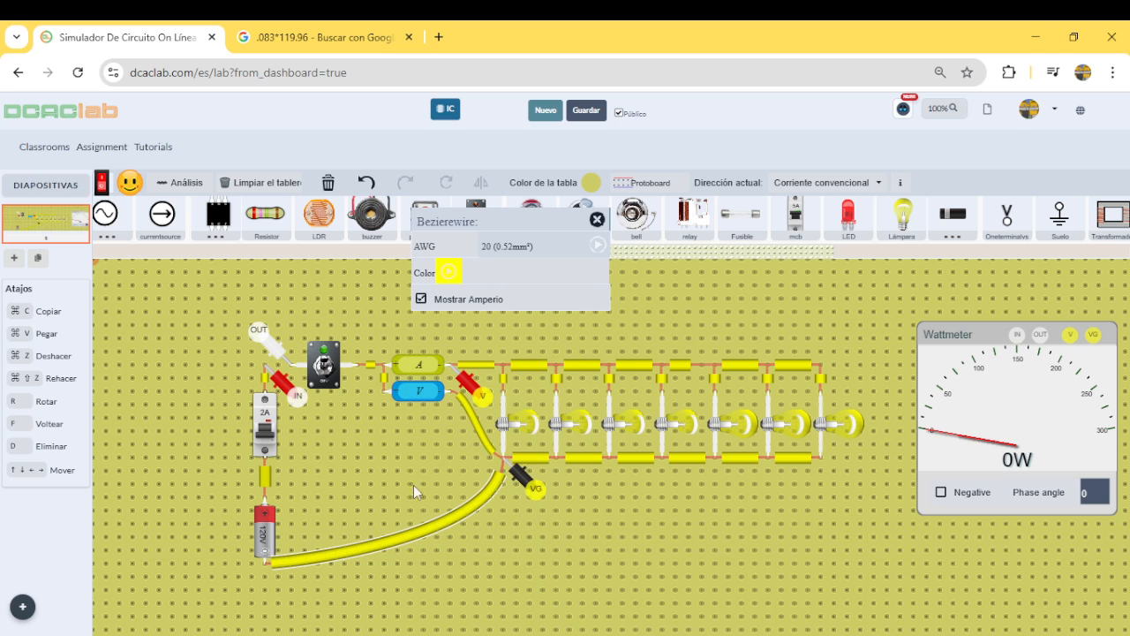
left_click(262, 435)
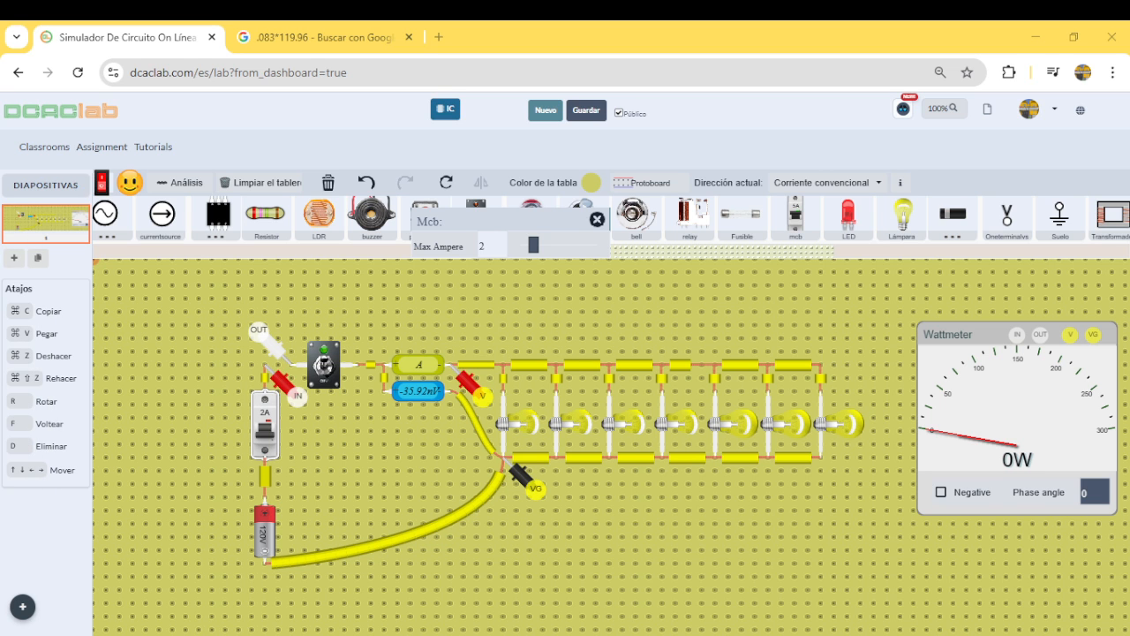
- Bring up the Tecno electricas PDF and look through the wiring diagrams around page 20
left_click_drag(0, 177, 740, 35)
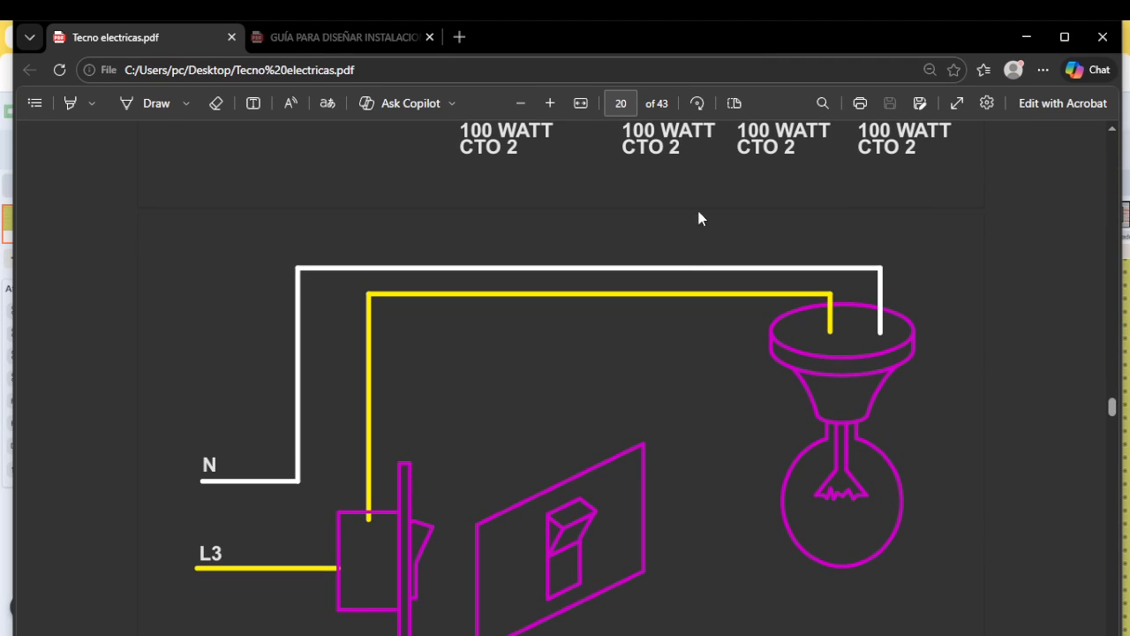
scroll(674, 358, "down", 4)
scroll(673, 365, "down", 2)
scroll(673, 365, "up", 5)
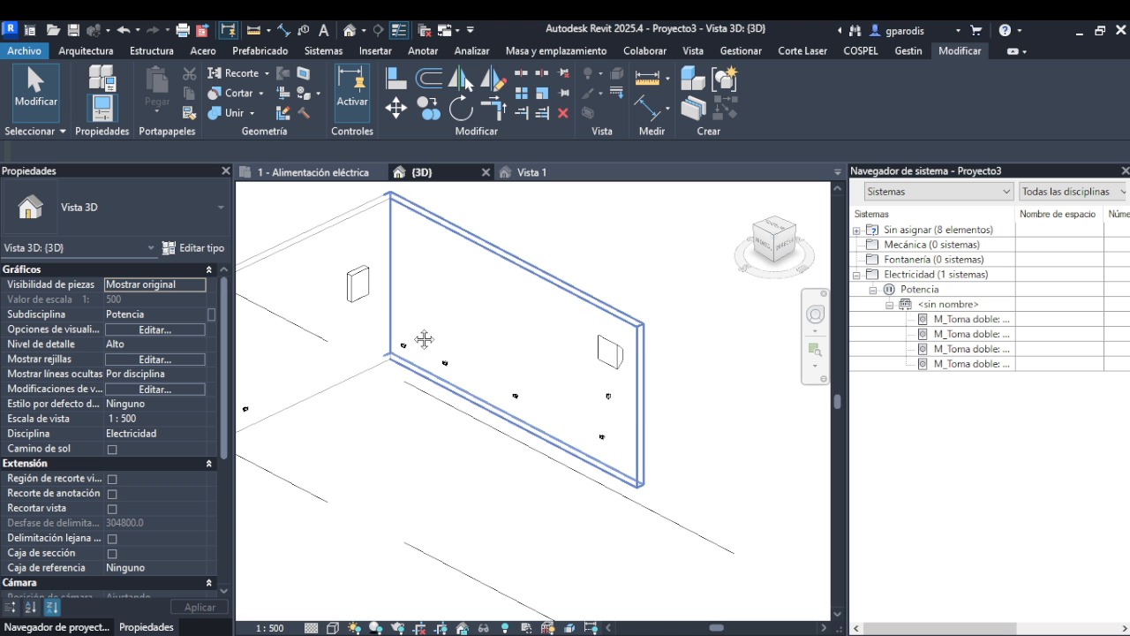
- Switch to Revit and inspect the type and properties of the wall-mounted electrical panel near the corner in the 3D view
middle_click_drag(424, 332, 515, 327)
scroll(515, 327, "up", 3)
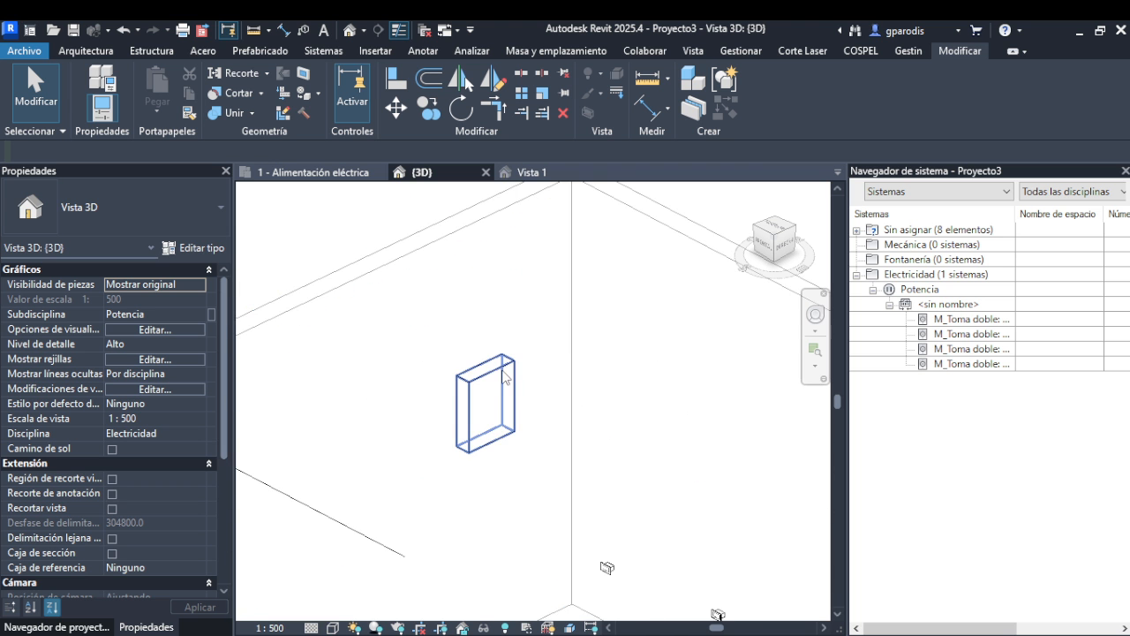
left_click(505, 379)
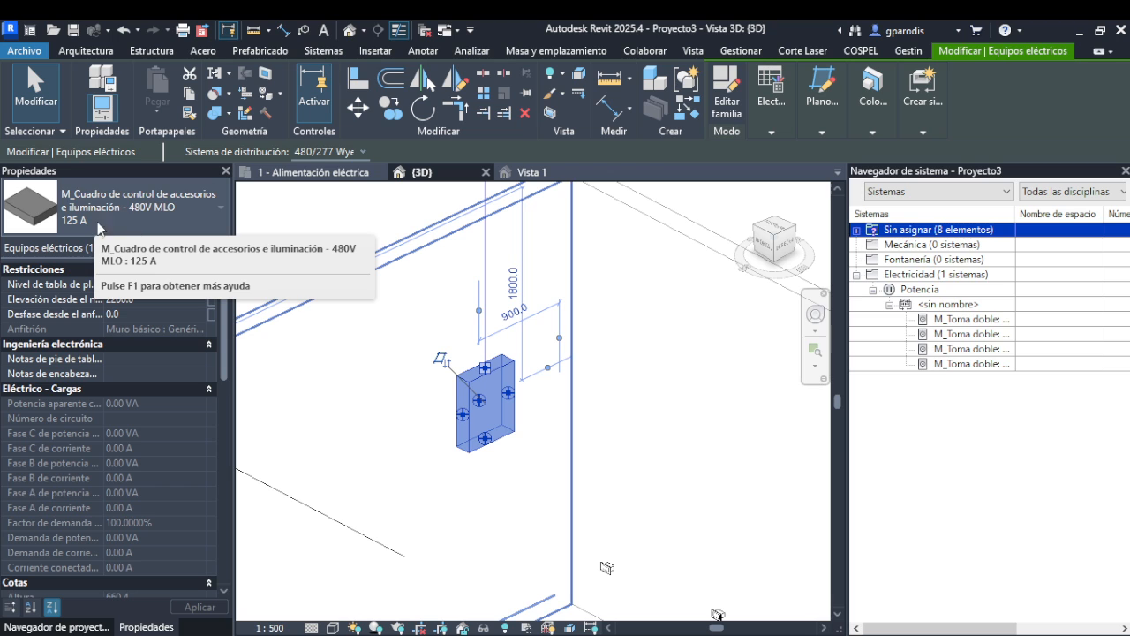
scroll(500, 378, "down", 3)
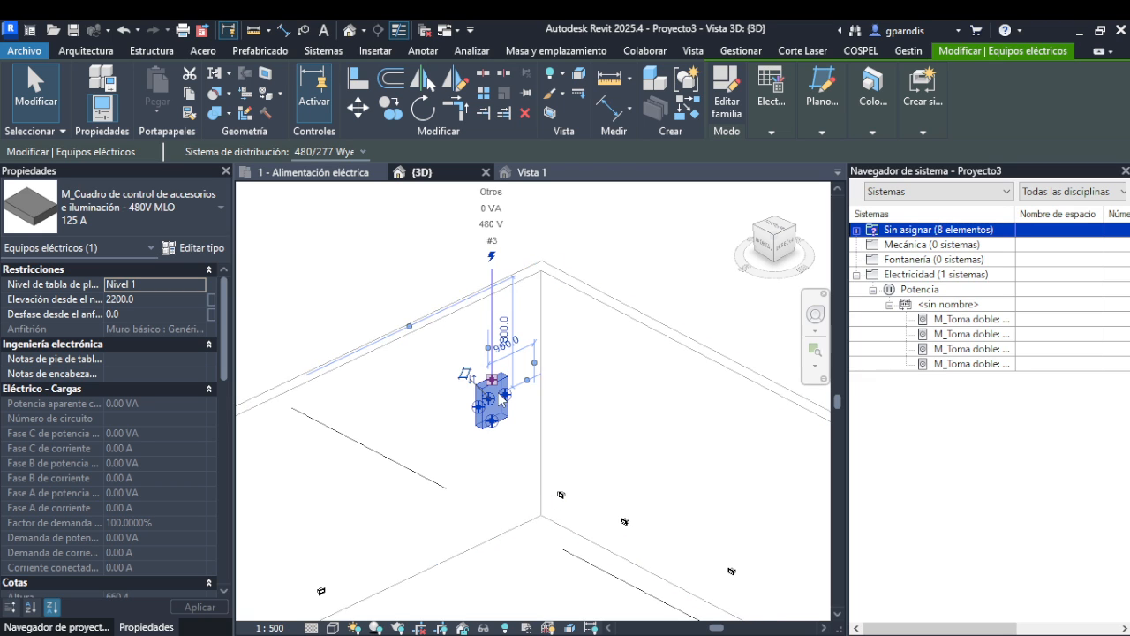
scroll(500, 412, "up", 2)
scroll(500, 412, "up", 3)
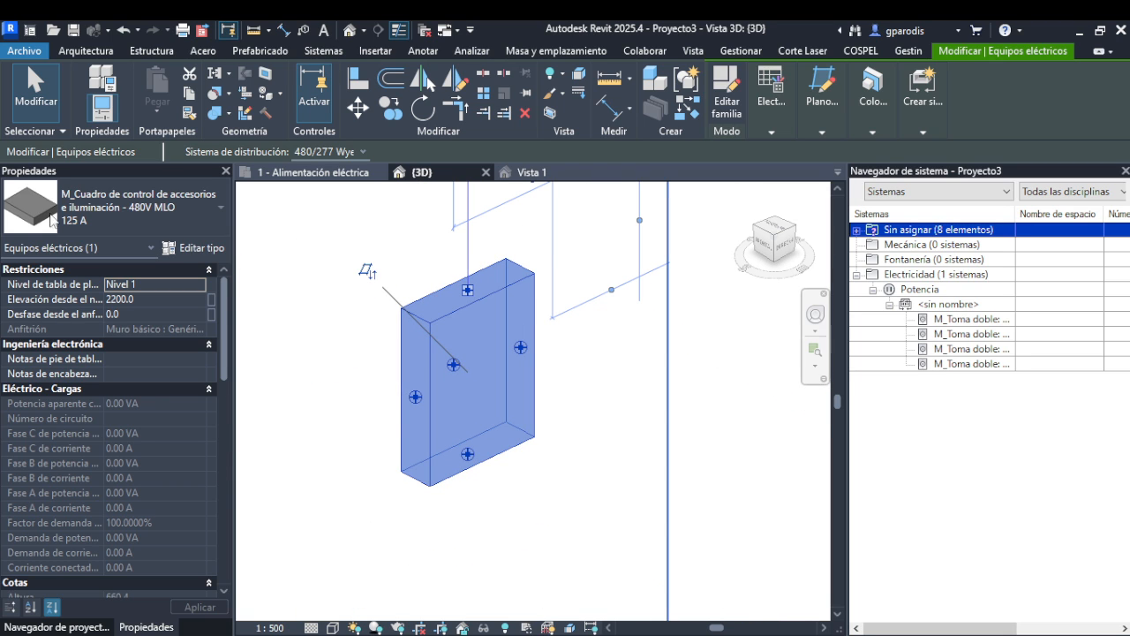
scroll(446, 295, "down", 4)
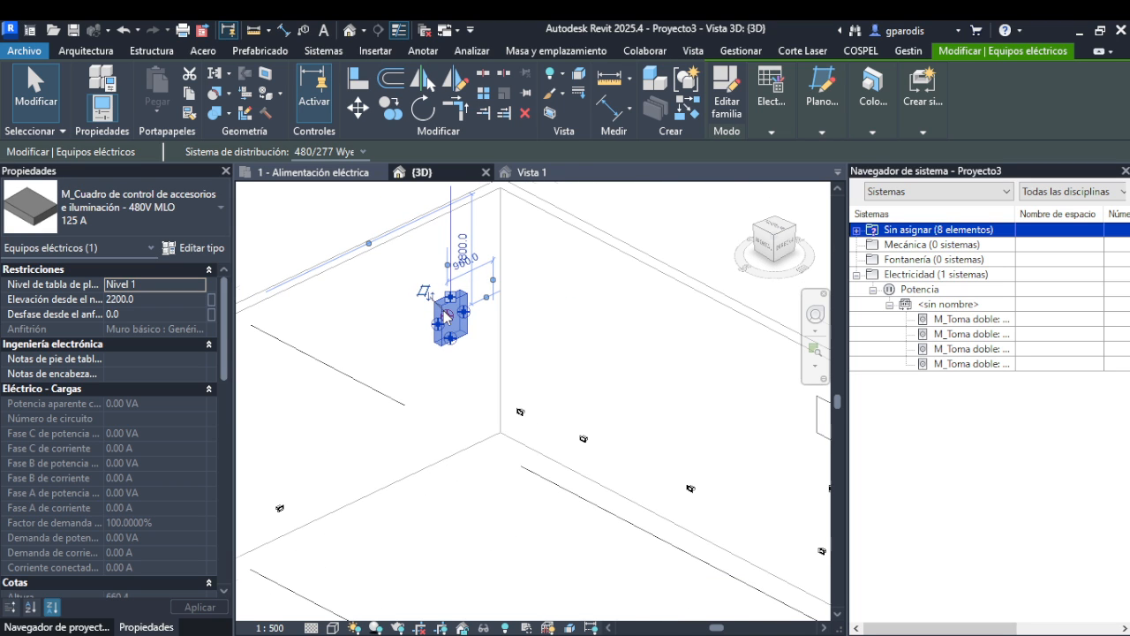
- Return to the Tecno electricas PDF and examine the TABLERO 1 outlet circuit diagram and its voltage label on page 19
left_click(1079, 30)
scroll(738, 315, "up", 8)
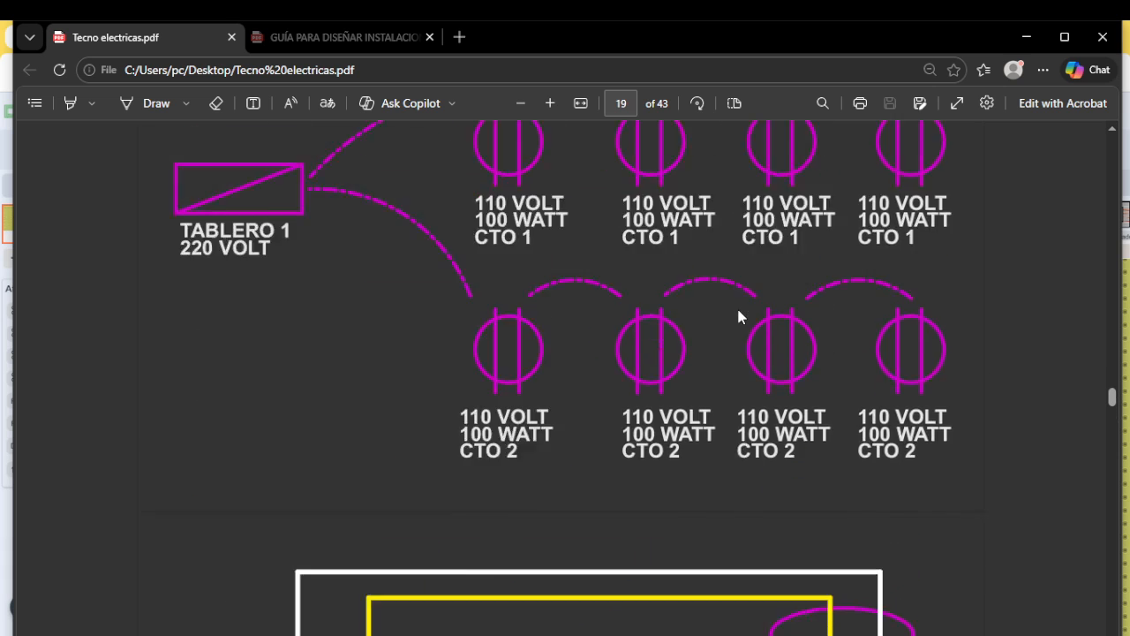
scroll(736, 309, "down", 2)
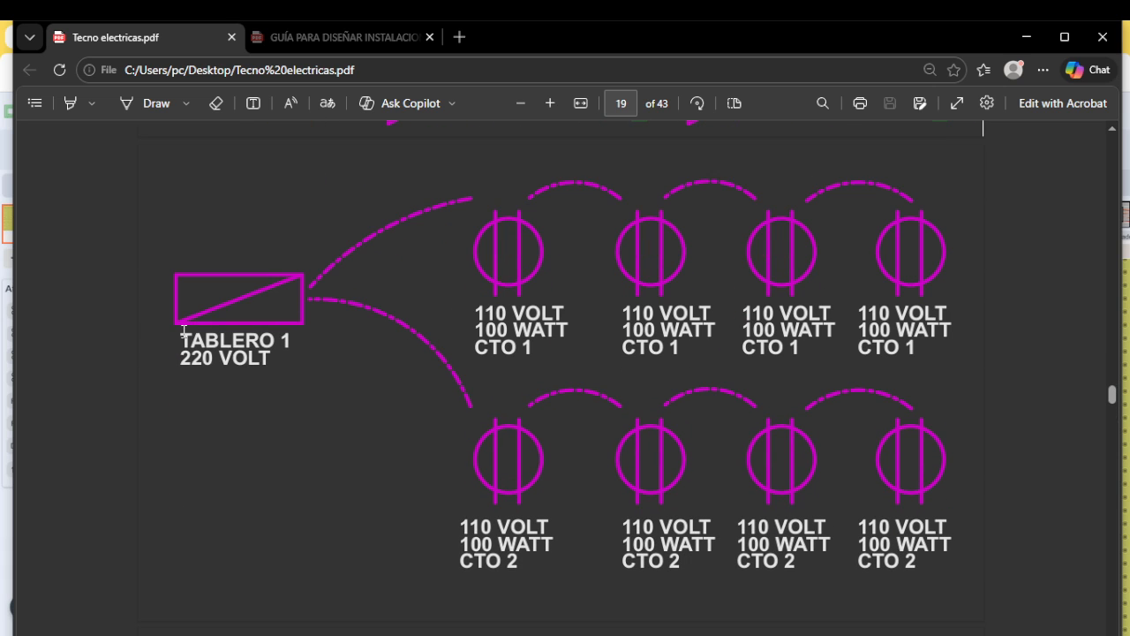
left_click_drag(183, 330, 269, 357)
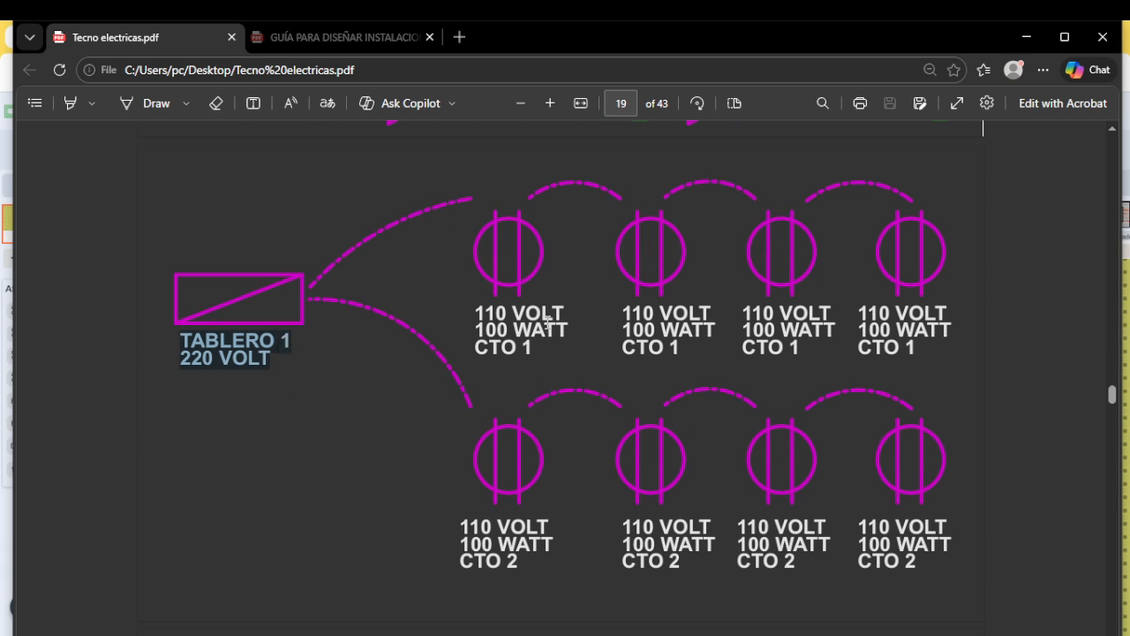
left_click(271, 346)
left_click_drag(600, 38, 0, 382)
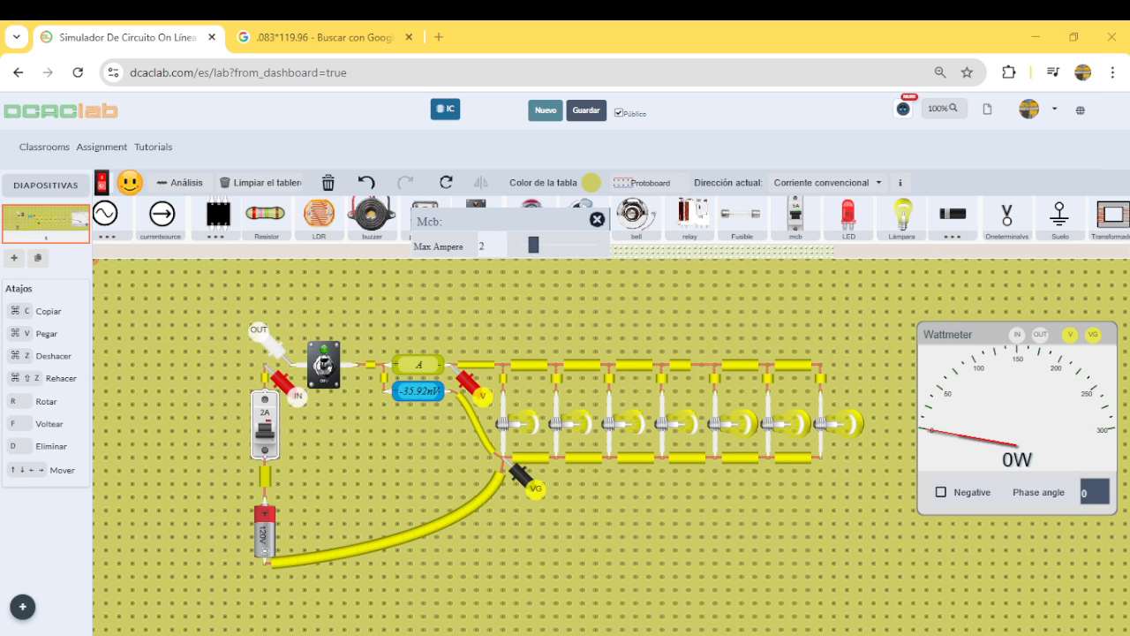
- Switch to Revit and try to connect the circuit of the double outlets to the 480V MLO 125 A panel
key("alt+Tab")
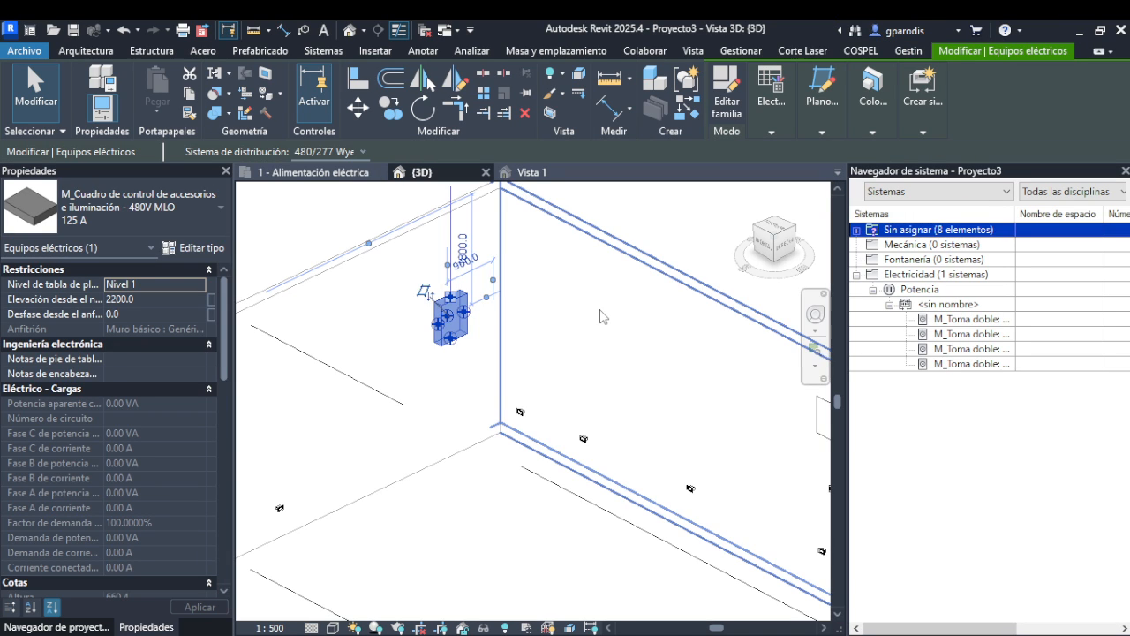
left_click(601, 311)
left_click(461, 316)
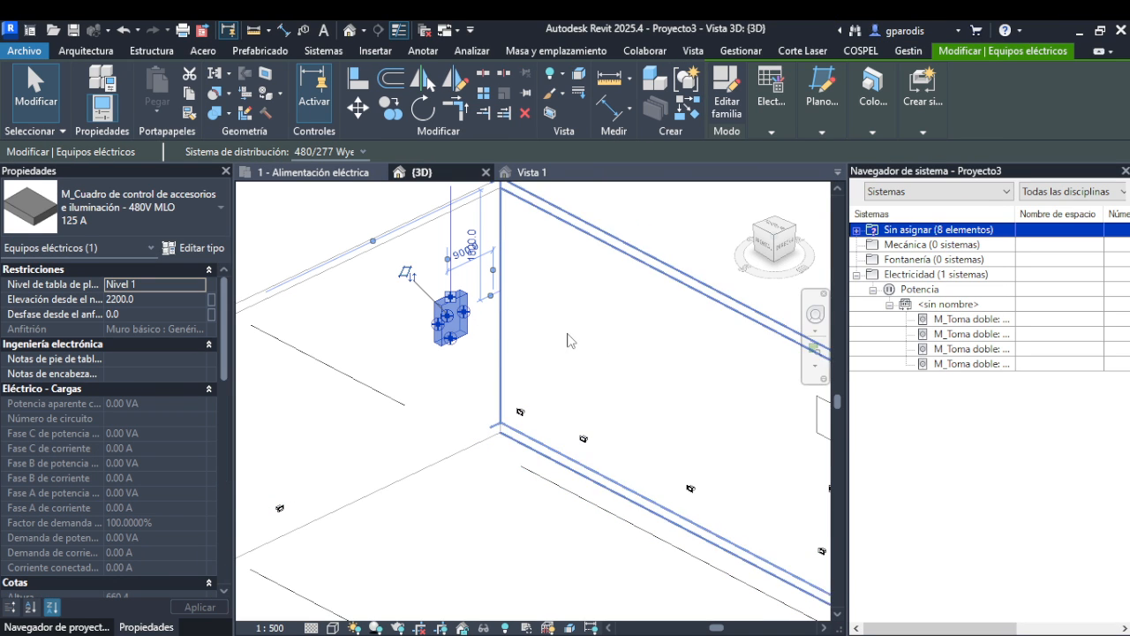
left_click(583, 438)
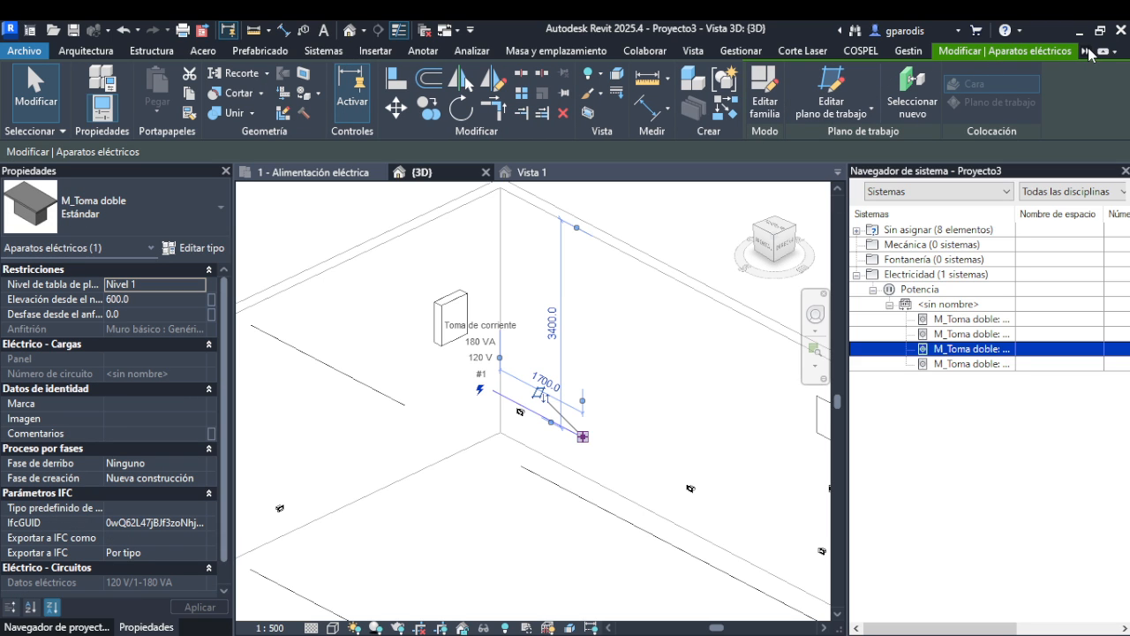
left_click(1088, 51)
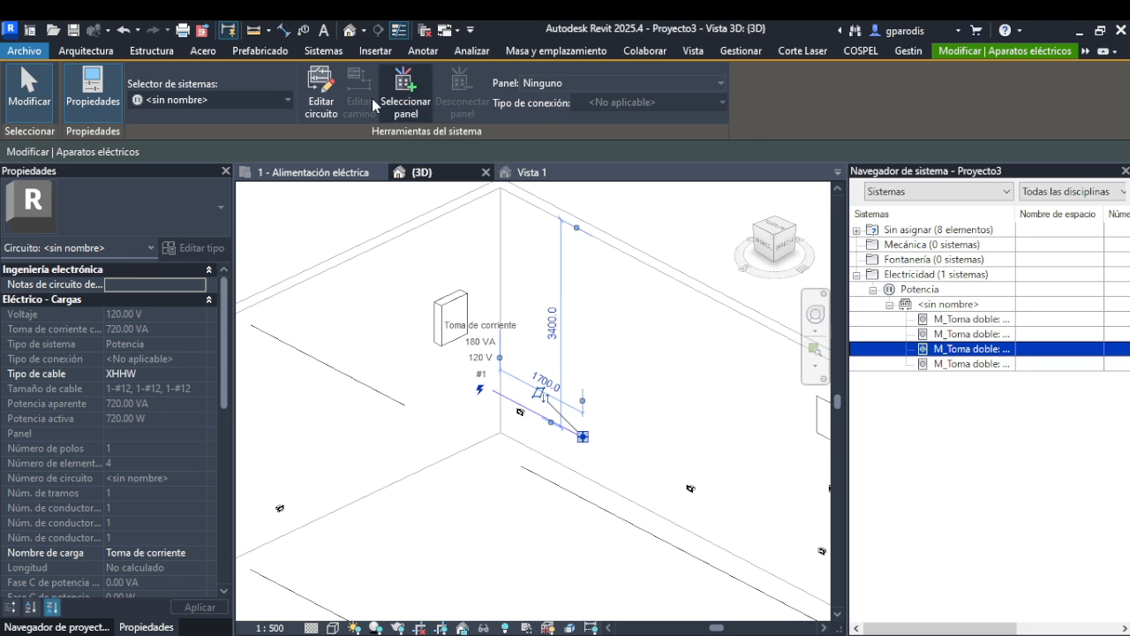
left_click(410, 85)
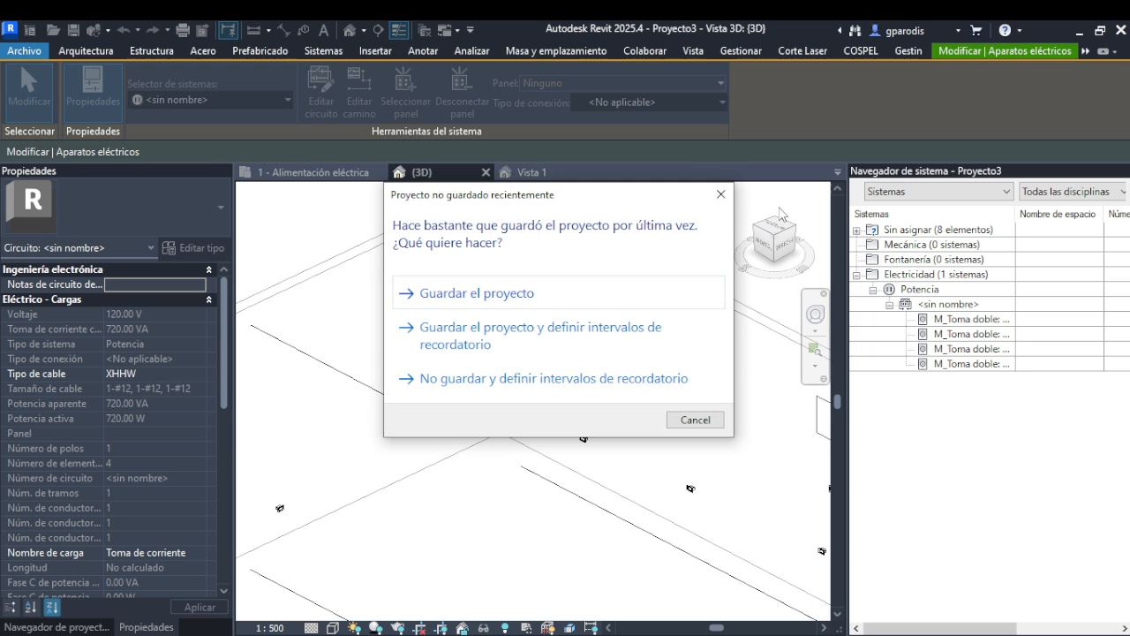
left_click(714, 204)
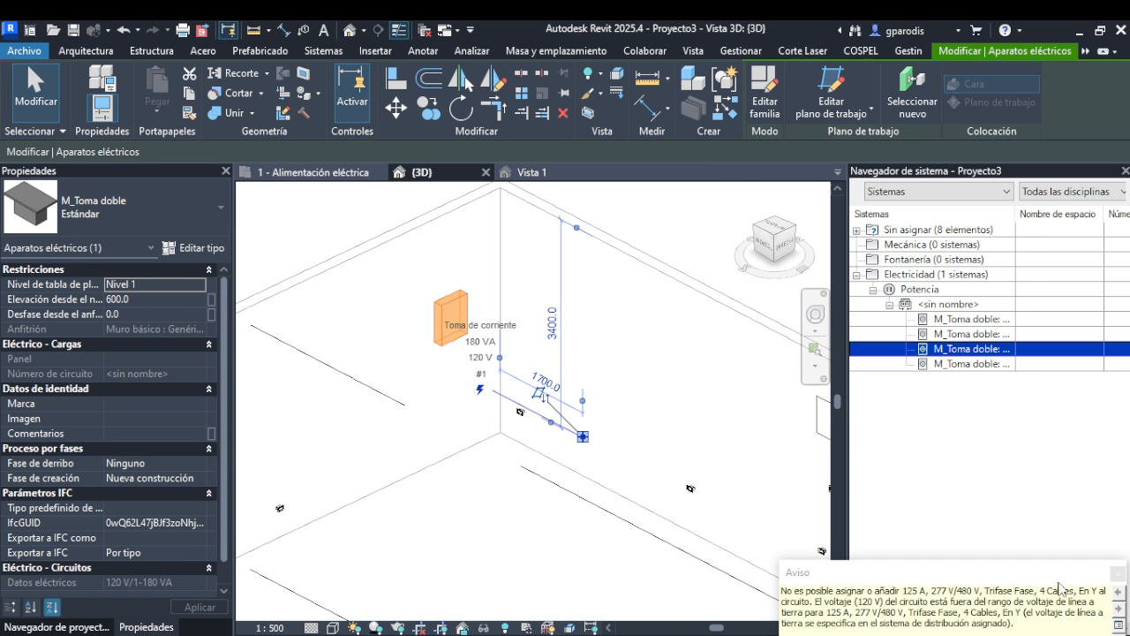
left_click(1118, 572)
left_click(353, 209)
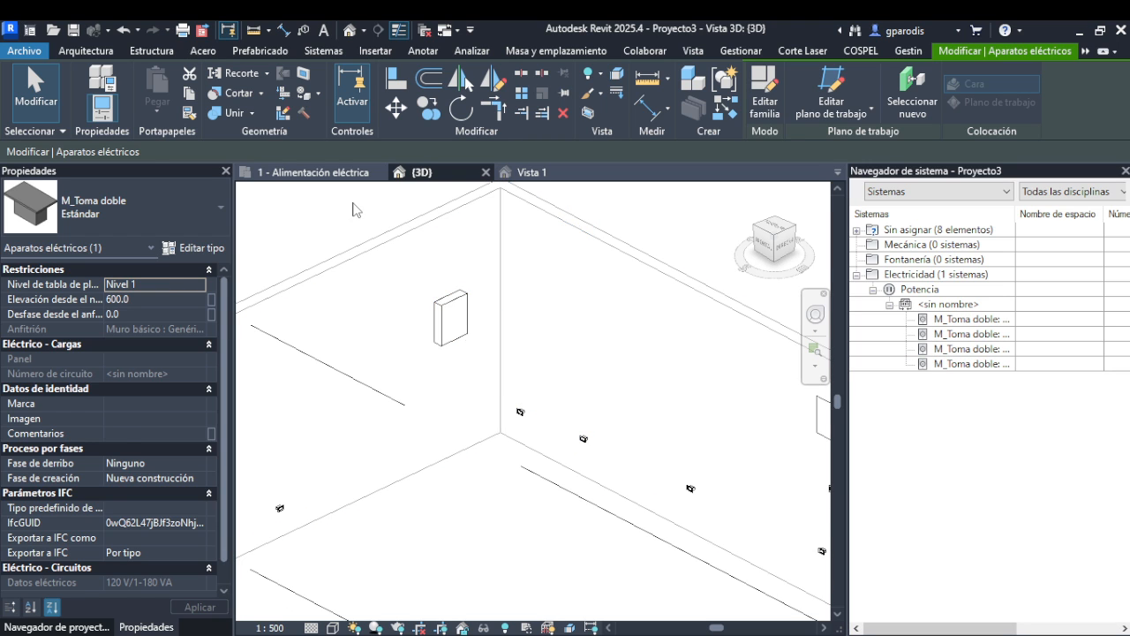
left_click(442, 314)
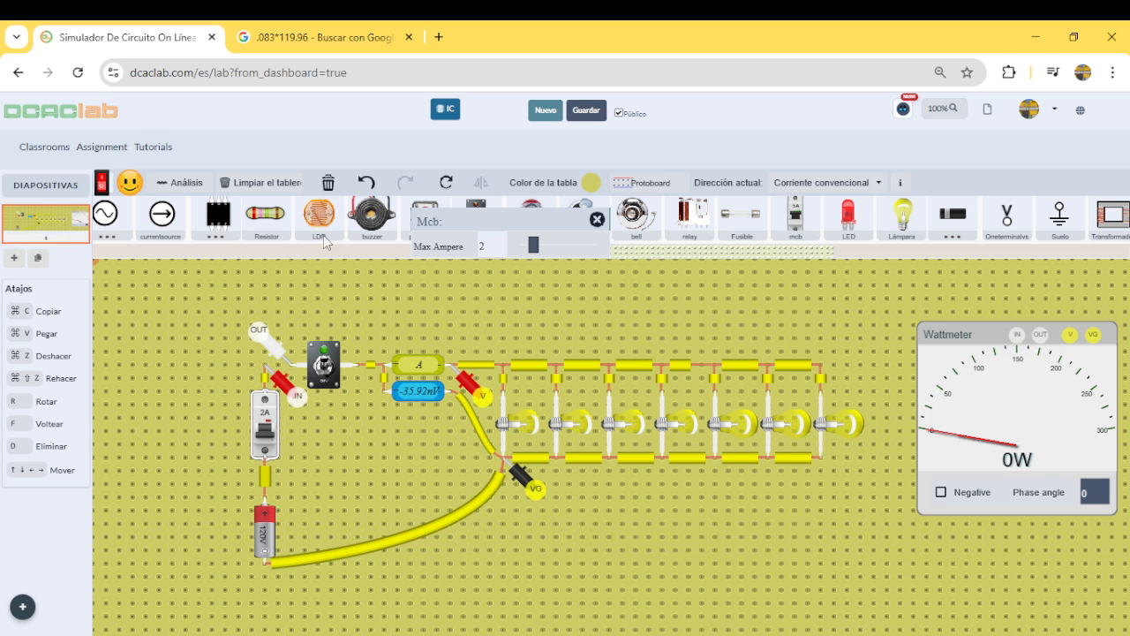
- In DCAClab, set the battery voltage to 480 and operate the 2A breaker to test the lamp circuit
left_click(262, 538)
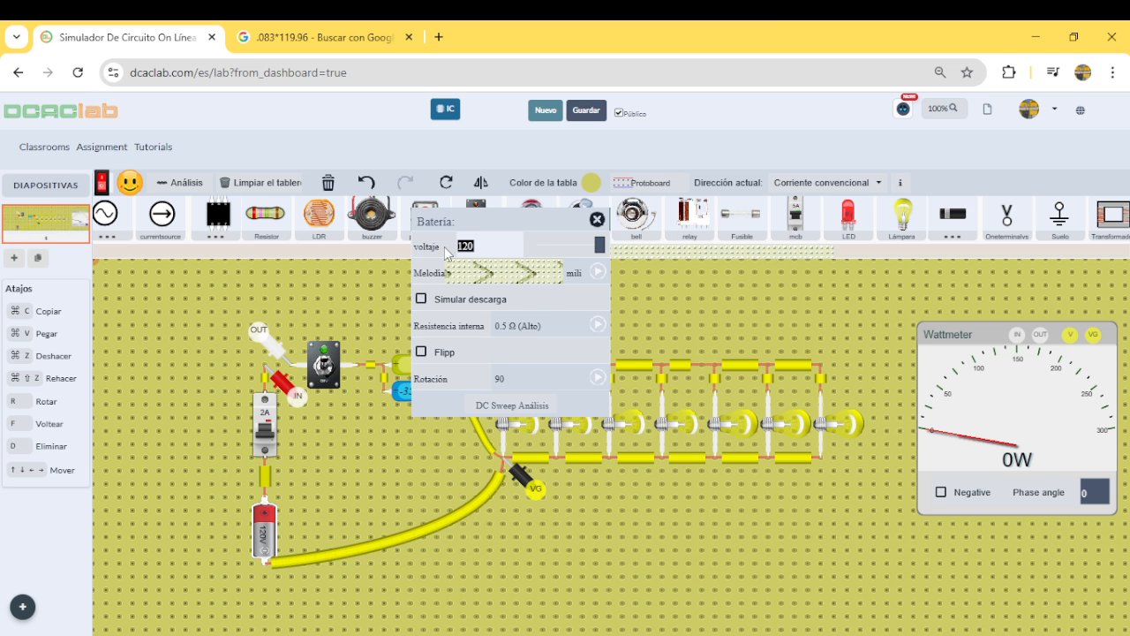
type("480")
left_click(598, 219)
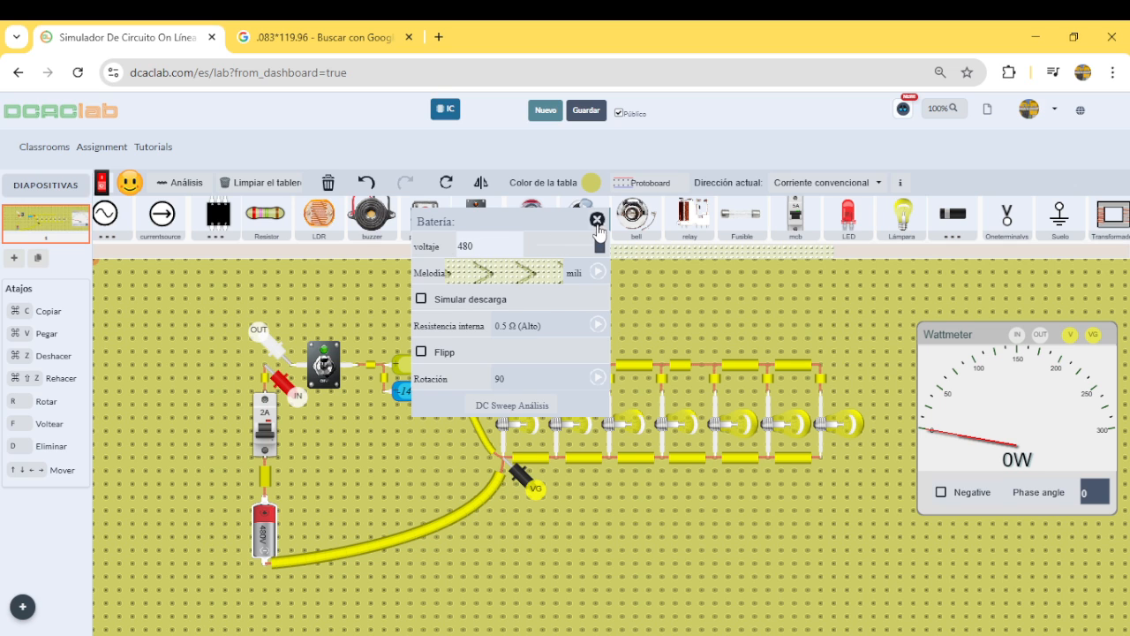
left_click(267, 434)
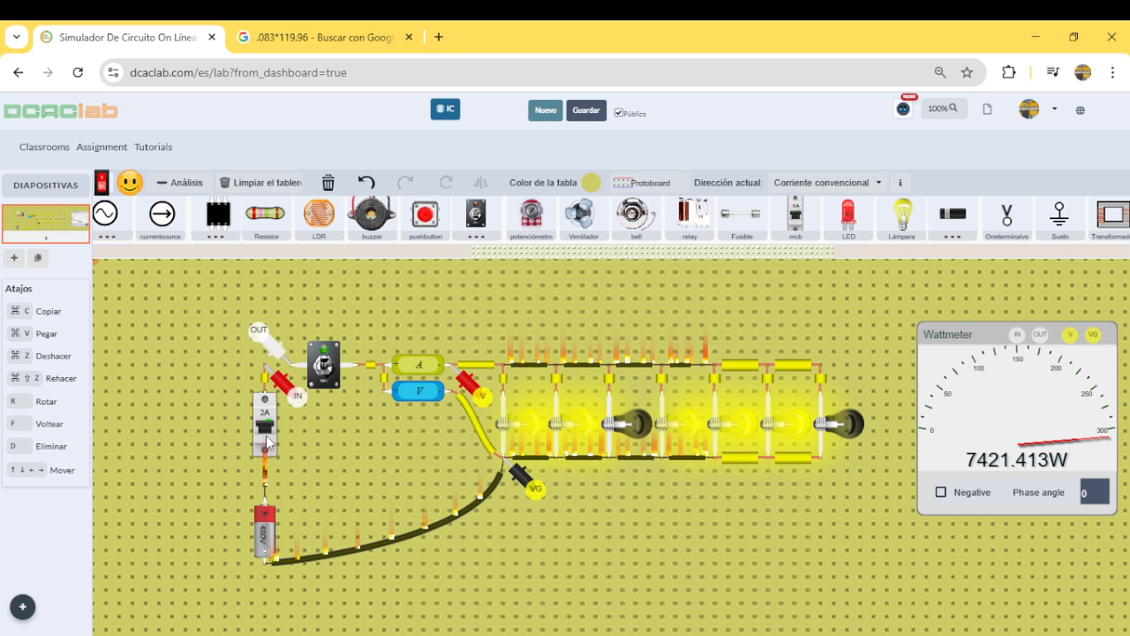
left_click(268, 441)
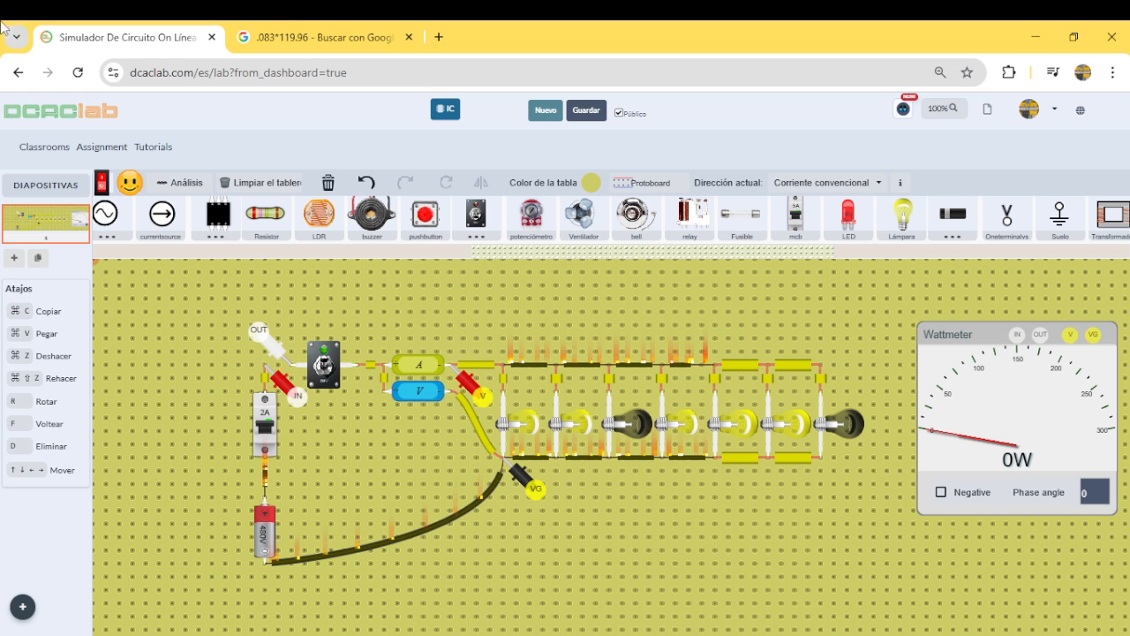
- Bring the Tecno electricas PDF back into view and go to the phase-system diagrams on page 5
left_click_drag(0, 401, 0, 401)
scroll(12, 477, "up", 8)
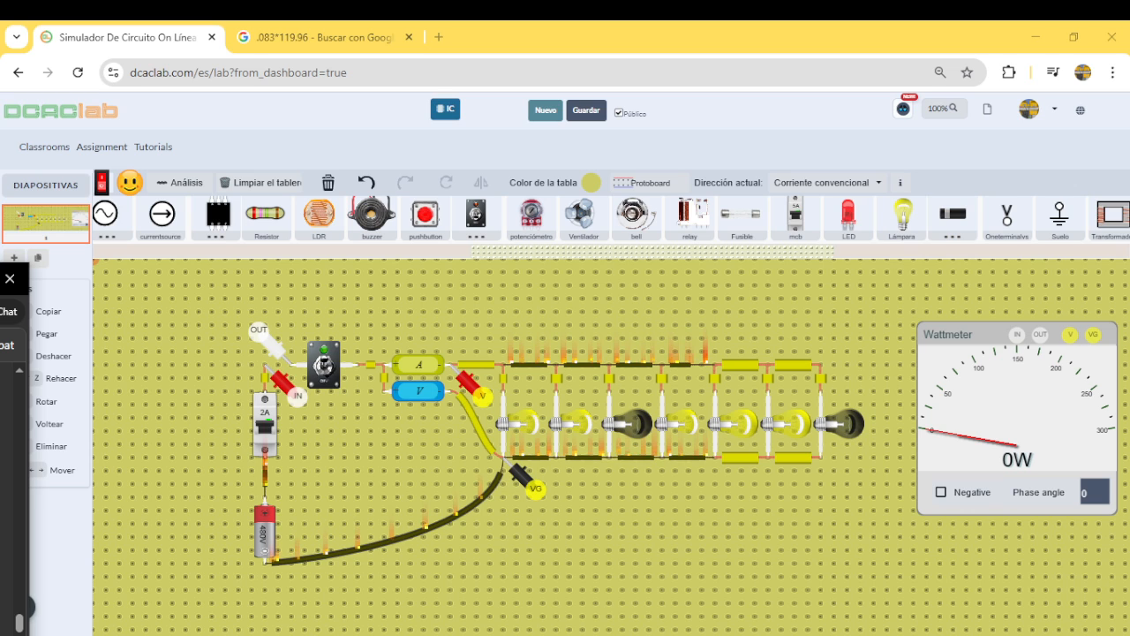
scroll(12, 477, "up", 8)
scroll(19, 442, "up", 3)
left_click_drag(24, 278, 729, 63)
scroll(671, 318, "up", 2)
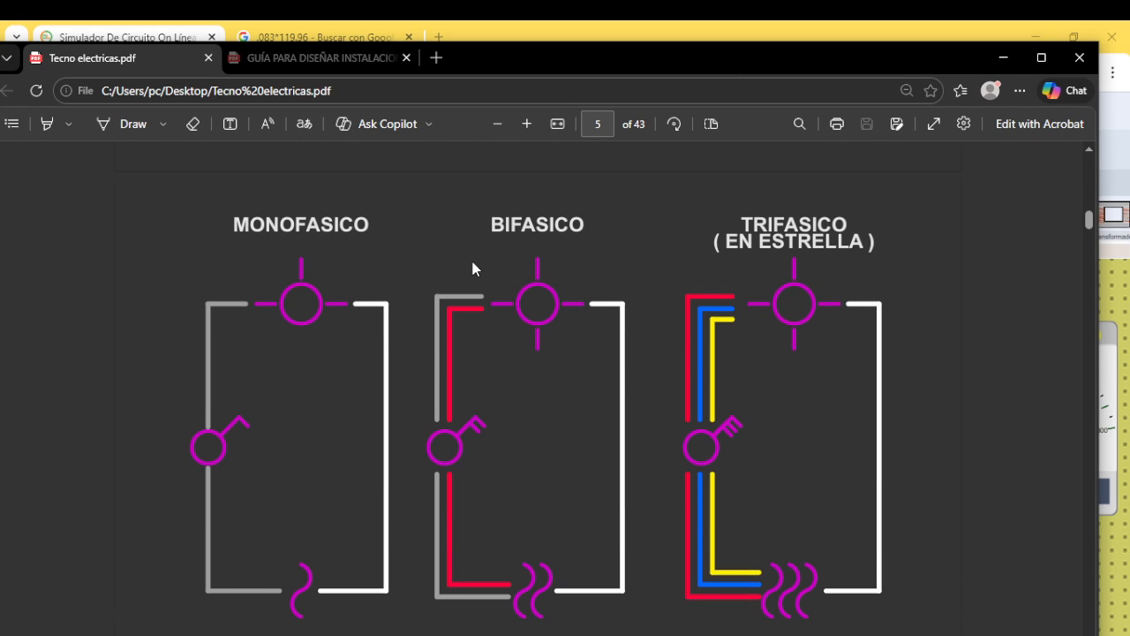
- Examine the BIFASICO diagram on page 5 and the conductor colour code table on page 6
left_click_drag(545, 61, 564, 50)
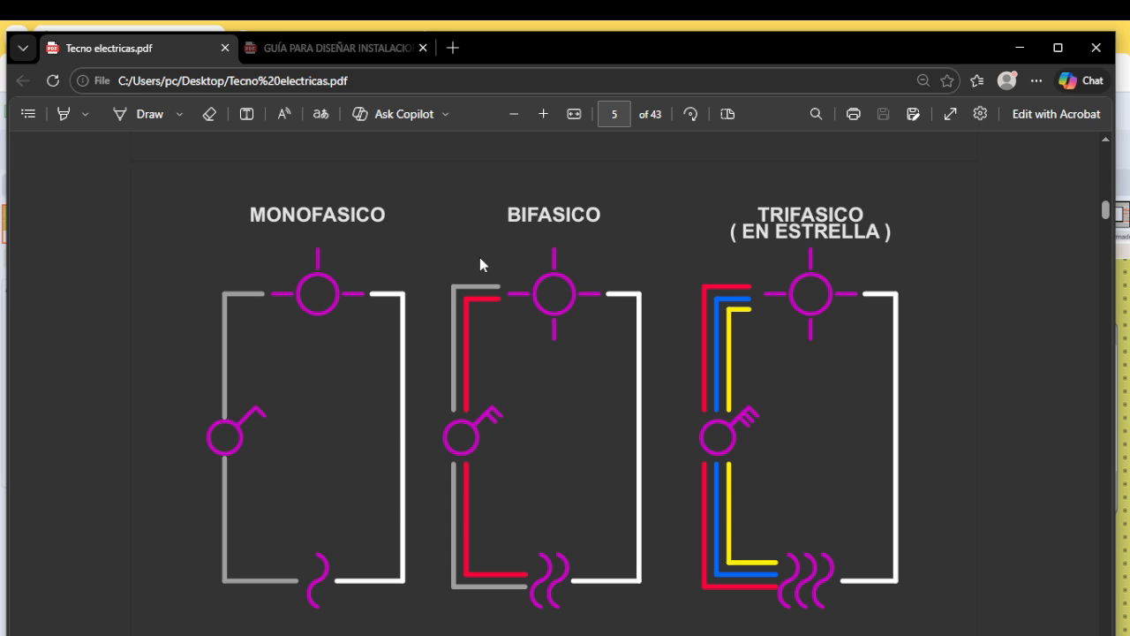
left_click_drag(510, 221, 585, 221)
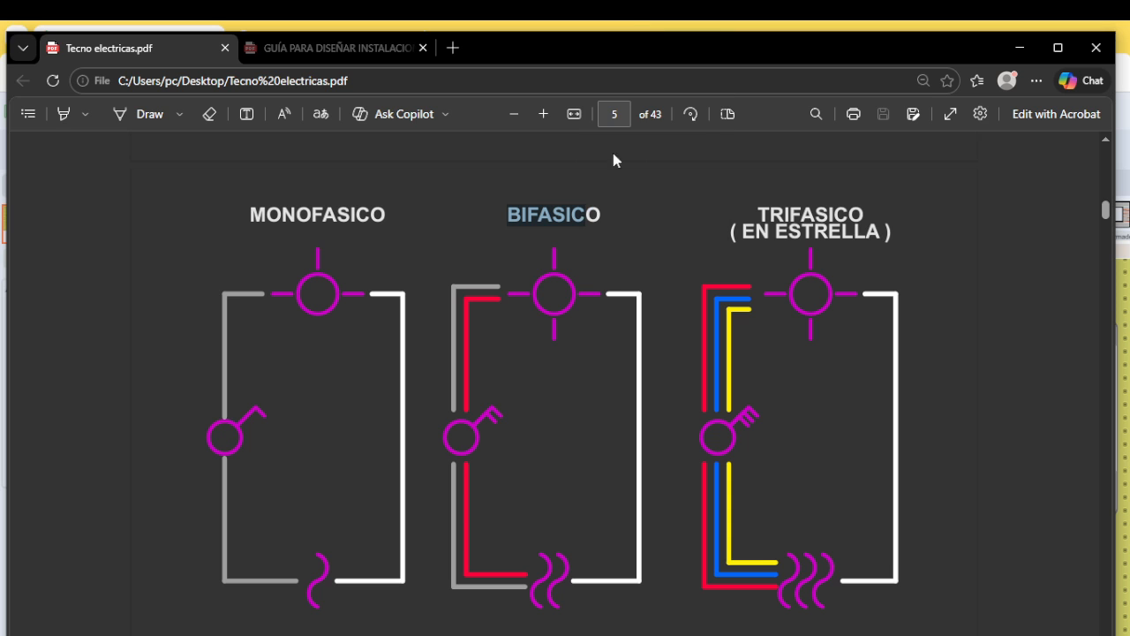
mouse_move(645, 37)
left_mouse_down()
mouse_move(618, 610)
mouse_move(433, 591)
mouse_move(256, 541)
mouse_move(433, 485)
mouse_move(643, 210)
mouse_move(618, 52)
mouse_move(632, 36)
left_mouse_up()
left_click(531, 238)
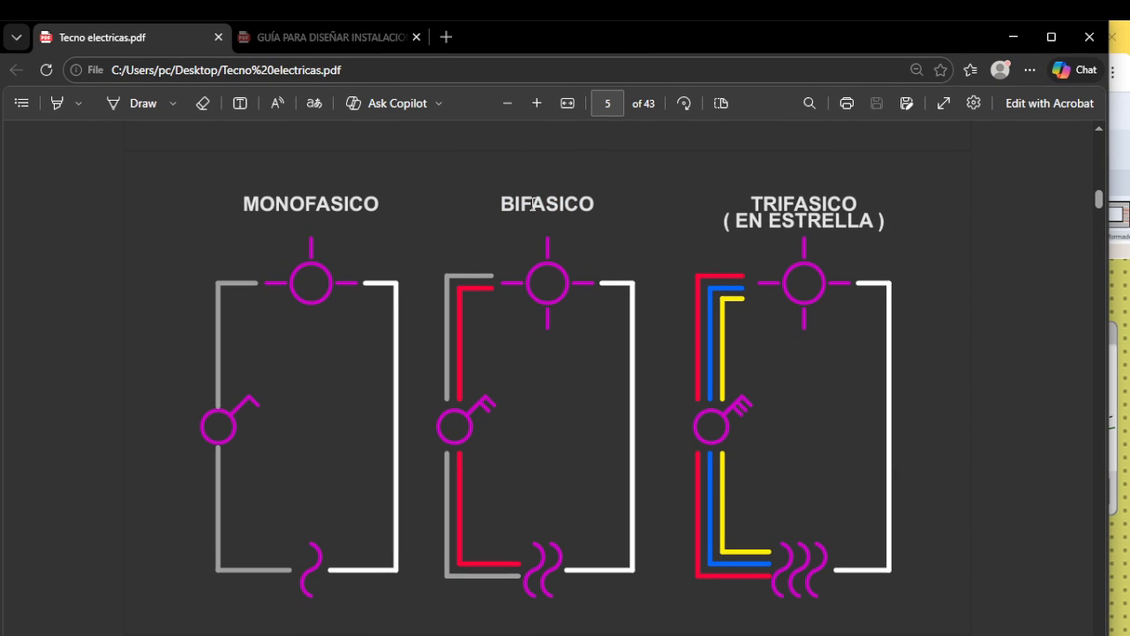
left_click_drag(504, 202, 595, 201)
left_click(458, 294)
scroll(750, 301, "down", 5)
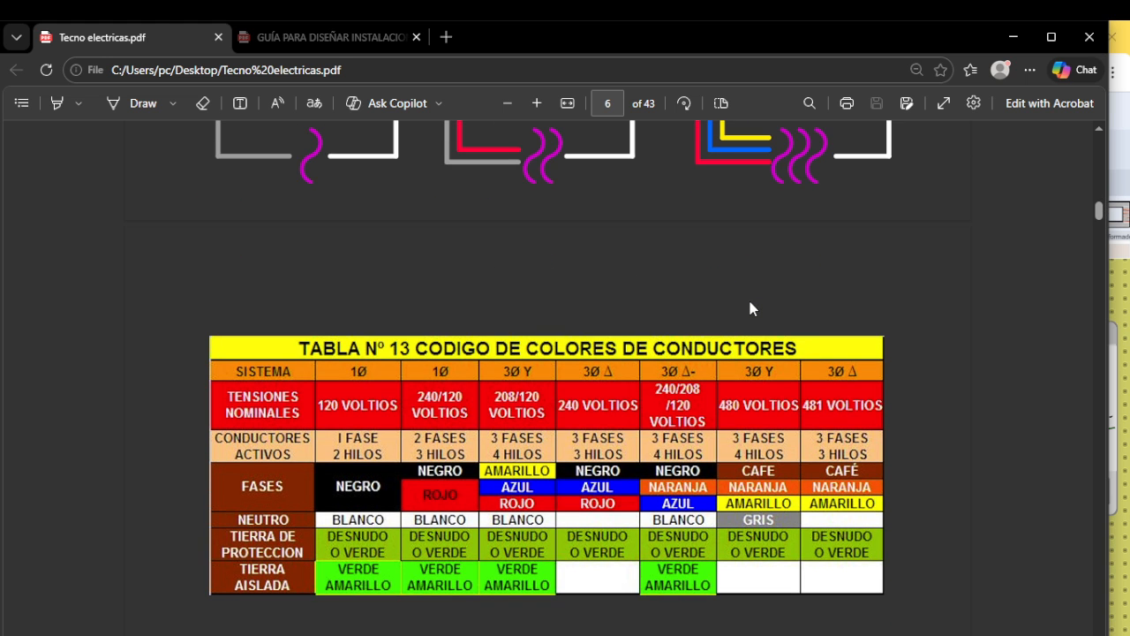
- Open the residential electrical installation design guide PDF and browse to the electrical symbols table on page 11
left_click(320, 38)
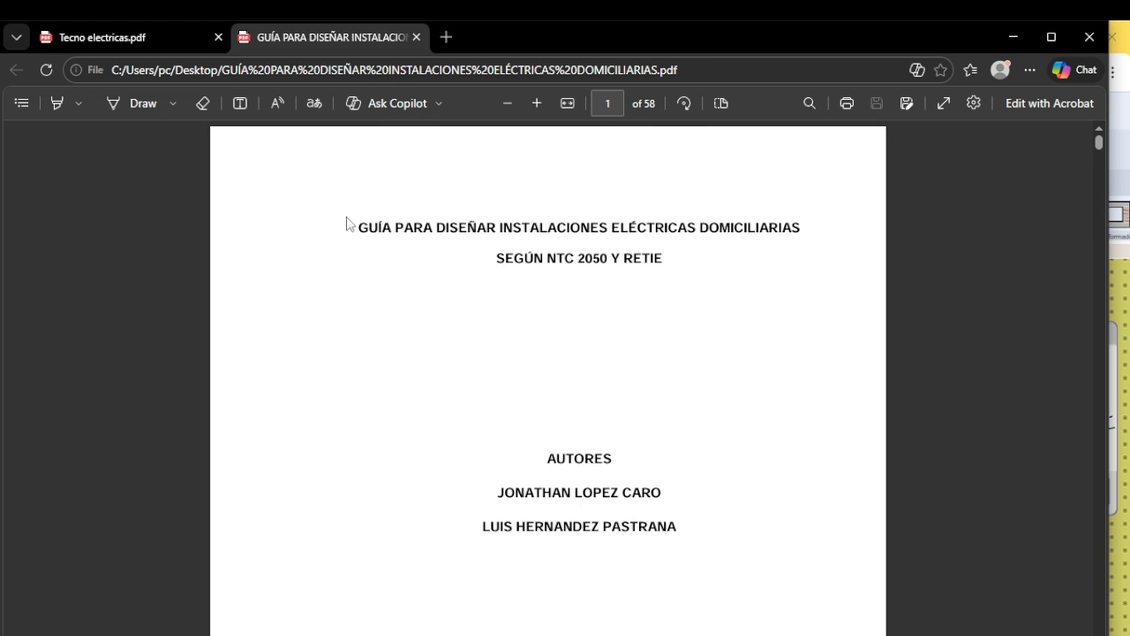
scroll(504, 436, "down", 10)
scroll(504, 436, "down", 20)
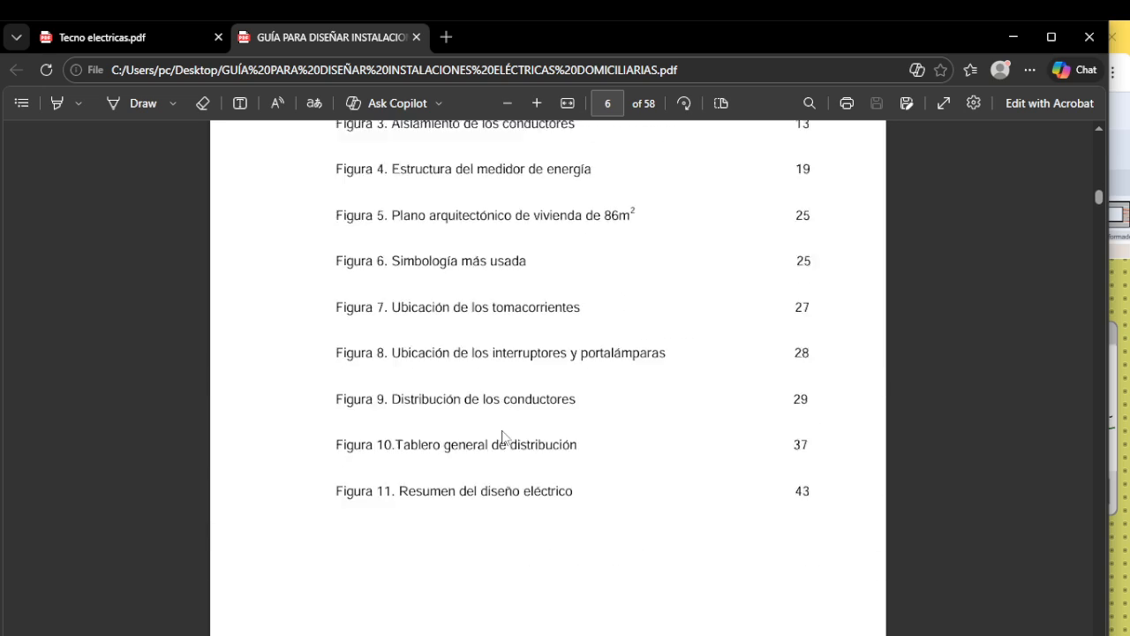
scroll(644, 411, "down", 15)
scroll(644, 412, "up", 6)
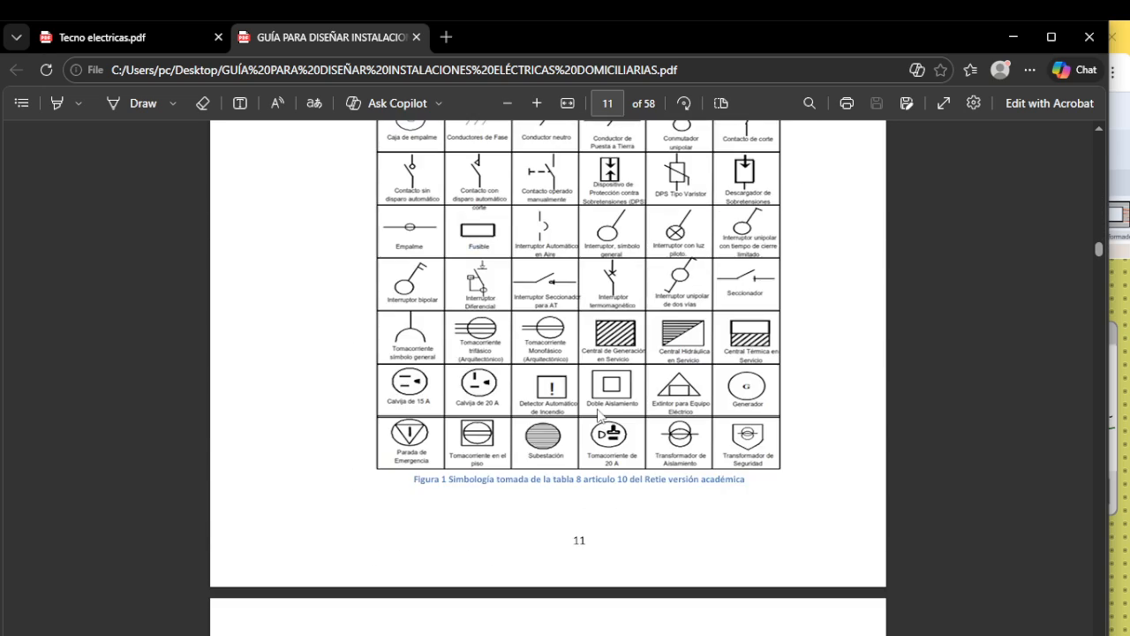
- Return to the Tecno electricas PDF and compare the phase-system diagrams on page 5 with the 120 V column of the conductor colour table
key("ctrl+shift+Tab")
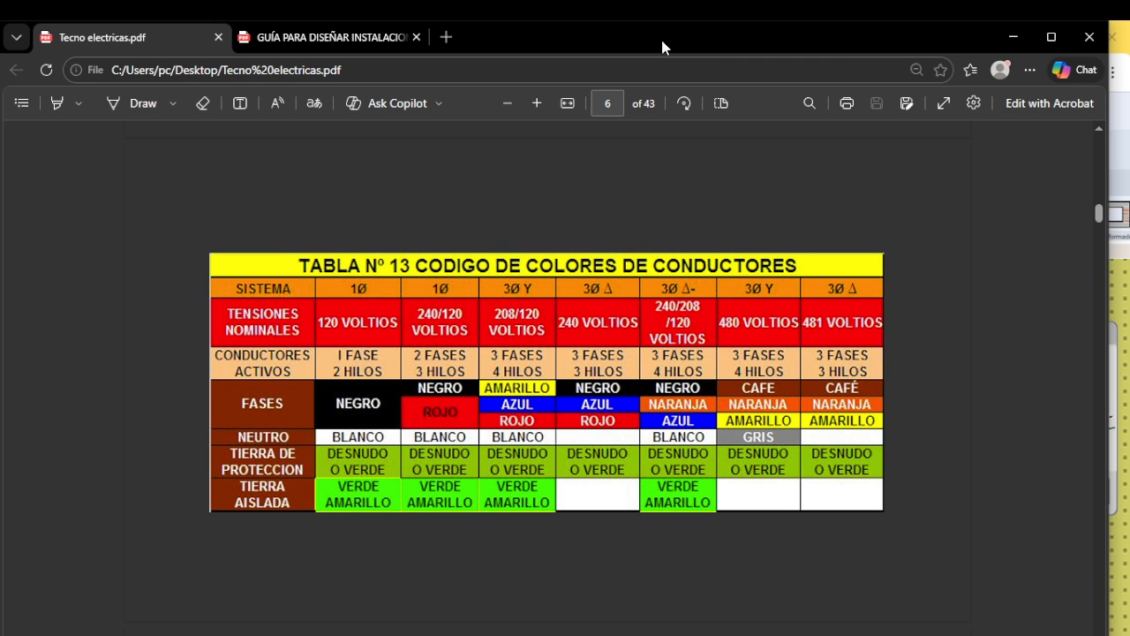
scroll(518, 331, "up", 5)
scroll(518, 334, "down", 1)
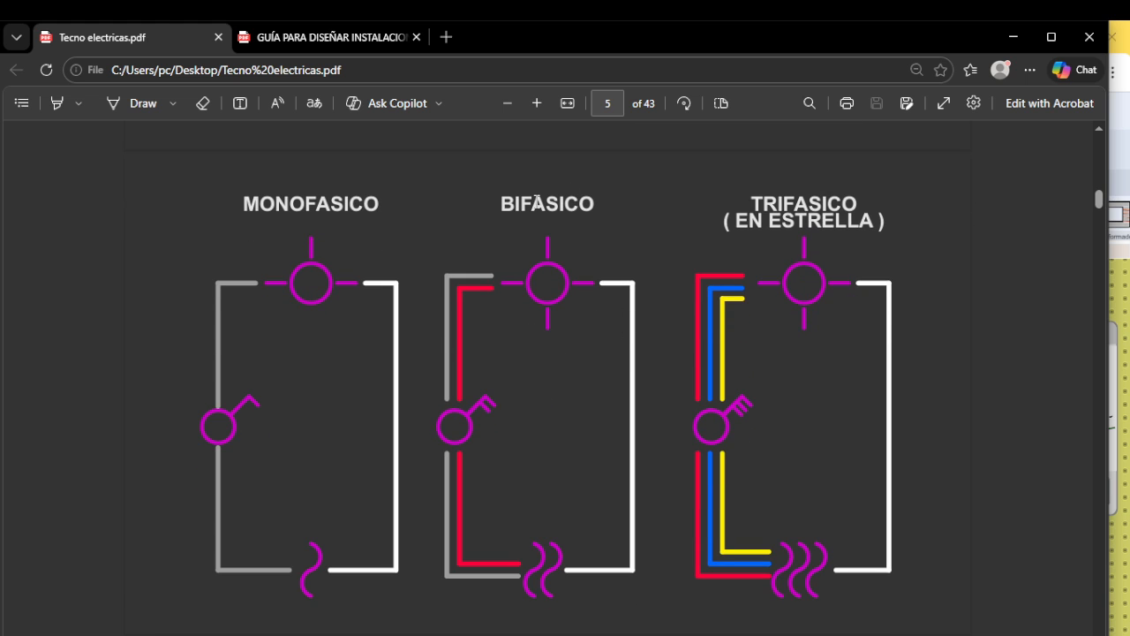
scroll(474, 366, "down", 5)
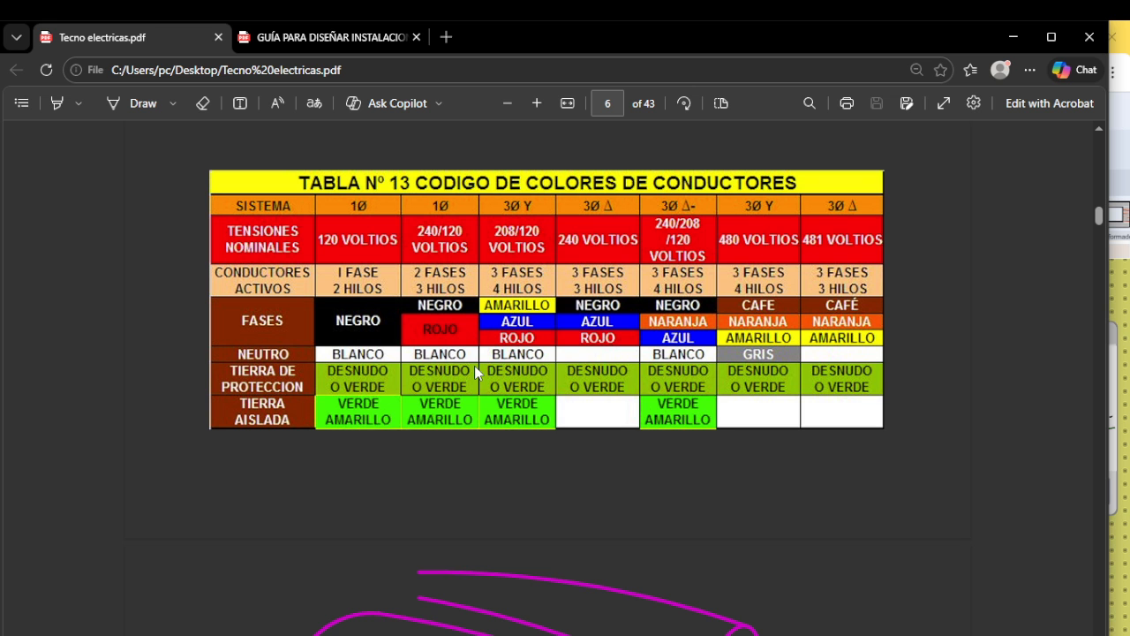
scroll(352, 411, "up", 1)
scroll(352, 415, "up", 5)
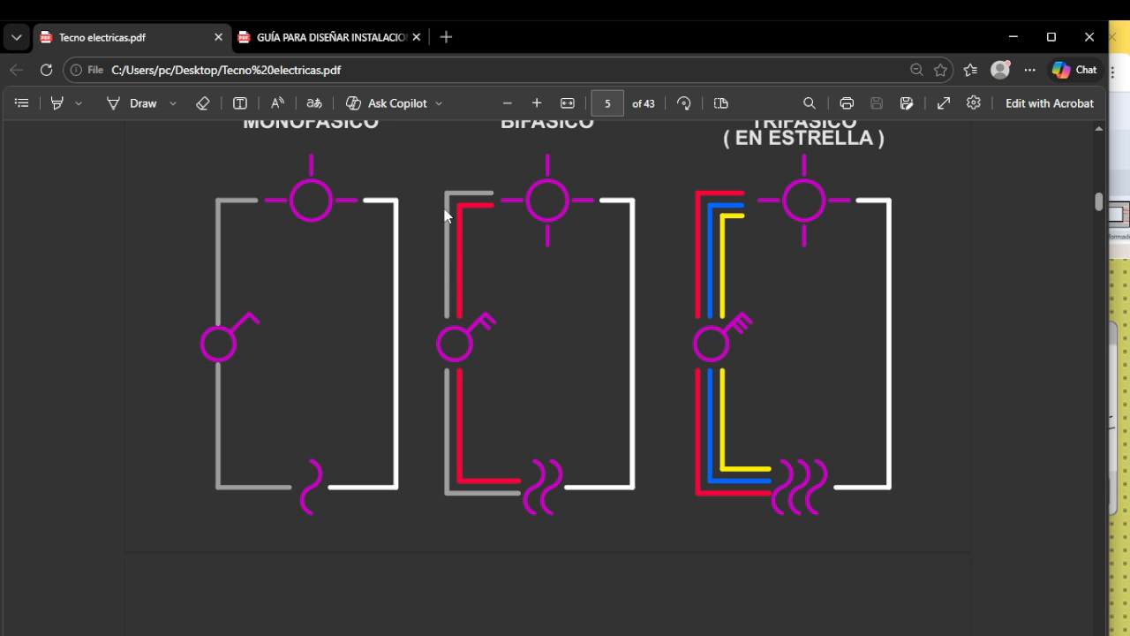
scroll(447, 390, "down", 5)
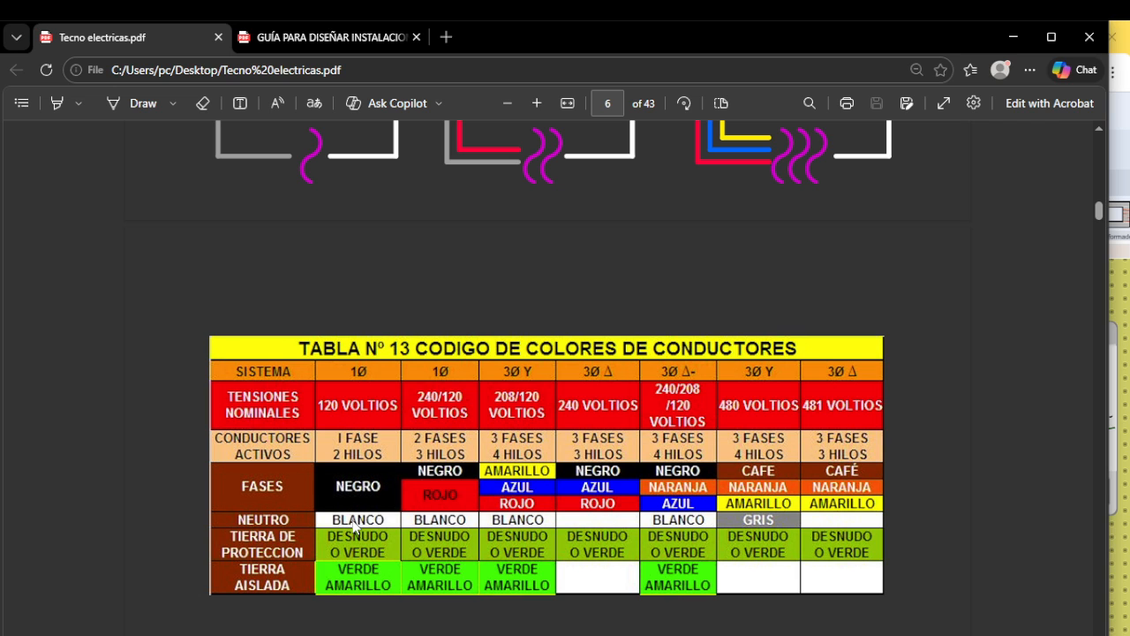
scroll(355, 516, "up", 3)
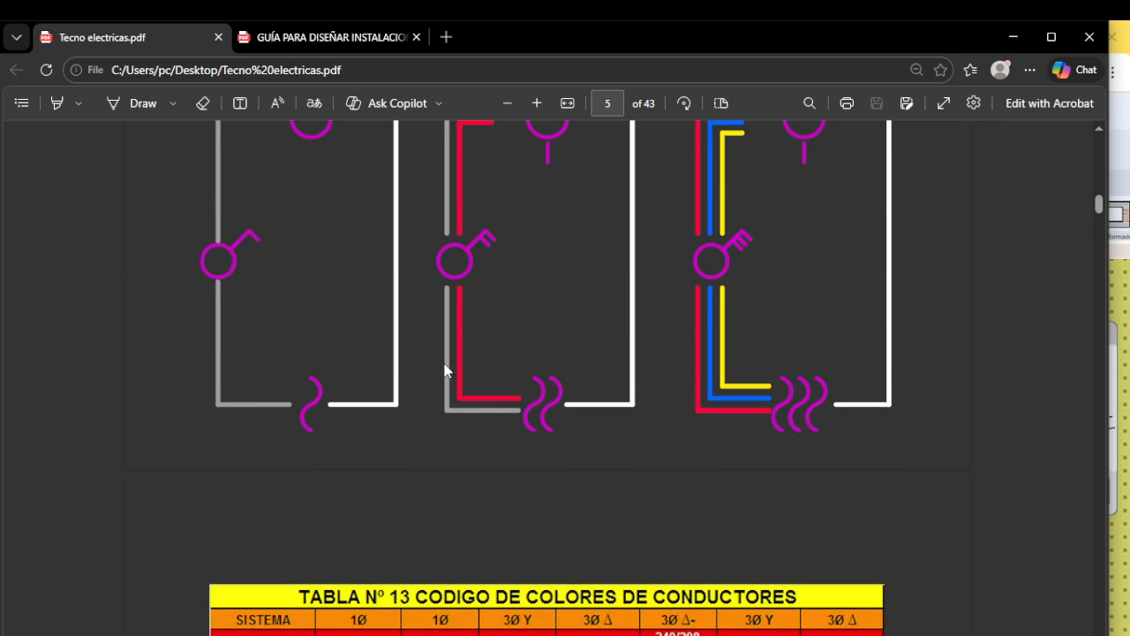
scroll(474, 458, "down", 2)
scroll(474, 457, "down", 2)
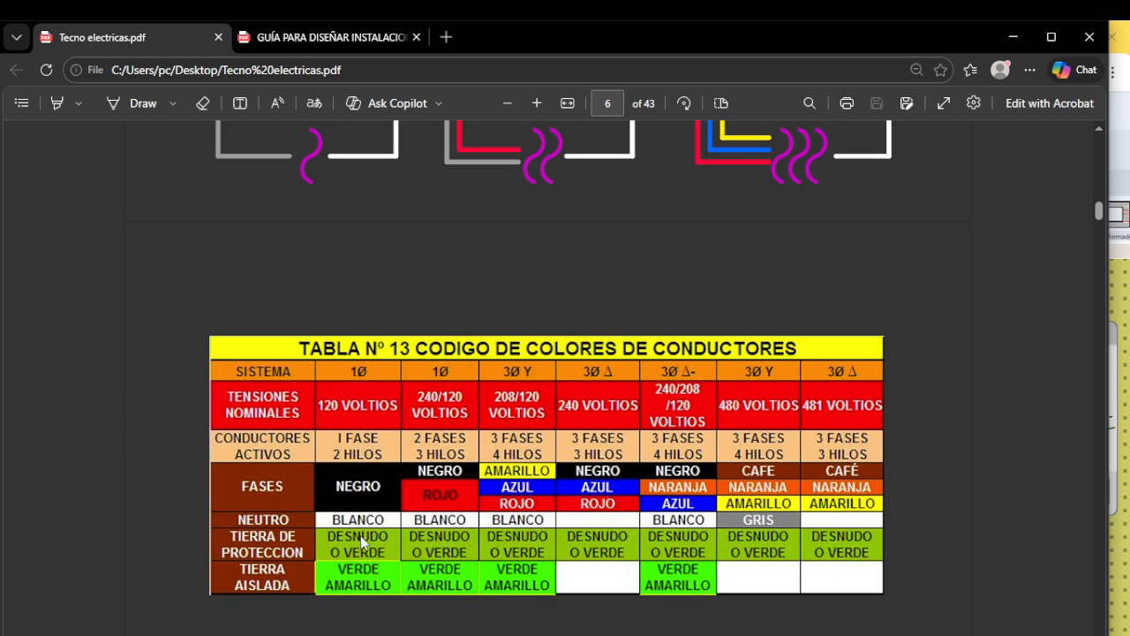
scroll(477, 438, "up", 3)
scroll(530, 353, "down", 5)
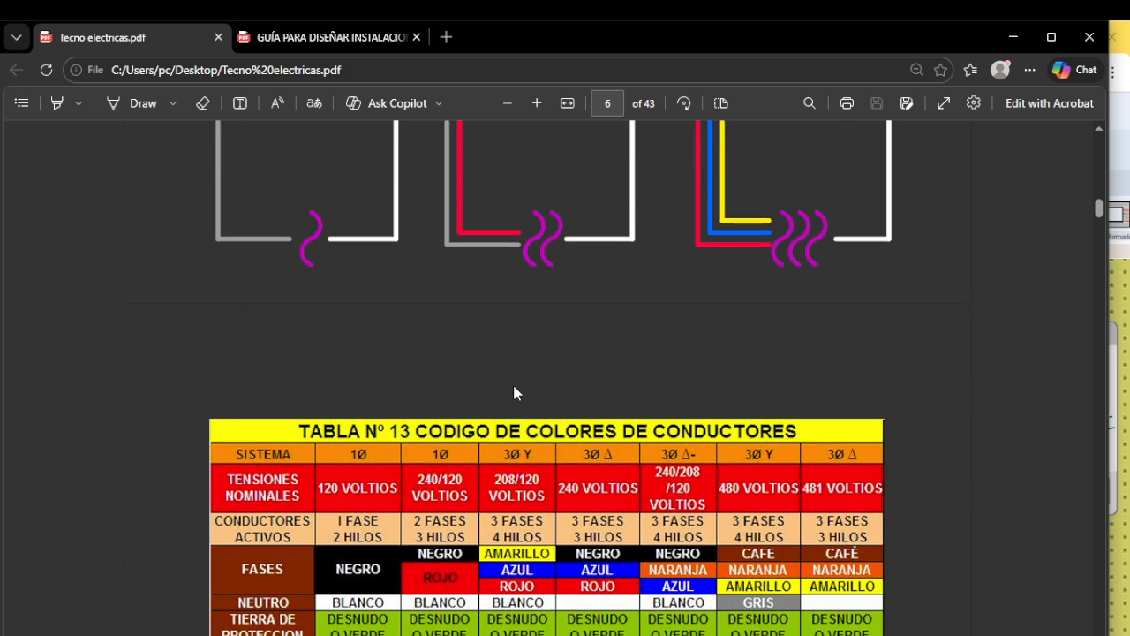
- Compare the BIFASICO diagram's conductors on page 5 with the 240/120 V column of the conductor colour table on page 6
scroll(553, 351, "up", 5)
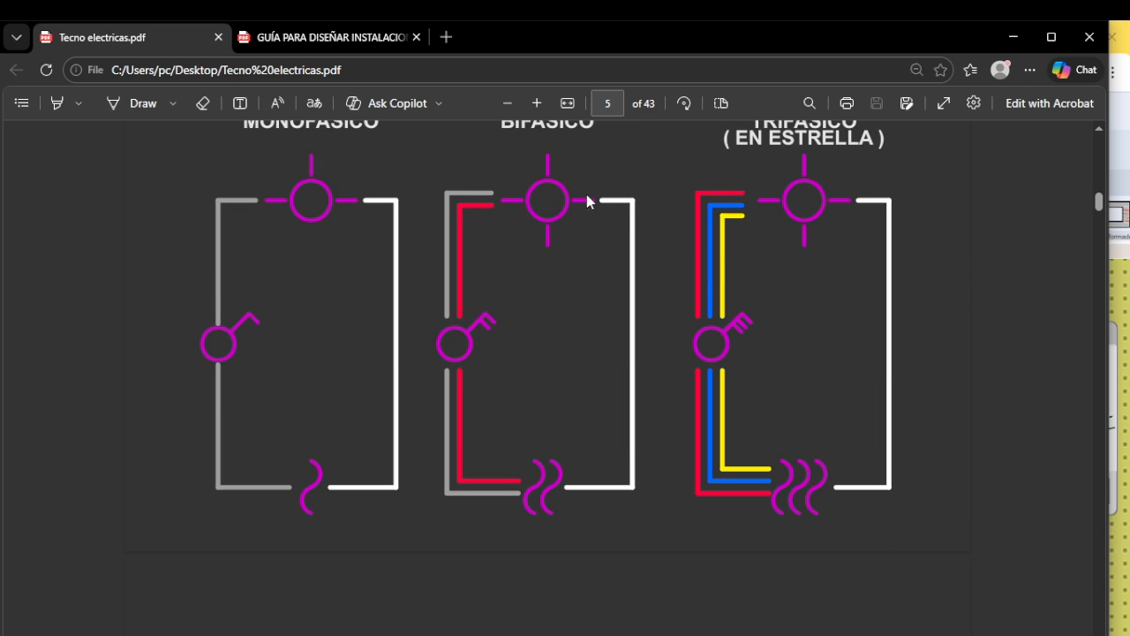
scroll(627, 397, "down", 5)
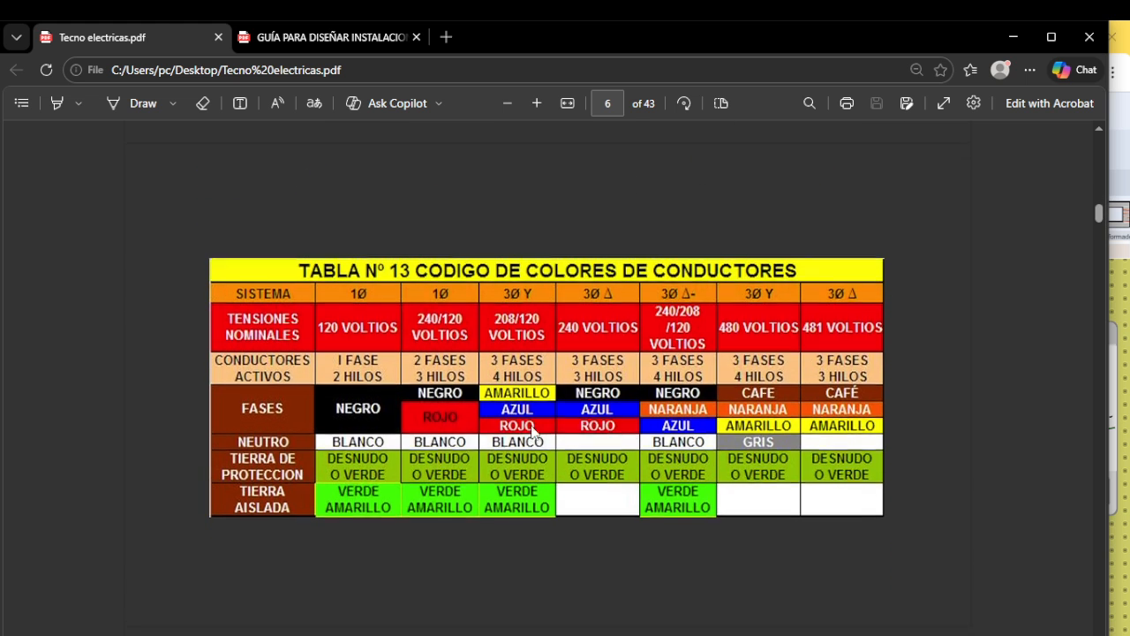
scroll(521, 386, "up", 5)
scroll(477, 401, "up", 1)
scroll(441, 420, "down", 3)
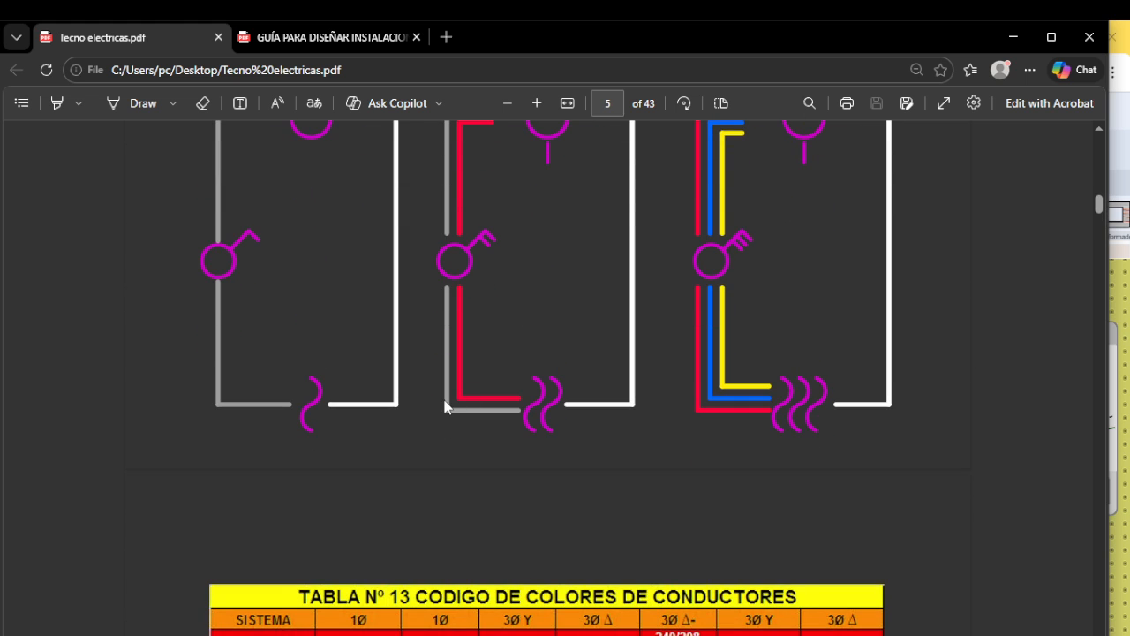
scroll(463, 393, "down", 5)
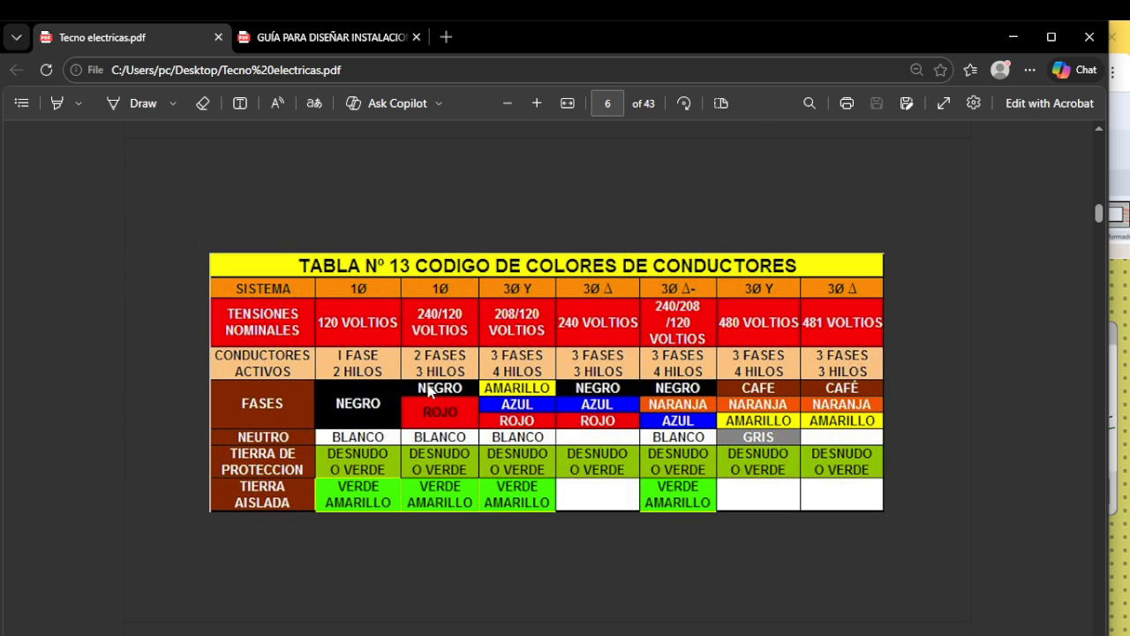
scroll(509, 320, "up", 4)
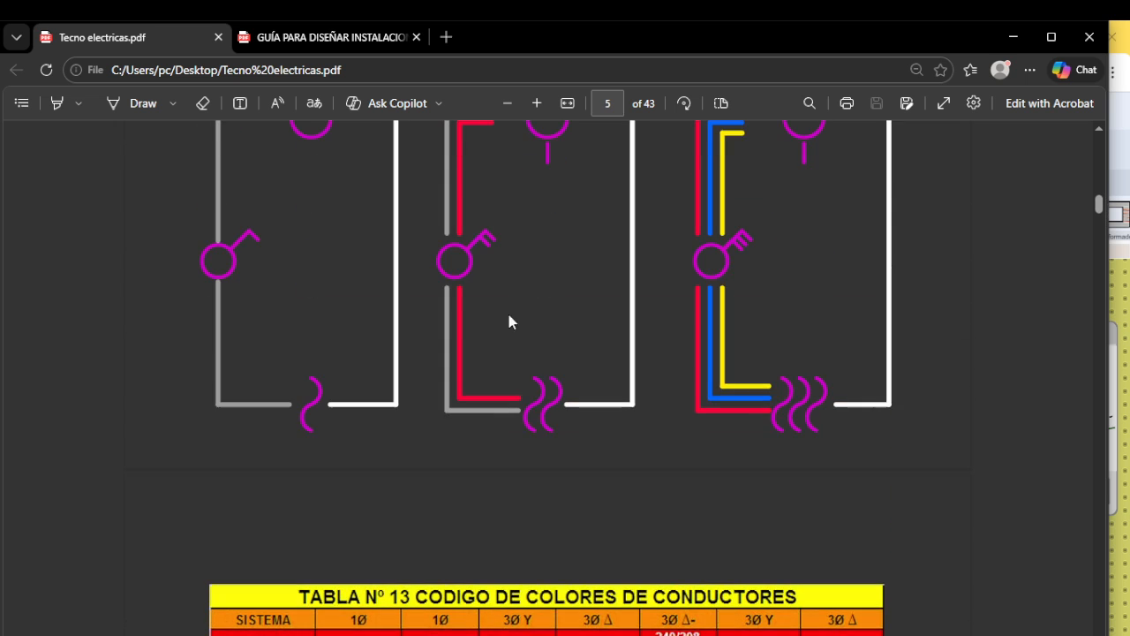
scroll(547, 434, "down", 4)
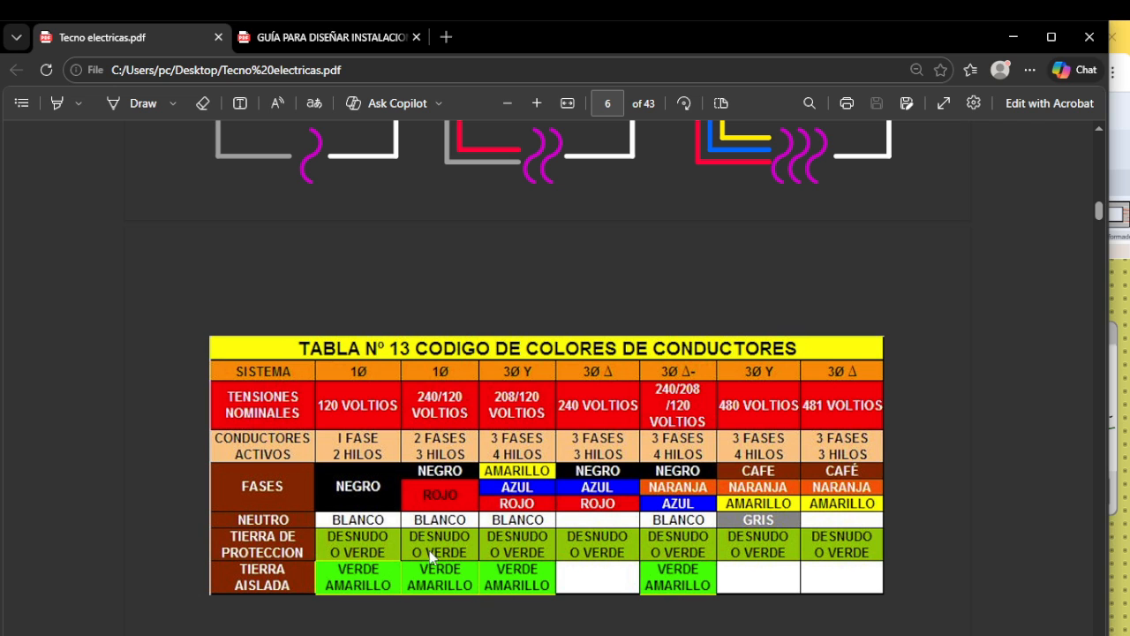
scroll(441, 539, "up", 4)
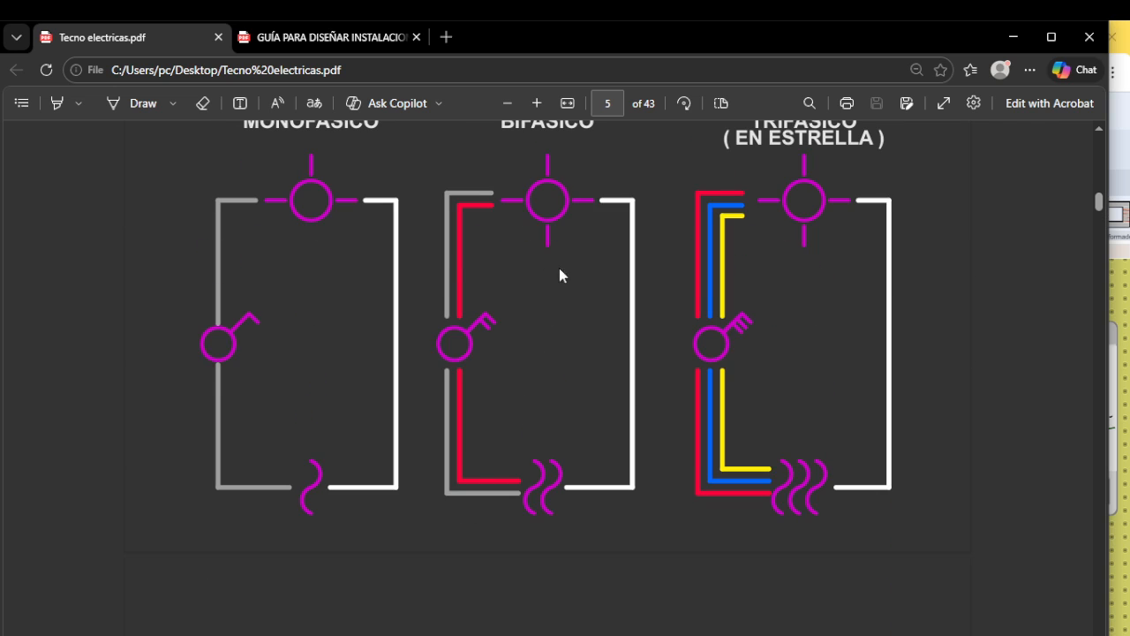
scroll(519, 345, "down", 4)
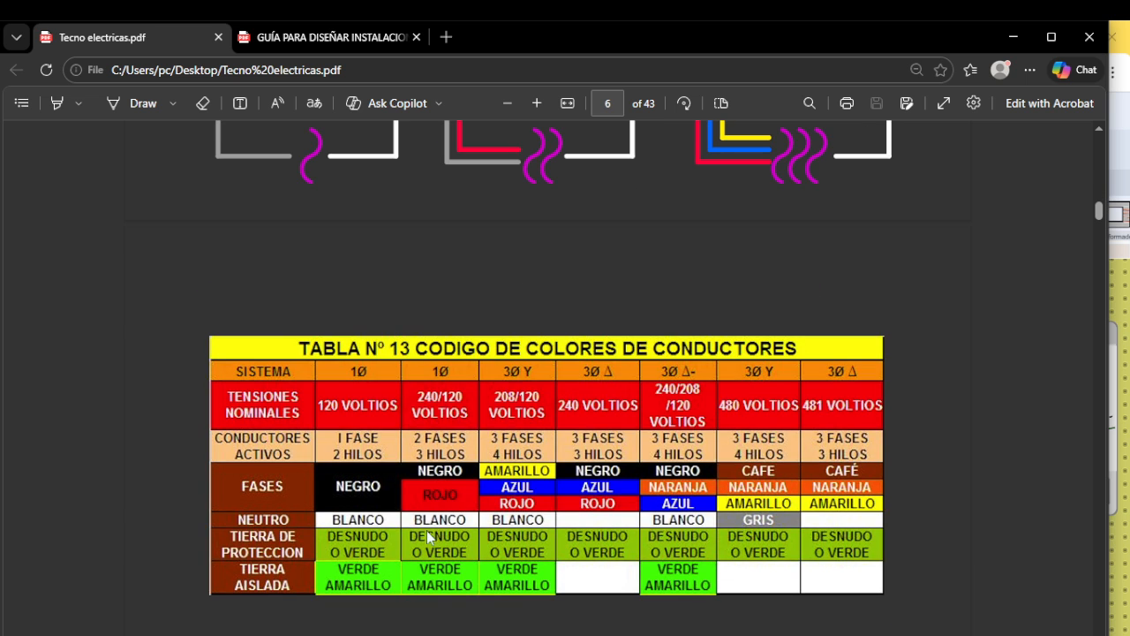
scroll(424, 494, "up", 3)
scroll(321, 185, "up", 2)
scroll(318, 265, "down", 5)
- Switch to Revit and try again to assign the double outlet's circuit to the 480V MLO panel, moving the warning into full view
left_click_drag(789, 39, 2, 309)
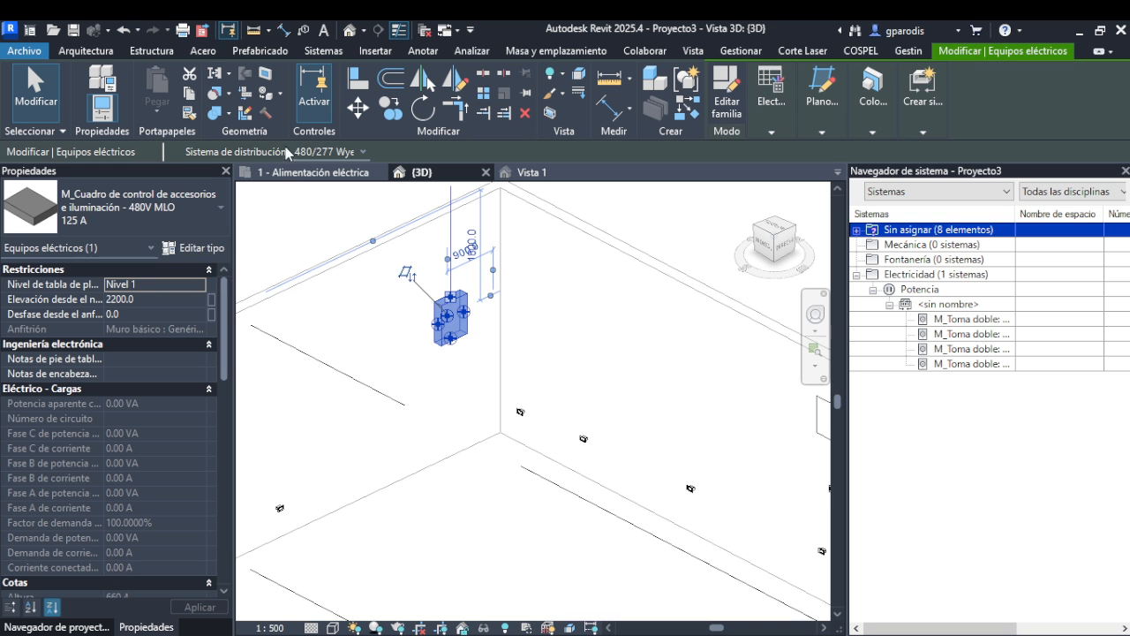
left_click(569, 441)
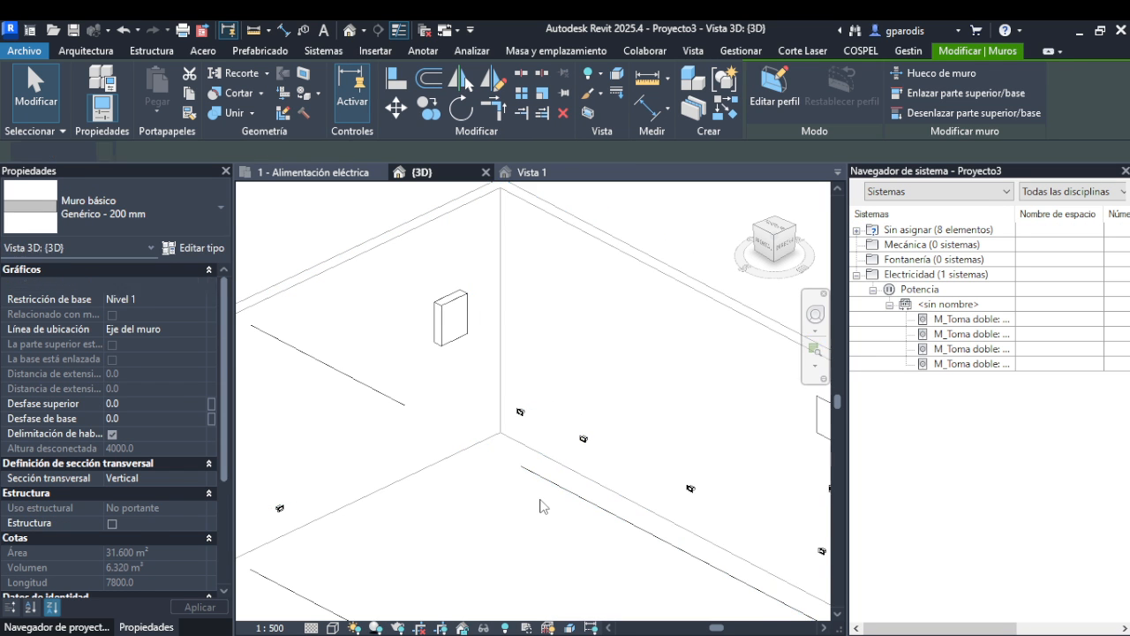
left_click(583, 439)
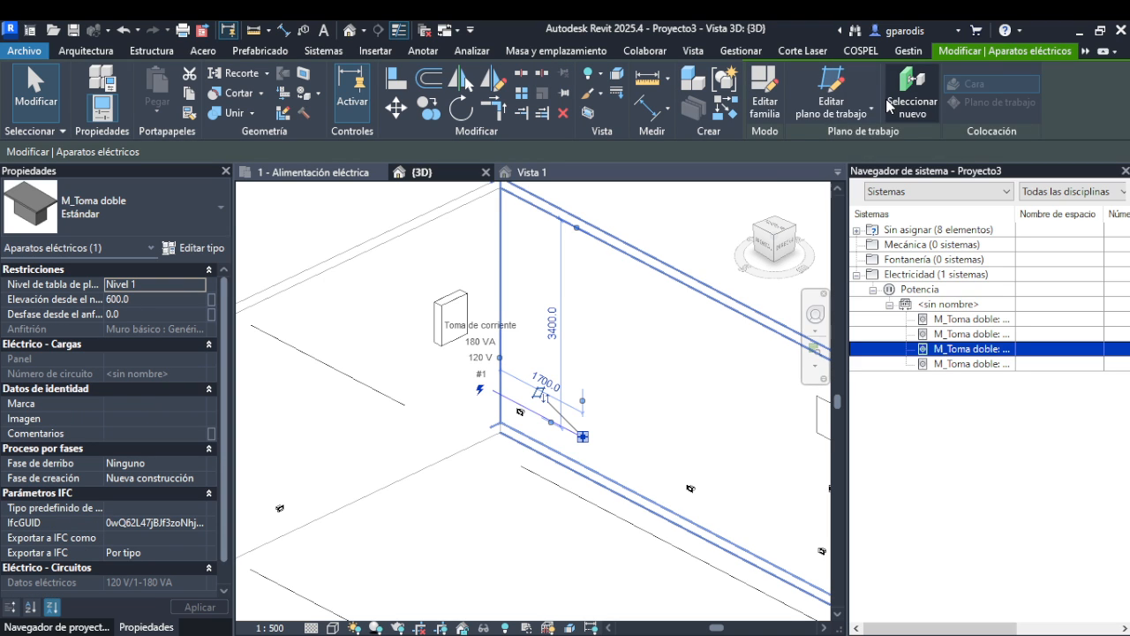
left_click(1084, 68)
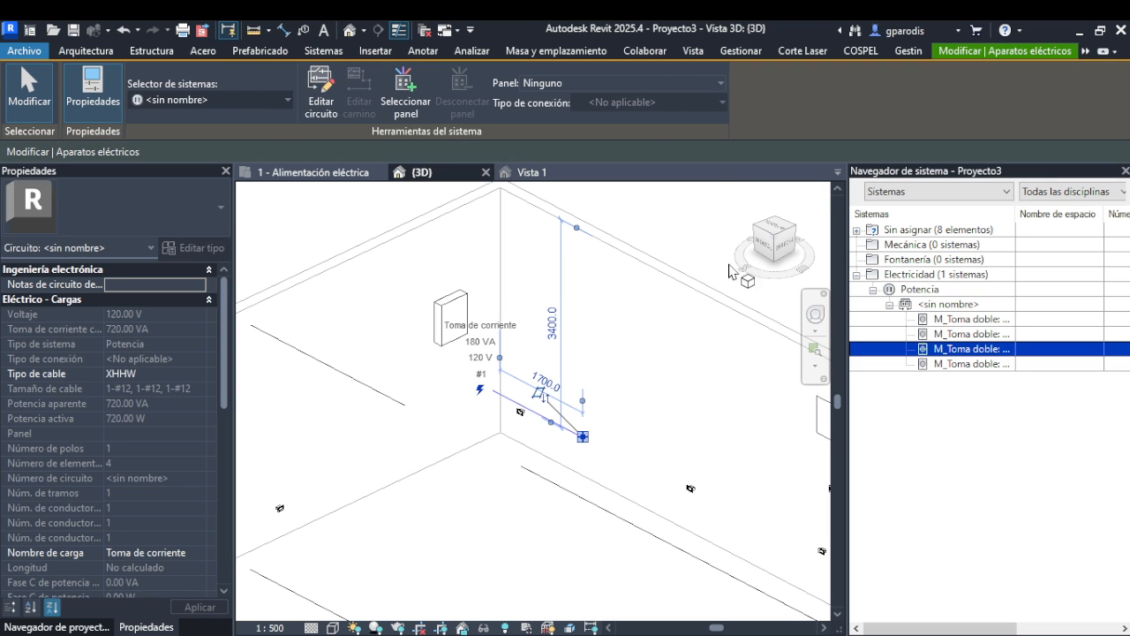
left_click(416, 83)
left_click(473, 303)
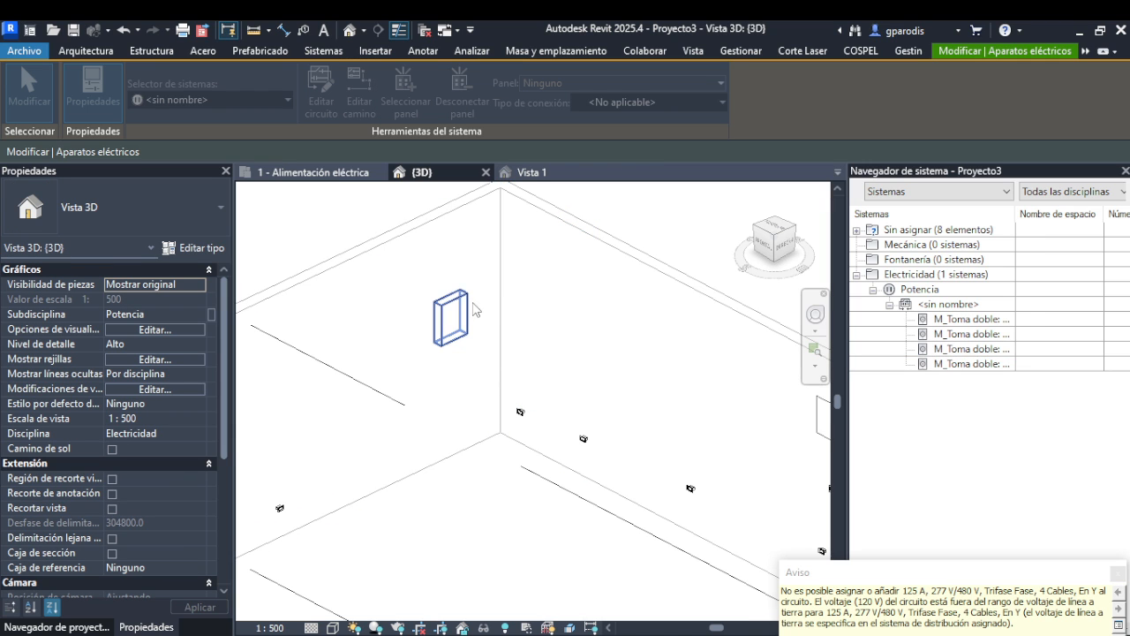
left_click_drag(910, 576, 685, 457)
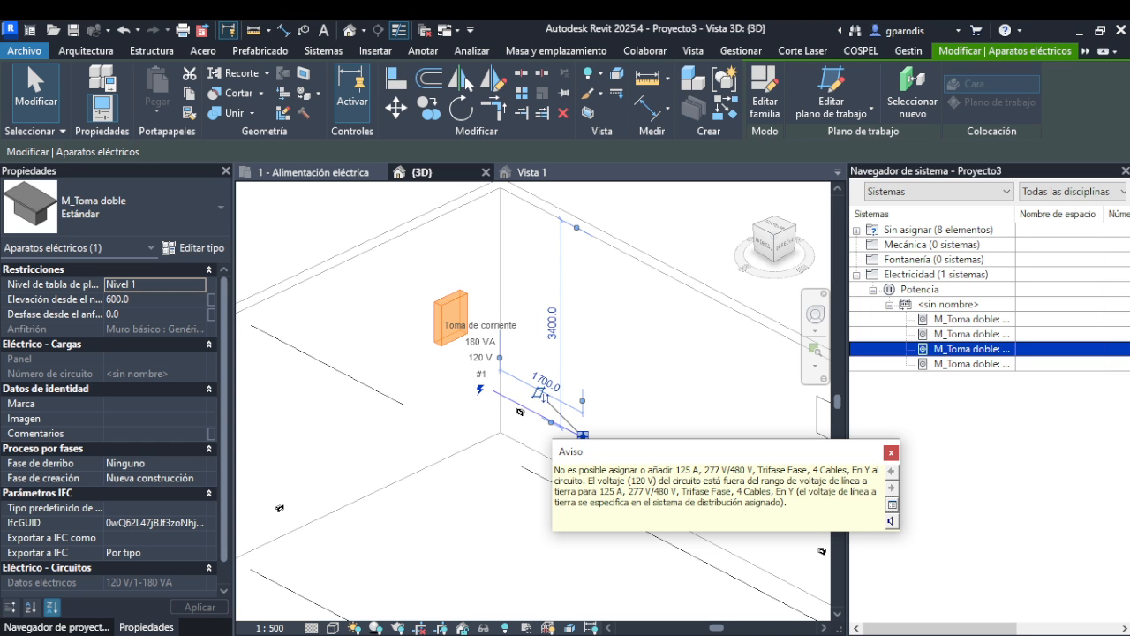
- Bring the Tecno electricas PDF back, highlight the MONOFASICO and TRIFASICO (EN ESTRELLA) titles on page 5, and go to the colour table
left_click_drag(0, 362, 712, 48)
scroll(554, 295, "up", 5)
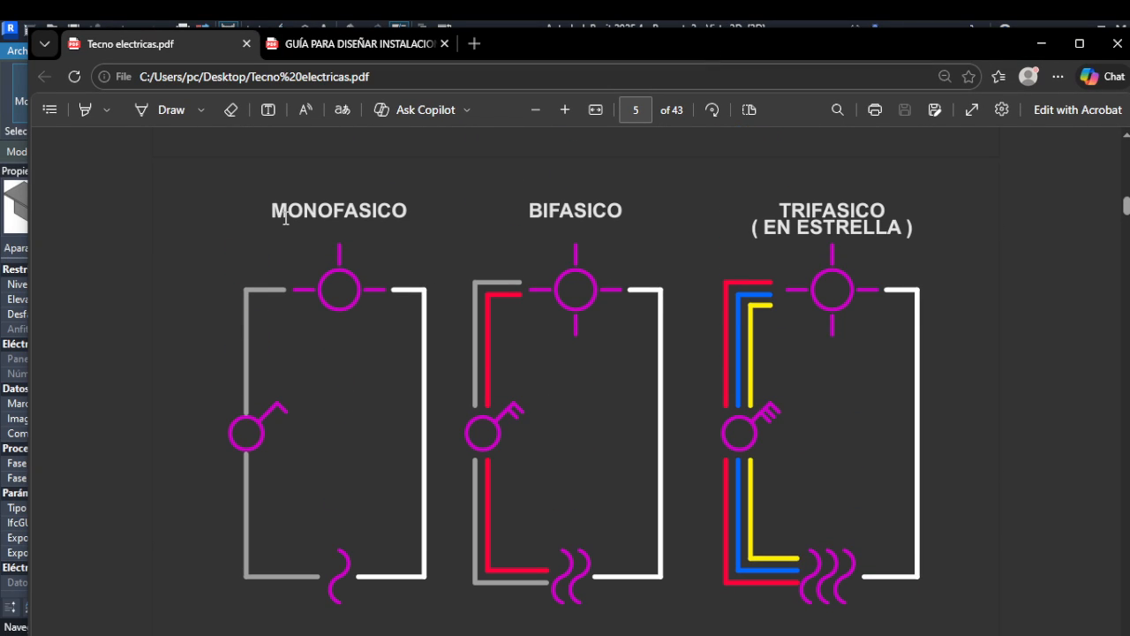
left_click_drag(273, 212, 392, 212)
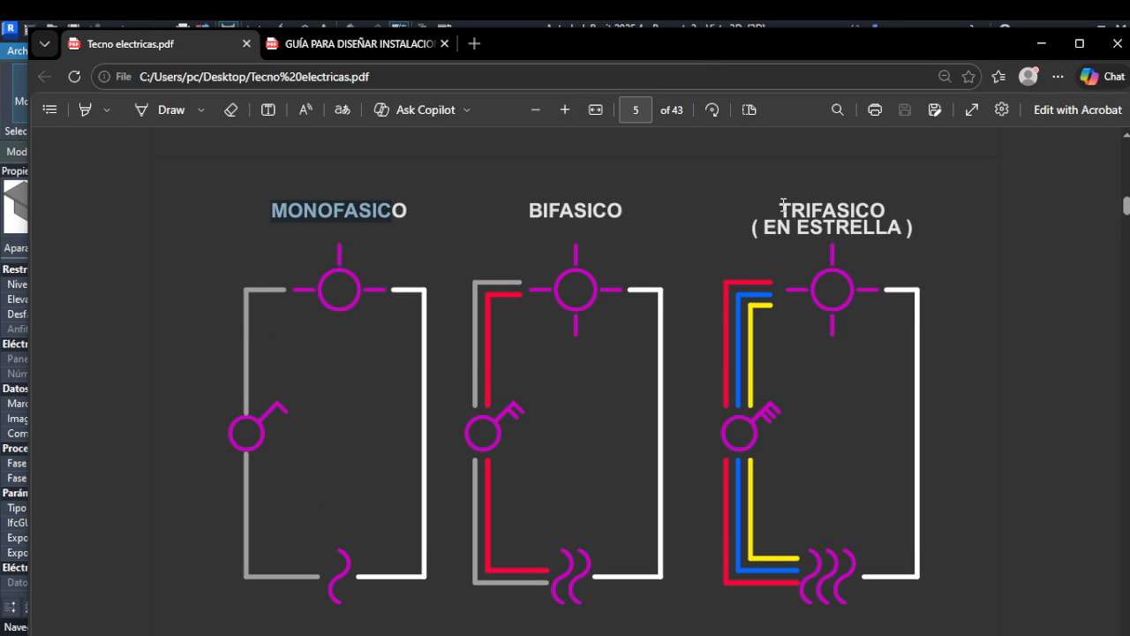
left_click_drag(783, 206, 905, 226)
scroll(904, 224, "down", 4)
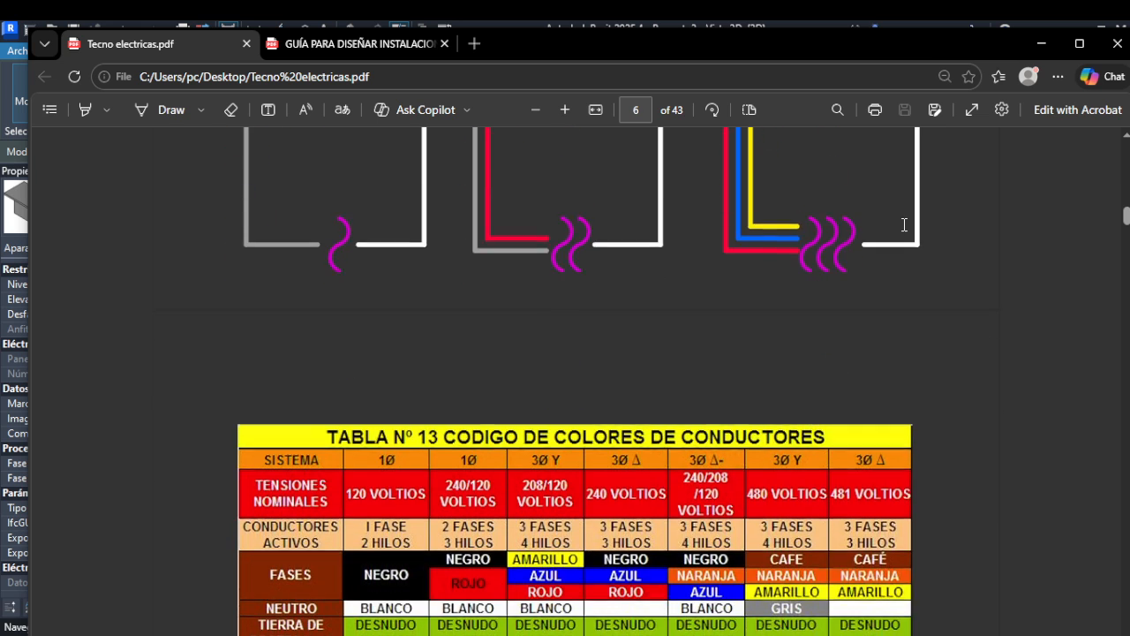
scroll(905, 224, "down", 2)
- Return to Revit, dismiss the panel assignment warning, and clear the outlet selection
left_click_drag(887, 53, 0, 327)
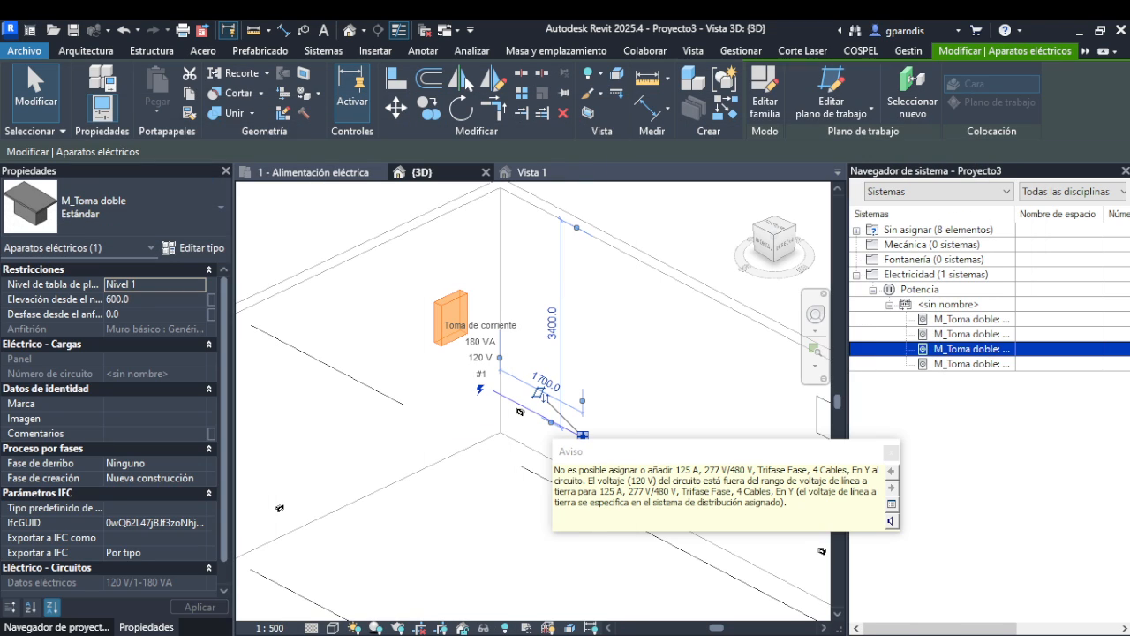
left_click(891, 453)
left_click(572, 581)
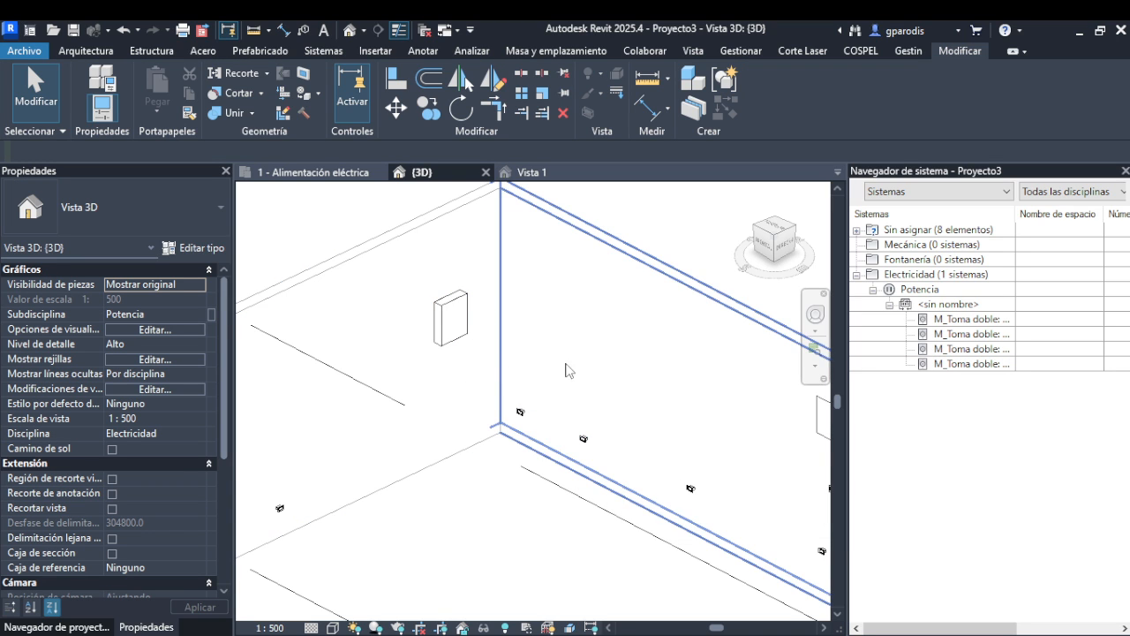
- Switch to the double outlet family's Vista 1, dismiss the save reminder without saving, and inspect the electrical connector's load properties
left_click(522, 174)
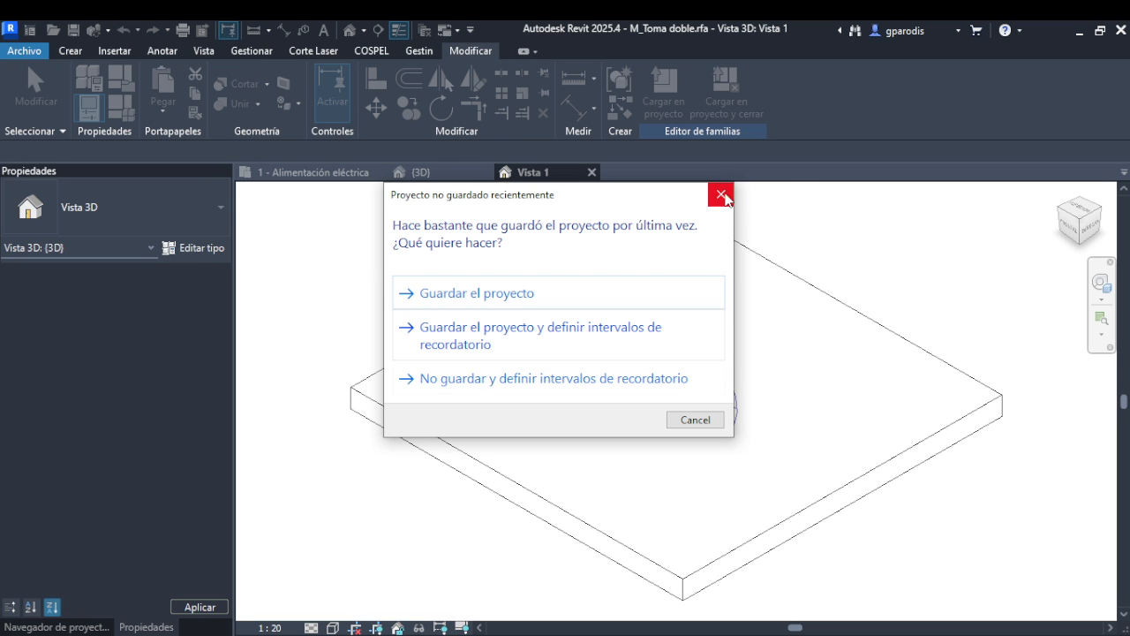
left_click(722, 194)
left_click(715, 342)
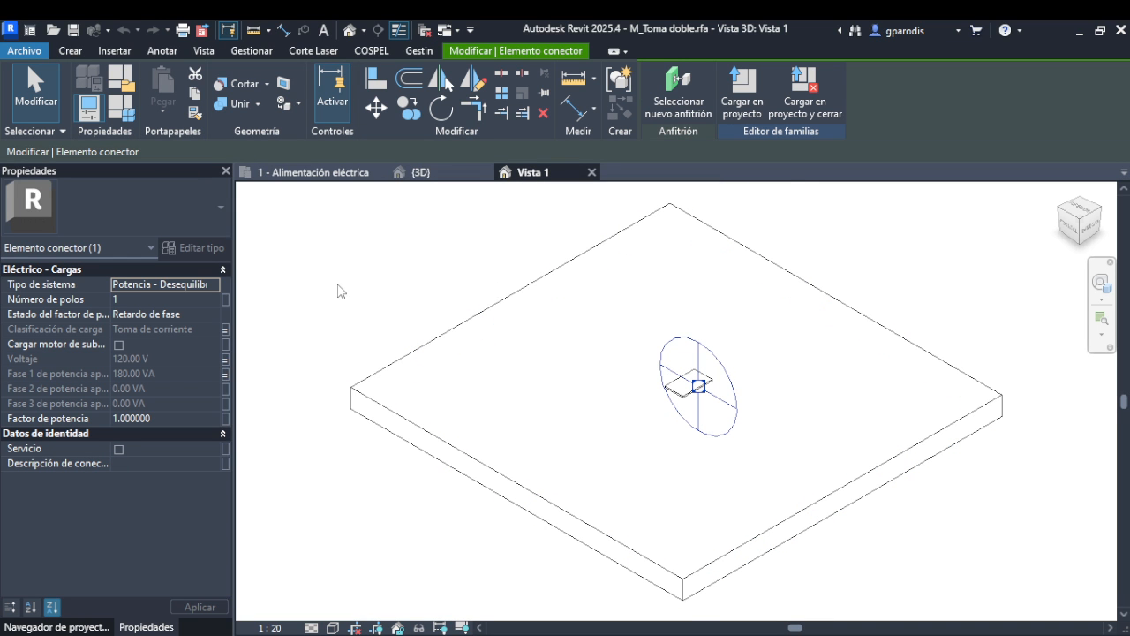
left_click(338, 284)
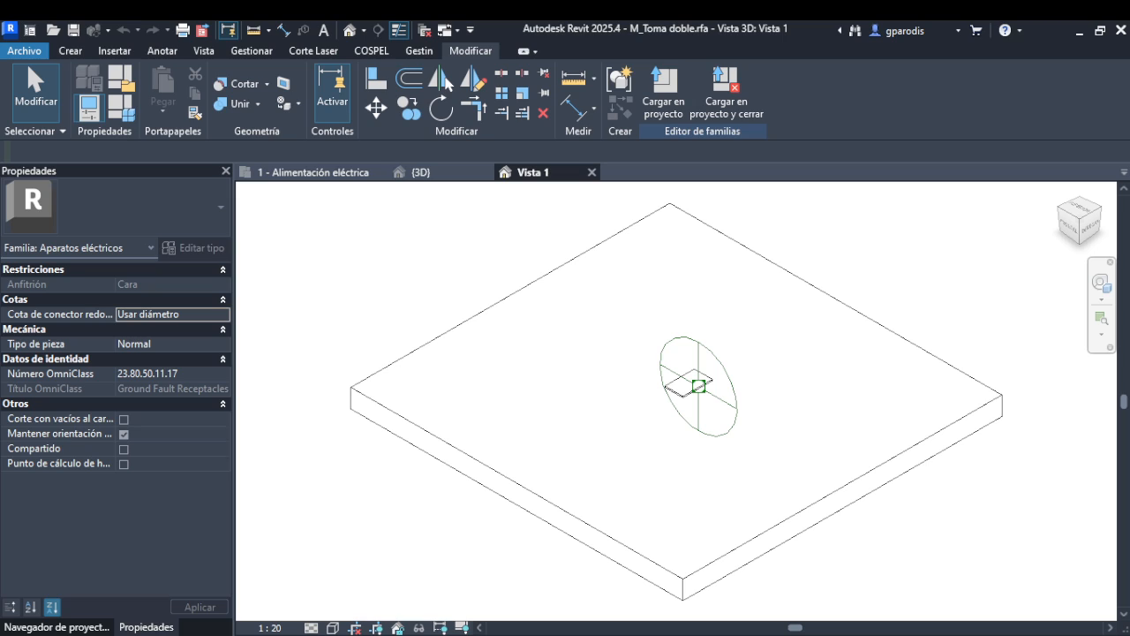
- Bring the Tecno electricas PDF back, highlight the BIFASICO and TRIFASICO titles on page 5, and go to the conductor colour table on page 6
left_click_drag(0, 431, 923, 40)
scroll(865, 275, "up", 10)
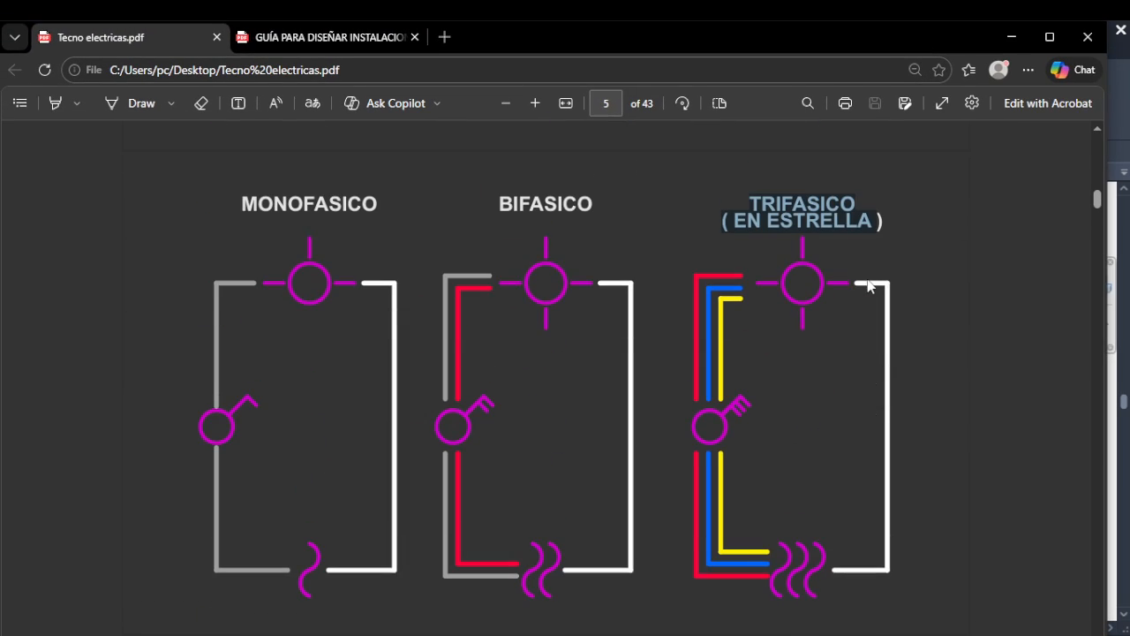
left_click(803, 205)
left_click_drag(500, 203, 593, 205)
left_click(750, 207)
left_click_drag(750, 207, 898, 215)
left_click(459, 235)
scroll(459, 236, "down", 3)
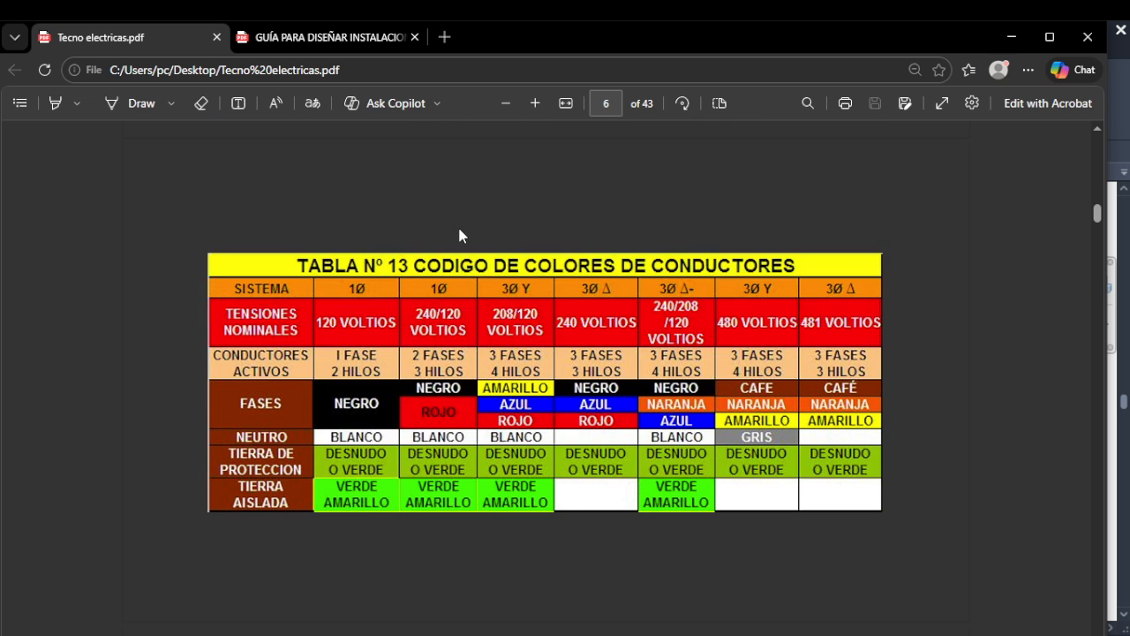
- Review the conductor colour table, return to the Revit outlet family, and check which family parameter is associated with the electrical connector's Voltaje
scroll(495, 301, "down", 1)
scroll(499, 315, "up", 1)
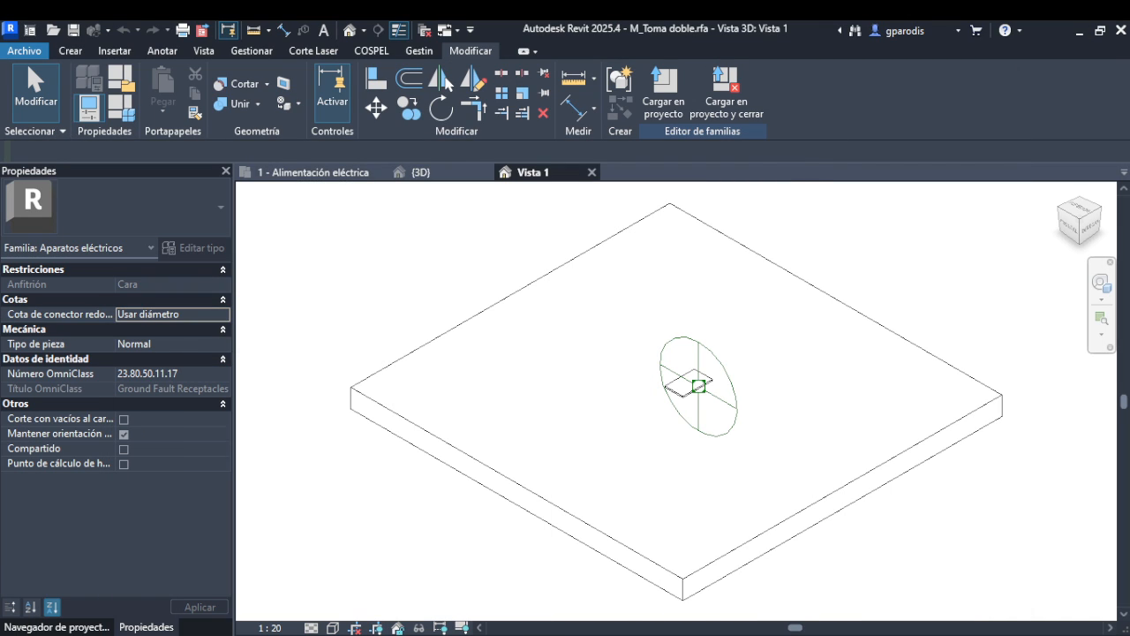
left_click(707, 343)
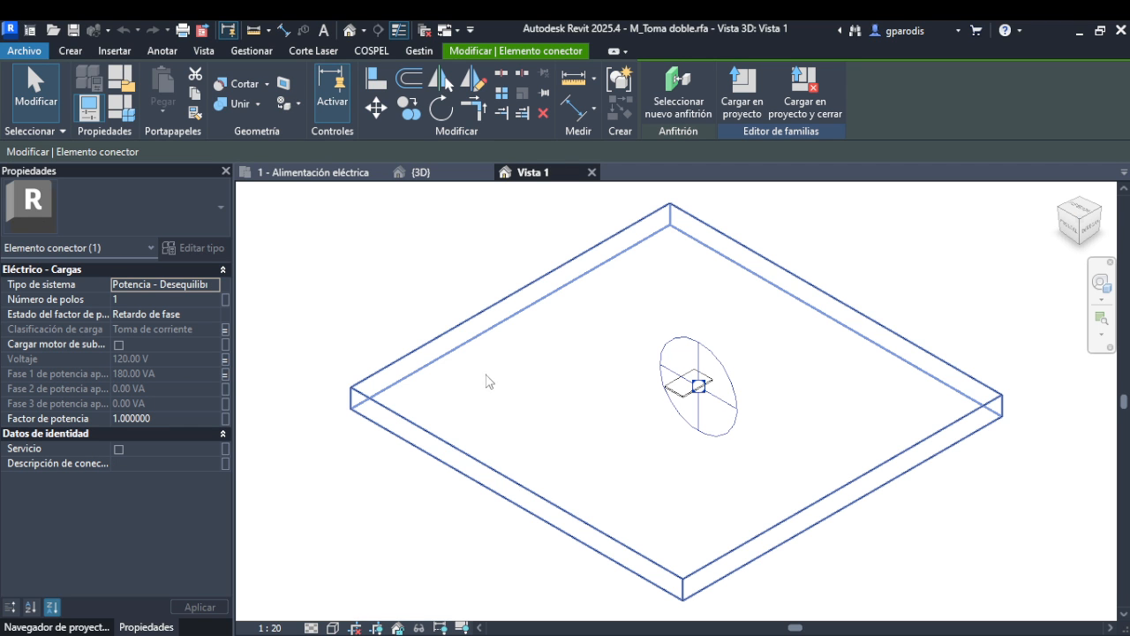
left_click(226, 358)
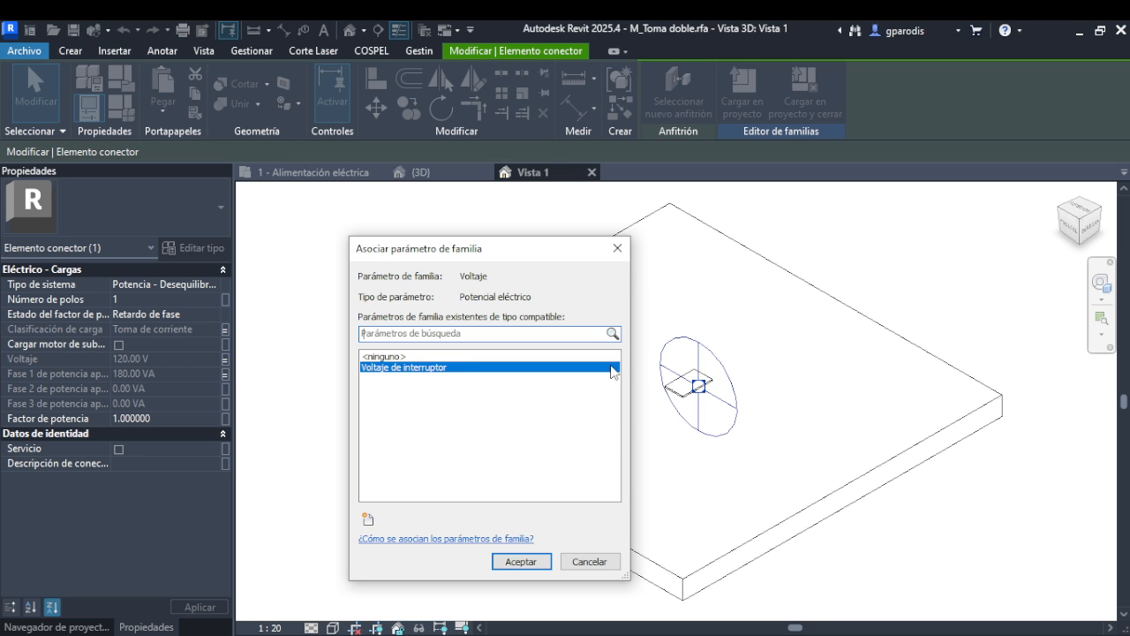
left_click(617, 248)
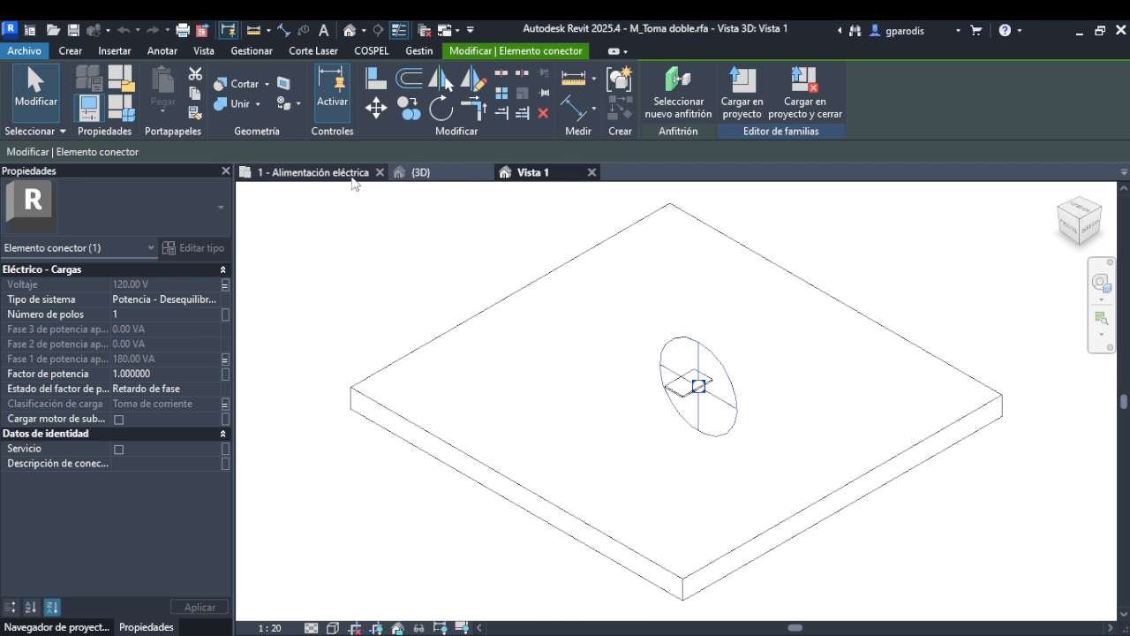
- Switch to the project's {3D} view, then consult the socket types and country voltage tables from page 31 of the Tecno electricas PDF
left_click(444, 171)
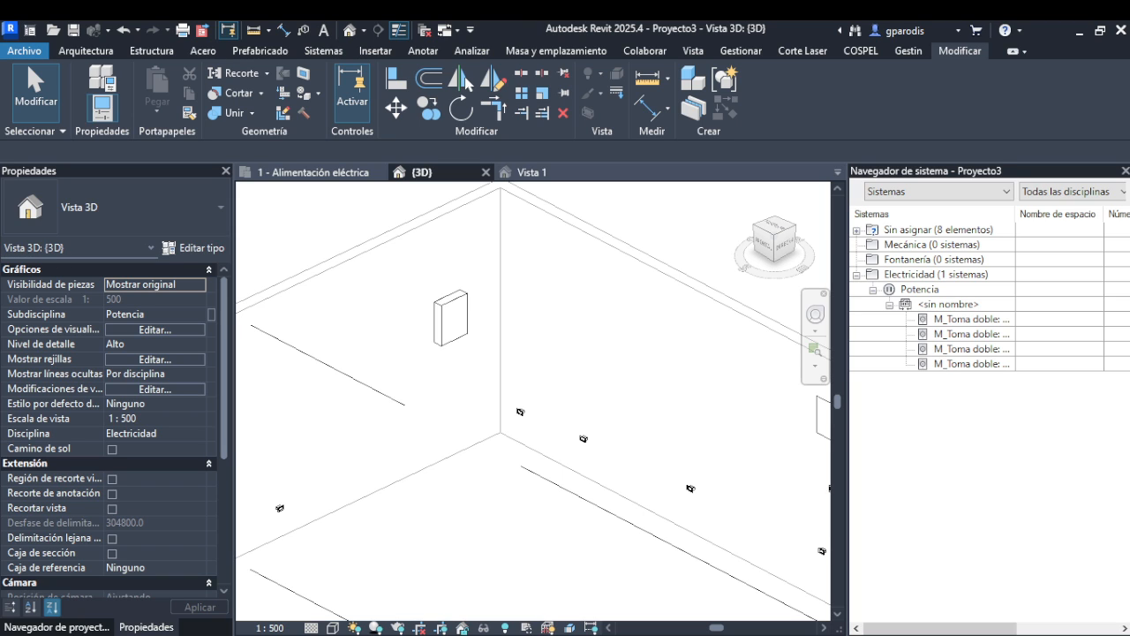
left_click_drag(0, 164, 739, 42)
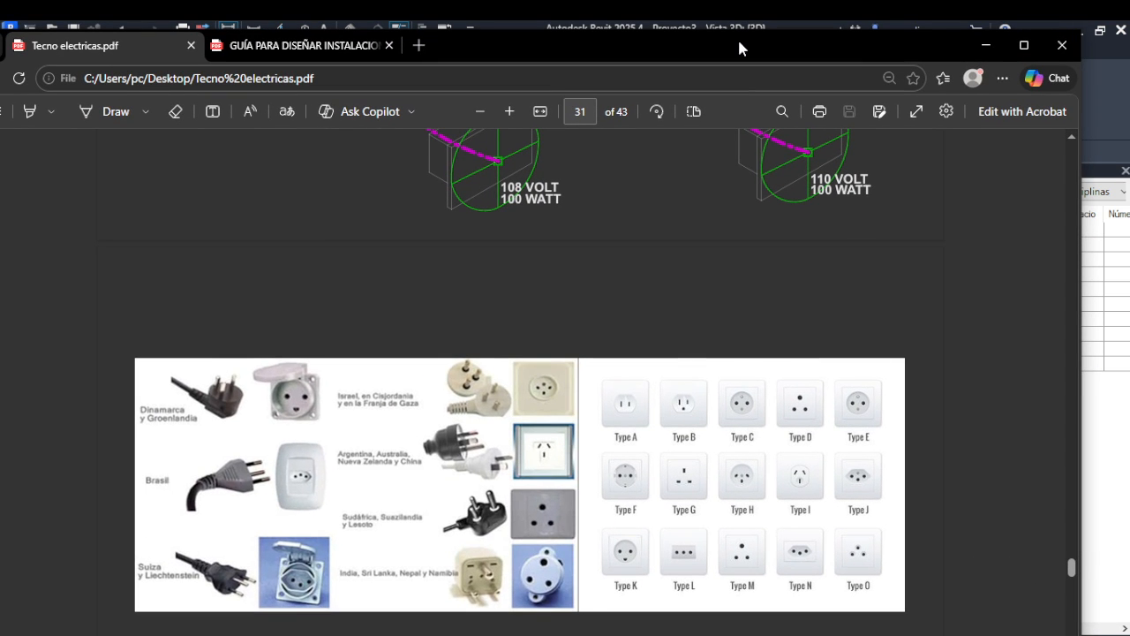
scroll(650, 285, "down", 2)
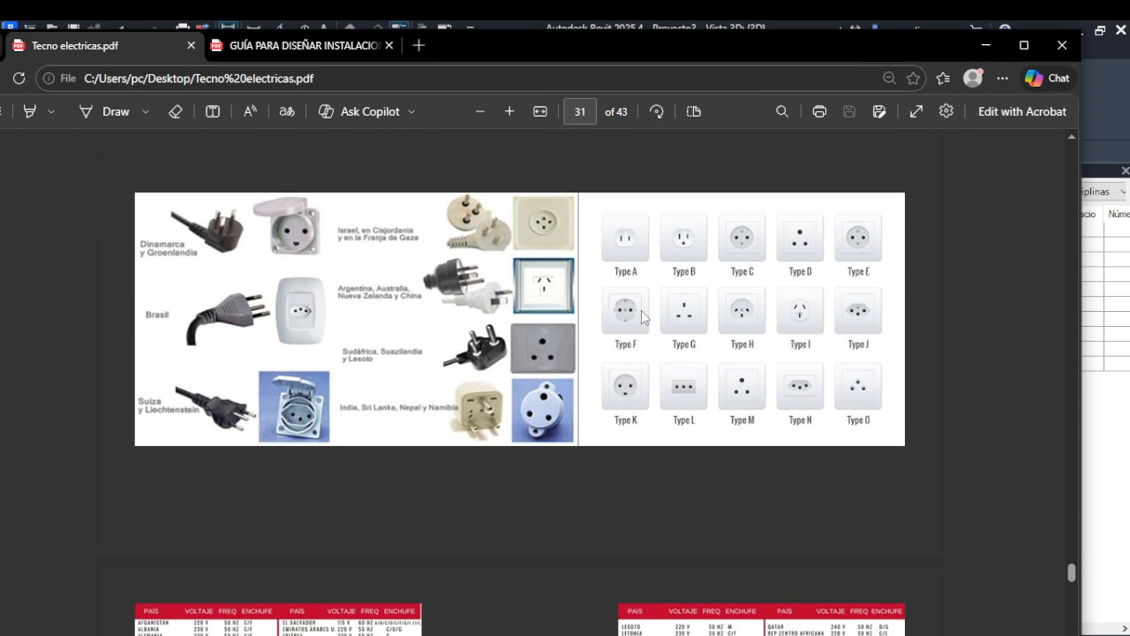
scroll(630, 393, "up", 1)
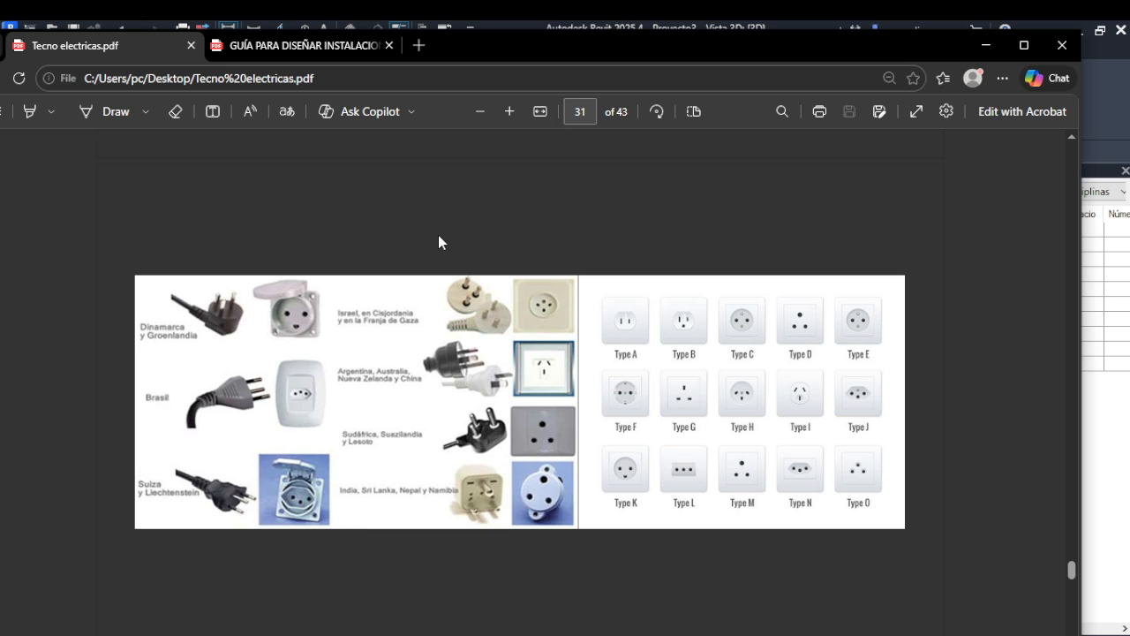
scroll(438, 234, "down", 5)
scroll(598, 386, "down", 5)
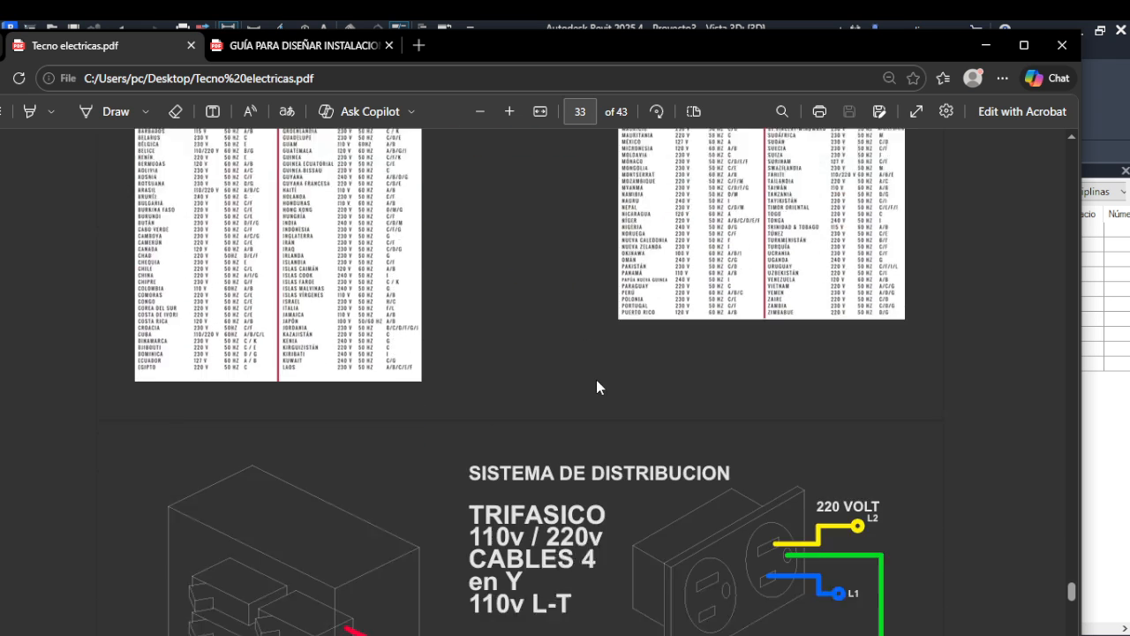
scroll(598, 381, "up", 9)
scroll(597, 380, "up", 1)
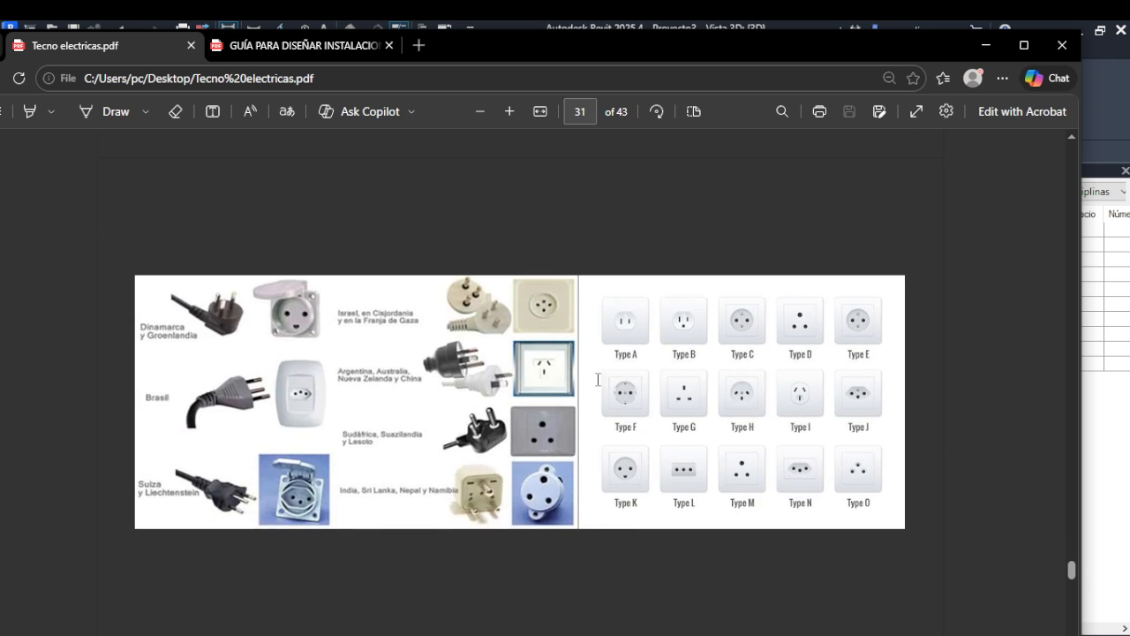
left_click_drag(764, 61, 0, 305)
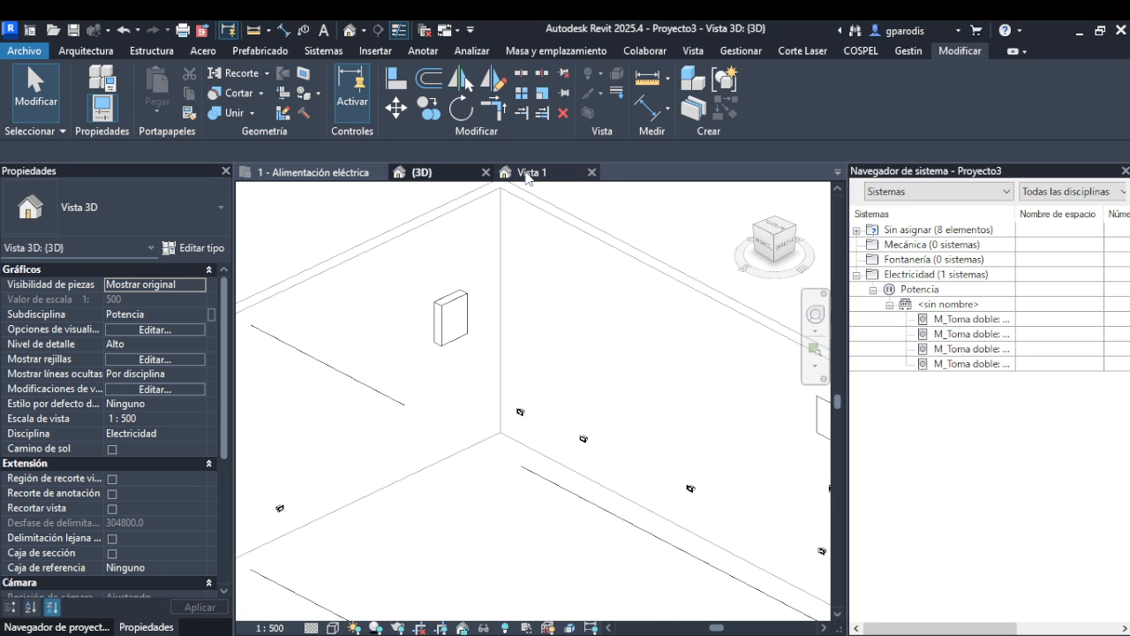
- In the double outlet family's Vista 1, set the electrical connector's Voltaje parameter association to <ninguno>
left_click(531, 172)
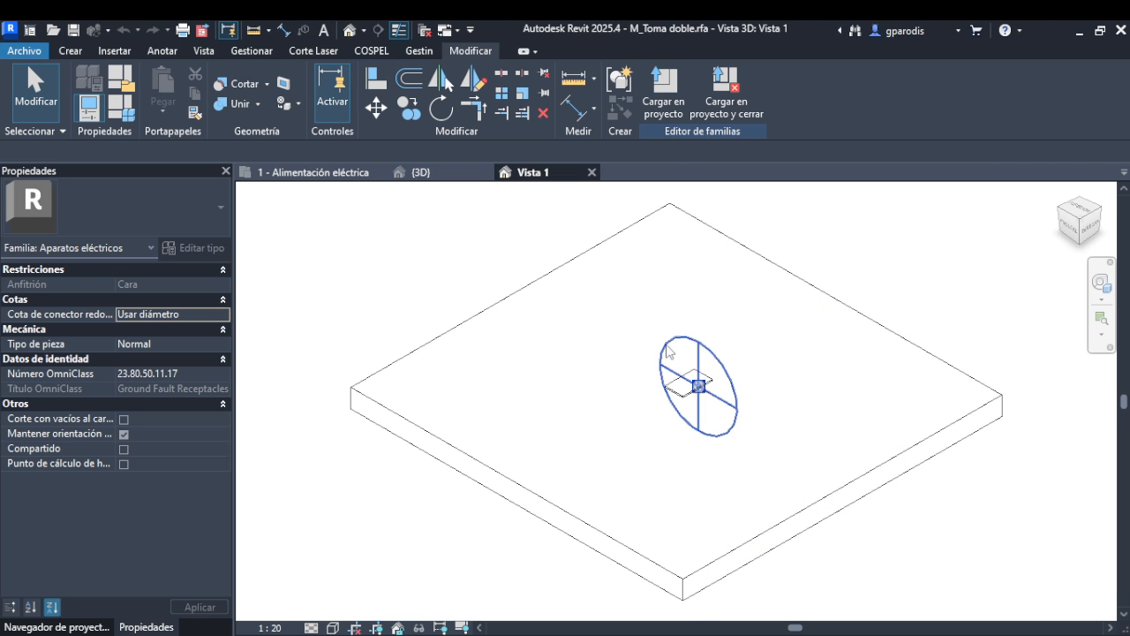
left_click(697, 340)
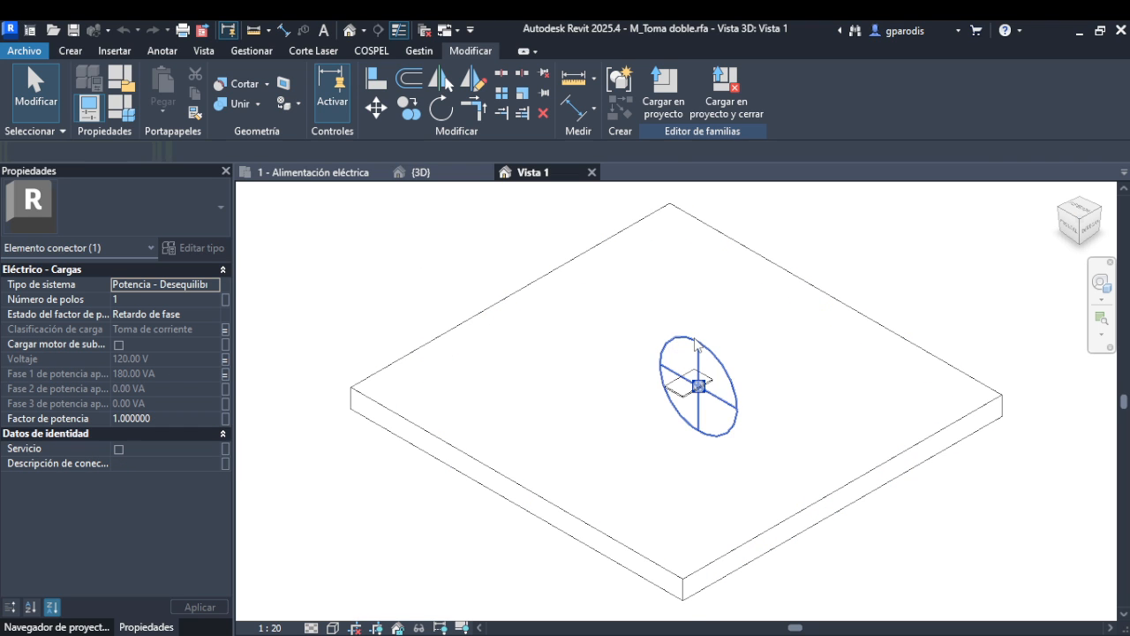
left_click(225, 360)
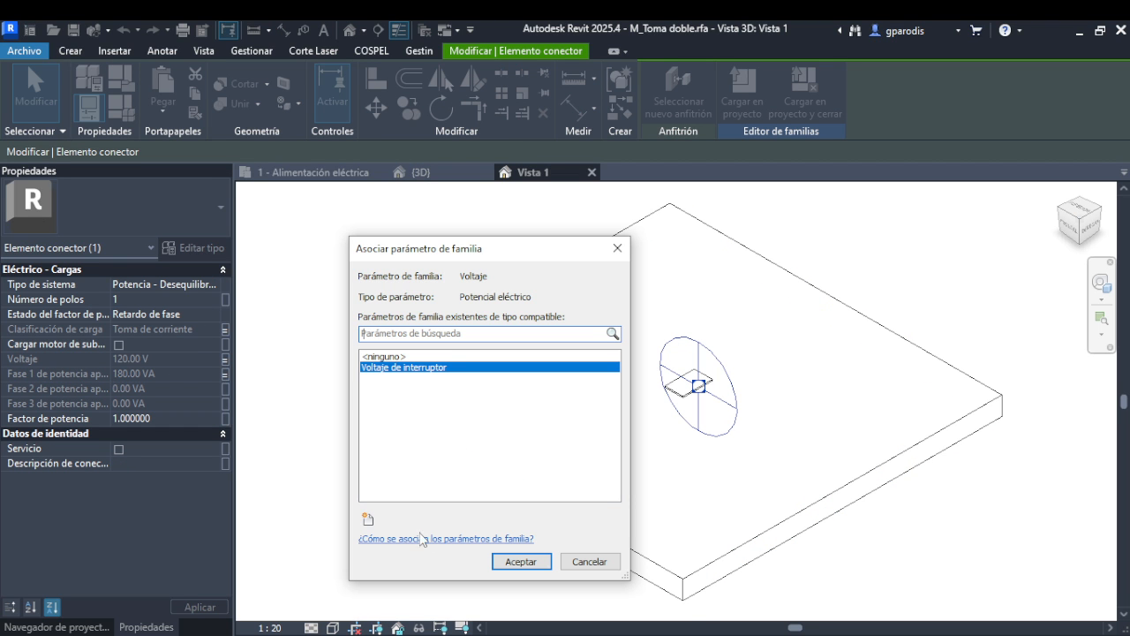
left_click(405, 357)
left_click(521, 561)
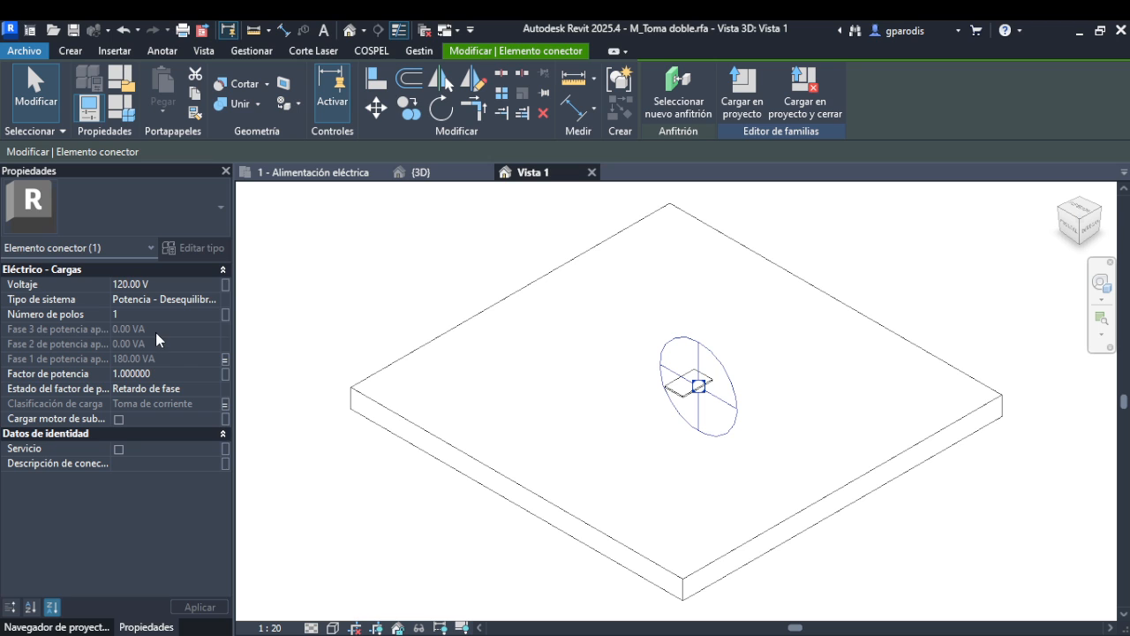
- Set the connector's Fase 1 de potencia aparente association to <ninguno> and its value to 100 VA
left_click(225, 359)
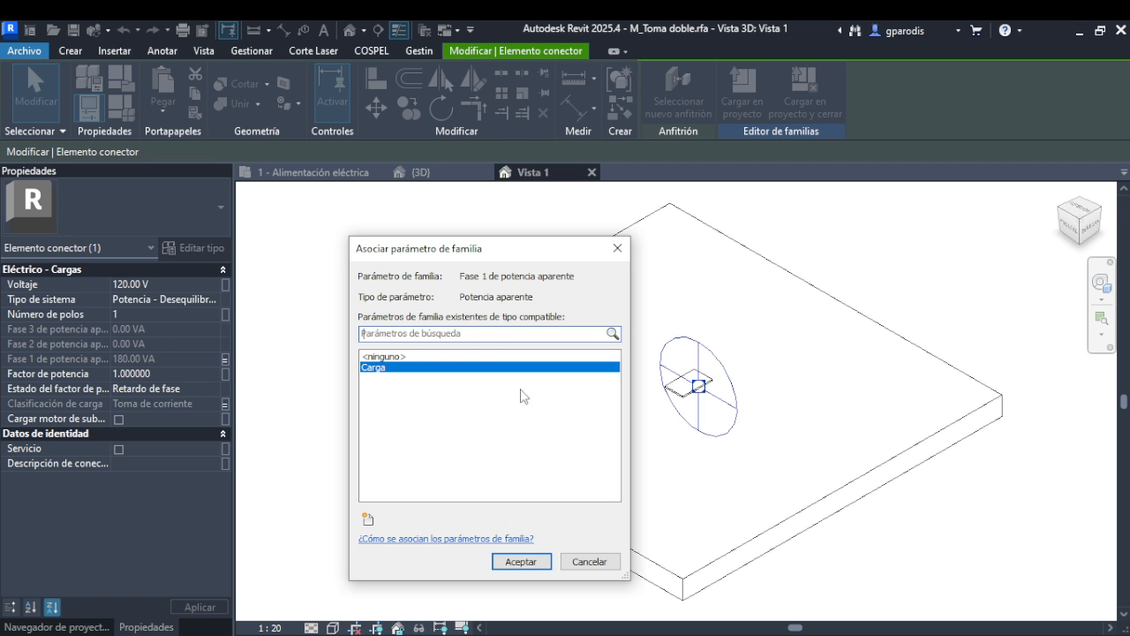
left_click(415, 357)
left_click(521, 562)
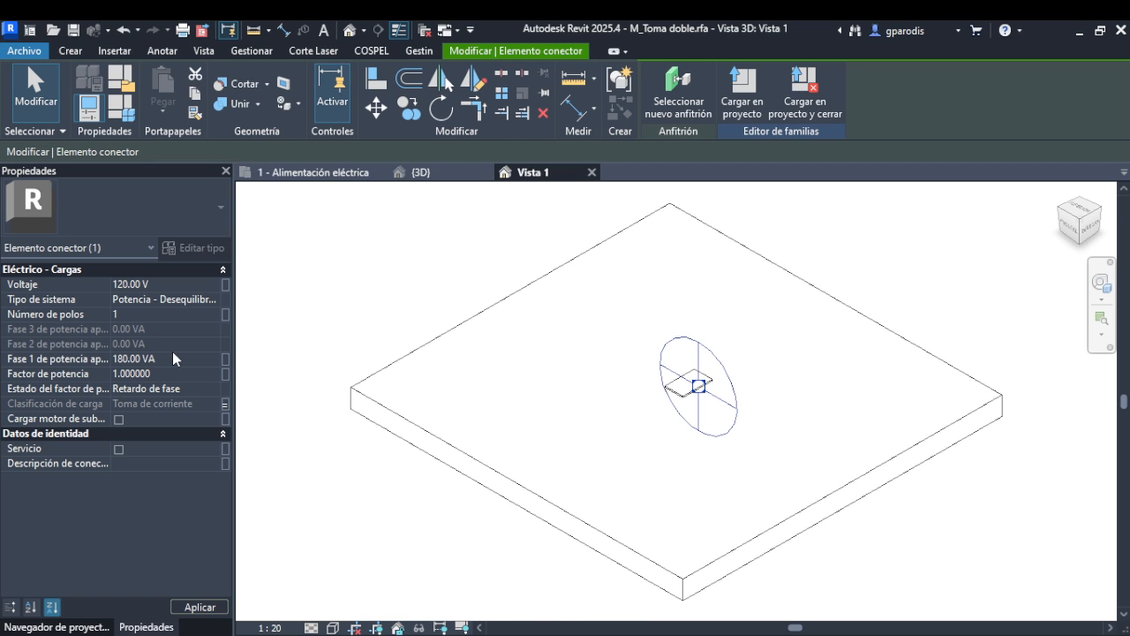
left_click(174, 359)
type("100")
key("Return")
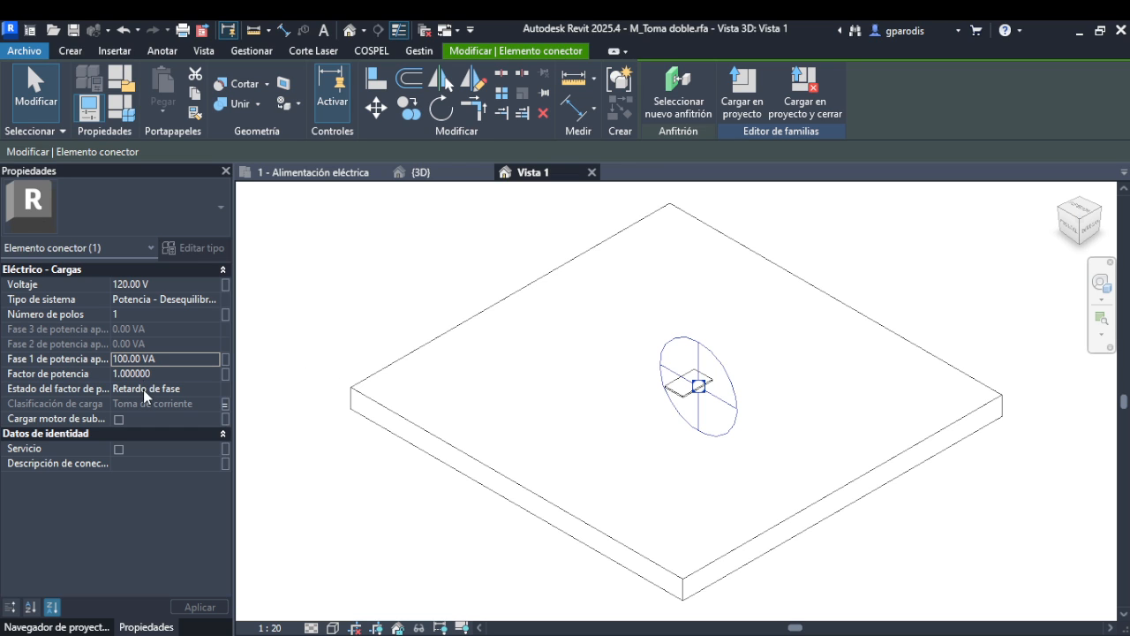
- Review the connector's voltage and phase 1 apparent power, and compare the outlet with the socket types on page 31 of the PDF
left_click(158, 285)
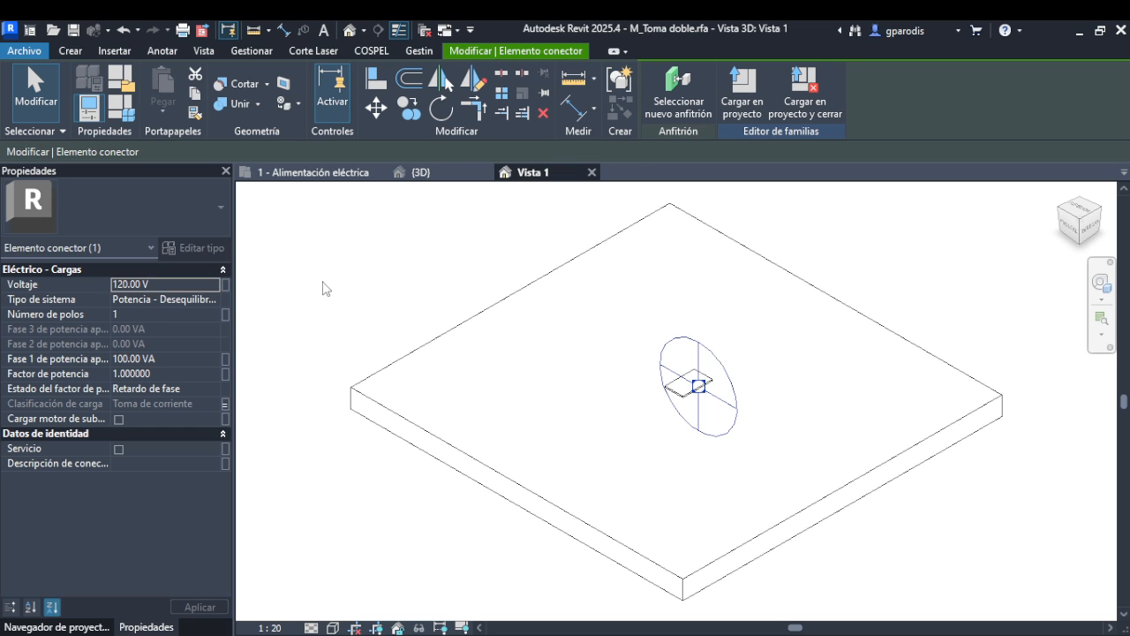
left_click(323, 288)
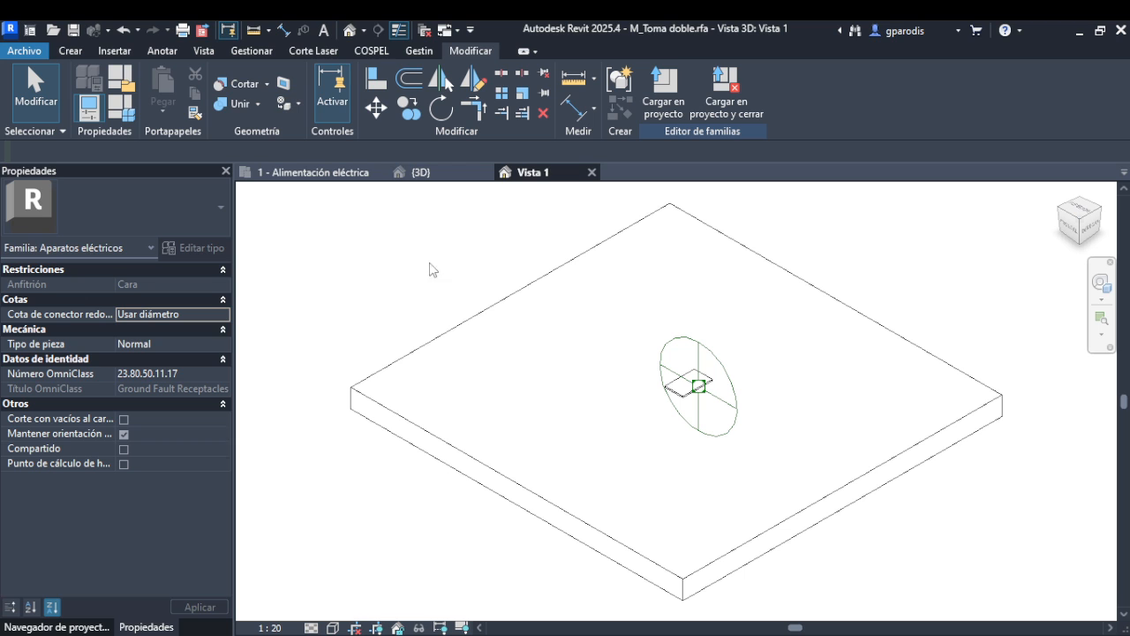
left_click(722, 357)
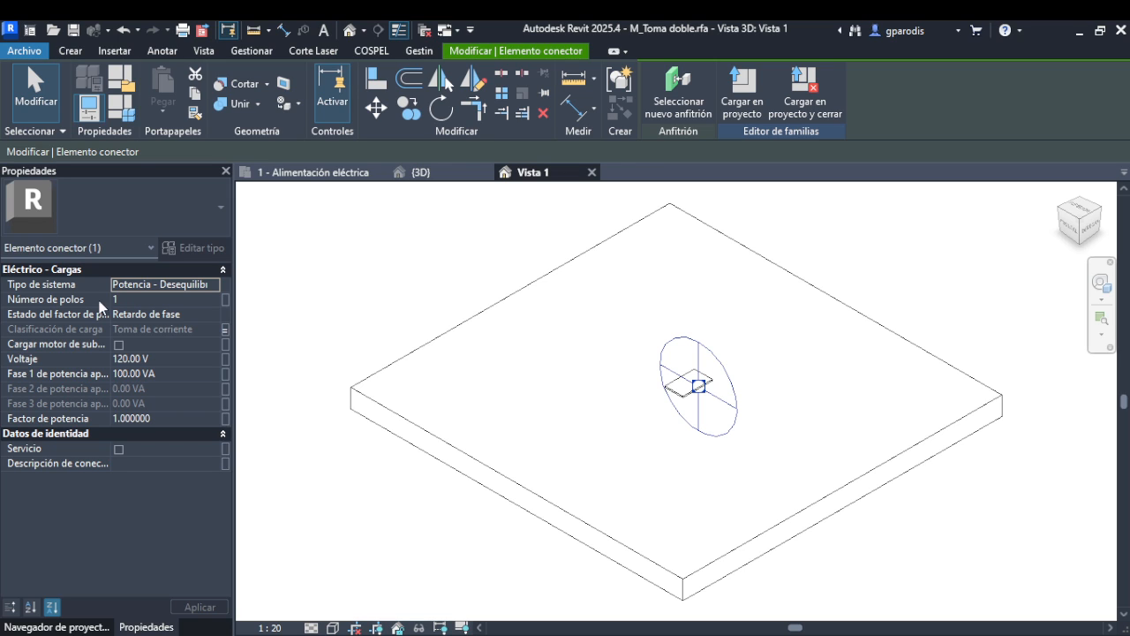
left_click(162, 369)
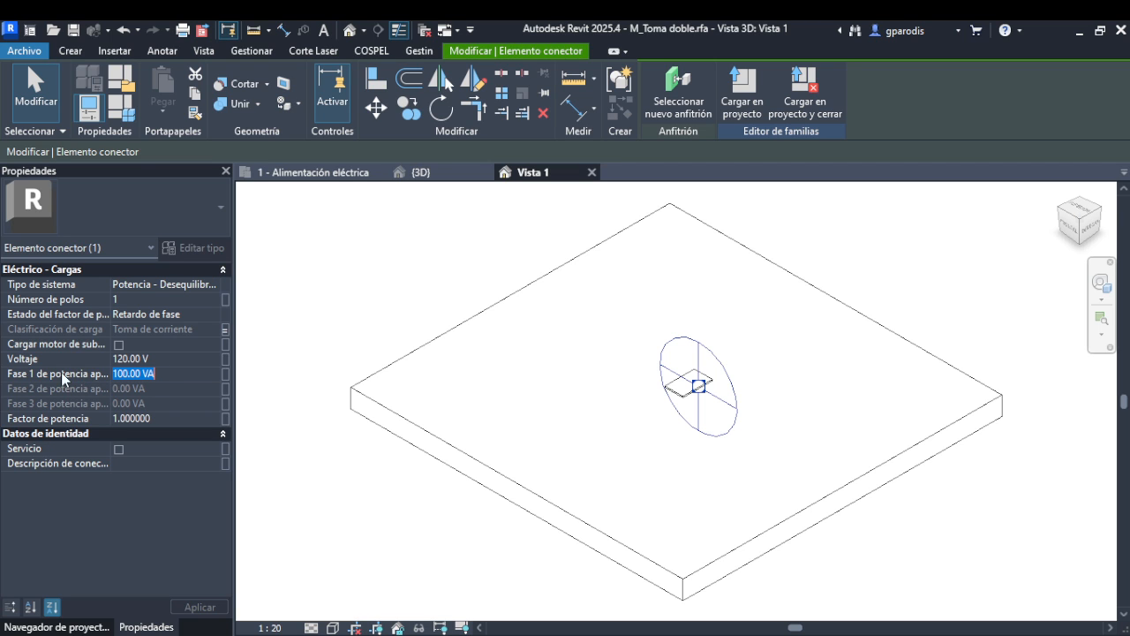
left_click(163, 373)
left_click_drag(0, 521, 879, 114)
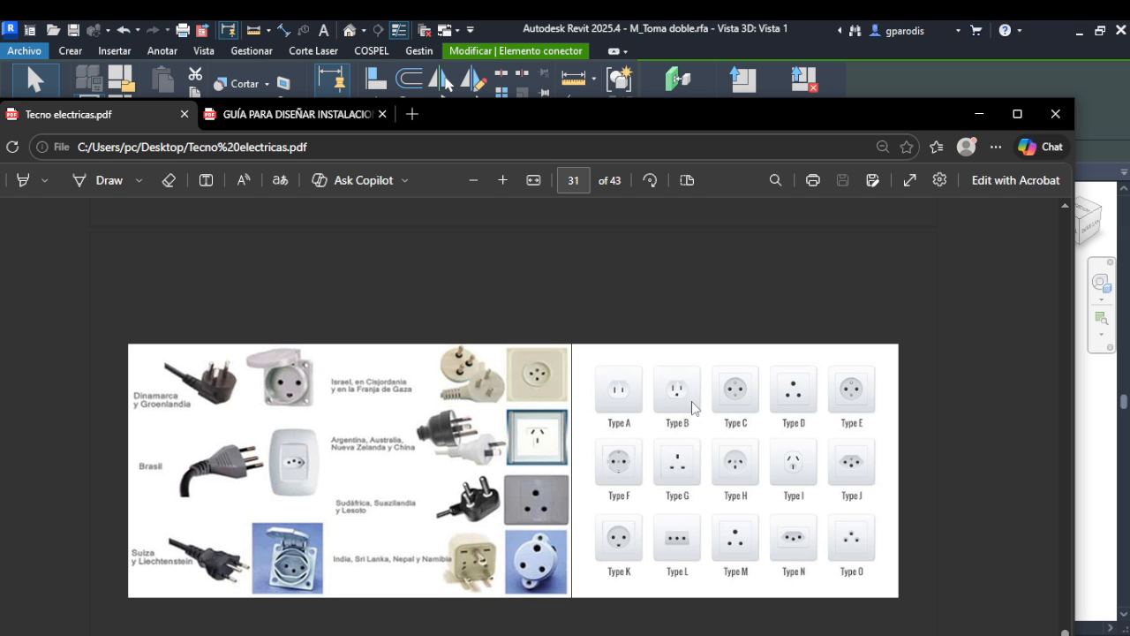
left_click_drag(784, 123, 0, 565)
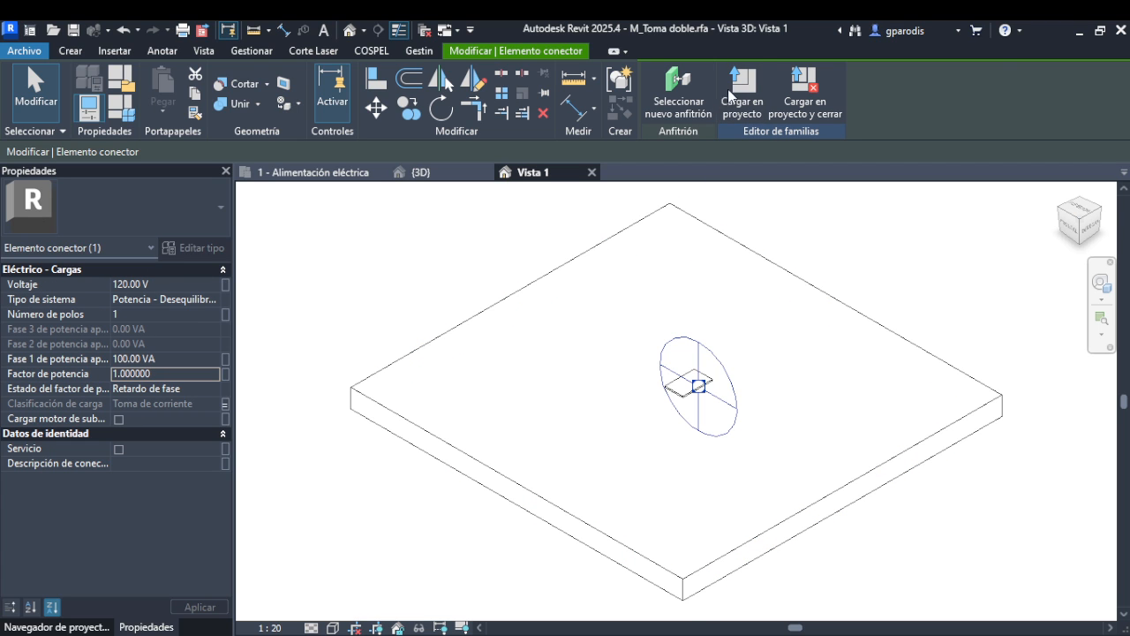
- Load the edited double outlet family into Proyecto3 and select the second outlet from the wall corner to check its electrical data
left_click(742, 88)
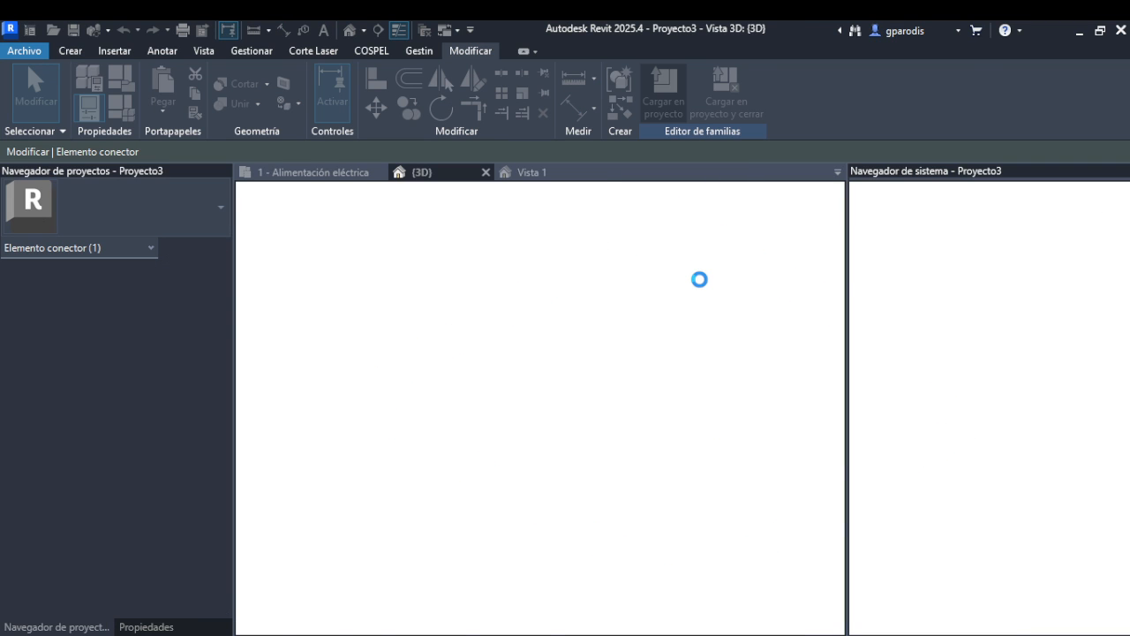
left_click(562, 305)
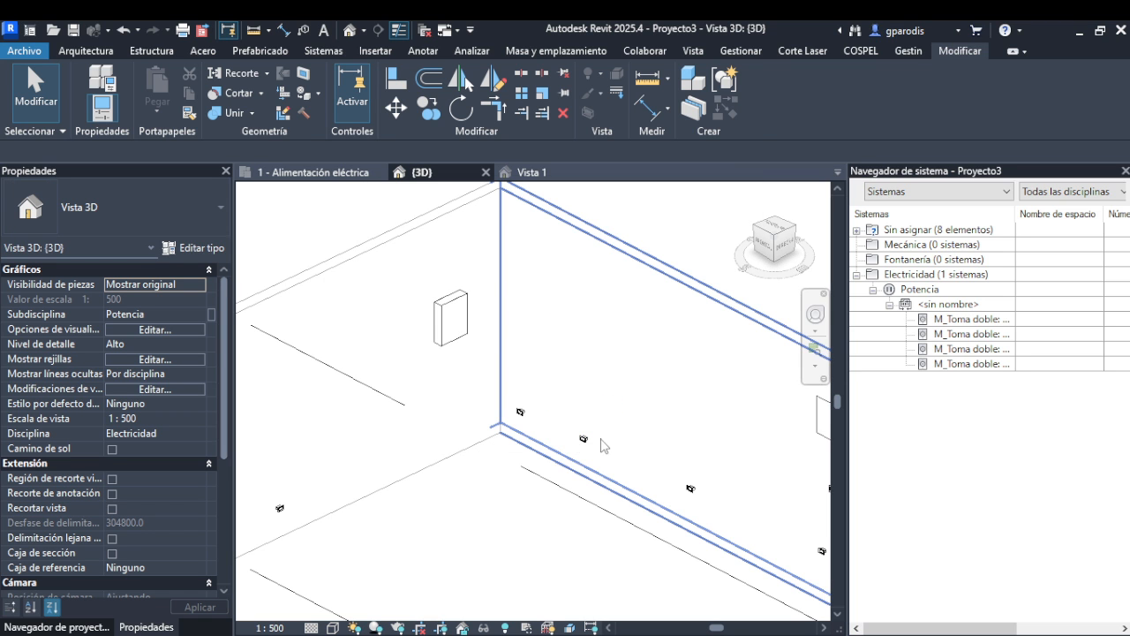
left_click(582, 438)
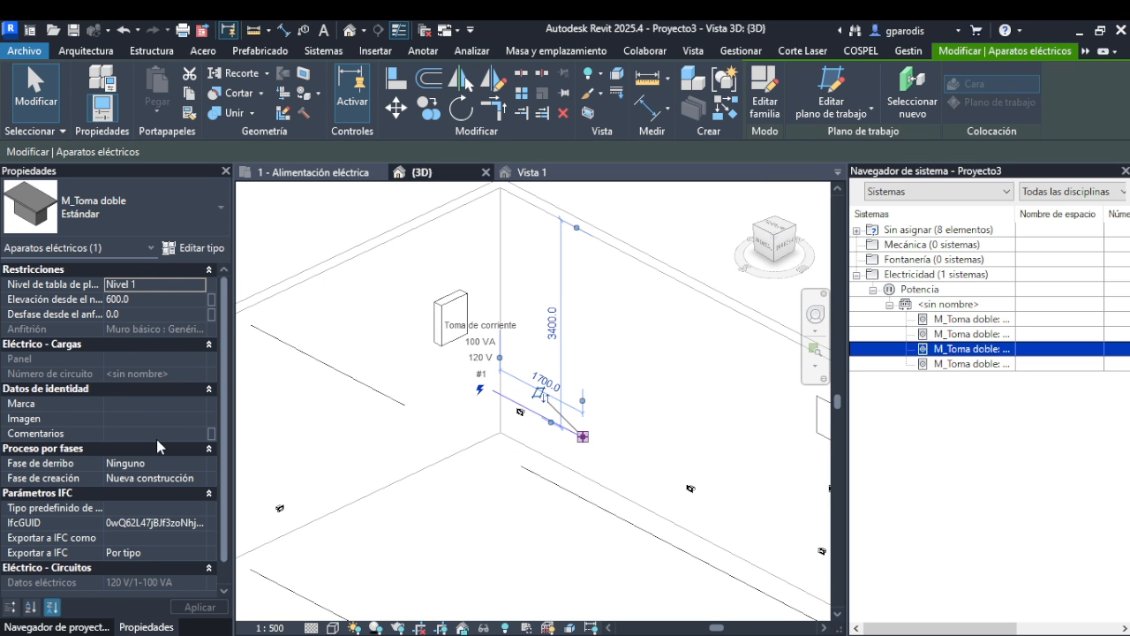
scroll(157, 439, "down", 1)
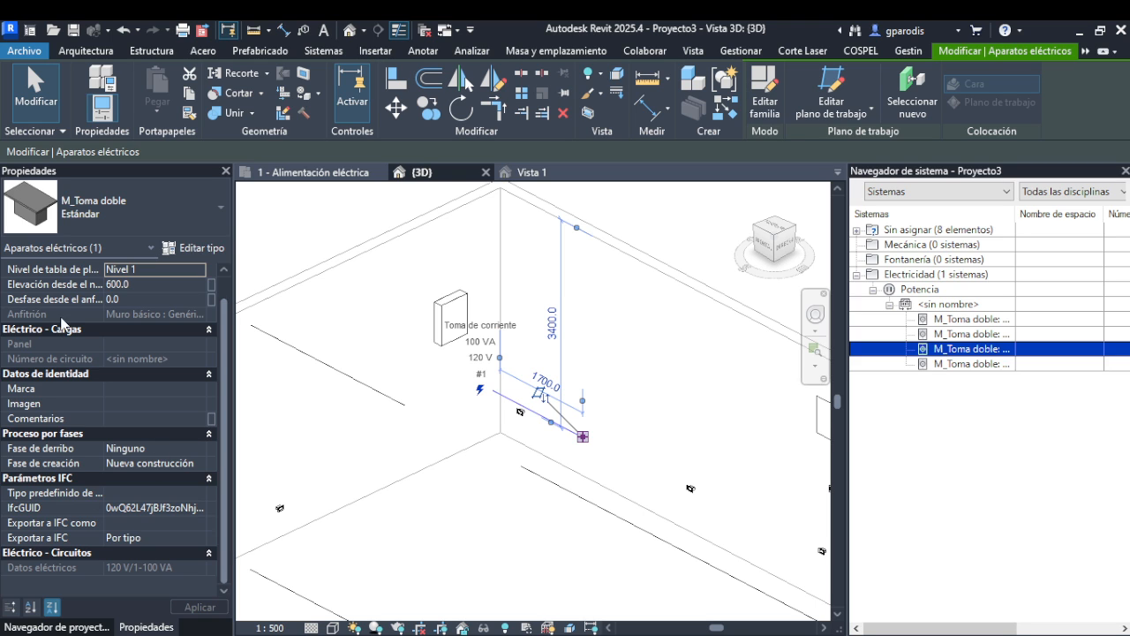
scroll(66, 304, "up", 1)
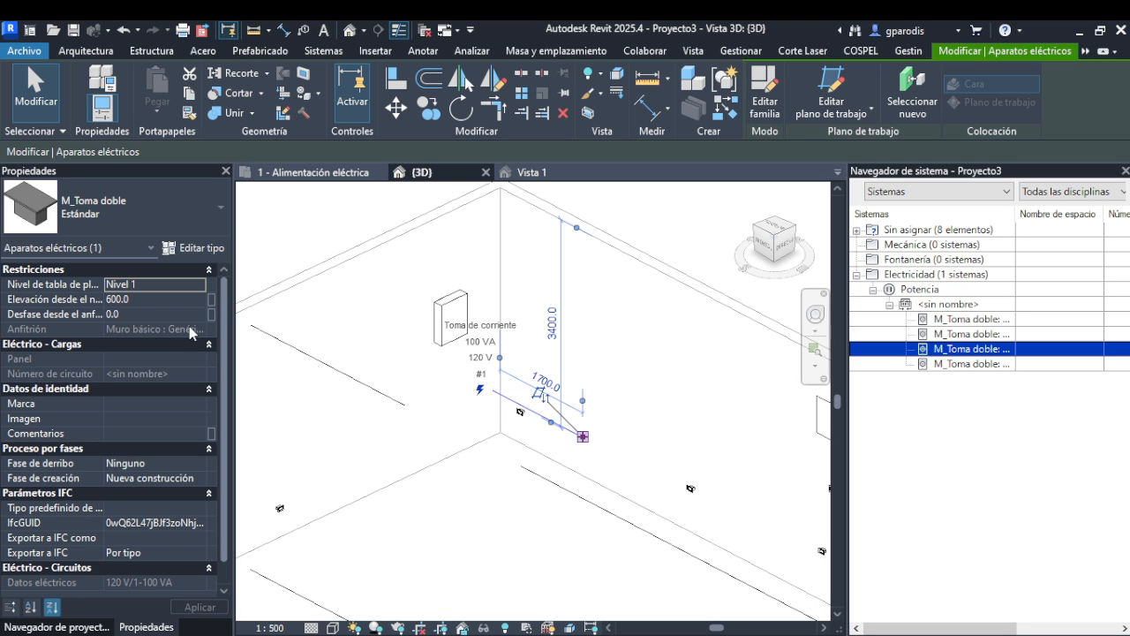
scroll(557, 393, "up", 3)
scroll(561, 393, "up", 1)
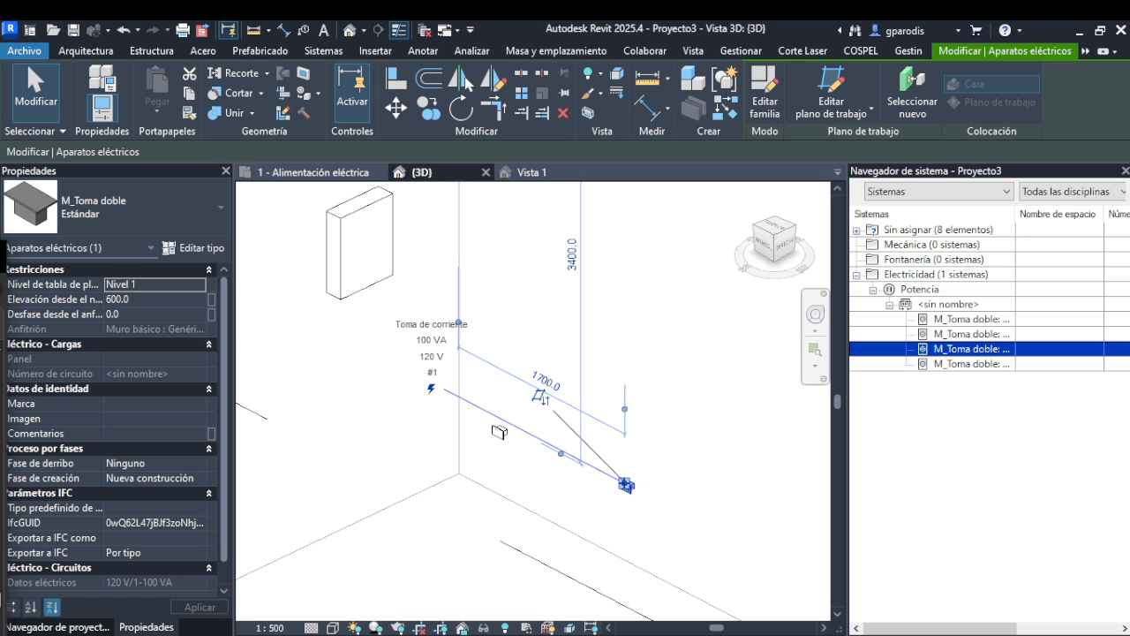
- Bring up page 18 of the Tecno electricas PDF and highlight the panel's L1 and L2 labels and the first outlet's L2 label
left_click_drag(0, 260, 705, 42)
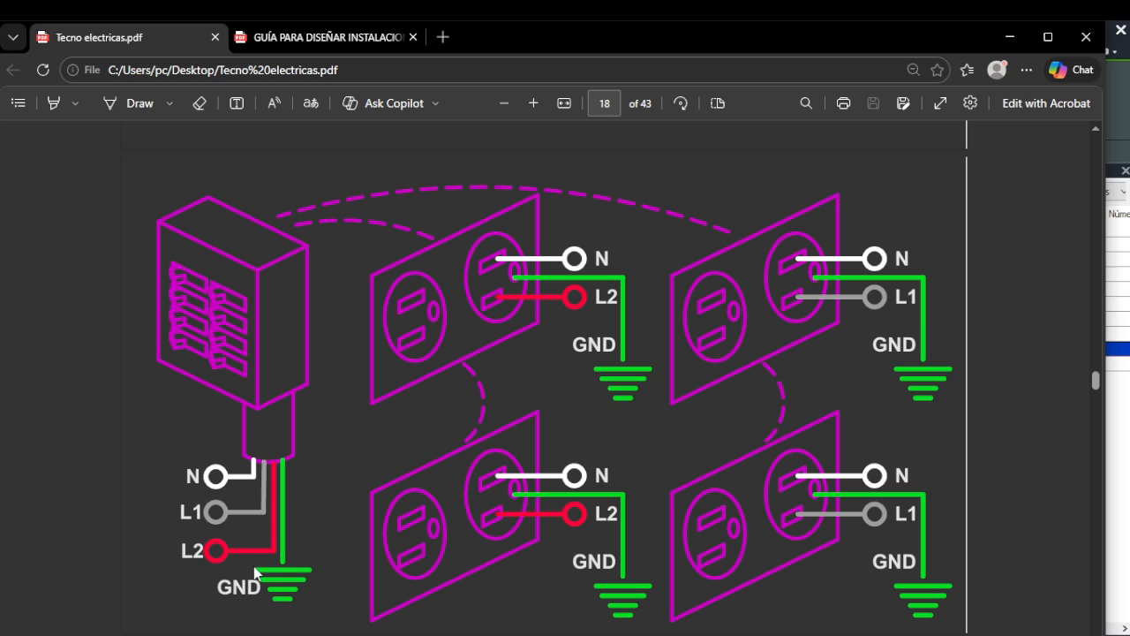
double_click(185, 514)
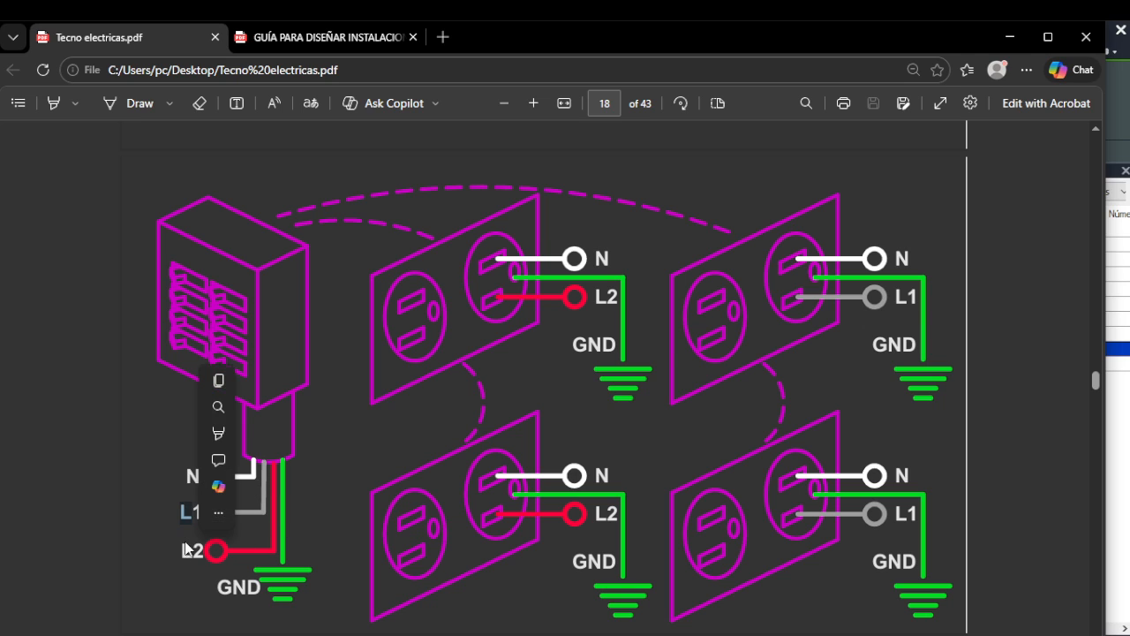
double_click(185, 548)
left_click(183, 566)
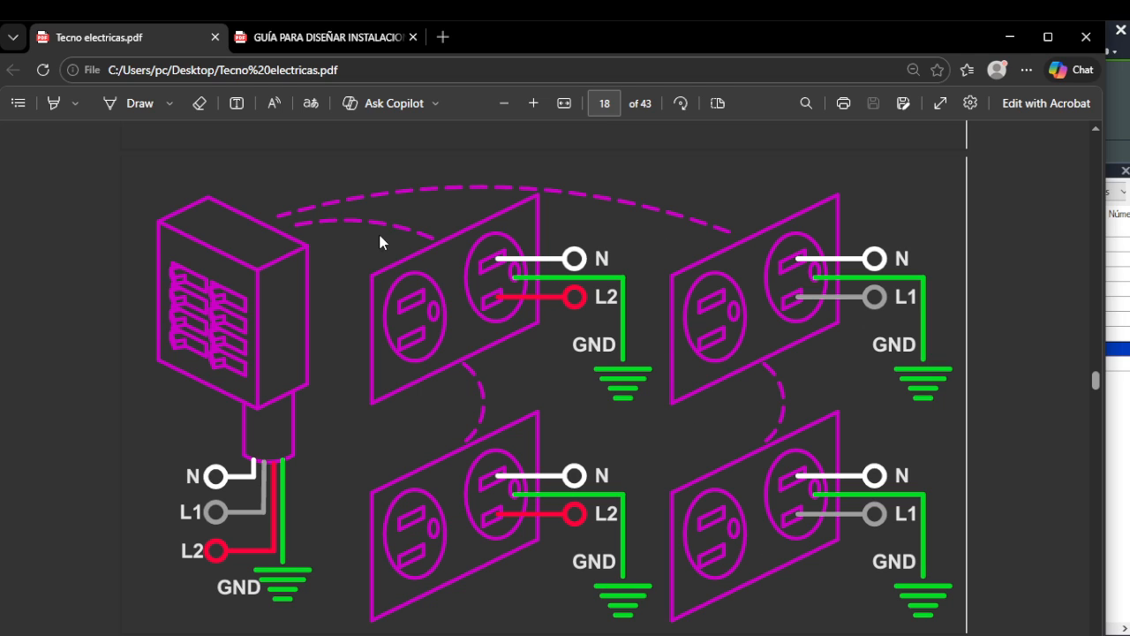
left_click_drag(522, 287, 620, 298)
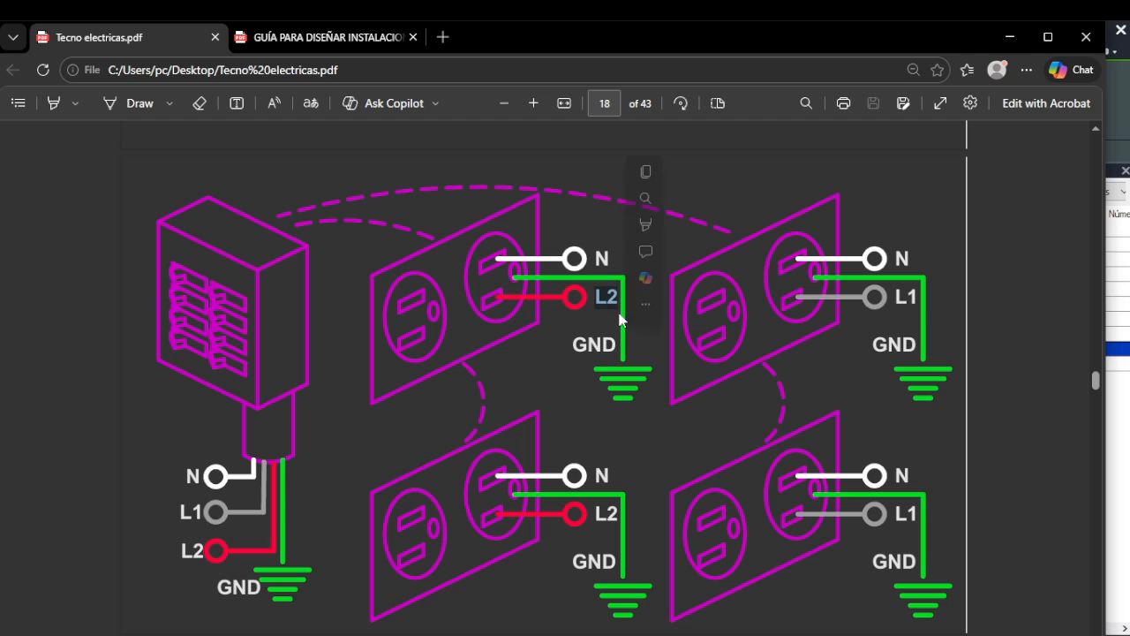
left_click(600, 502)
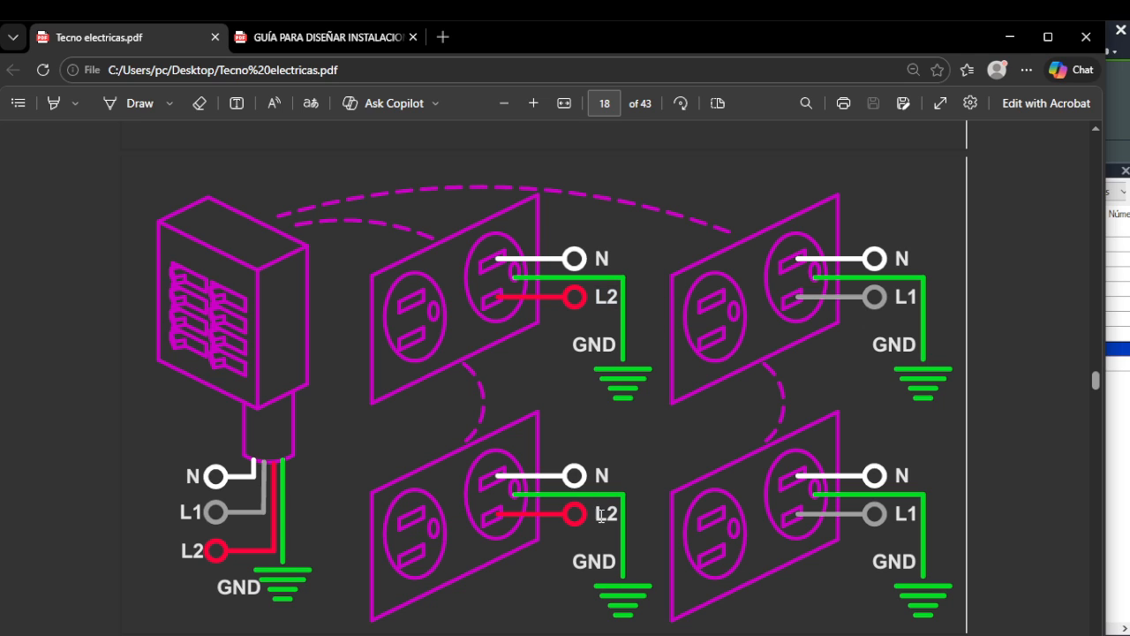
- Highlight the upper outlets' L1 and L2 labels on page 18 to compare their phases with the panel supply
left_click_drag(892, 296, 910, 300)
left_click(909, 300)
left_click_drag(597, 296, 620, 298)
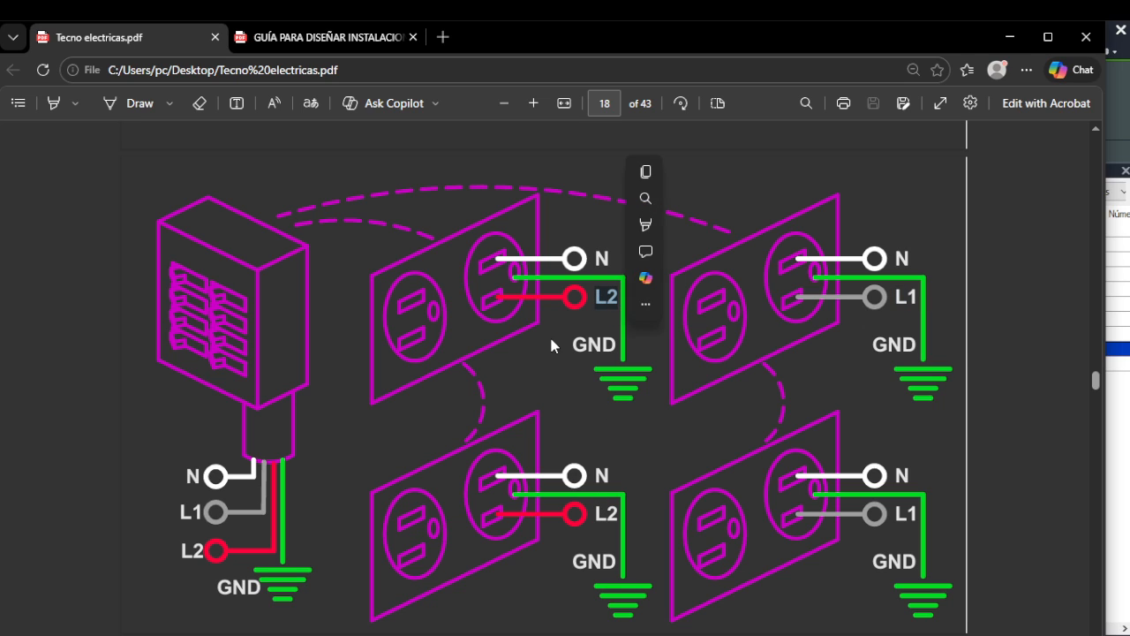
left_click(469, 342)
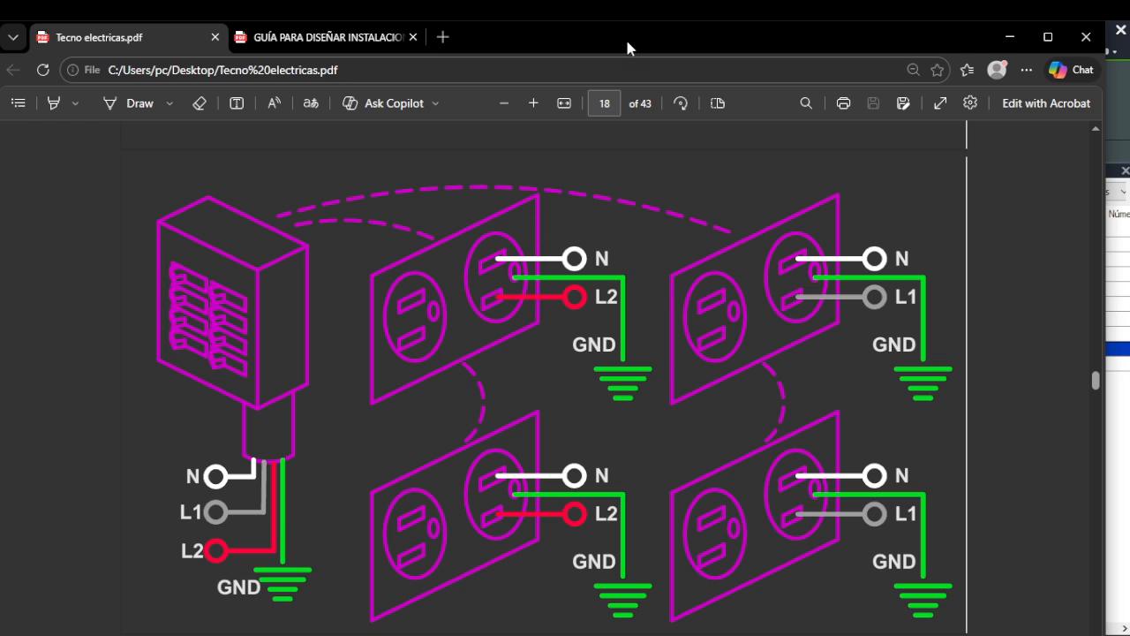
left_click_drag(625, 37, 611, 18)
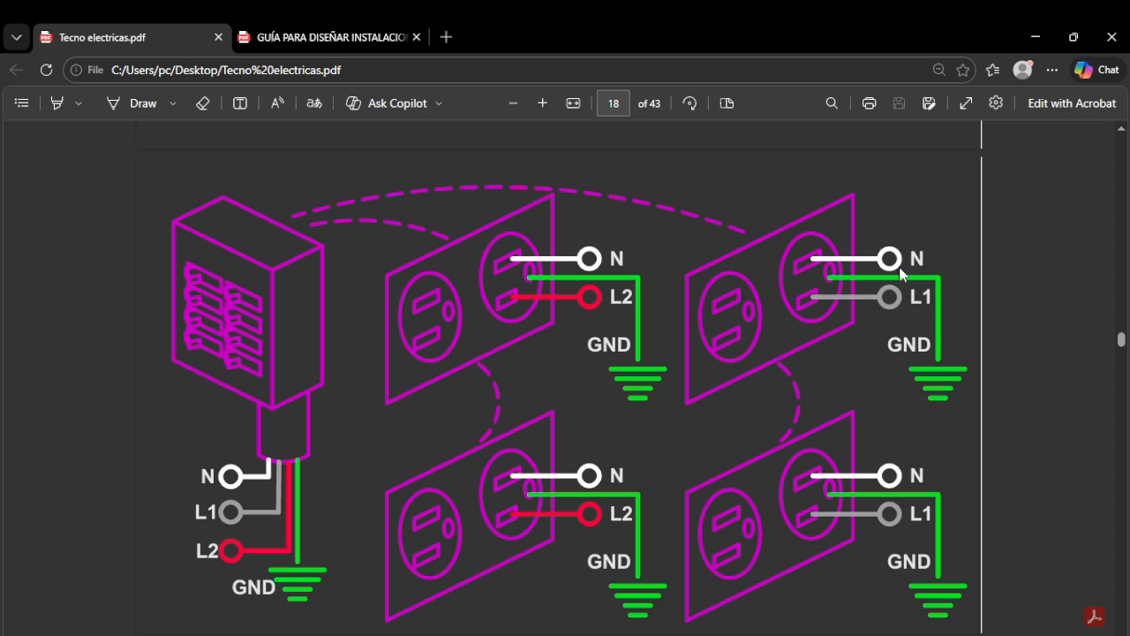
left_click_drag(910, 292, 931, 298)
- Switch to Revit, bring up the M_Toma doble family's Vista 1 and select its connector to check the electrical load properties
left_click(1036, 38)
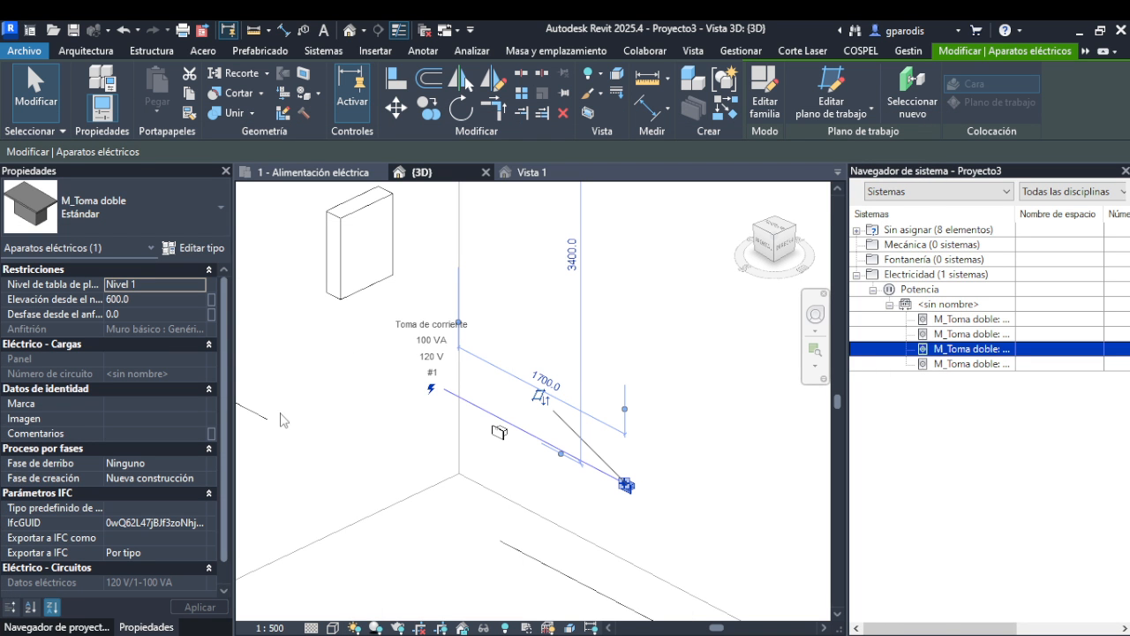
left_click(555, 178)
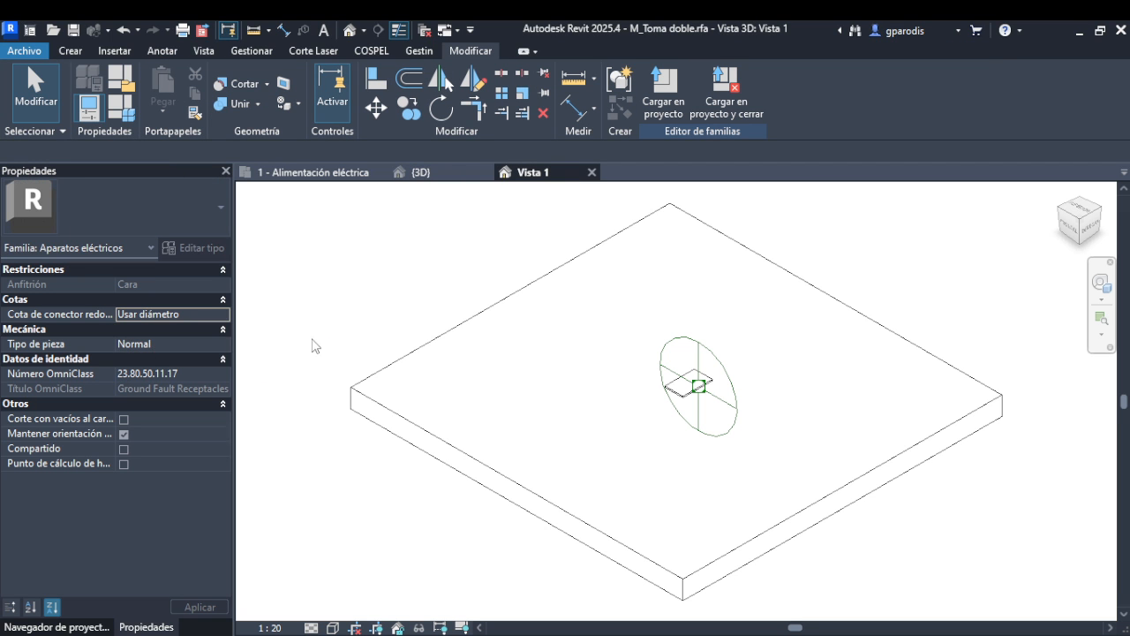
left_click(719, 350)
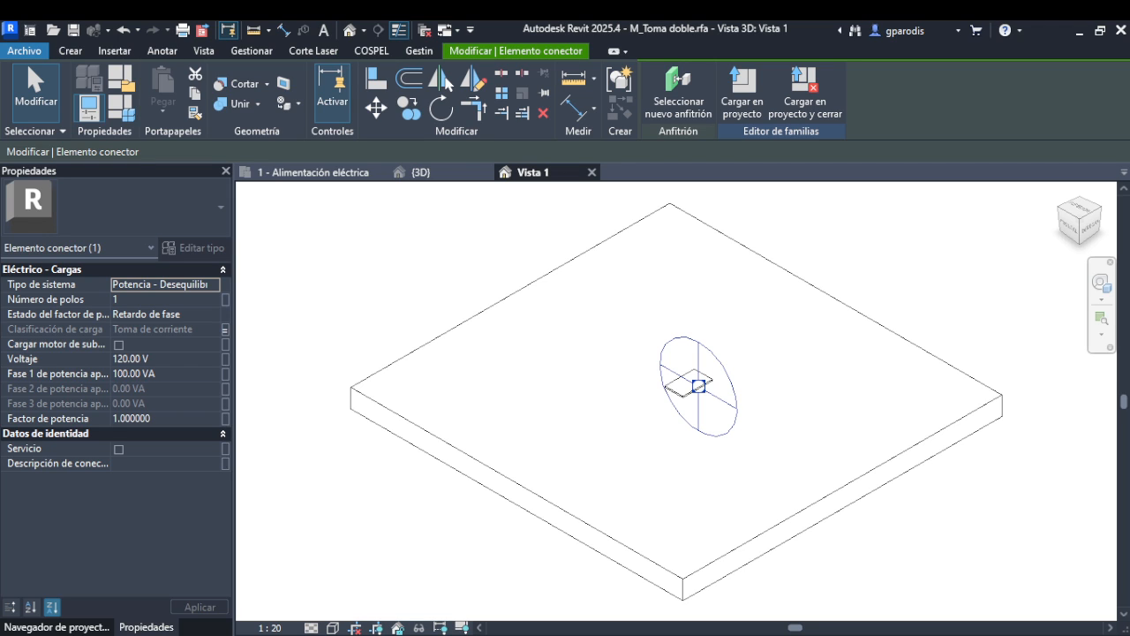
- Bring back Tecno electricas.pdf and compare Table 13's 120 V single-phase colour code with the ACOMETIDA conduits on page 7
left_click_drag(0, 304, 740, 36)
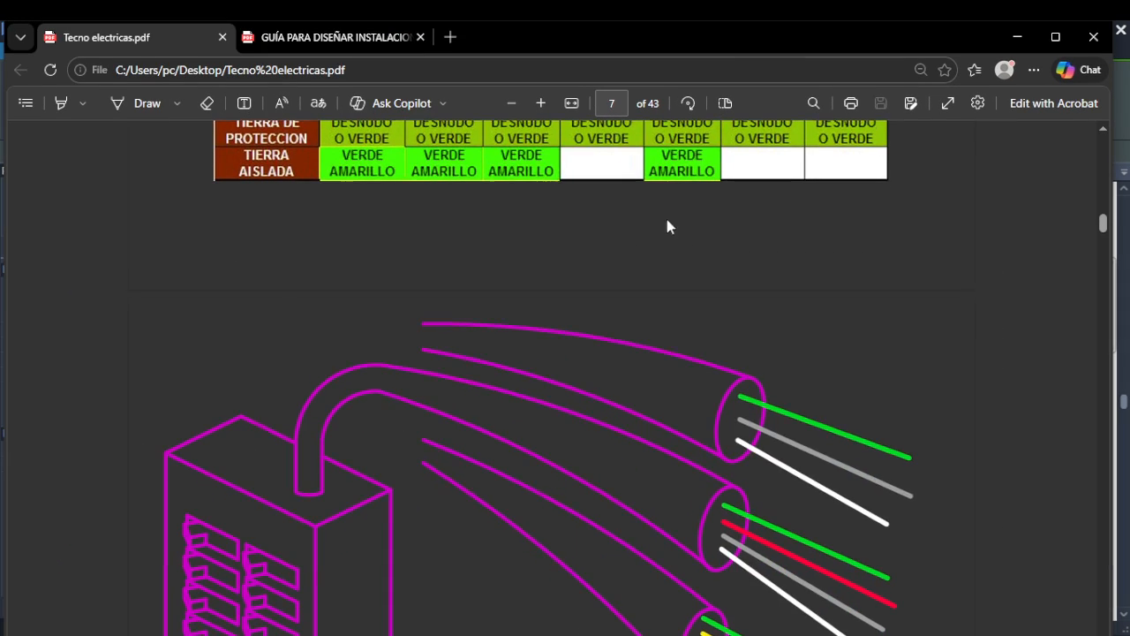
scroll(662, 238, "up", 3)
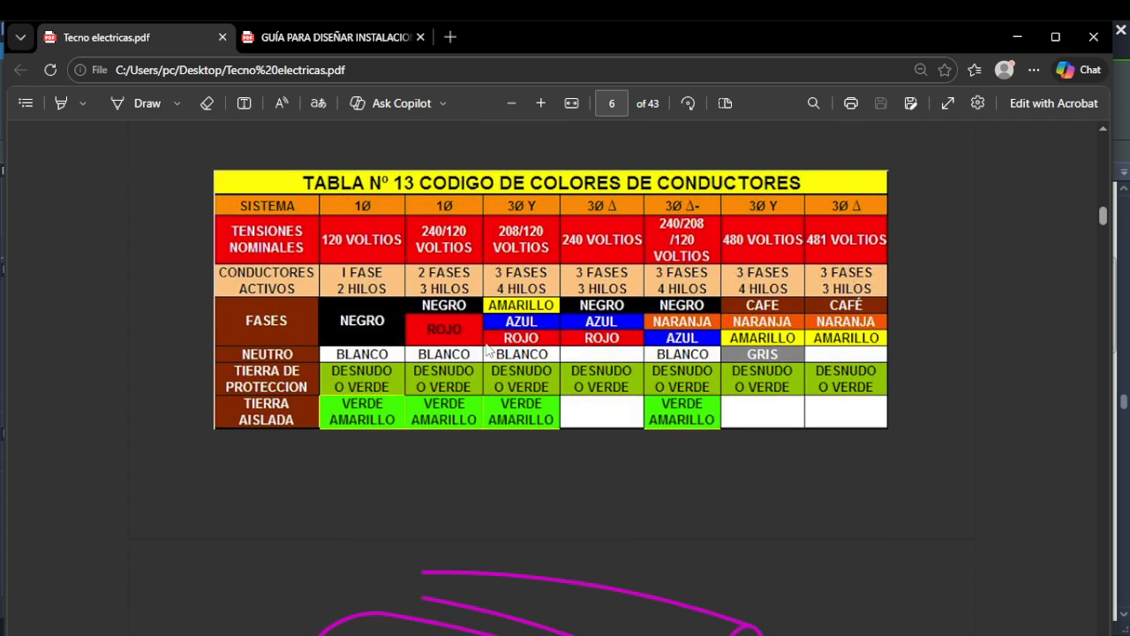
scroll(660, 359, "down", 4)
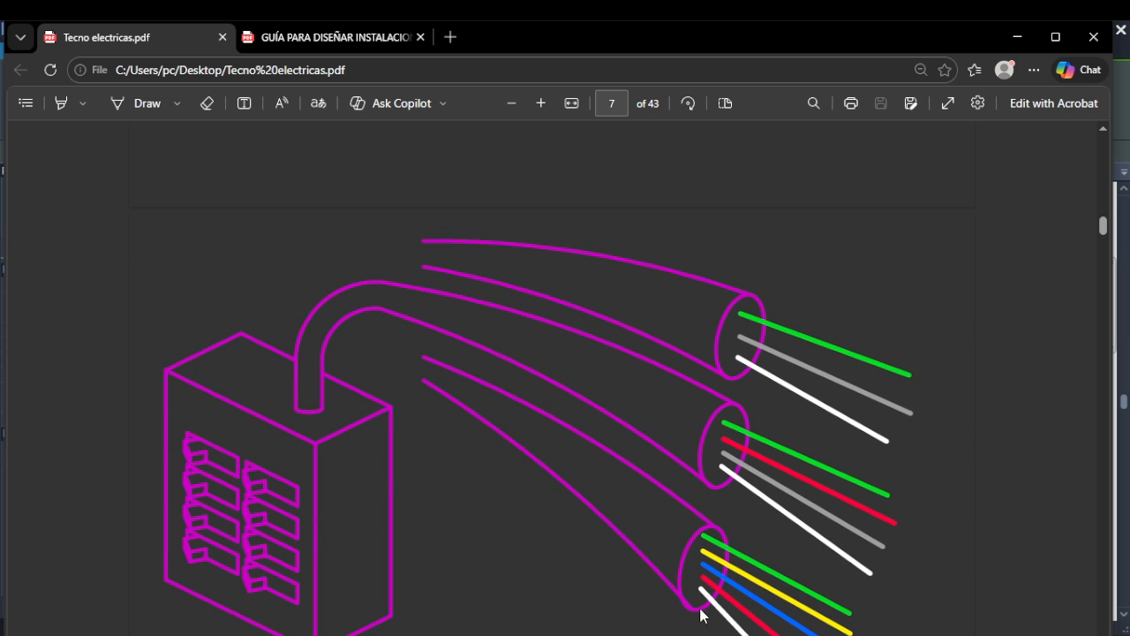
scroll(711, 552, "down", 1)
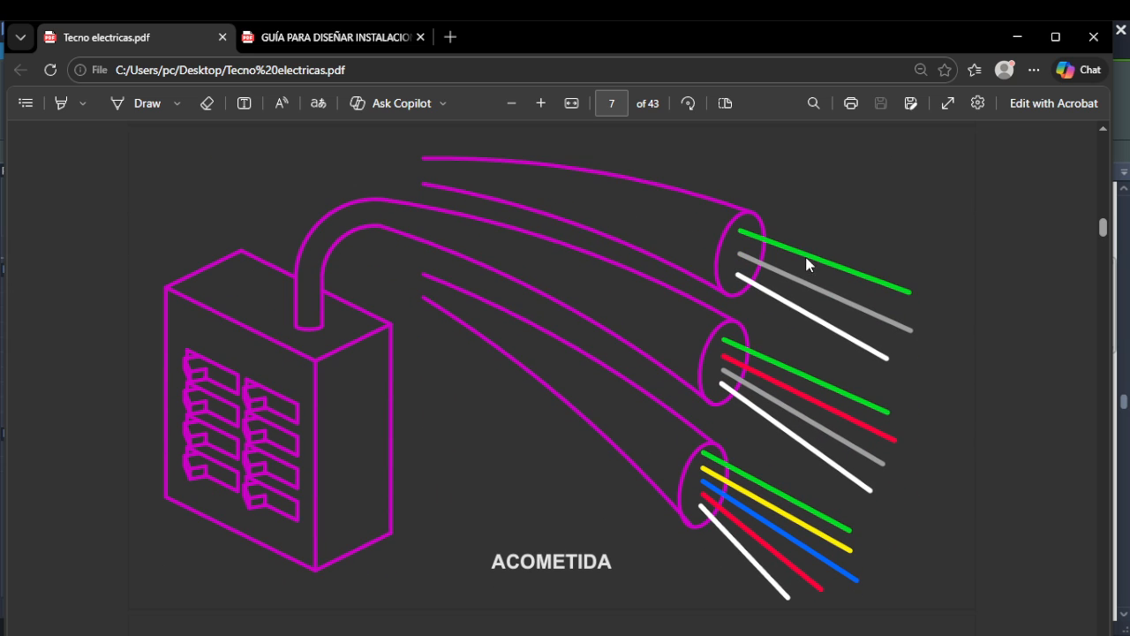
scroll(800, 318, "up", 5)
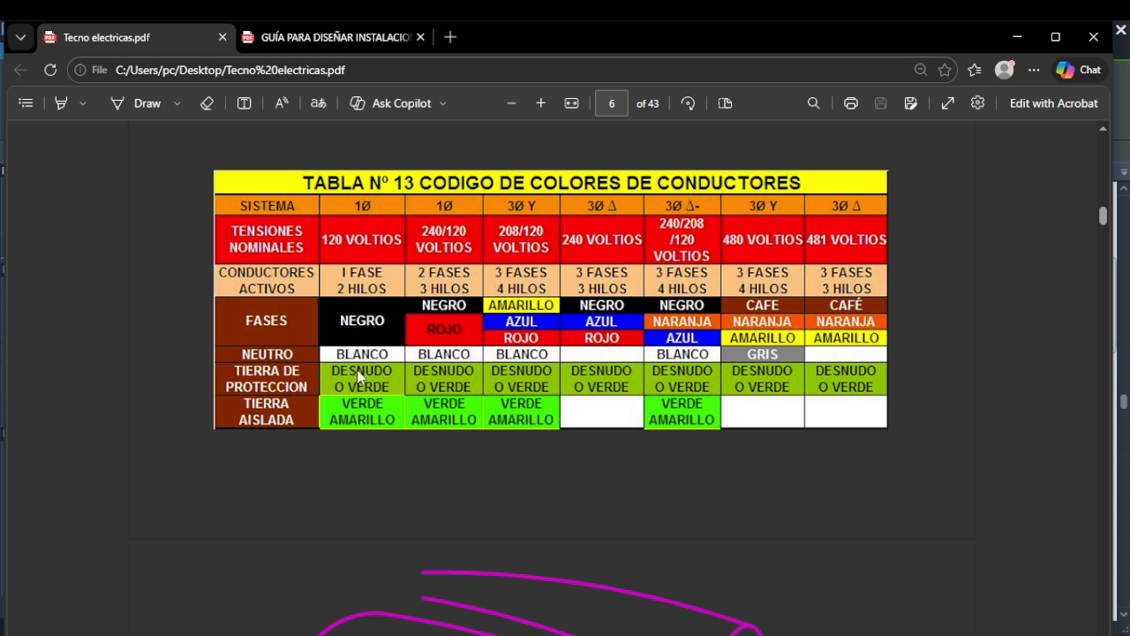
scroll(586, 367, "down", 4)
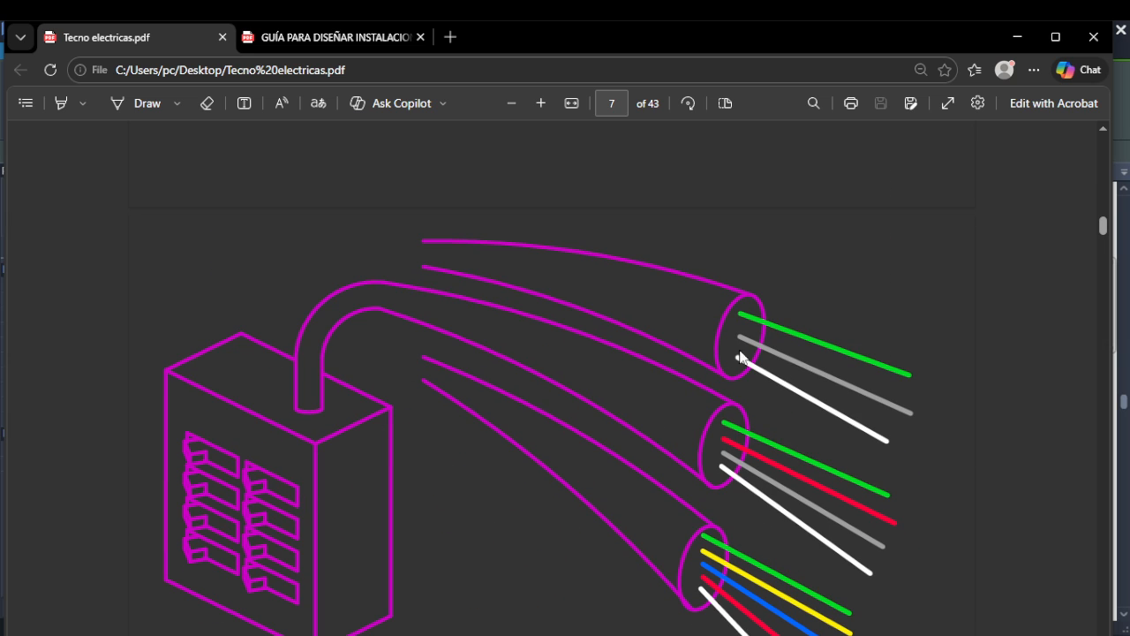
scroll(740, 355, "up", 3)
scroll(355, 323, "up", 1)
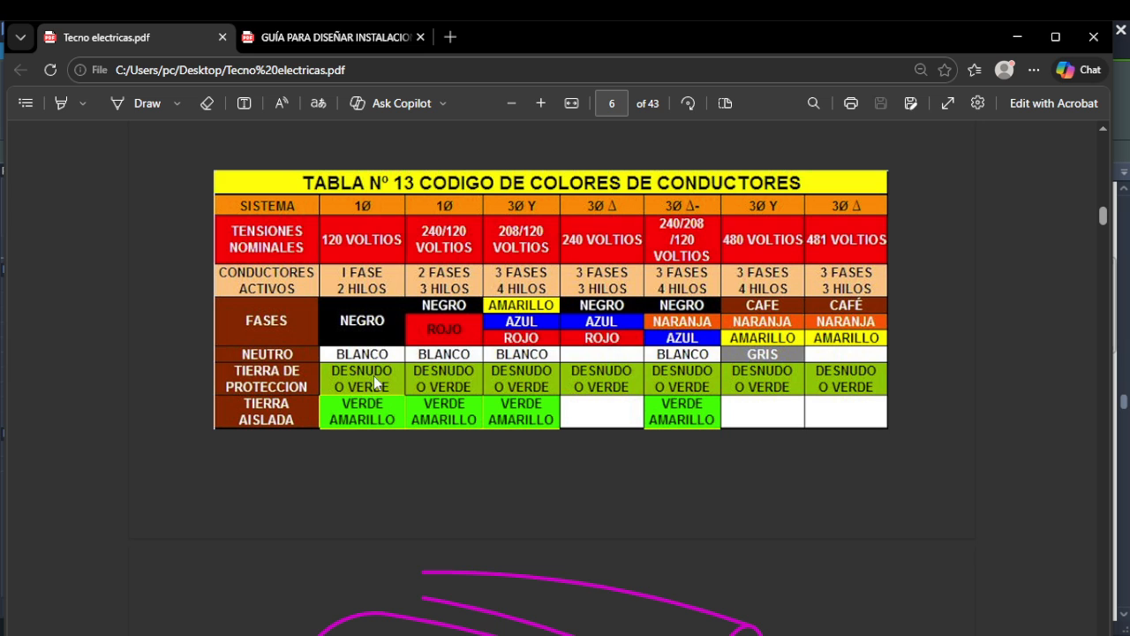
- Compare Table 13's 208/120 V three-phase conductor colours with the five-wire conduit in the ACOMETIDA drawing
scroll(687, 382, "down", 3)
scroll(777, 459, "down", 2)
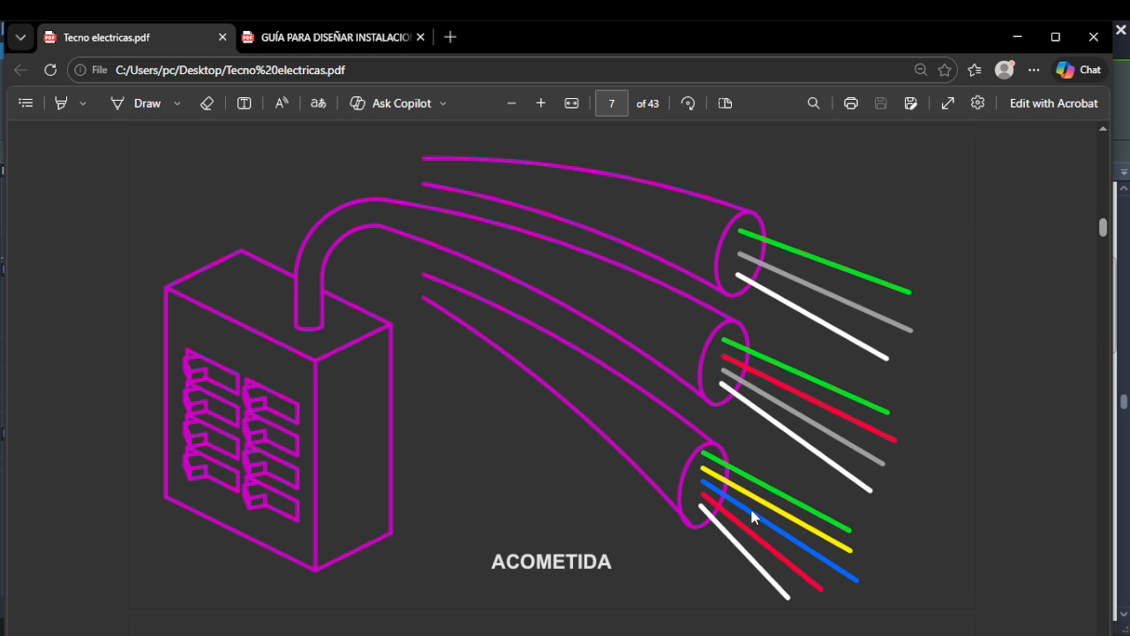
scroll(647, 488, "up", 5)
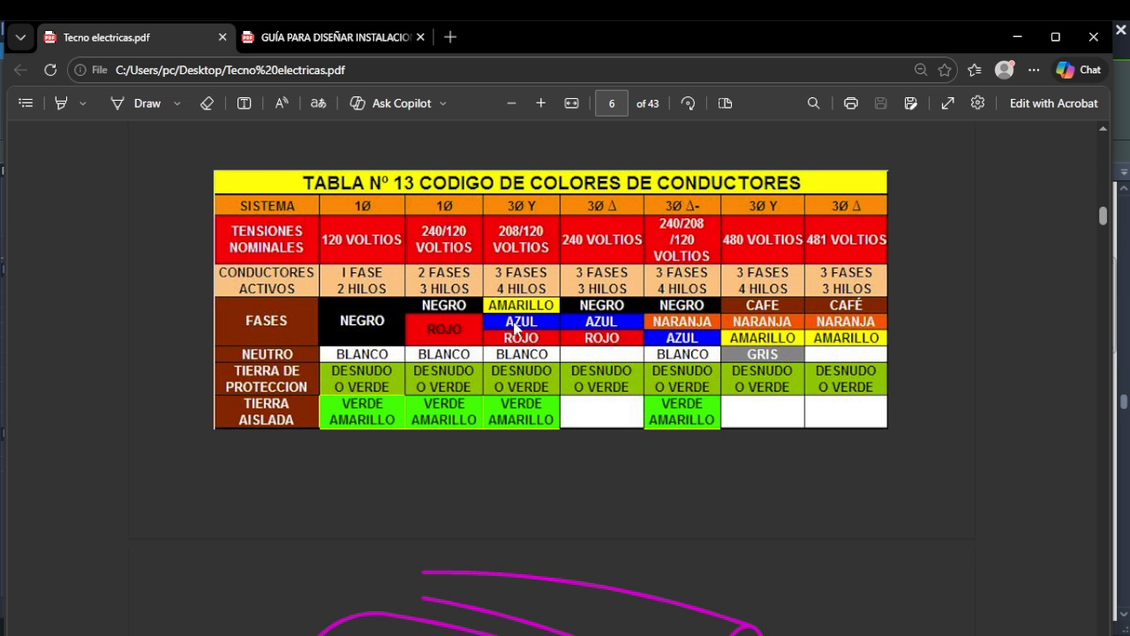
scroll(653, 481, "down", 4)
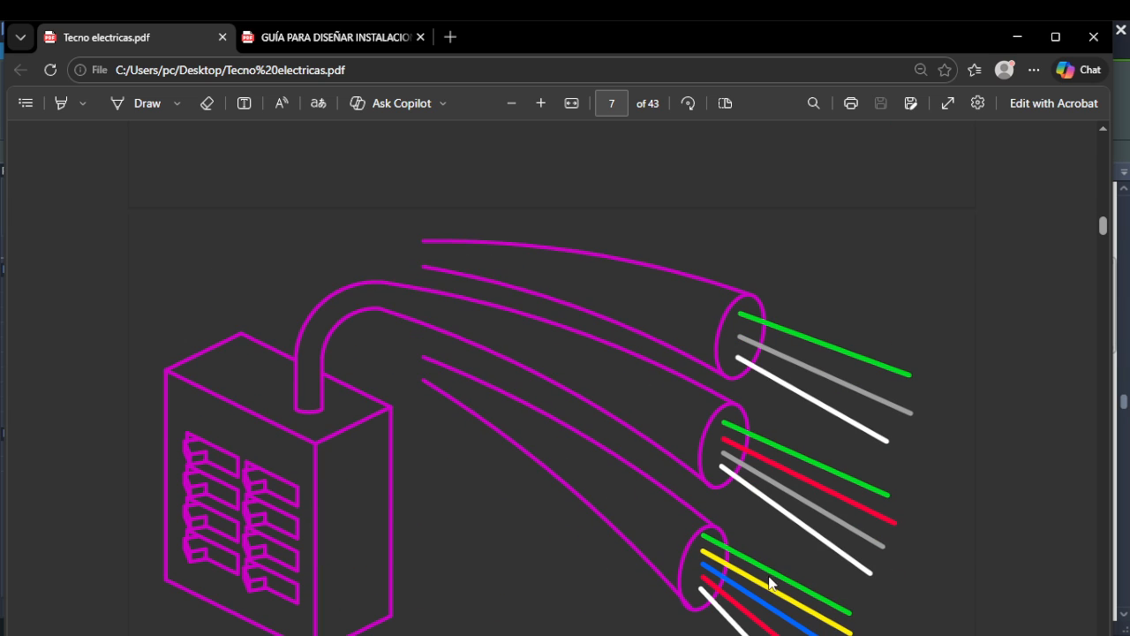
scroll(756, 547, "down", 1)
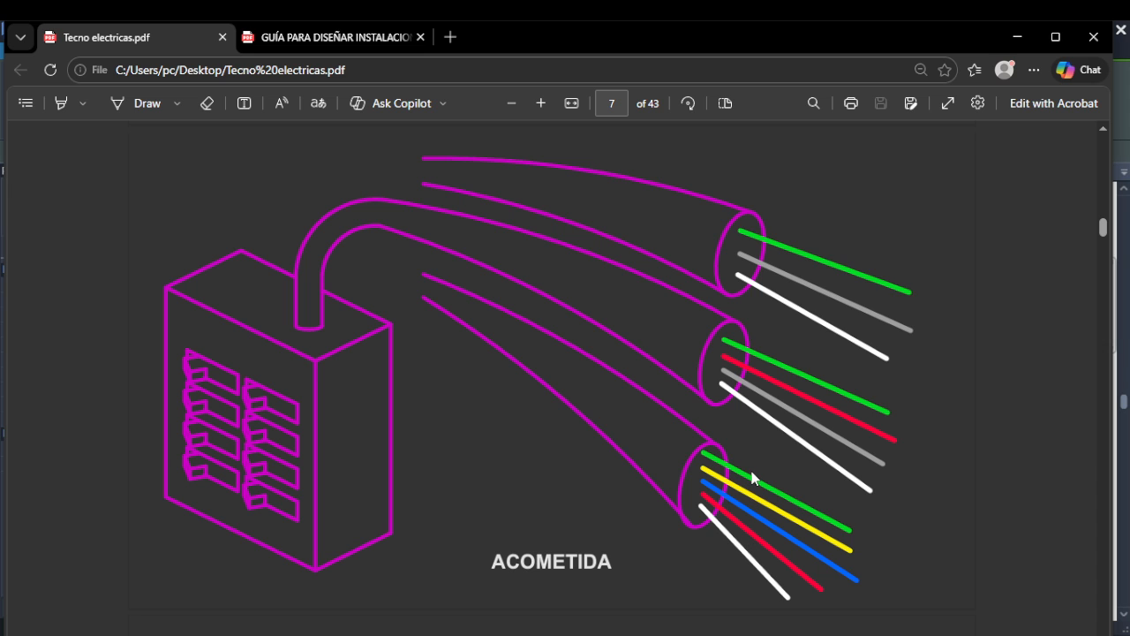
- Compare page 8's yellow, blue, red and white wiring diagram with Table 13 and the wires in the DCACLab simulator
scroll(751, 477, "down", 5)
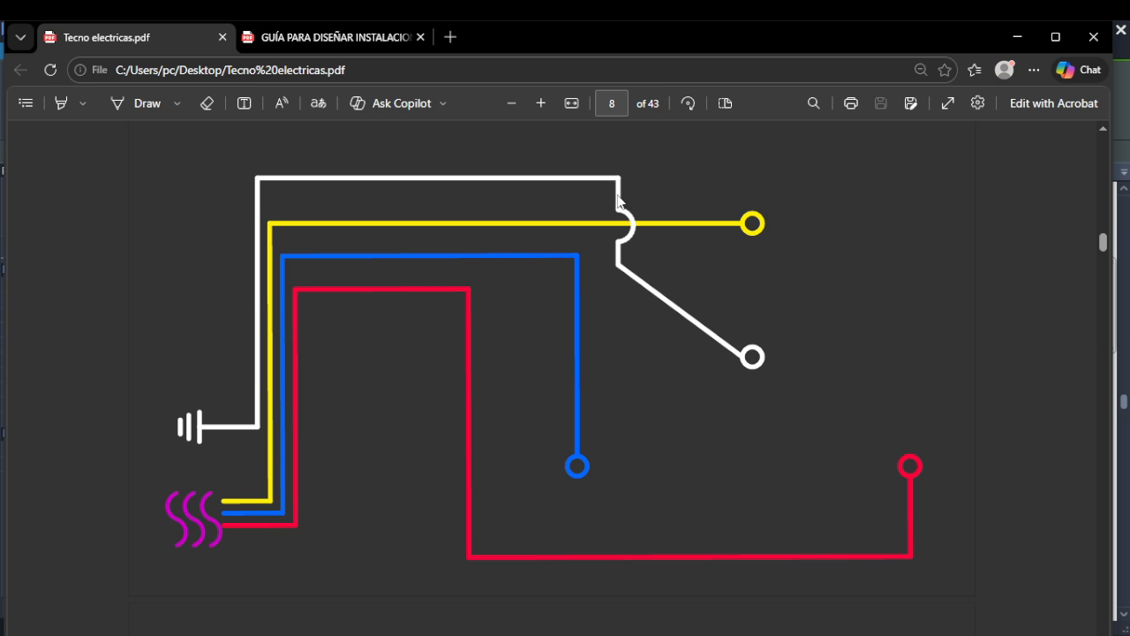
left_click_drag(724, 23, 0, 303)
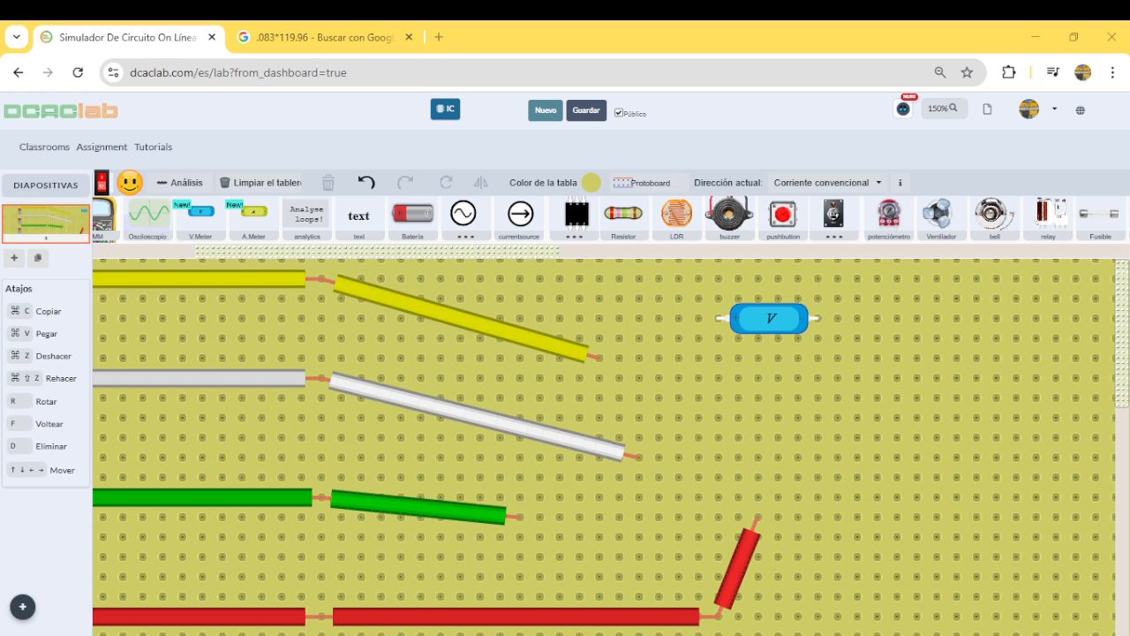
left_click_drag(0, 422, 1, 353)
left_click_drag(284, 236, 765, 55)
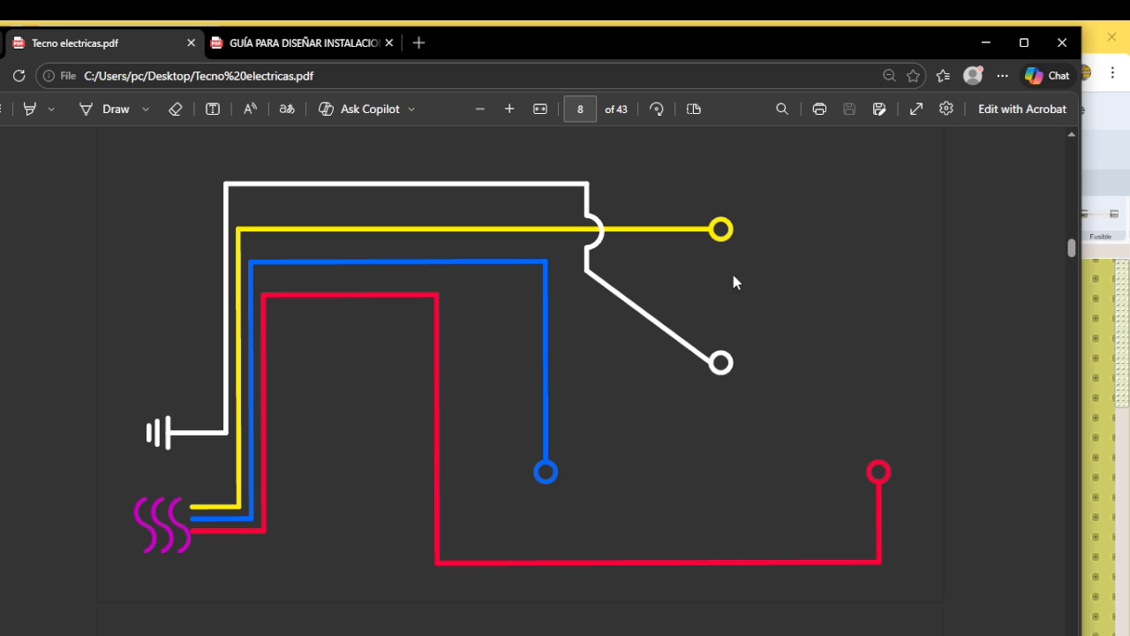
scroll(733, 292, "up", 10)
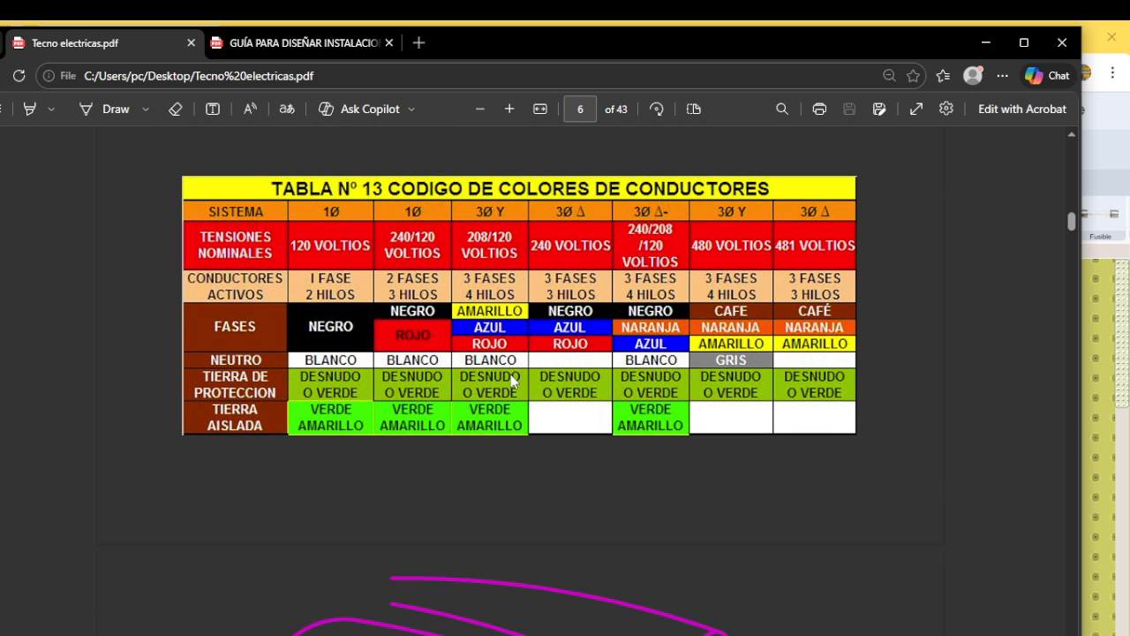
scroll(472, 354, "down", 5)
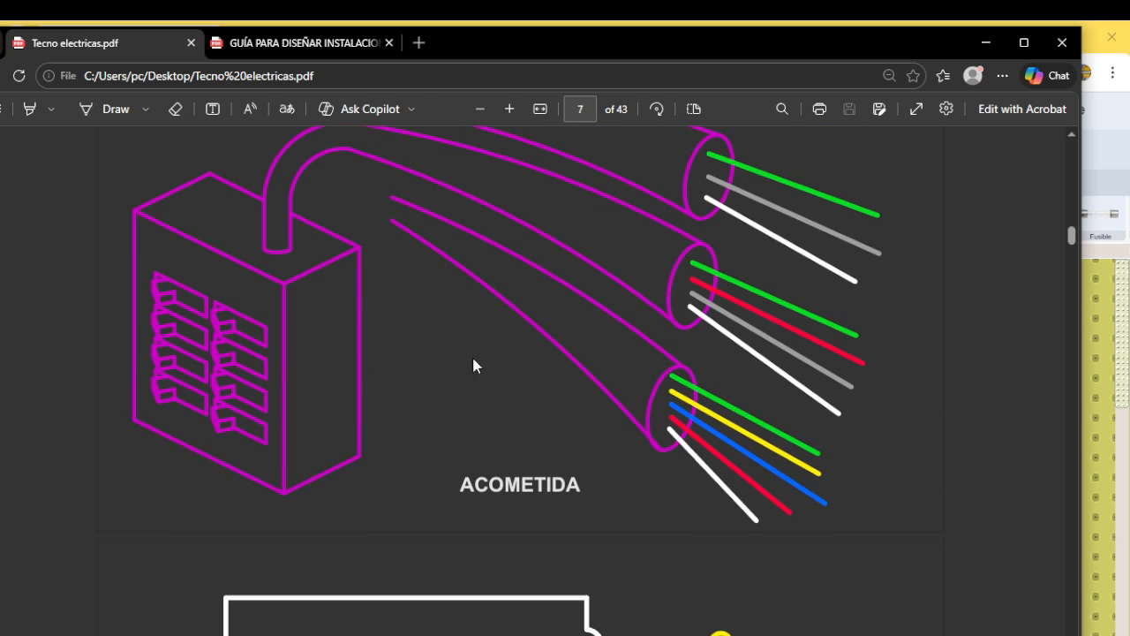
scroll(473, 360, "down", 4)
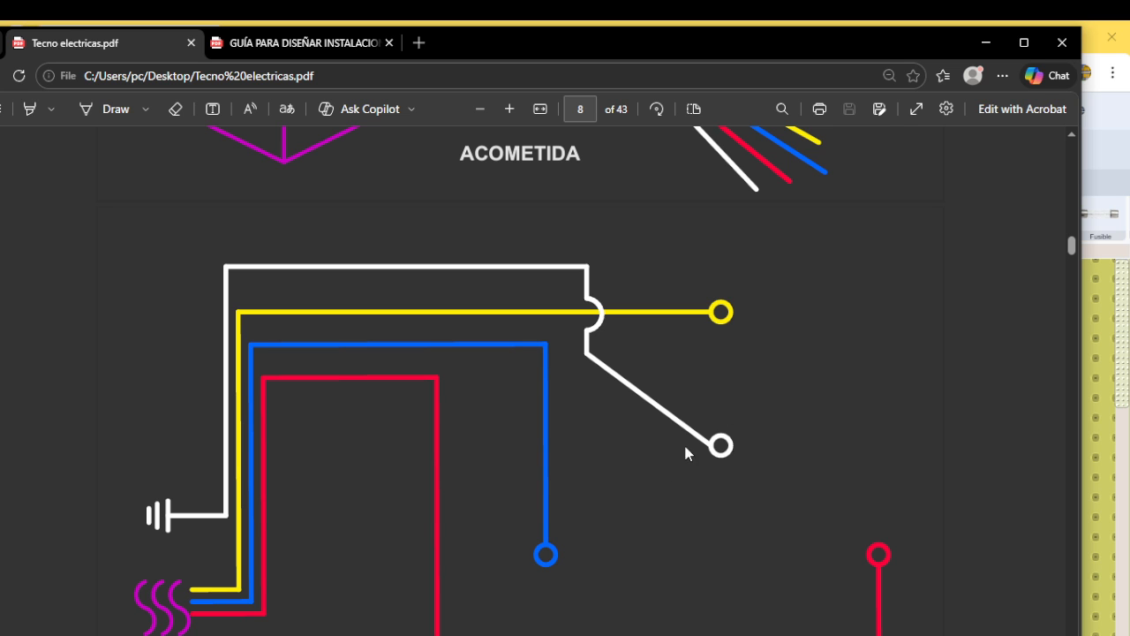
left_click_drag(846, 53, 0, 389)
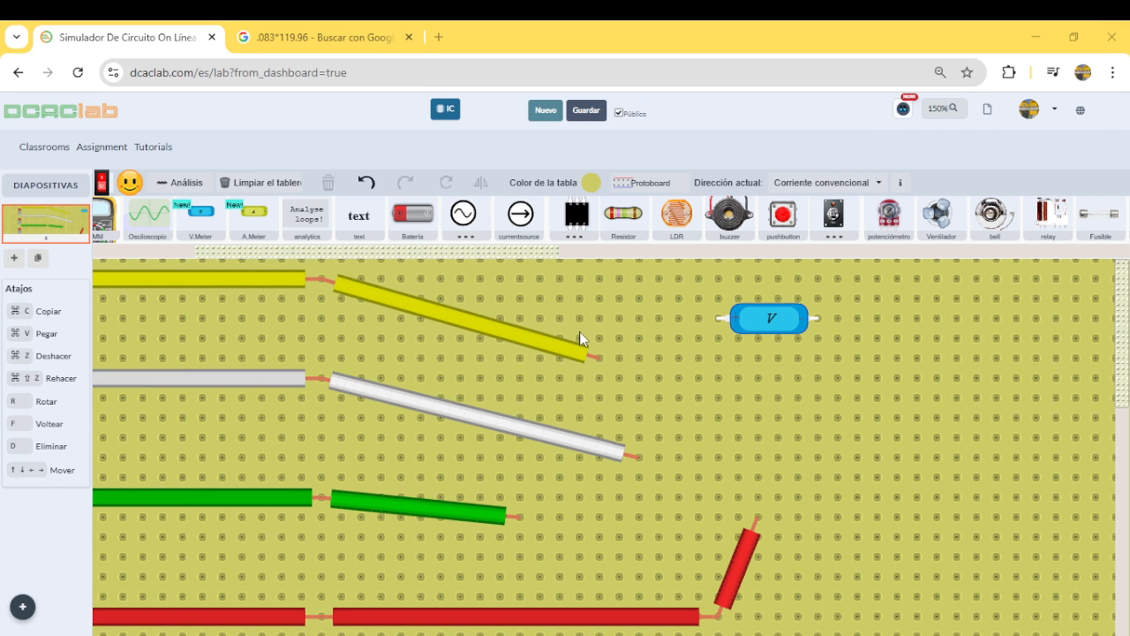
- Recolour both green wire segments on the simulator board to blue
left_click(375, 505)
left_click(374, 509)
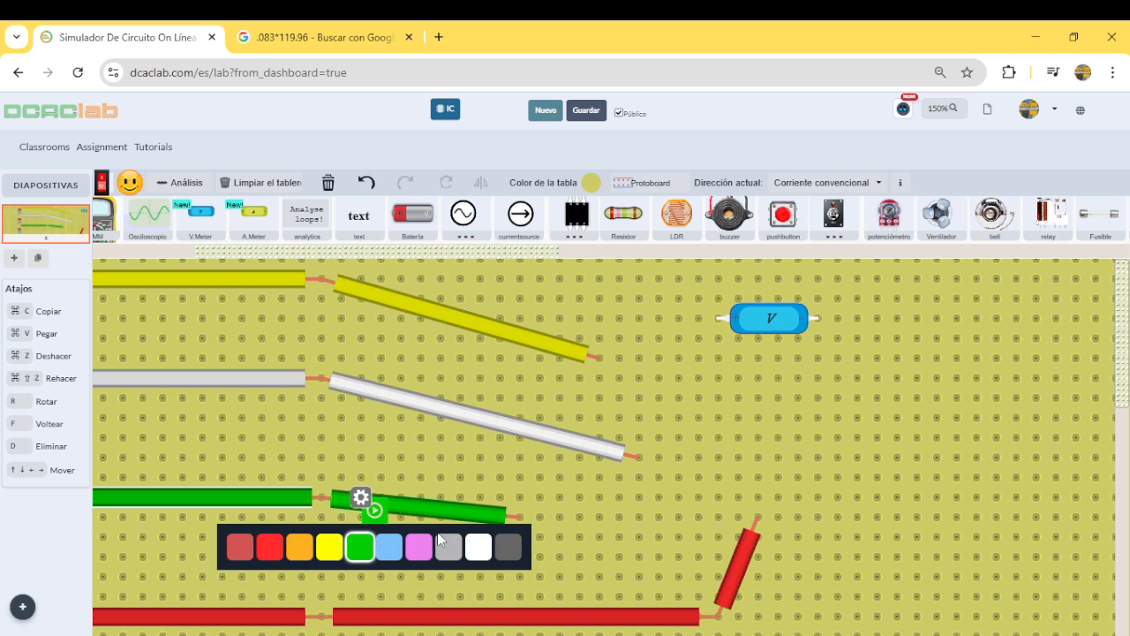
left_click(390, 549)
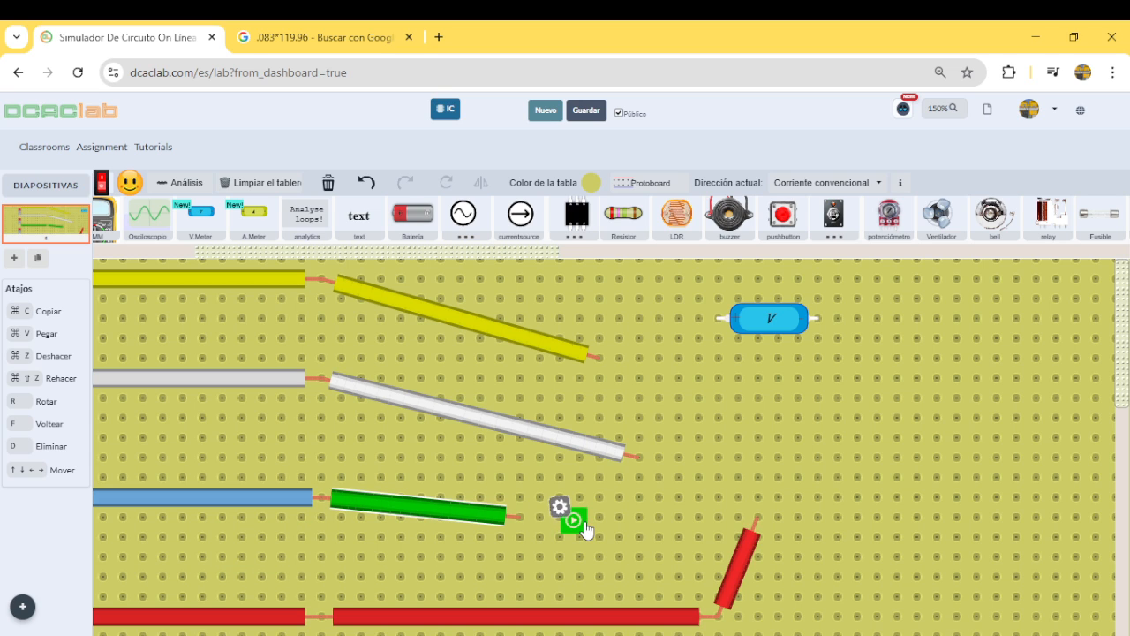
left_click(576, 525)
left_click(588, 561)
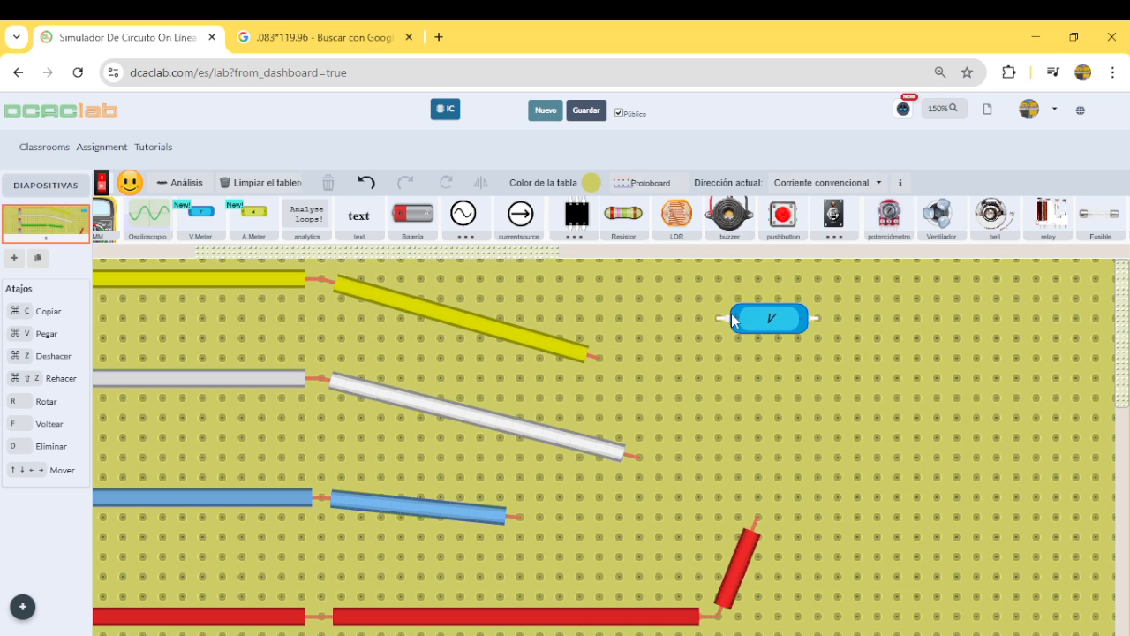
- Draw a short test wire from the voltmeter's left terminal, set its colour to pink, and delete the wire
left_click_drag(718, 319, 714, 378)
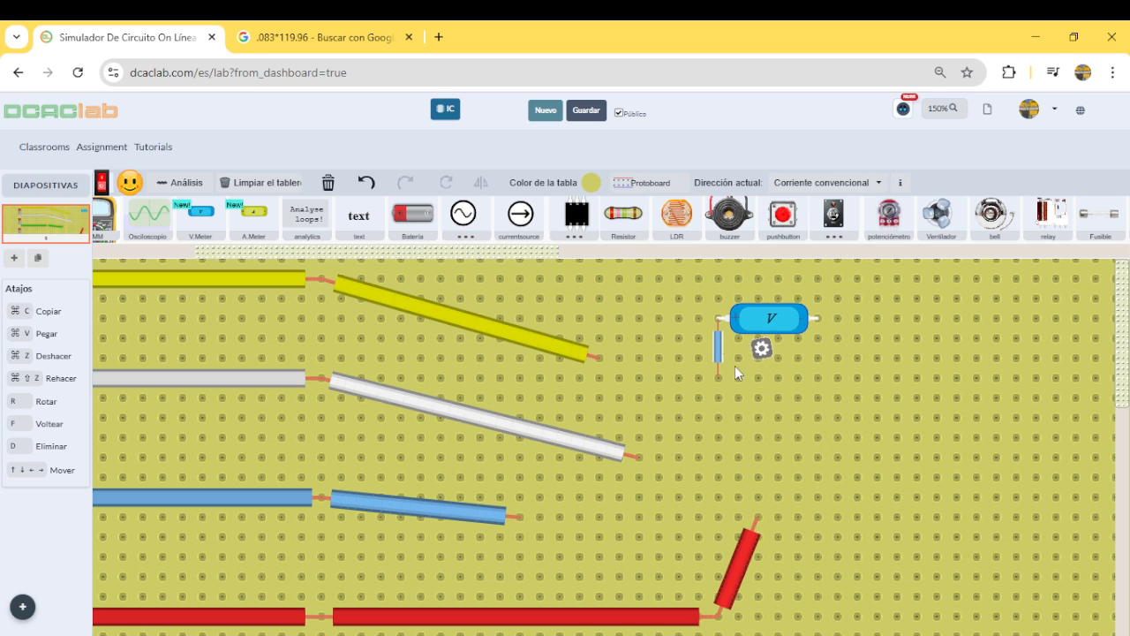
mouse_move(720, 348)
left_click(772, 363)
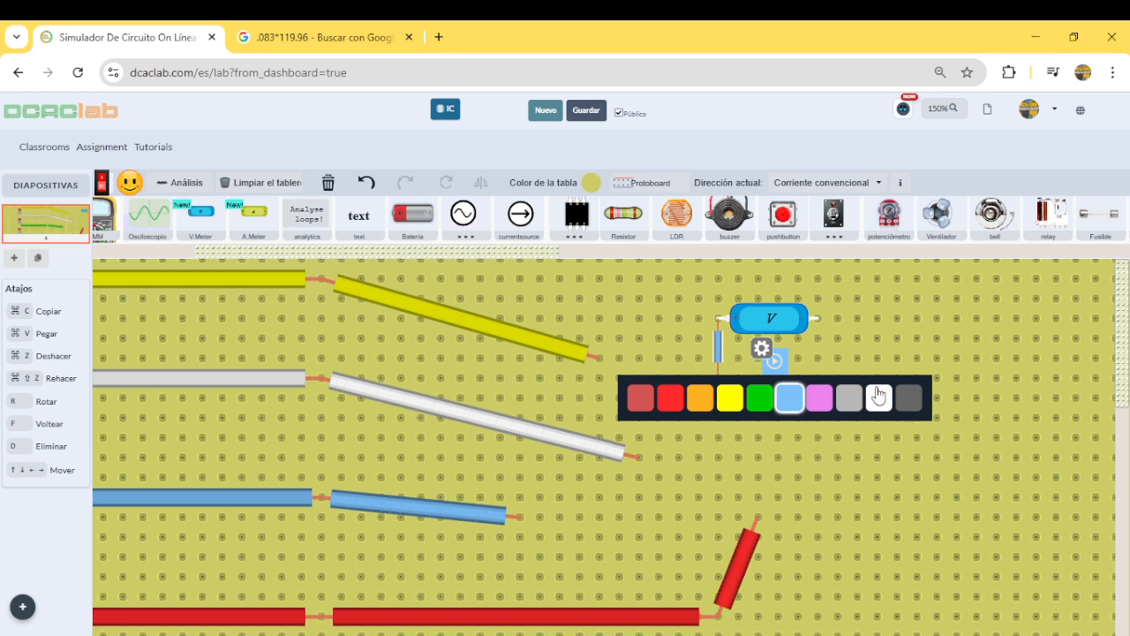
left_click(824, 399)
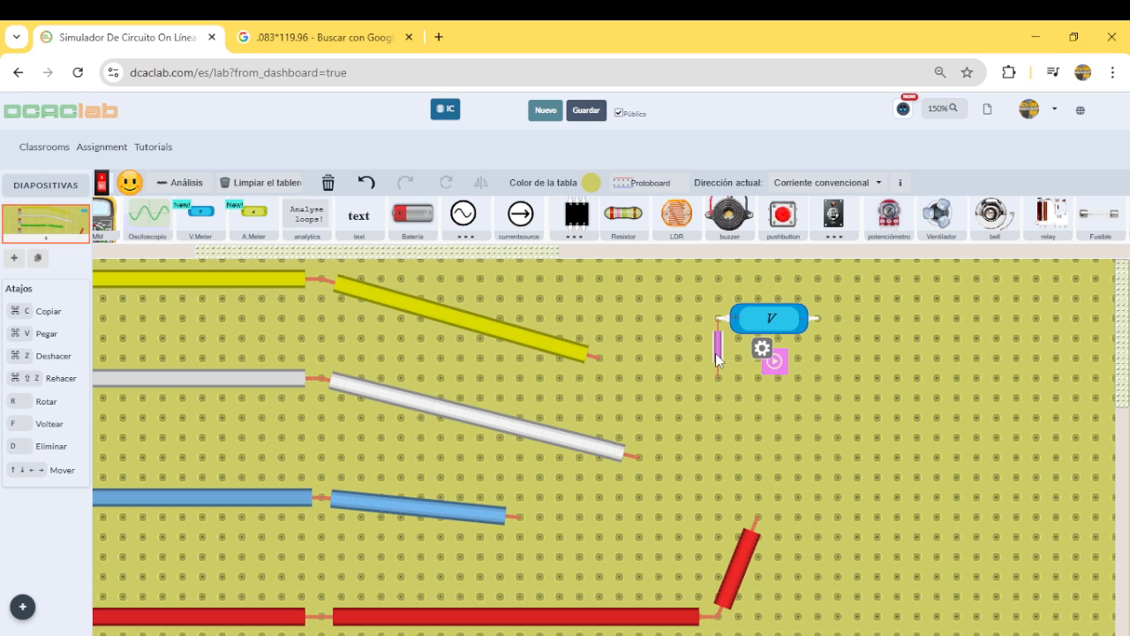
key("d")
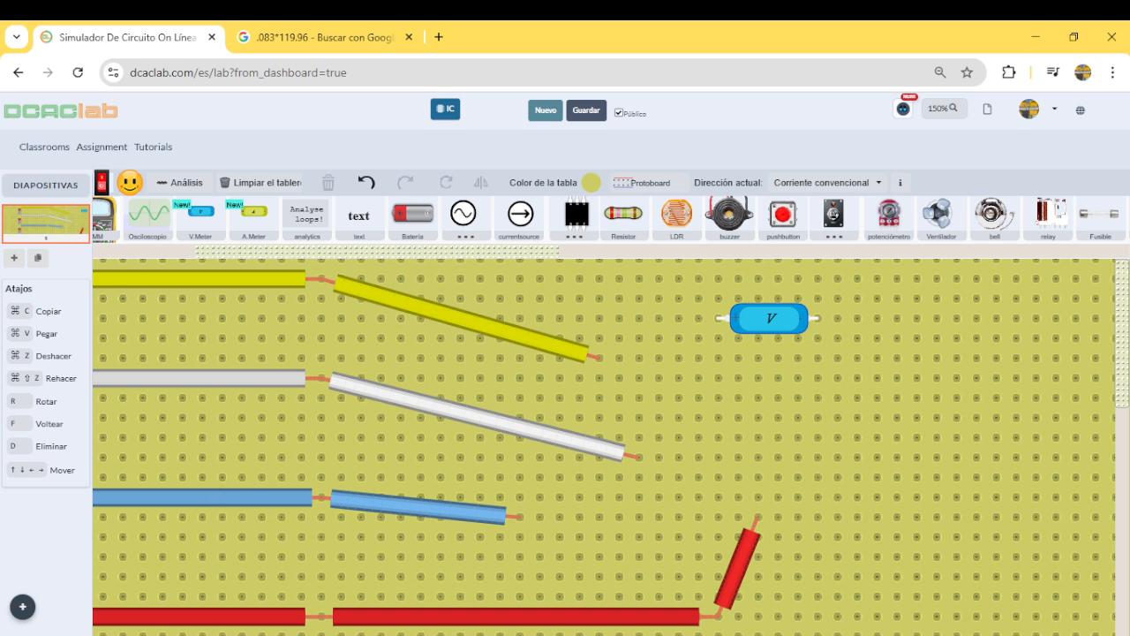
- Check the conductors in the page 8 diagram and connect the simulator's voltmeter between the yellow and white wire ends
left_click_drag(0, 326, 732, 121)
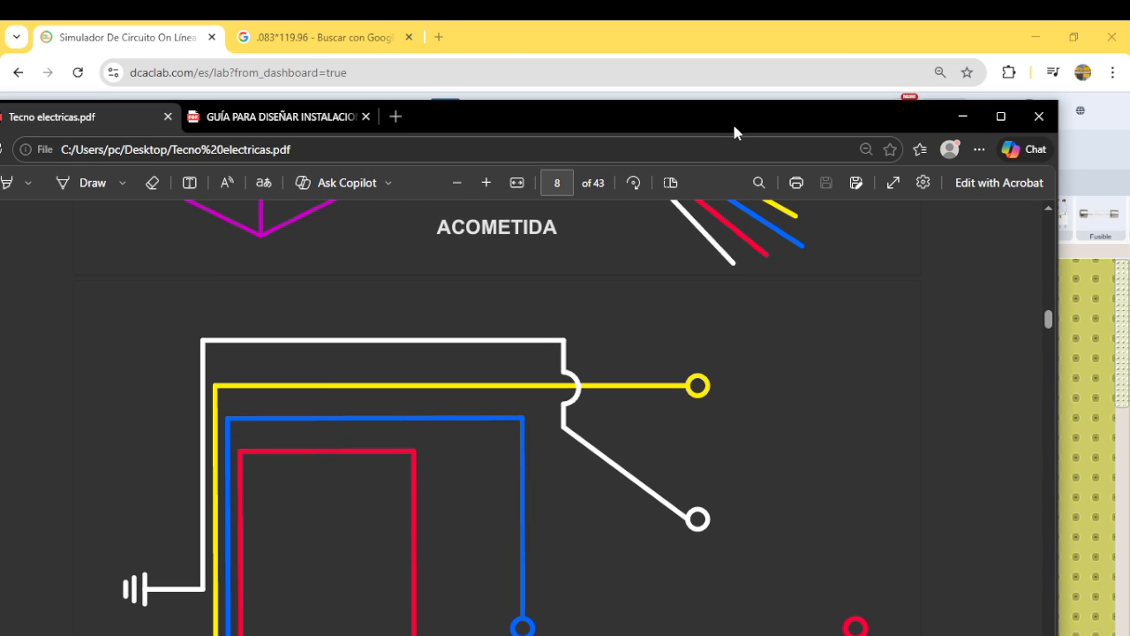
scroll(328, 399, "down", 2)
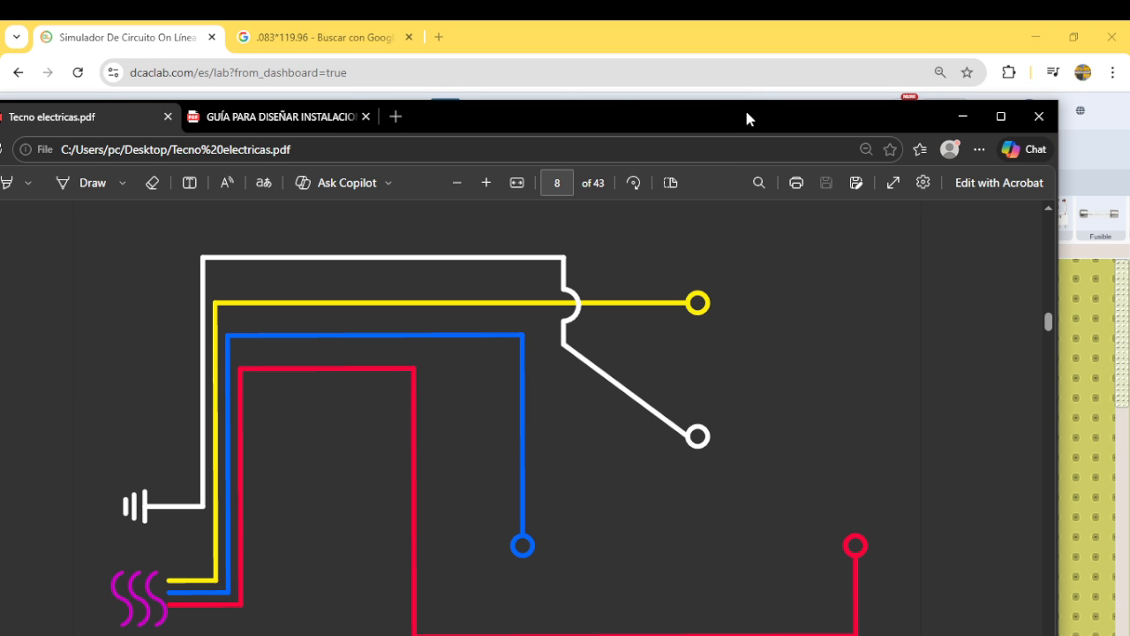
left_click_drag(746, 117, 0, 291)
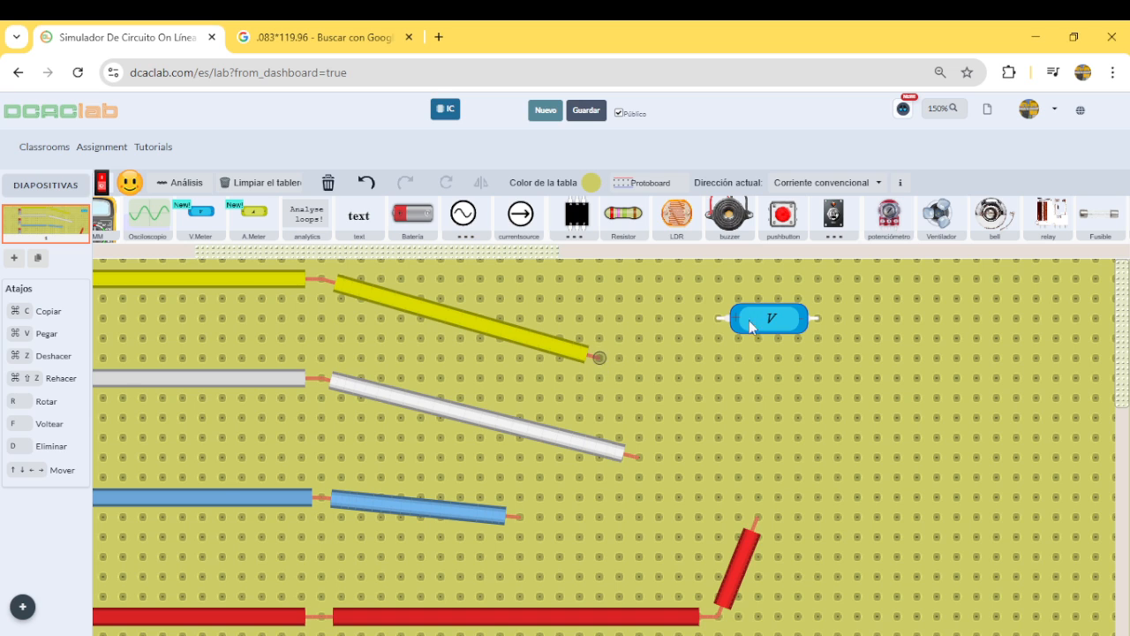
left_click_drag(601, 359, 717, 319)
left_click_drag(817, 319, 635, 449)
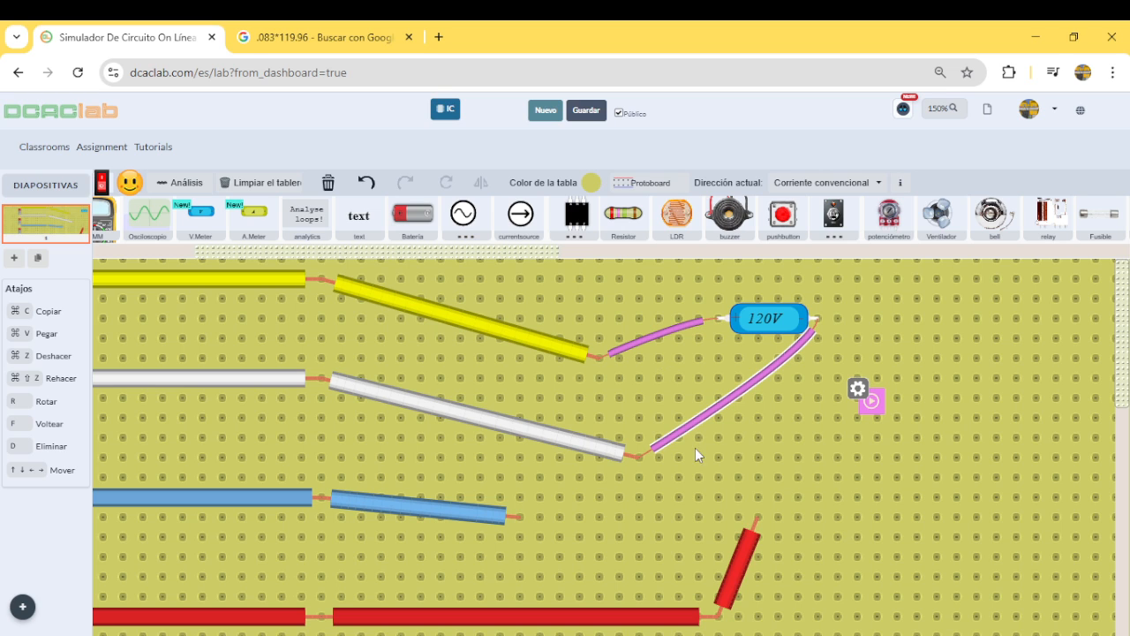
- Move the voltmeter's second lead from the white wire to the blue wire's end, and check the load diagrams on pages 9 to 11 of Tecno electricas.pdf
key("d")
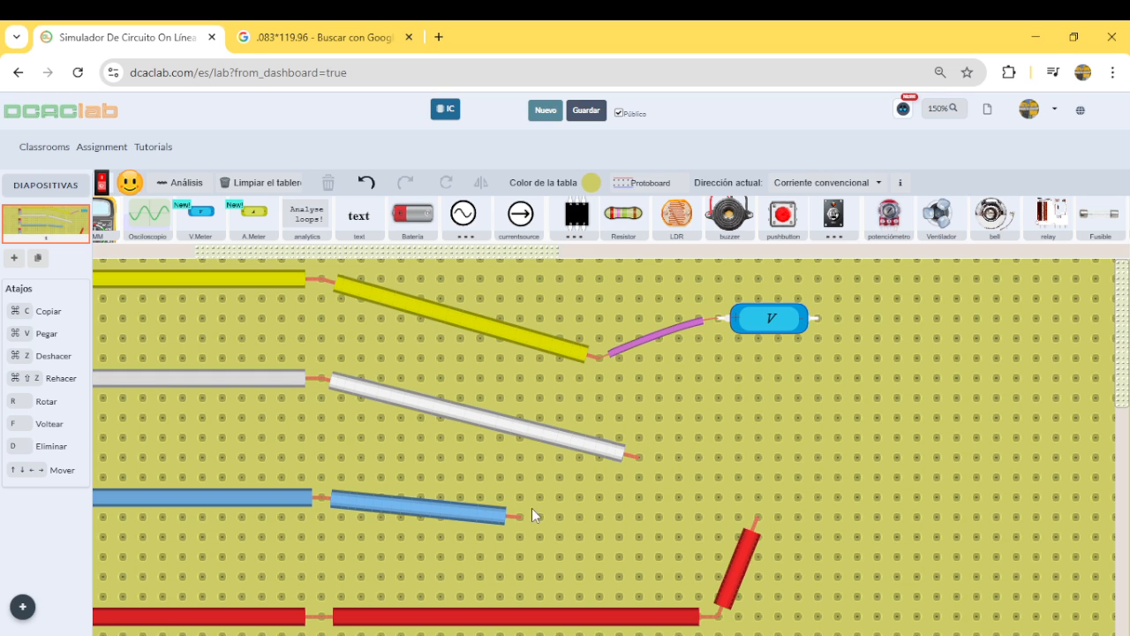
left_click_drag(517, 519, 811, 328)
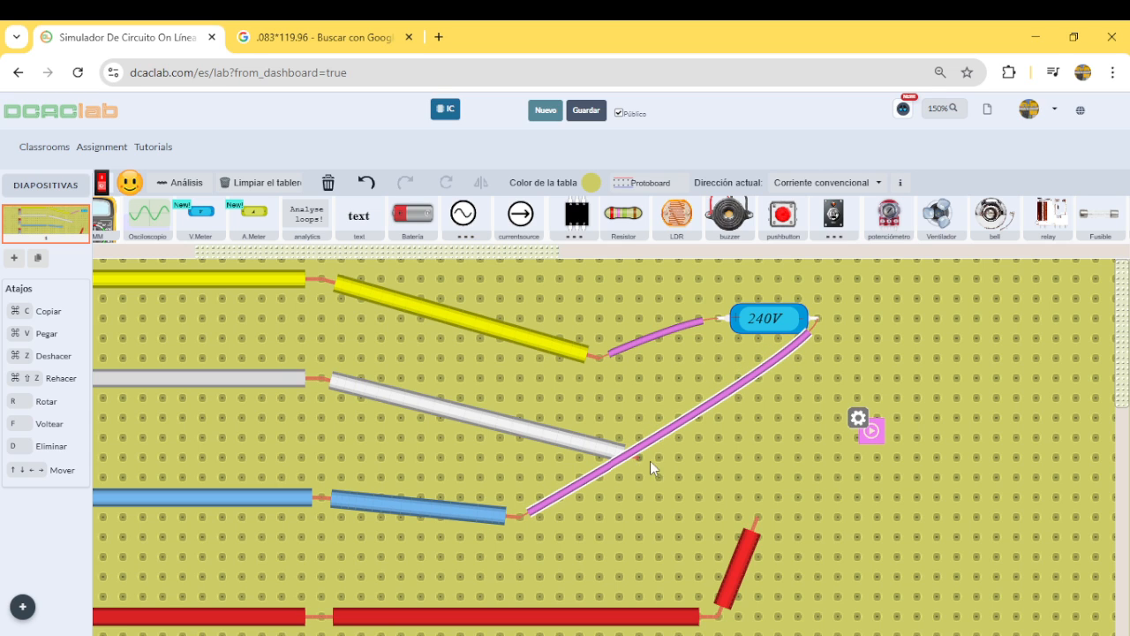
left_click_drag(0, 530, 851, 36)
scroll(737, 234, "down", 5)
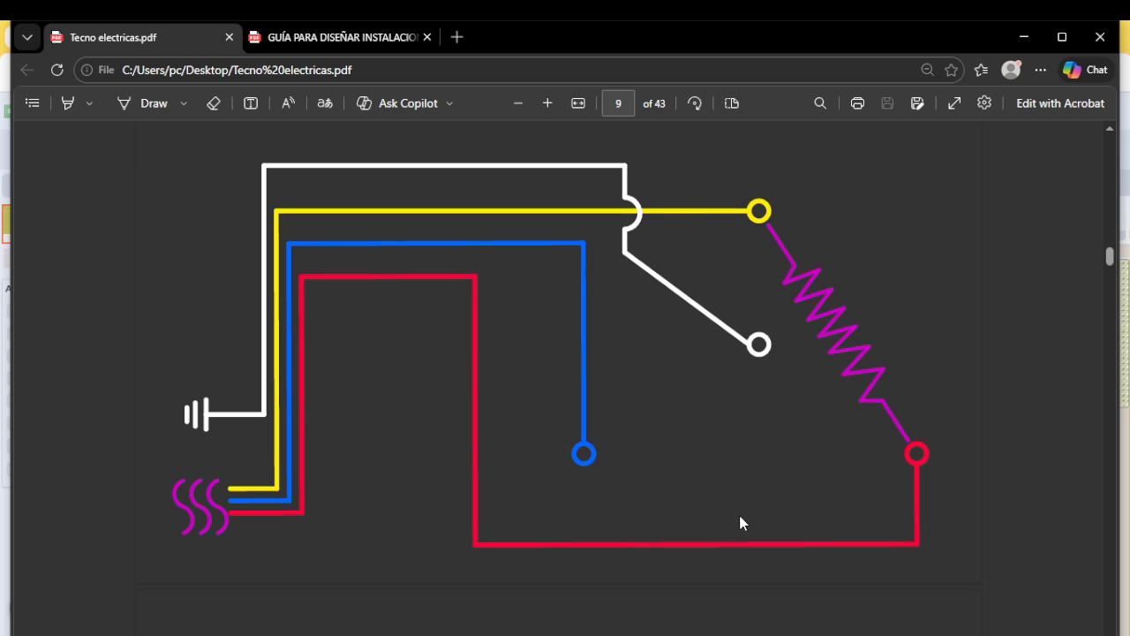
scroll(742, 406, "down", 10)
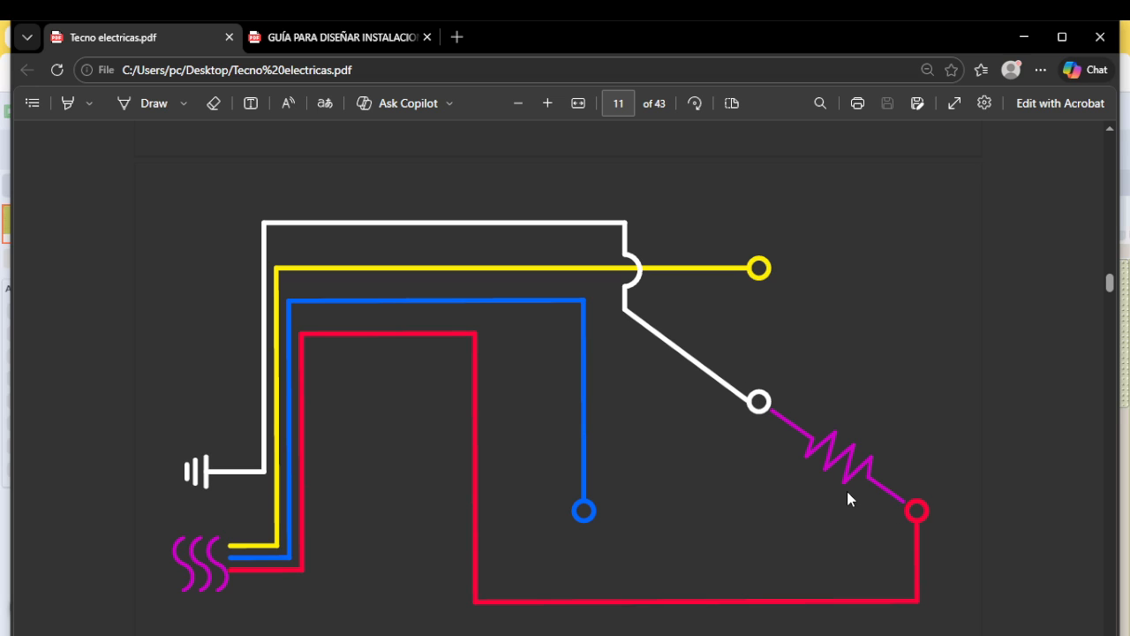
left_click_drag(904, 40, 0, 380)
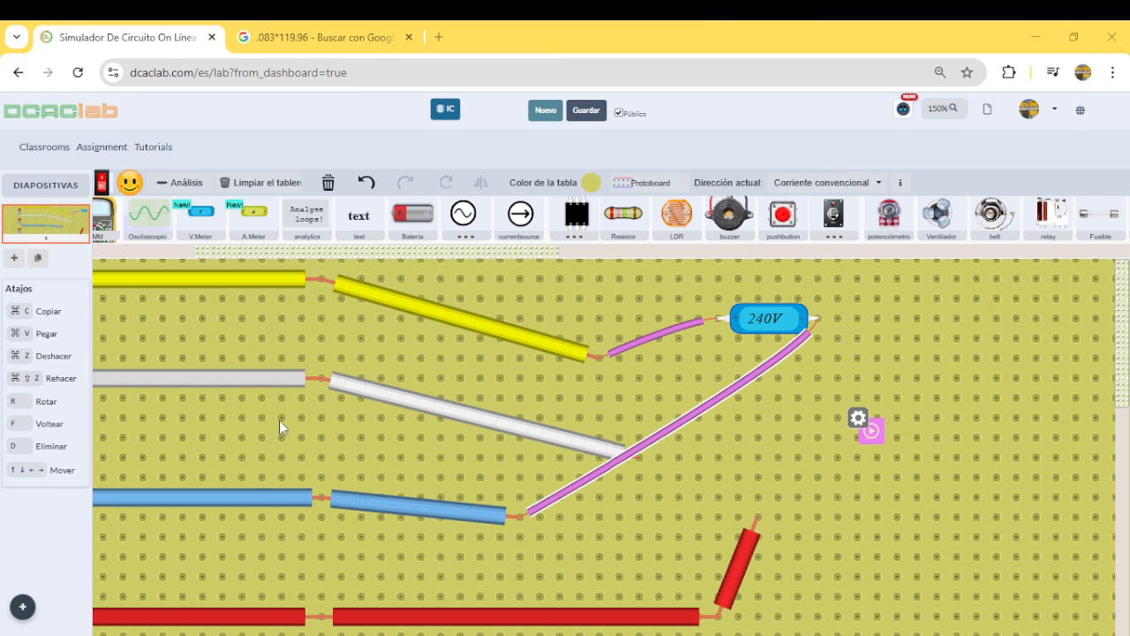
- Add a second voltmeter to the simulator board and connect it between the yellow and white wire ends
left_click(212, 232)
left_click_drag(259, 344, 875, 384)
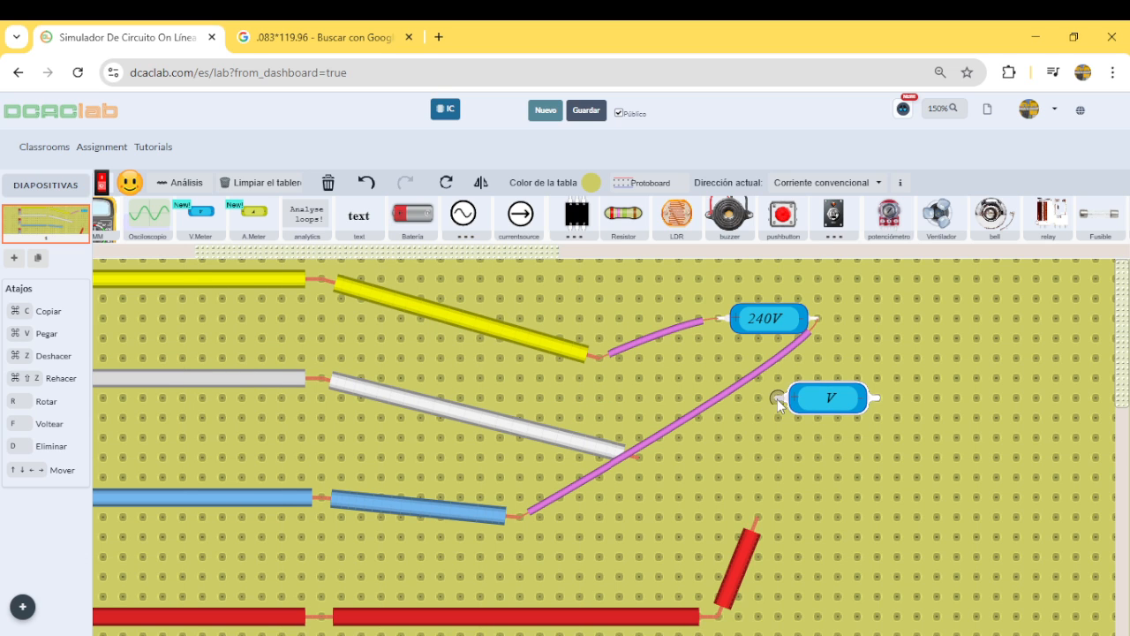
left_click_drag(777, 400, 602, 360)
left_click_drag(642, 457, 874, 400)
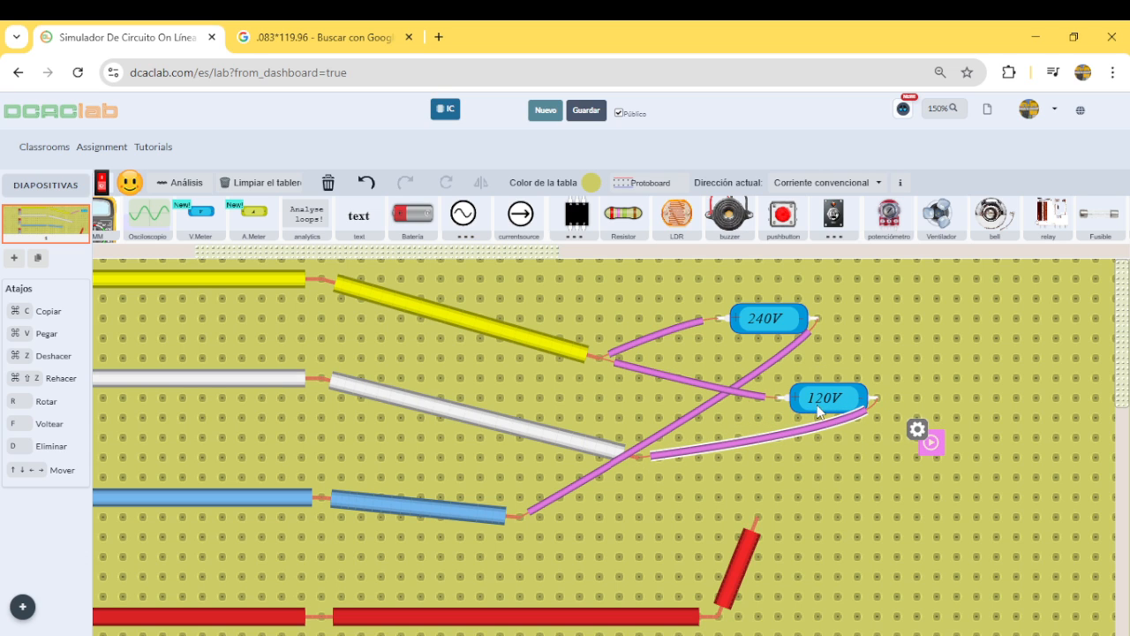
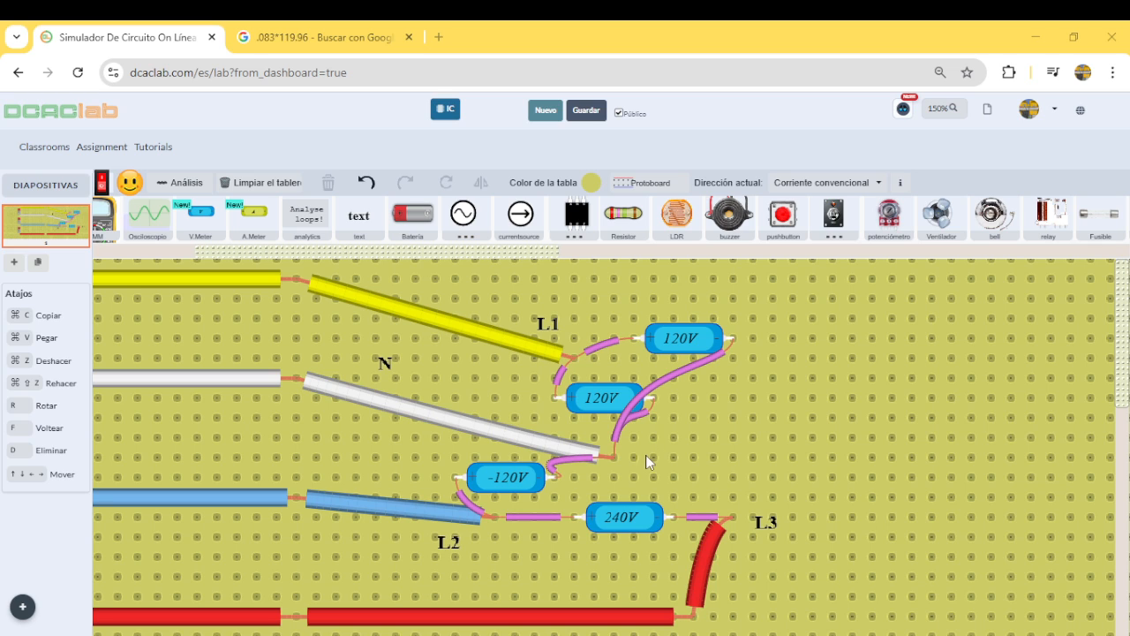
- Delete the upper of the two voltmeters between L1 and N, along with both of its pink leads
left_click(685, 340)
key("d")
left_click(683, 370)
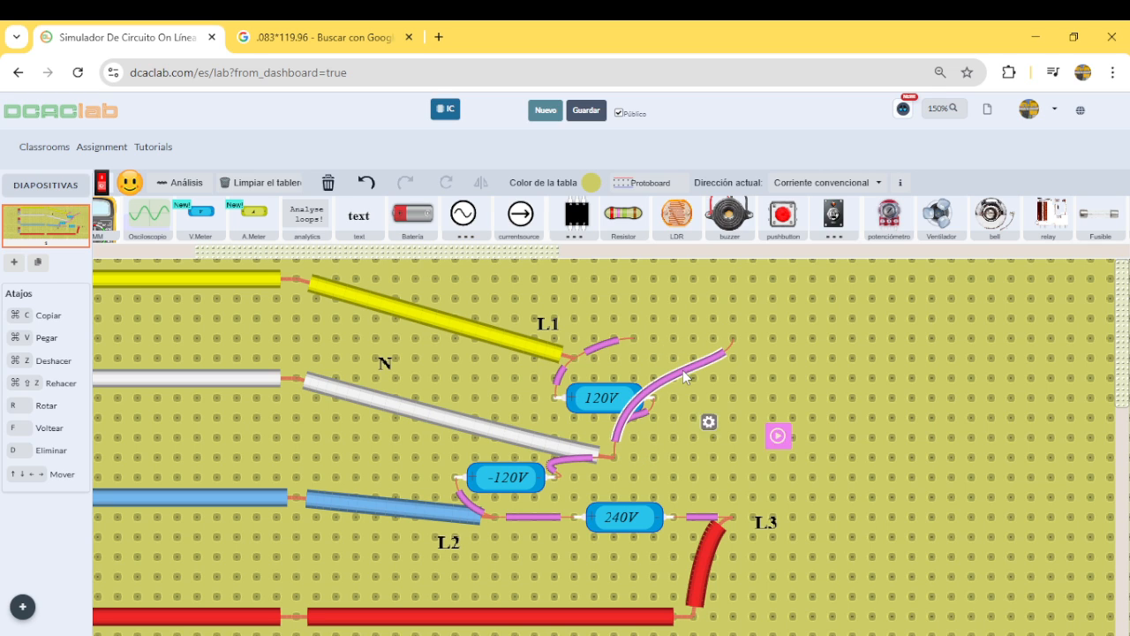
key("d")
left_click(605, 343)
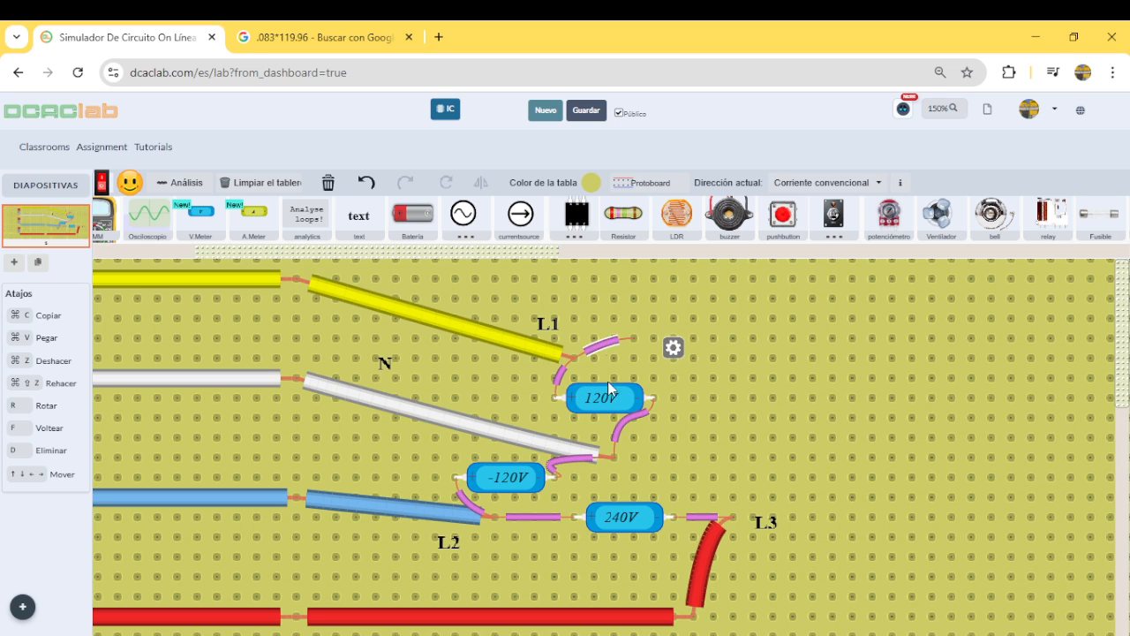
key("d")
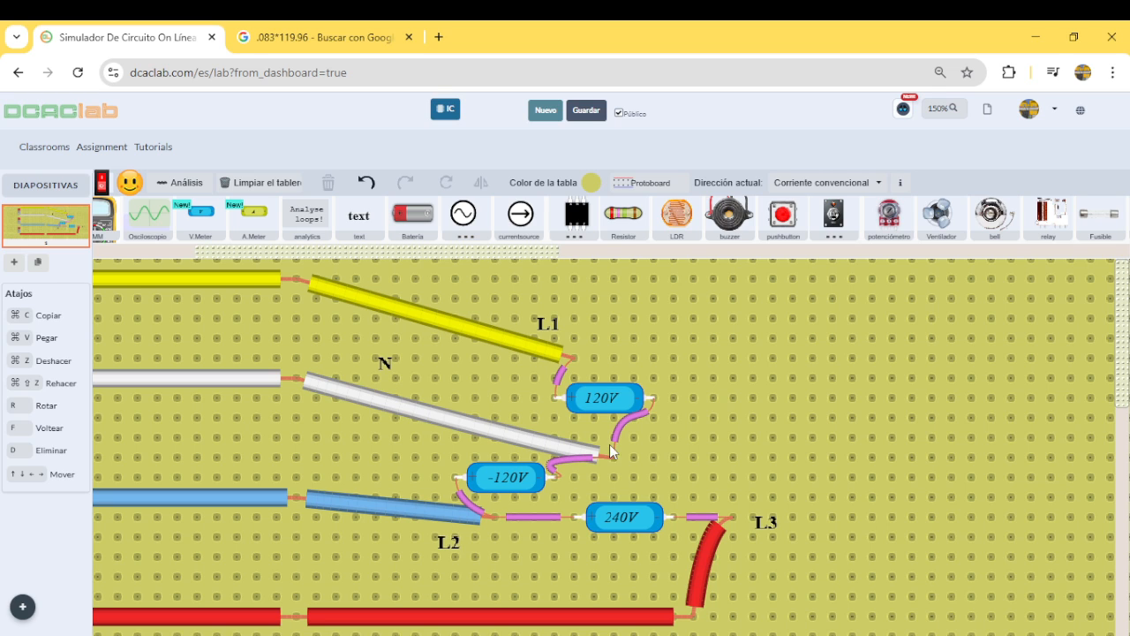
- Delete the voltmeter between L2 and L3 and both of its pink leads
left_click(623, 525)
key("d")
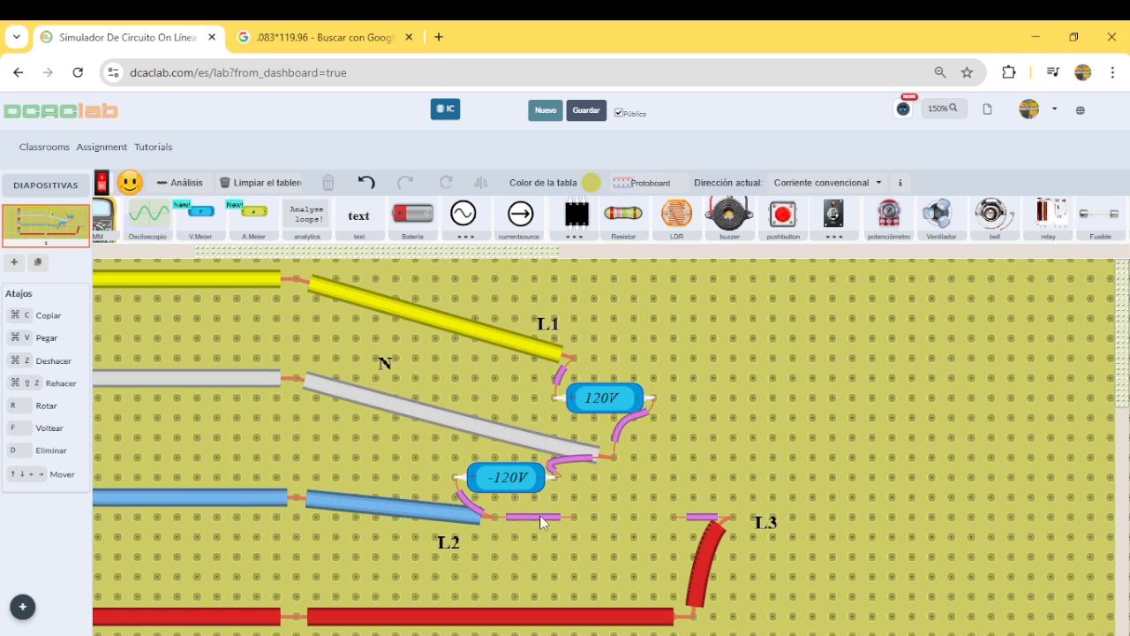
left_click(540, 517)
key("d")
left_click(702, 519)
key("d")
- Delete the voltmeter between N and L2 and both of its pink leads
left_click(512, 479)
key("d")
left_click(557, 470)
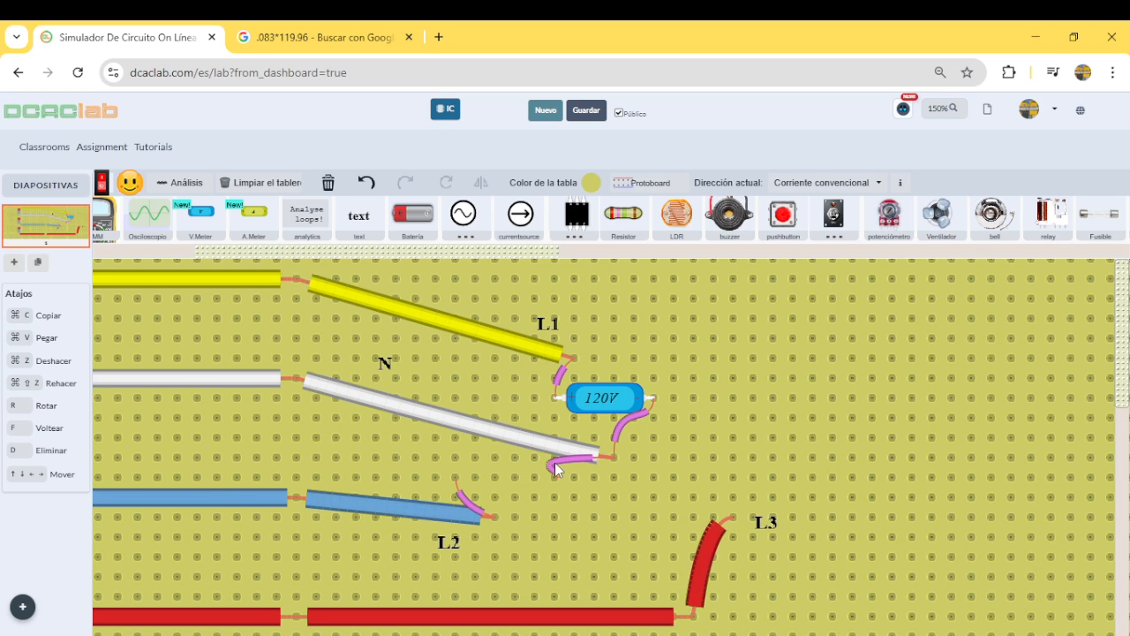
key("d")
left_click(463, 502)
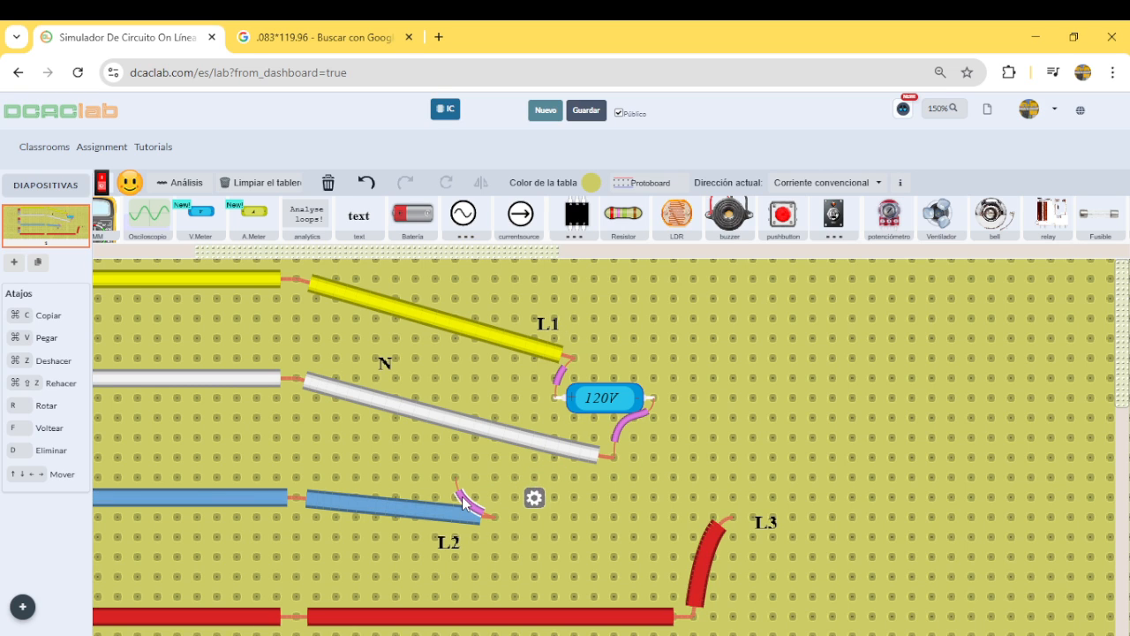
key("d")
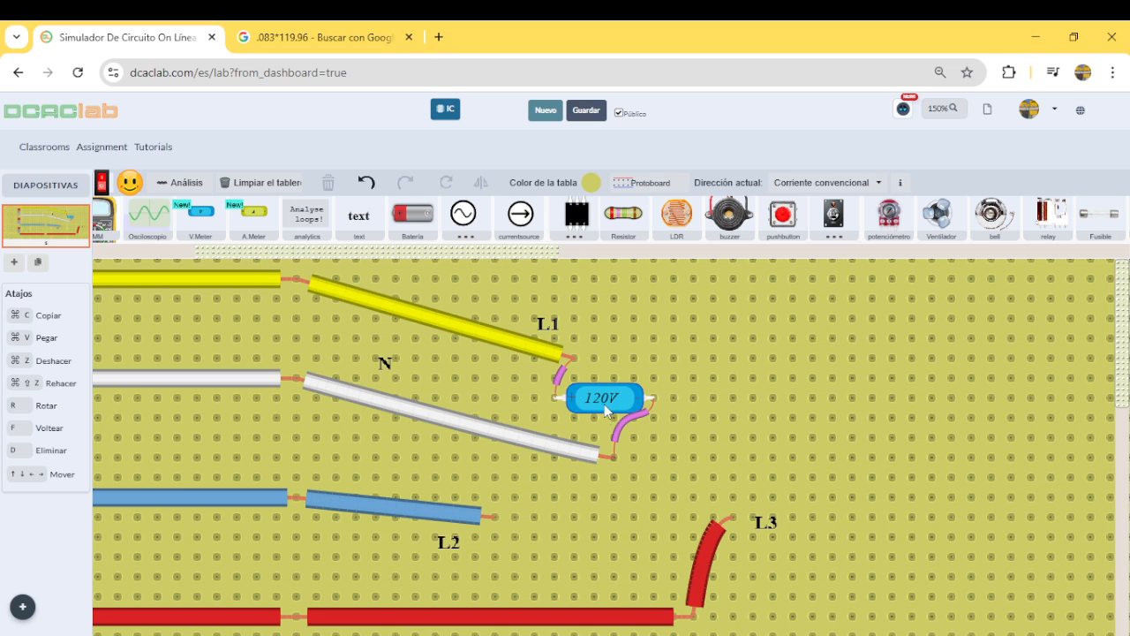
- Move the remaining voltmeter between L2 and L3 and wire it to the blue and red conductor ends
left_click_drag(610, 403, 609, 521)
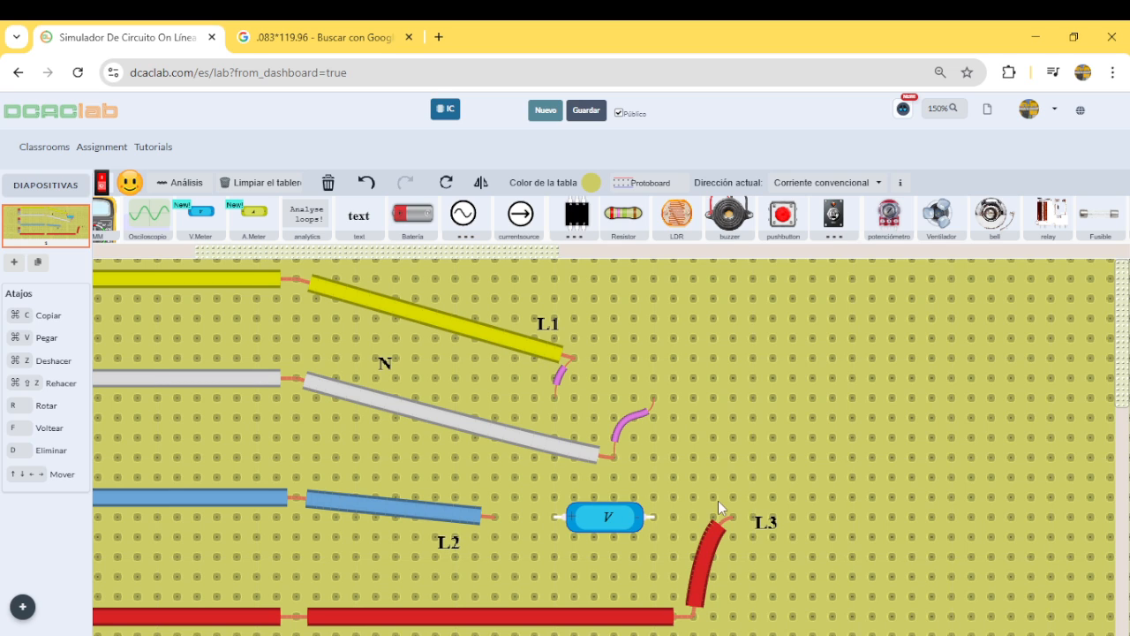
left_click_drag(727, 513, 659, 514)
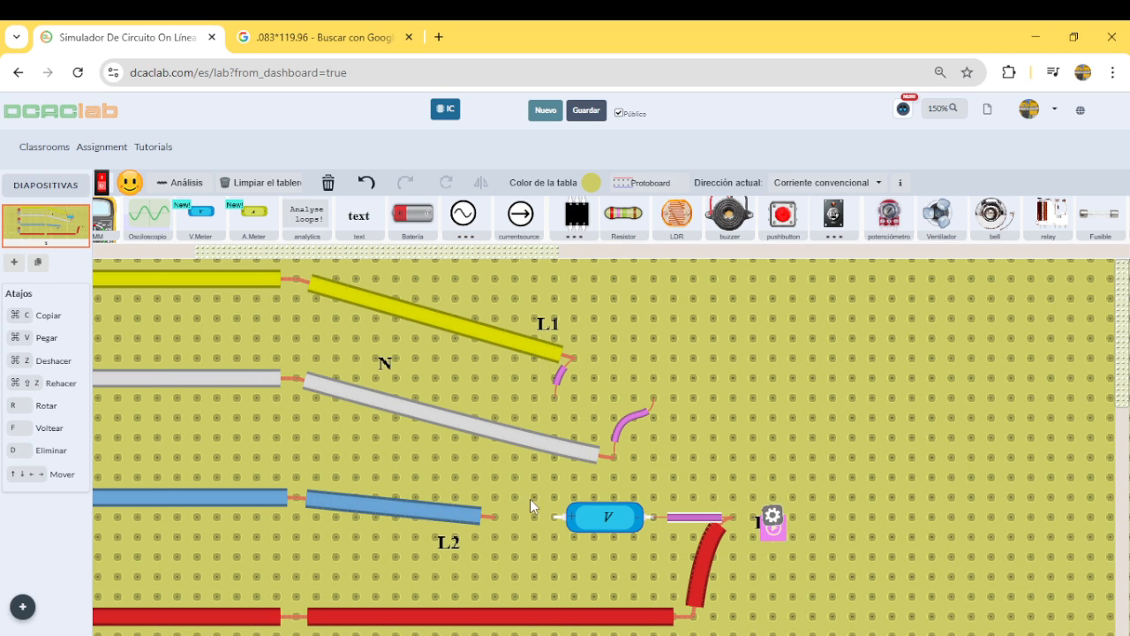
left_click_drag(556, 515, 491, 516)
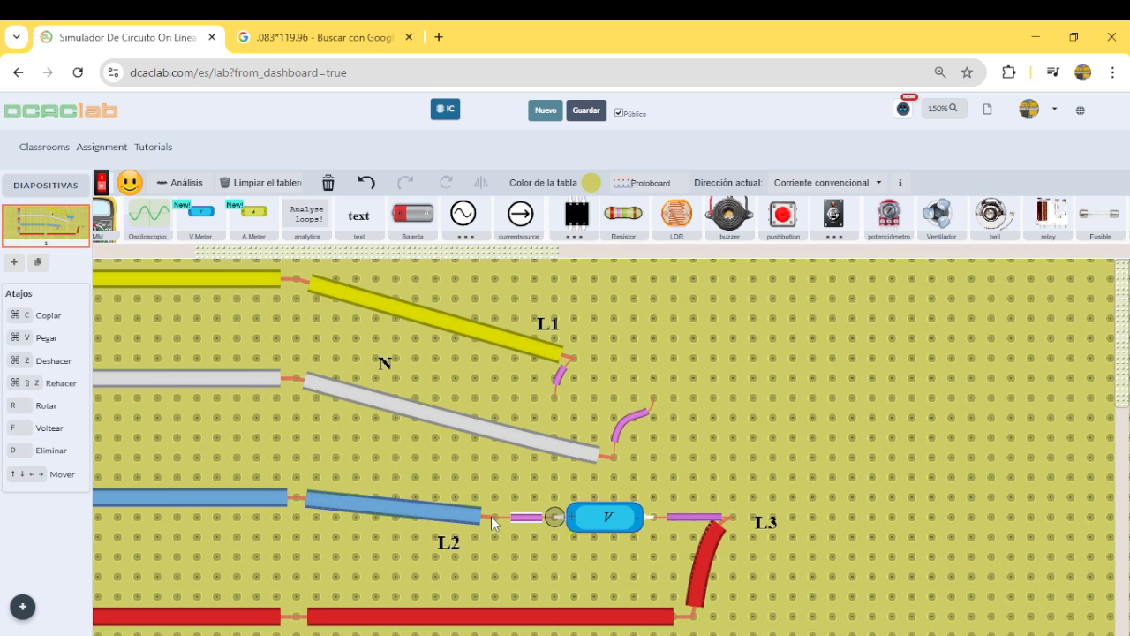
- Delete the leftover pink leads at the ends of the white N wire and the yellow L1 wire
left_click(630, 418)
key("d")
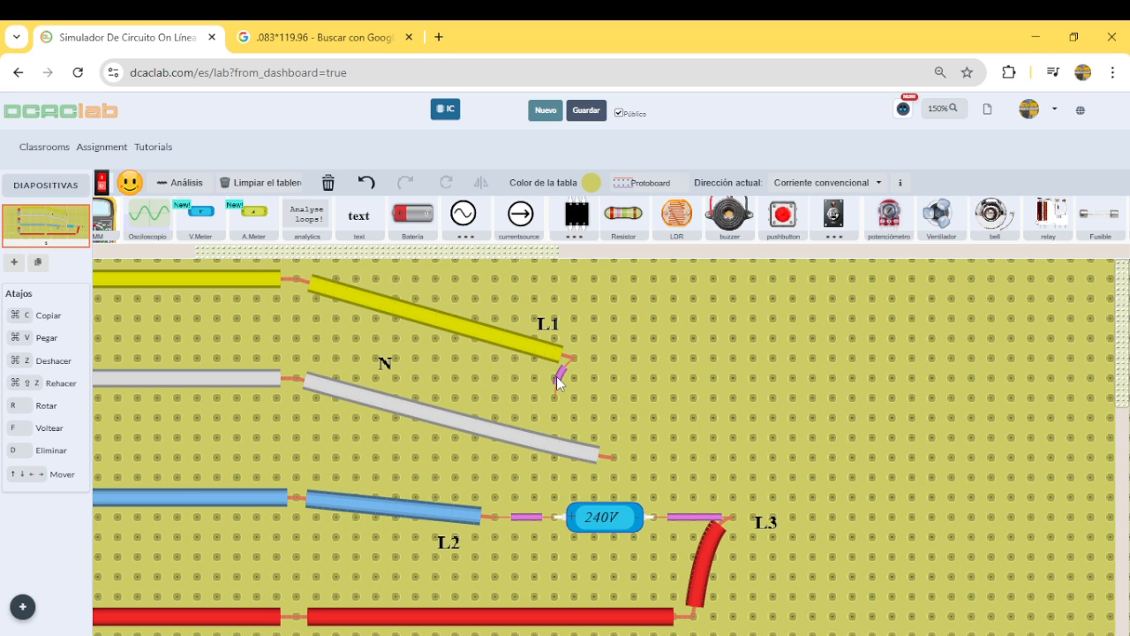
left_click(556, 377)
key("d")
- In Tecno electricas.pdf, compare the star-connected loads on page 12 with the delta-connected loads on page 10
left_click_drag(0, 497, 925, 54)
scroll(861, 274, "down", 6)
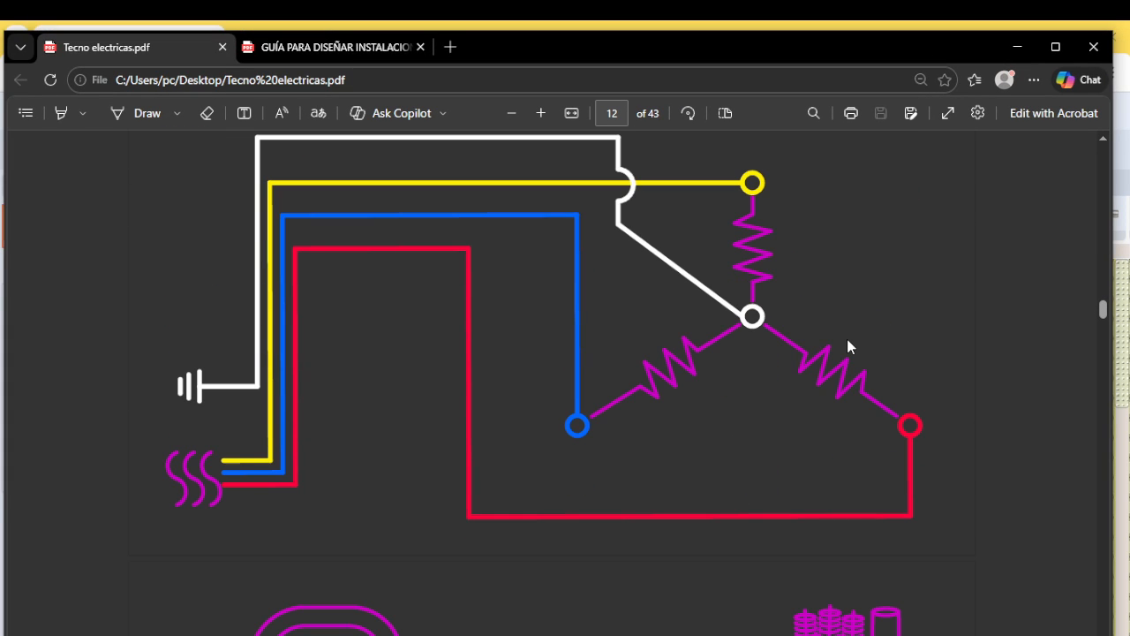
scroll(839, 345, "up", 1)
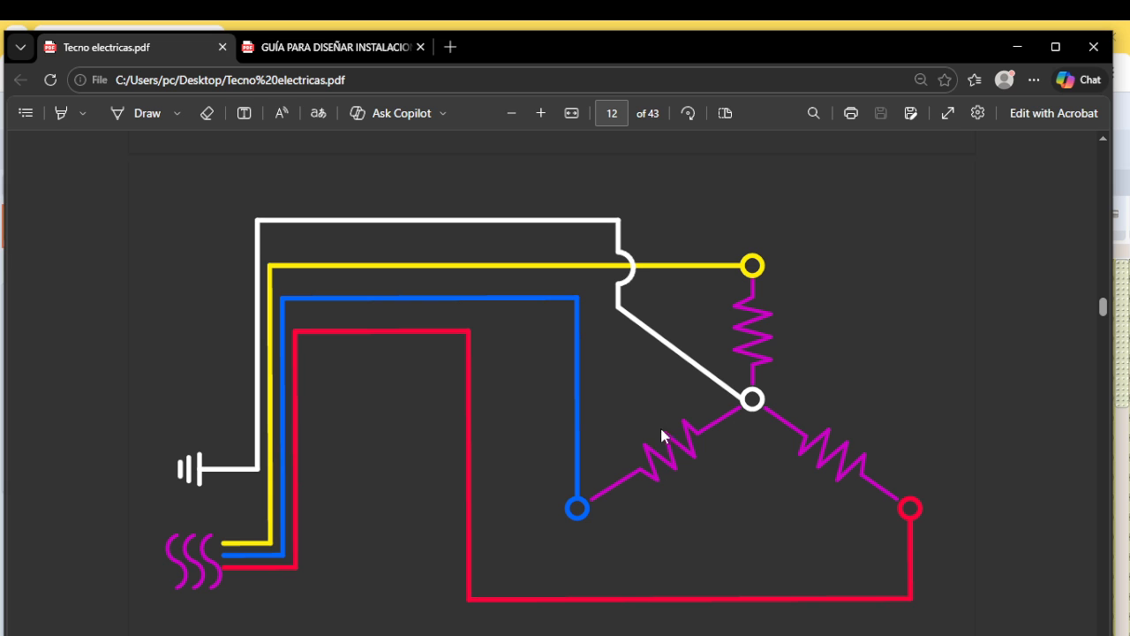
scroll(750, 409, "up", 15)
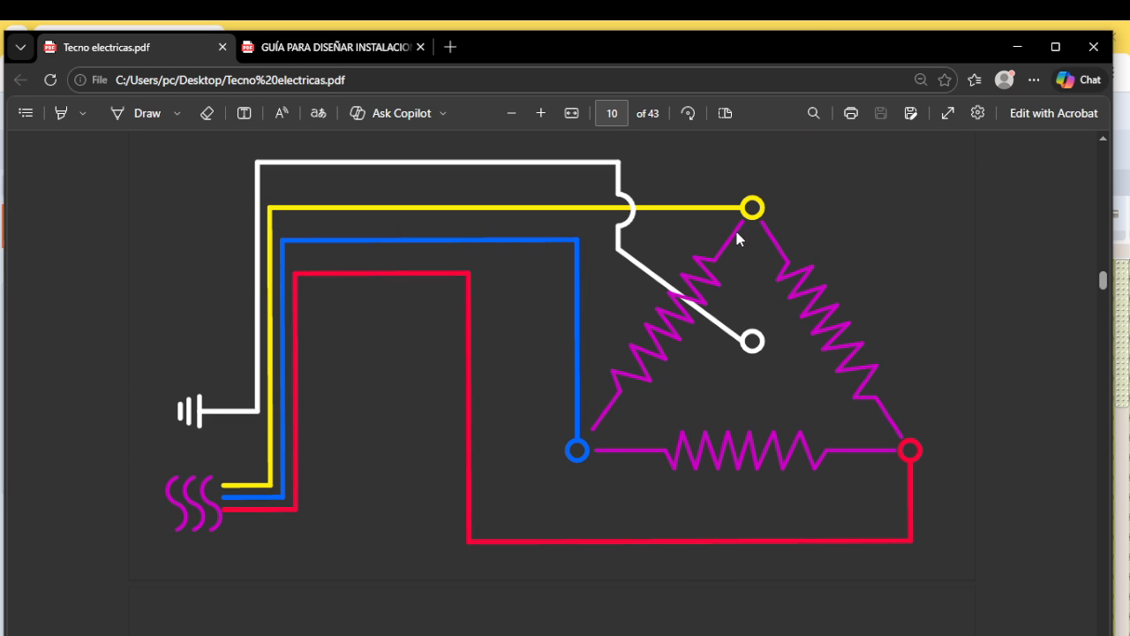
left_click_drag(801, 35, 831, 45)
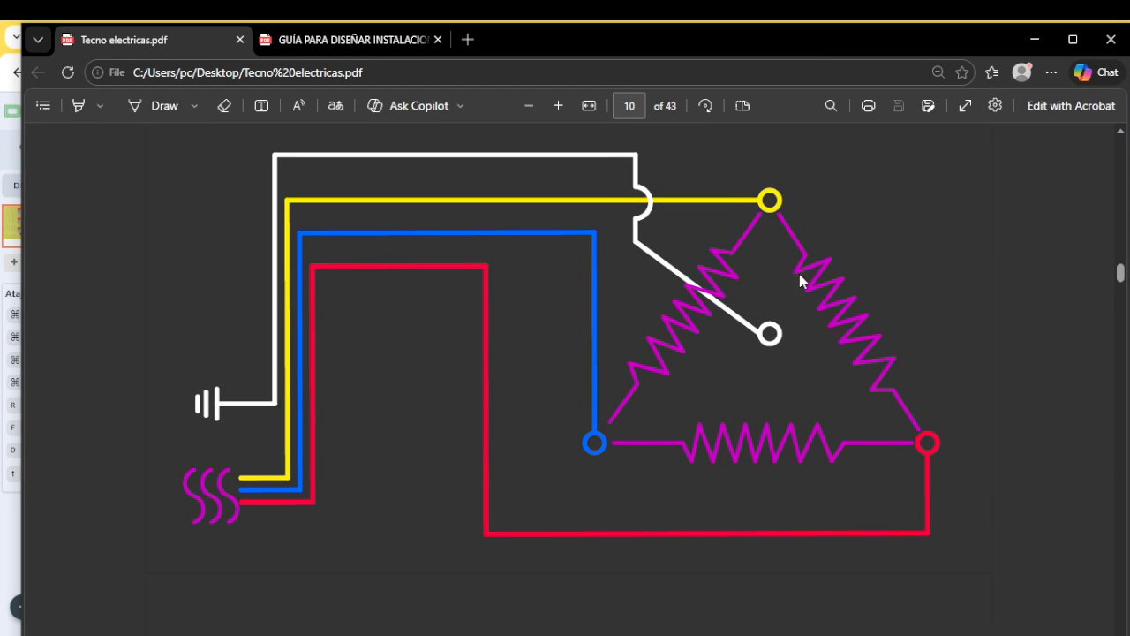
scroll(812, 334, "down", 10)
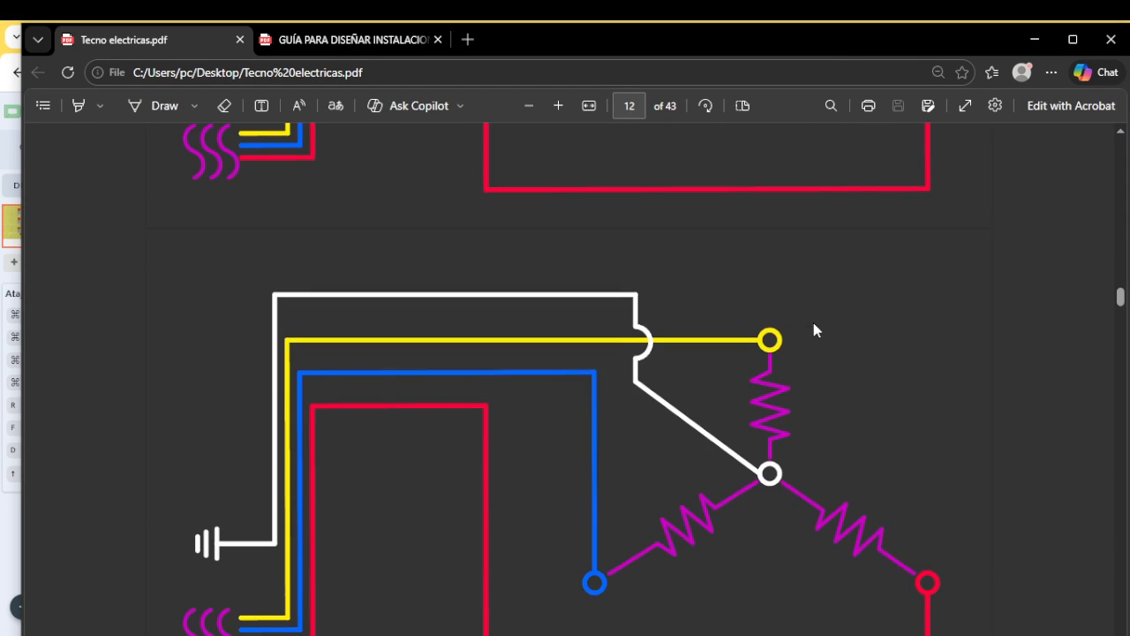
scroll(813, 329, "down", 2)
mouse_move(853, 38)
left_mouse_down()
mouse_move(309, 221)
mouse_move(4, 389)
mouse_move(128, 305)
mouse_move(810, 167)
mouse_move(840, 71)
mouse_move(866, 51)
left_mouse_up()
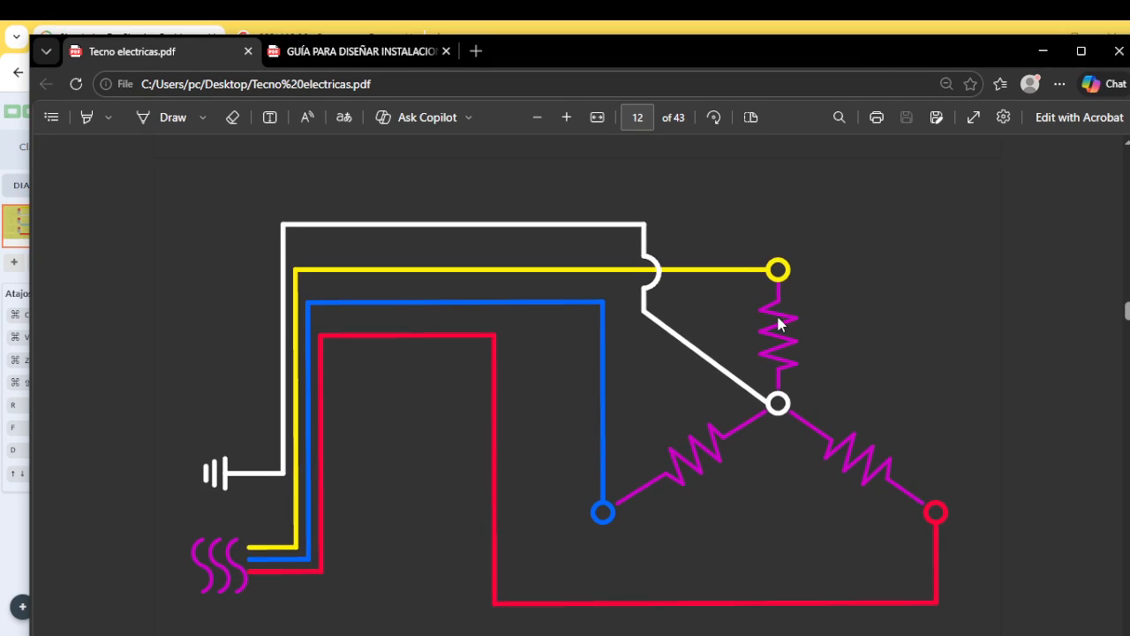
- Review the system voltages and conductor colours in Table 13 on page 6 against the page 9 load diagram
scroll(777, 318, "up", 20)
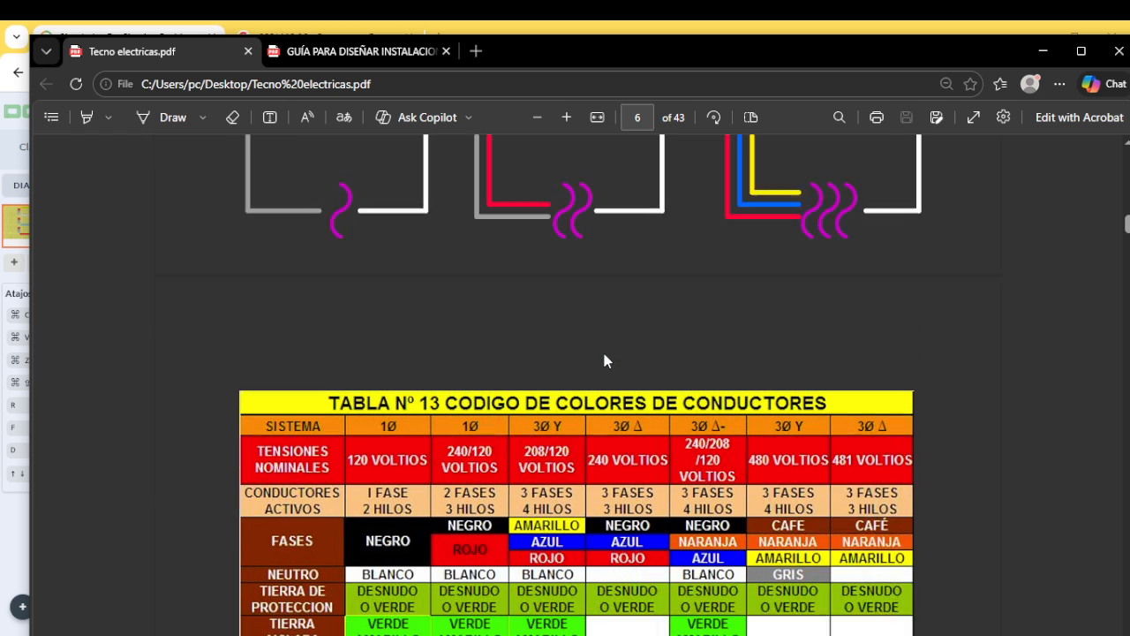
scroll(604, 358, "down", 2)
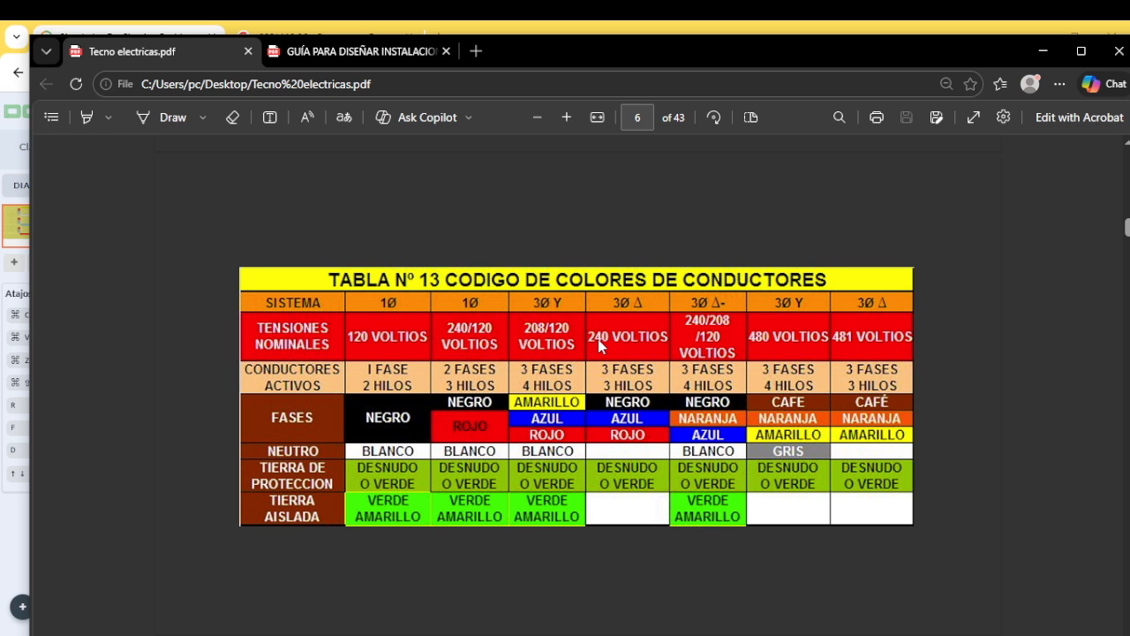
scroll(598, 351, "down", 20)
scroll(598, 354, "up", 6)
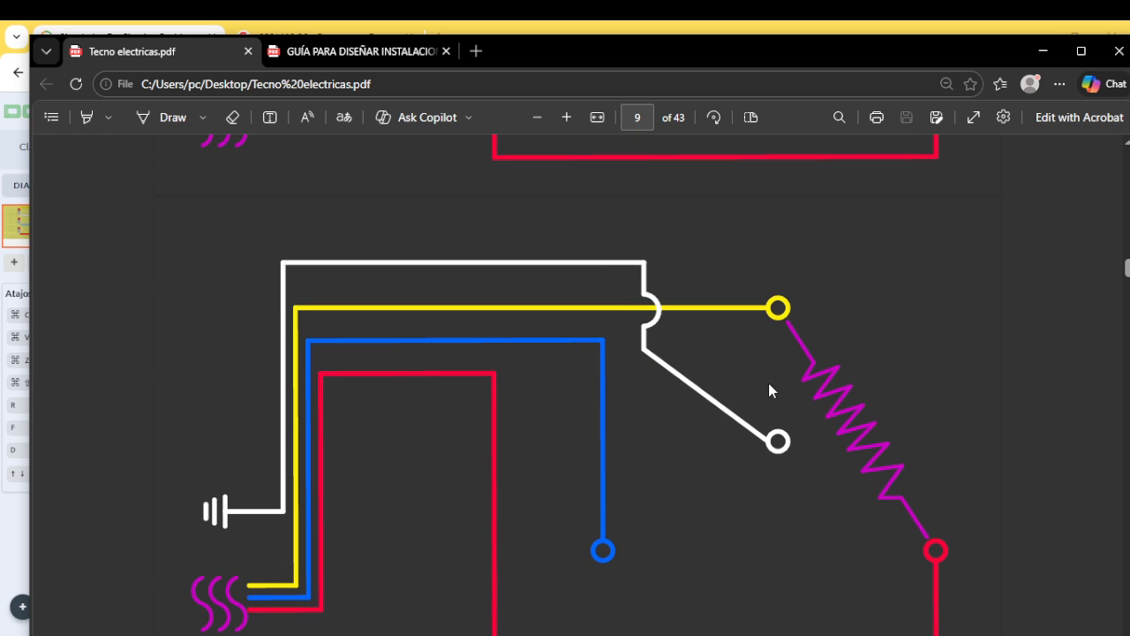
scroll(794, 425, "up", 15)
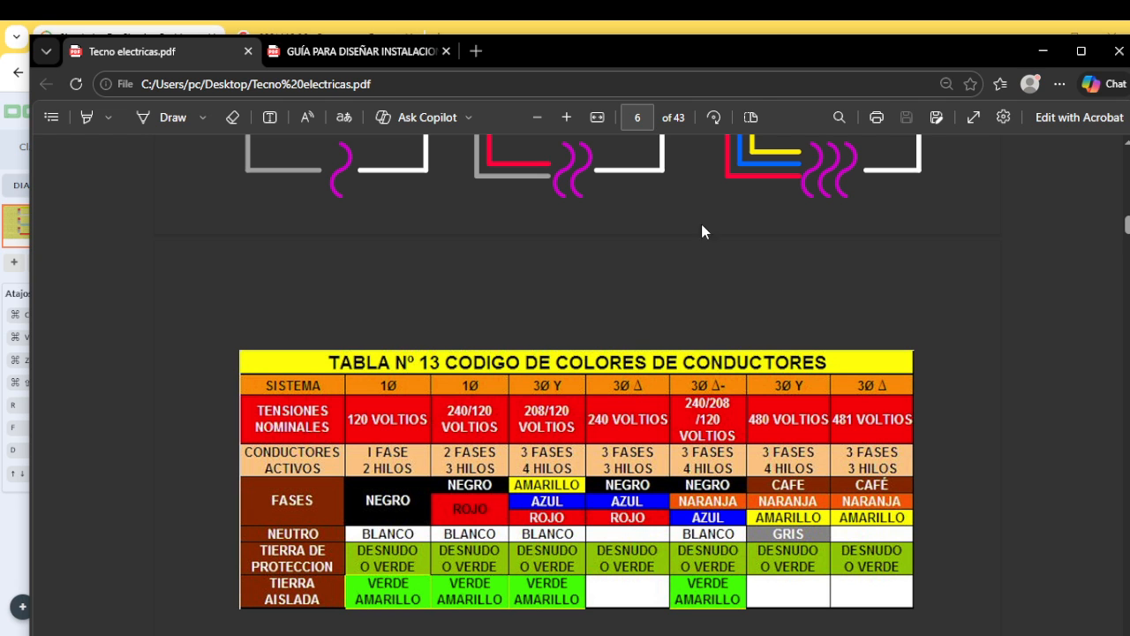
left_click_drag(777, 51, 0, 330)
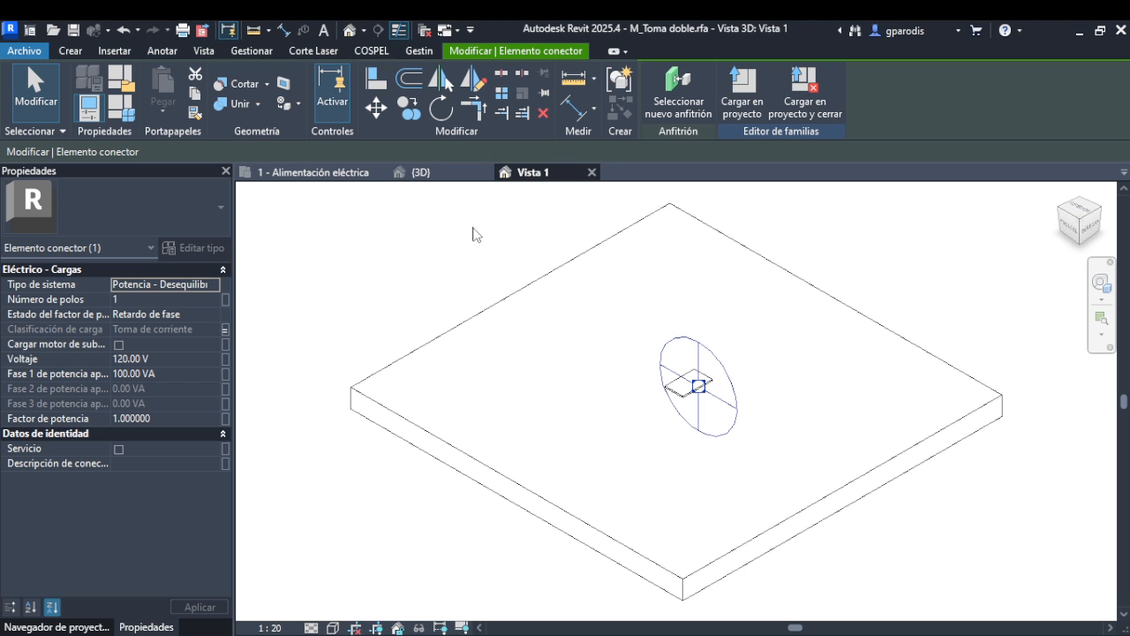
- Try to assign the 120 V double-outlet circuit to the wall-mounted 480V MLO panel in the 3D view
left_click(351, 173)
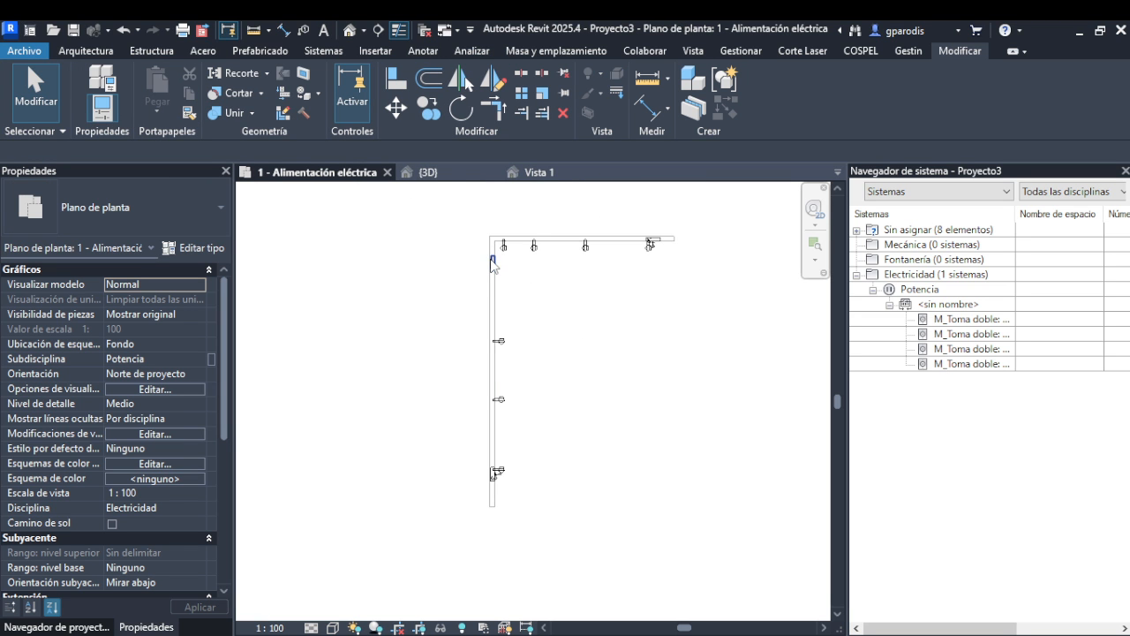
left_click(495, 263)
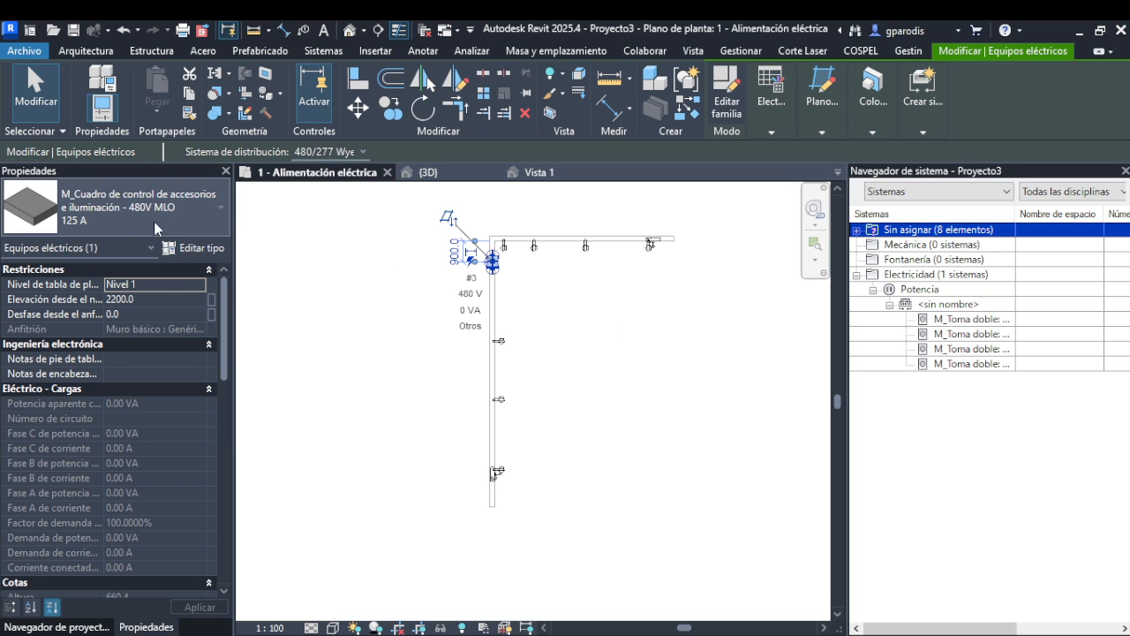
left_click(430, 173)
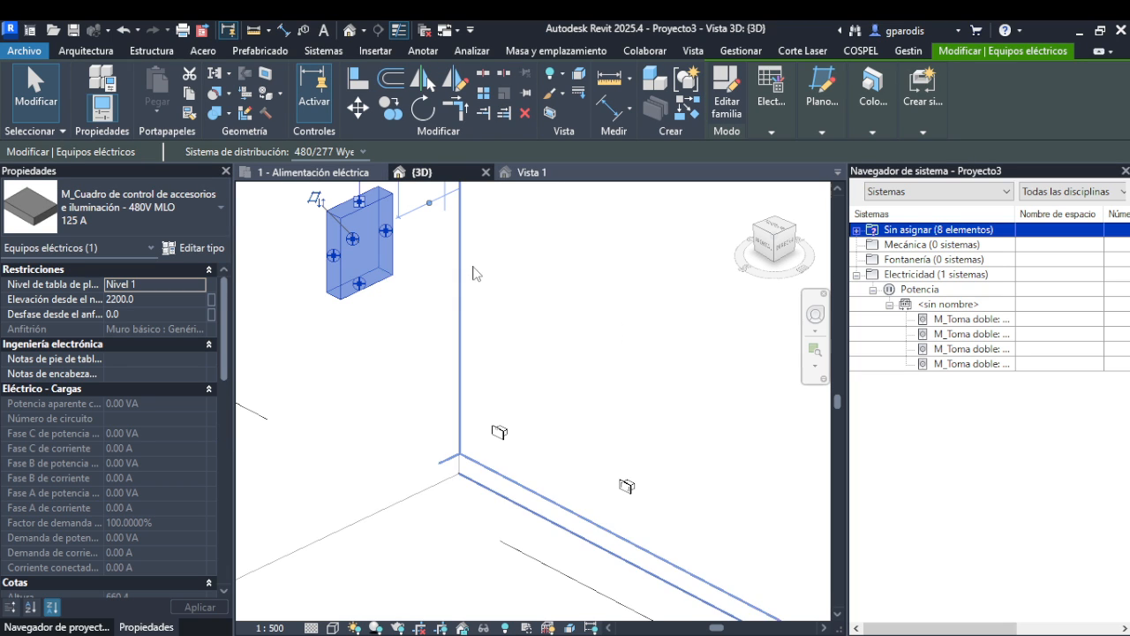
left_click(629, 484)
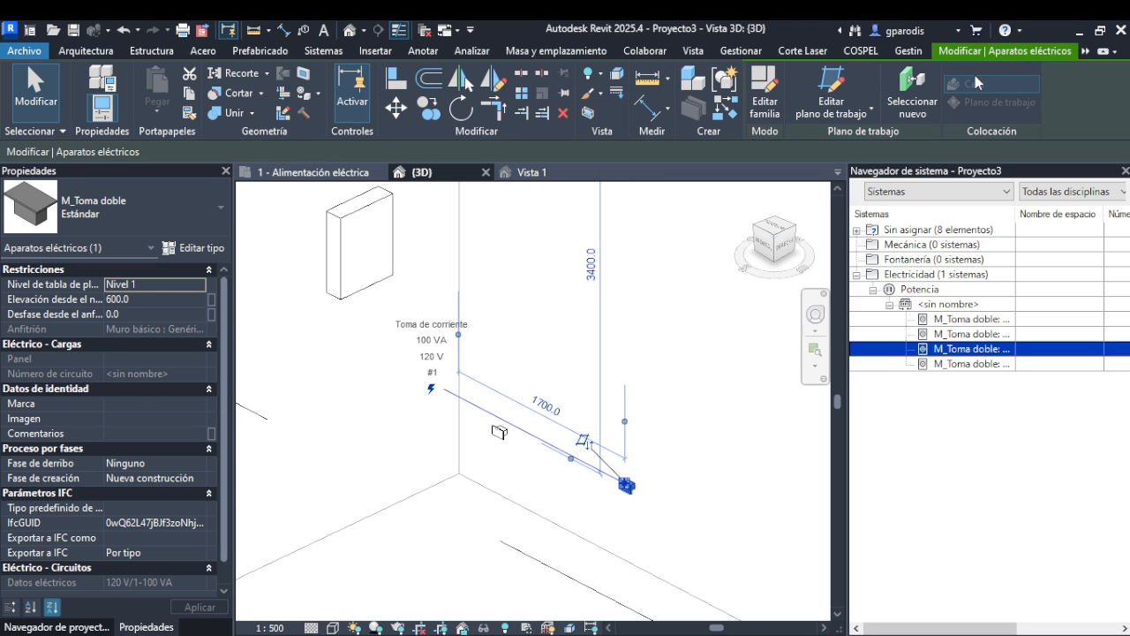
left_click(1079, 73)
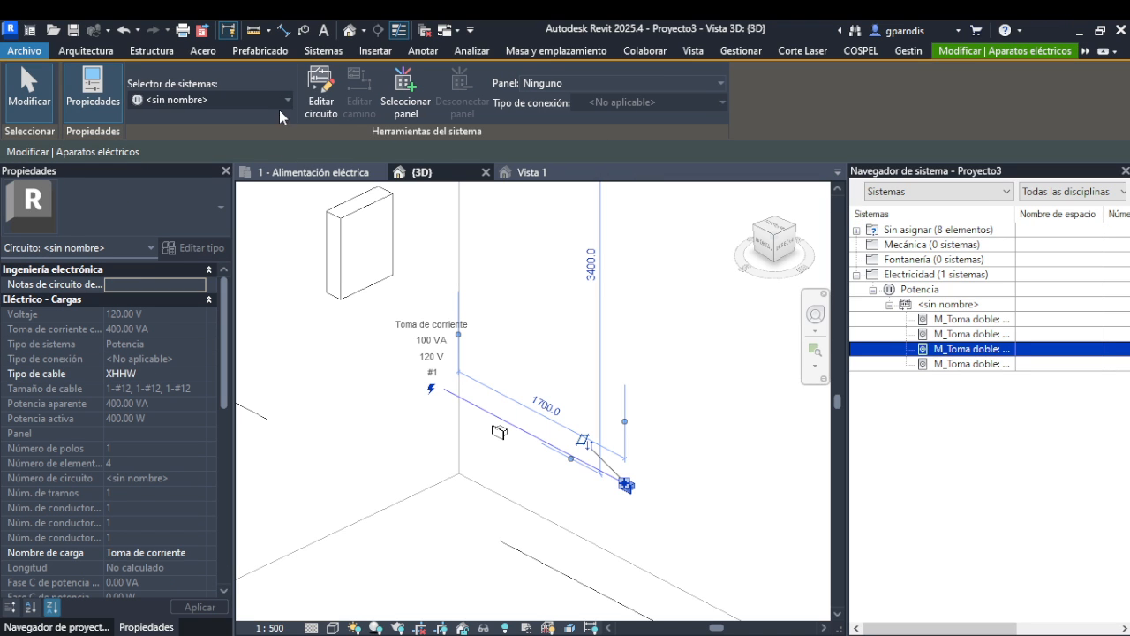
left_click(320, 94)
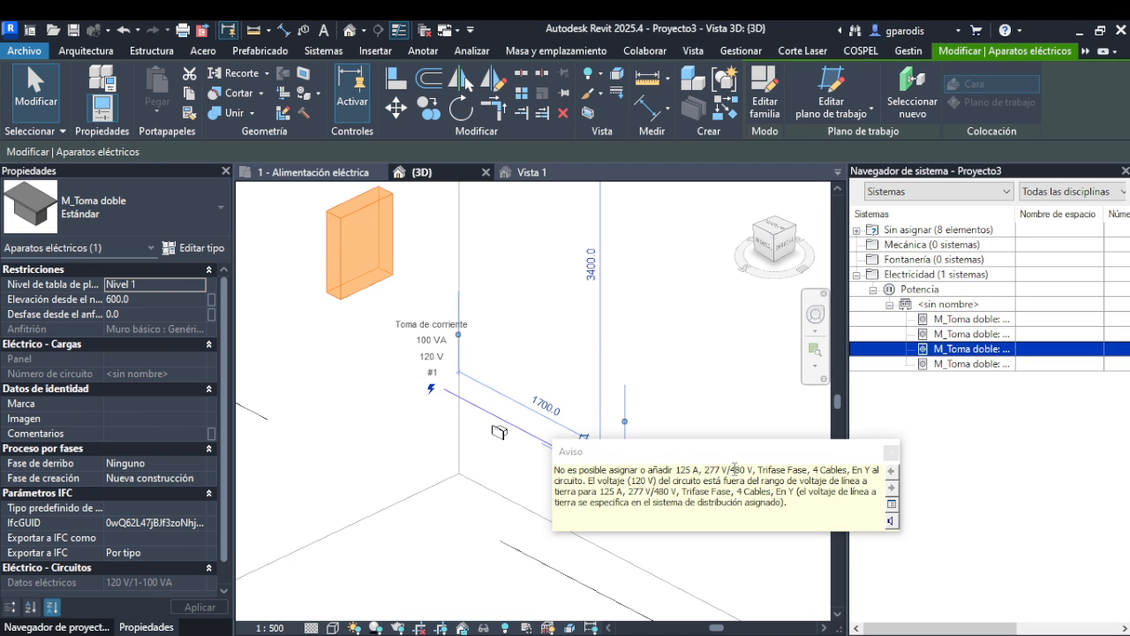
left_click_drag(731, 470, 800, 470)
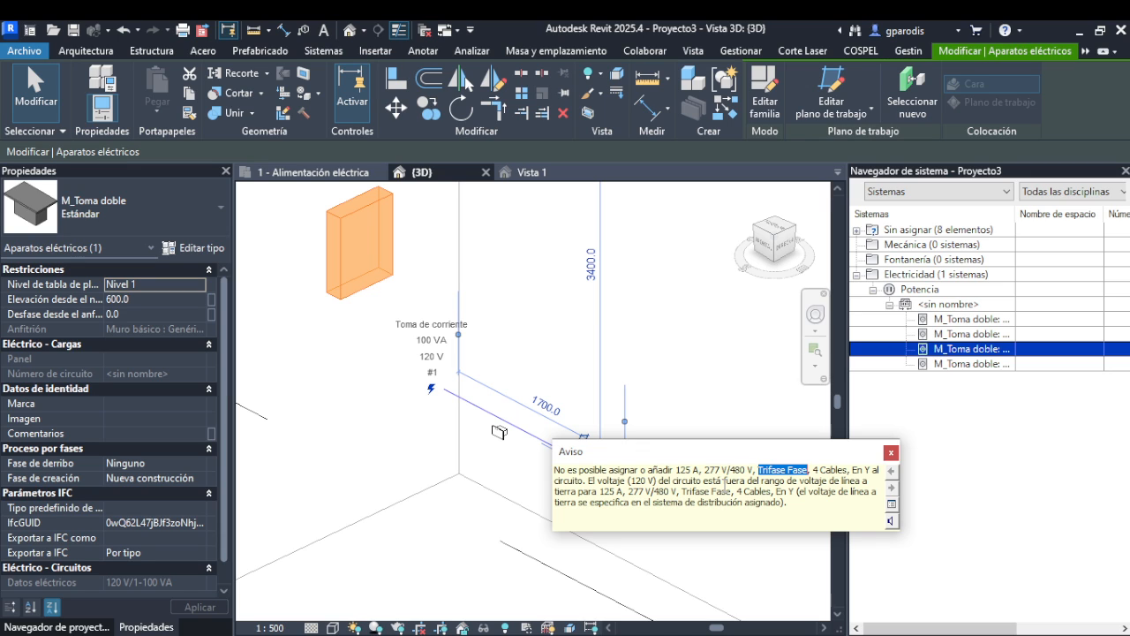
left_click(891, 452)
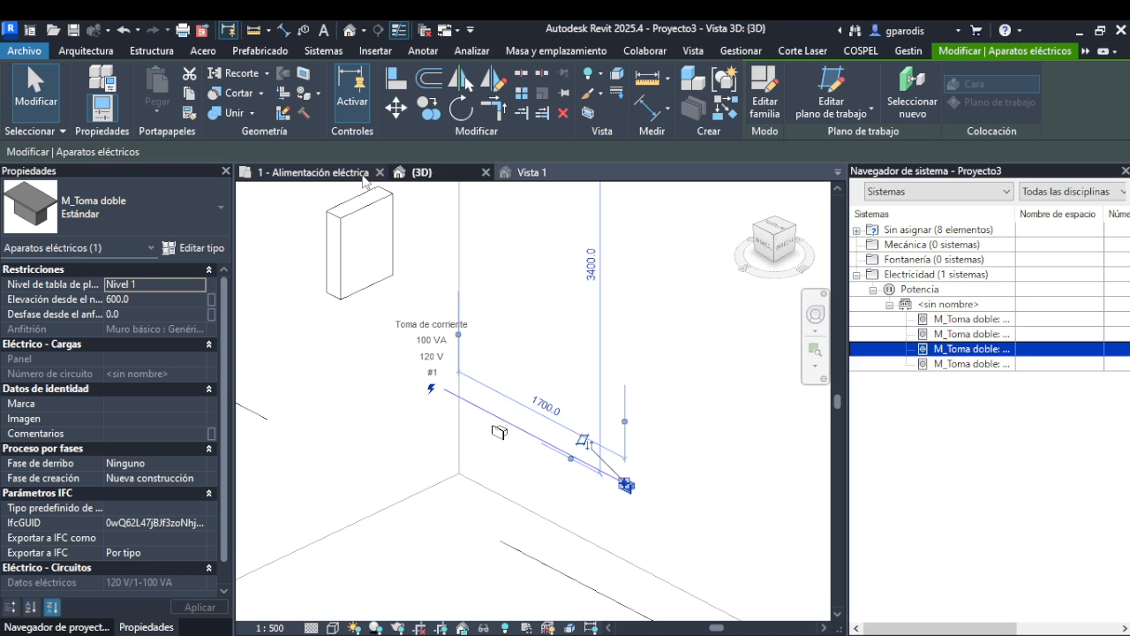
- Check the electrical connector in the M_Toma doble family and load the family into the project
left_click(358, 223)
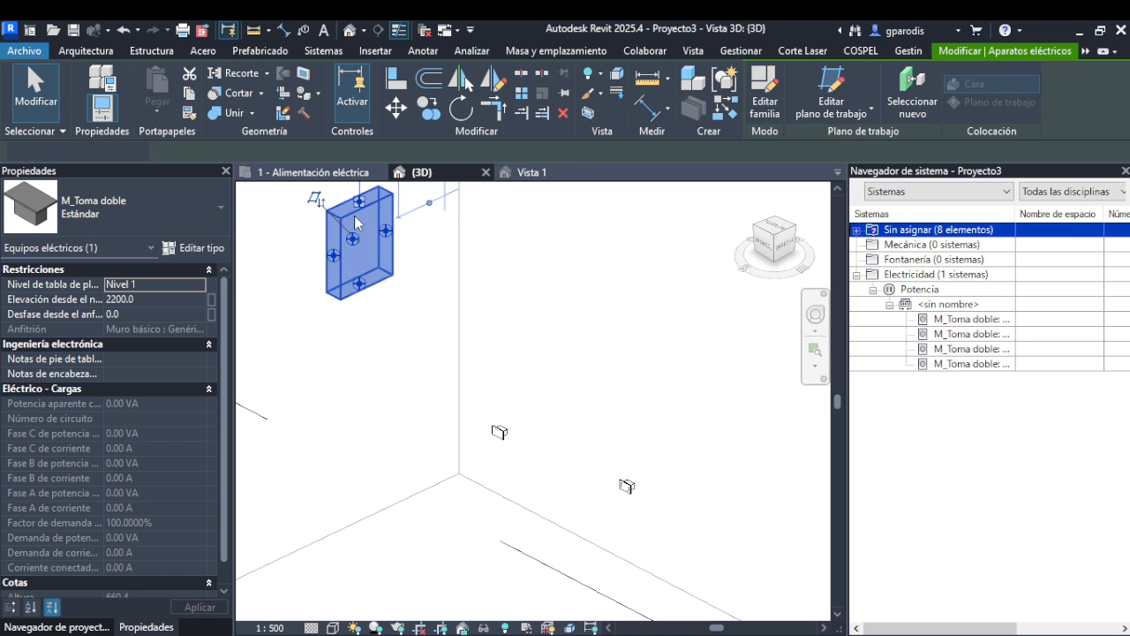
left_click(529, 172)
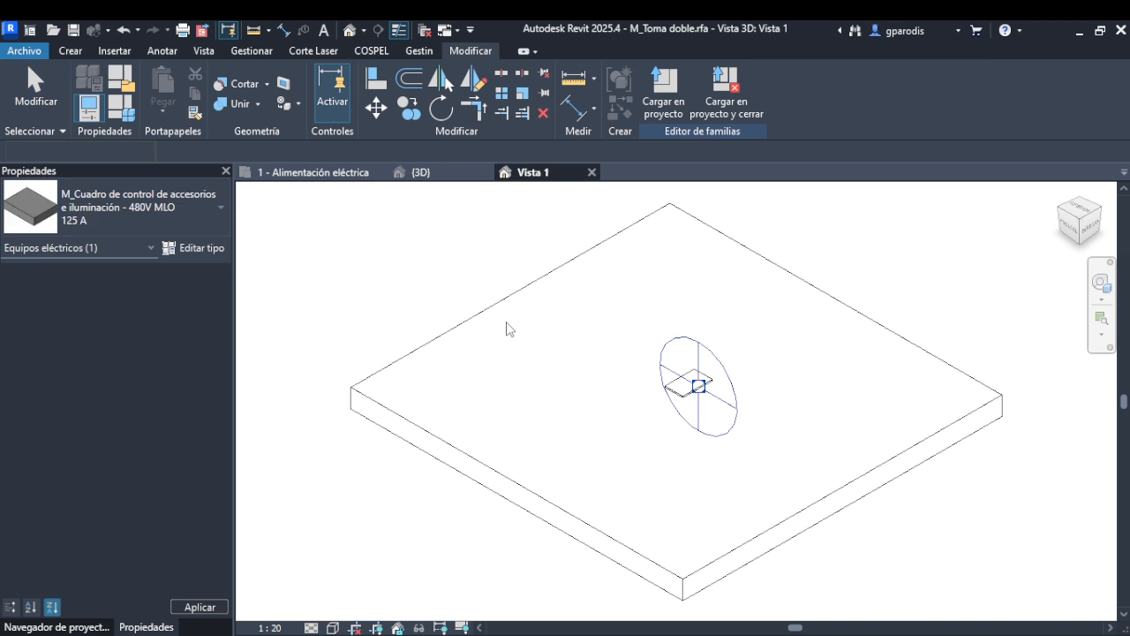
scroll(715, 375, "up", 5)
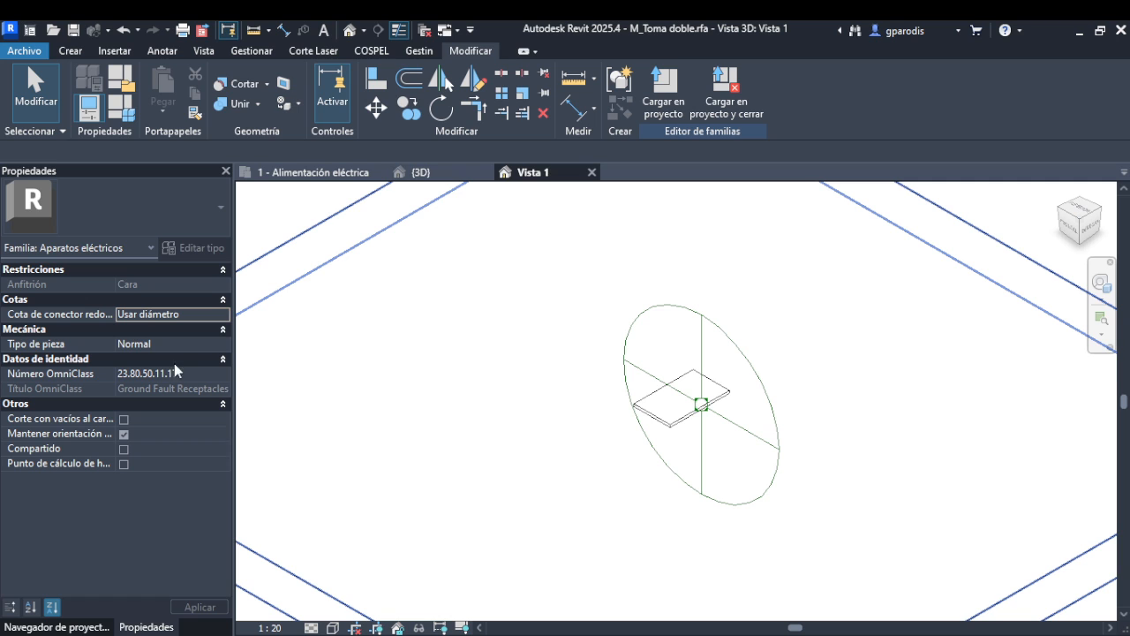
left_click(754, 356)
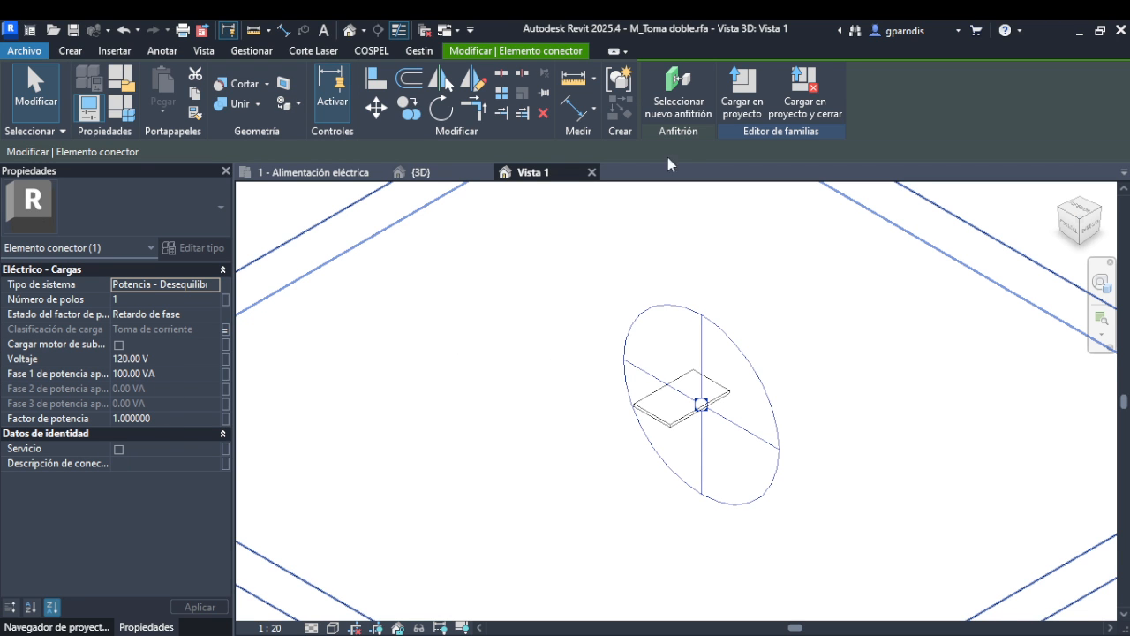
left_click(753, 105)
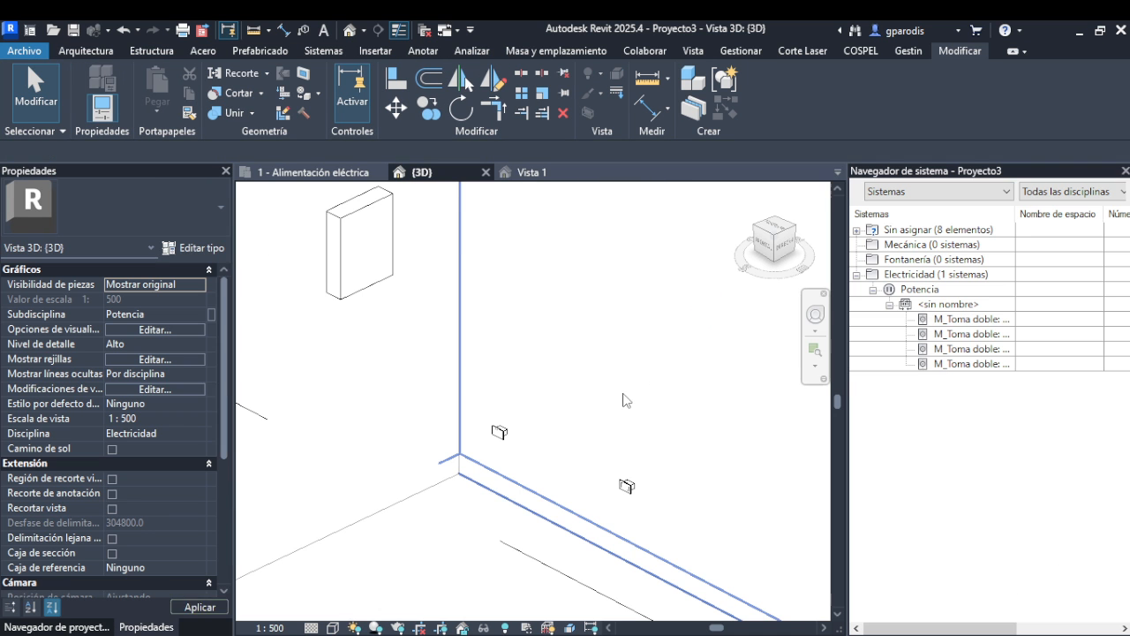
- Close the M_Toma doble family without saving its changes
left_click(543, 172)
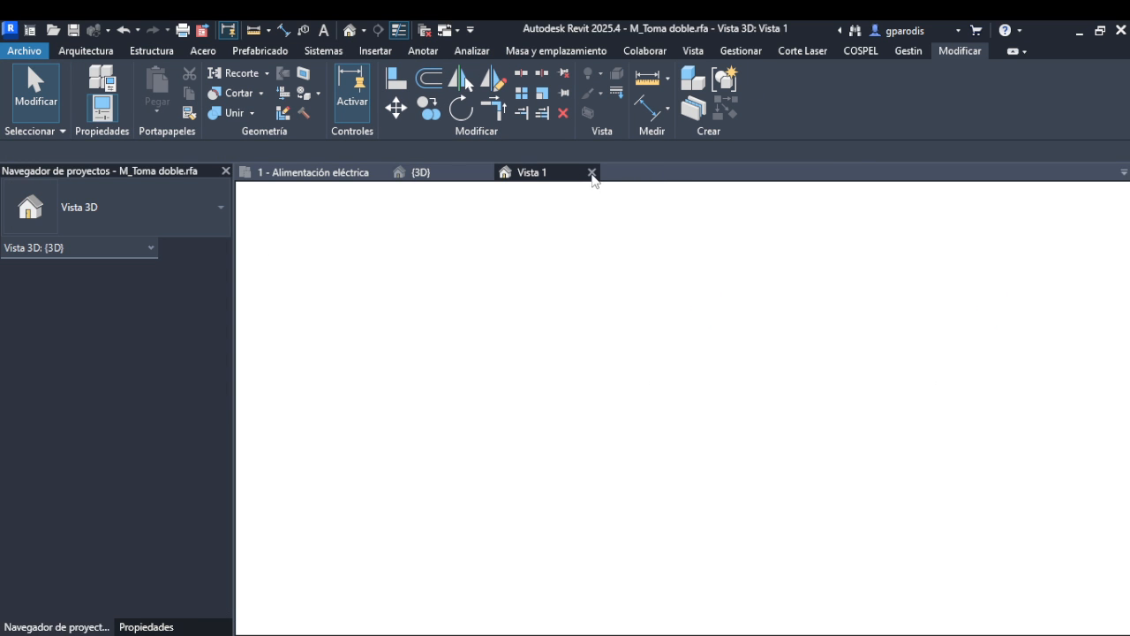
left_click(591, 173)
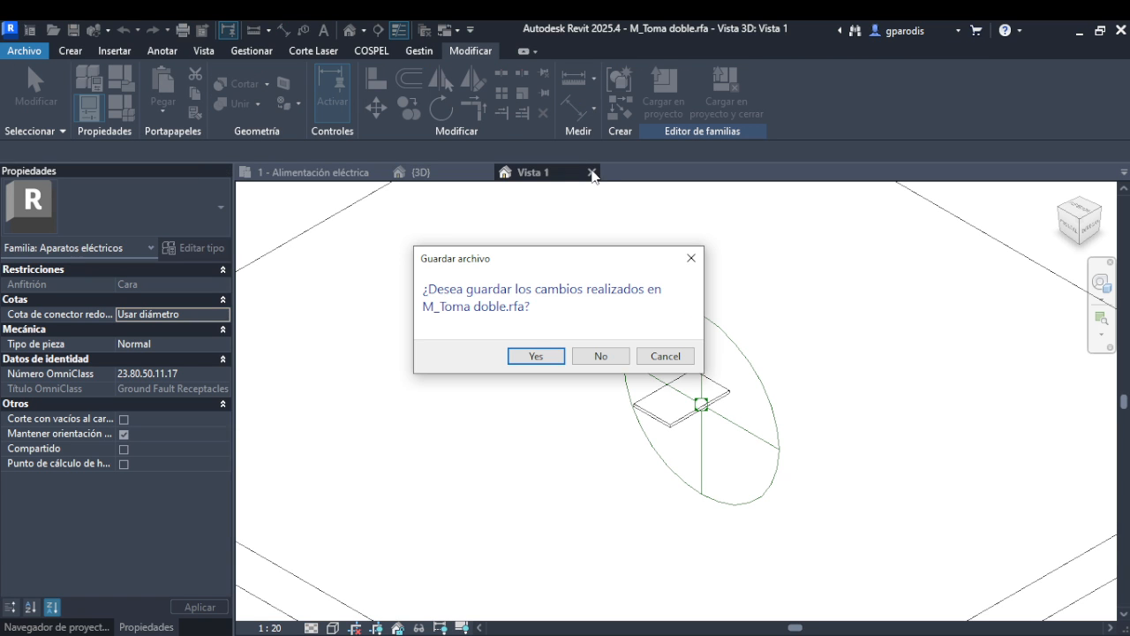
left_click(606, 364)
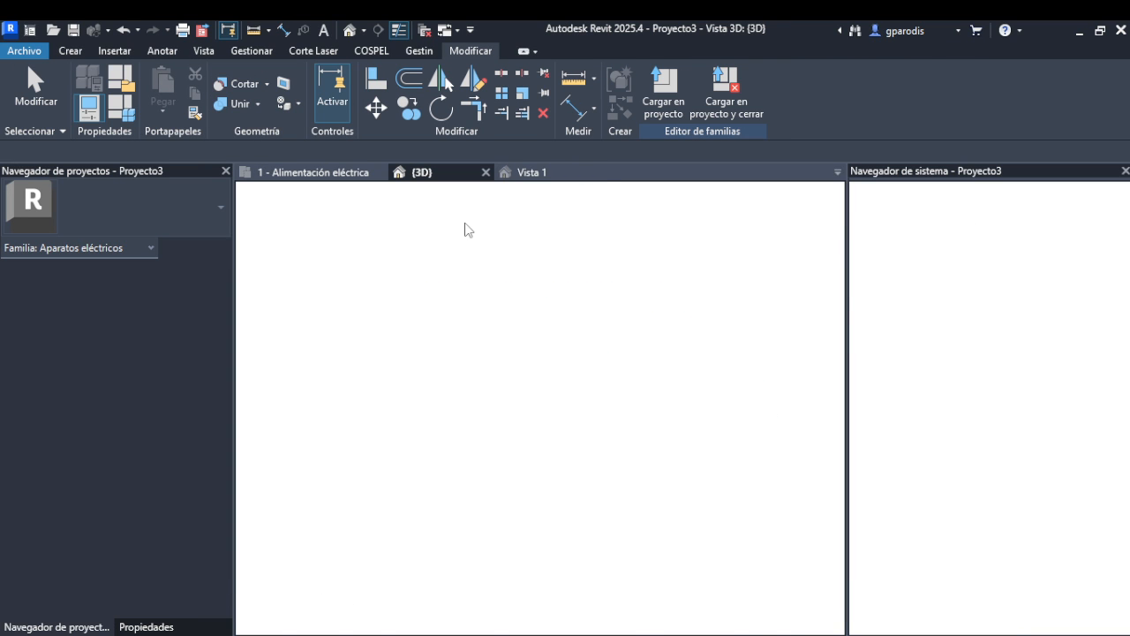
- Open the 480V MLO panel family for editing and delete its five surface connectors, keeping the electrical connector
left_click(371, 238)
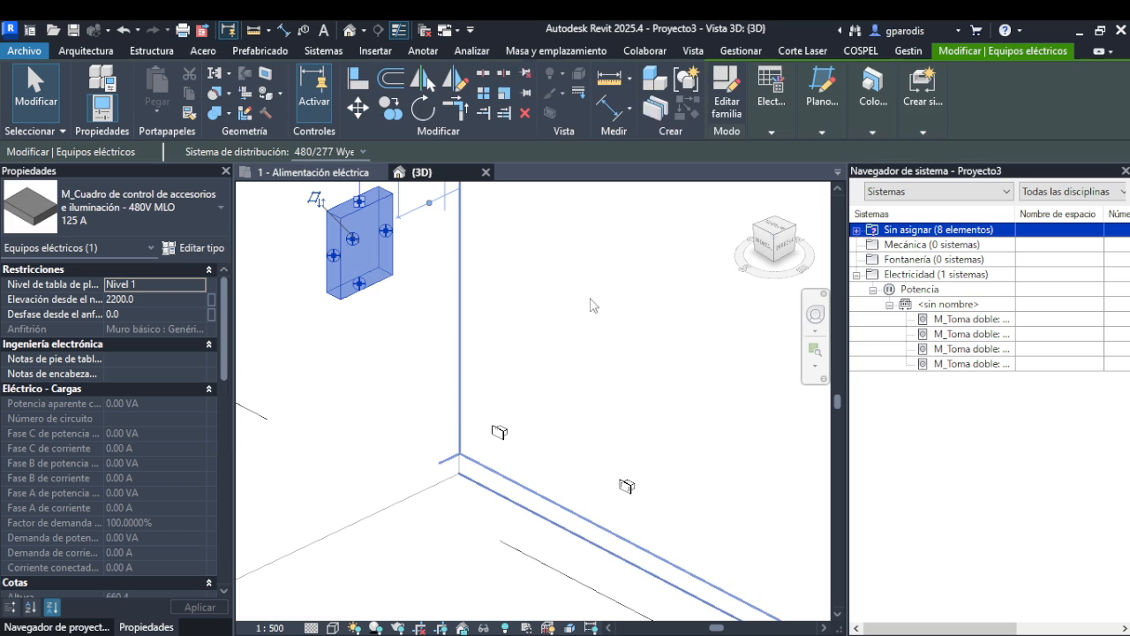
left_click(731, 102)
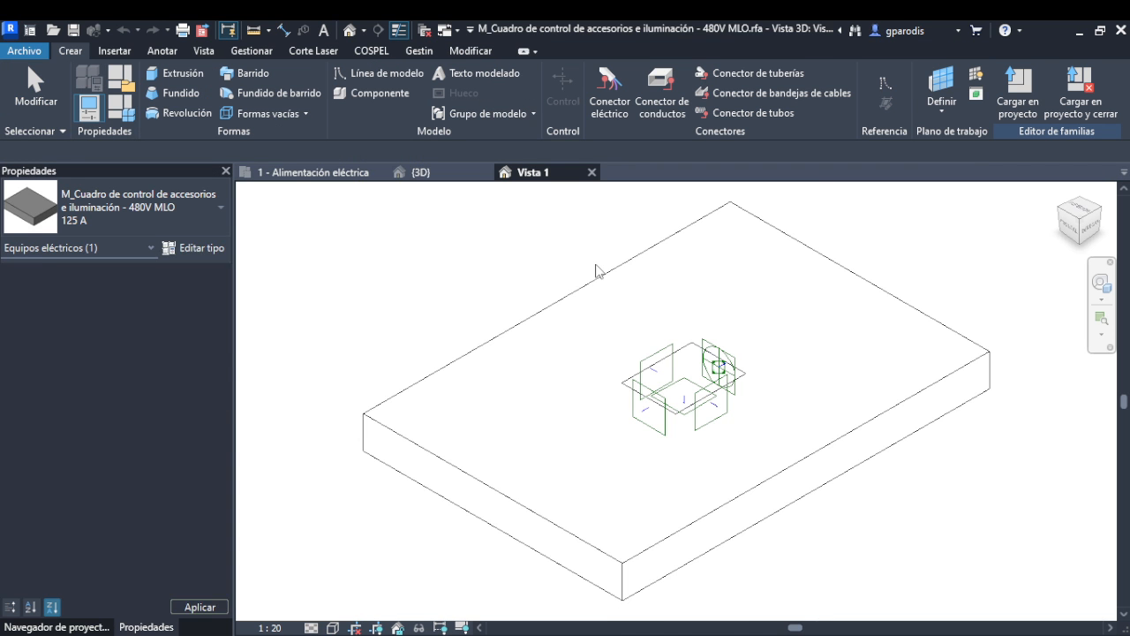
scroll(711, 388, "up", 3)
left_click(706, 402)
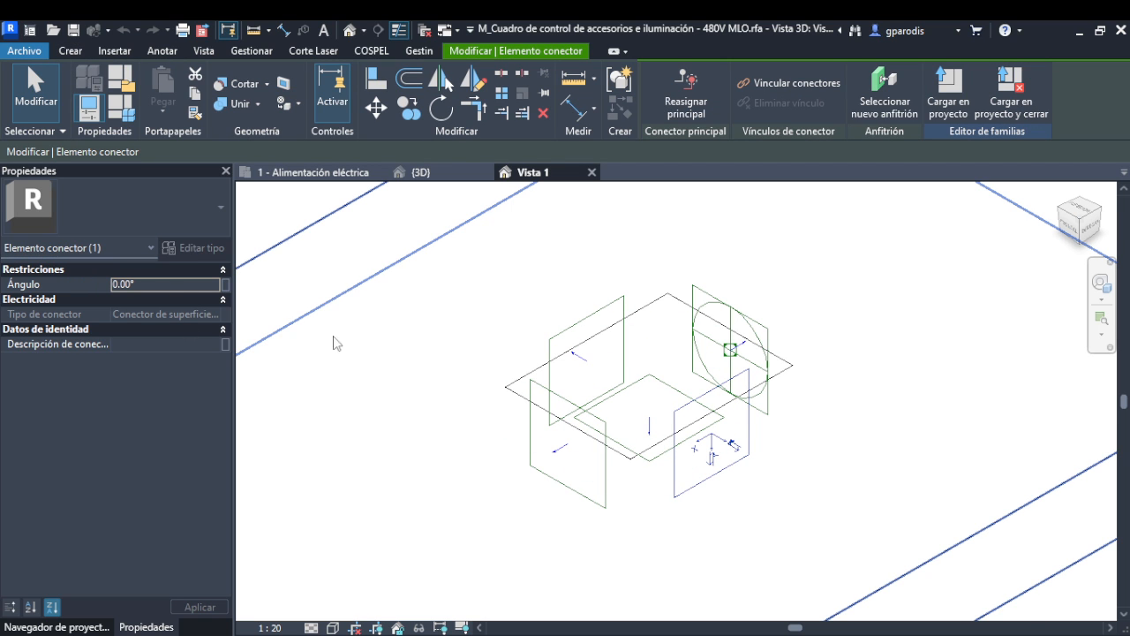
key("Delete")
left_click(599, 322)
key("Delete")
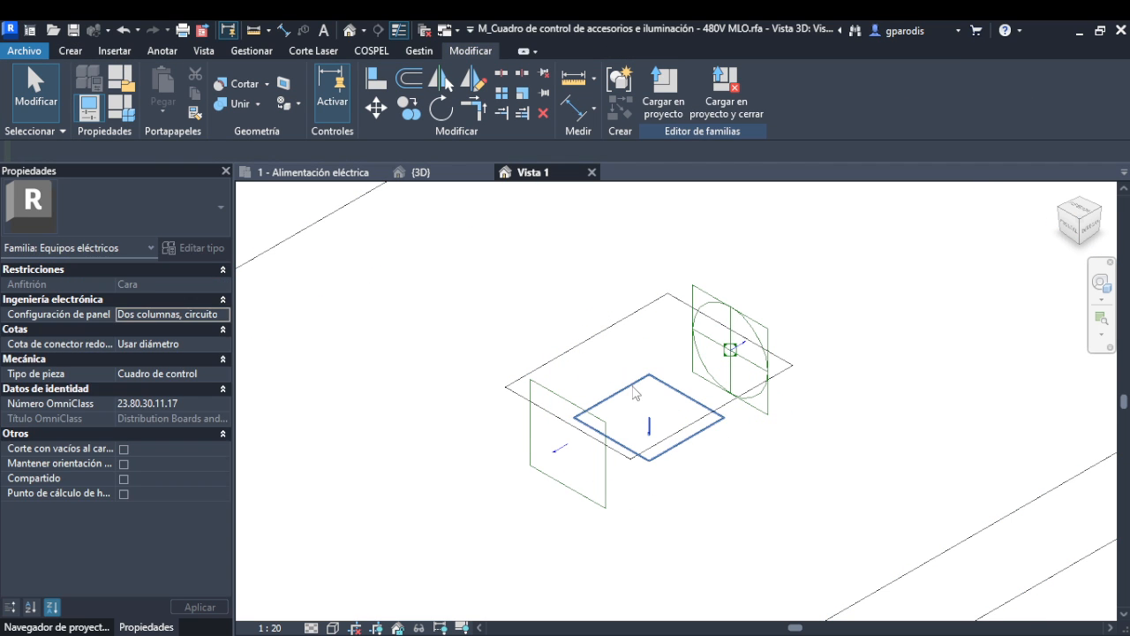
left_click(631, 387)
key("Delete")
left_click(581, 408)
key("Delete")
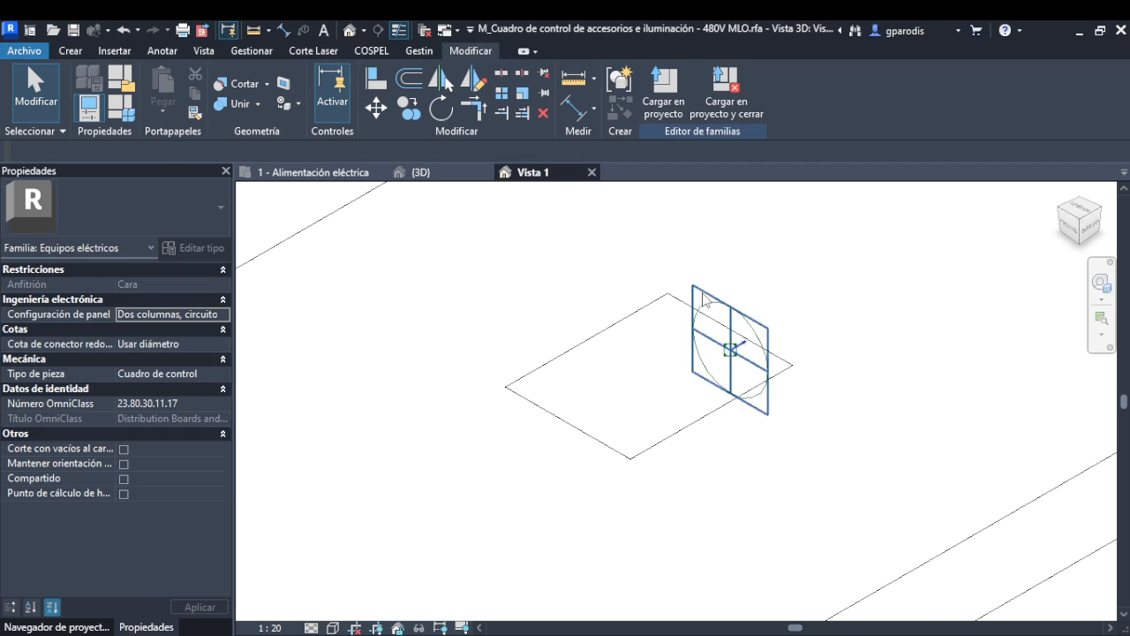
left_click(704, 299)
key("Delete")
- Show the panel family in wireframe and check the electrical connector's voltage and number of poles
left_click(729, 349)
scroll(779, 321, "up", 2)
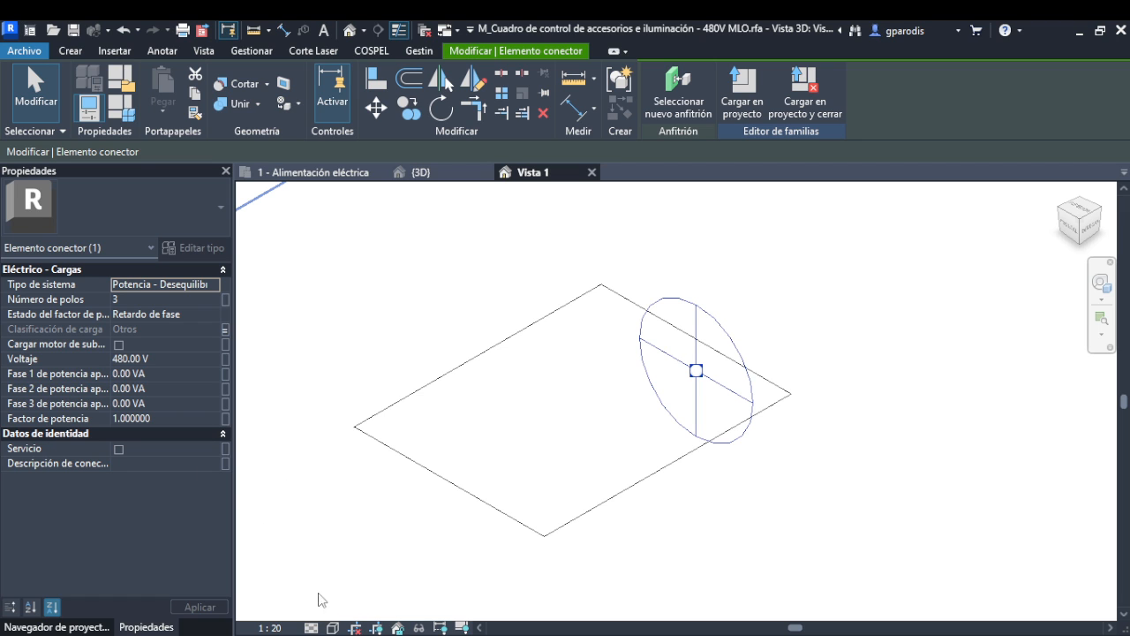
left_click(333, 628)
left_click(367, 527)
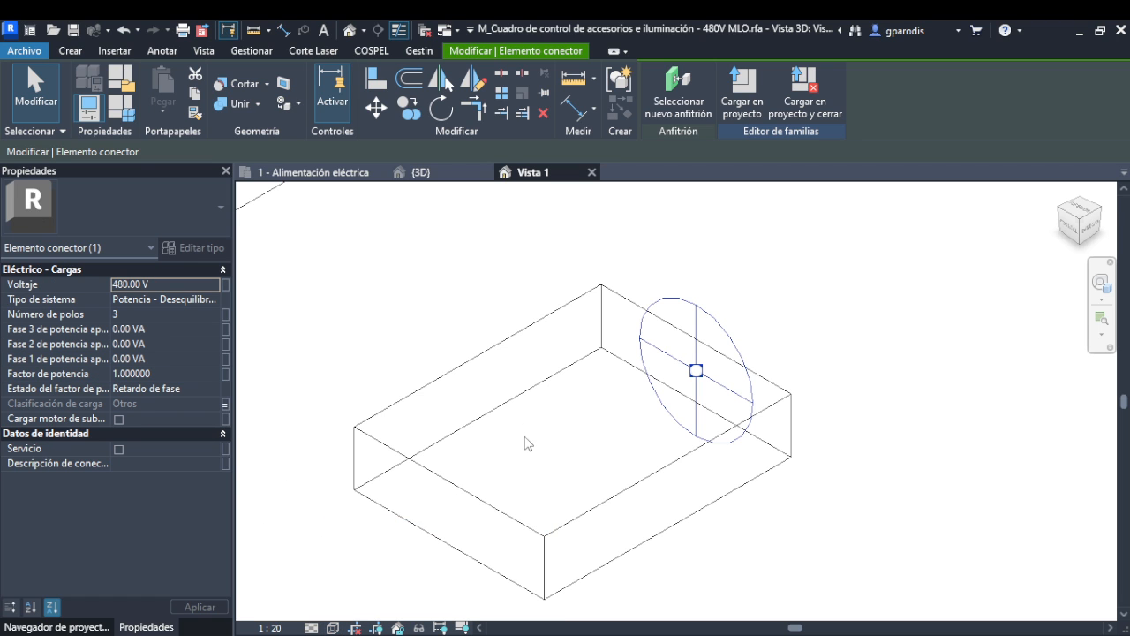
left_click(162, 284)
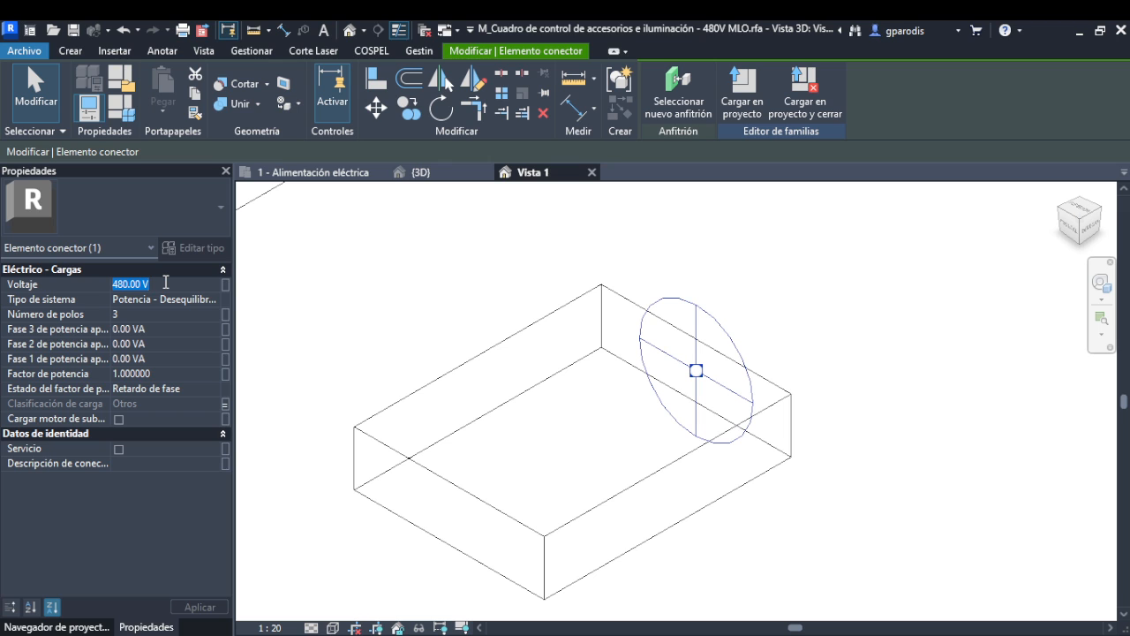
left_click(344, 318)
left_click(712, 327)
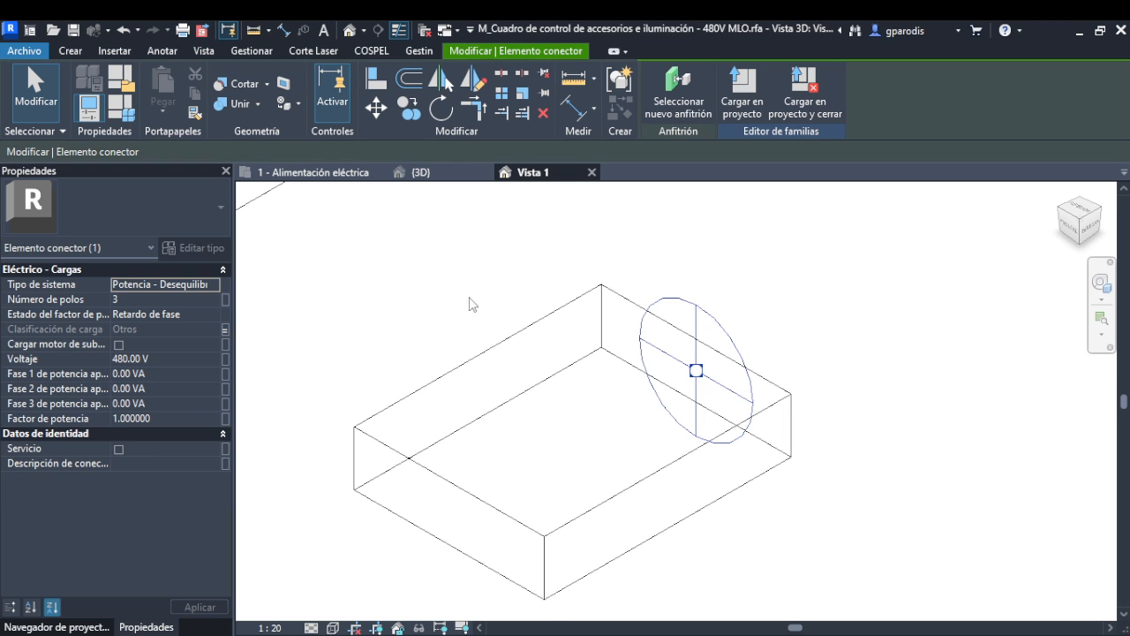
left_click(165, 301)
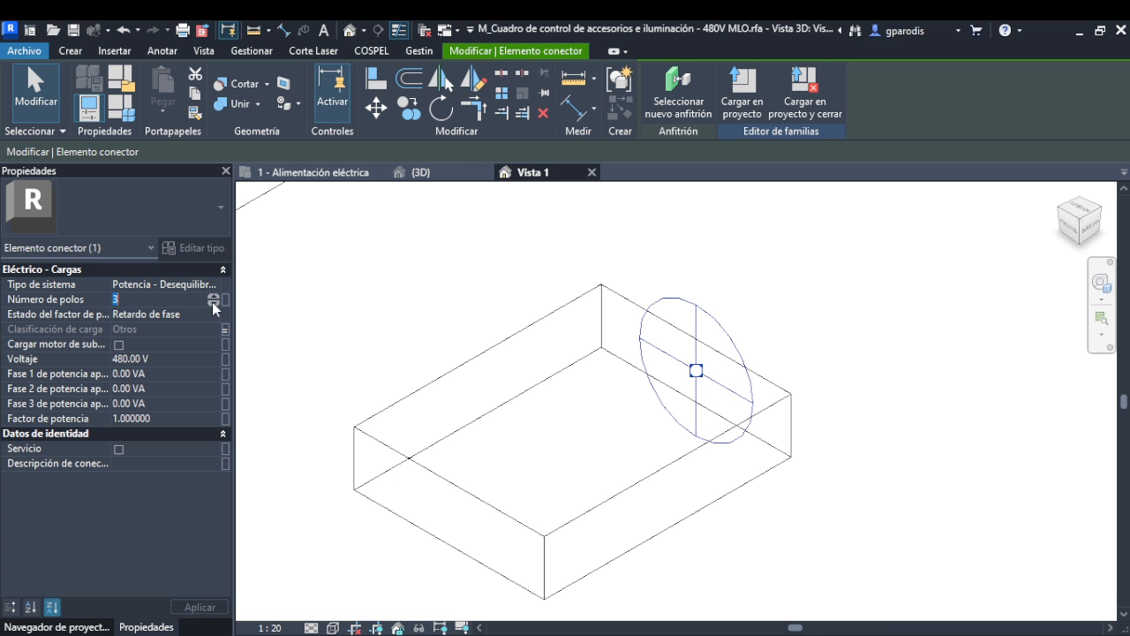
- In Tecno electricas.pdf, check Table 13's nominal voltages on page 6 and the load between the yellow and red phases on page 9
left_click_drag(2, 506, 995, 159)
scroll(812, 402, "down", 2)
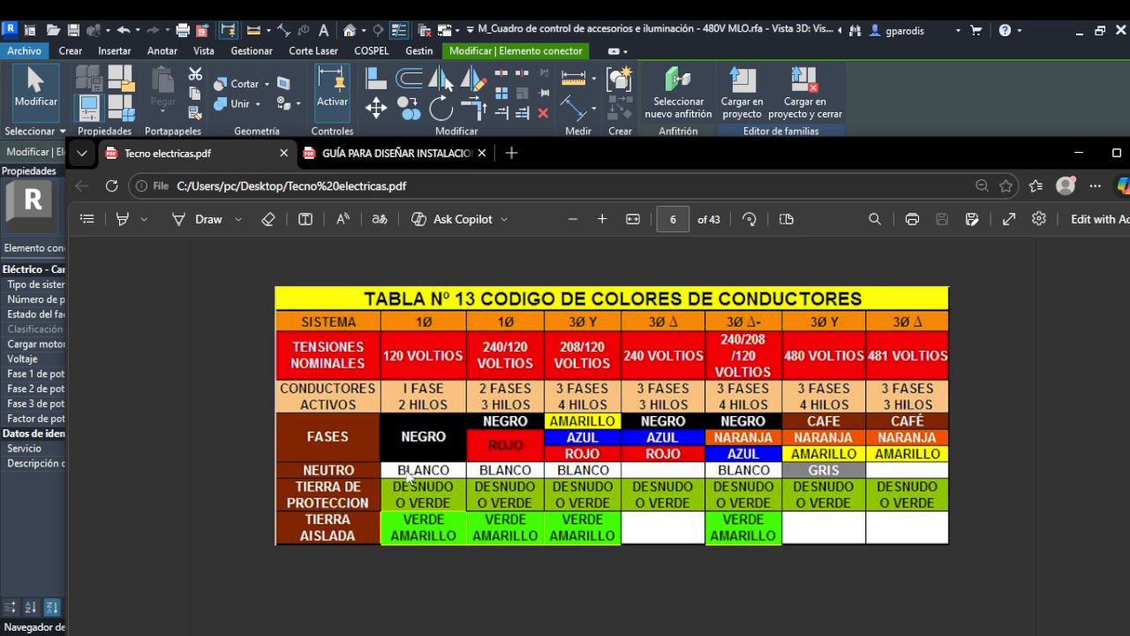
scroll(573, 478, "down", 15)
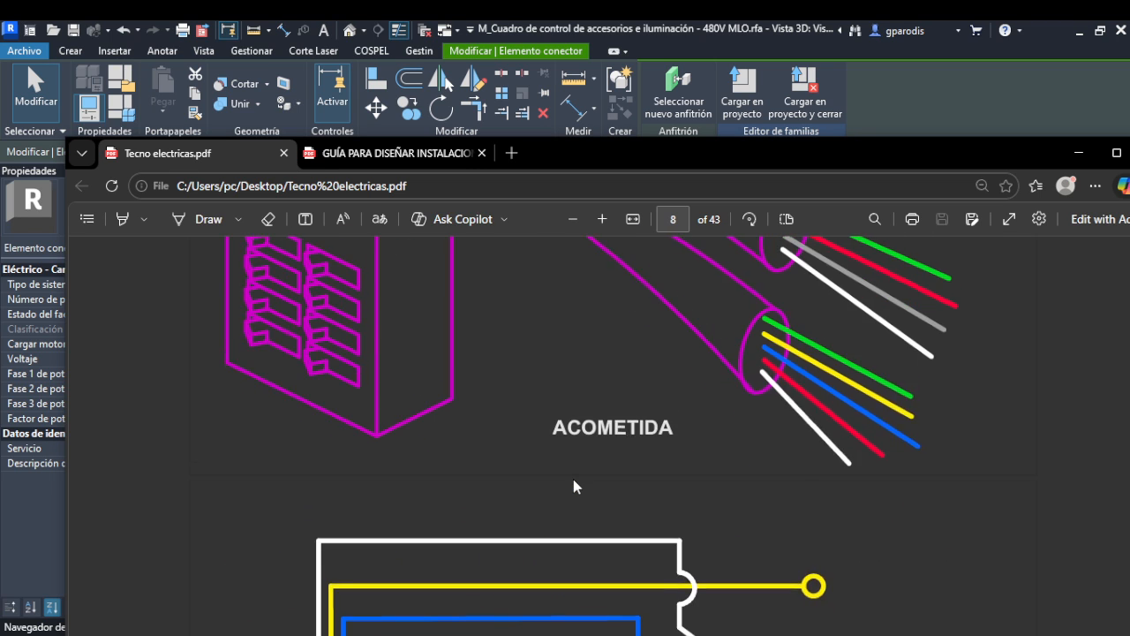
scroll(574, 478, "down", 4)
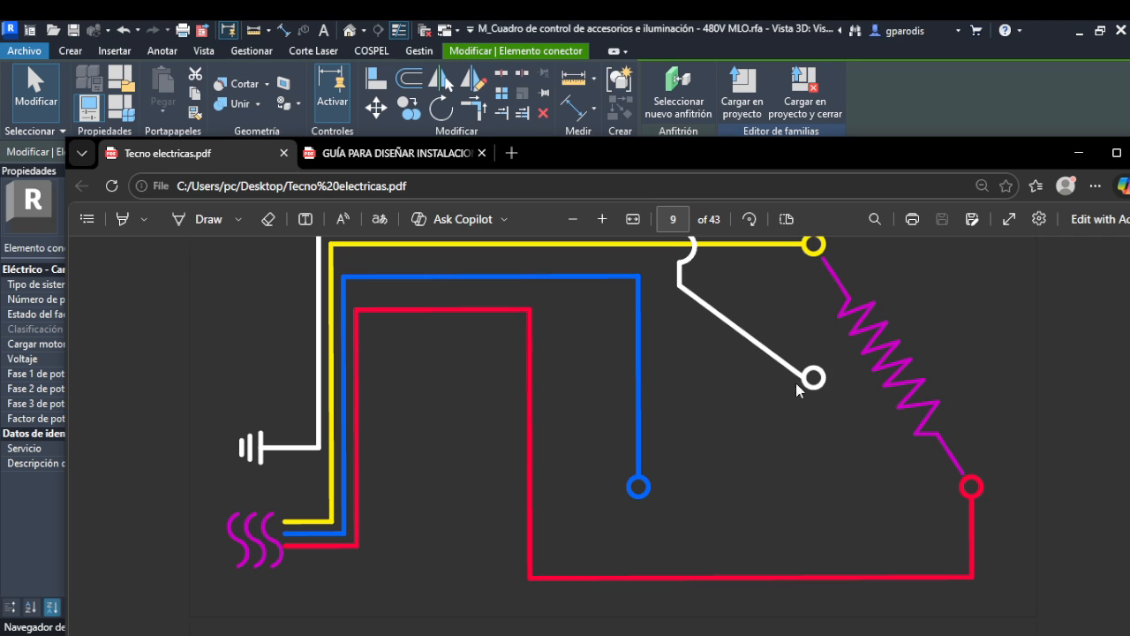
scroll(610, 400, "up", 1)
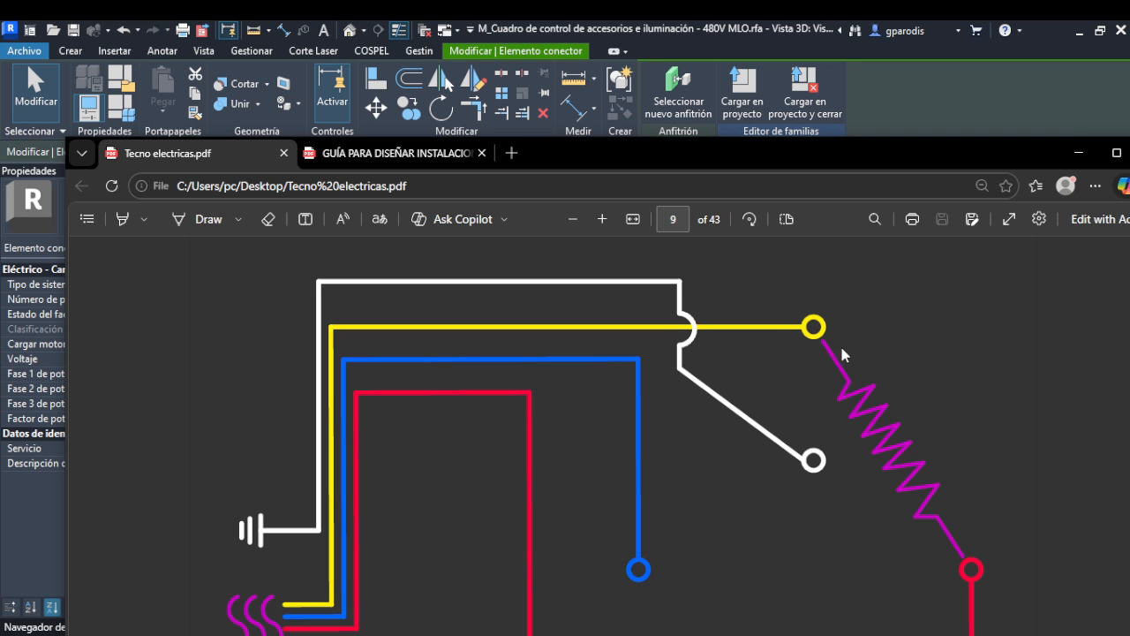
left_click_drag(854, 152, 0, 635)
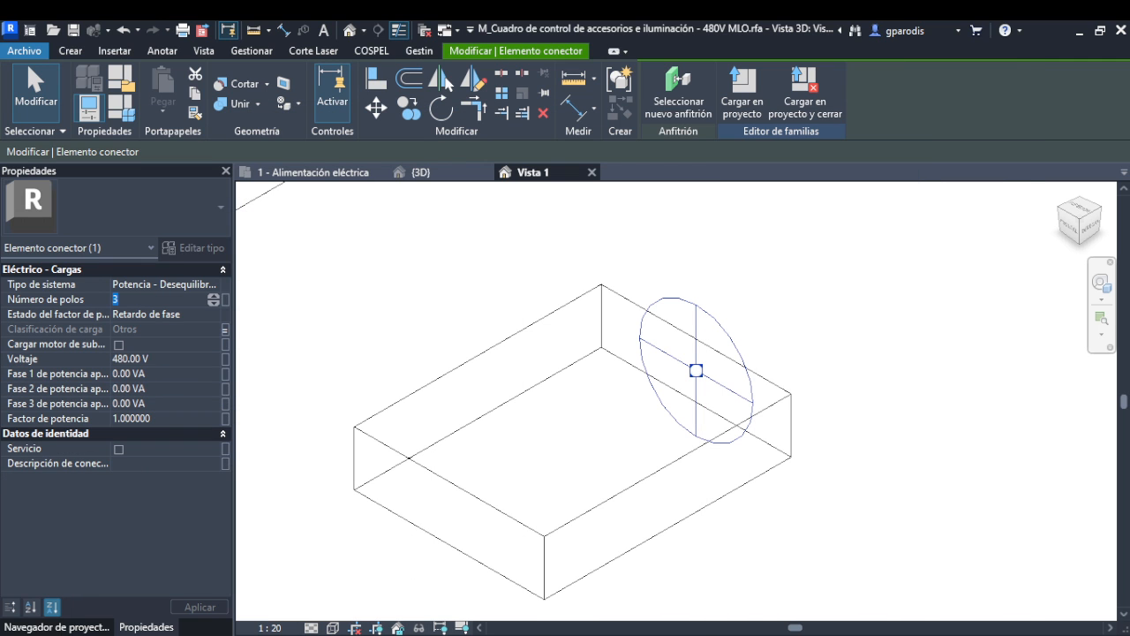
- Set the panel connector's voltage to 240 V, keep 3 poles, and load the panel family into the project
left_click(176, 356)
type("240")
key("Return")
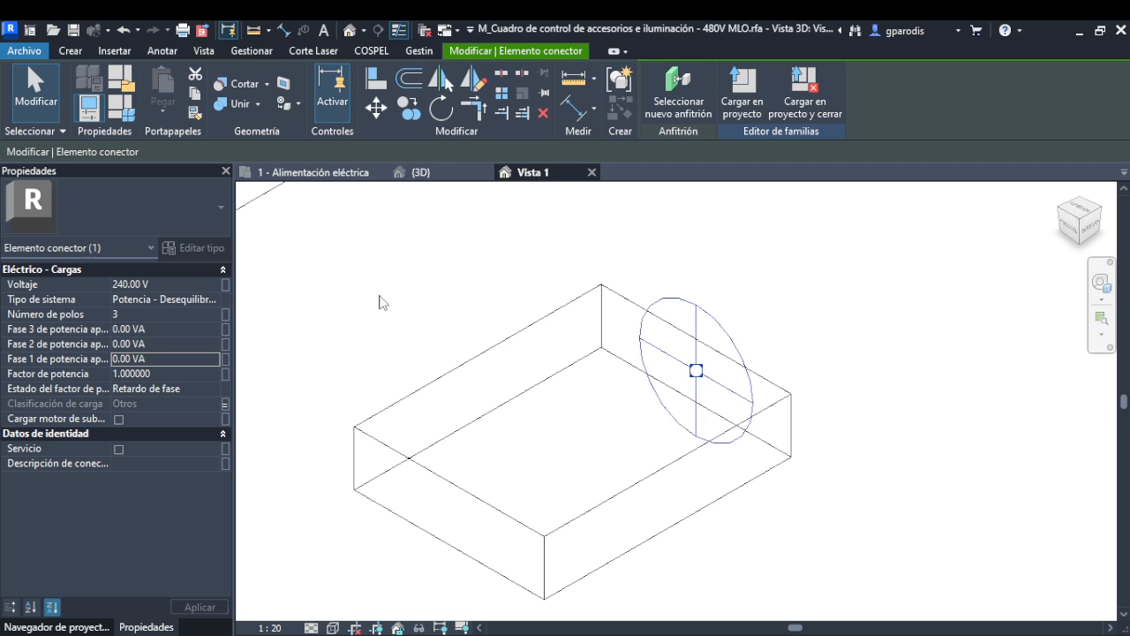
left_click(146, 315)
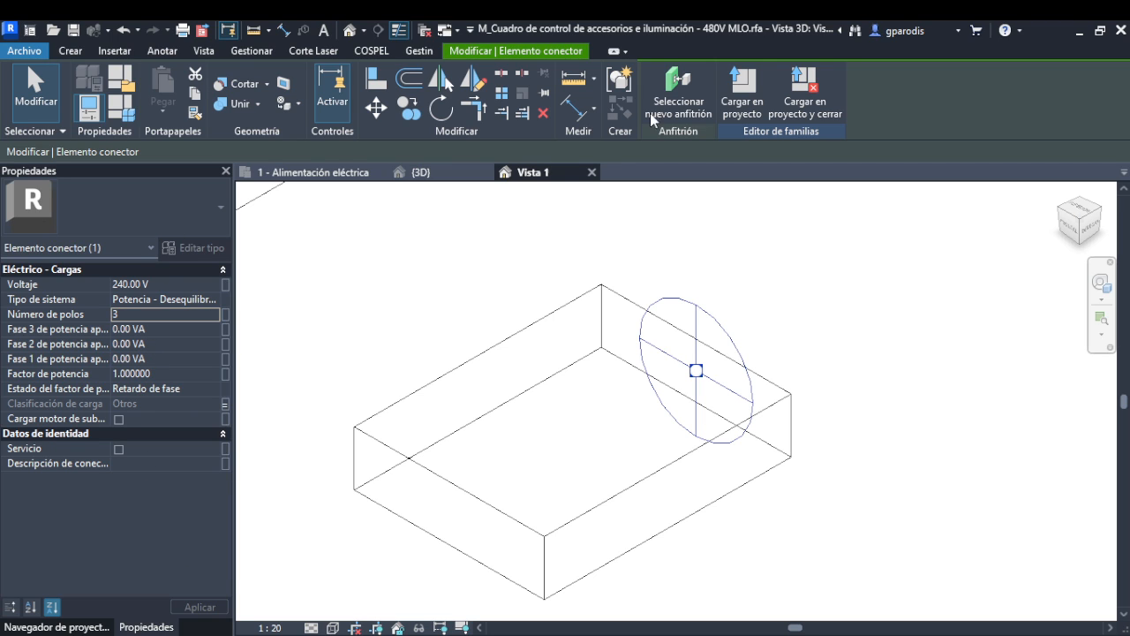
left_click(726, 97)
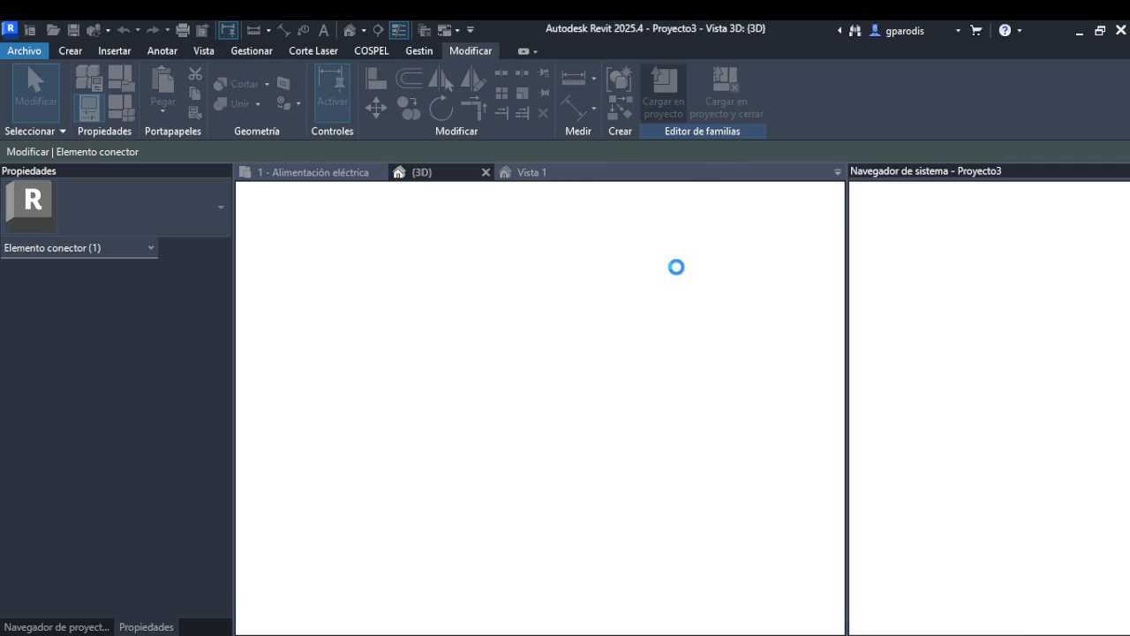
left_click(618, 320)
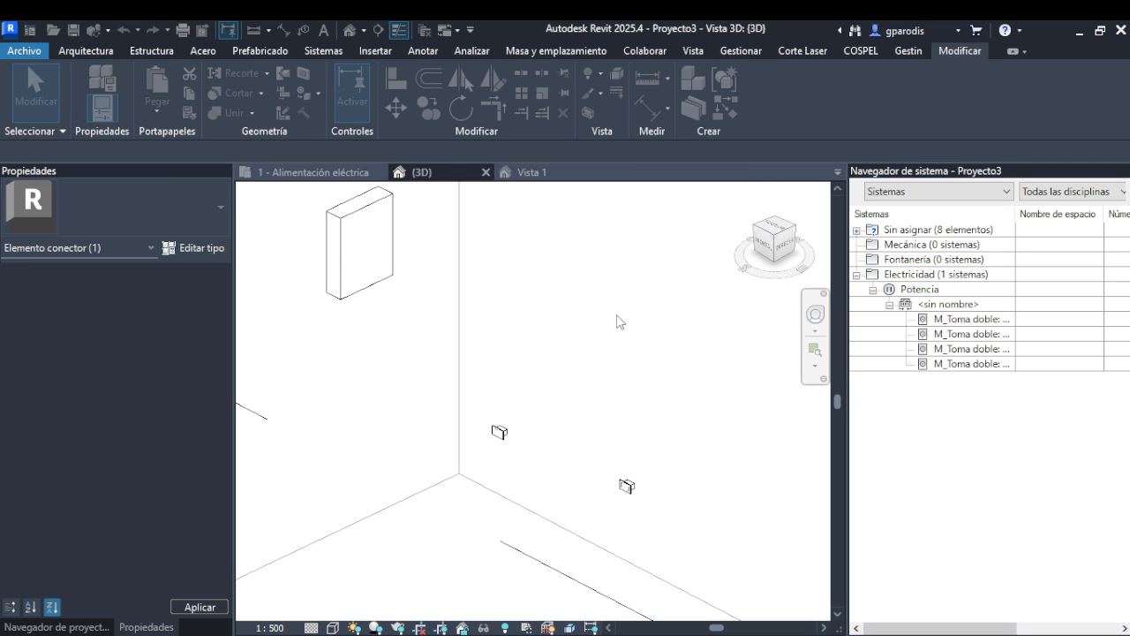
- Try to assign the 125 A panel to the circuit of the double outlet near the wall corner
left_click(499, 431)
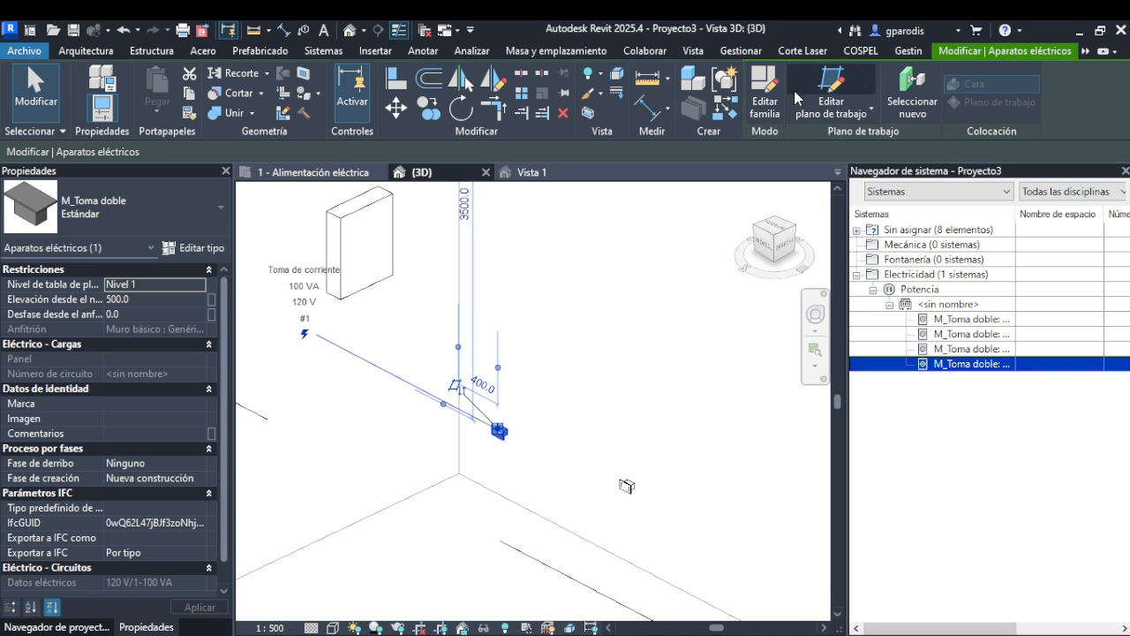
left_click(1055, 72)
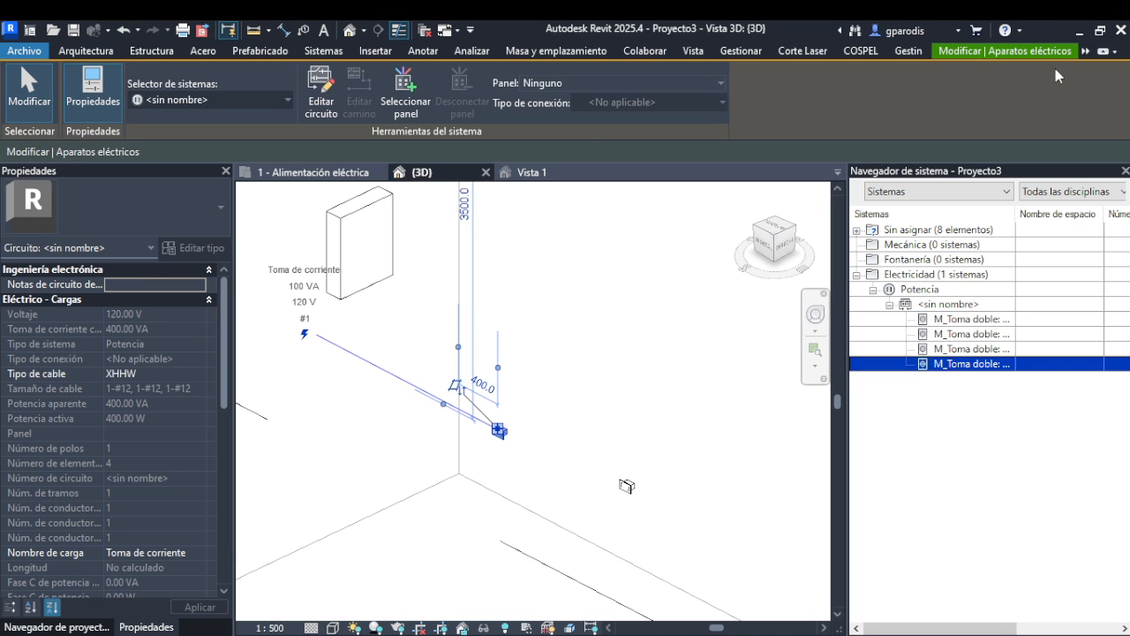
left_click(406, 113)
left_click(721, 195)
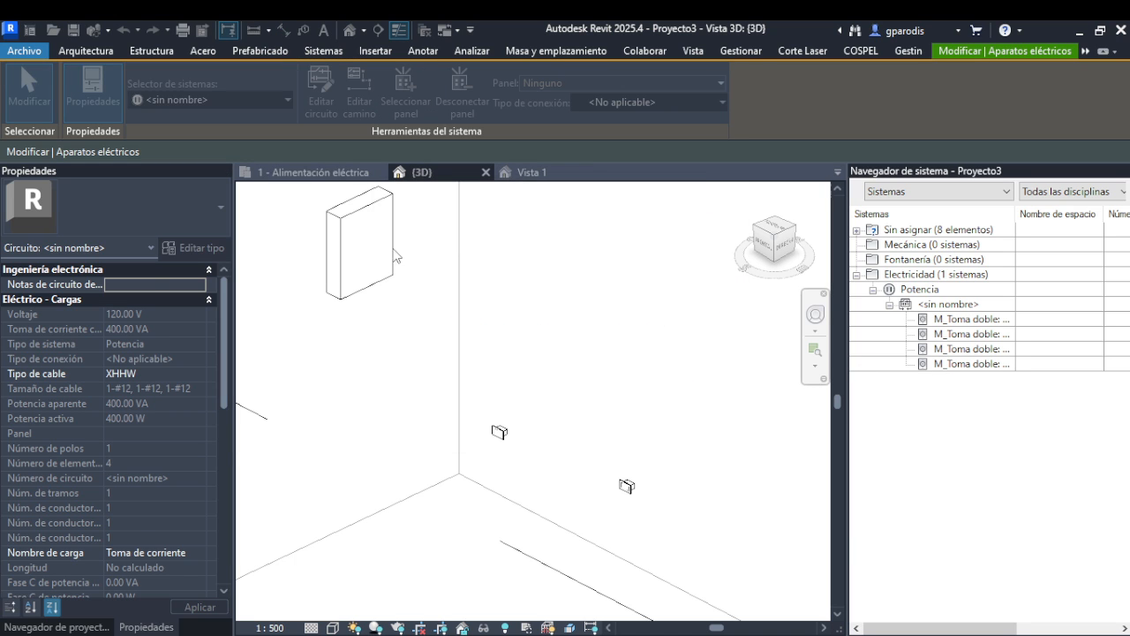
left_click(386, 231)
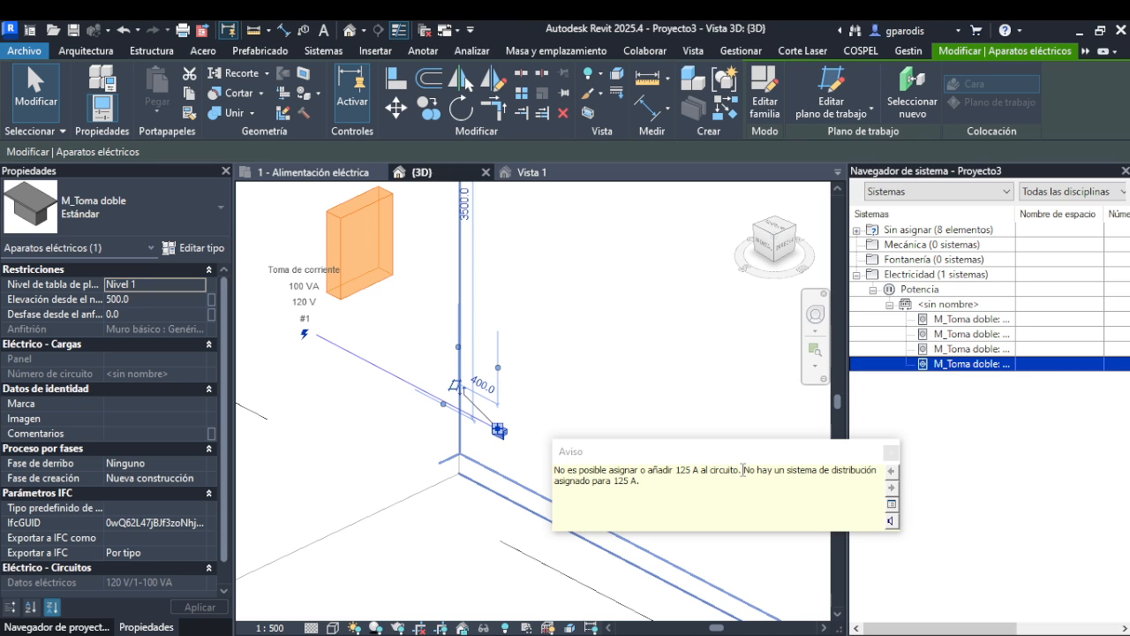
left_click_drag(742, 469, 880, 483)
left_click(891, 452)
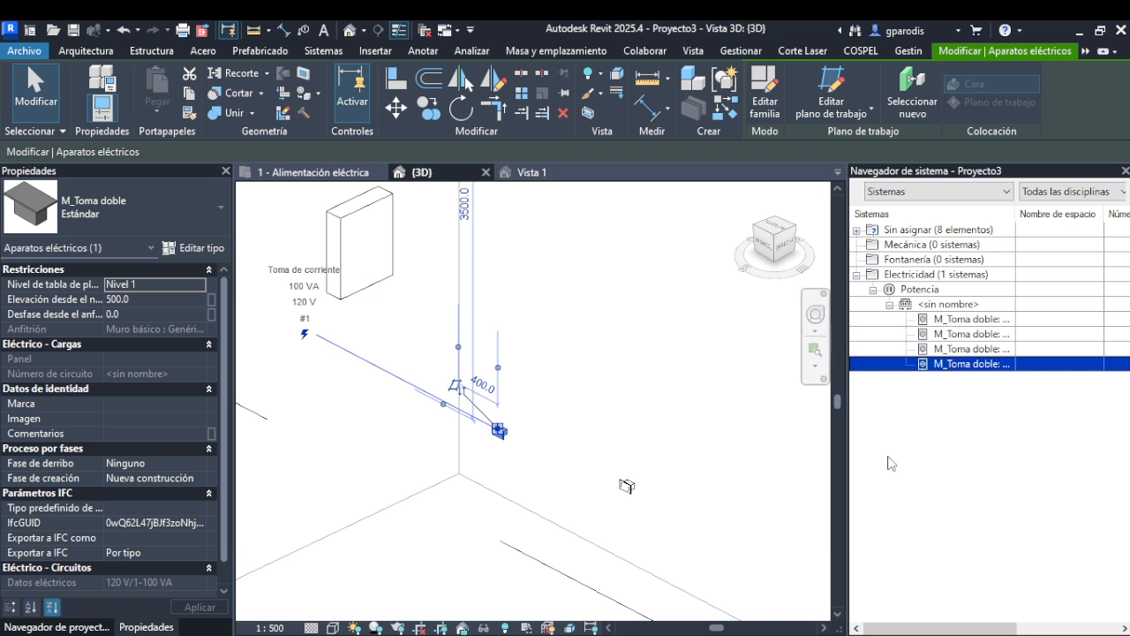
- In Tecno electricas.pdf, compare the phase system diagrams on page 5, the star connection on page 12 and the service entrance on page 13
left_click(358, 221)
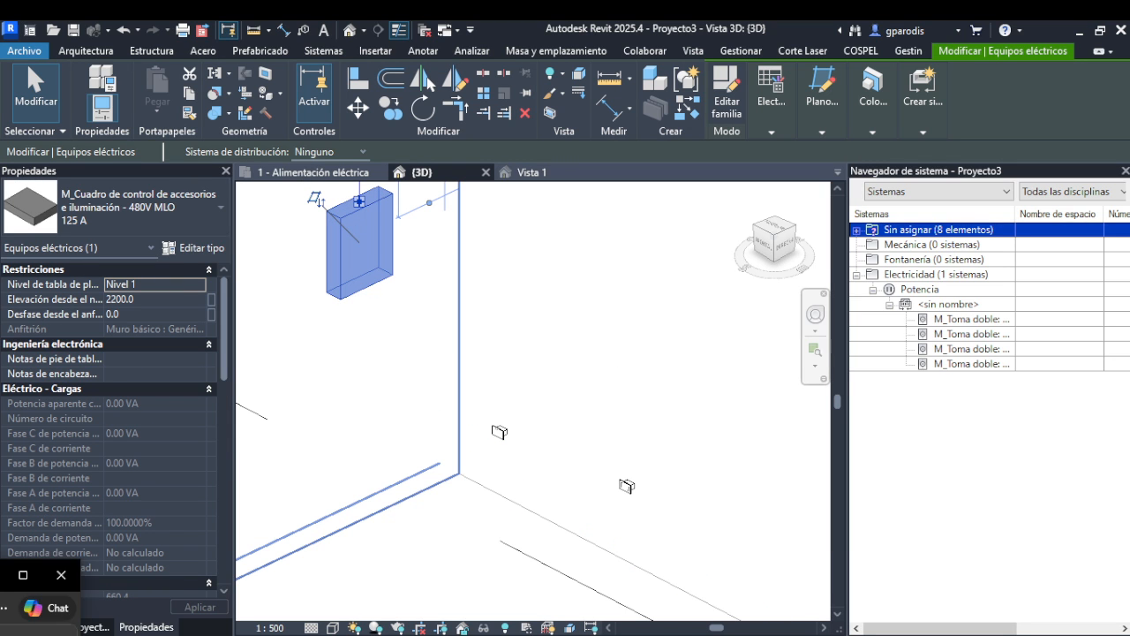
left_click_drag(0, 565, 873, 50)
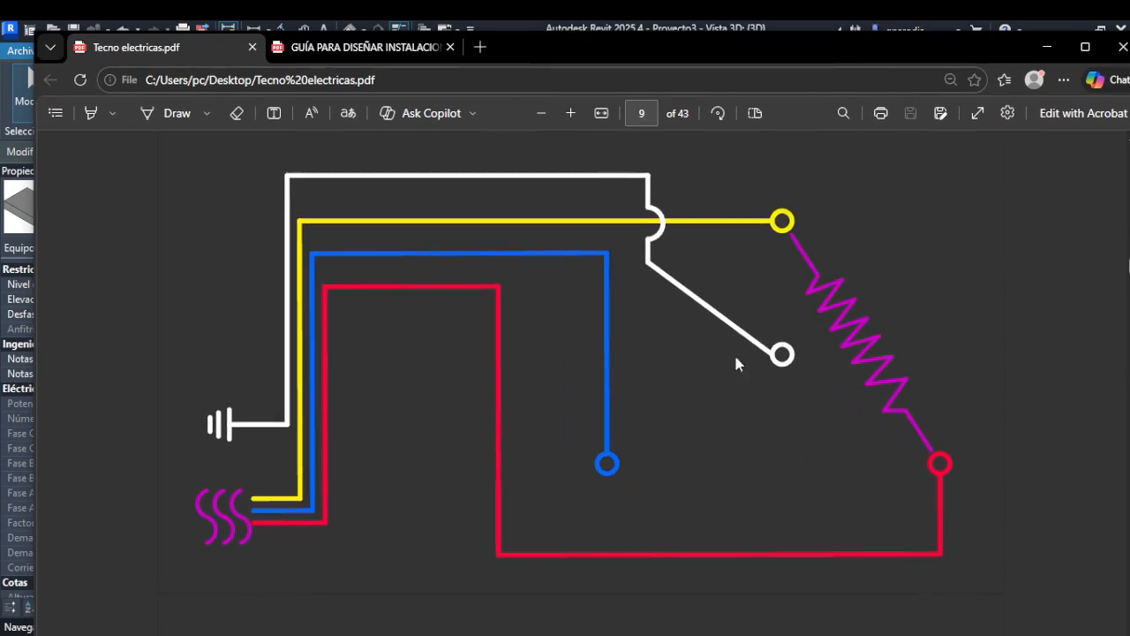
scroll(731, 411, "up", 10)
scroll(472, 439, "up", 5)
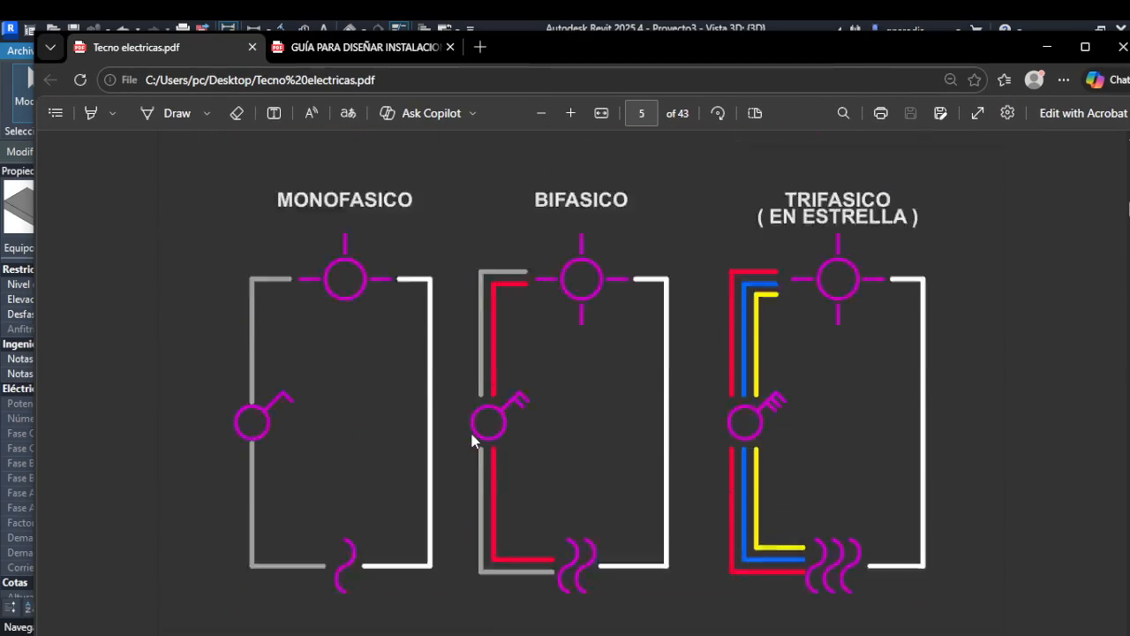
scroll(464, 451, "down", 20)
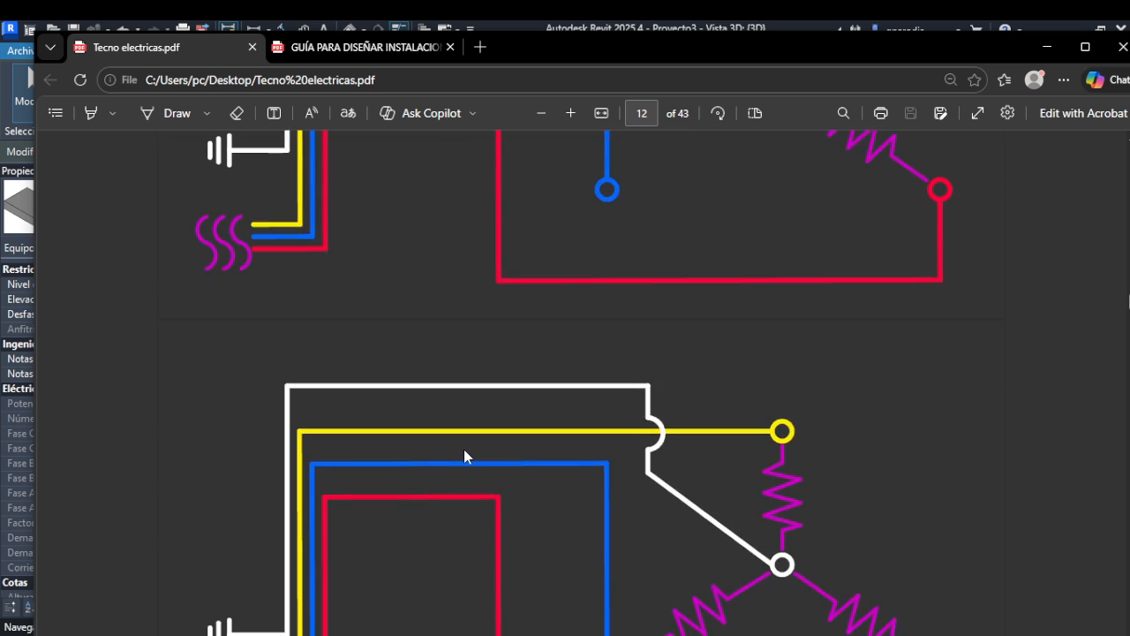
scroll(466, 455, "up", 2)
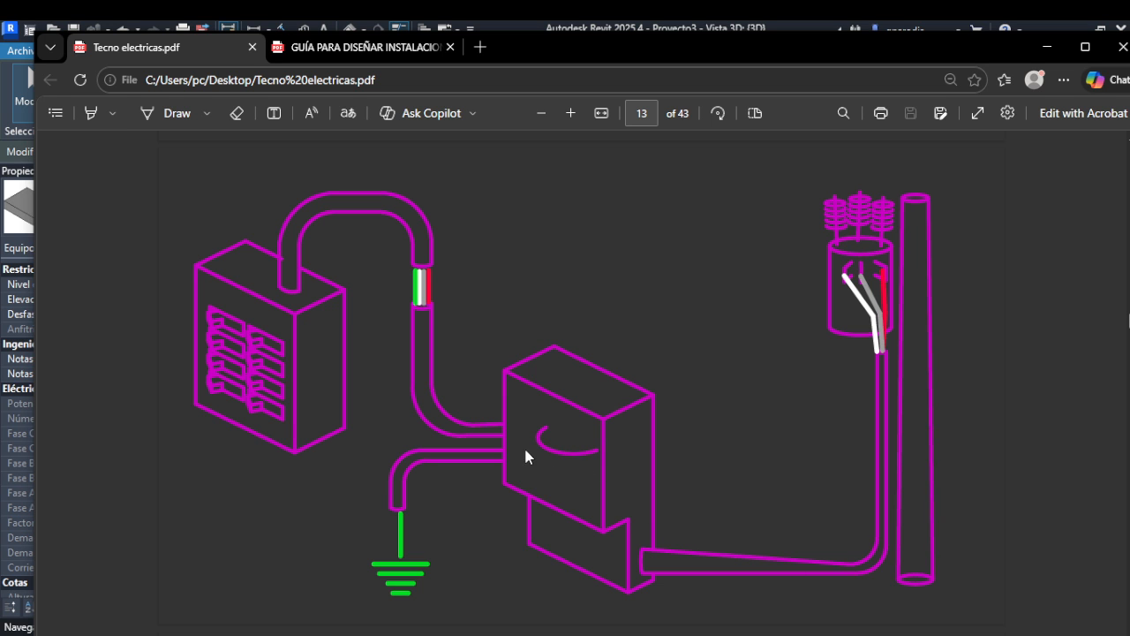
scroll(290, 349, "down", 5)
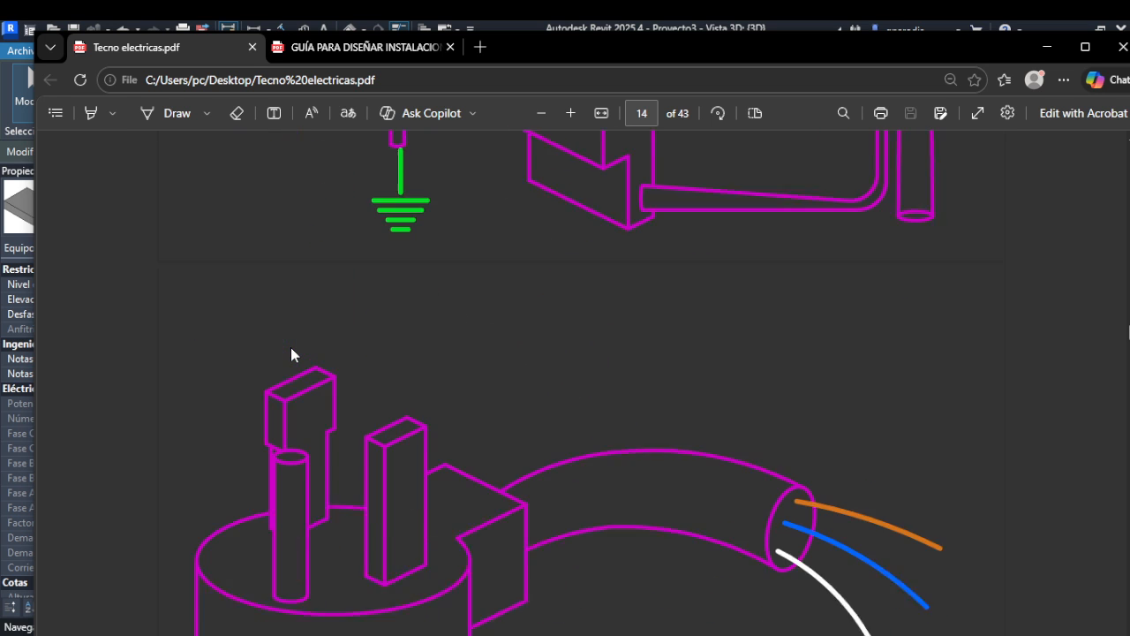
scroll(291, 349, "up", 11)
scroll(290, 347, "down", 5)
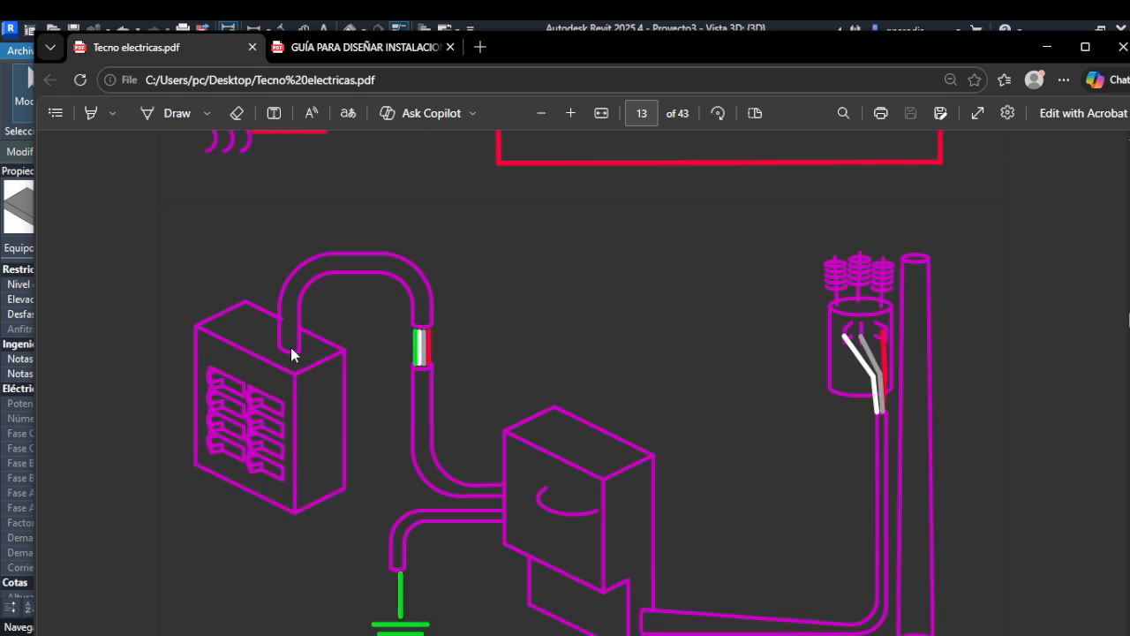
scroll(287, 345, "up", 4)
scroll(303, 357, "up", 2)
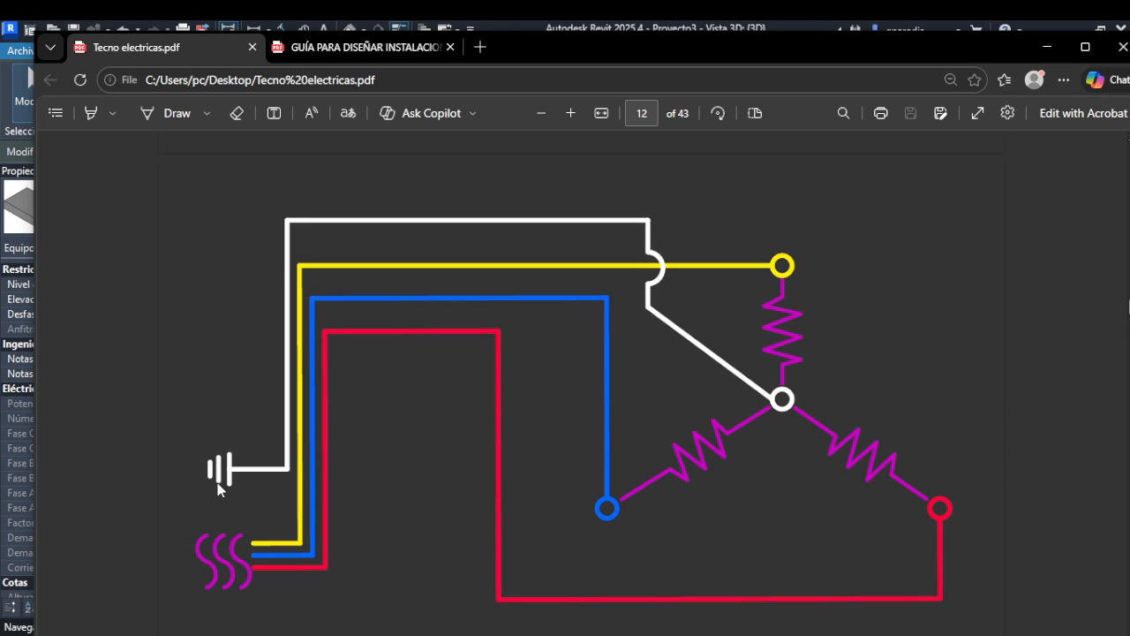
scroll(605, 313, "up", 10)
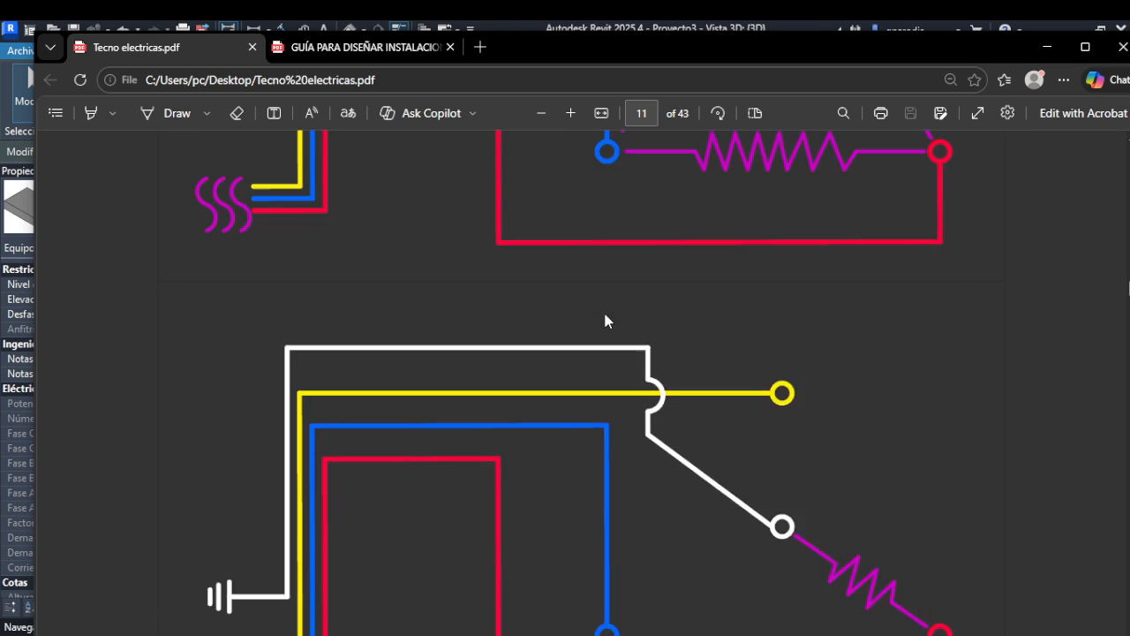
scroll(605, 314, "down", 5)
scroll(605, 320, "down", 10)
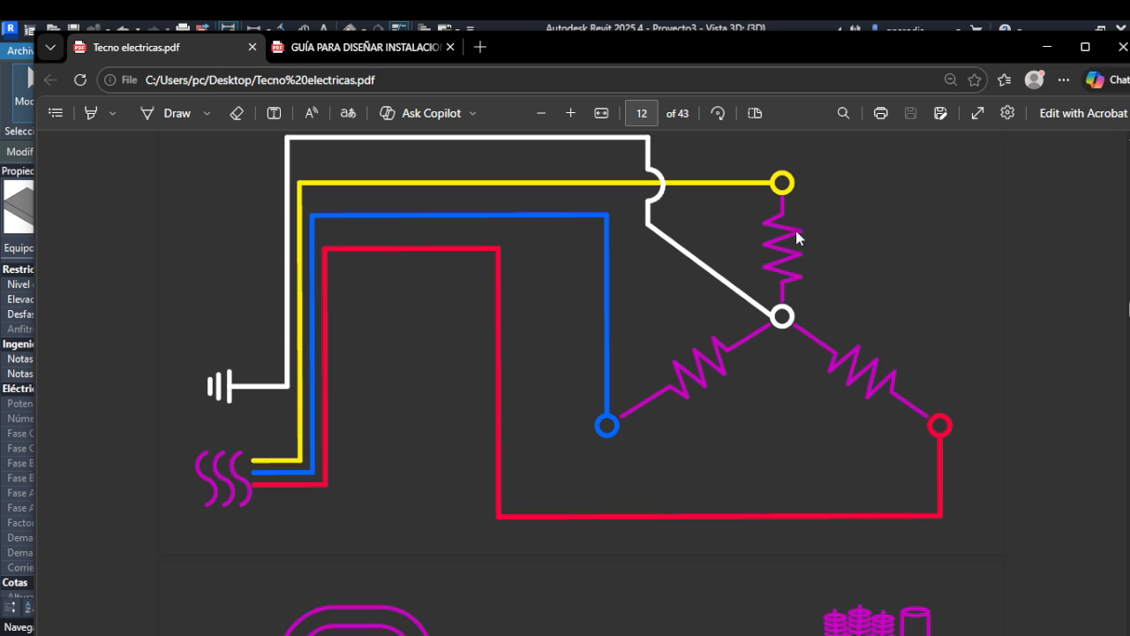
left_click_drag(757, 54, 0, 345)
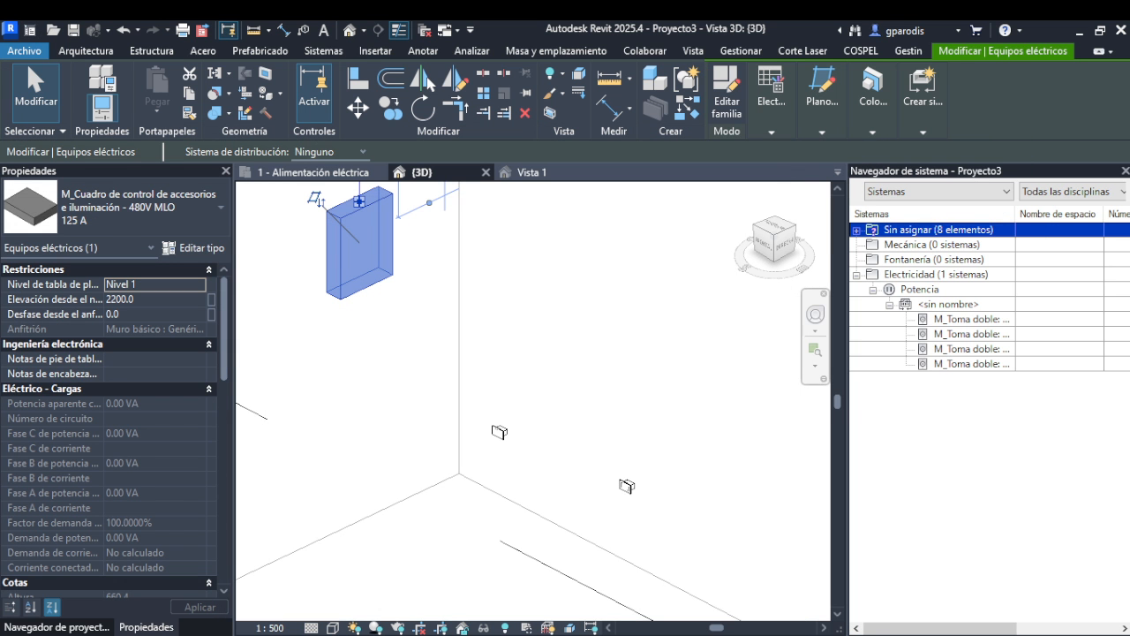
- Check the distribution systems available for the wall panel, its electrical load properties and its connector label in the 3D view
left_click(350, 151)
left_click(460, 312)
left_click(378, 328)
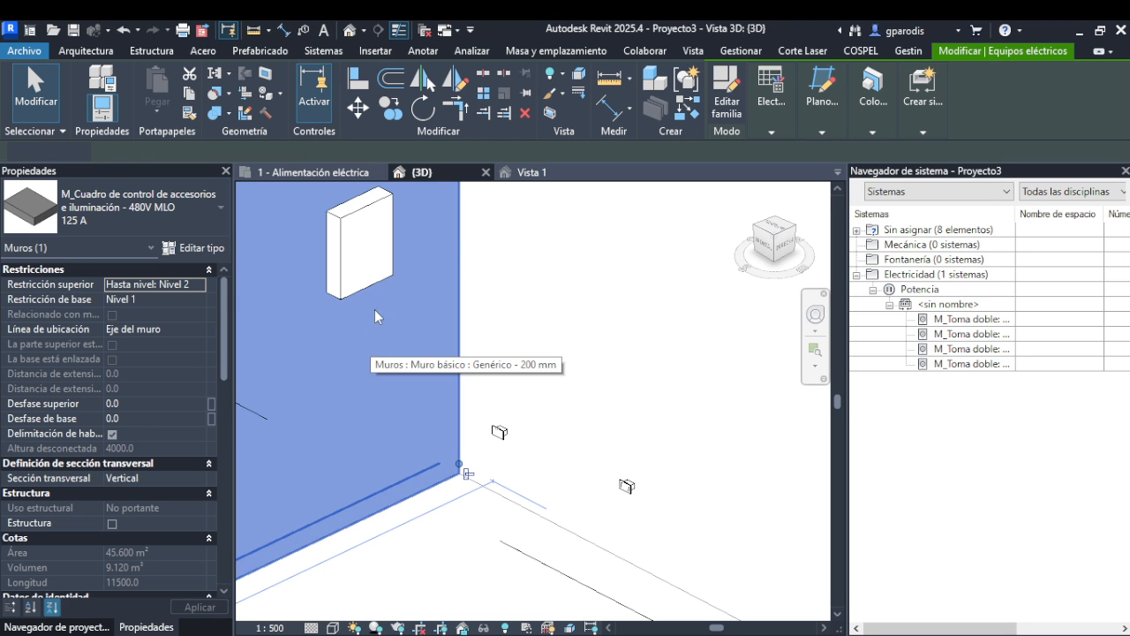
key("Escape")
left_click(381, 276)
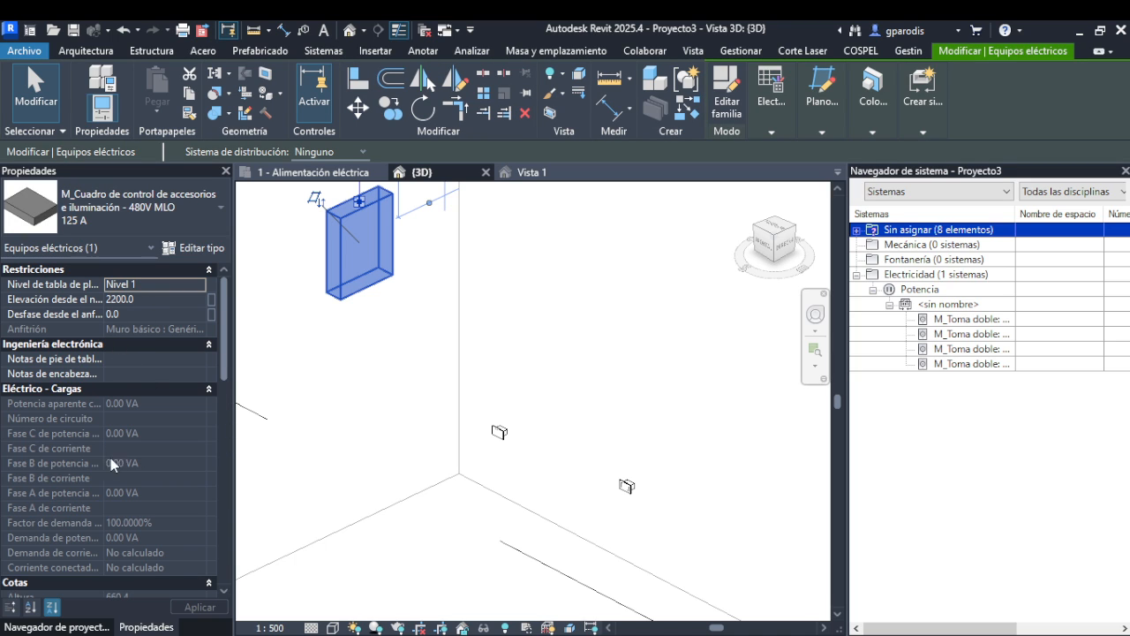
scroll(135, 465, "down", 2)
scroll(238, 377, "up", 1)
middle_click_drag(451, 297, 531, 506)
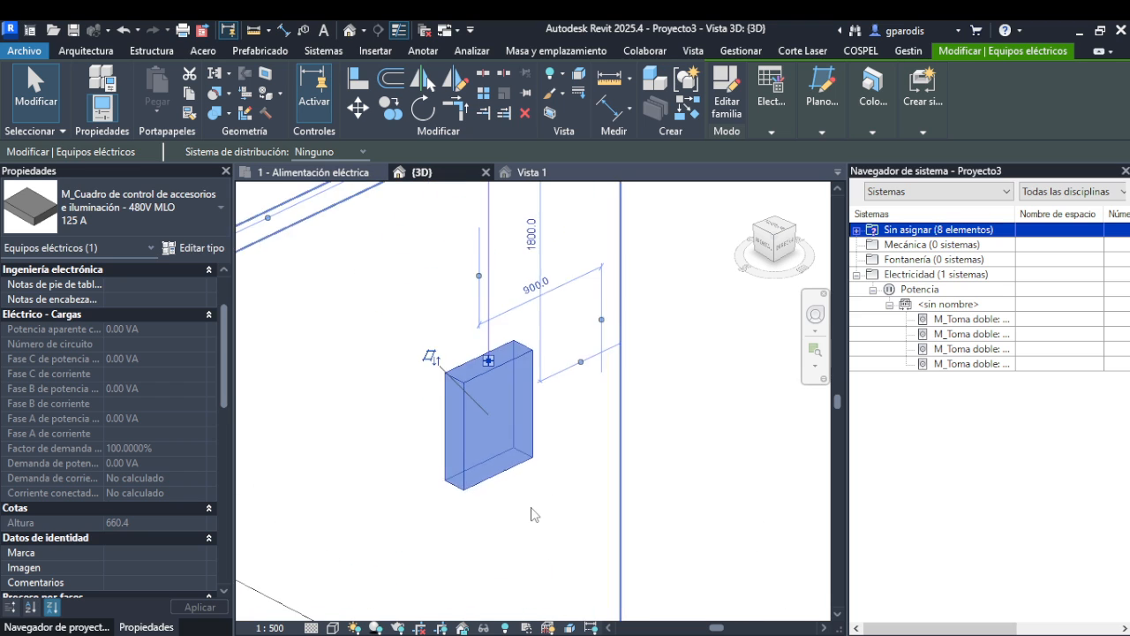
scroll(530, 507, "down", 1)
middle_click_drag(605, 446, 503, 607)
middle_click_drag(457, 330, 473, 274)
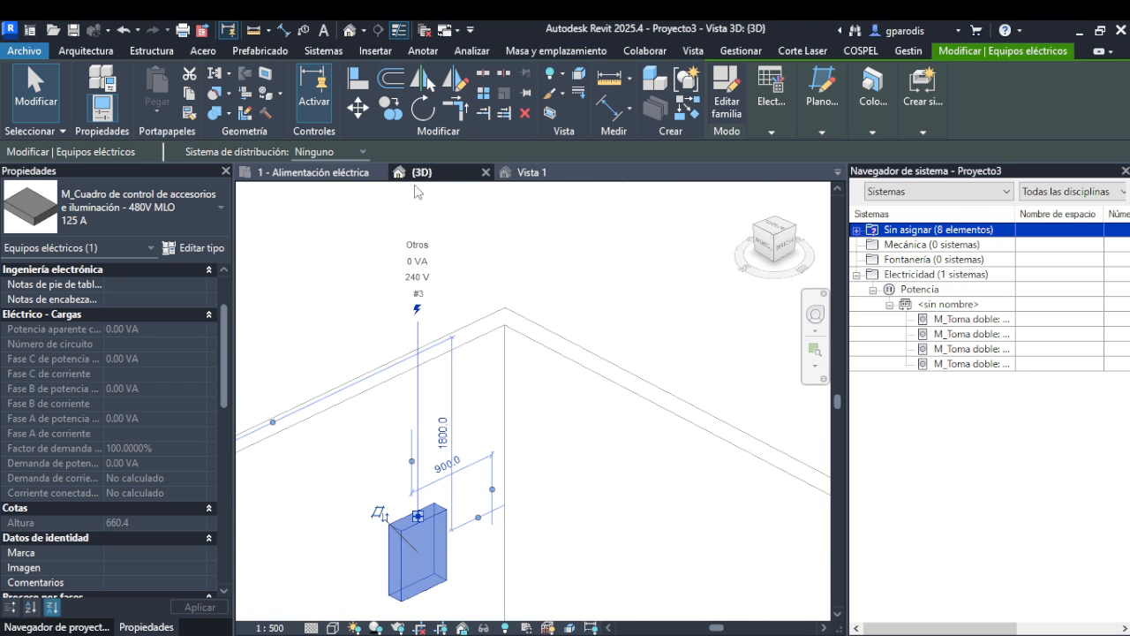
- In the panel family, check the electrical connector's system type, number of poles and voltage
left_click(530, 172)
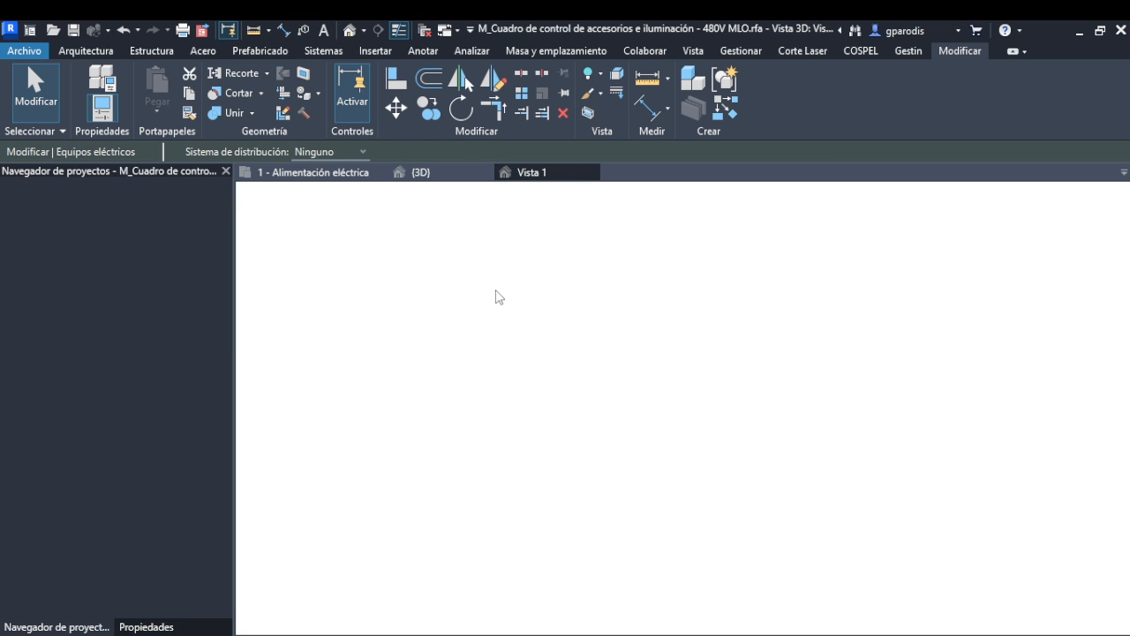
left_click(717, 324)
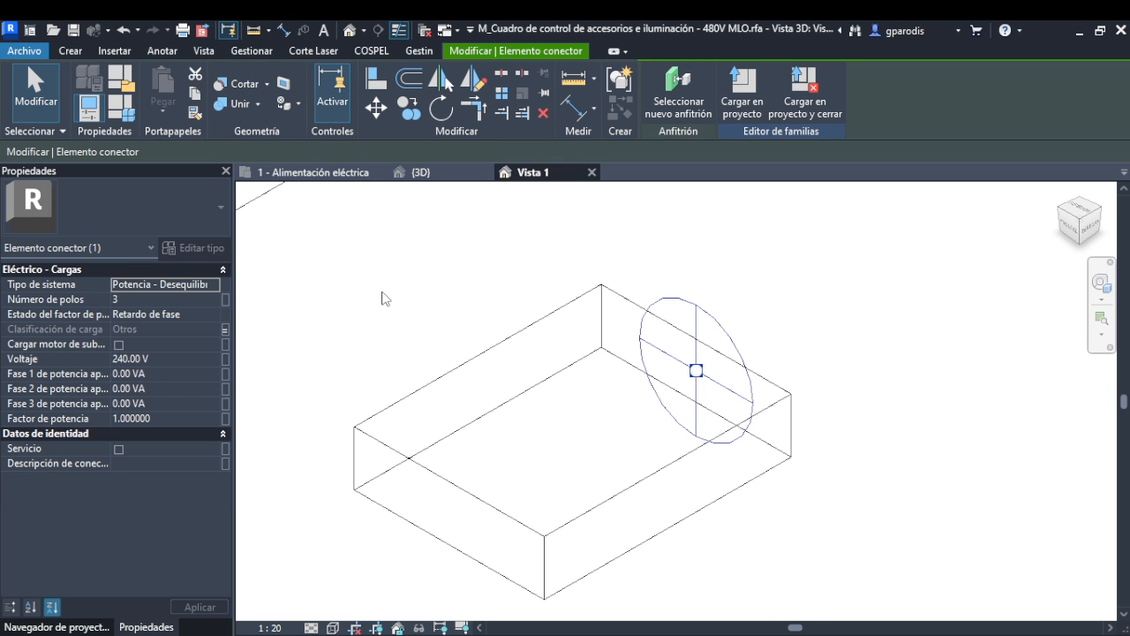
left_click(160, 358)
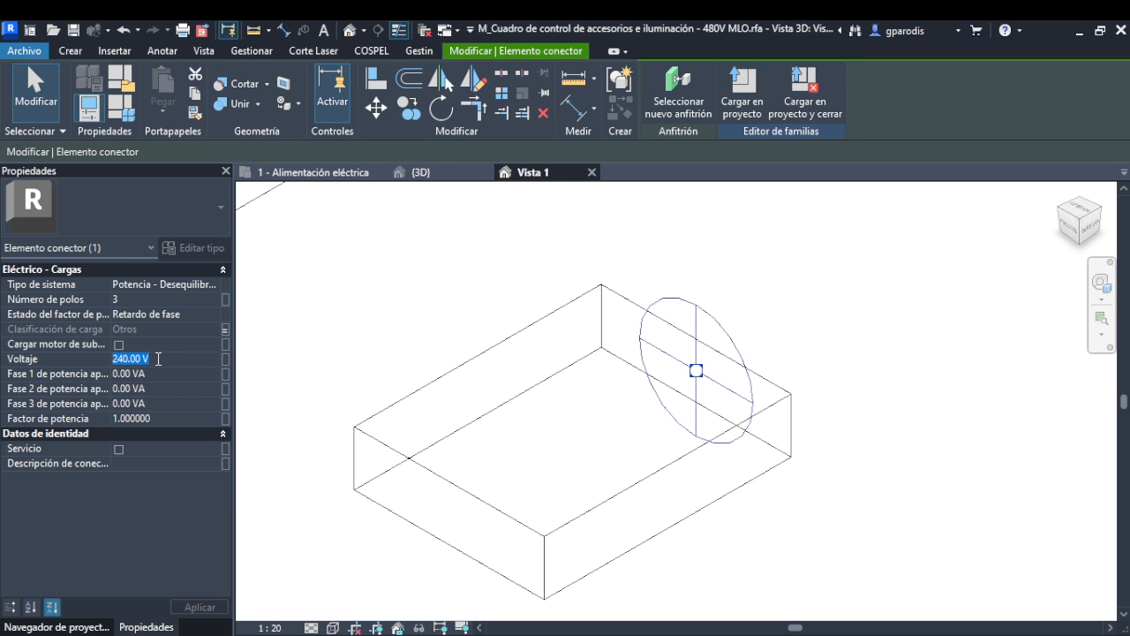
left_click(524, 211)
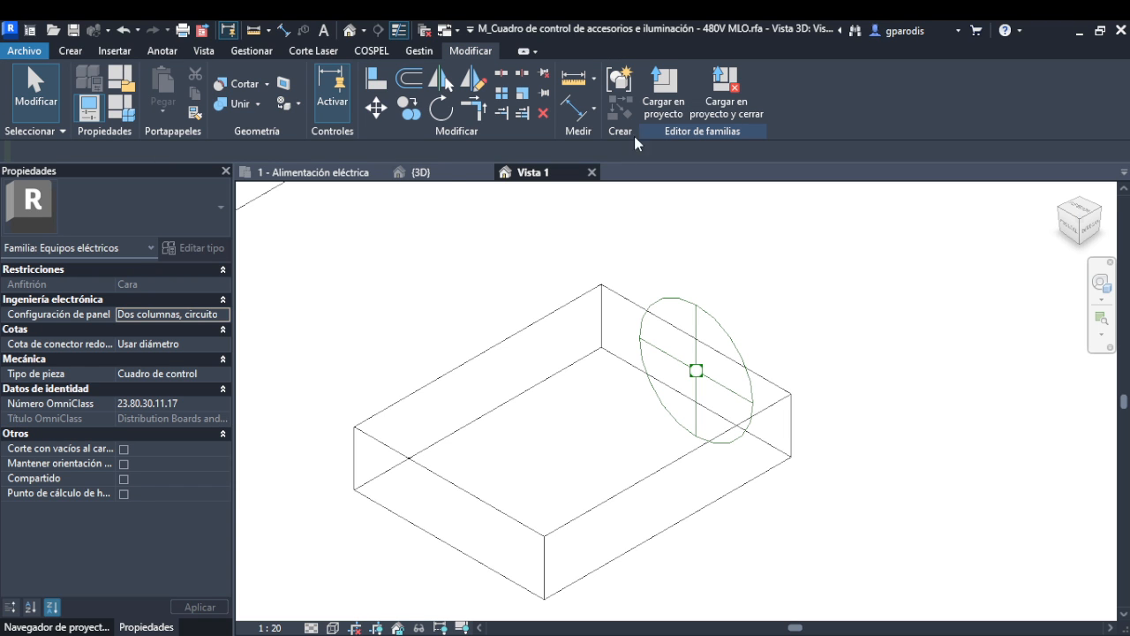
- Open the project's electrical settings and review the wire sizes, correction factors and general wiring parameters
left_click(421, 172)
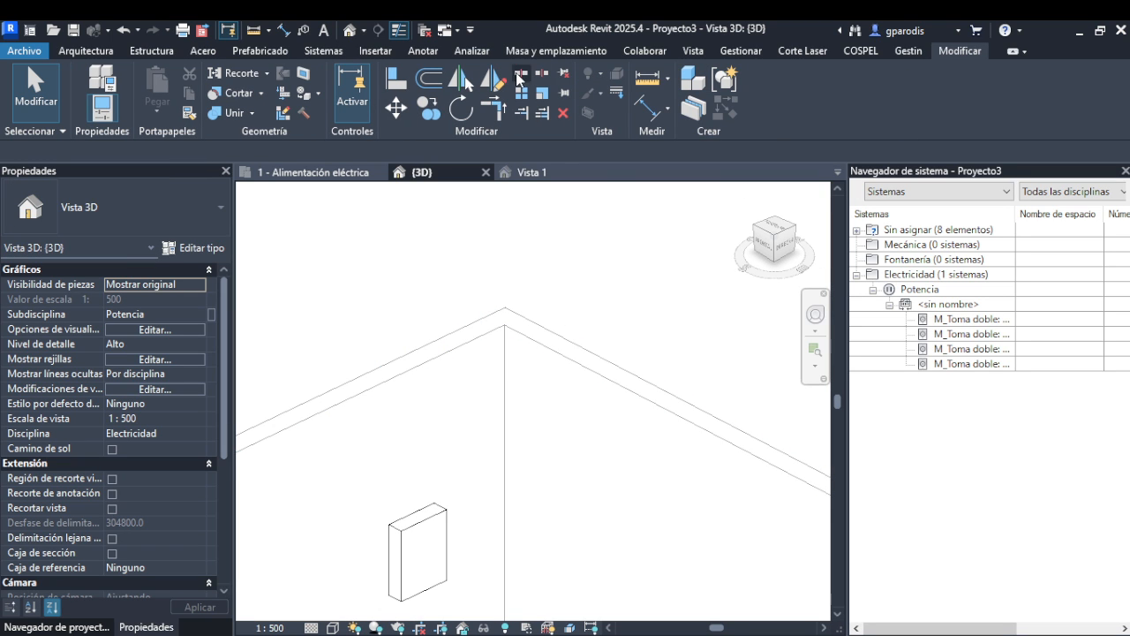
left_click(324, 50)
left_click(969, 131)
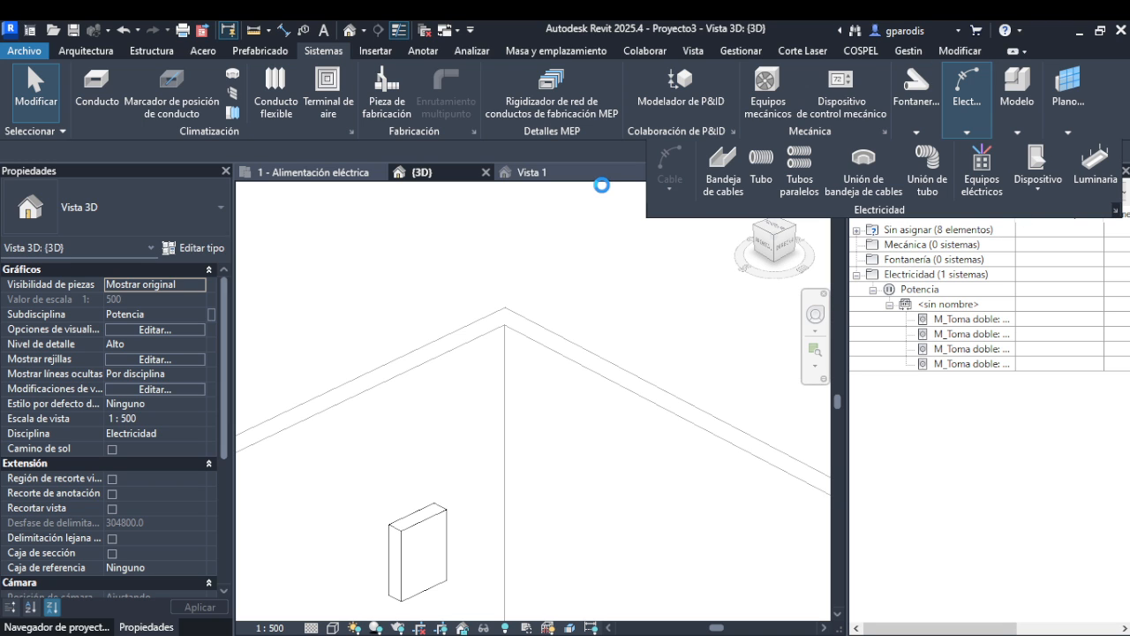
left_click(1115, 210)
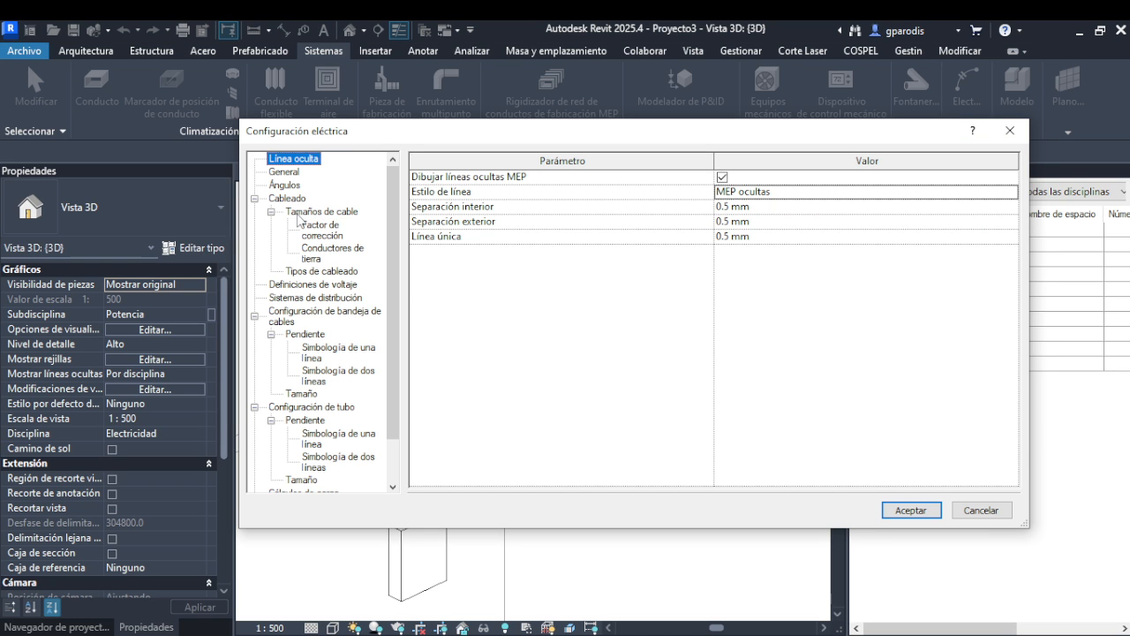
left_click(320, 212)
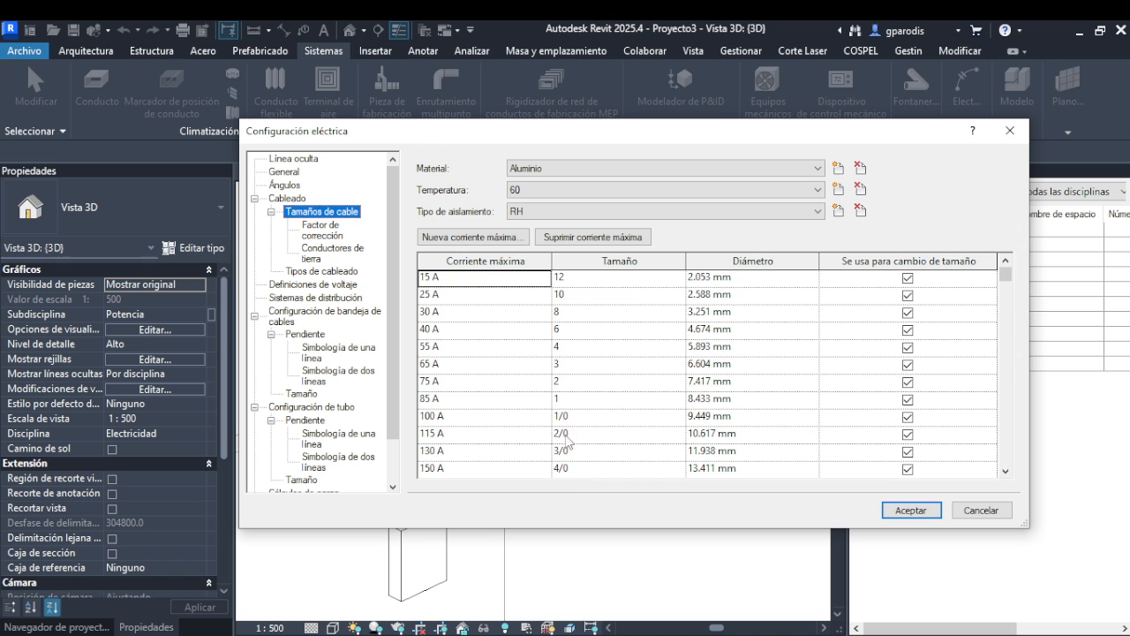
left_click(318, 231)
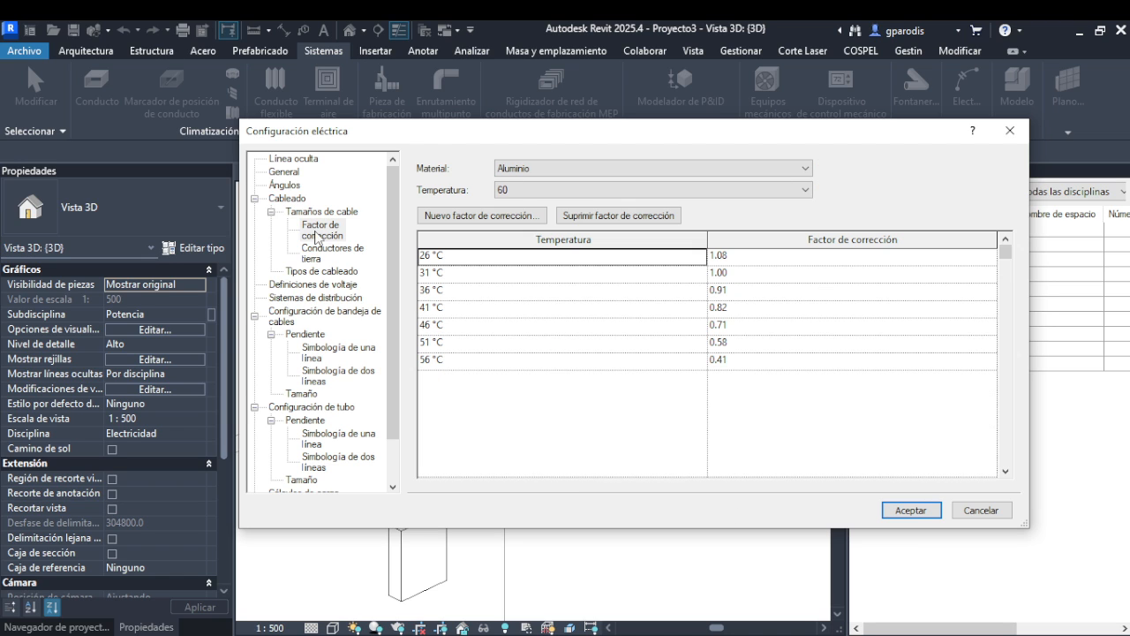
left_click(273, 212)
left_click(255, 200)
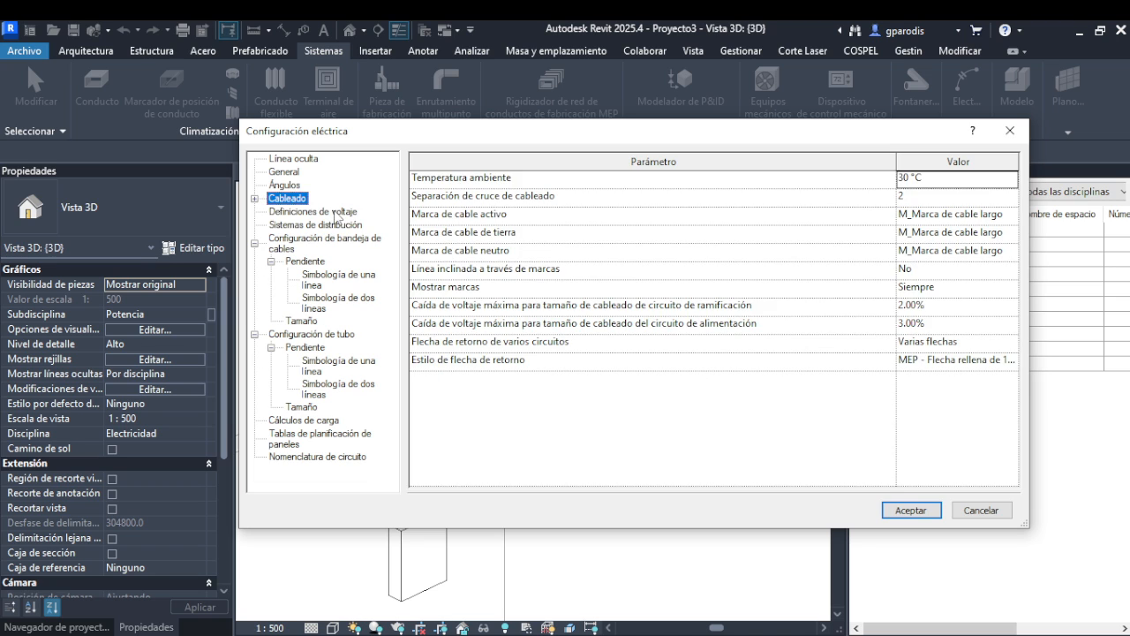
- Review the project's voltage definitions, going through the 480, 277, 240 and 208 entries
left_click(340, 213)
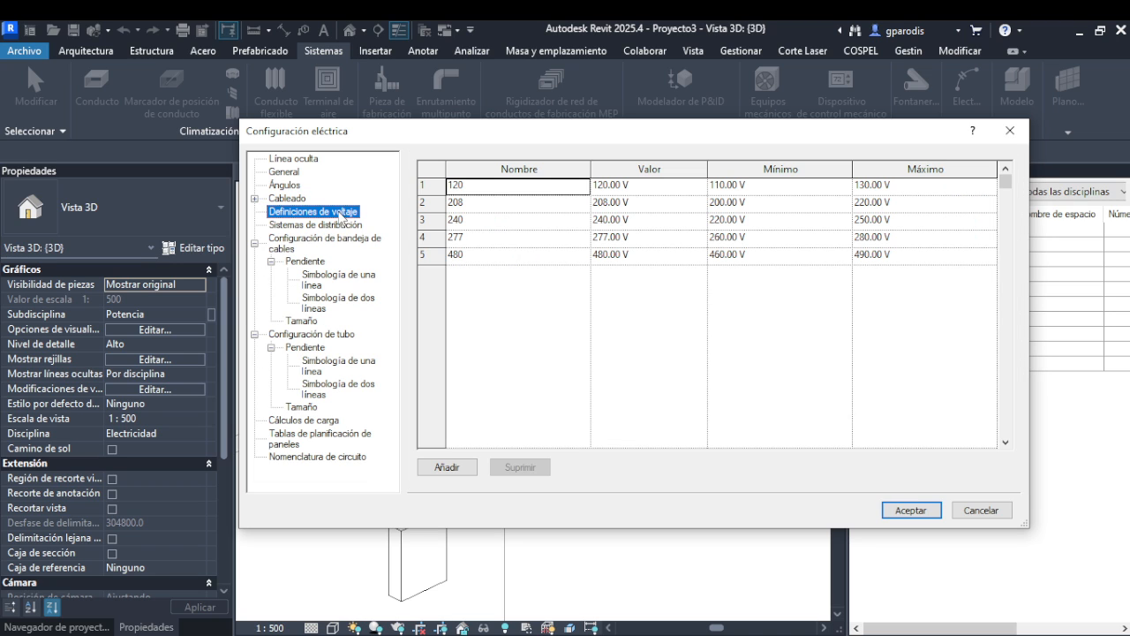
left_click(440, 256)
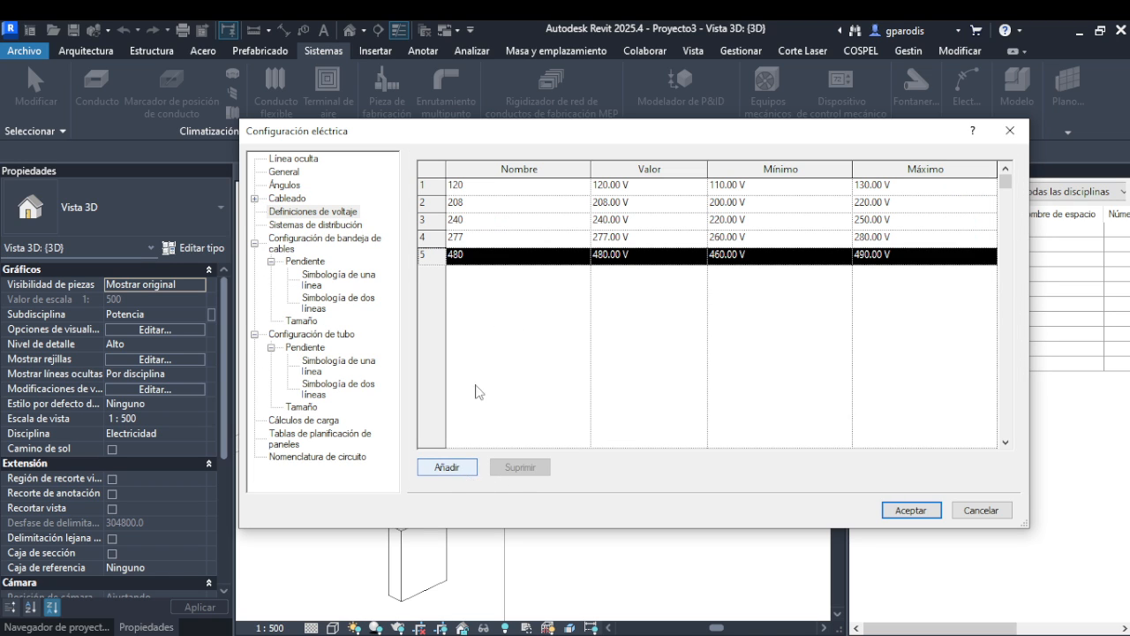
left_click(439, 238)
left_click(440, 221)
left_click(438, 205)
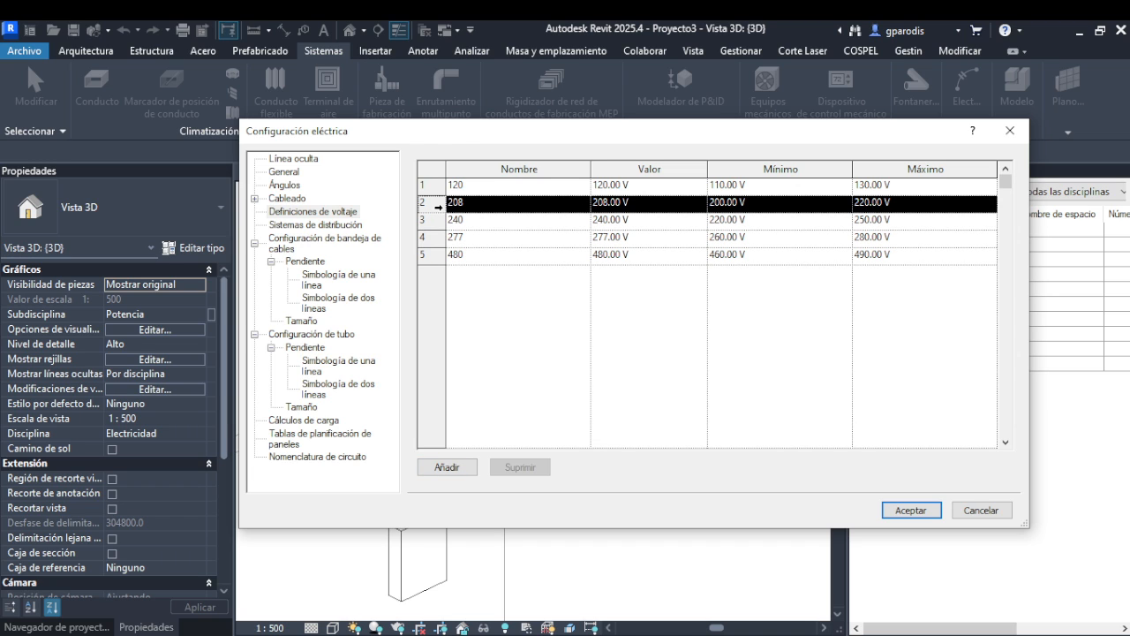
- Delete the 480/277 Wye and 120/240 simple distribution systems from the electrical settings
left_click(286, 225)
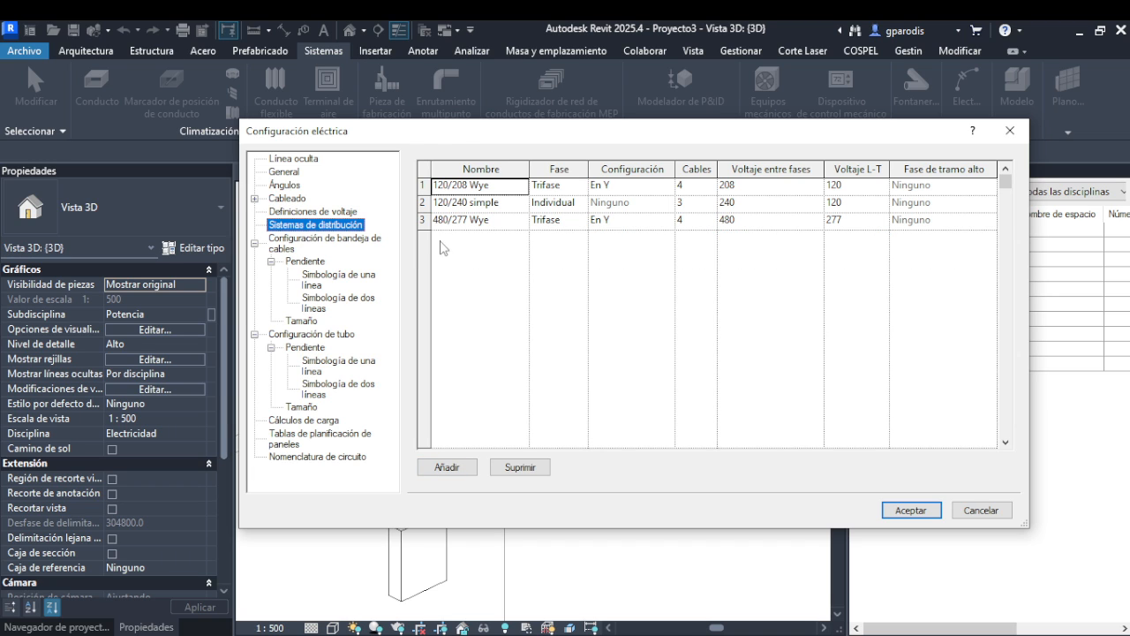
left_click(430, 223)
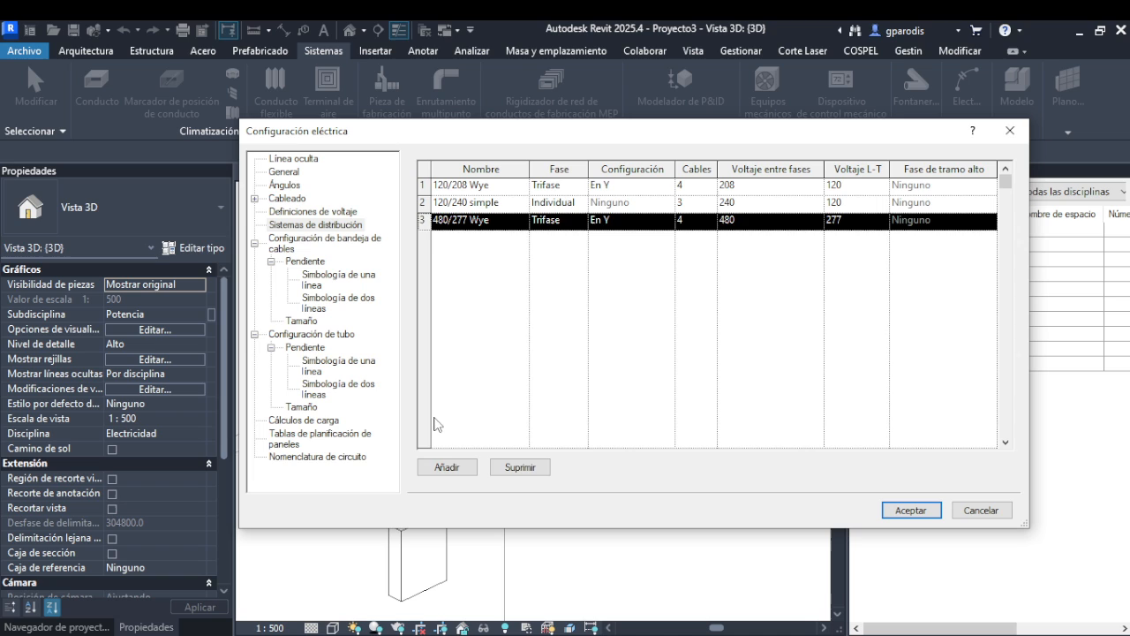
left_click(520, 467)
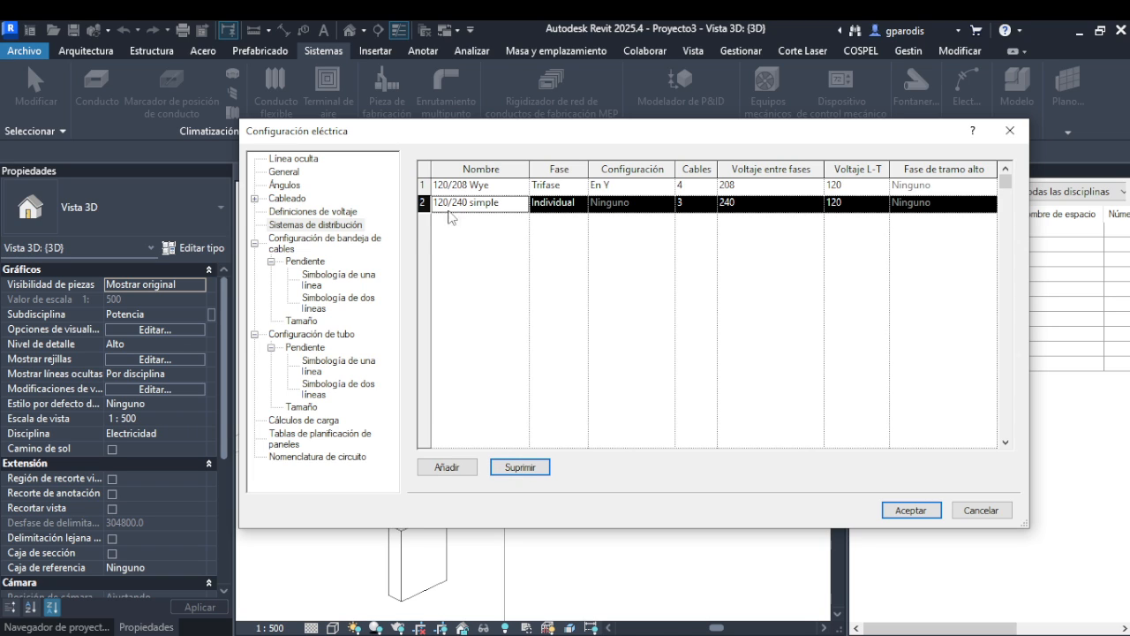
left_click(530, 470)
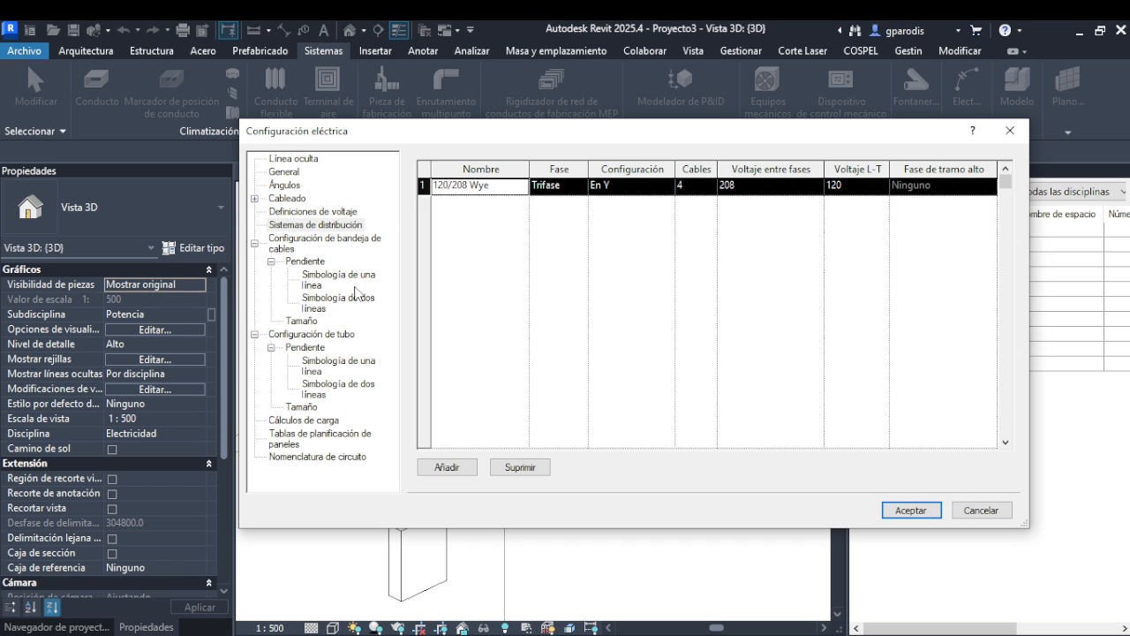
- Delete the 480, 277 and 240 voltage definitions from the electrical settings
left_click(327, 212)
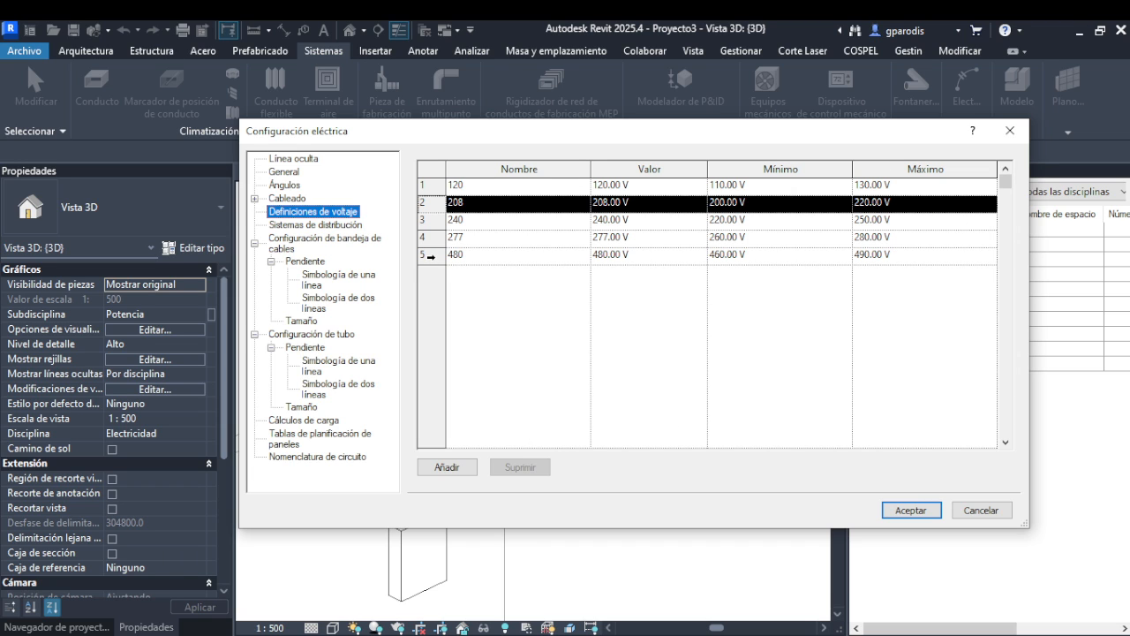
left_click(431, 257)
left_click(519, 467)
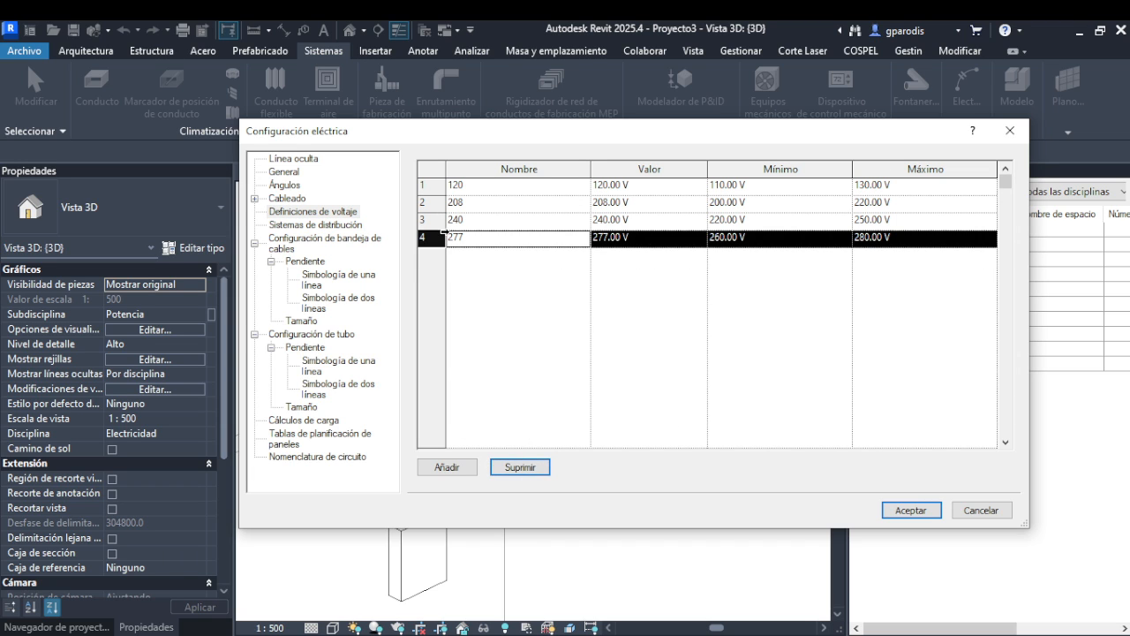
left_click(502, 461)
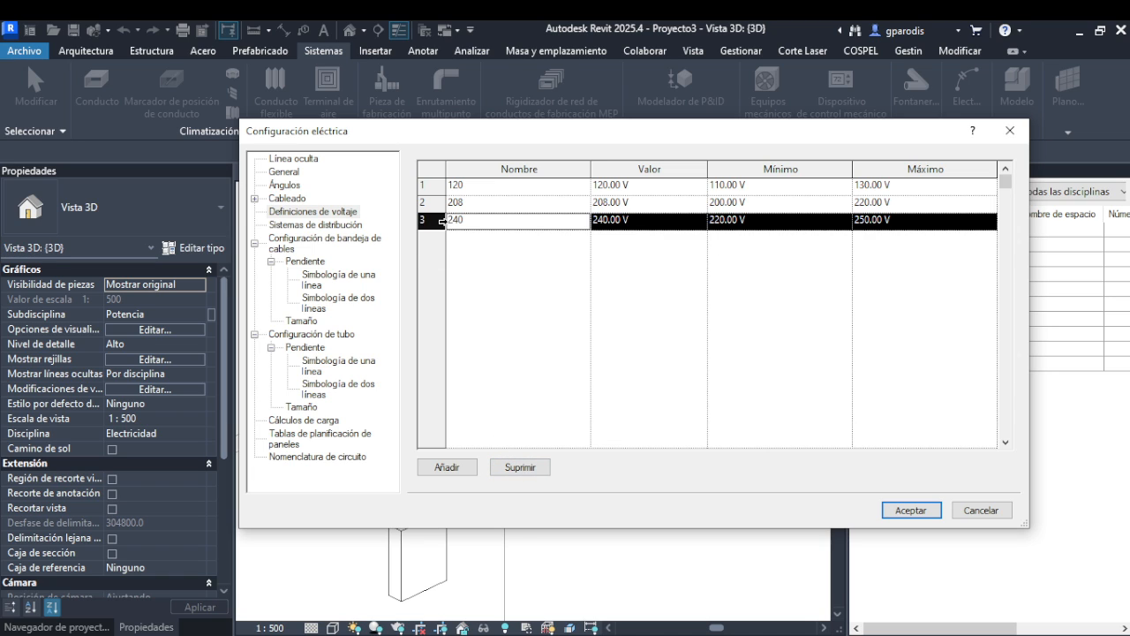
left_click(435, 208)
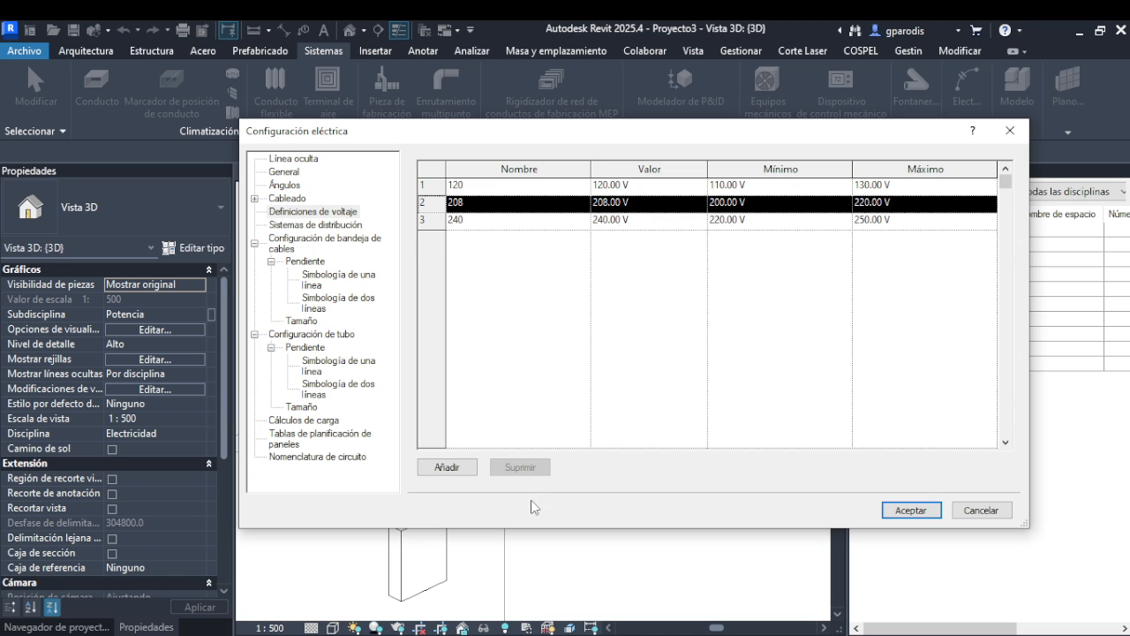
left_click(442, 221)
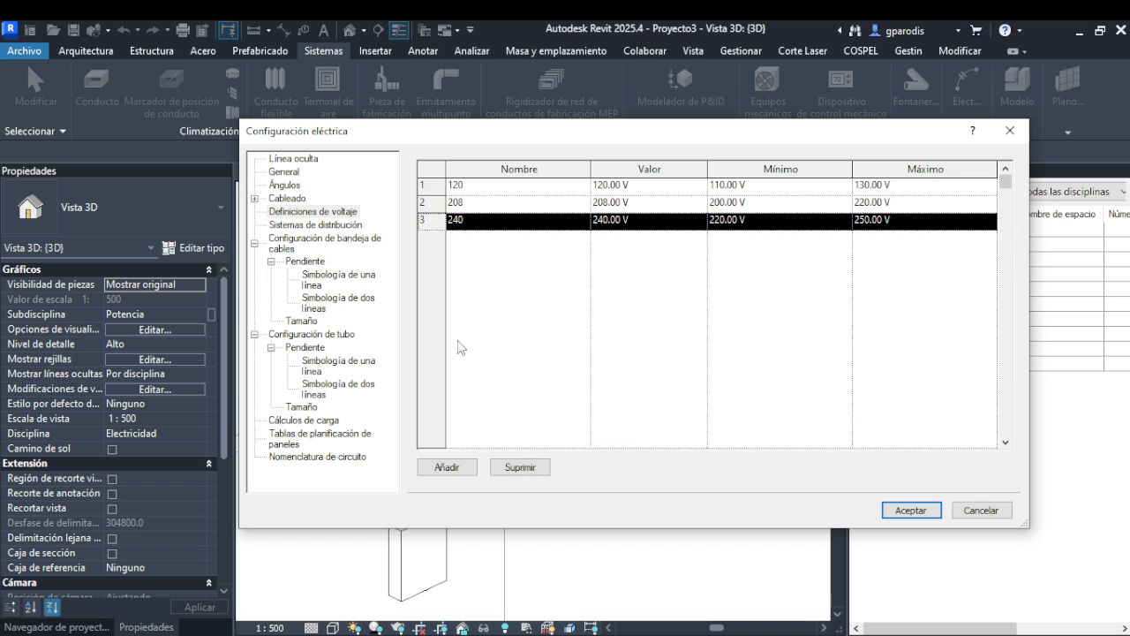
left_click(519, 467)
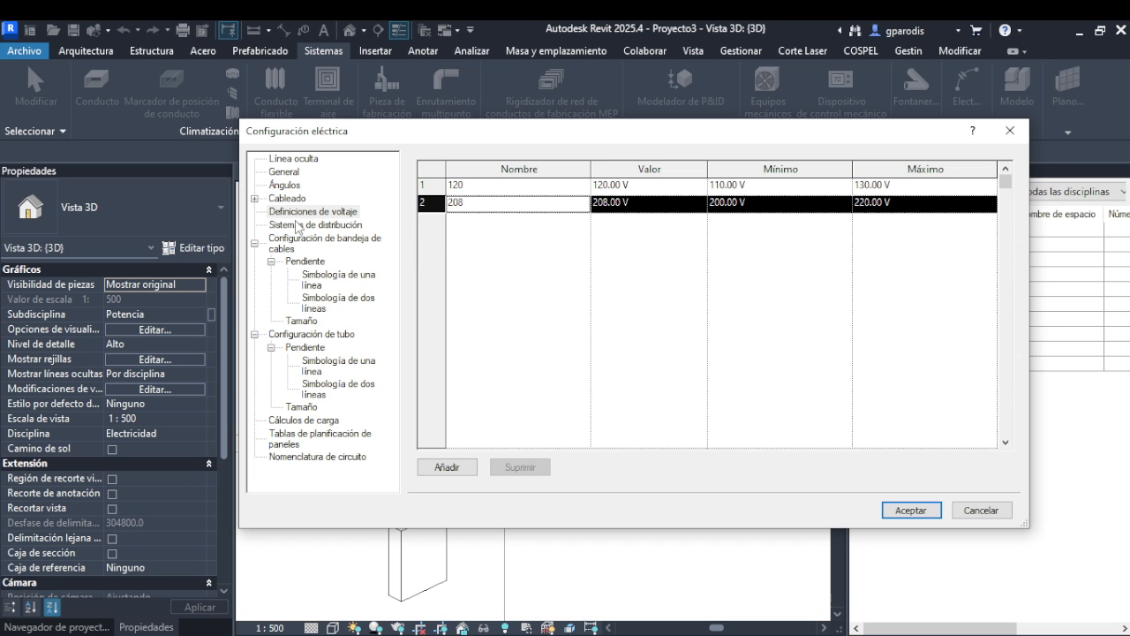
- Rename the 208 voltage definition as 240 and try to set its value to 240 V
double_click(490, 204)
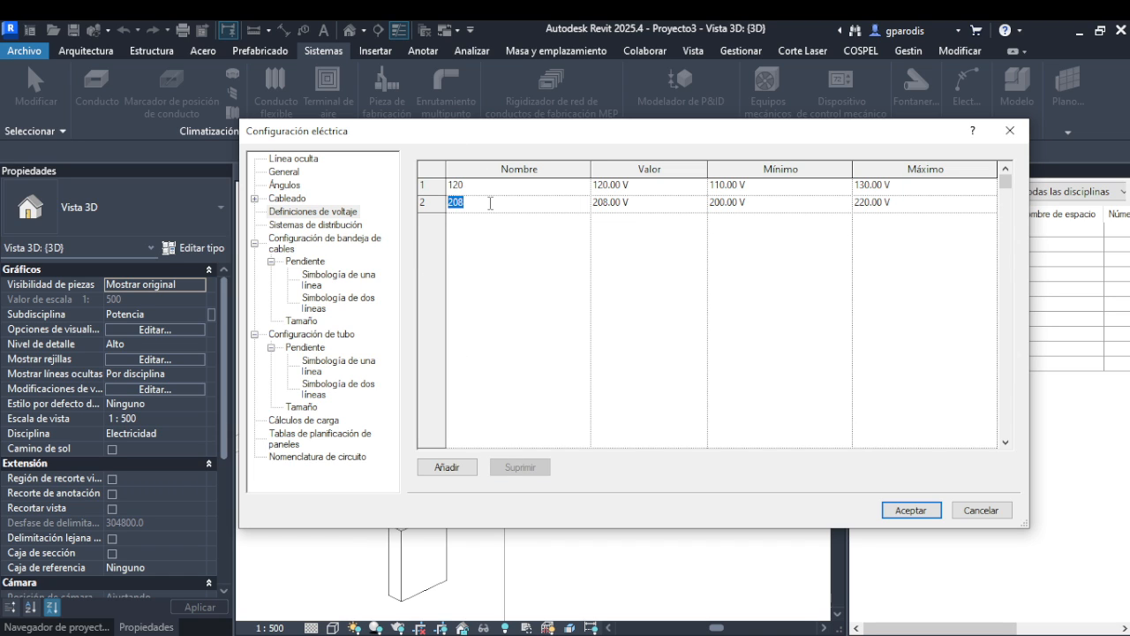
type("240")
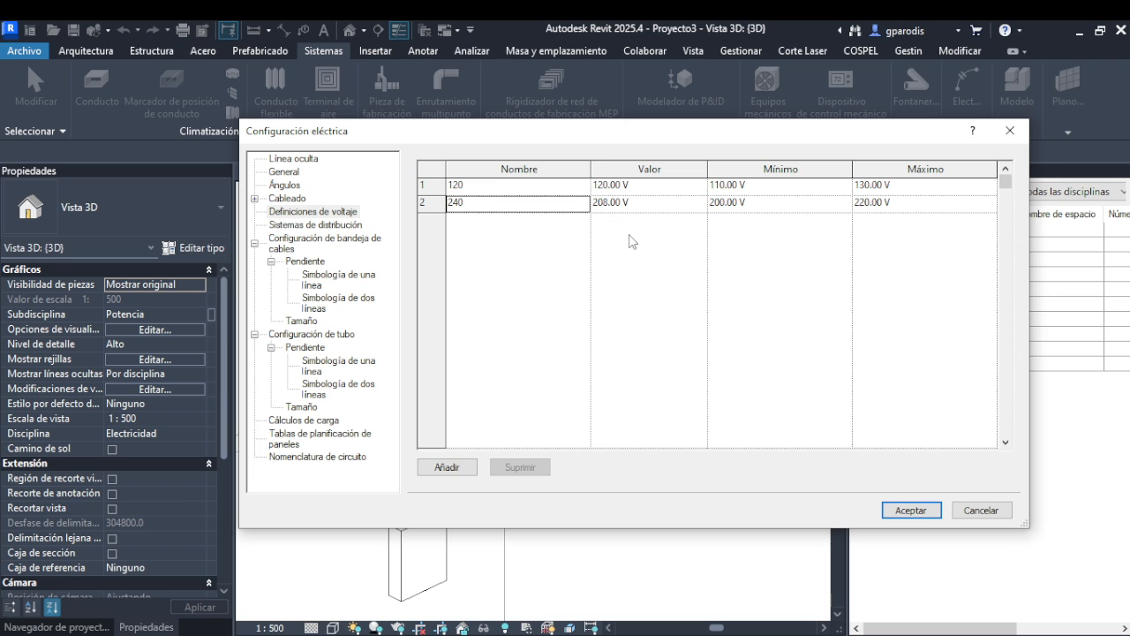
double_click(640, 204)
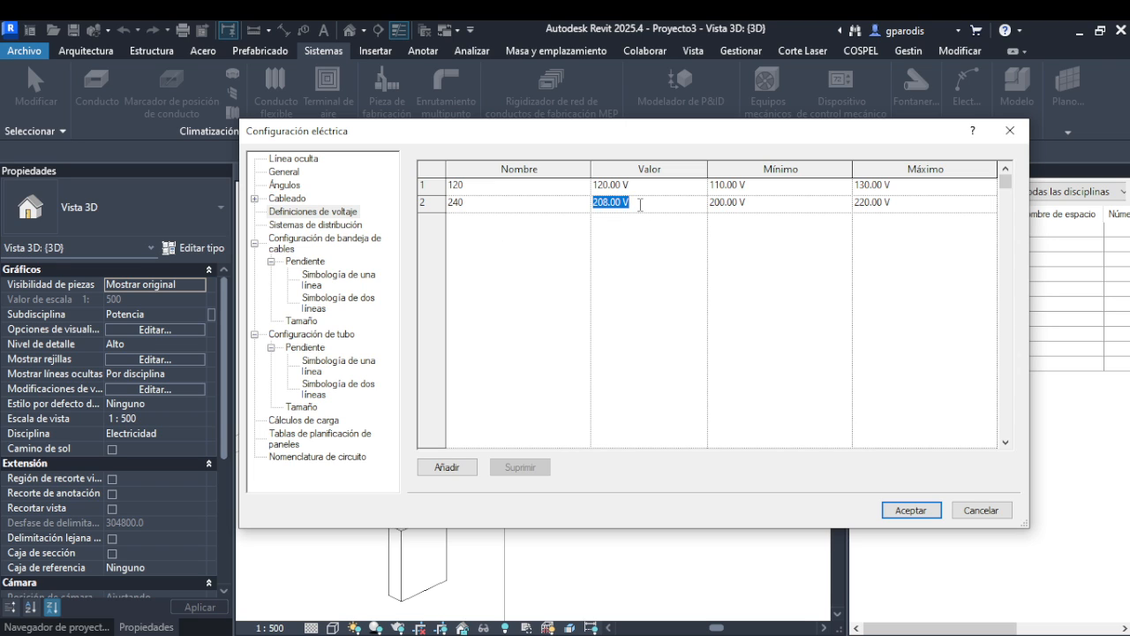
type("240")
key("Return")
left_click(760, 190)
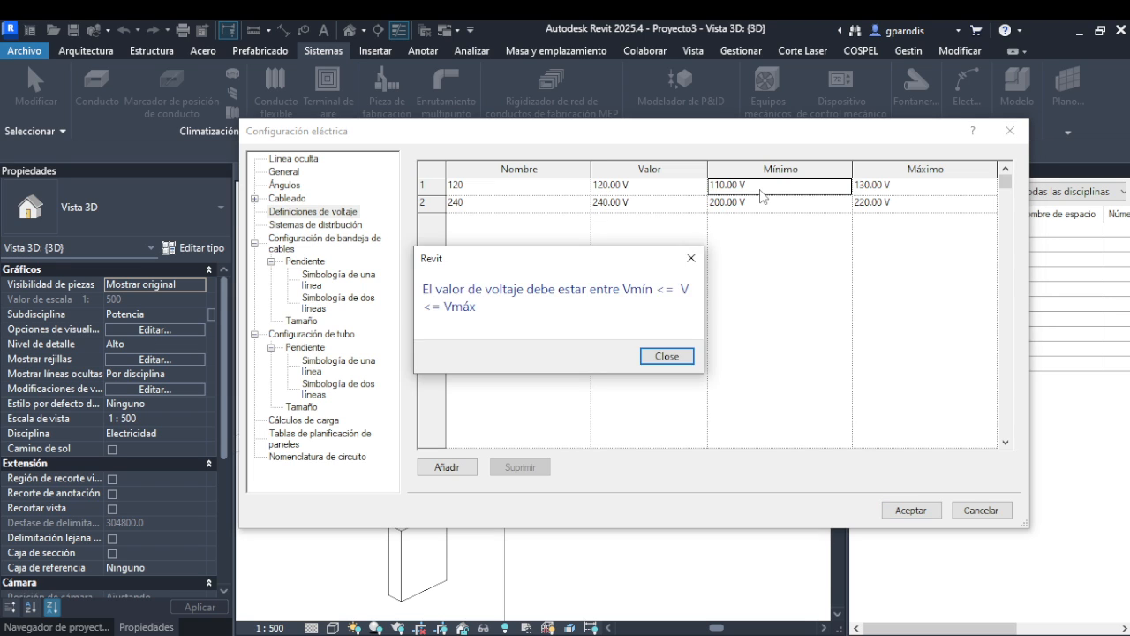
left_click(672, 357)
- Set the renamed 240 voltage definition's maximum to 240 V and its minimum to 210 V
left_click(909, 202)
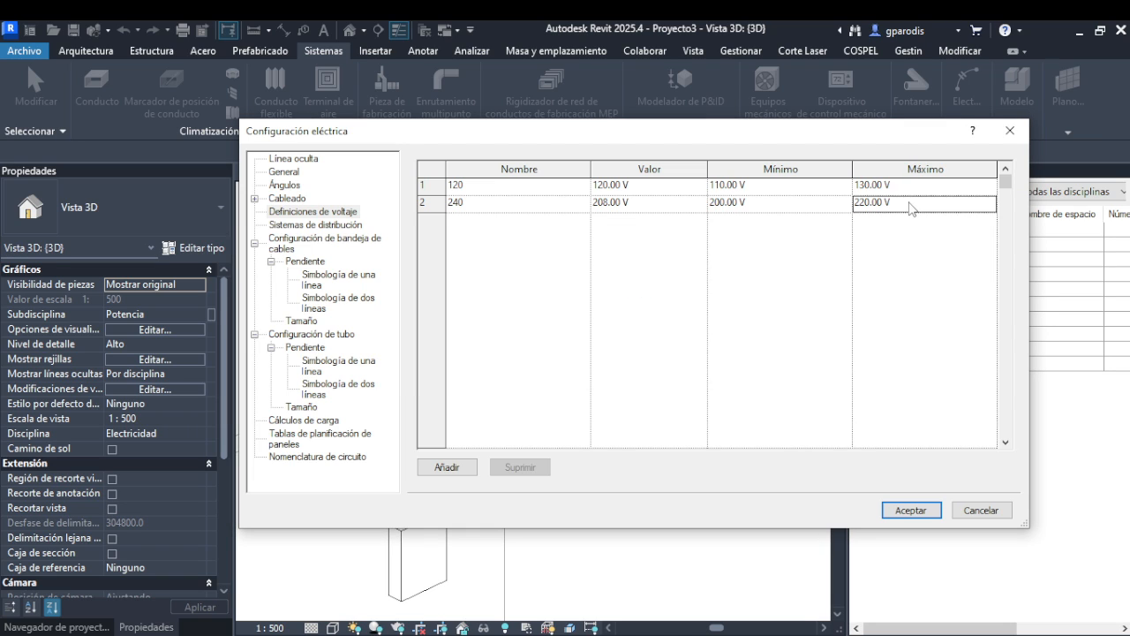
left_click(909, 203)
type("240")
left_click(791, 205)
type("2")
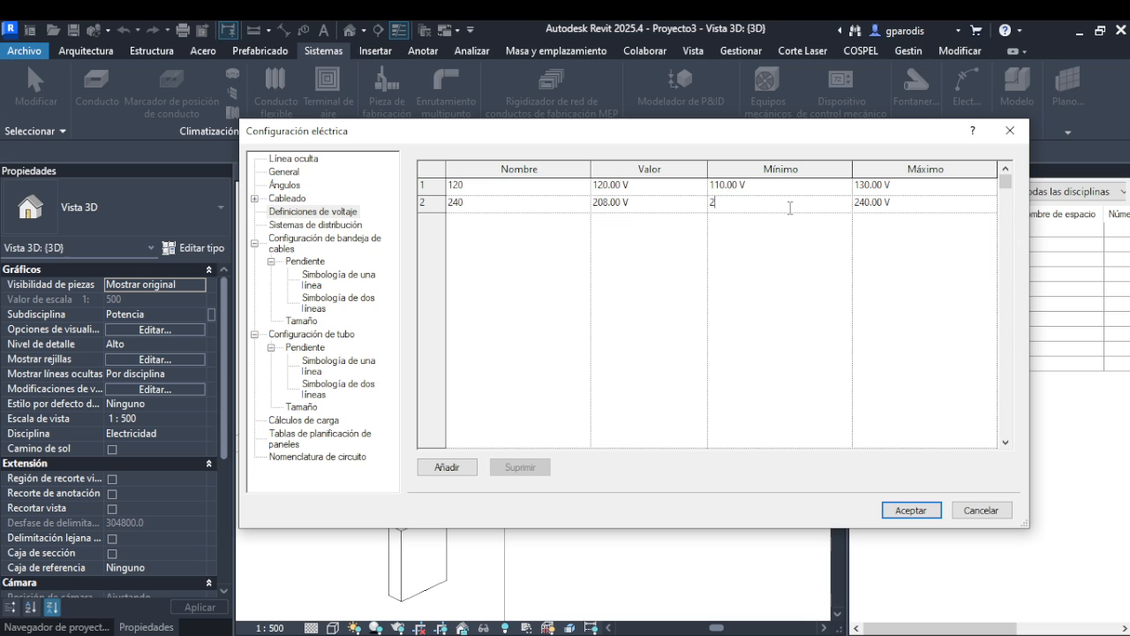
type("10")
- Set the value of the 240 voltage definition to 240 V
left_click(643, 198)
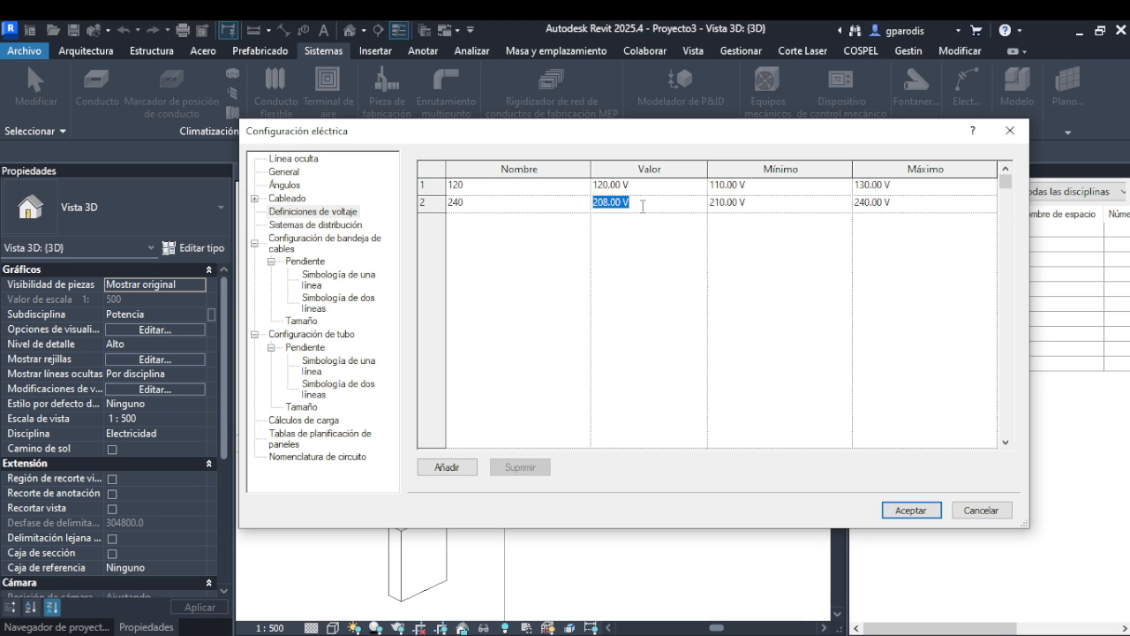
type("2")
left_click_drag(599, 198, 576, 198)
type("240")
left_click(621, 252)
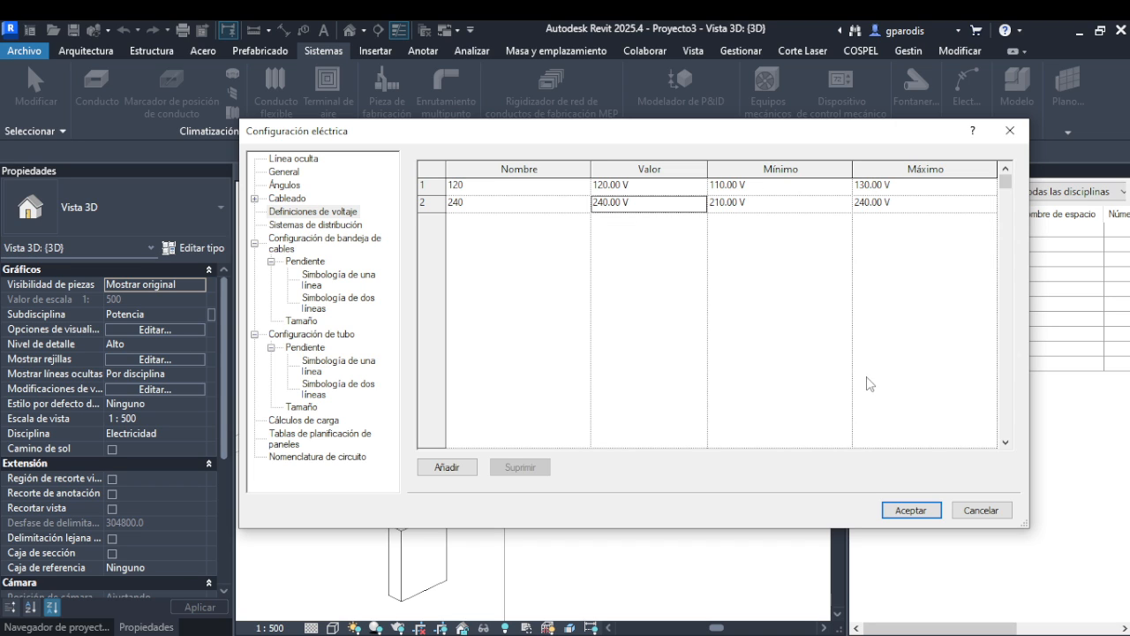
- Rename the 120/208 Wye distribution system as 120/240 Wye and keep its phase as Trifase
left_click(321, 226)
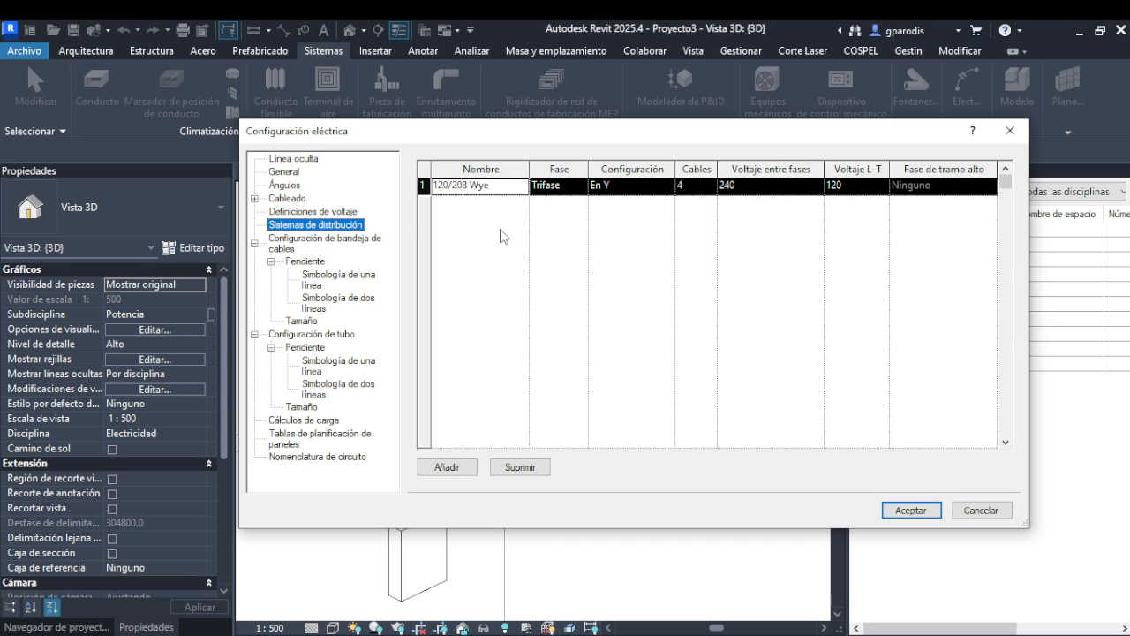
left_click(457, 187)
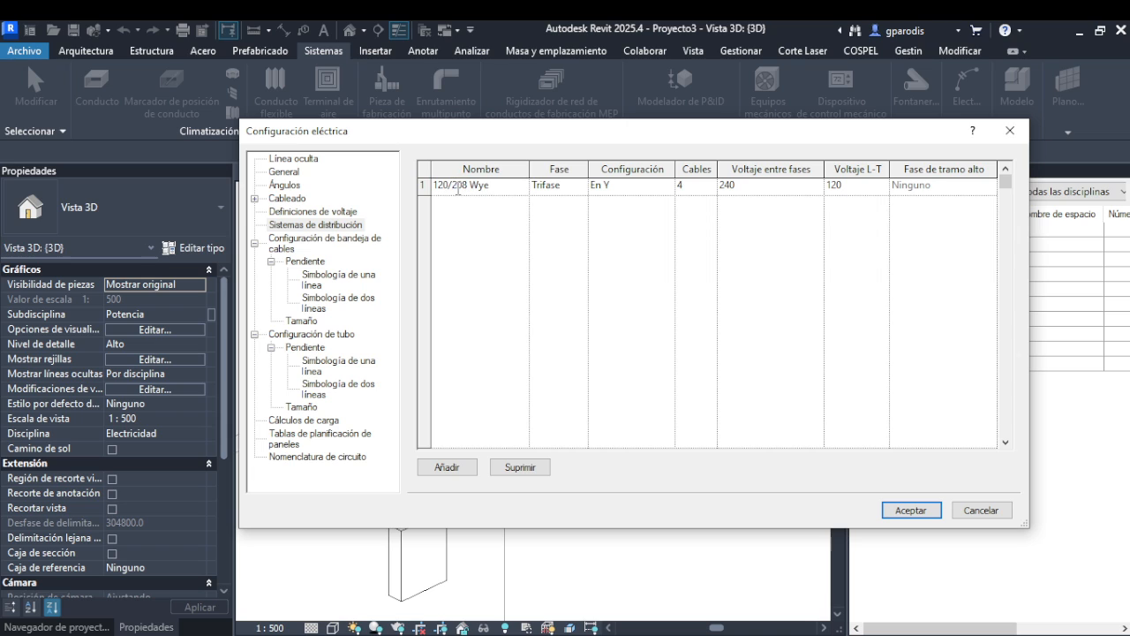
type("4")
key("Delete")
left_click(565, 186)
left_click(581, 188)
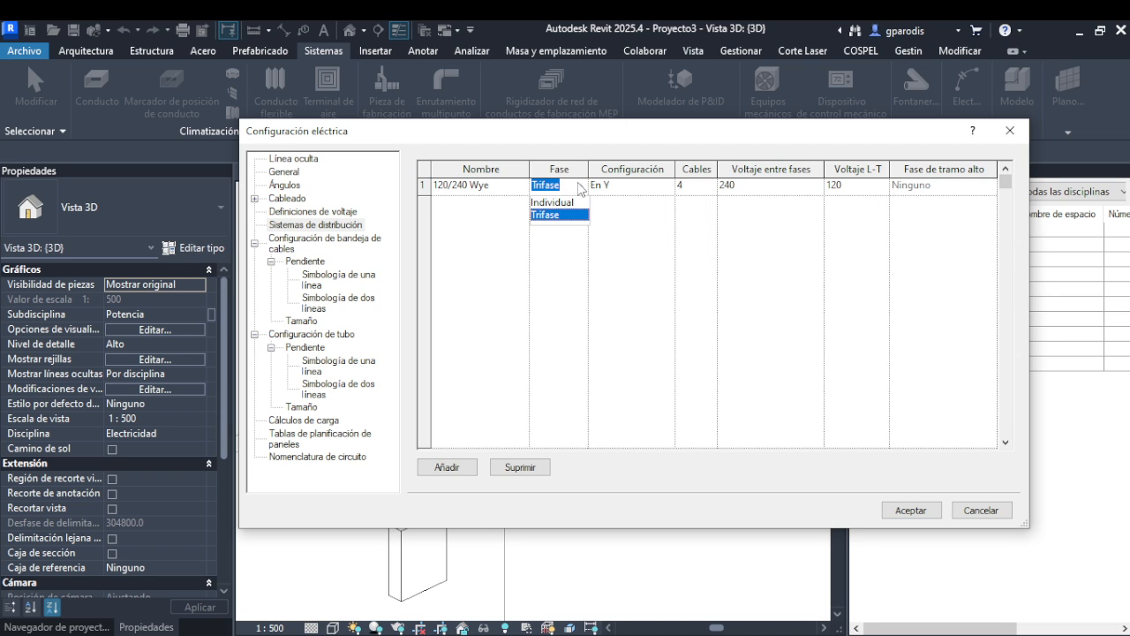
left_click(574, 216)
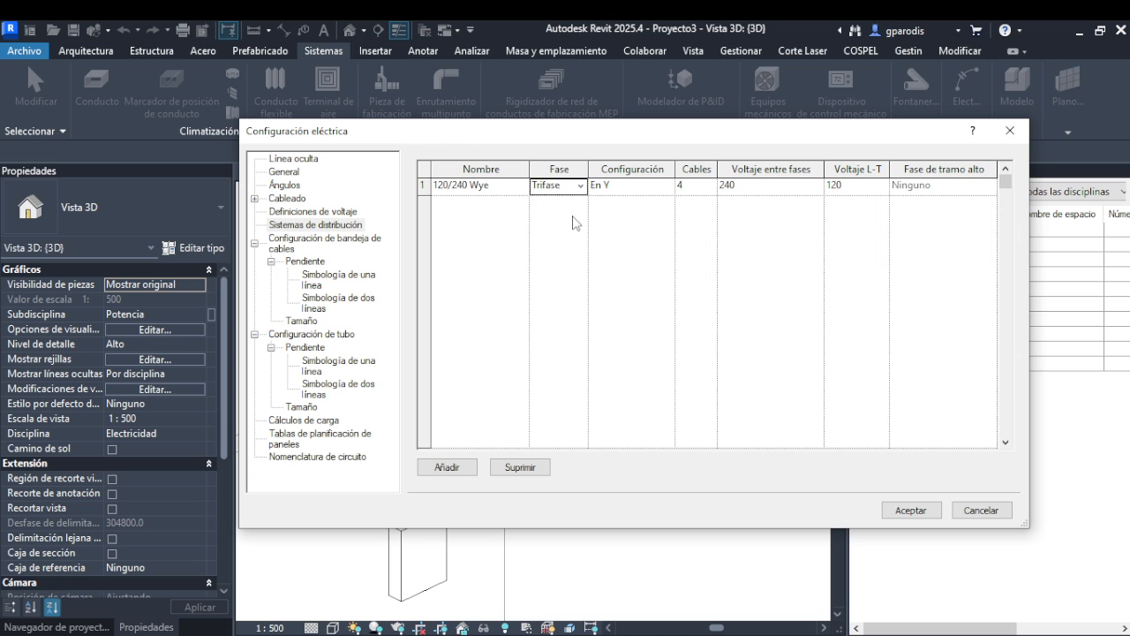
- Change the configuration of the 120/240 Wye distribution system to En delta
left_click(637, 187)
left_click(668, 186)
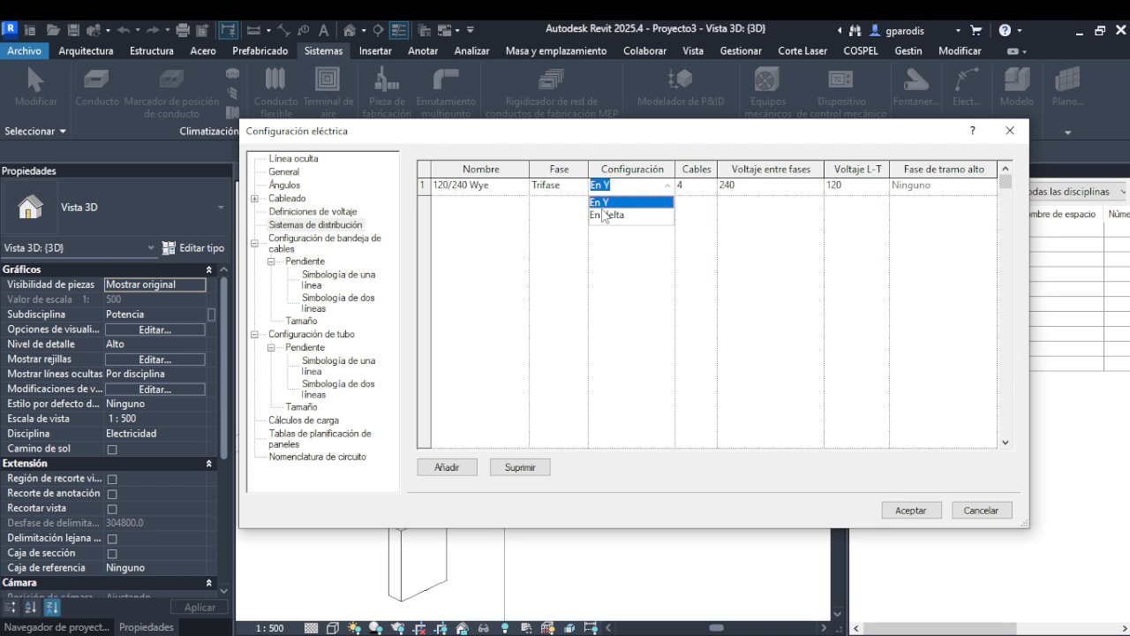
left_click(408, 216)
left_click_drag(0, 524, 0, 455)
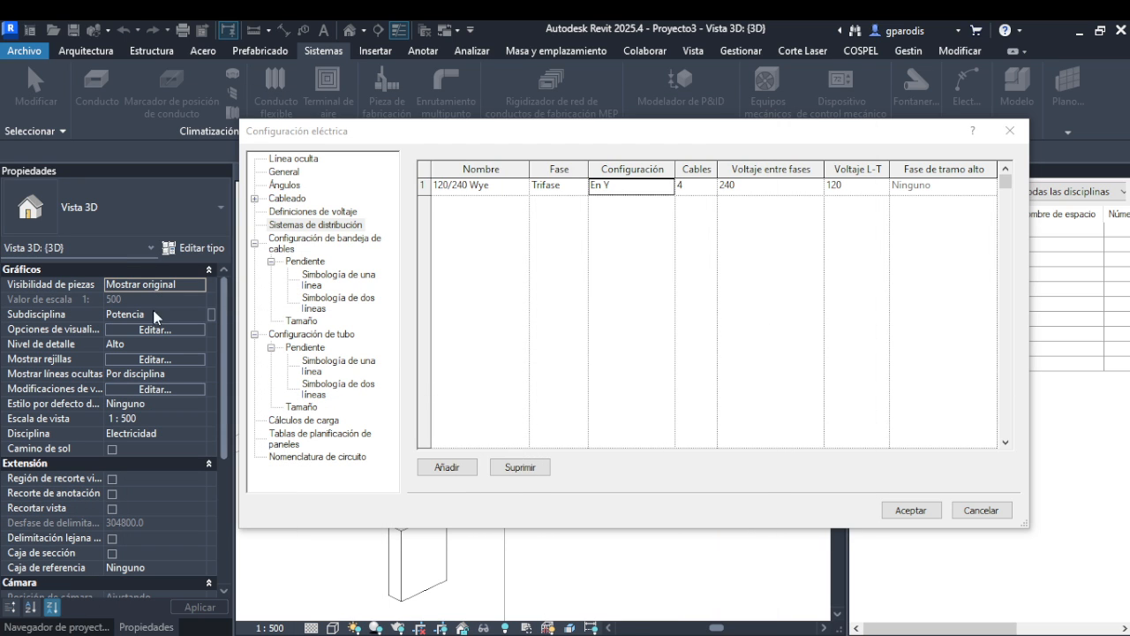
left_click(657, 186)
left_click(667, 186)
left_click(652, 216)
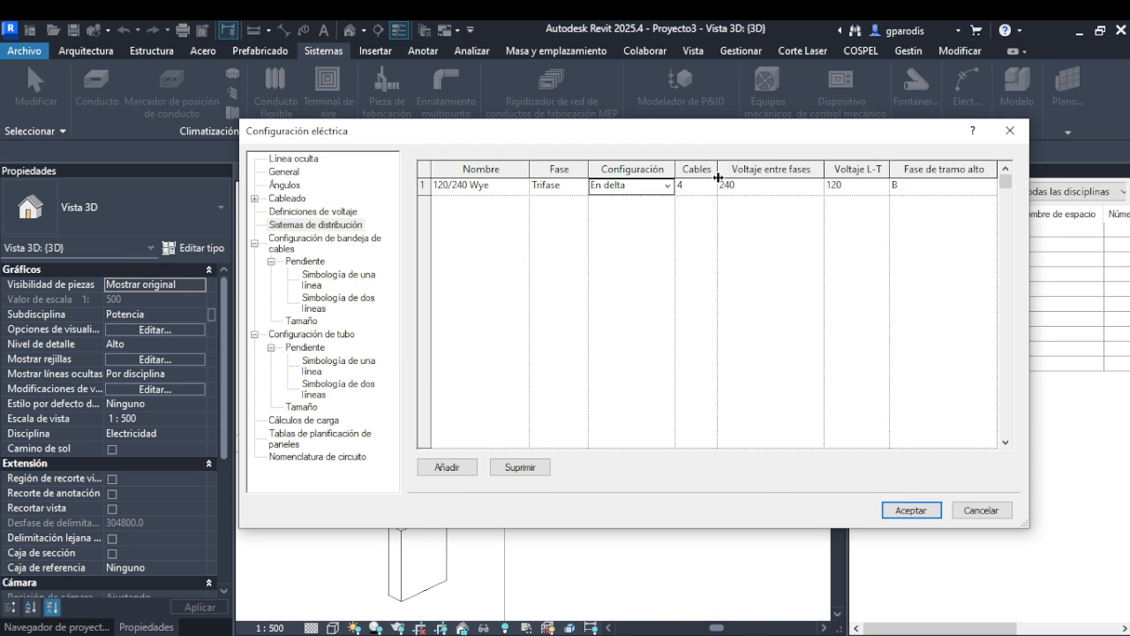
- Try 3 wires for the delta distribution system and return the wire count to 4
left_click(696, 186)
left_click(711, 186)
left_click(692, 203)
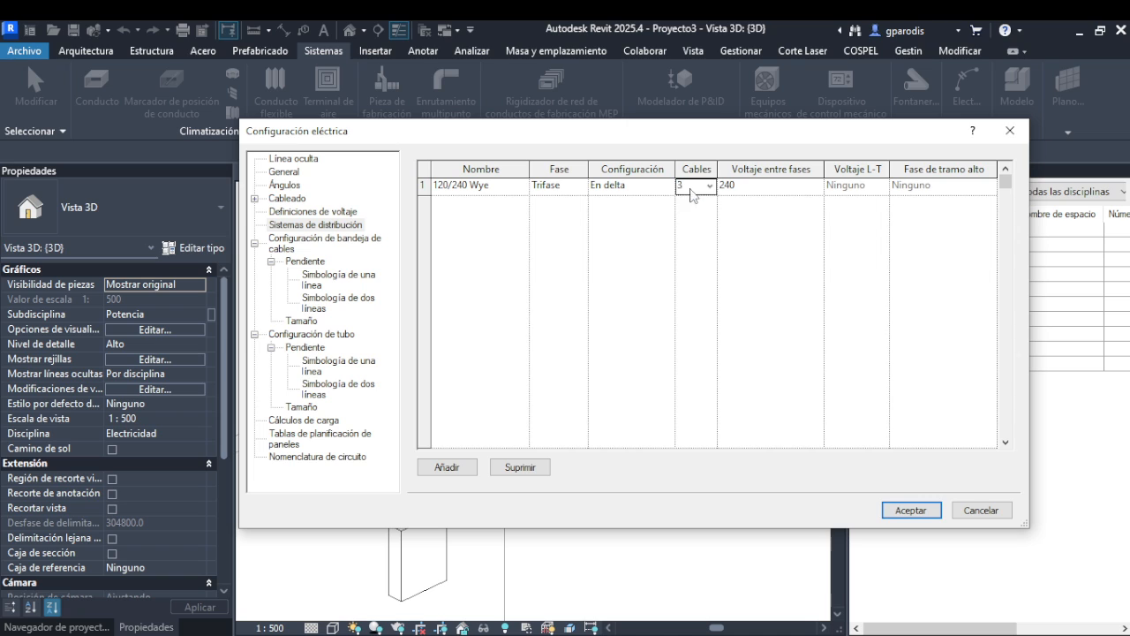
left_click(710, 187)
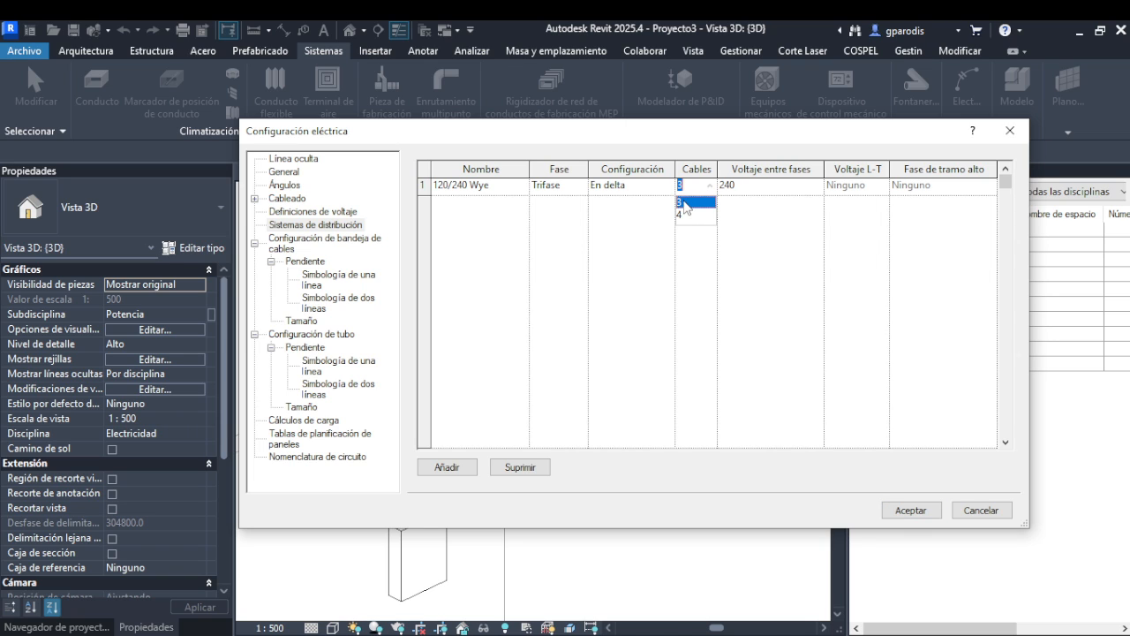
left_click(682, 215)
- Set the configuration of the 120/240 Wye distribution system back to En Y
left_click(641, 187)
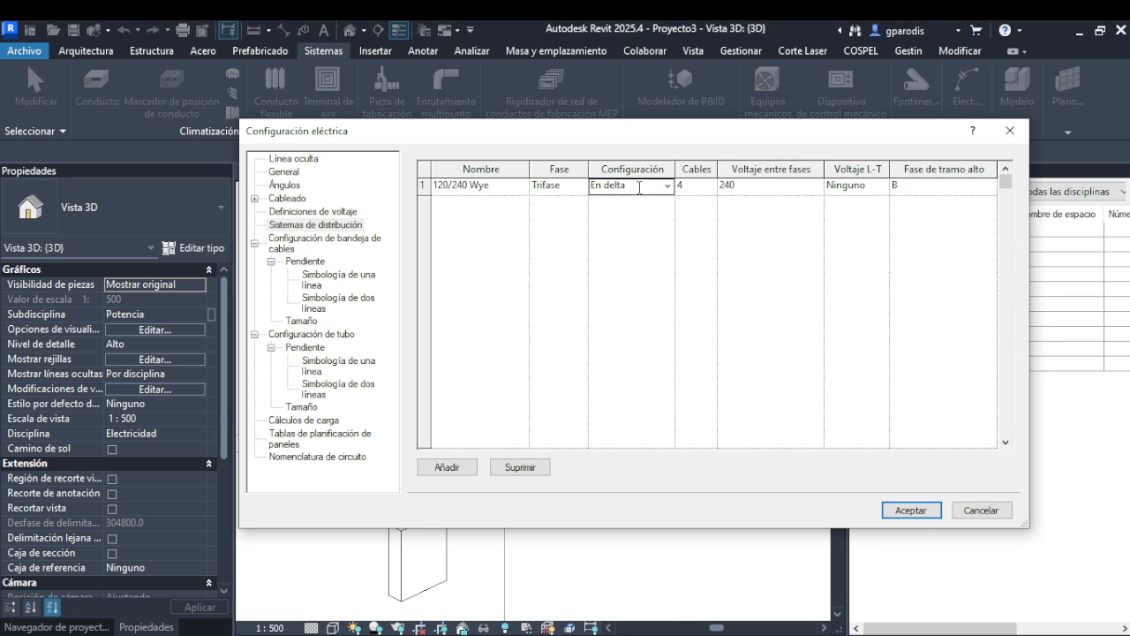
left_click(641, 187)
left_click(665, 187)
left_click(631, 202)
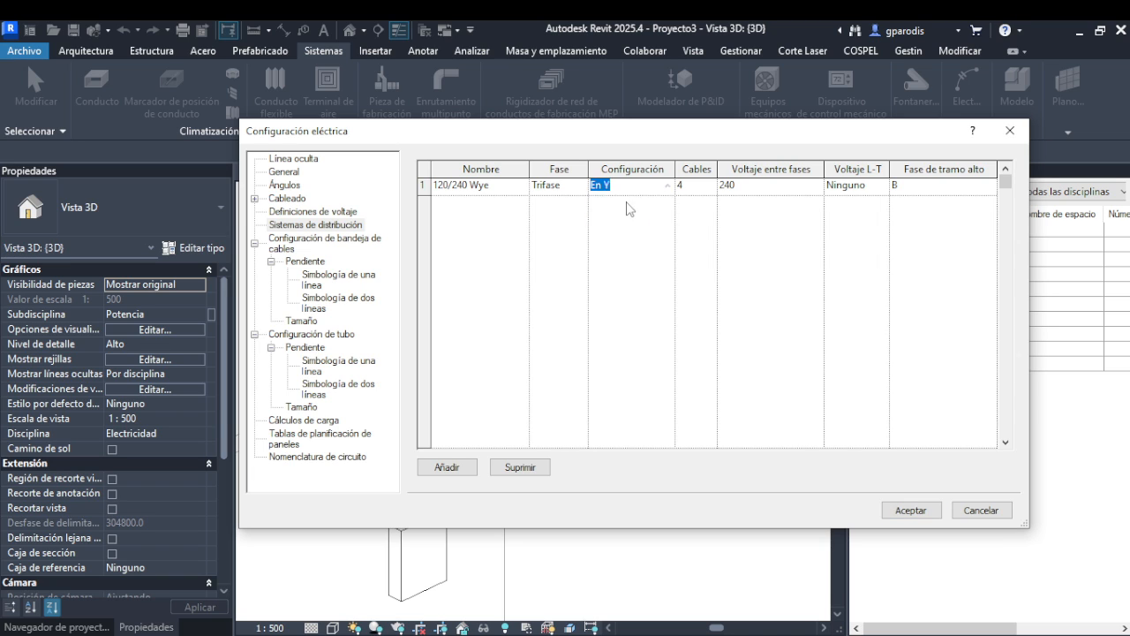
- Keep 4 wires and a 240 phase-to-phase voltage for the wye distribution system
left_click(707, 188)
left_click(712, 188)
left_click(714, 189)
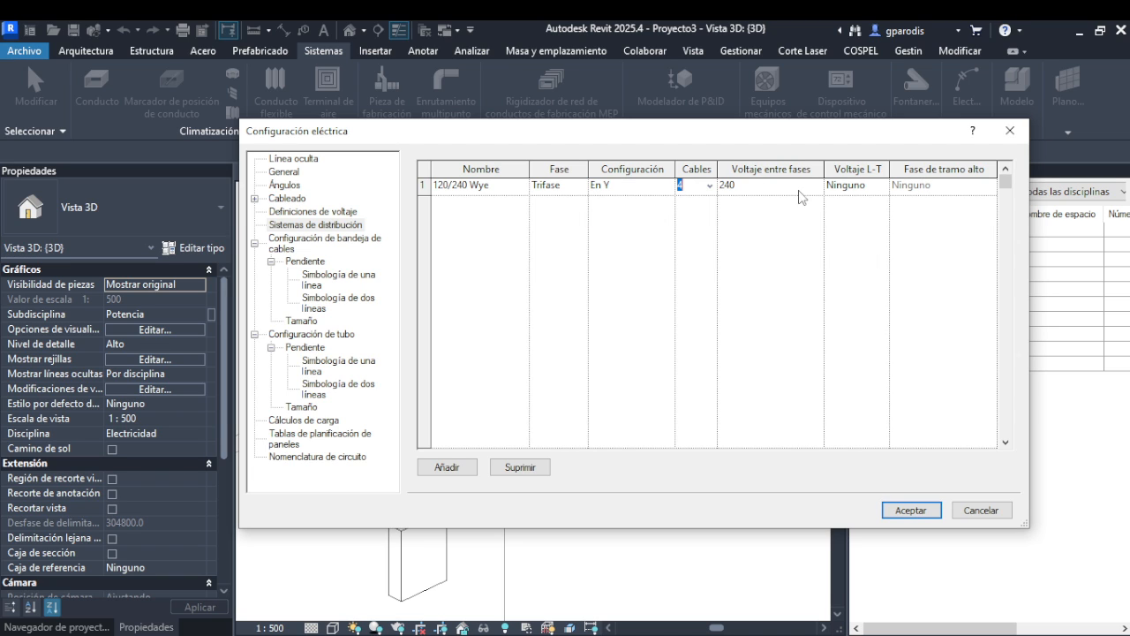
left_click(800, 187)
left_click(816, 187)
left_click(737, 228)
- Examine the transformer wiring diagrams in the PDF guide and the phase-to-phase voltage in the DCACLab circuit, returning to Revit's distribution settings
left_click_drag(0, 505, 695, 94)
scroll(597, 372, "down", 15)
scroll(597, 372, "up", 20)
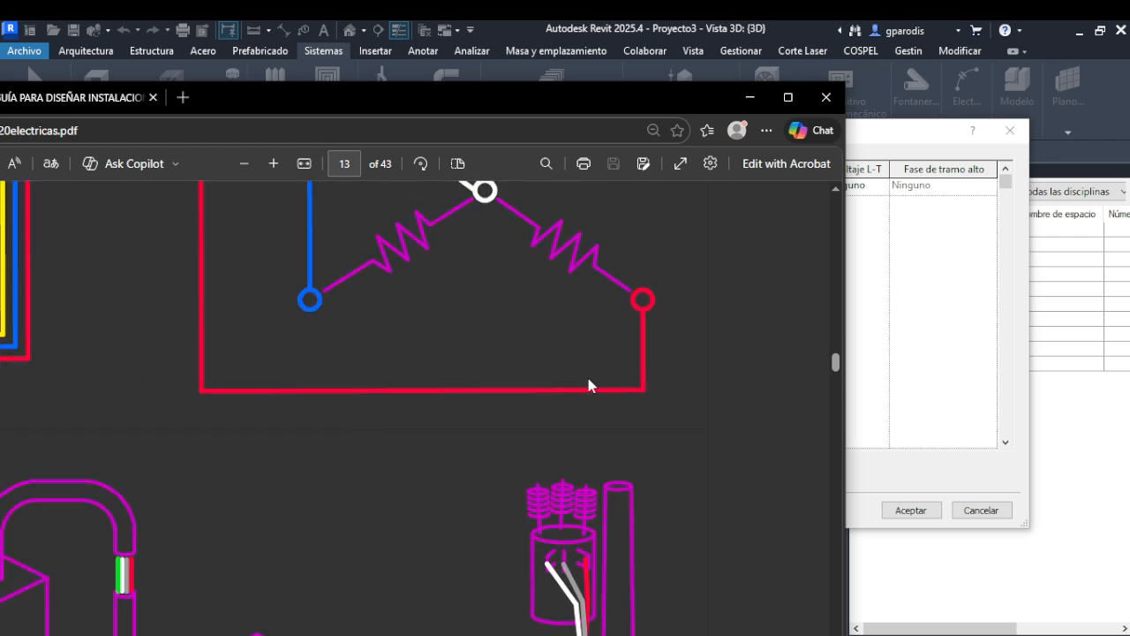
scroll(504, 476, "down", 3)
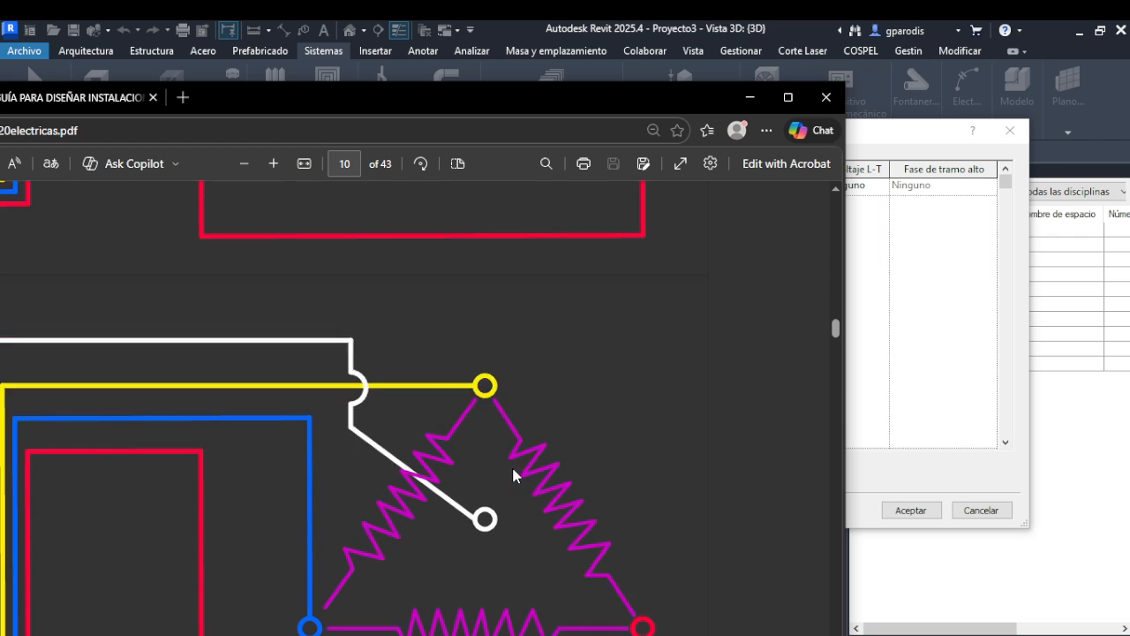
left_click_drag(659, 91, 0, 417)
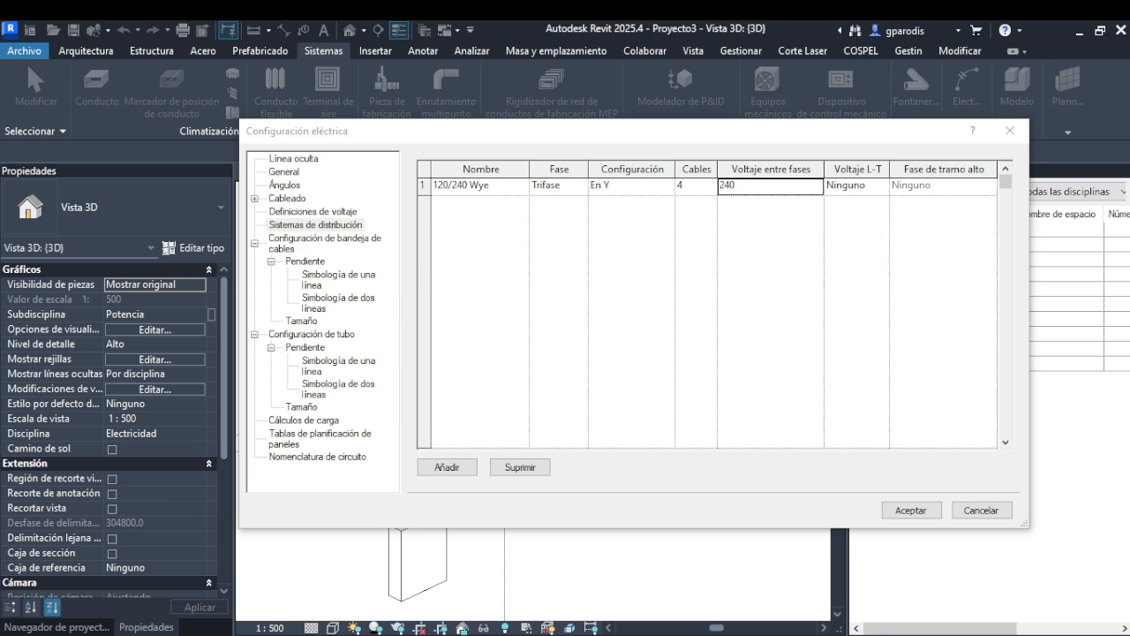
key("alt+Tab")
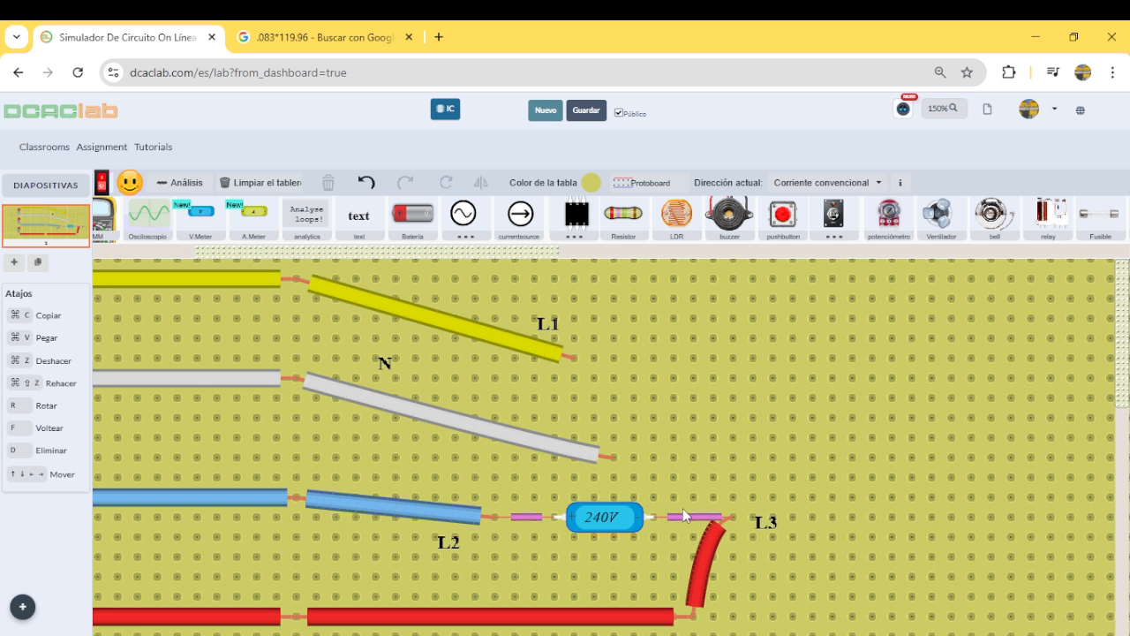
key("alt+Tab")
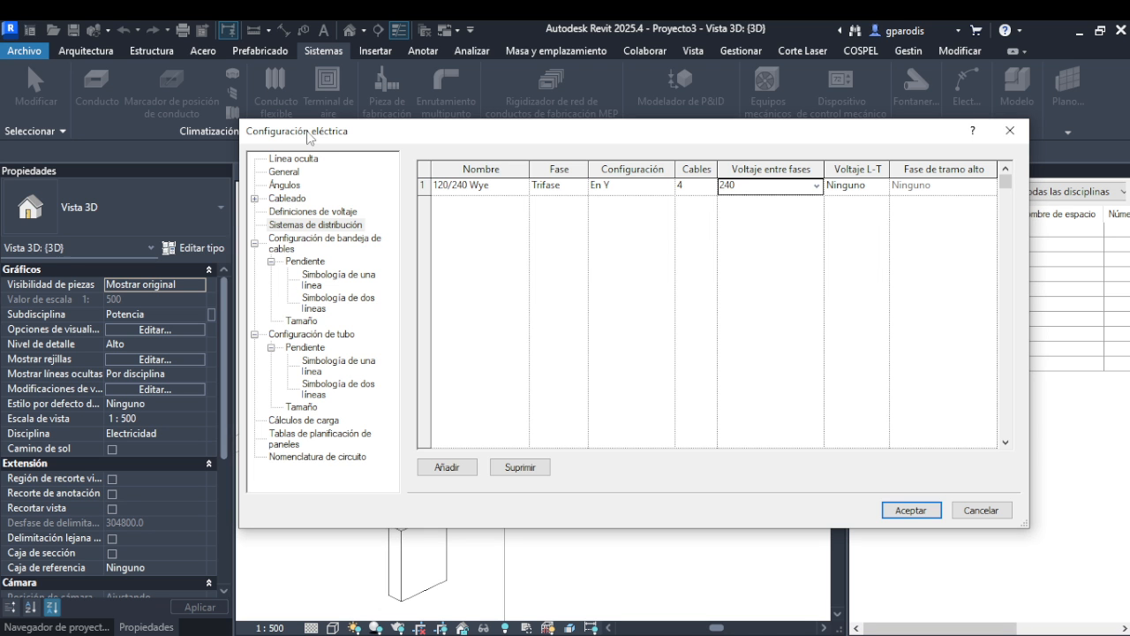
- Set the L-T voltage of the 120/240 Wye distribution system to 120 and accept the electrical settings
left_click(871, 192)
left_click(881, 186)
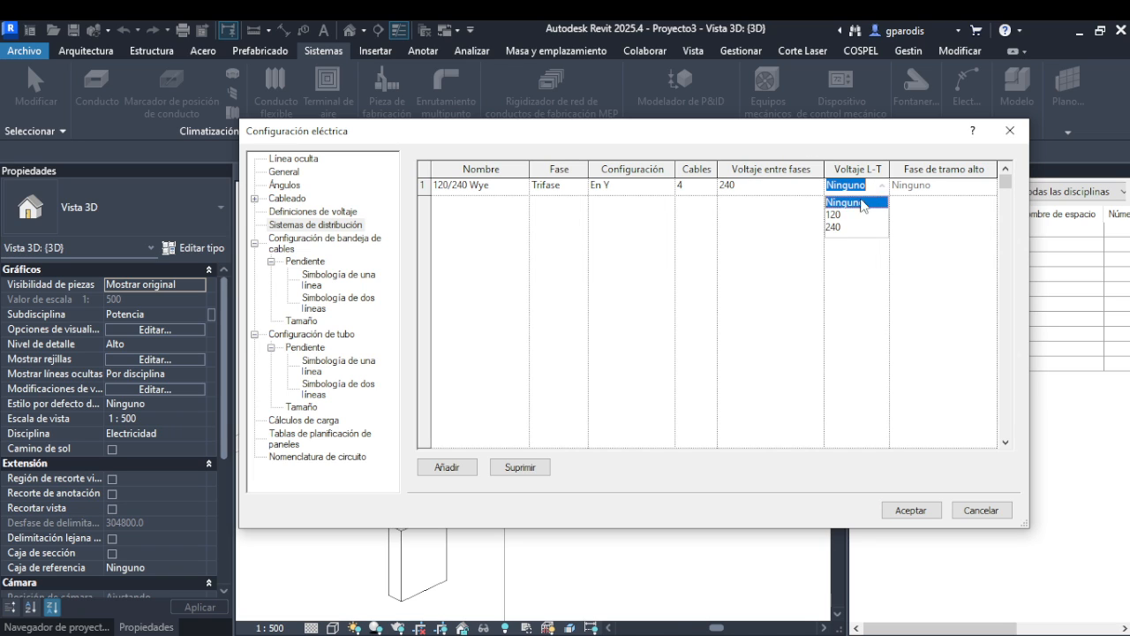
left_click(850, 217)
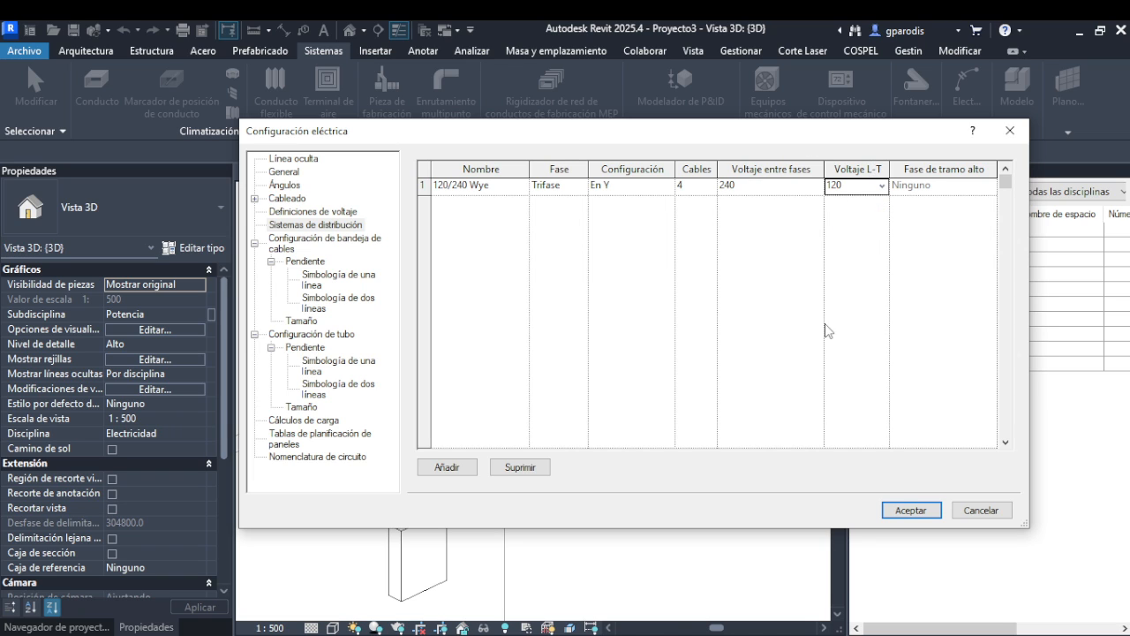
left_click(909, 510)
- Assign the 120/240 Wye distribution system to the 125 A panel on the wall
left_click(408, 535)
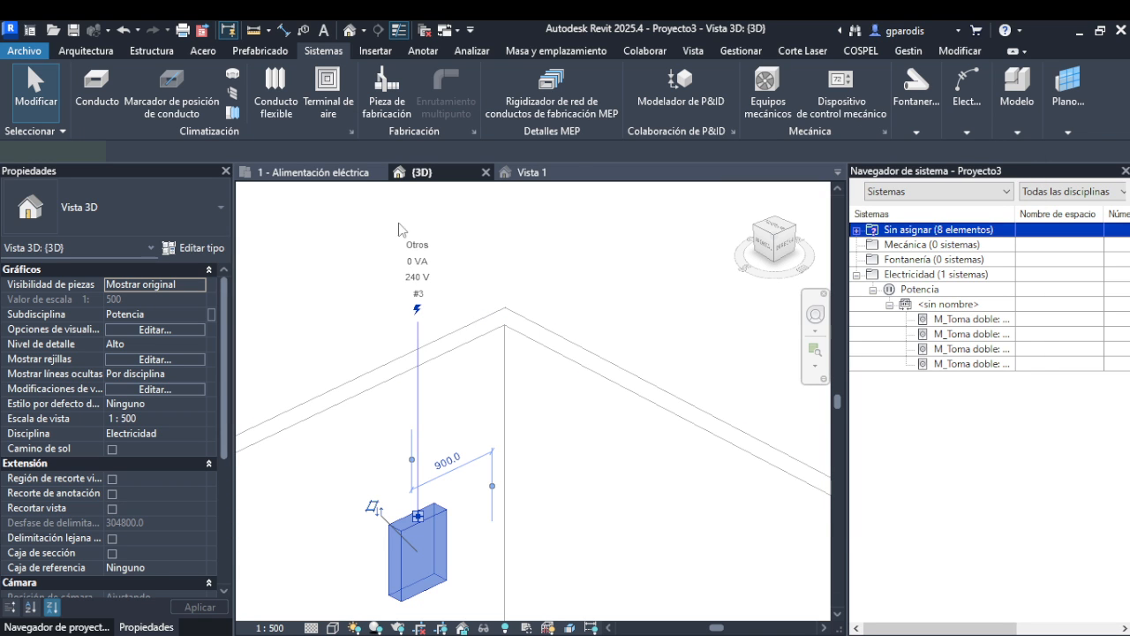
left_click(319, 151)
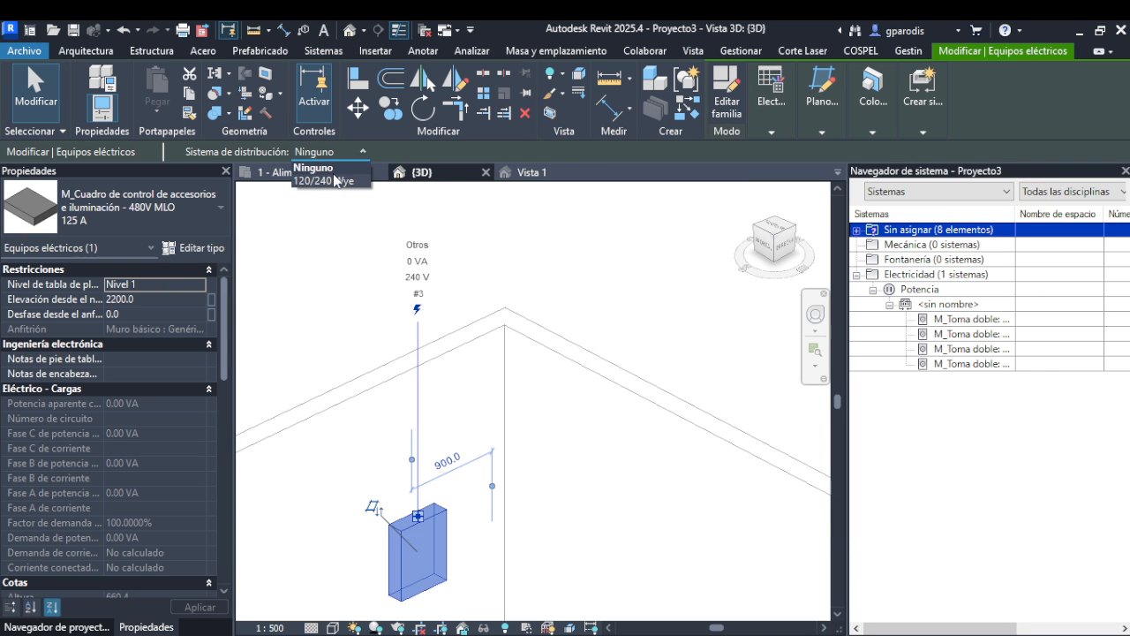
left_click(334, 181)
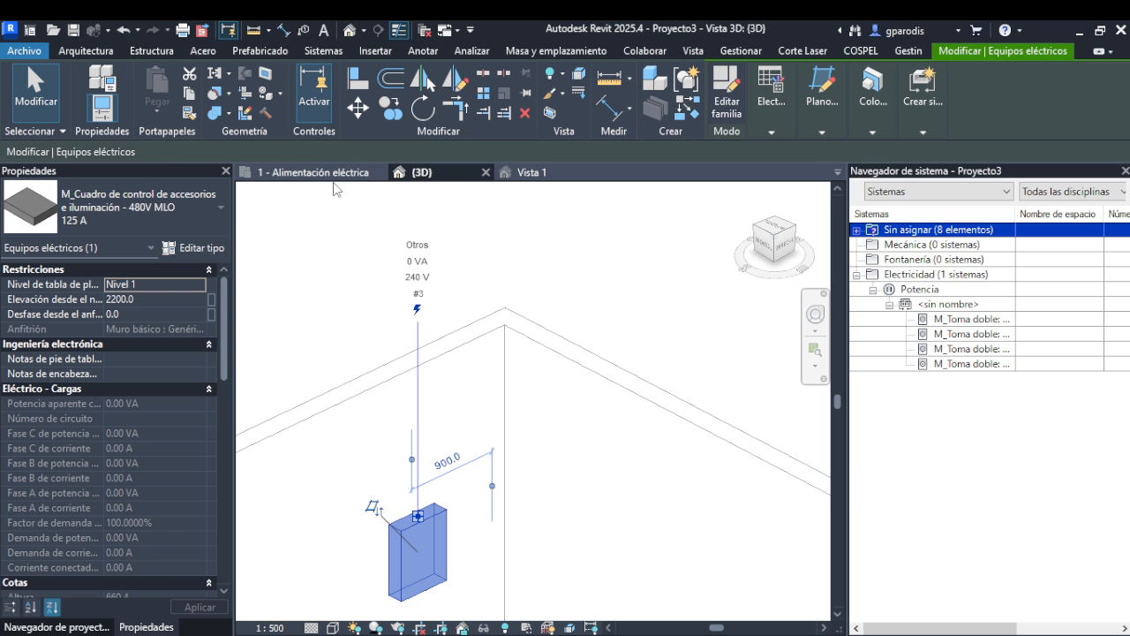
left_click(353, 296)
- Connect the existing circuit of four double outlets to the 125 A wall panel
scroll(474, 442, "down", 2)
middle_click_drag(514, 609, 526, 473)
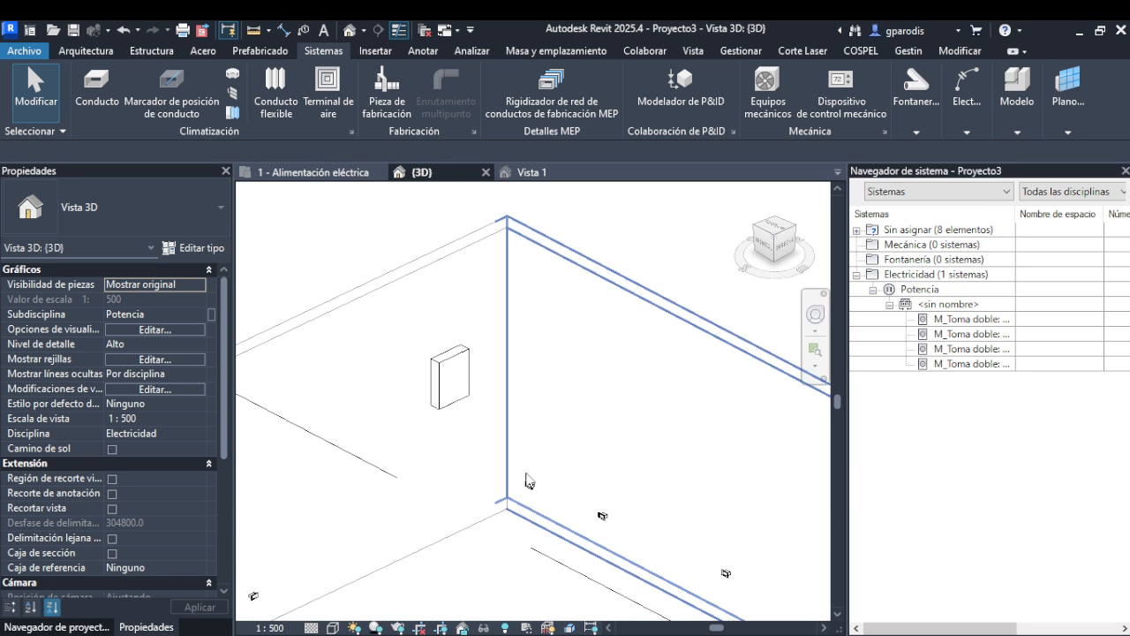
left_click(532, 487)
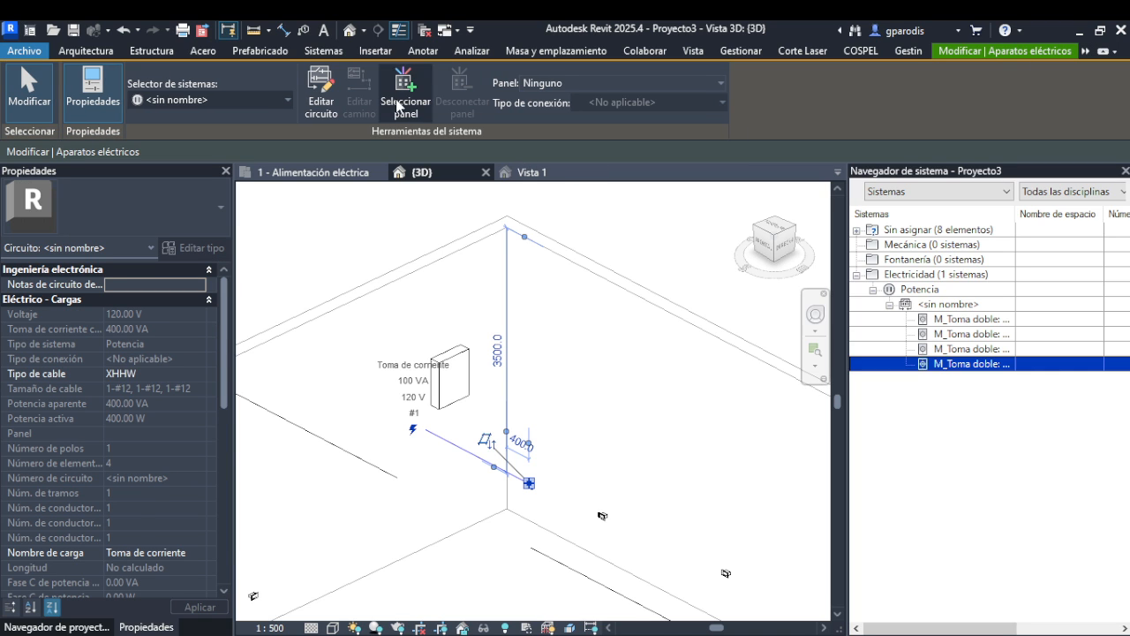
left_click(405, 96)
left_click(441, 366)
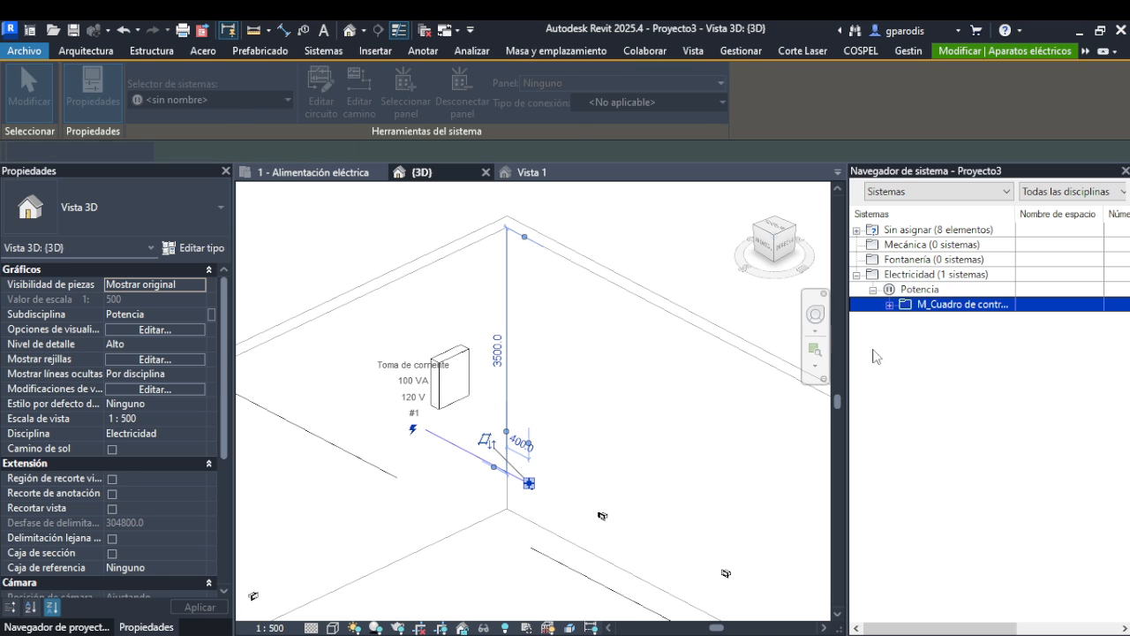
- List the outlets of circuit 1 under the panel in the system browser and select that circuit
left_click(889, 305)
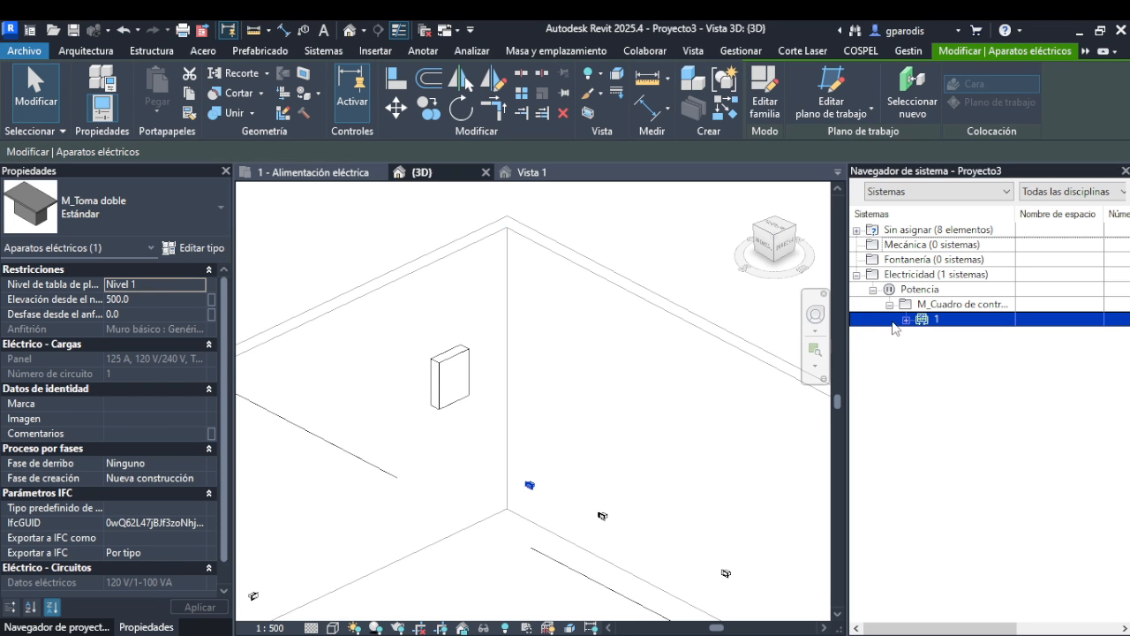
left_click(906, 319)
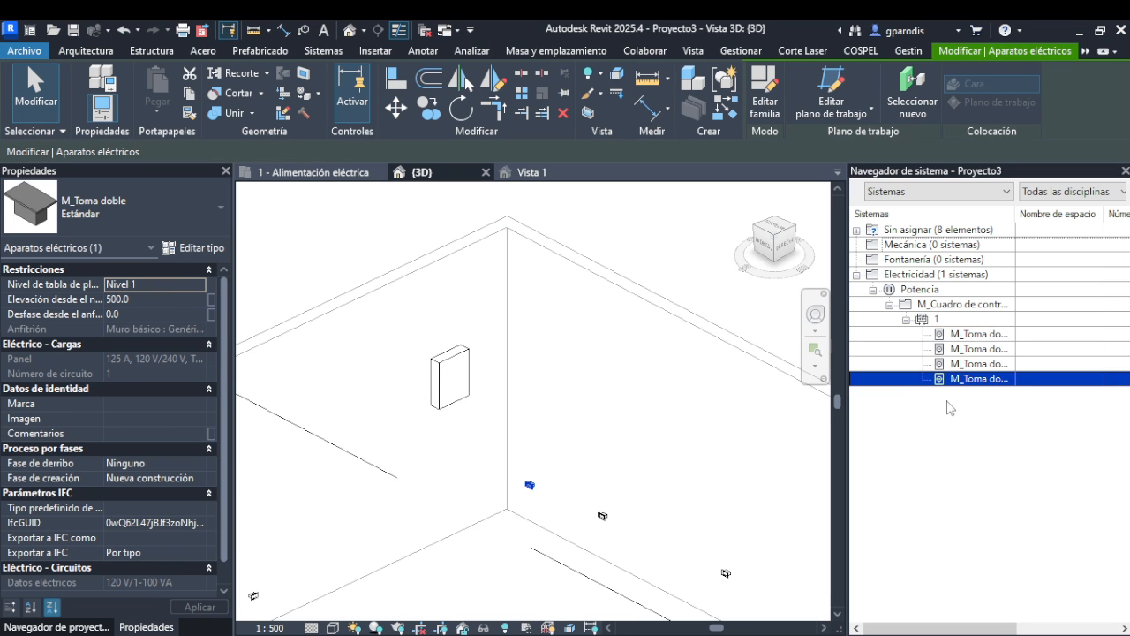
left_click(931, 323)
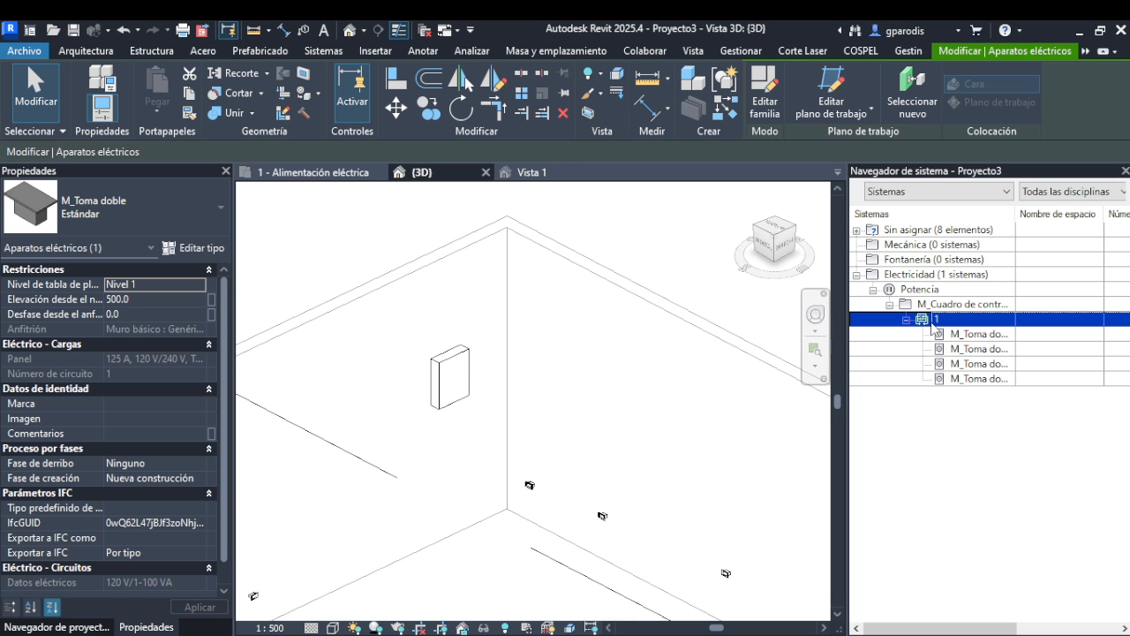
- Create a second power circuit from three unassigned double outlets at the far end of the adjoining wall
scroll(494, 412, "down", 3)
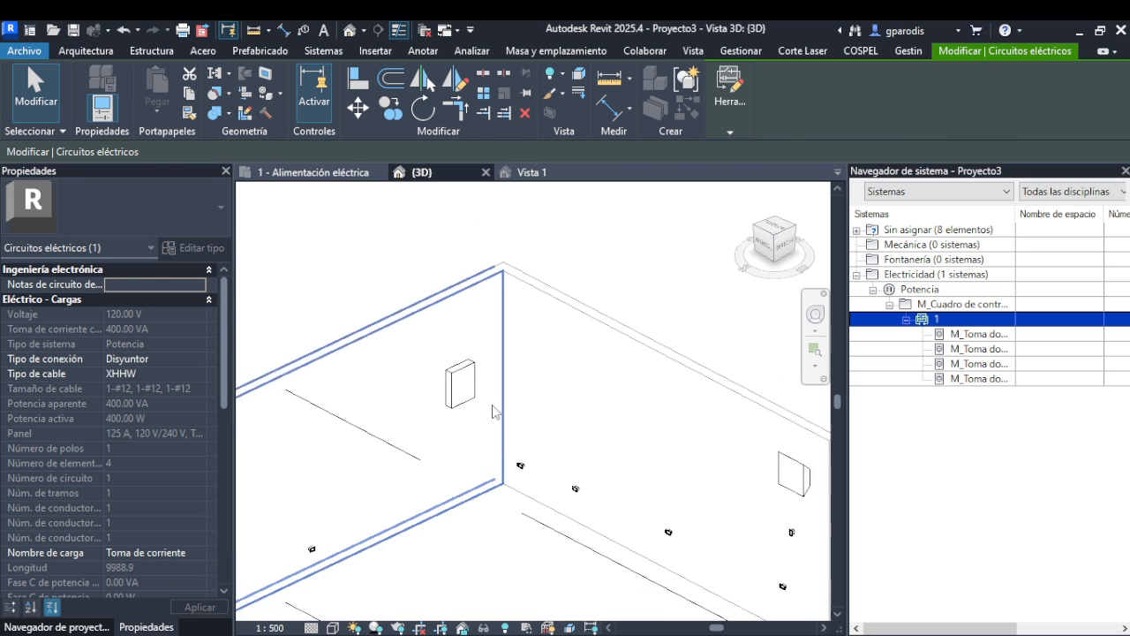
left_click(598, 330)
middle_click_drag(517, 428, 627, 331)
scroll(481, 357, "up", 4)
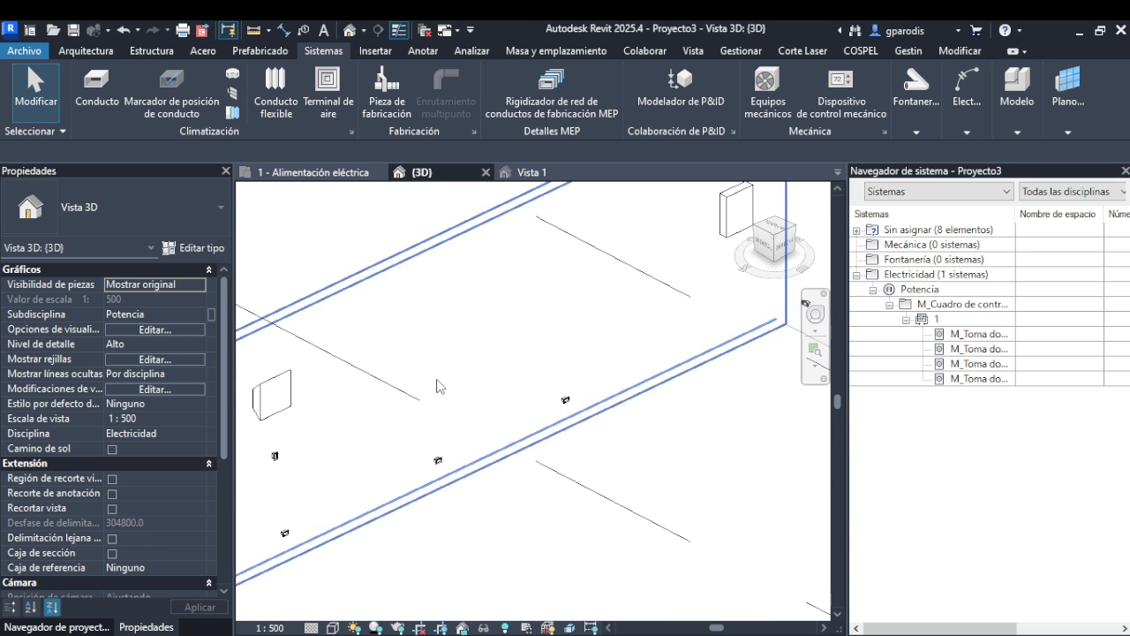
scroll(433, 468, "down", 2)
left_click(343, 526)
left_click_drag(324, 587, 525, 459)
left_click_drag(409, 553, 536, 384, "ctrl")
left_click(1093, 94)
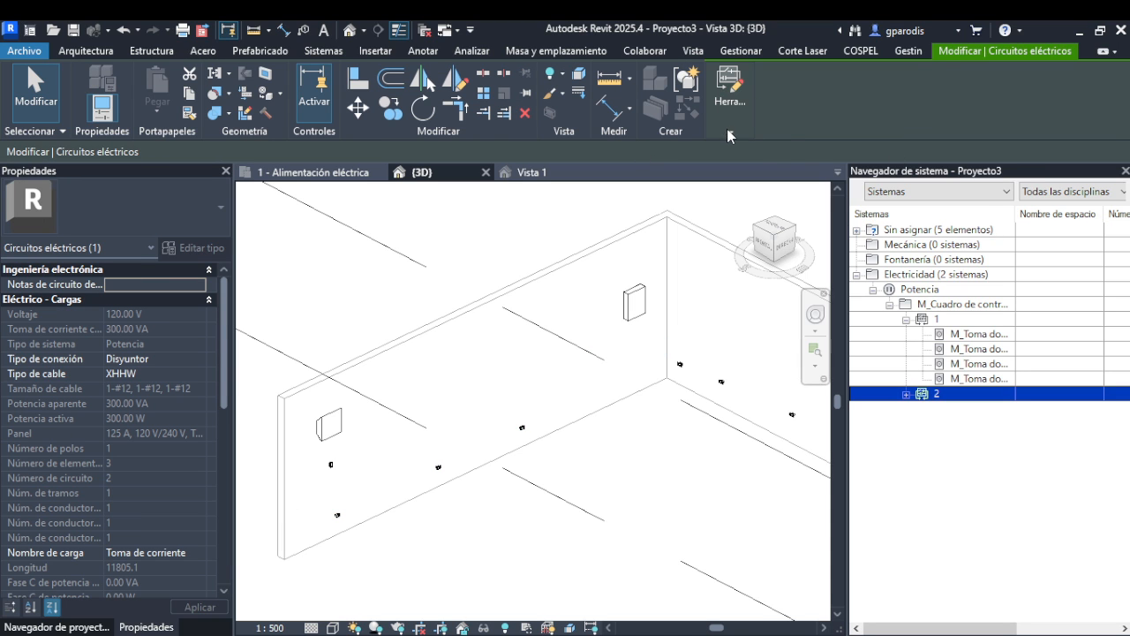
- Try to select a panel for circuit 2 and list its outlets in the system browser
mouse_move(727, 131)
left_click(713, 232)
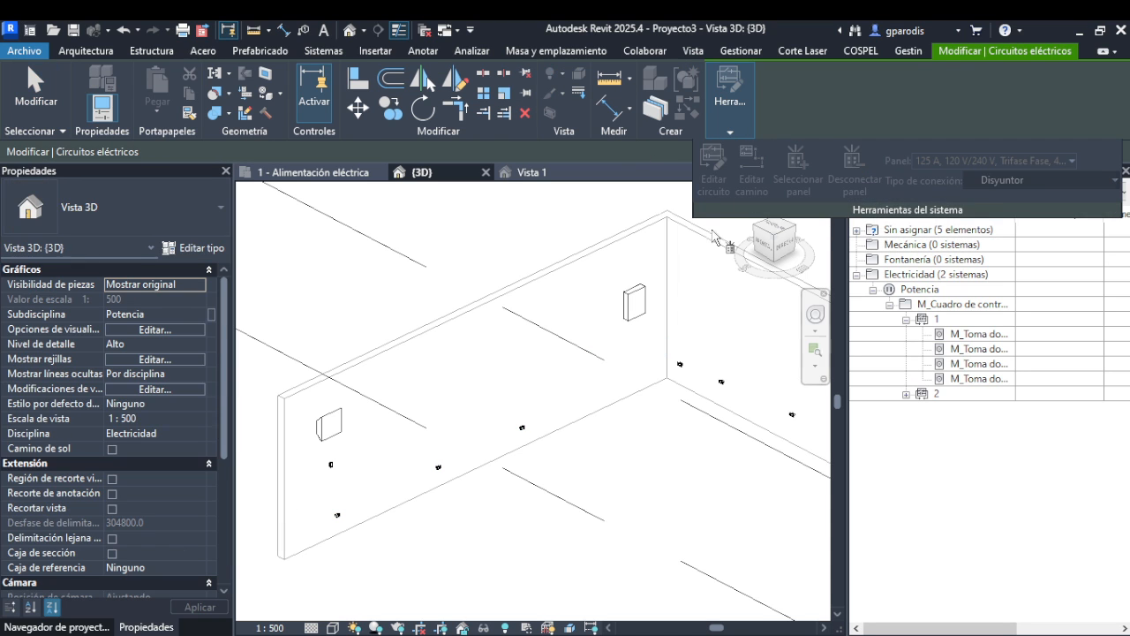
left_click(856, 392)
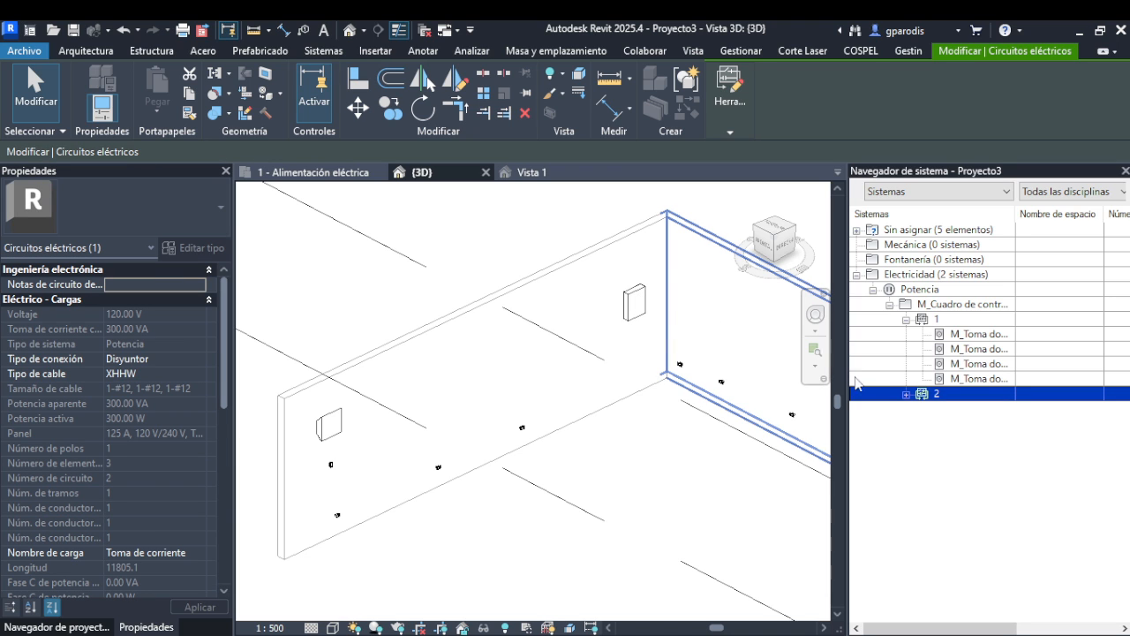
left_click(906, 394)
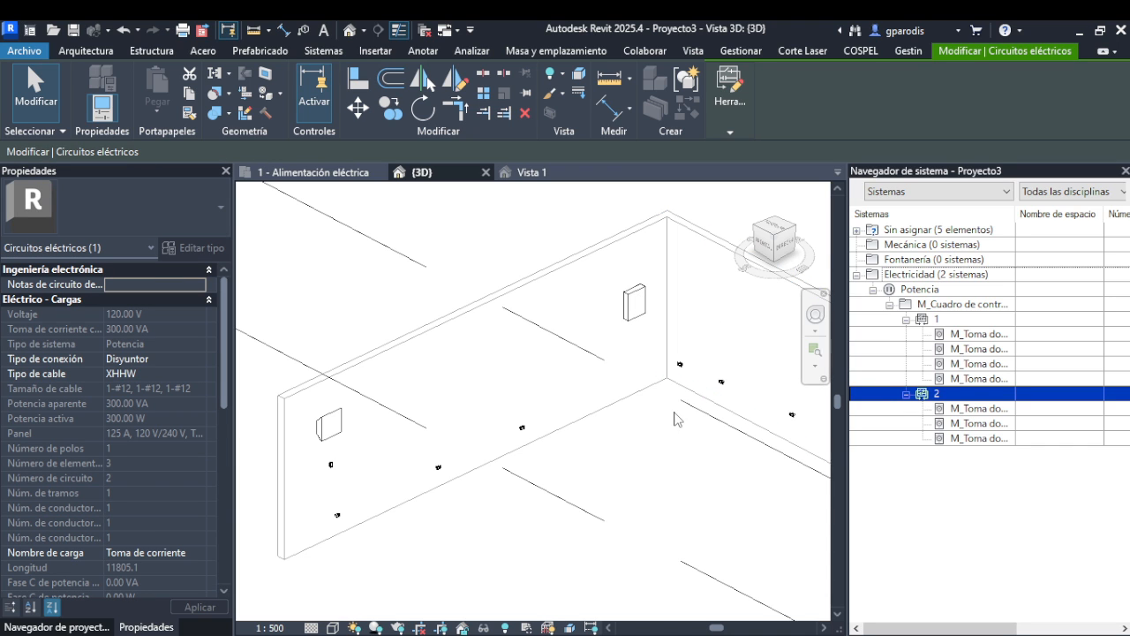
middle_click_drag(724, 462, 662, 456)
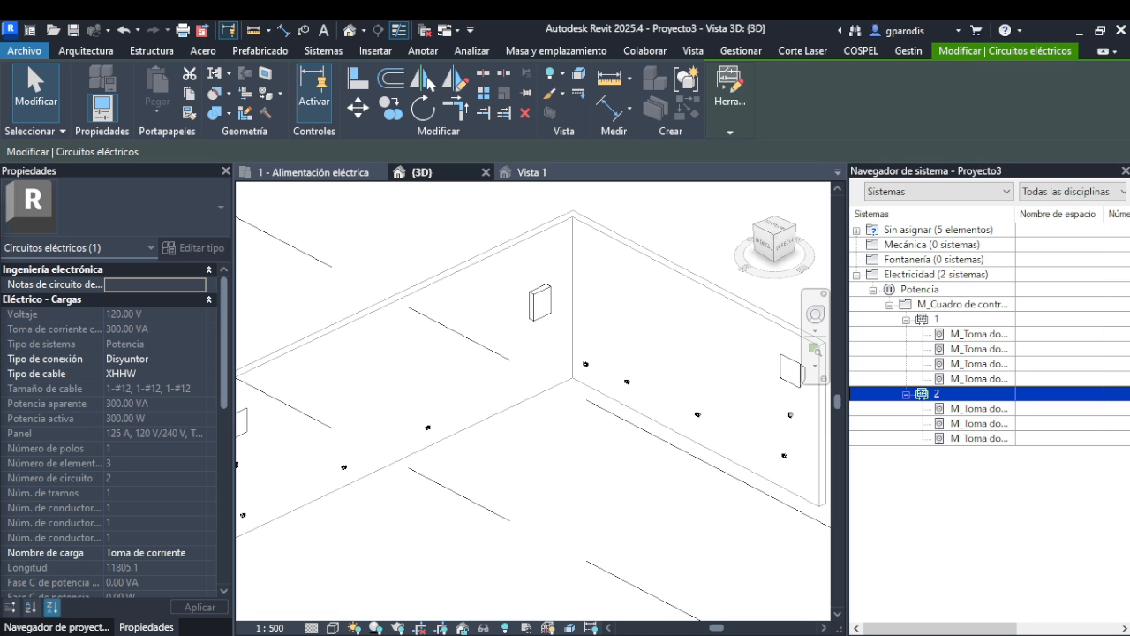
- Switch to Tecno electricas.pdf and examine the three-prong plug, grounding rod and grounded N-L1 outlet diagrams on pages 14 to 16
left_click_drag(0, 217, 103, 224)
left_click_drag(544, 81, 659, 55)
scroll(592, 336, "up", 5)
scroll(560, 343, "down", 1)
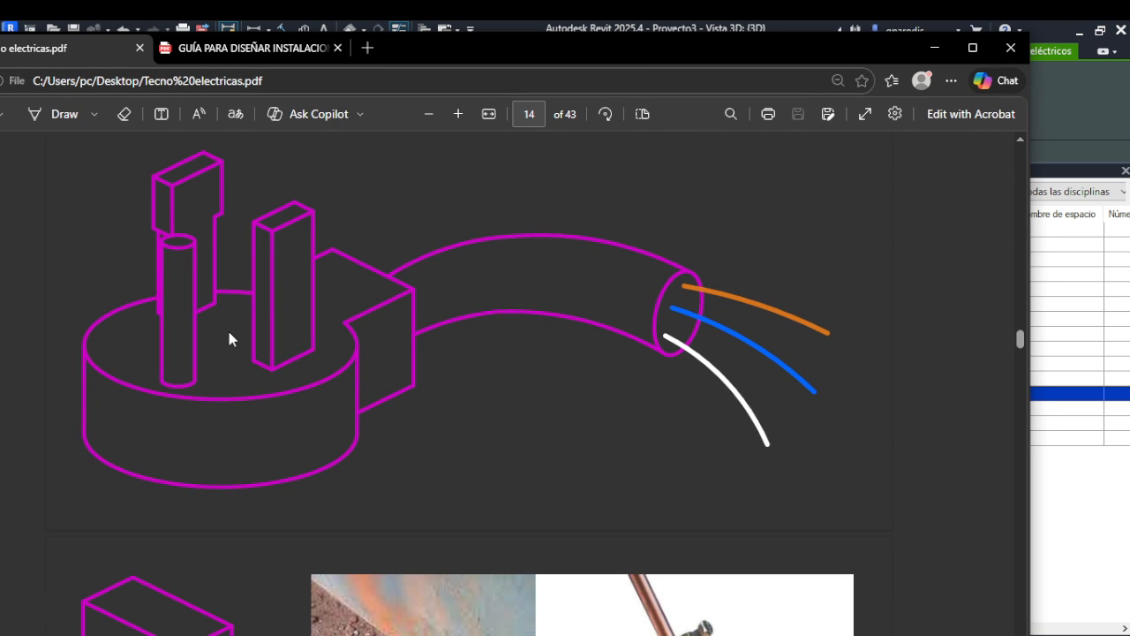
scroll(186, 366, "down", 5)
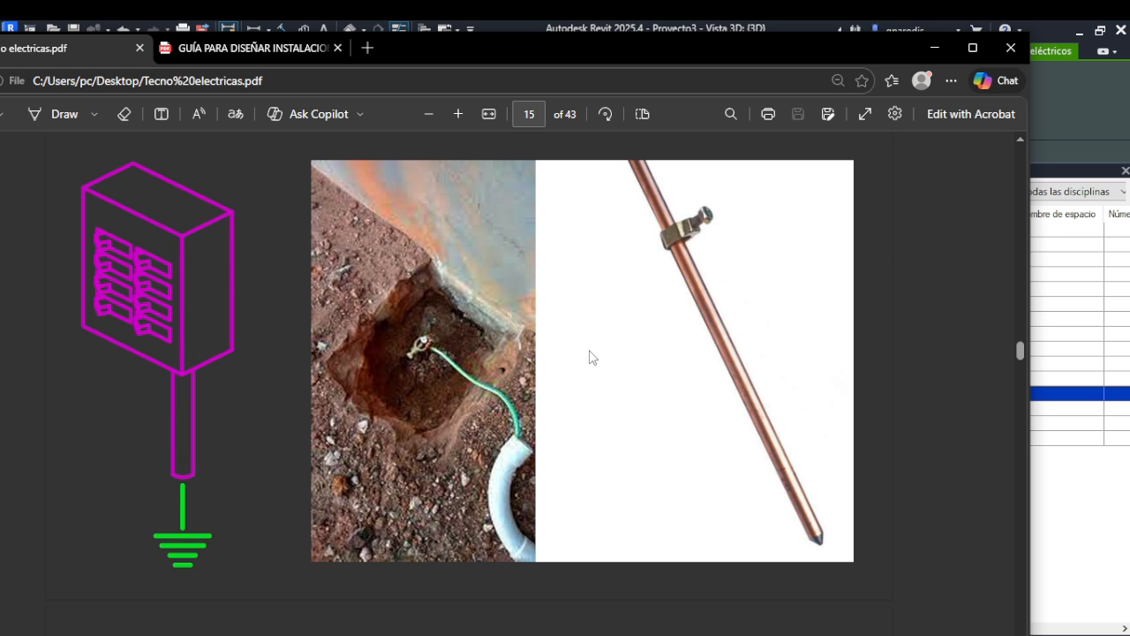
scroll(591, 355, "up", 1)
scroll(648, 371, "down", 6)
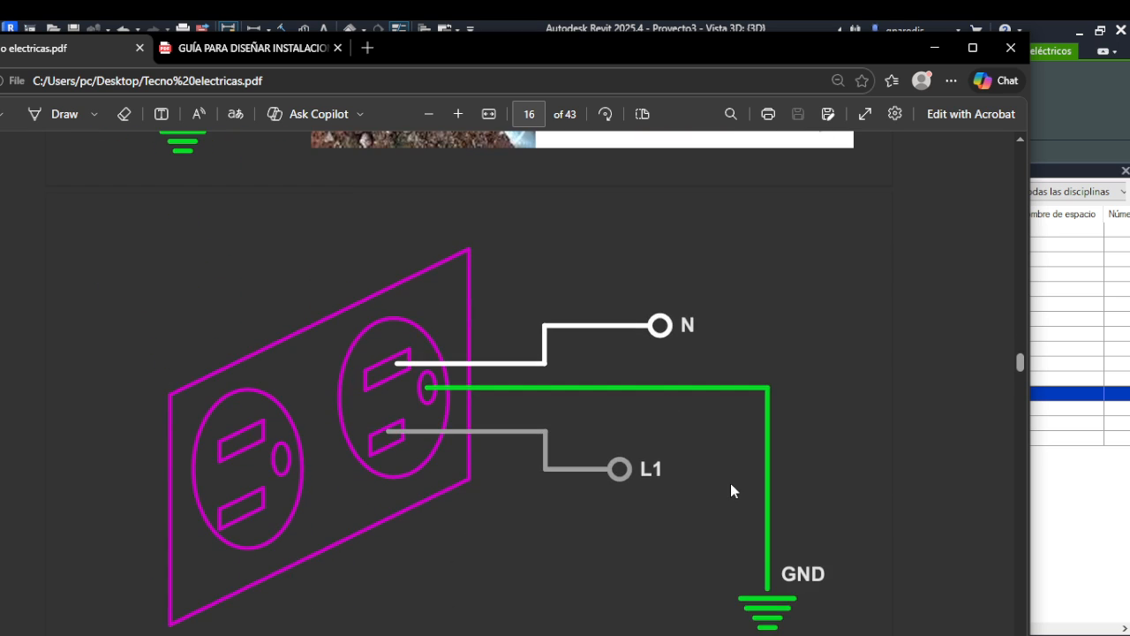
scroll(701, 441, "down", 2)
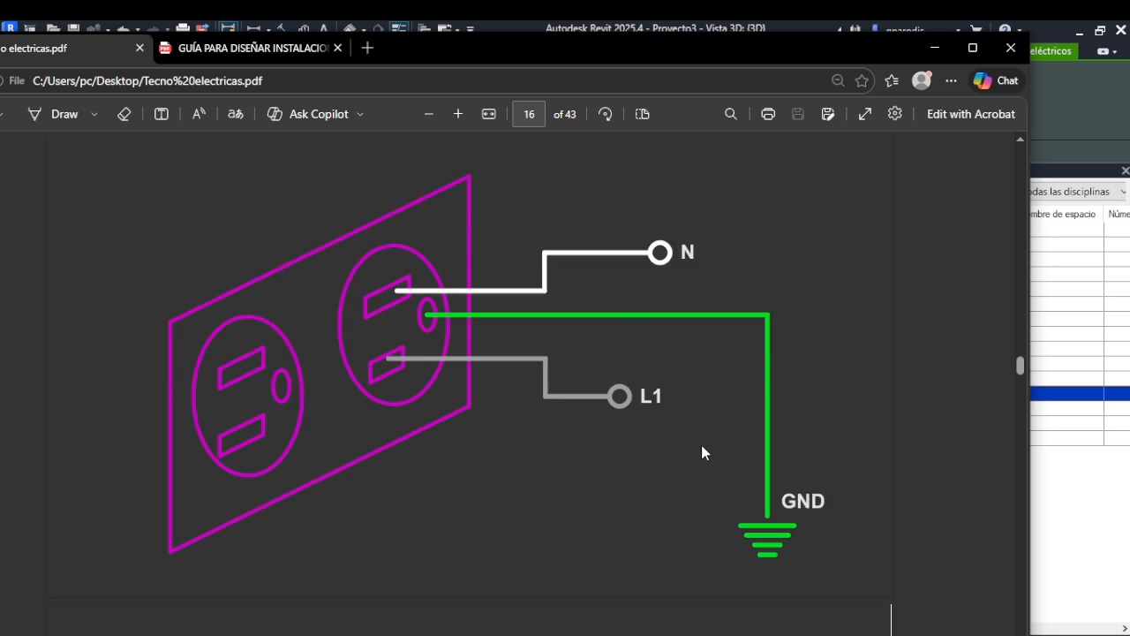
scroll(701, 441, "up", 5)
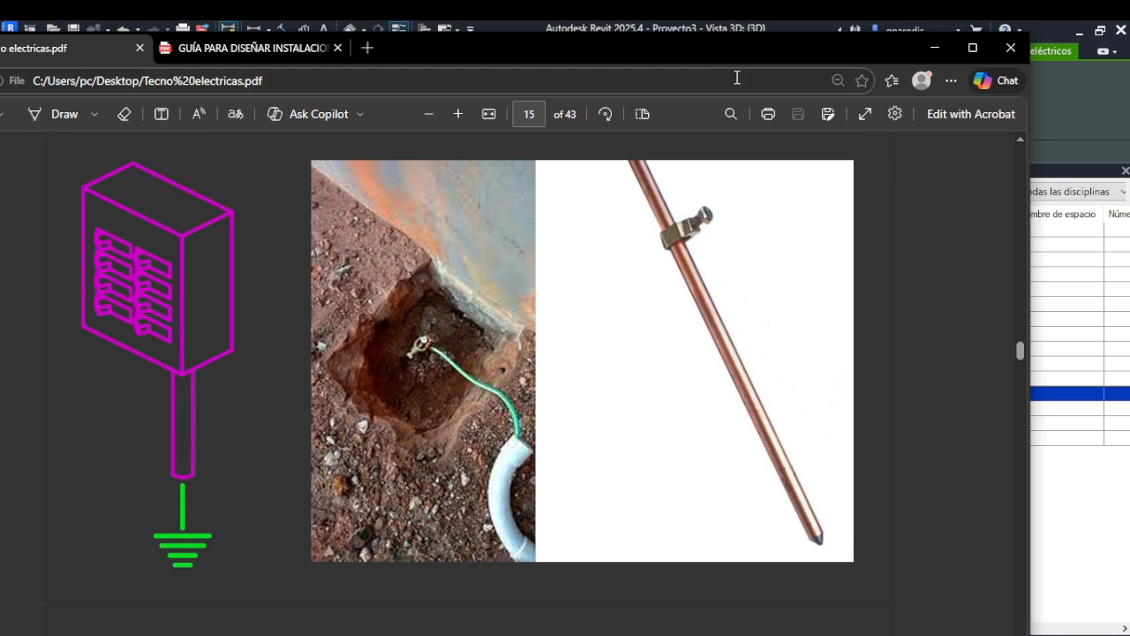
- Compare the N-L1 and L1-L2 outlet wiring with the service supply and panel distribution diagrams on pages 13 to 18, returning to Revit
left_click_drag(757, 44, 819, 44)
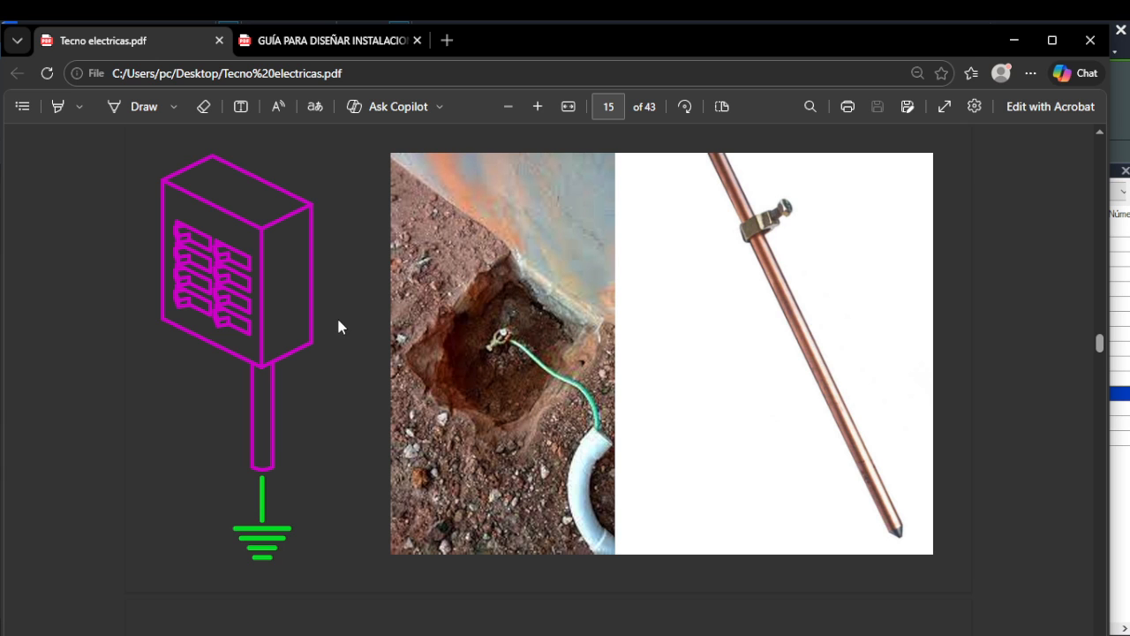
scroll(534, 393, "down", 10)
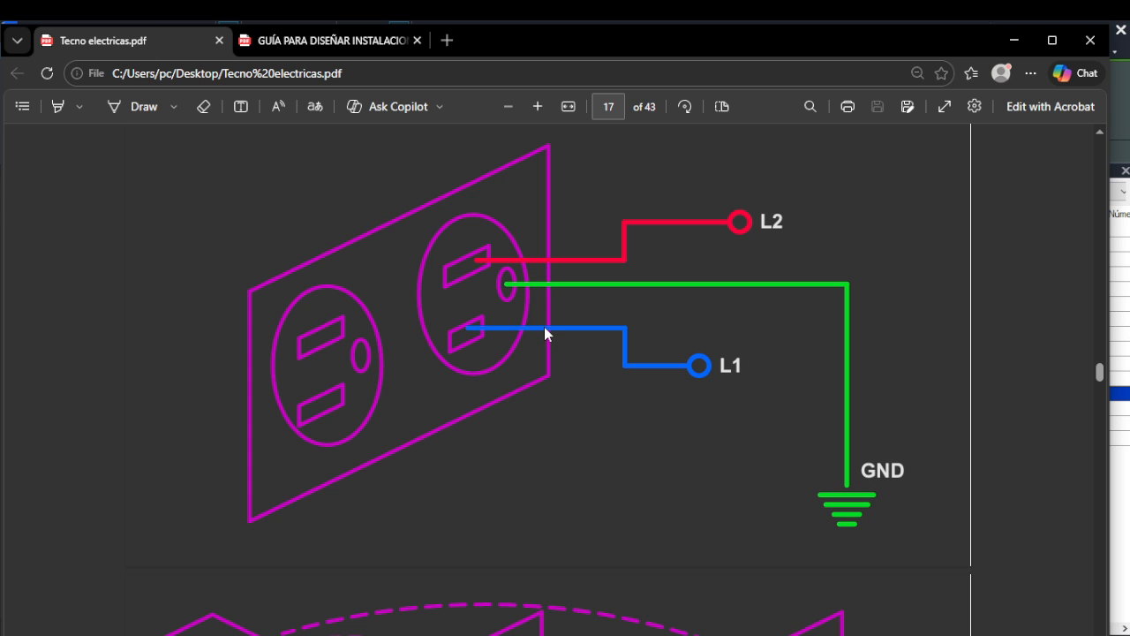
scroll(544, 327, "up", 5)
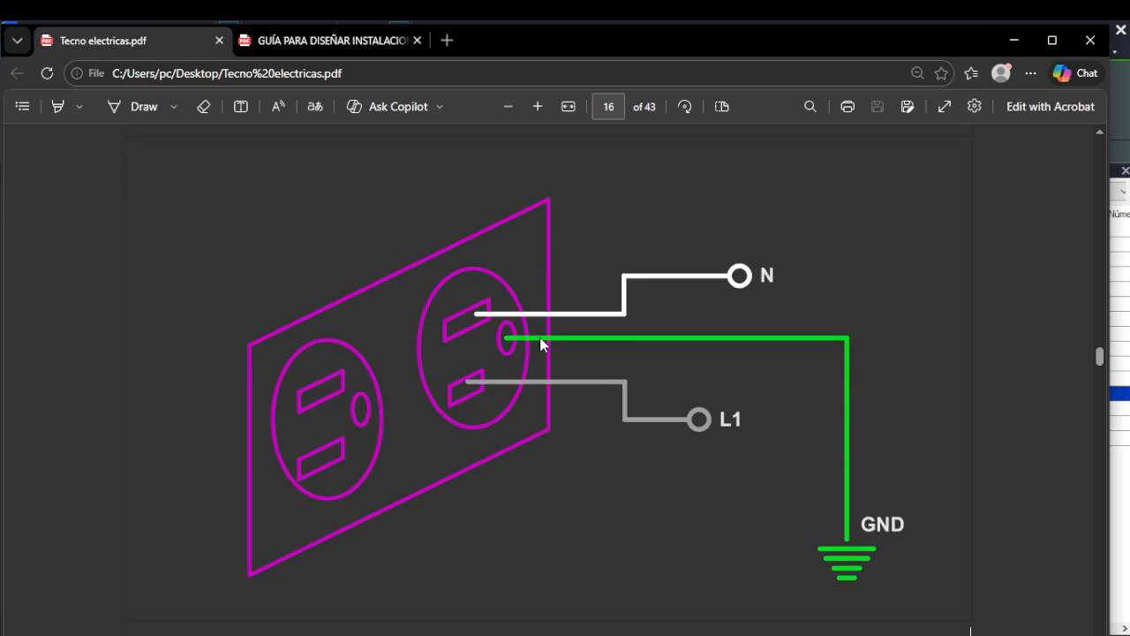
scroll(547, 340, "down", 1)
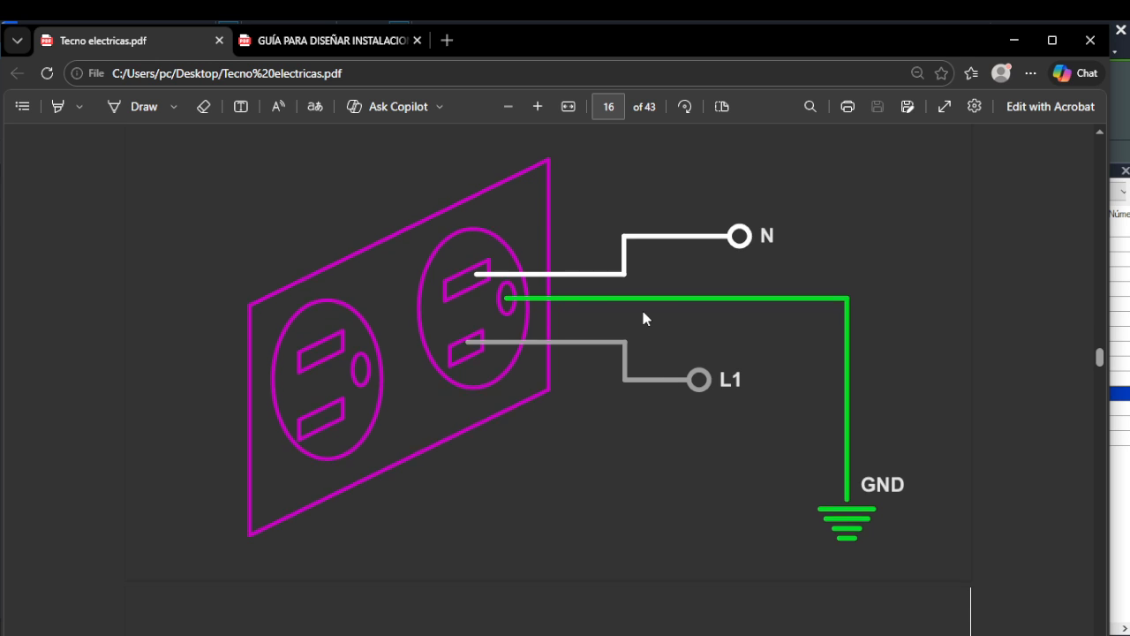
scroll(643, 315, "up", 5)
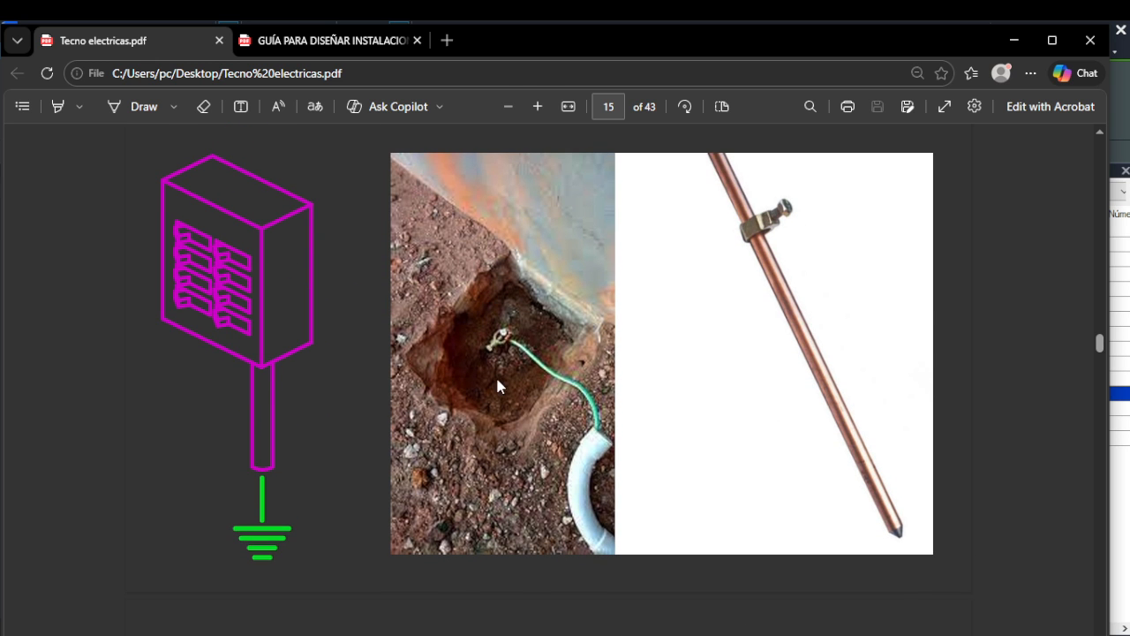
scroll(500, 343, "down", 10)
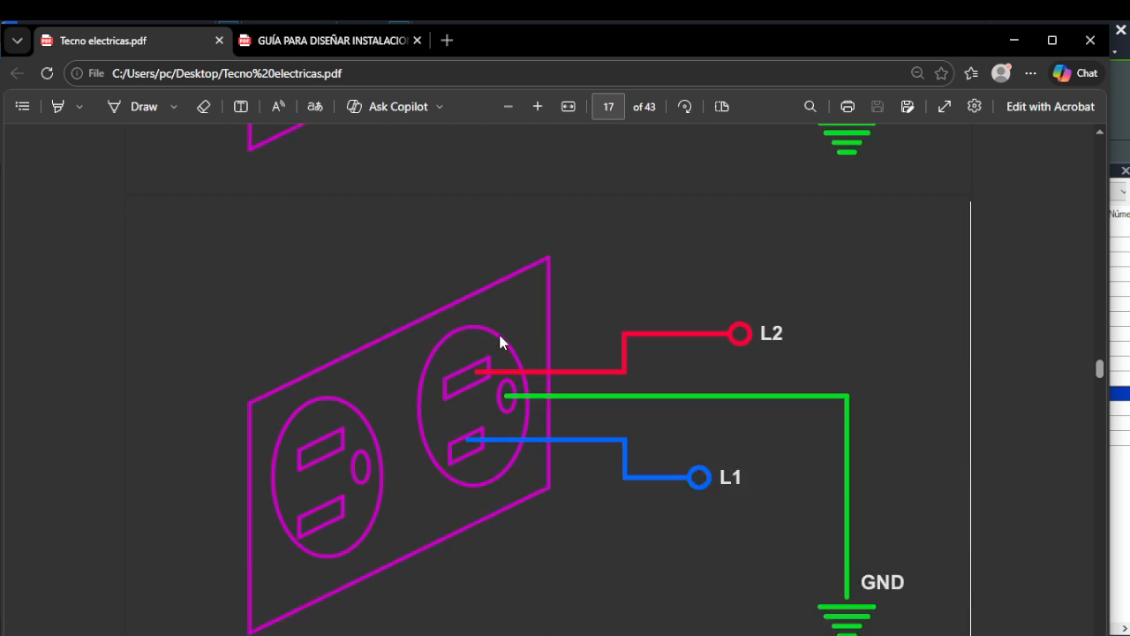
scroll(501, 339, "up", 15)
scroll(501, 338, "up", 5)
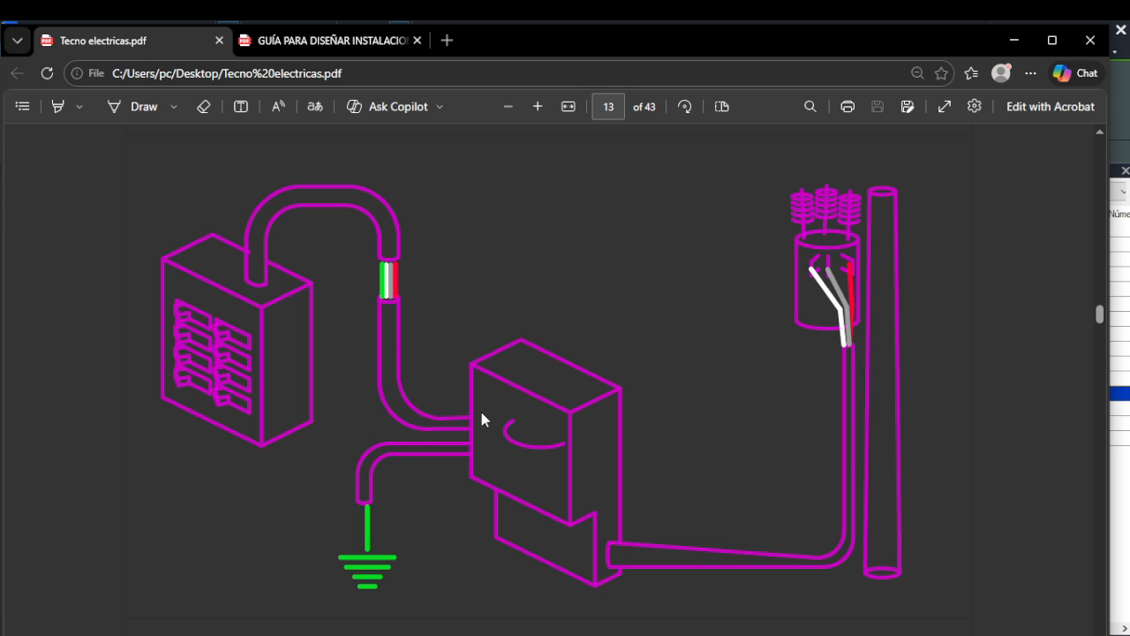
scroll(482, 411, "down", 20)
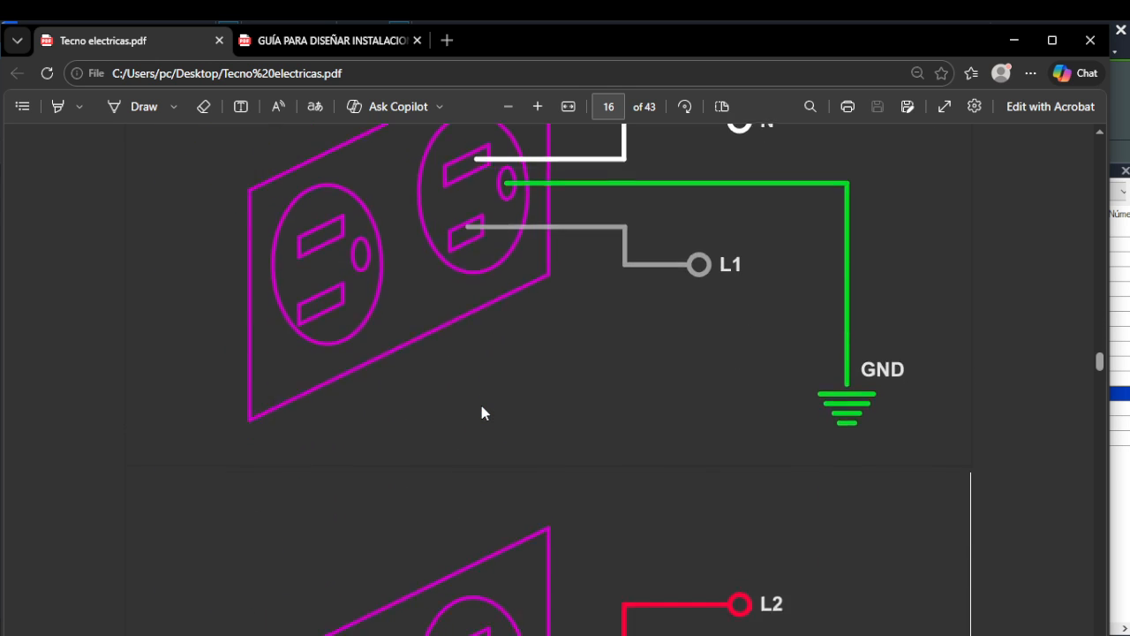
scroll(482, 411, "down", 13)
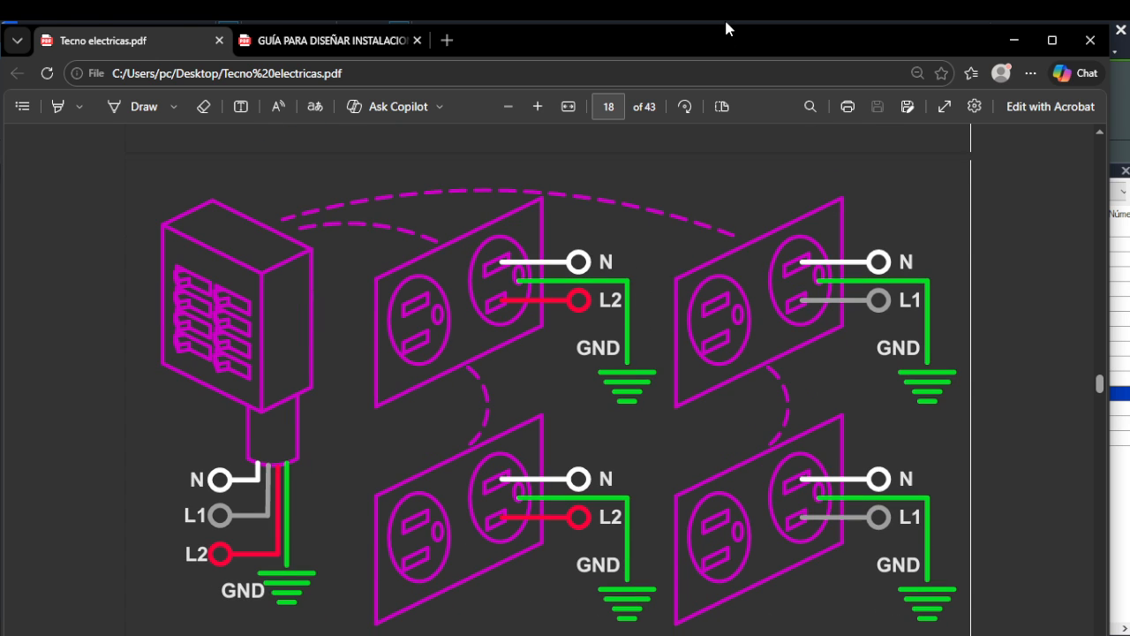
left_click_drag(726, 29, 0, 460)
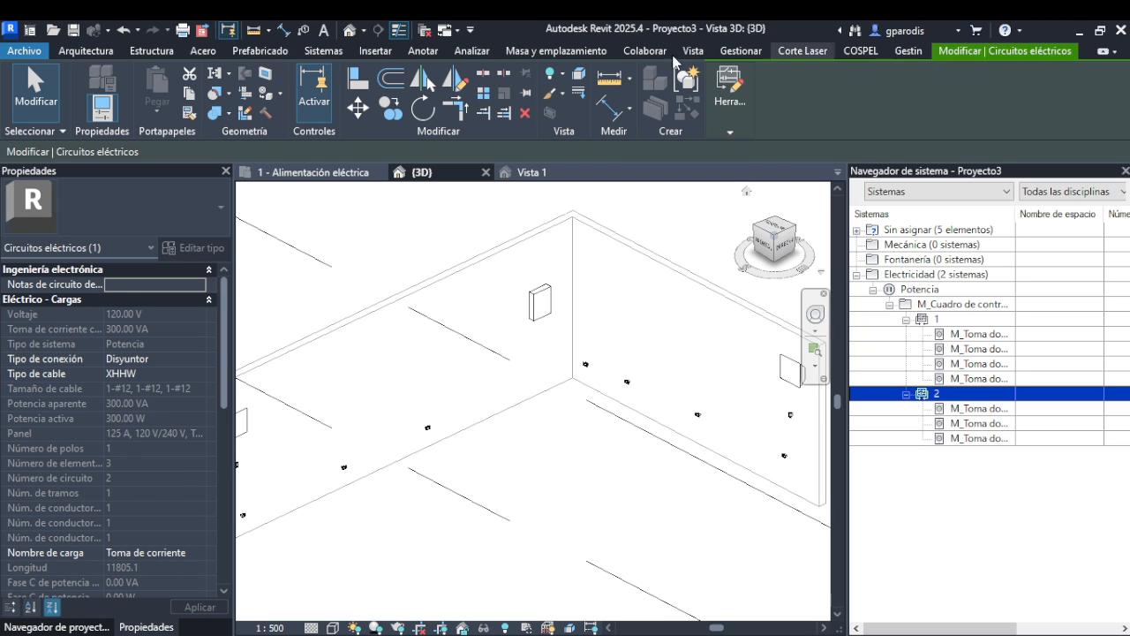
- Open the electrical settings at the distribution systems table
left_click(318, 52)
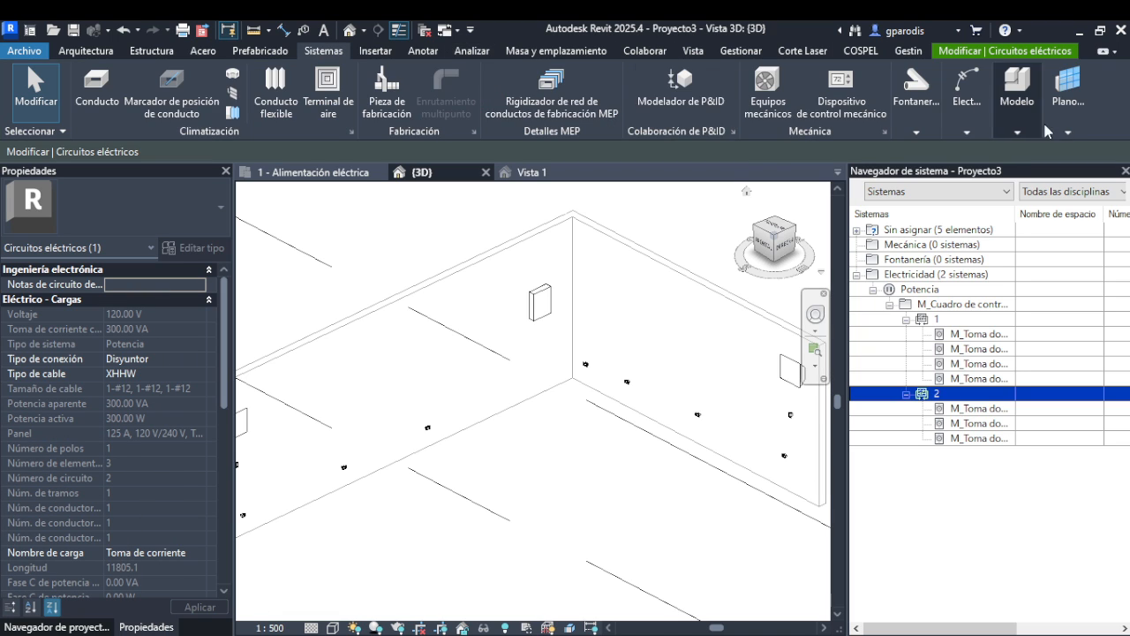
mouse_move(968, 139)
left_click(1115, 211)
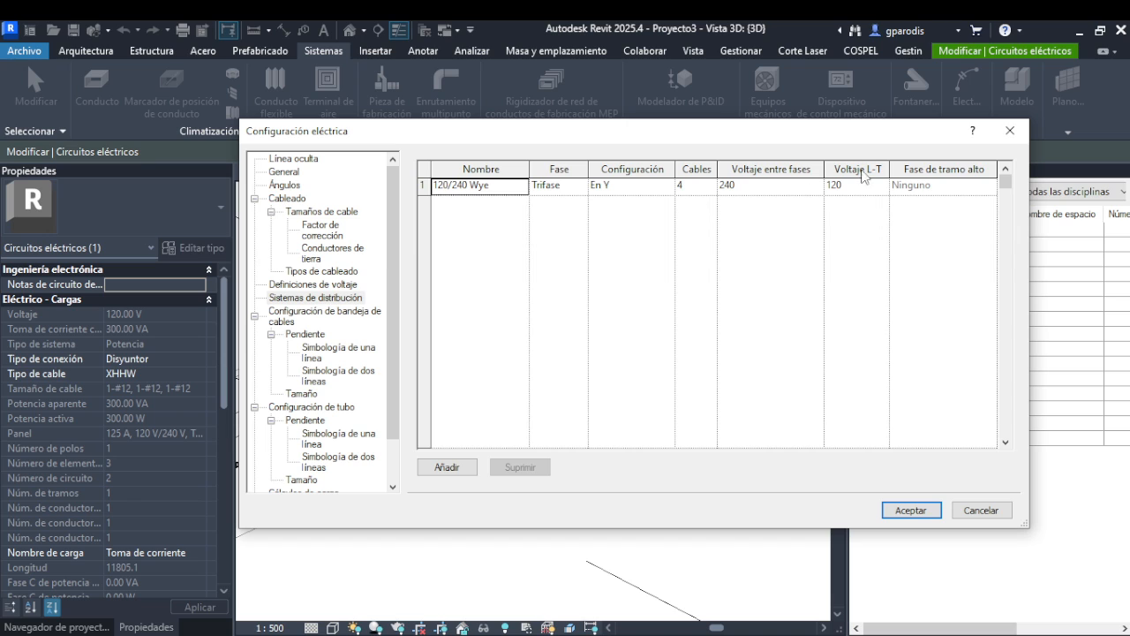
- Check the available line-to-ground voltages for the 120/240 Wye distribution system and close the electrical settings without changes
left_click(856, 187)
left_click(881, 186)
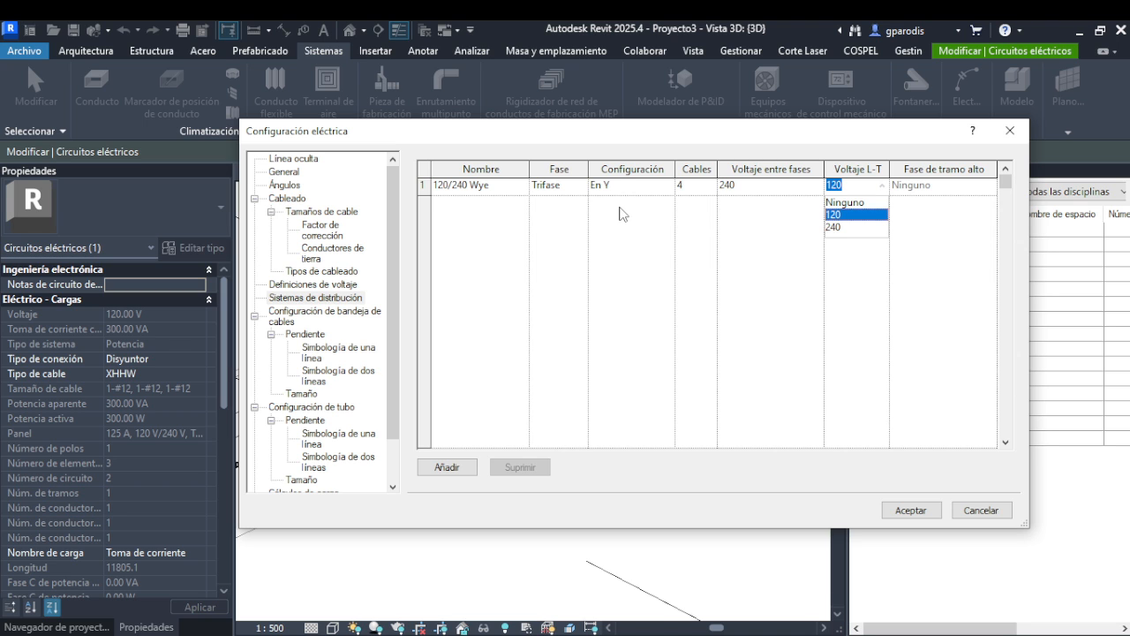
left_click(959, 511)
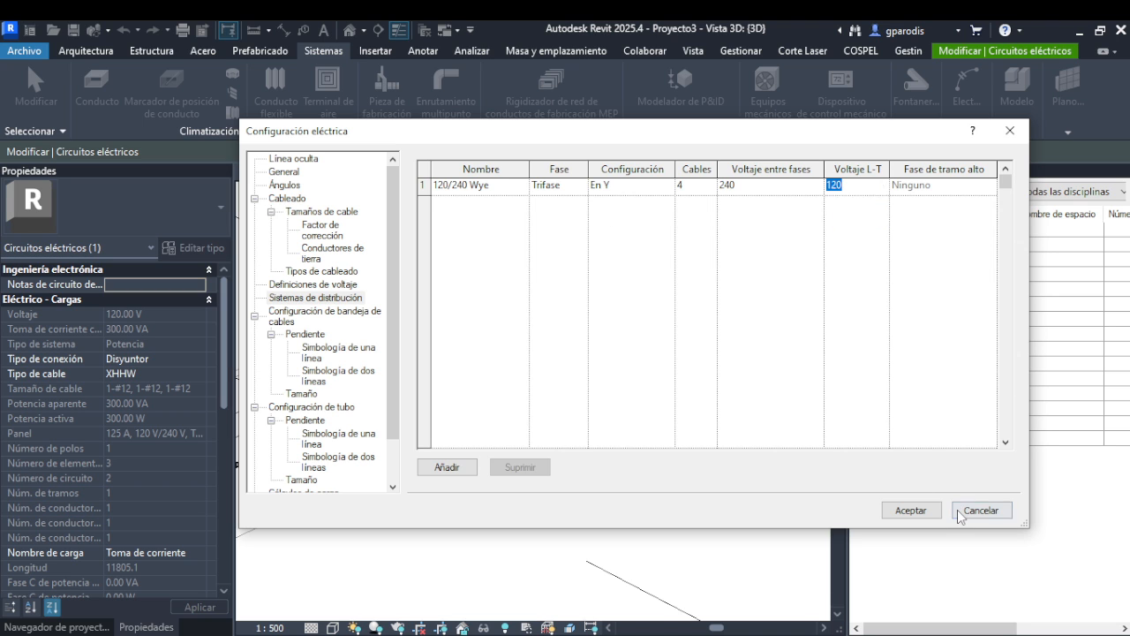
left_click(981, 510)
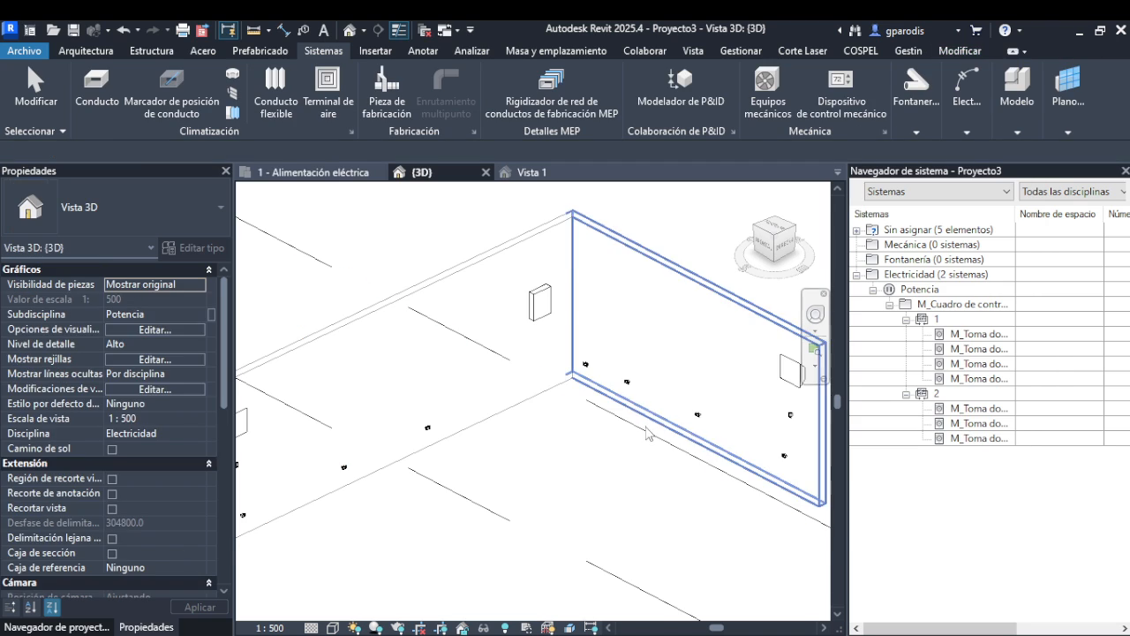
- Switch to Tecno electricas.pdf and examine the N-L3 lamp and switch wiring diagram on page 20, returning to Revit
left_click_drag(0, 530, 924, 58)
scroll(797, 303, "down", 15)
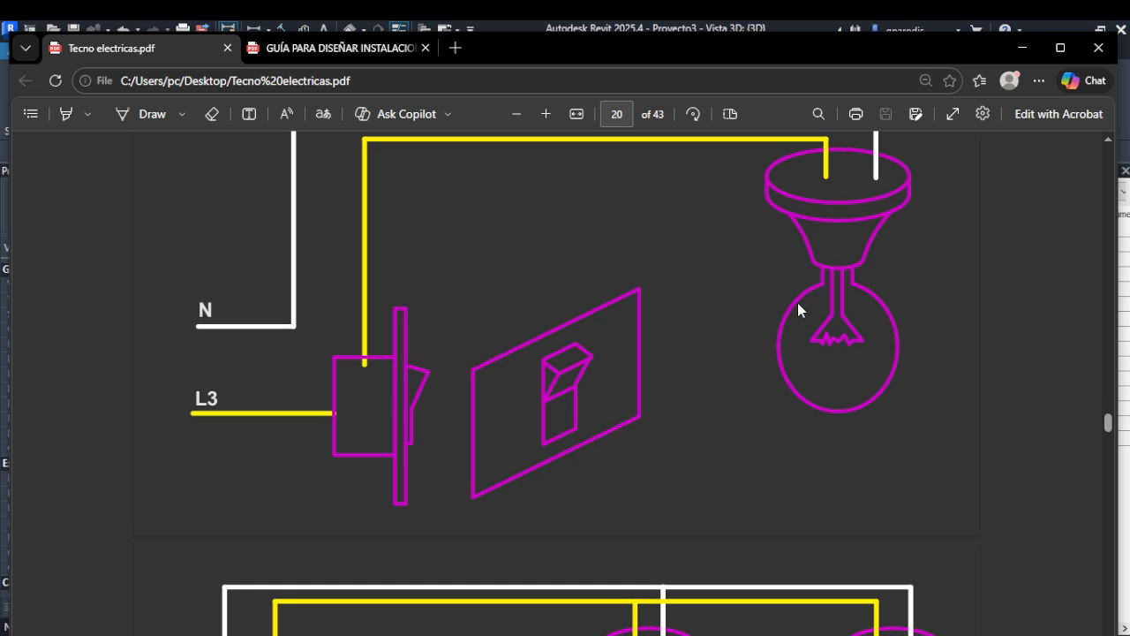
scroll(797, 303, "up", 2)
left_click_drag(861, 47, 0, 459)
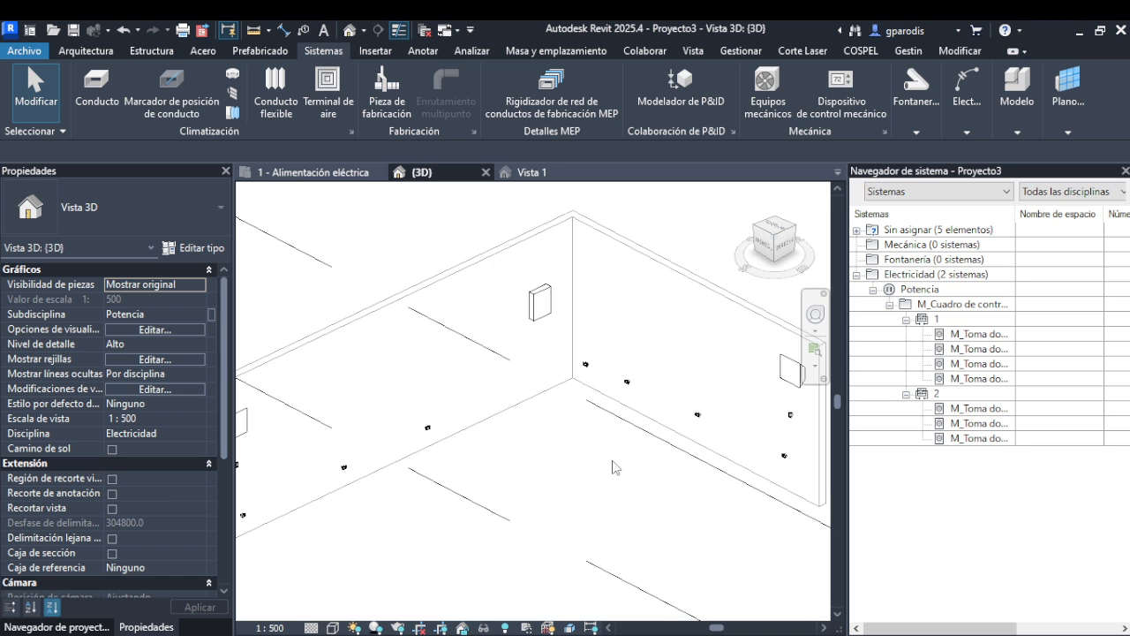
- Create a switch system for the luminaire at the end of the right-hand wall and assign the switch below it
scroll(618, 468, "up", 5)
scroll(532, 325, "up", 1)
left_click(578, 366)
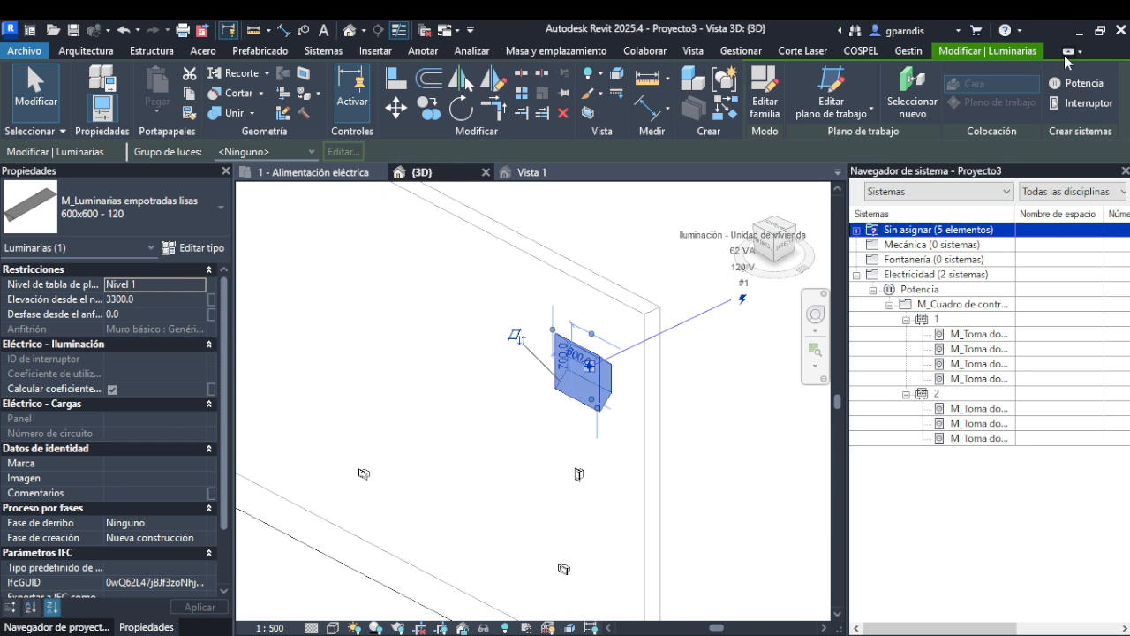
left_click(1073, 103)
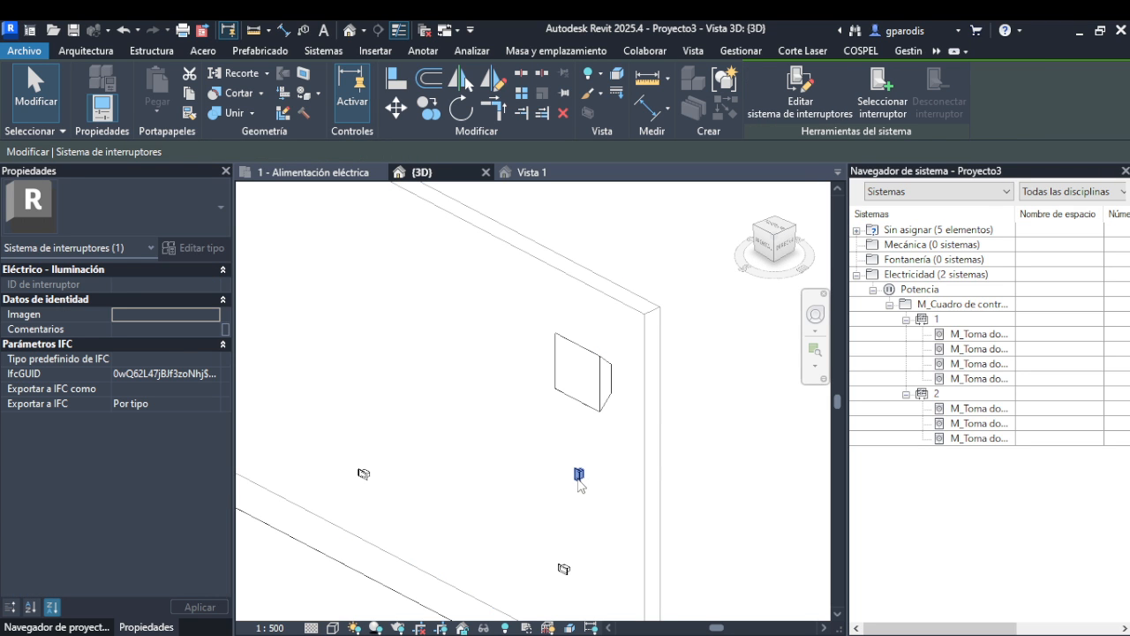
left_click(579, 475)
left_click(706, 467)
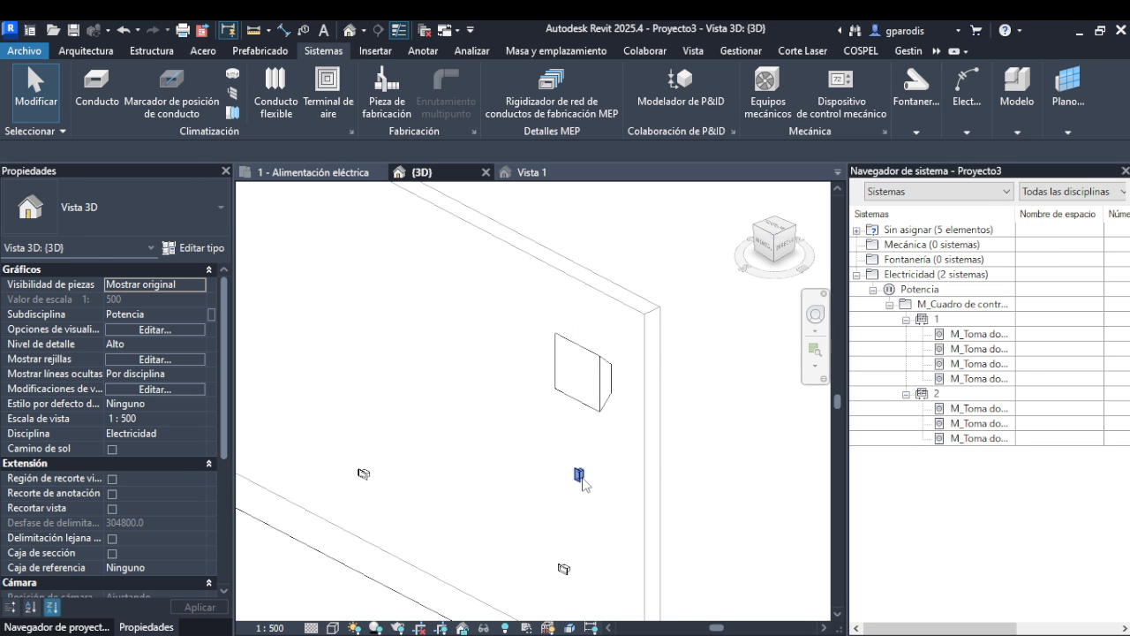
- Create a switch system for the luminaire at the far end of the left-hand wall and assign the switch below it
left_click(581, 477)
scroll(686, 431, "down", 2)
scroll(686, 431, "down", 1)
middle_click_drag(504, 456, 691, 393)
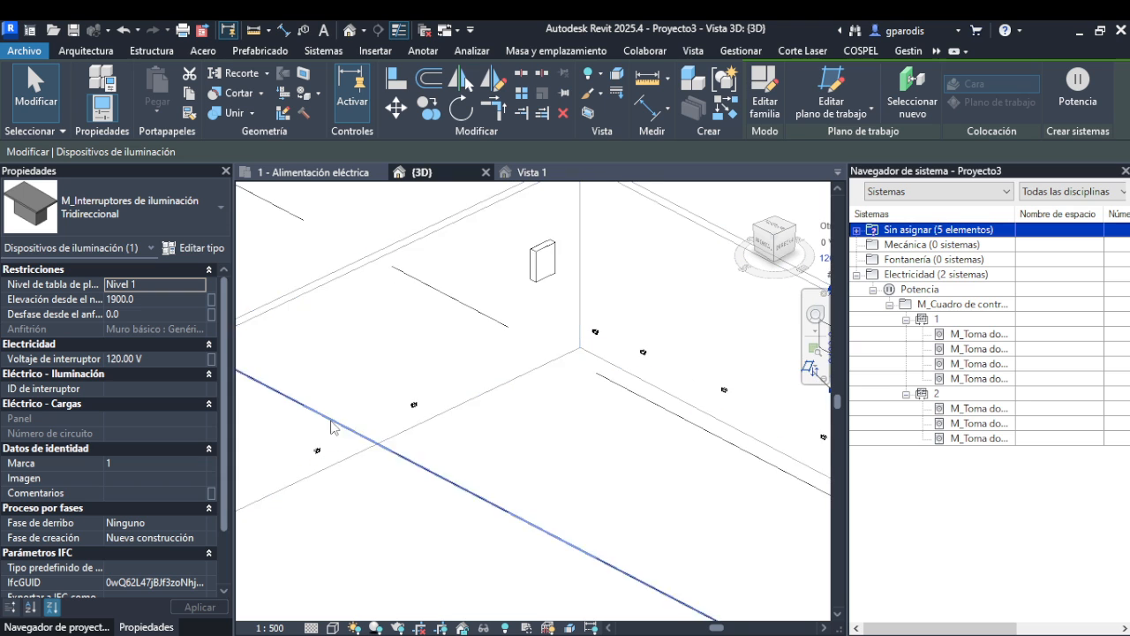
middle_click_drag(330, 427, 536, 366)
key("Escape")
left_click(409, 353)
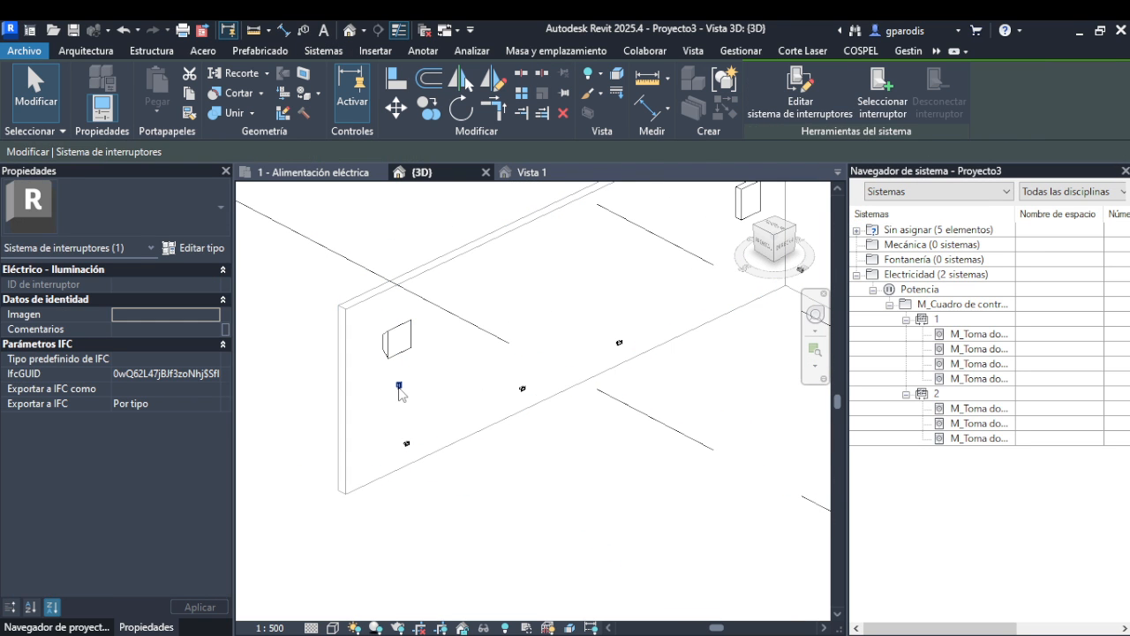
left_click(399, 387)
key("Escape")
- Connect the three-way switches on both walls in a 120 V power circuit fed from the panel
left_click(399, 386)
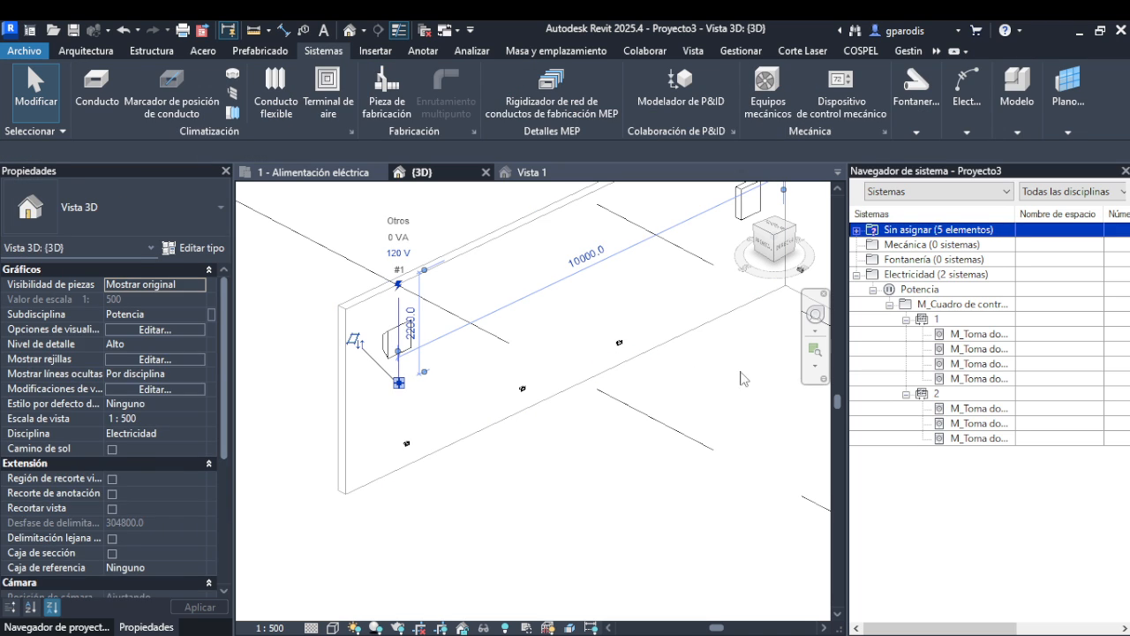
middle_click_drag(742, 379, 378, 357)
middle_click_drag(654, 389, 534, 430)
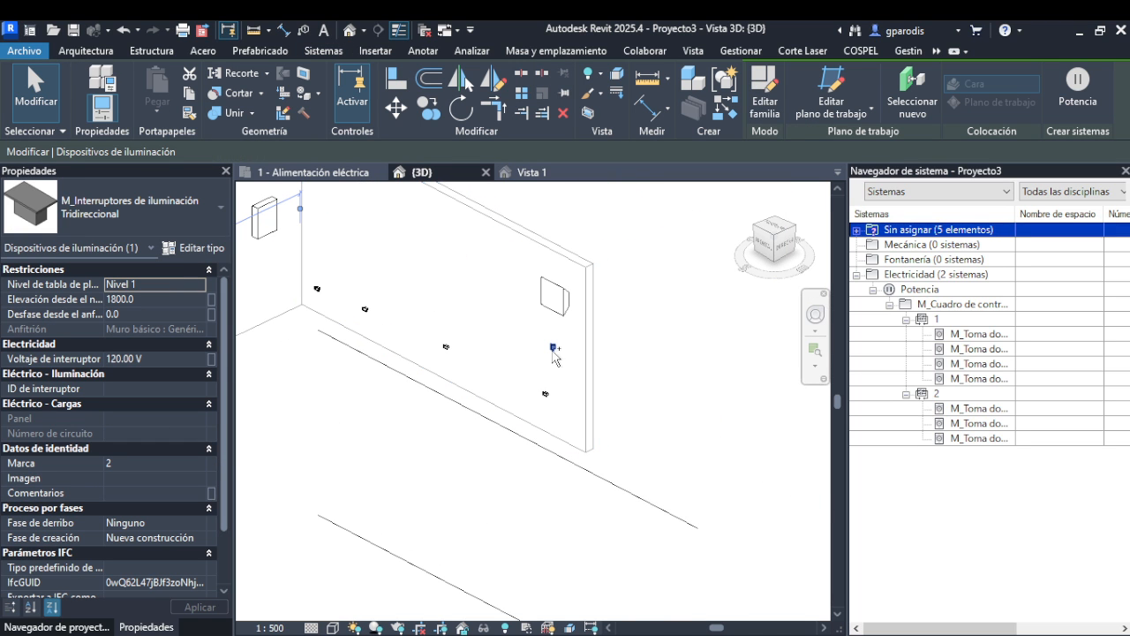
left_click(554, 349, "ctrl")
left_click(1076, 103)
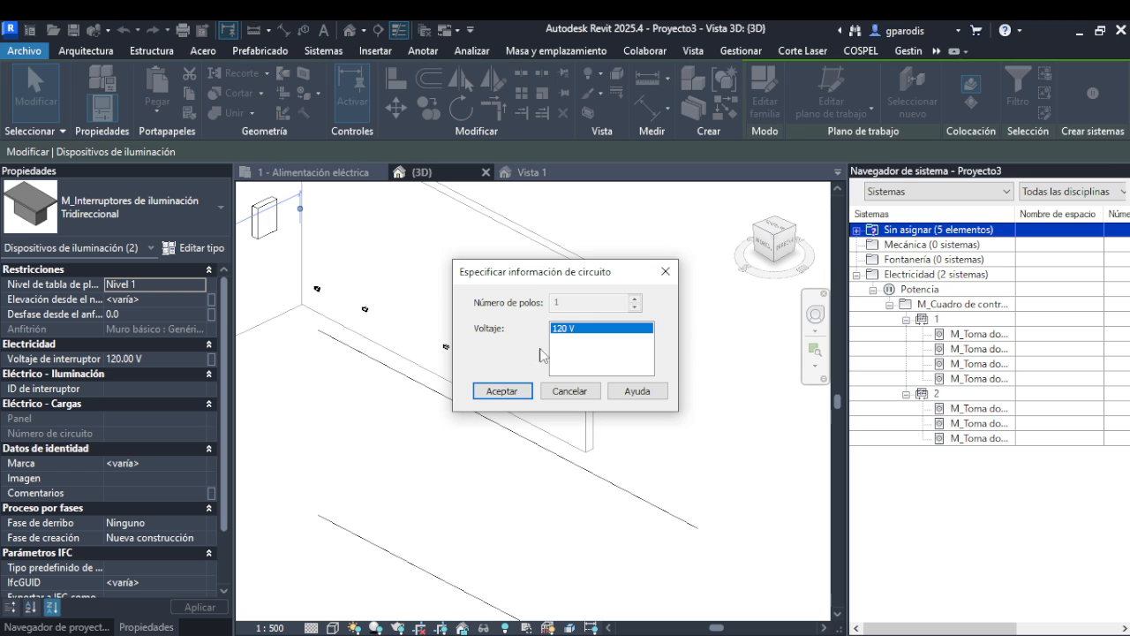
left_click(520, 390)
middle_click_drag(403, 426, 516, 492)
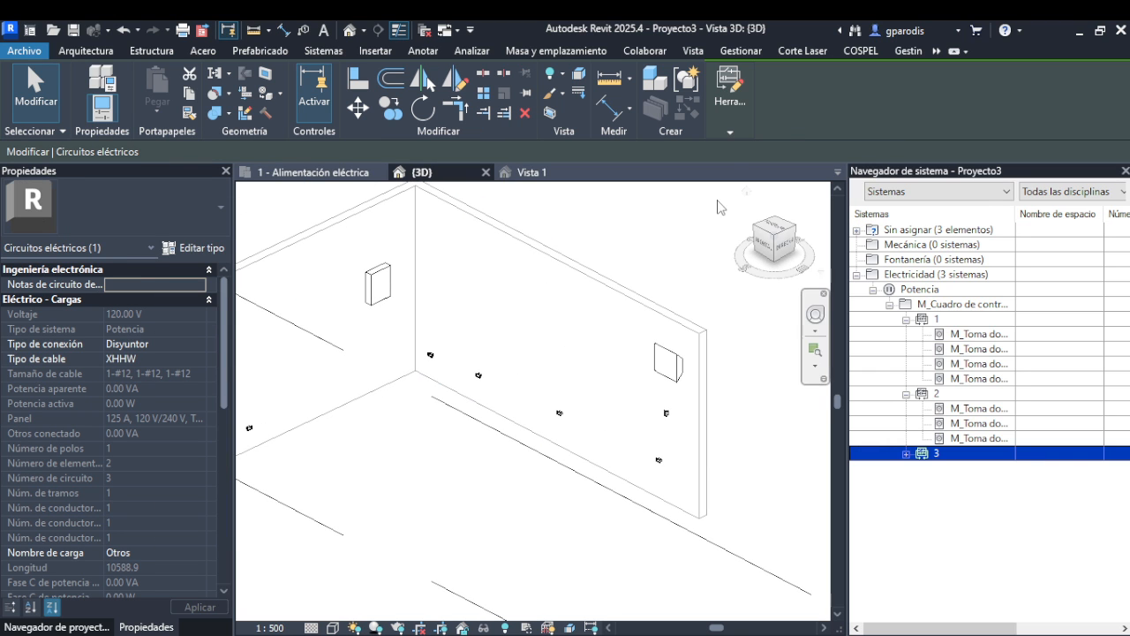
- List the switches in circuit 3 and the unassigned electrical power elements in the system browser, highlighting the panel and a luminaire
left_click(906, 453)
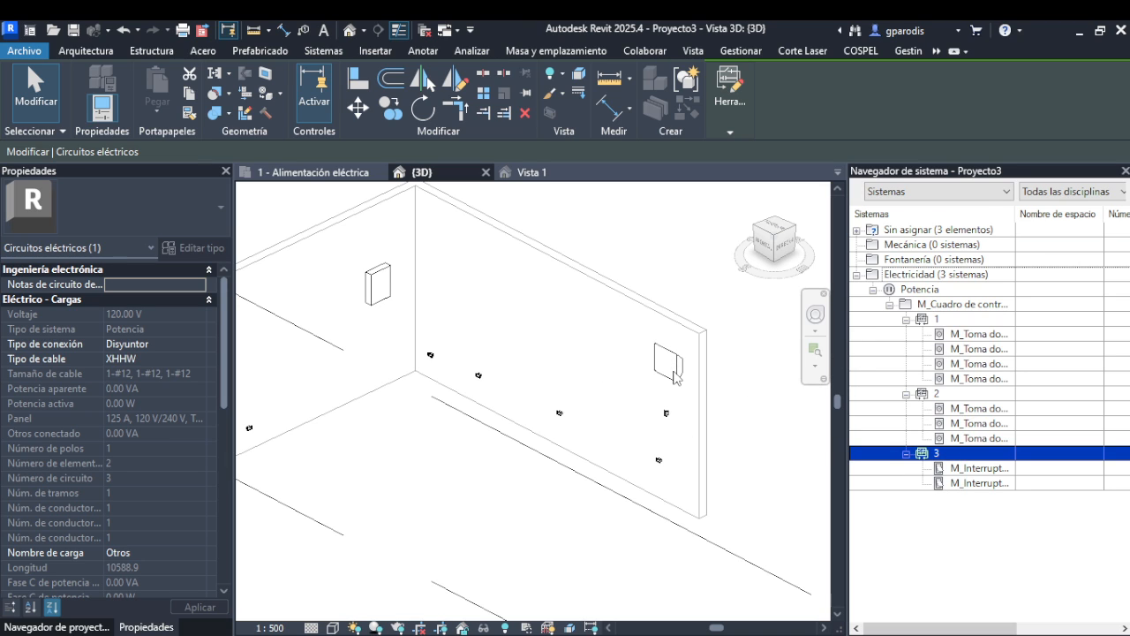
scroll(776, 403, "down", 1)
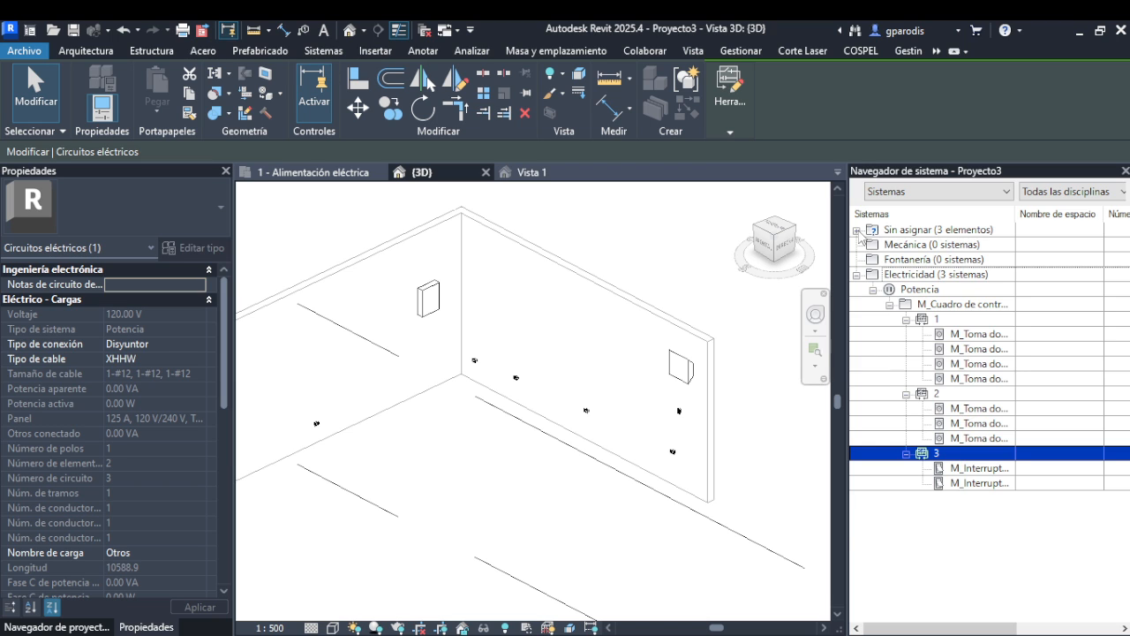
left_click(857, 230)
left_click(873, 274)
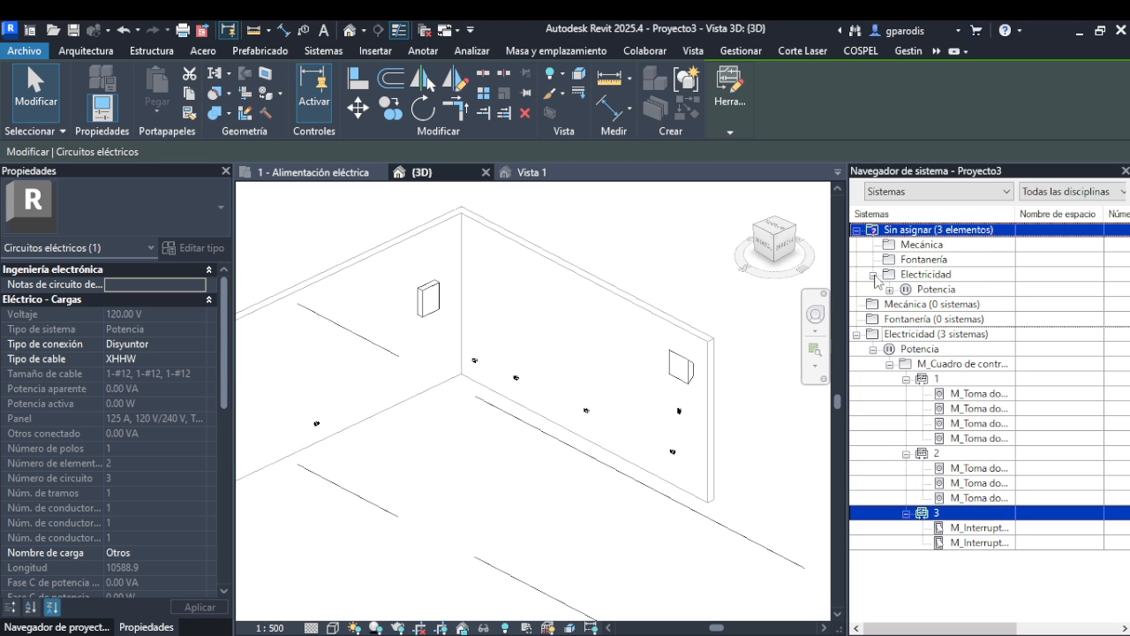
left_click(889, 289)
left_click(957, 305)
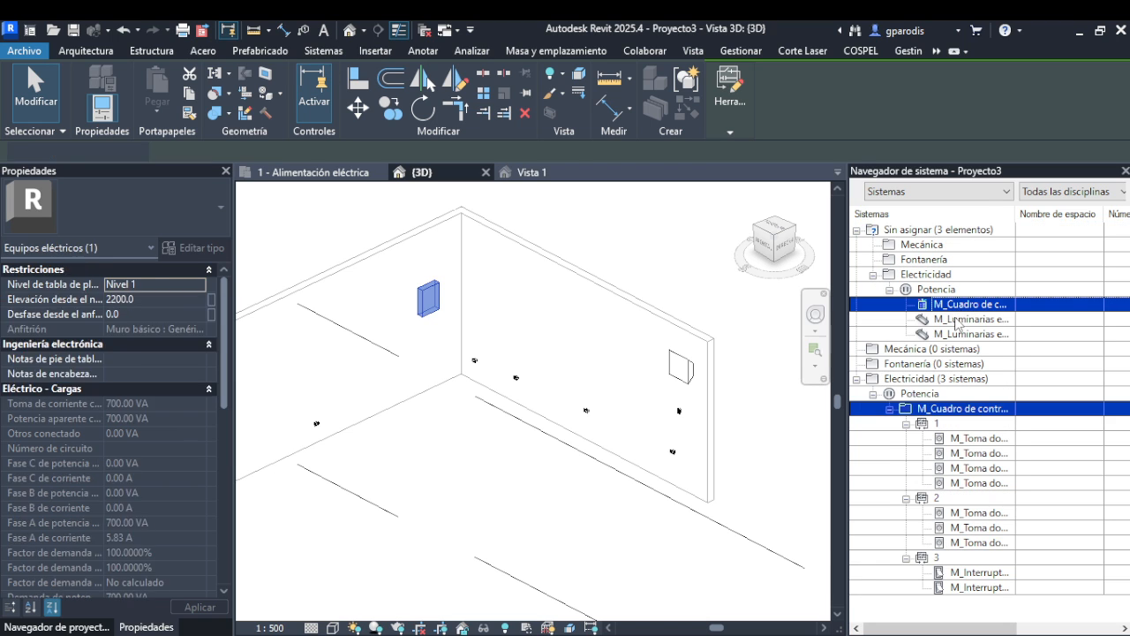
left_click(962, 319)
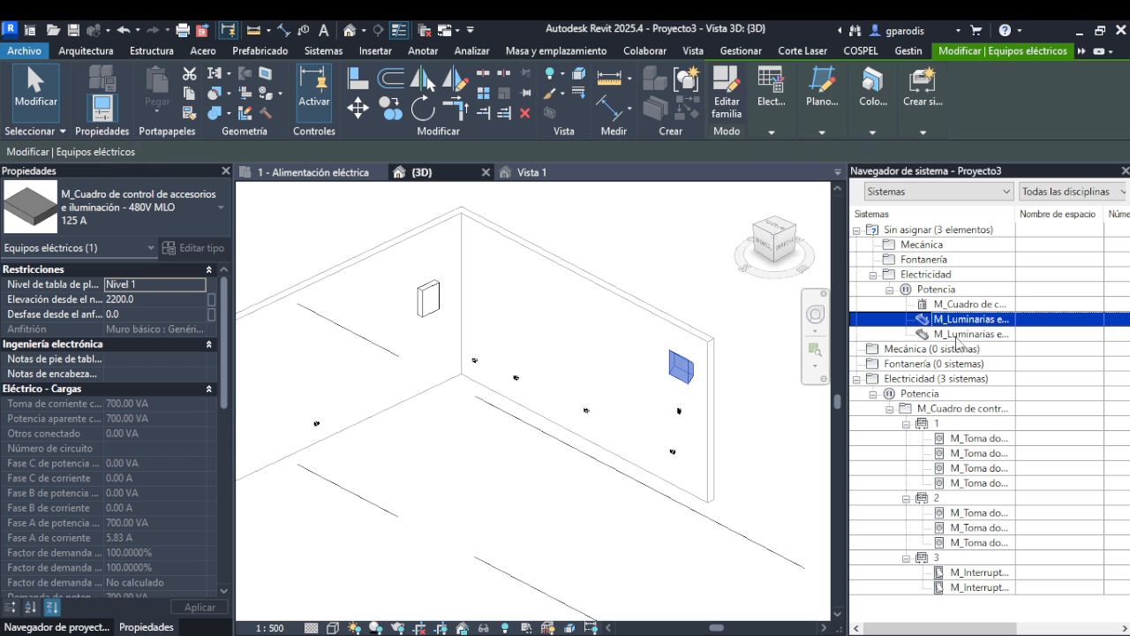
left_click(756, 466)
middle_click_drag(756, 466, 705, 424)
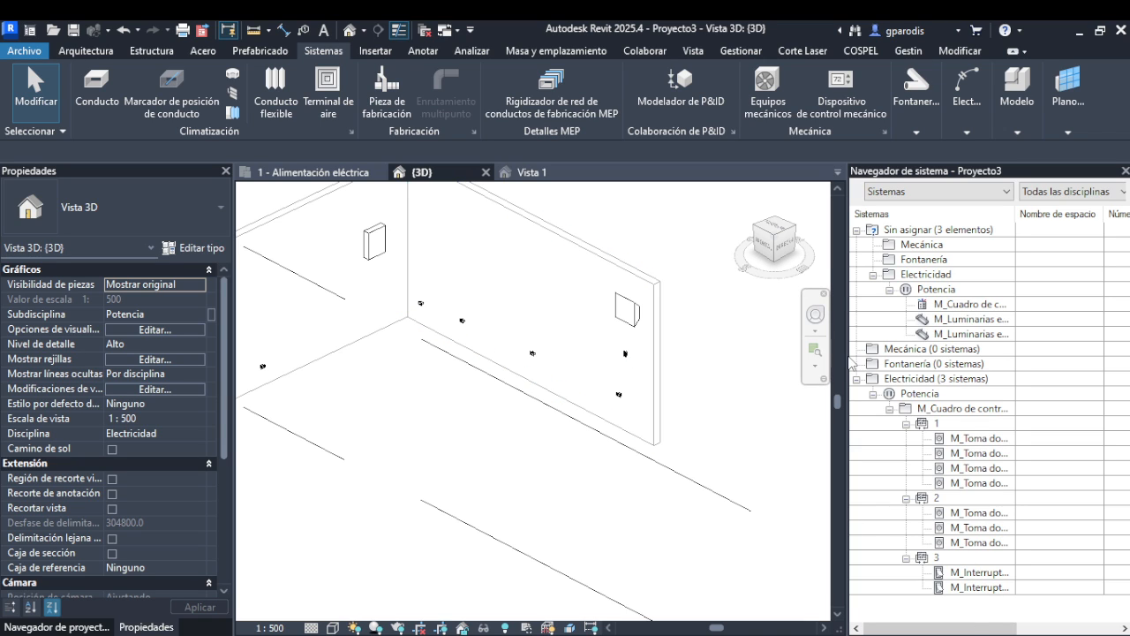
- Create a panel schedule for the 125 A panel from the default template
left_click(375, 241)
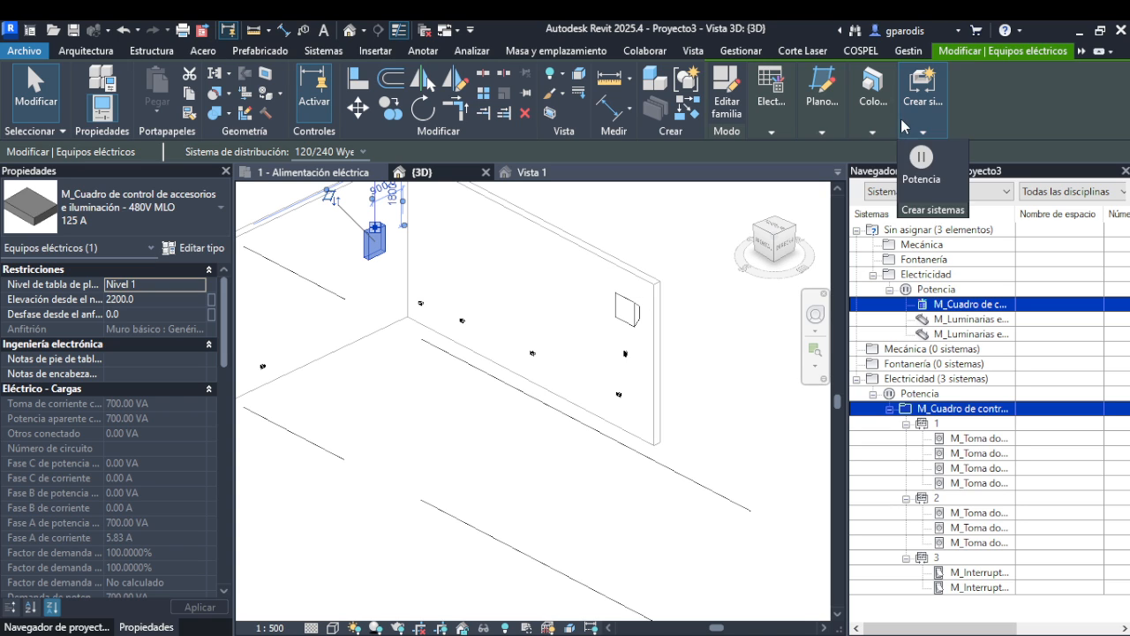
mouse_move(771, 88)
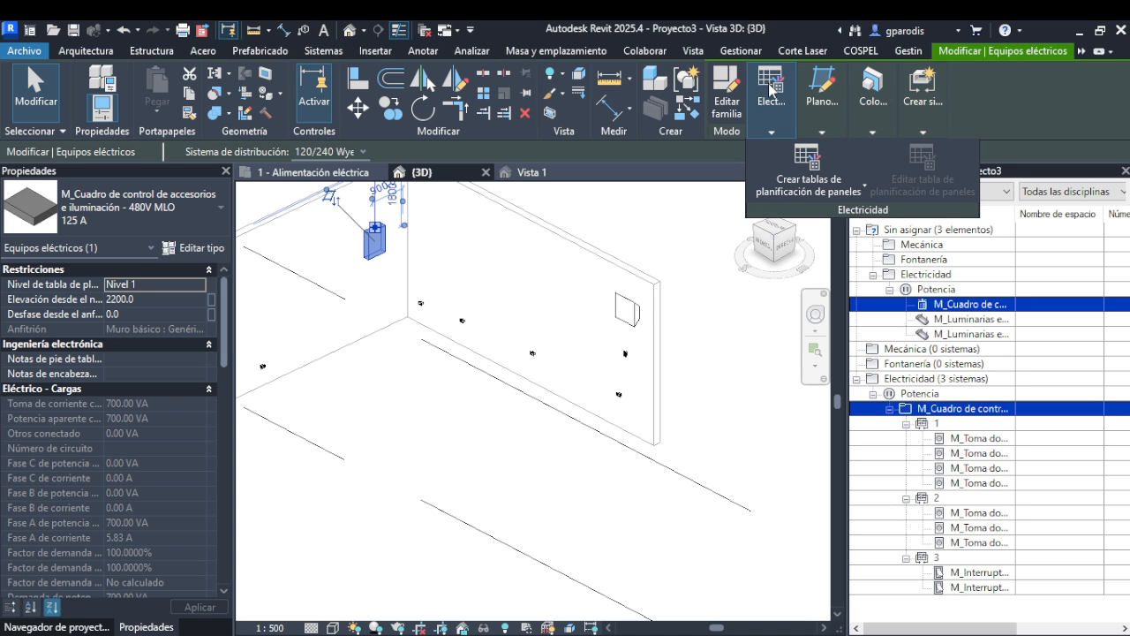
left_click(810, 161)
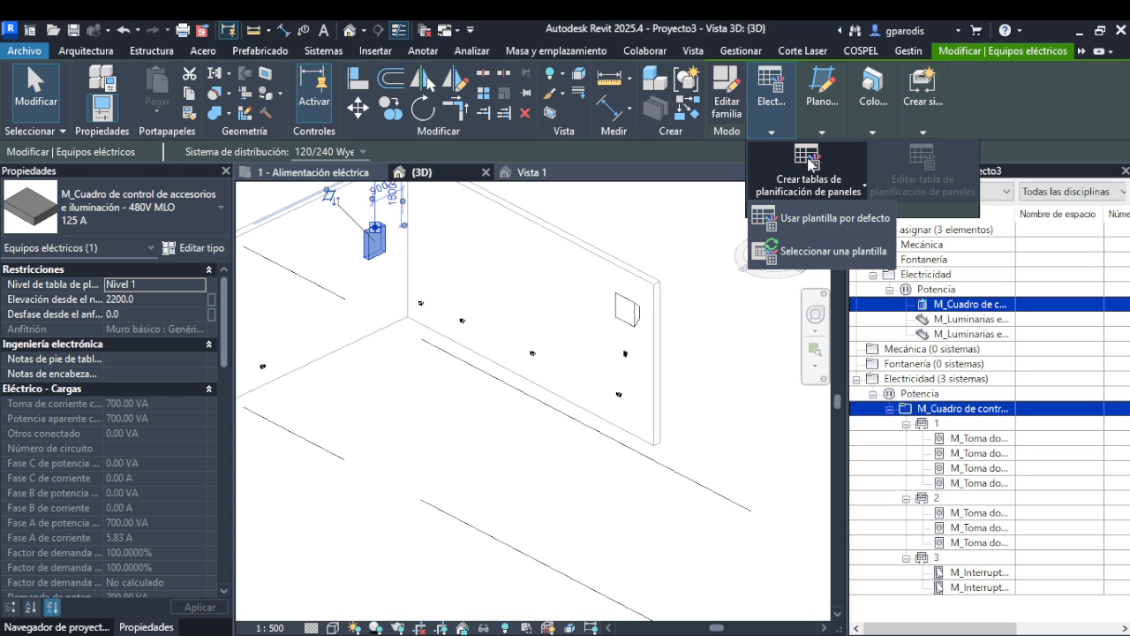
left_click(806, 218)
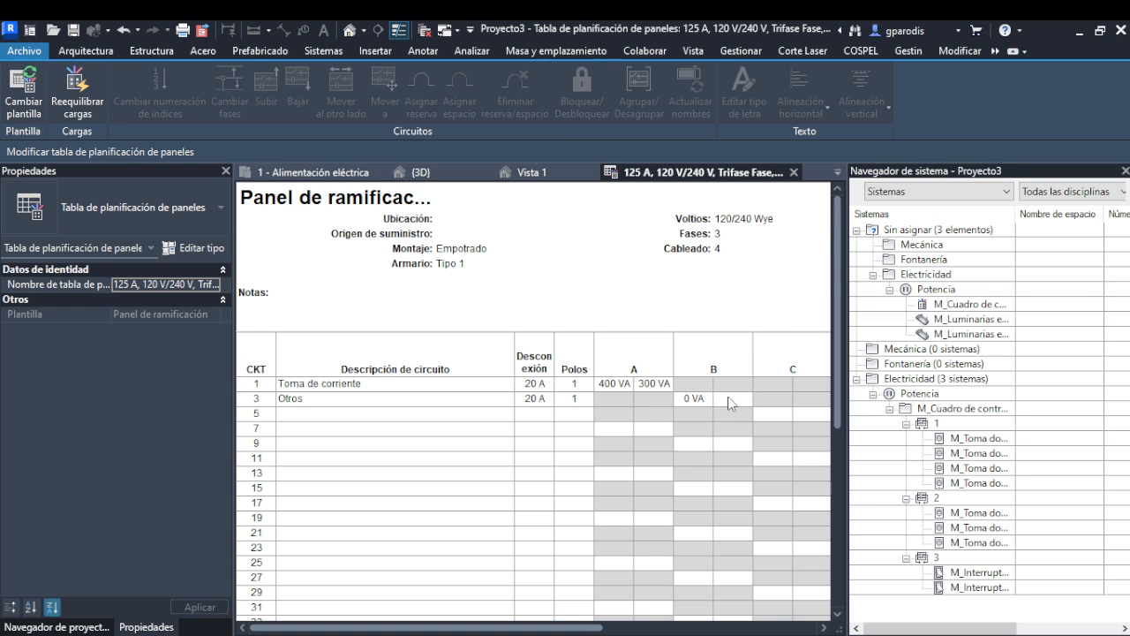
- Examine the outlet and switch circuit loads under phases A and B in the panel schedule
scroll(728, 398, "down", 2)
mouse_move(523, 628)
left_mouse_down()
mouse_move(847, 632)
mouse_move(527, 629)
left_mouse_up()
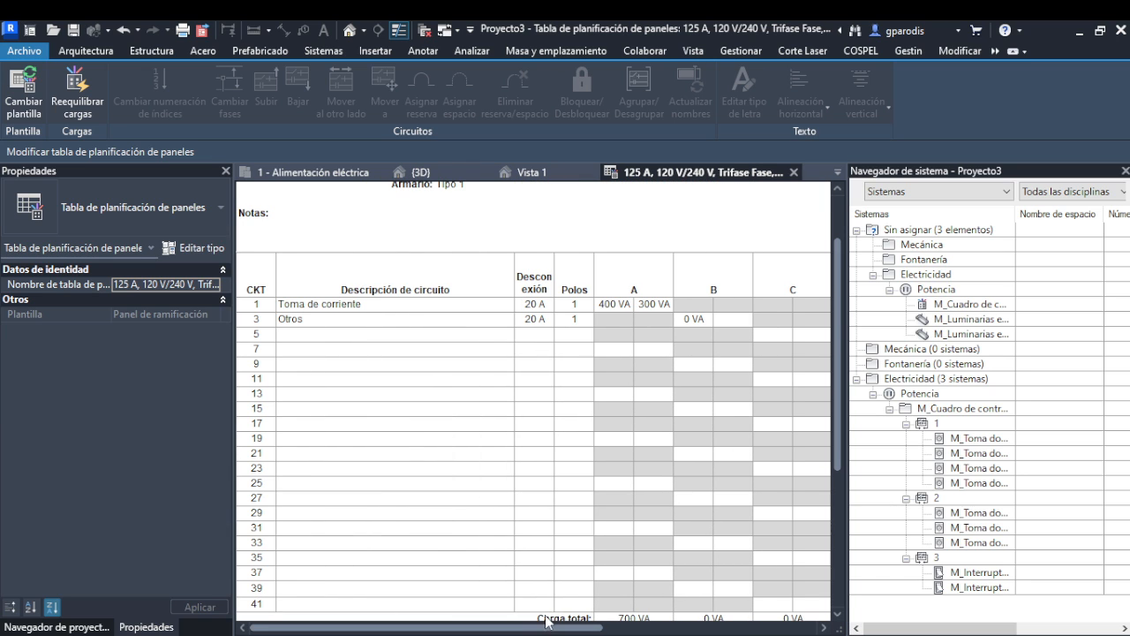
left_click(688, 319)
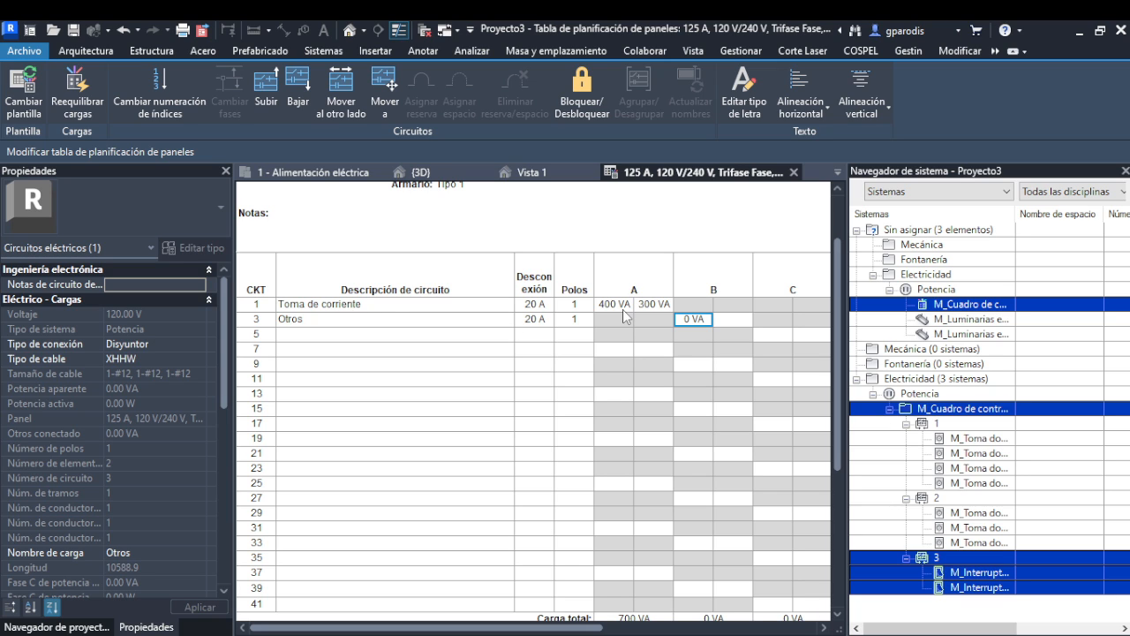
left_click(618, 305)
left_click(655, 305)
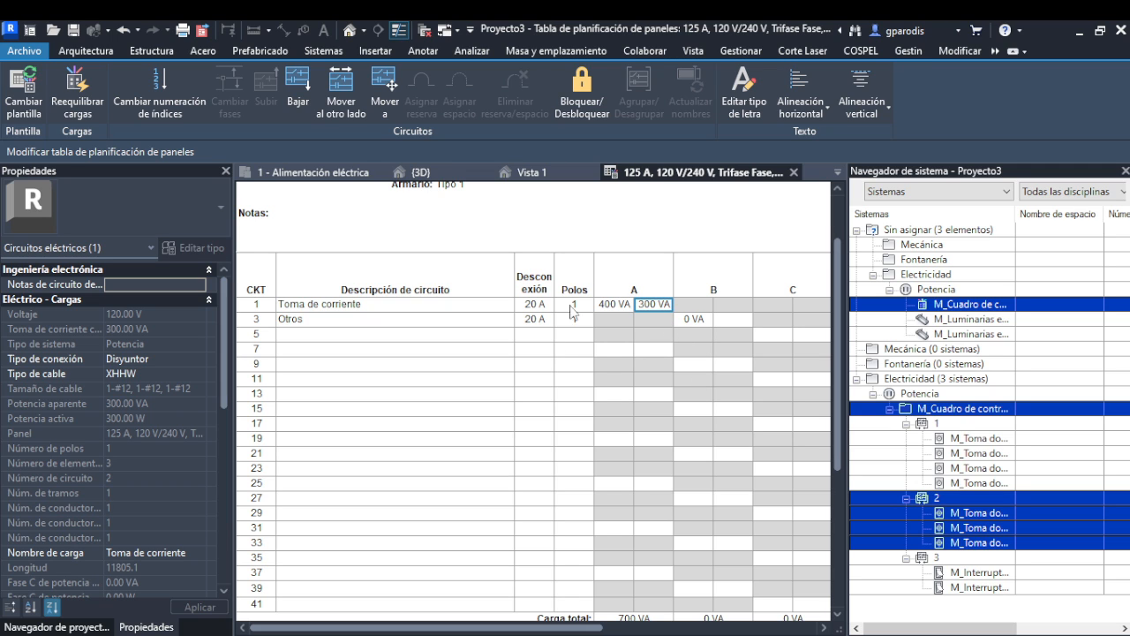
- Switch to Tecno electricas.pdf and examine the lamp wiring and Tablero 1 lighting circuit diagrams on pages 22 to 24, returning to Revit
left_click_drag(0, 432, 866, 51)
scroll(717, 306, "down", 15)
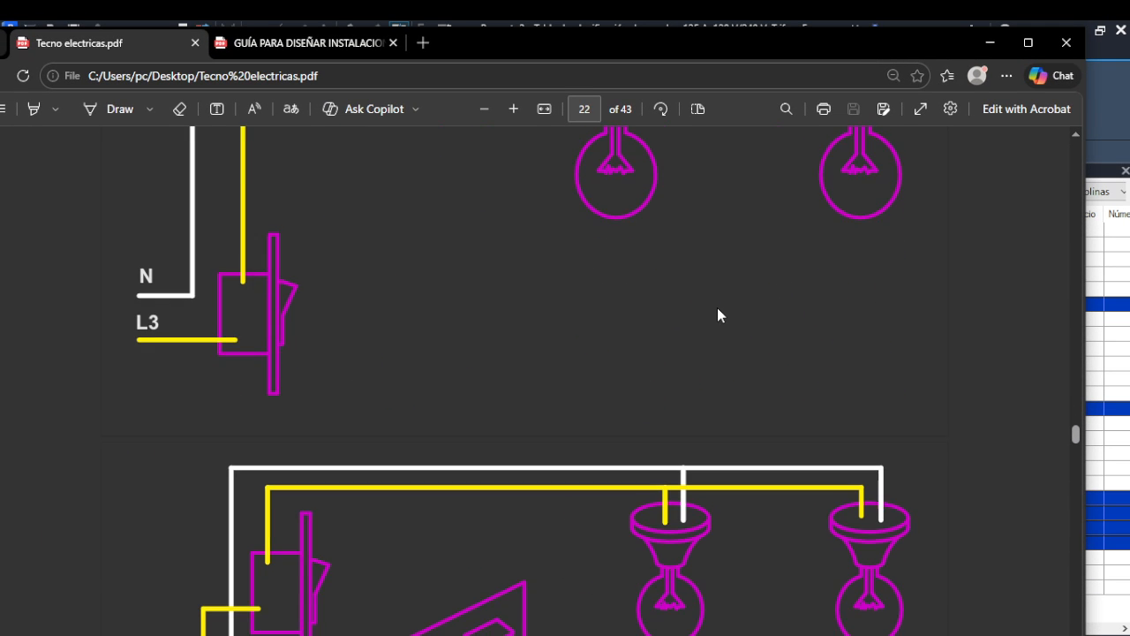
scroll(717, 304, "down", 3)
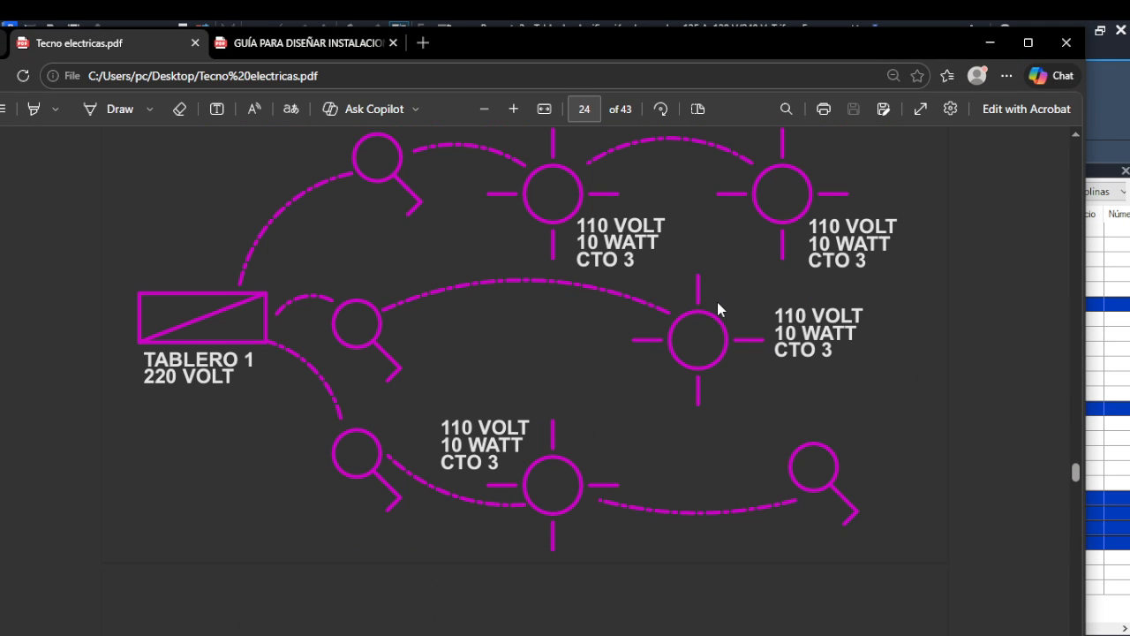
scroll(717, 302, "up", 1)
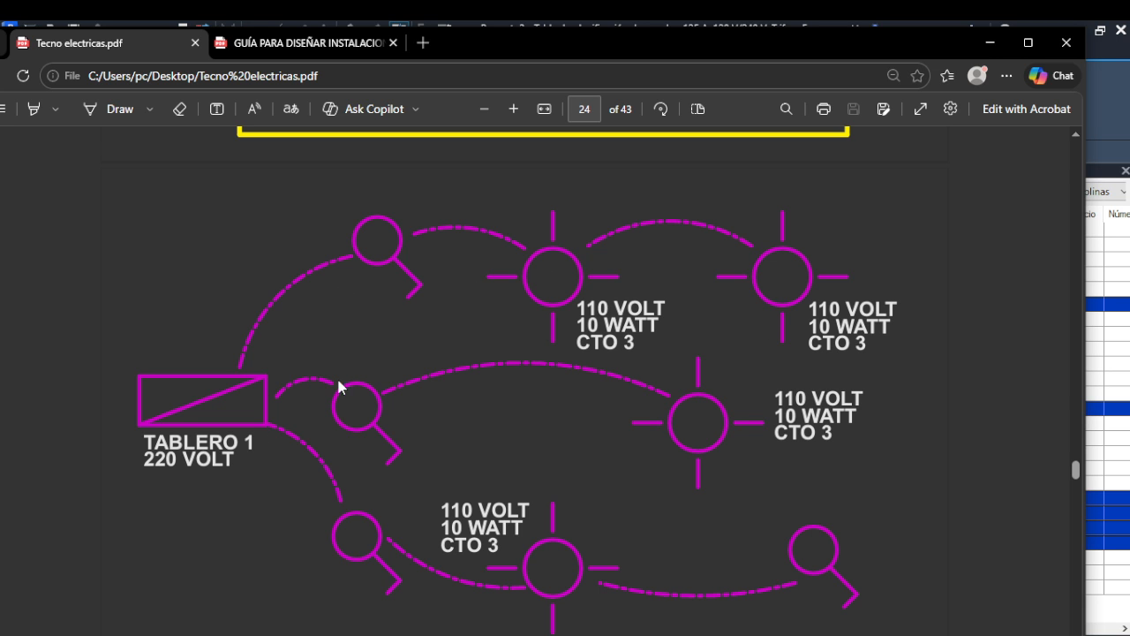
left_click_drag(669, 40, 0, 476)
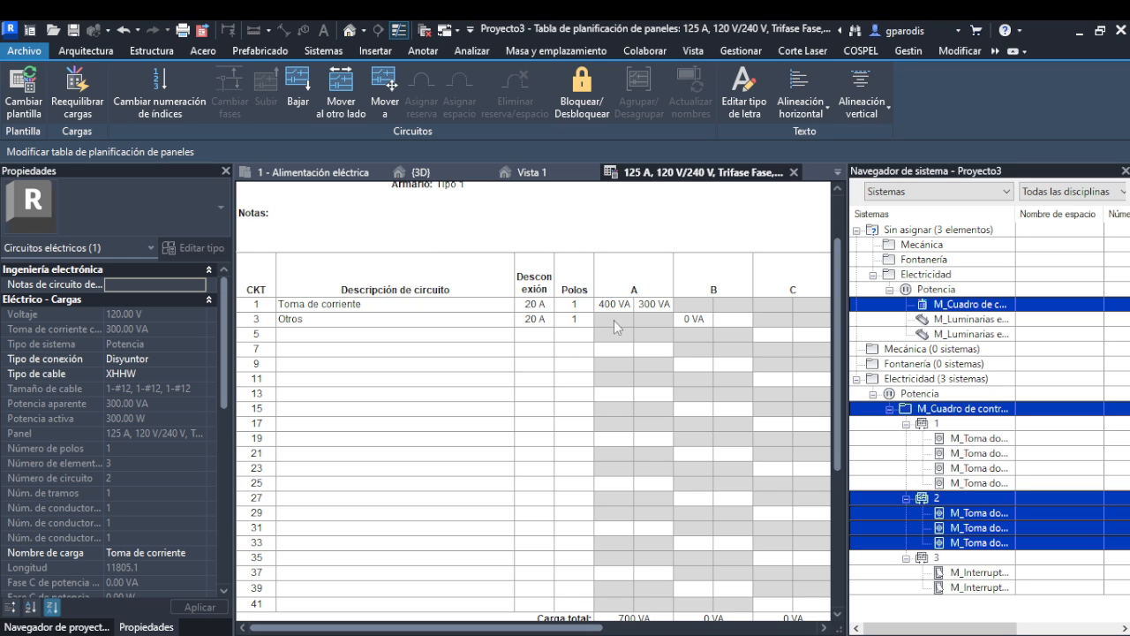
- Compare the outlets of circuit 2 in the 3D view with the panel schedule
left_click(413, 173)
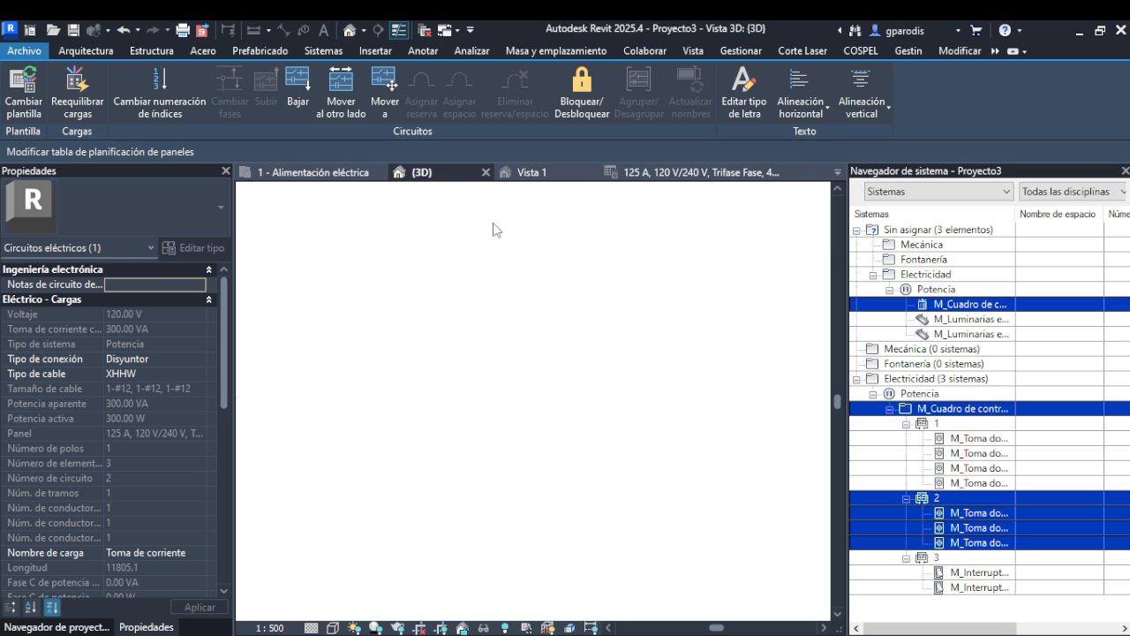
scroll(469, 372, "up", 5)
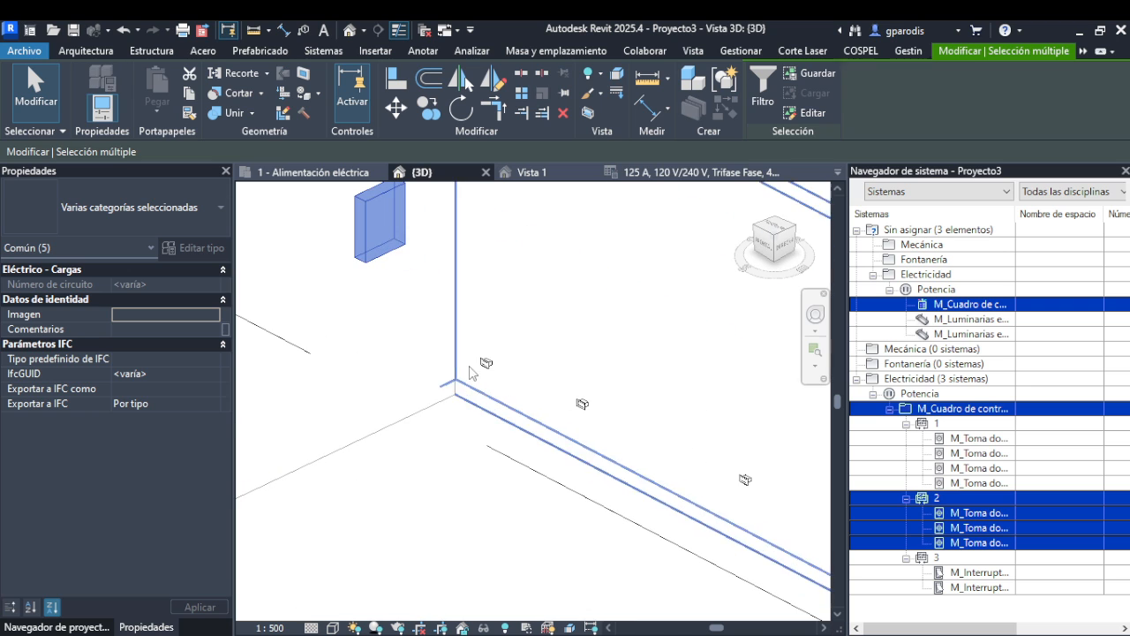
left_click(673, 173)
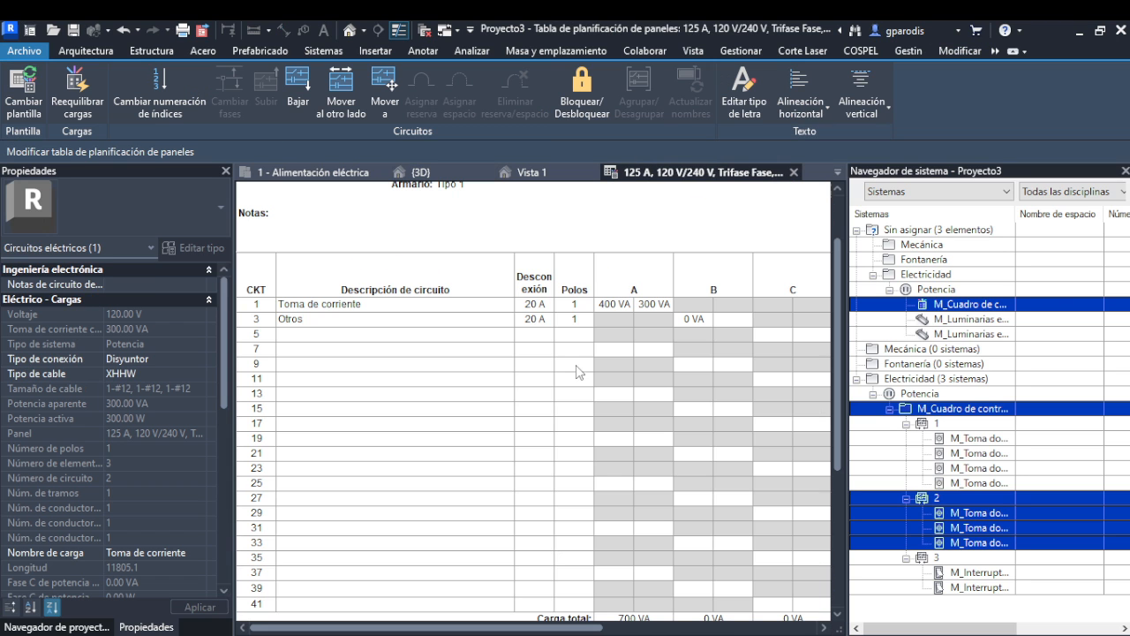
left_click(468, 173)
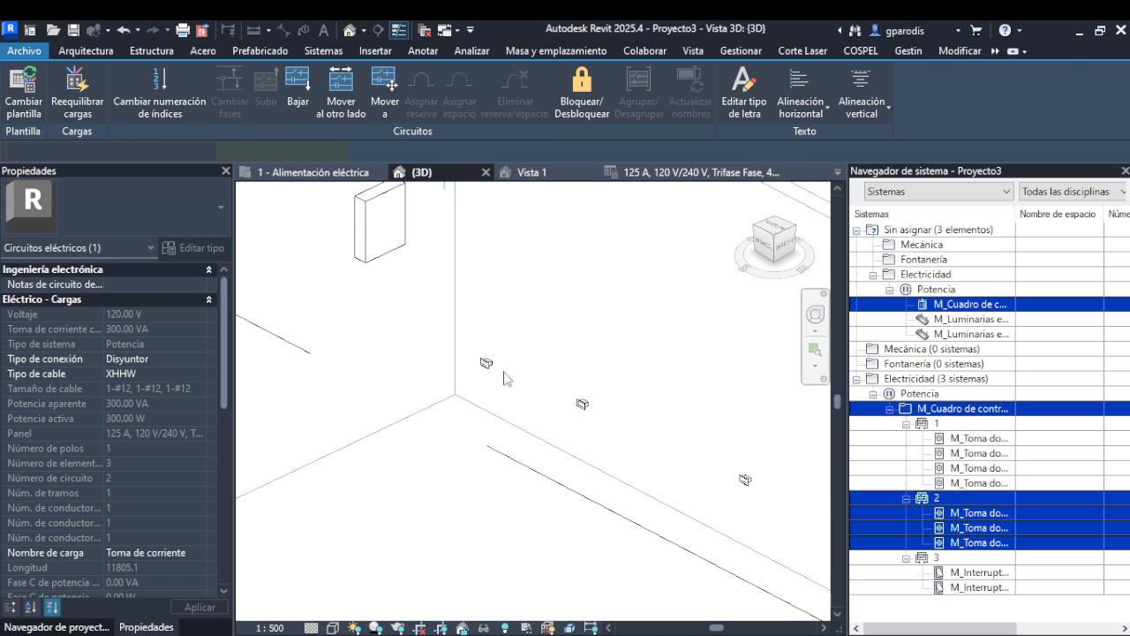
- Remove the outlet nearest the wall corner from circuit 1 and return to the panel schedule
left_click(487, 364)
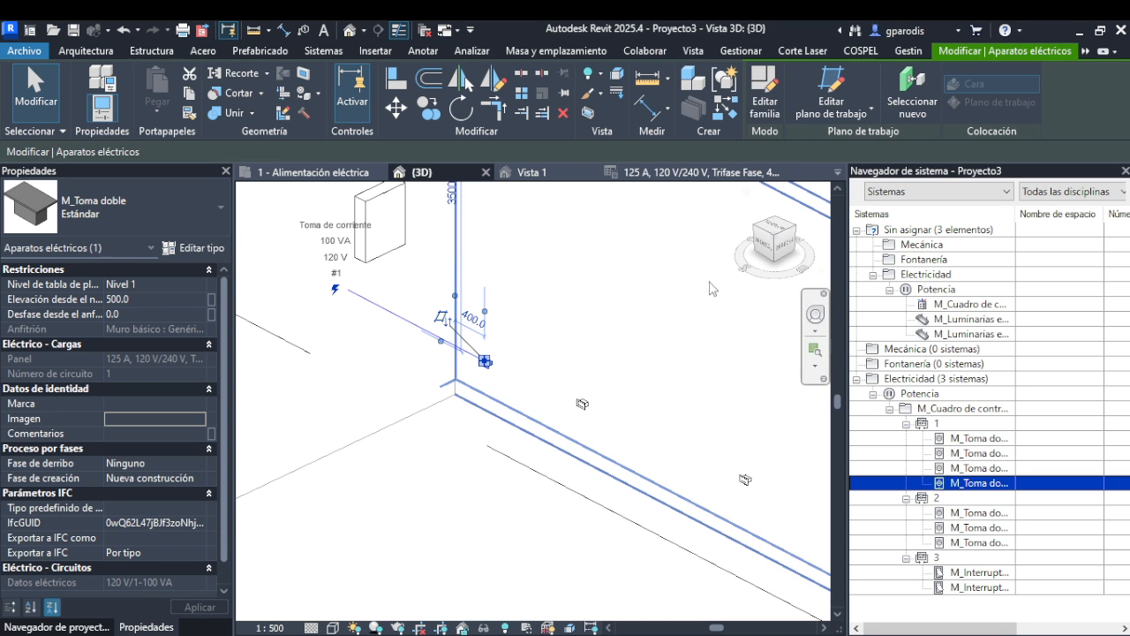
left_click(1087, 52)
left_click(1086, 70)
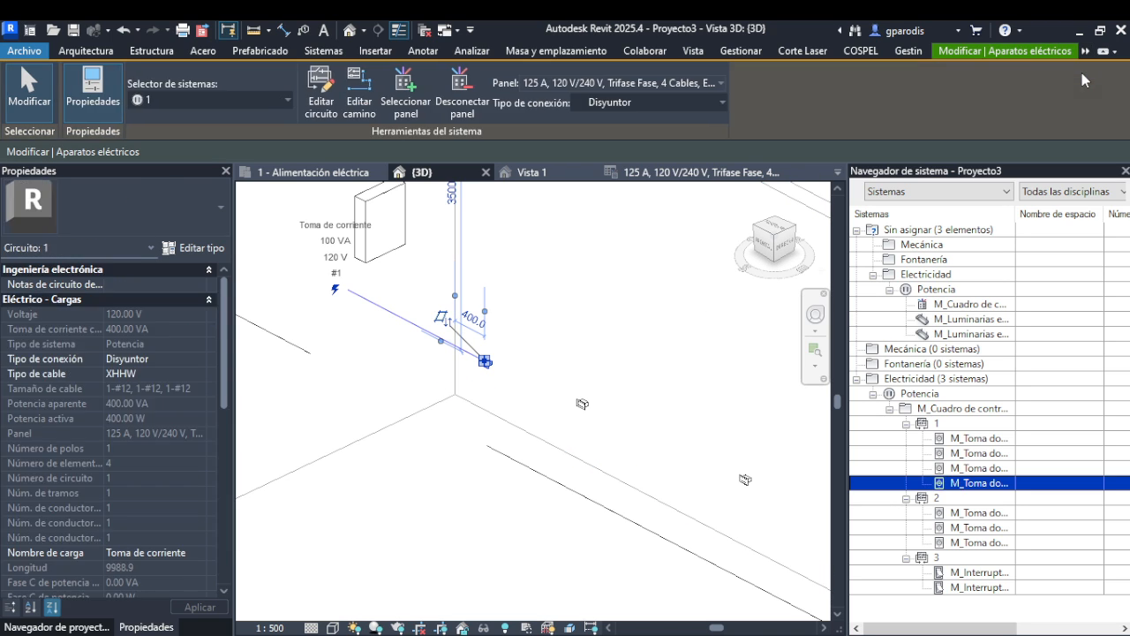
left_click(321, 95)
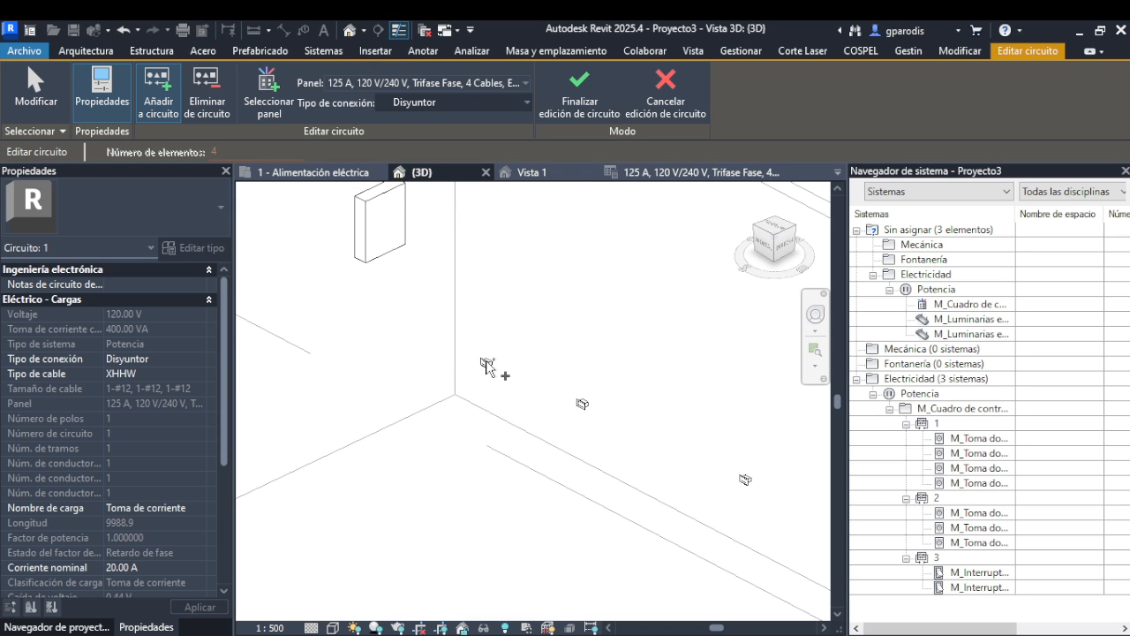
left_click(190, 106)
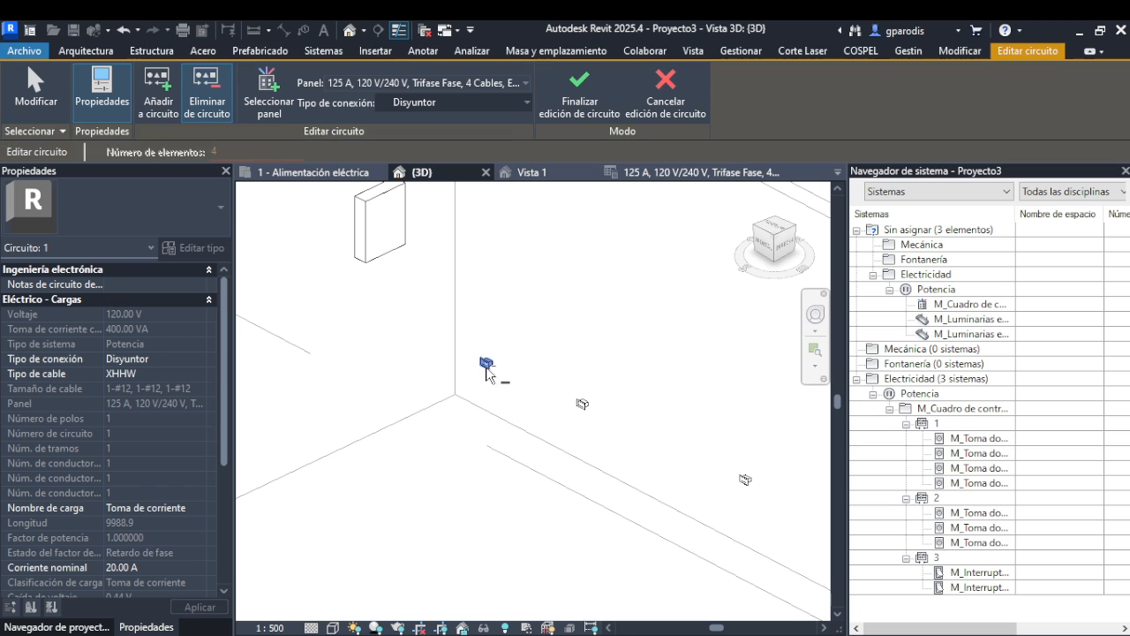
left_click(486, 369)
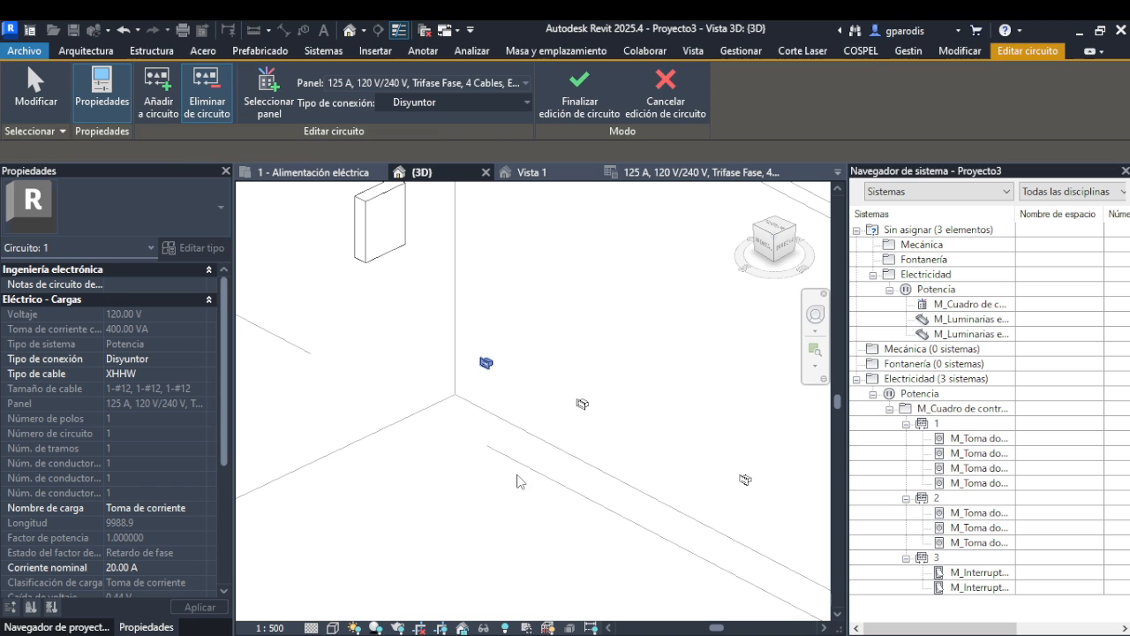
left_click(602, 104)
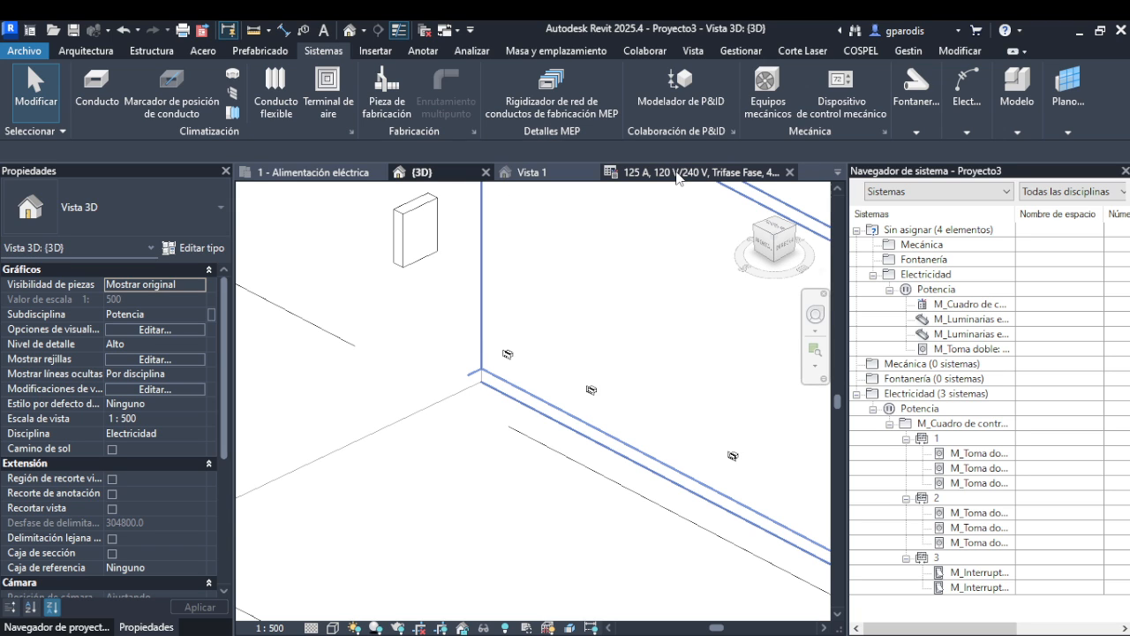
left_click(677, 177)
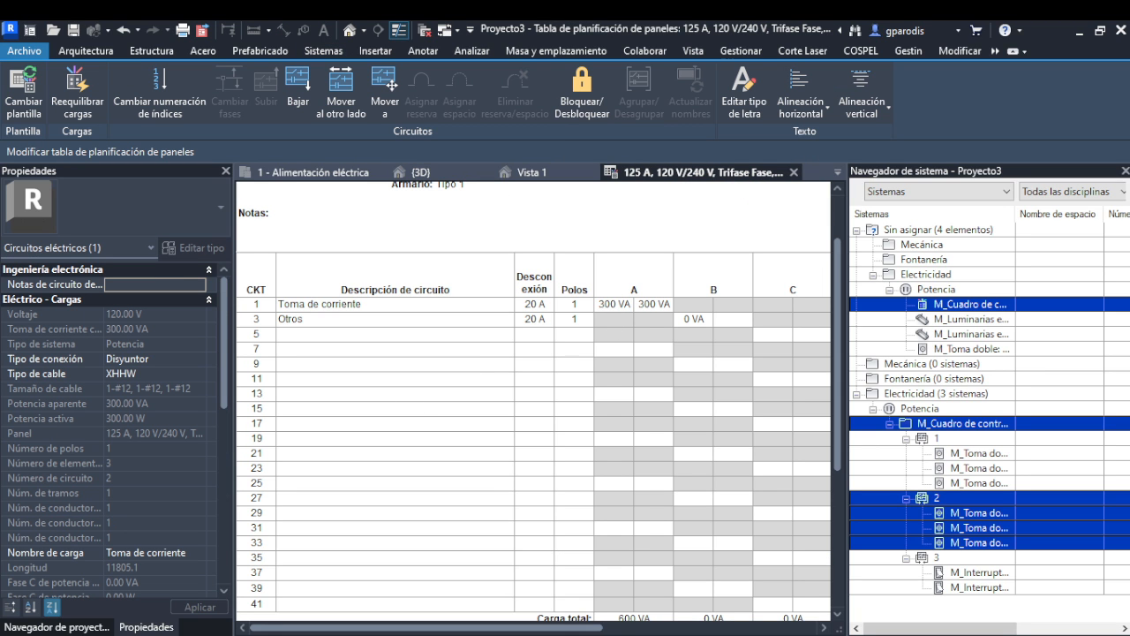
- Switch to Tecno electricas.pdf and examine the conductor colour code table and three-phase connection diagrams on pages 6 to 10, returning to Revit
left_click_drag(0, 395, 854, 37)
scroll(724, 288, "down", 5)
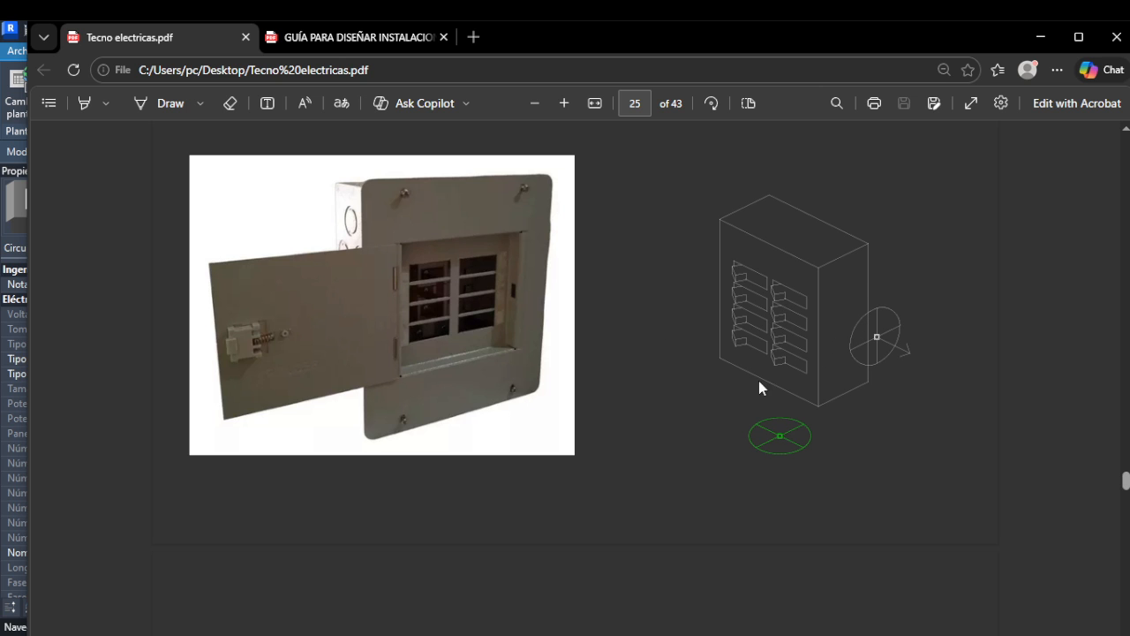
scroll(558, 330, "up", 15)
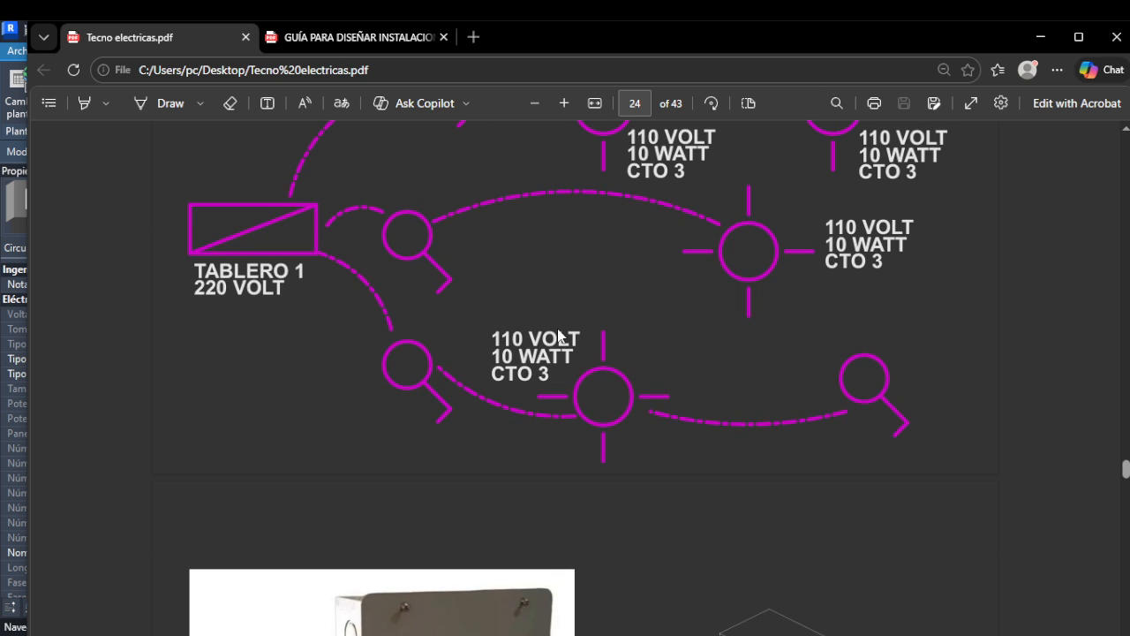
scroll(560, 325, "up", 20)
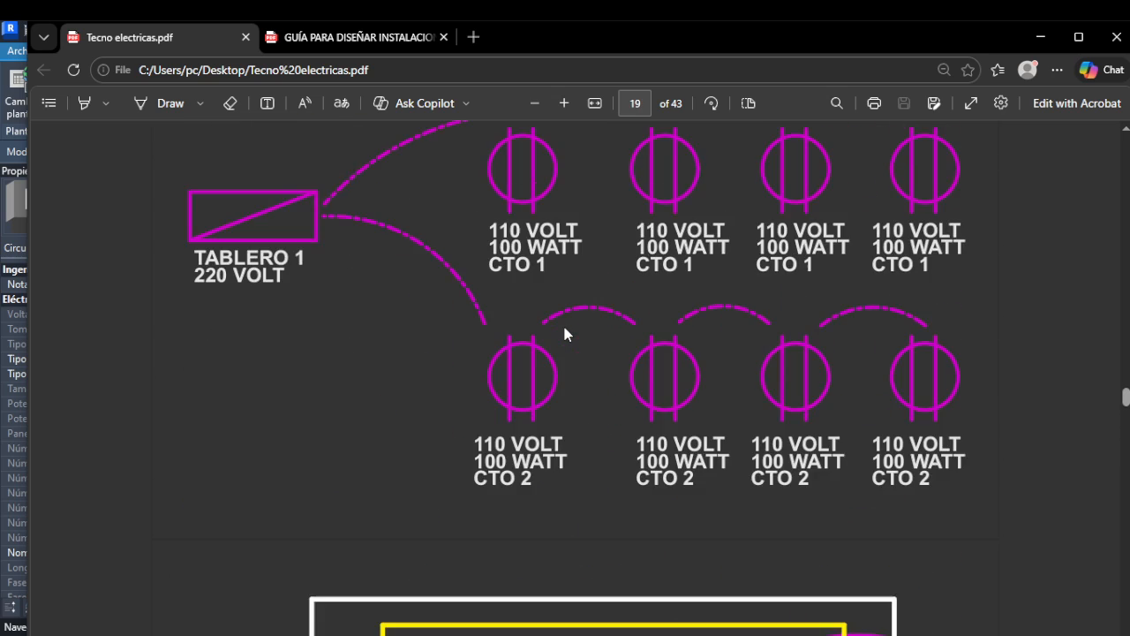
scroll(565, 328, "up", 20)
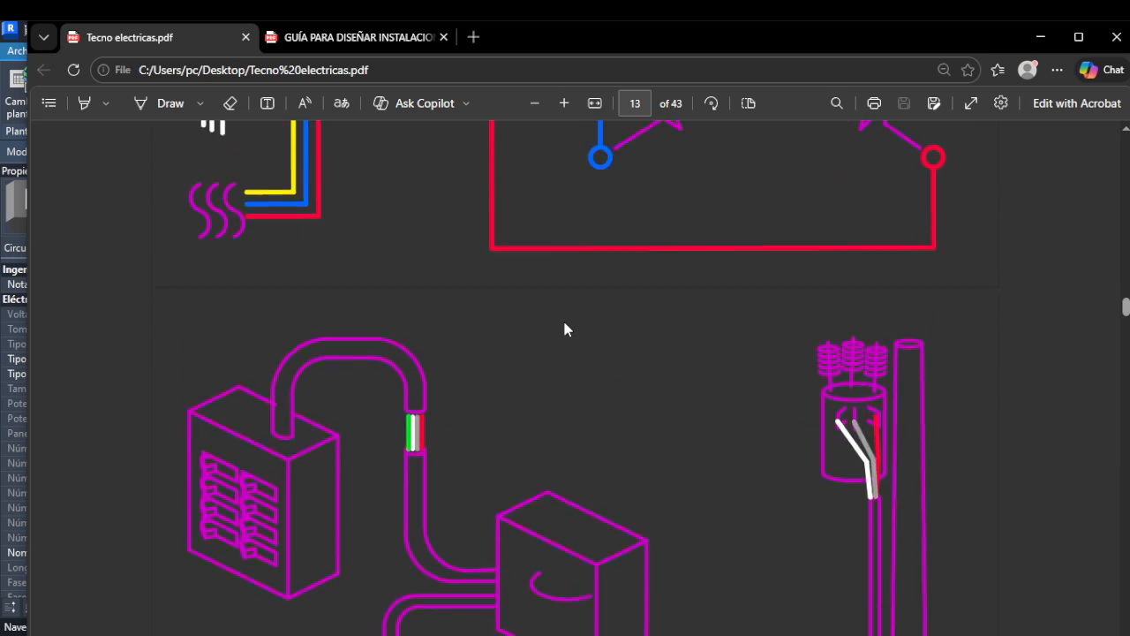
scroll(565, 328, "up", 20)
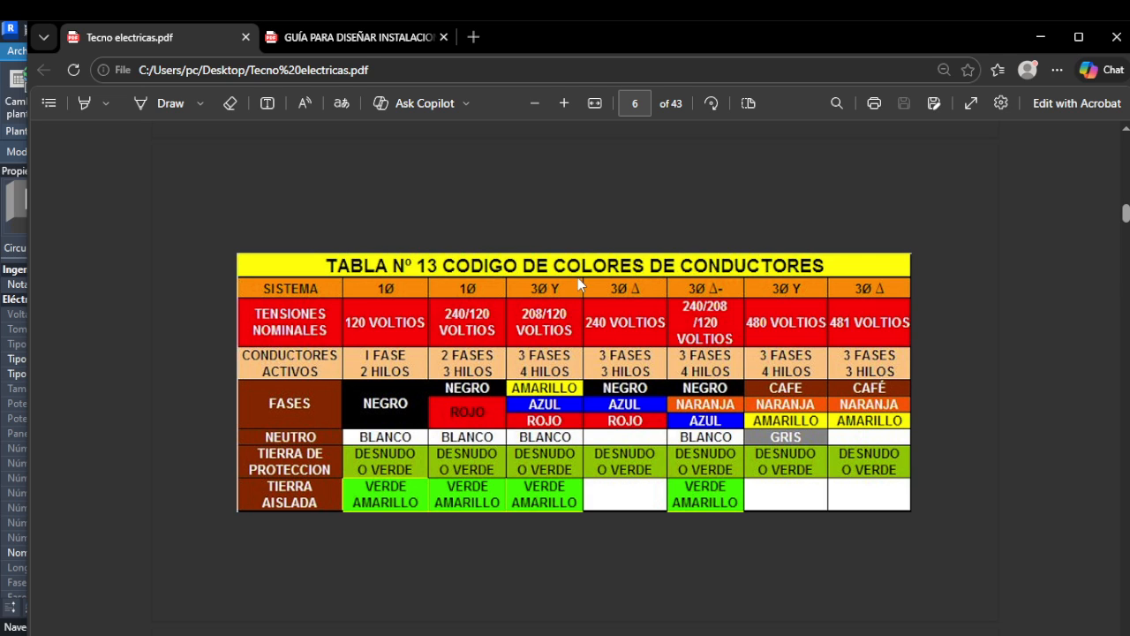
scroll(556, 398, "down", 10)
scroll(565, 340, "up", 15)
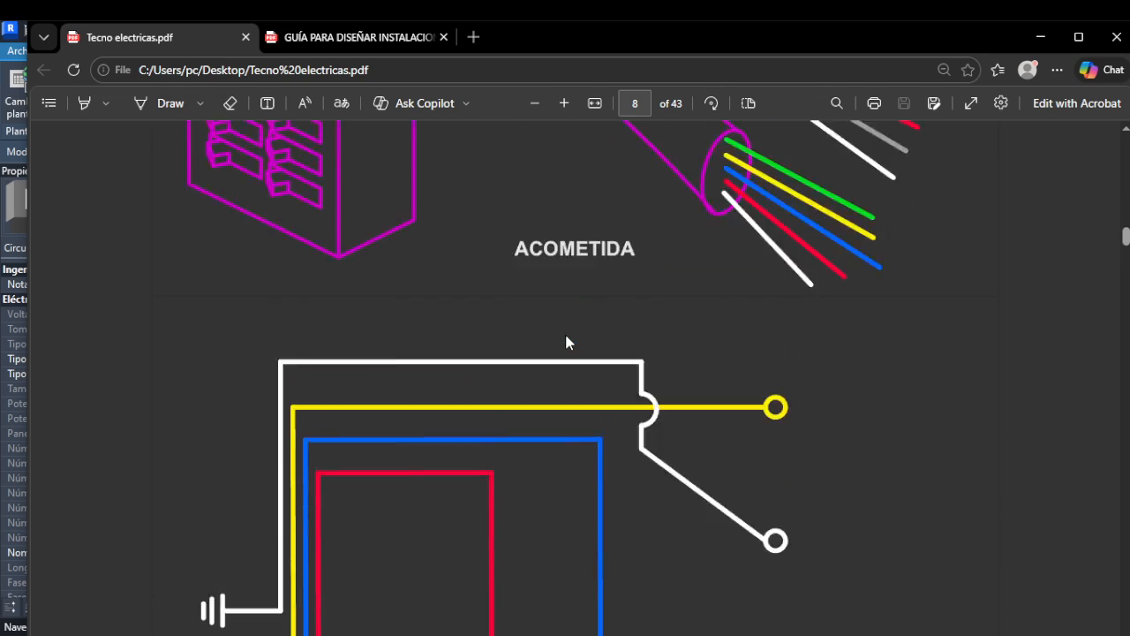
scroll(568, 343, "down", 5)
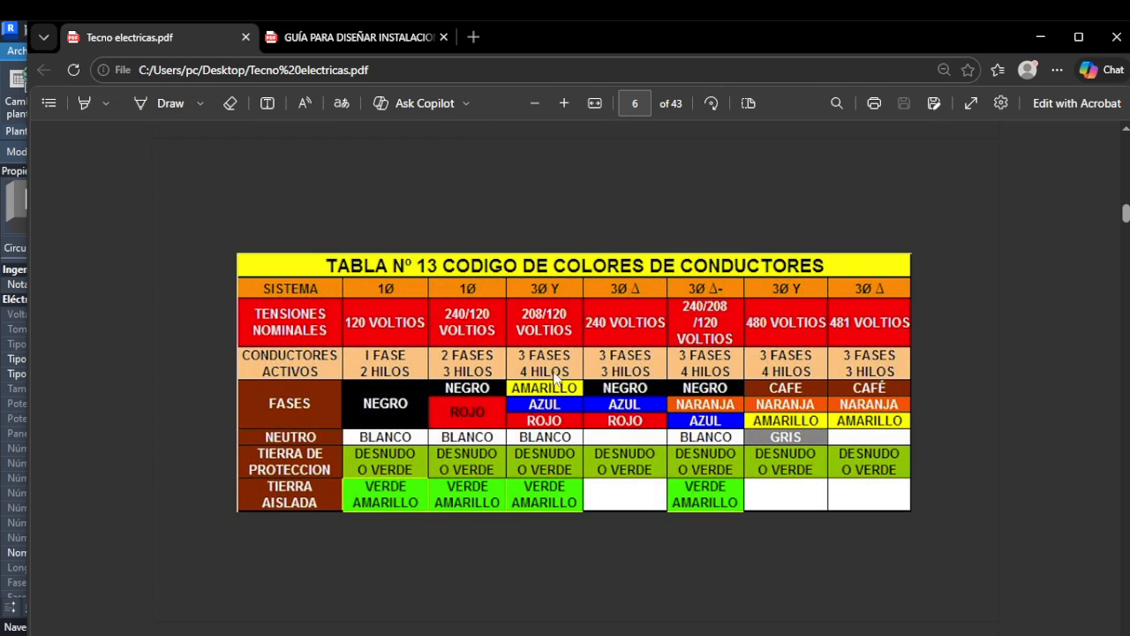
scroll(551, 366, "down", 5)
scroll(551, 366, "up", 5)
scroll(756, 393, "down", 8)
scroll(567, 383, "up", 7)
scroll(507, 353, "down", 5)
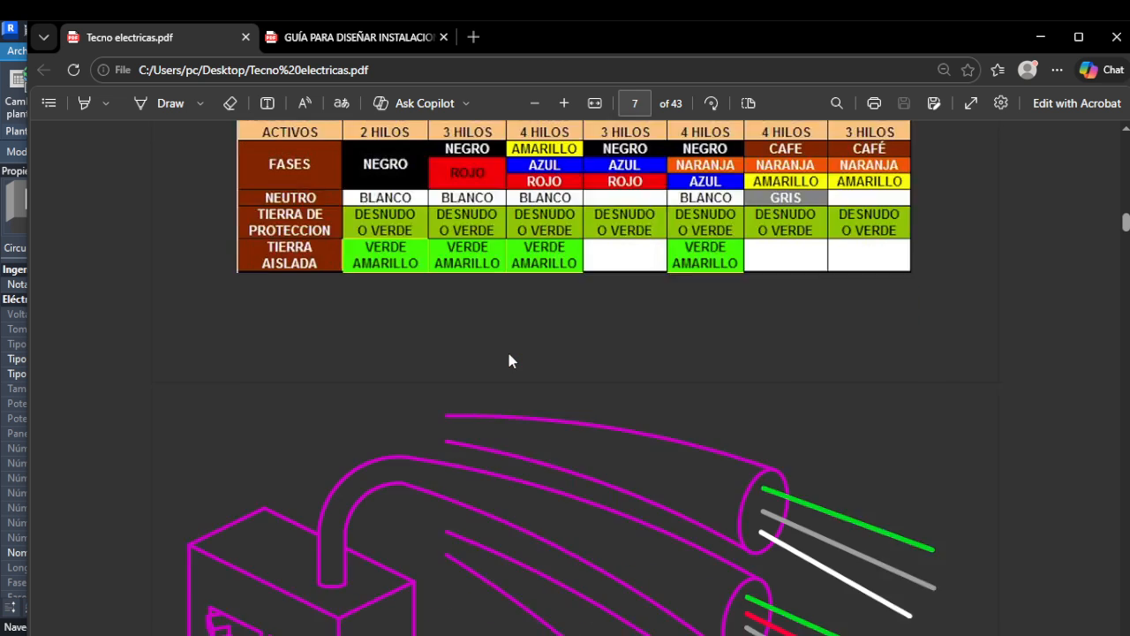
scroll(509, 358, "down", 15)
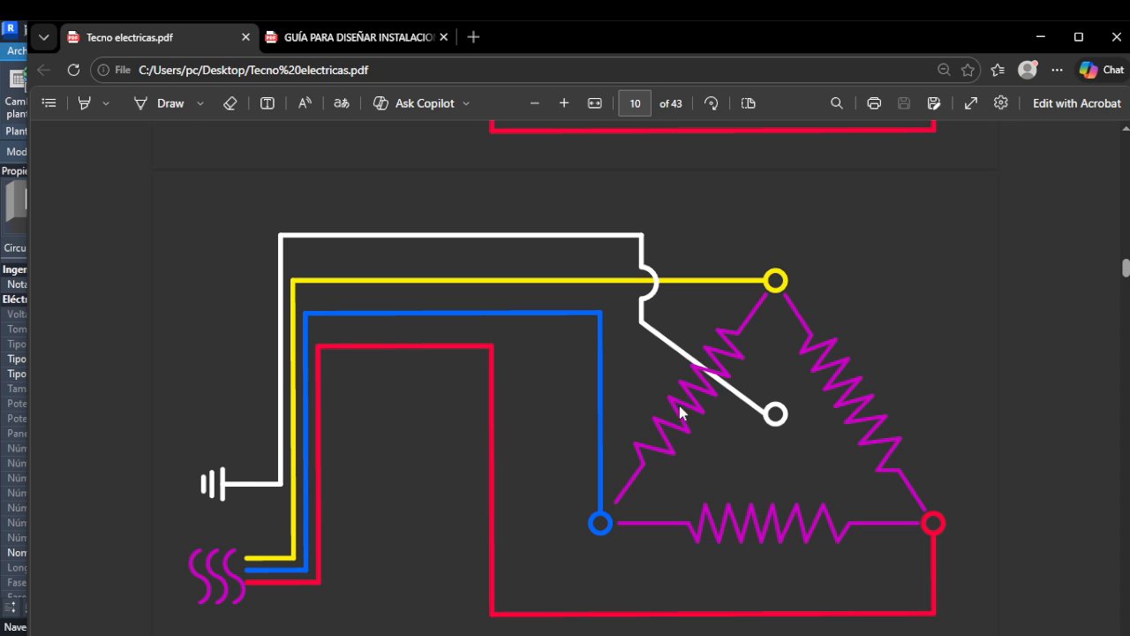
left_click_drag(767, 46, 0, 526)
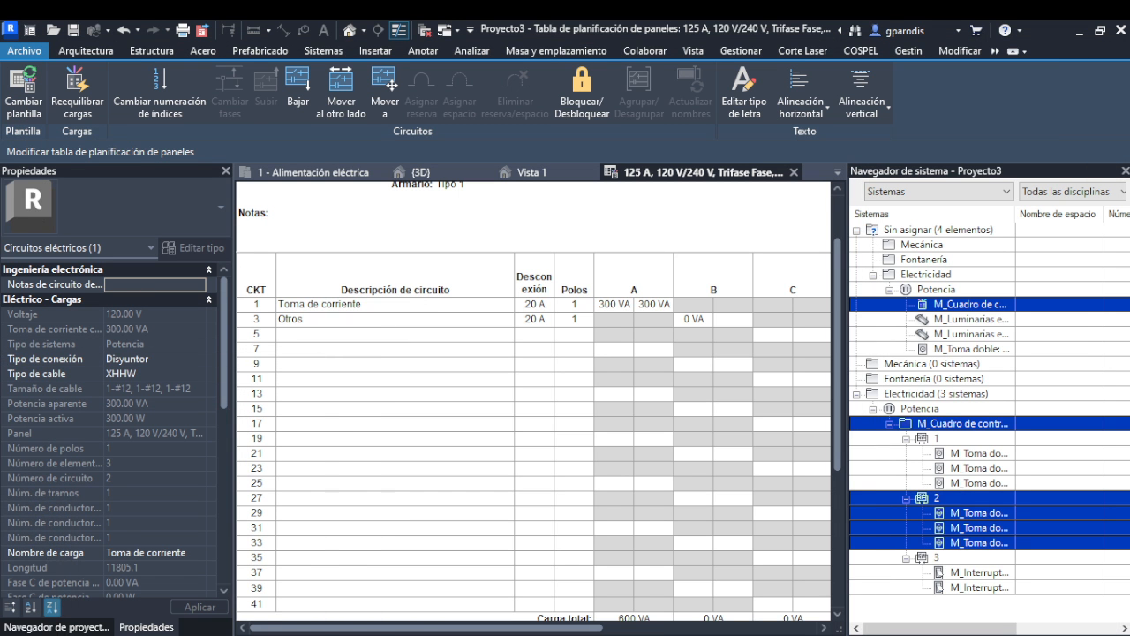
- Move the circuit 2 outlet load to the other side of the panel schedule
left_click(497, 336)
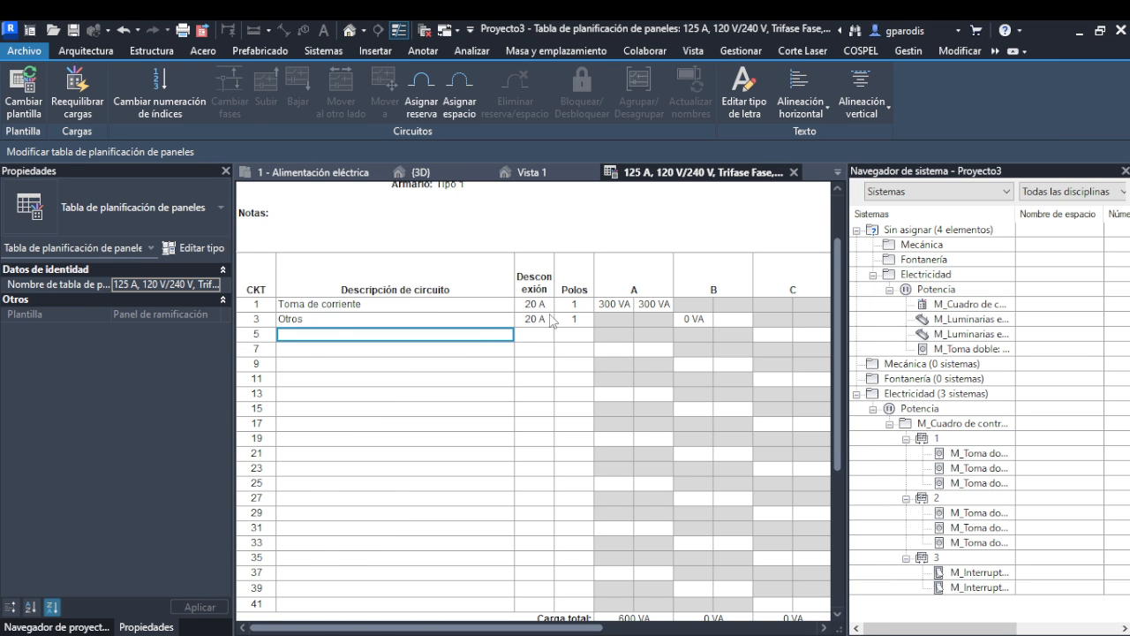
scroll(557, 318, "up", 1)
left_click(640, 345)
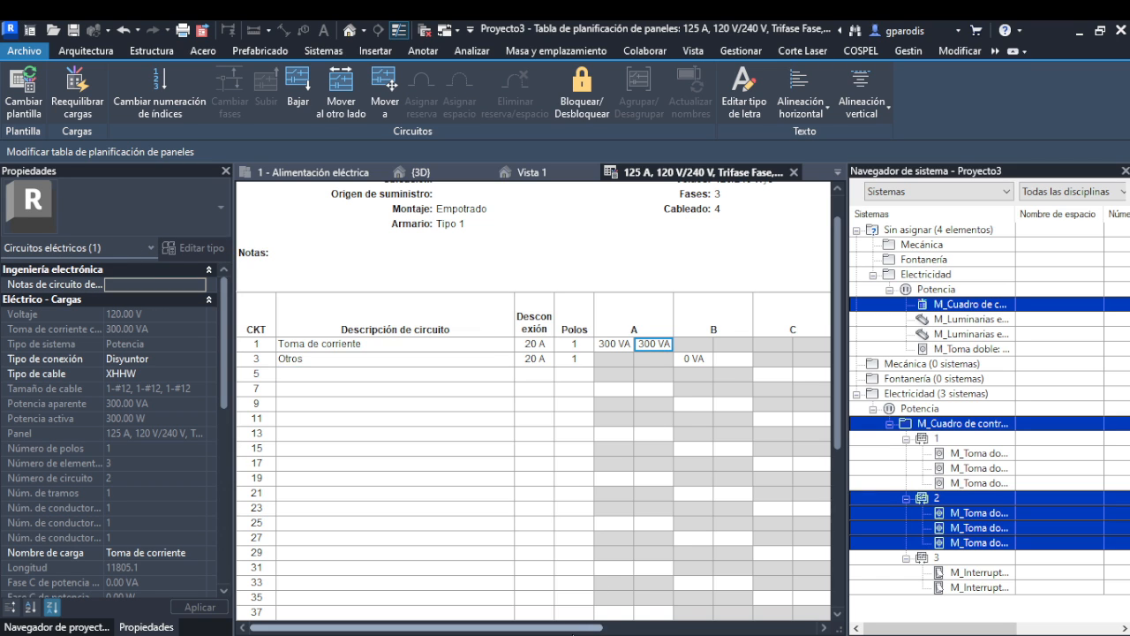
left_click_drag(576, 628, 608, 628)
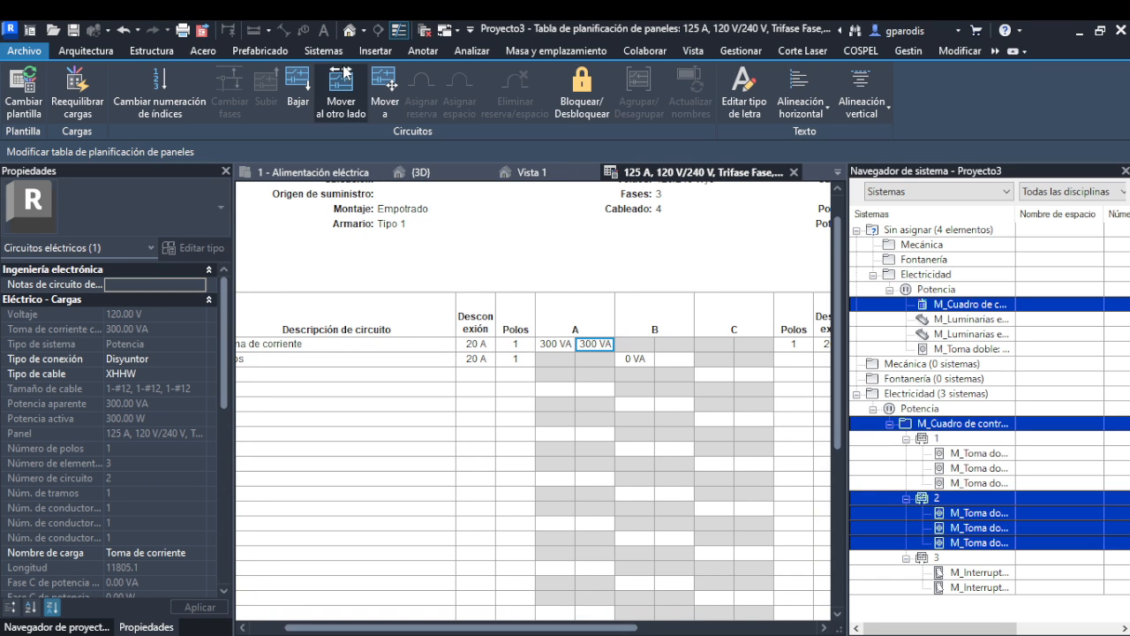
left_click(346, 100)
left_click(748, 372)
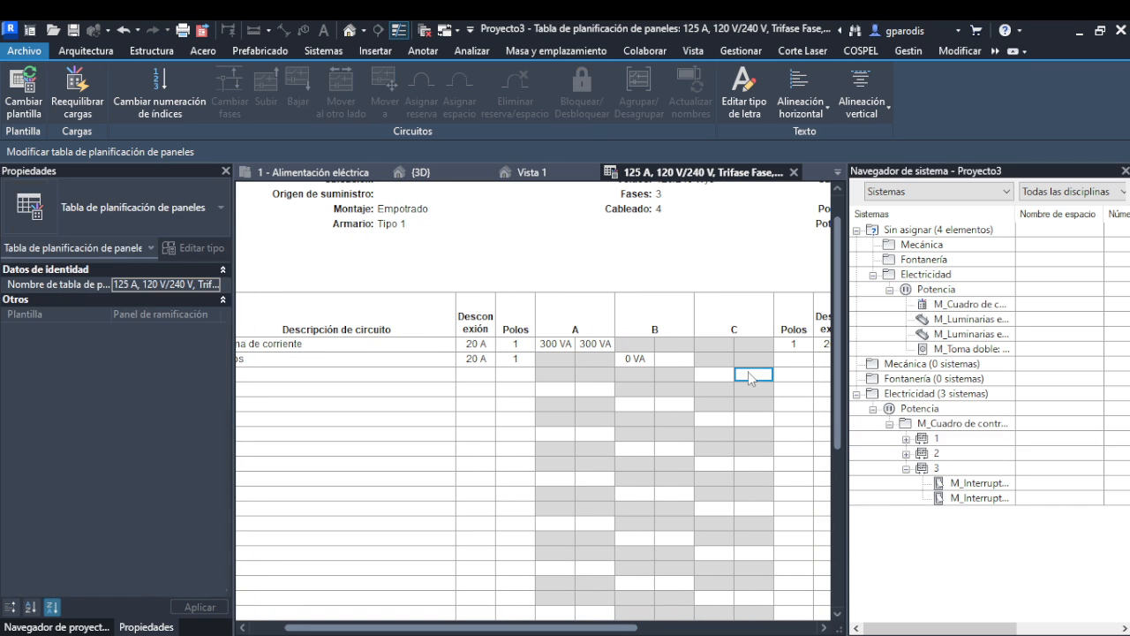
- Move the circuit 2 outlet load from phase A to the circuit 6 slot under phase C
left_click(591, 345)
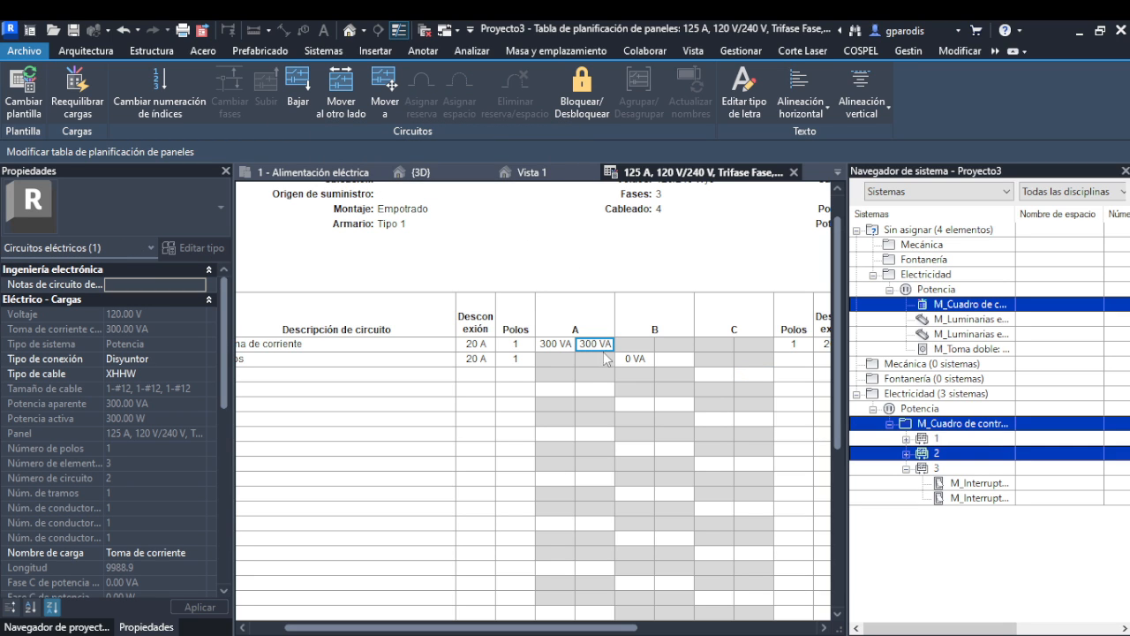
mouse_move(601, 347)
left_mouse_down()
mouse_move(634, 394)
mouse_move(696, 363)
mouse_move(595, 350)
left_mouse_up()
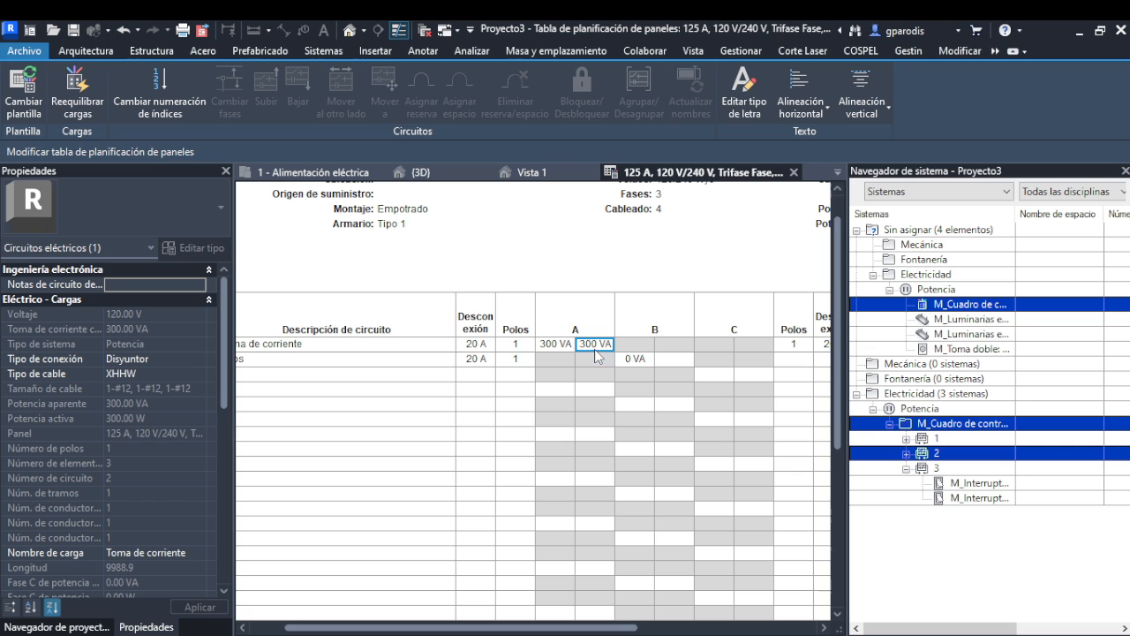
left_click(385, 88)
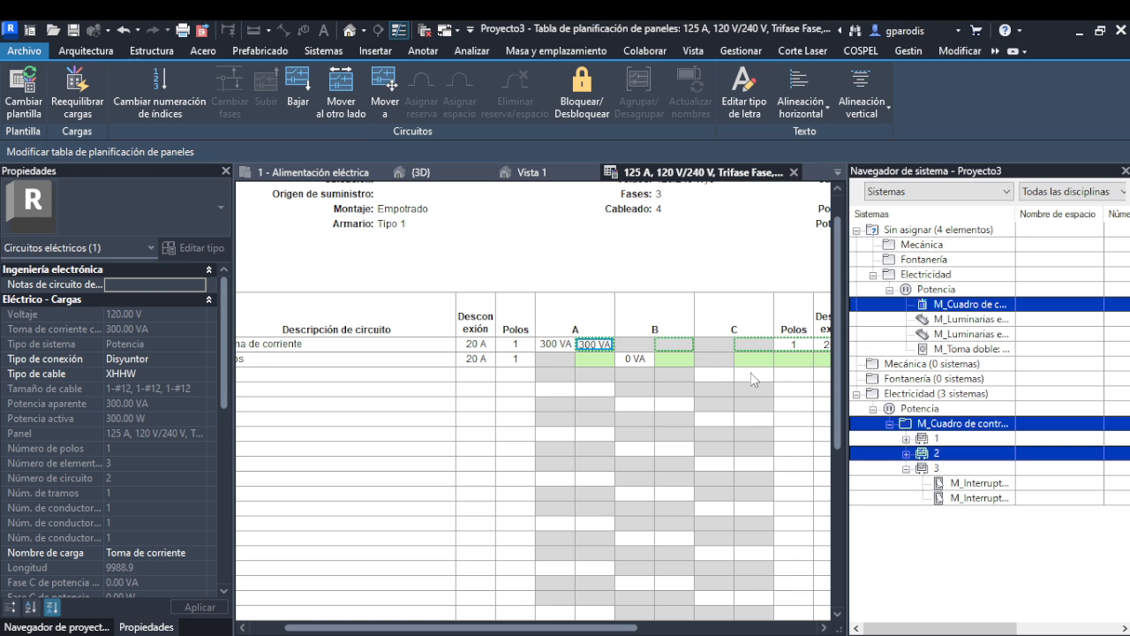
left_click(751, 373)
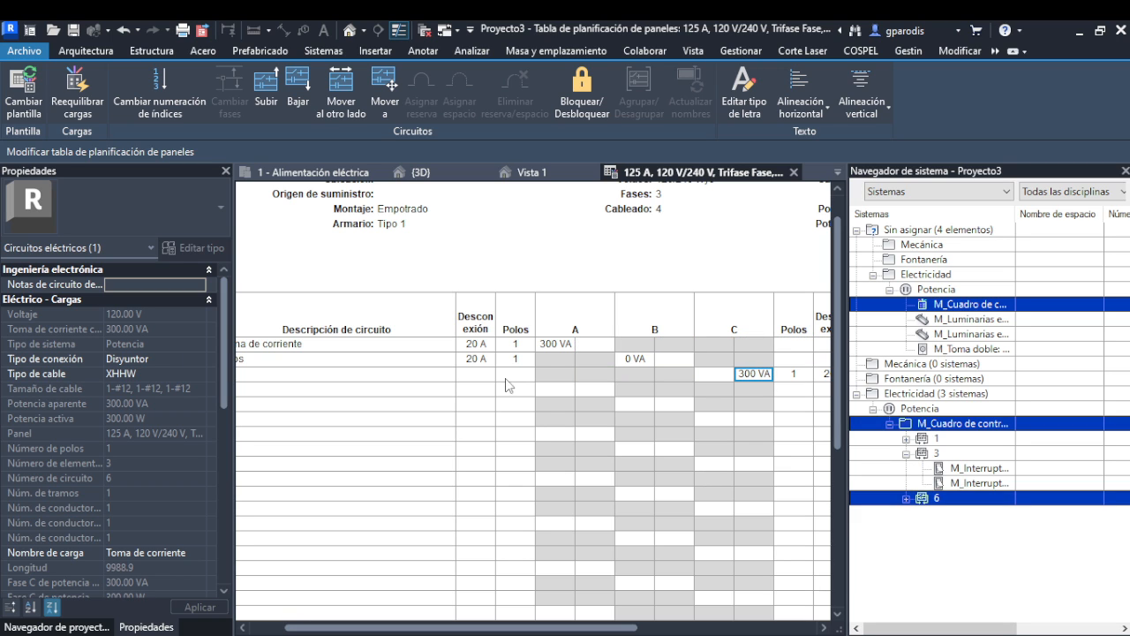
- Examine the total load per phase in the panel schedule, and view the outlets and panels in the 3D view
scroll(681, 479, "down", 5)
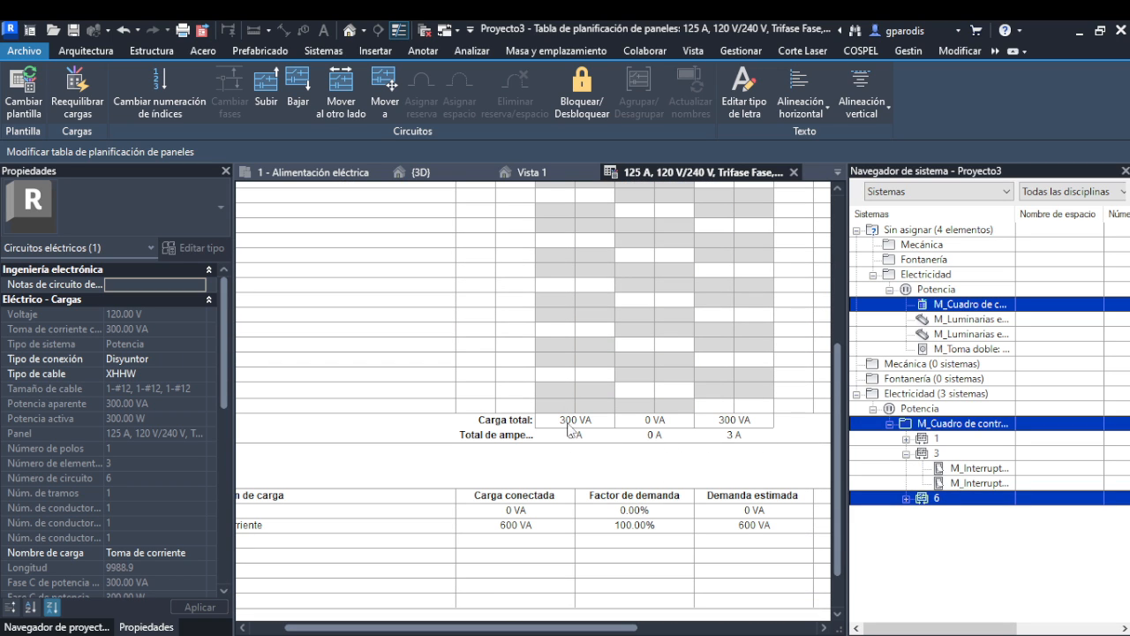
scroll(735, 427, "up", 4)
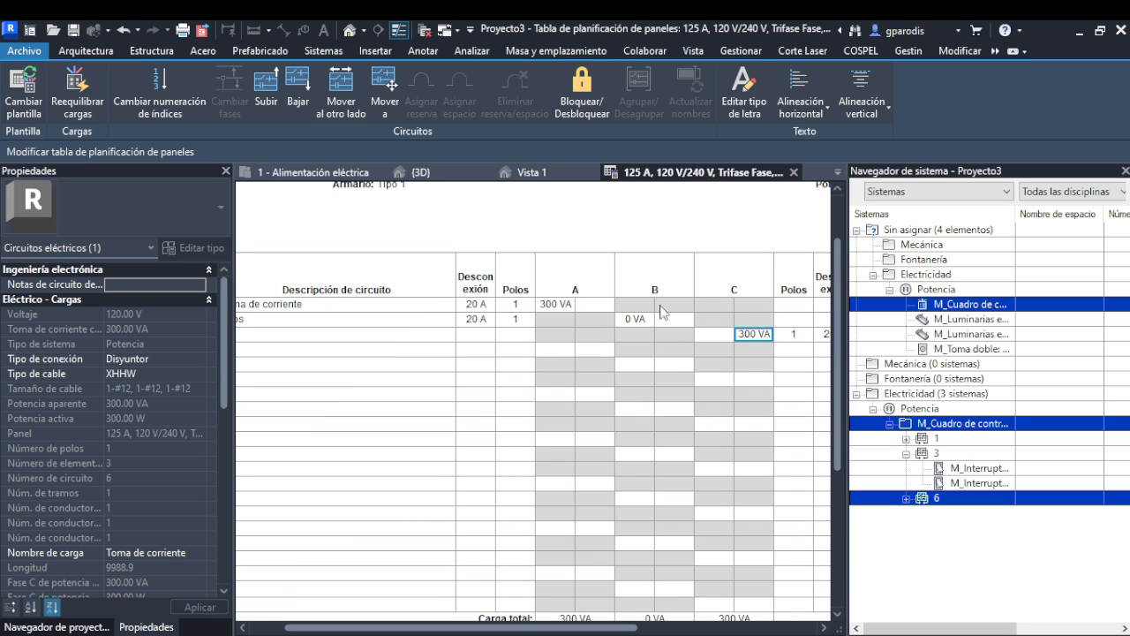
scroll(653, 314, "down", 5)
scroll(640, 412, "up", 4)
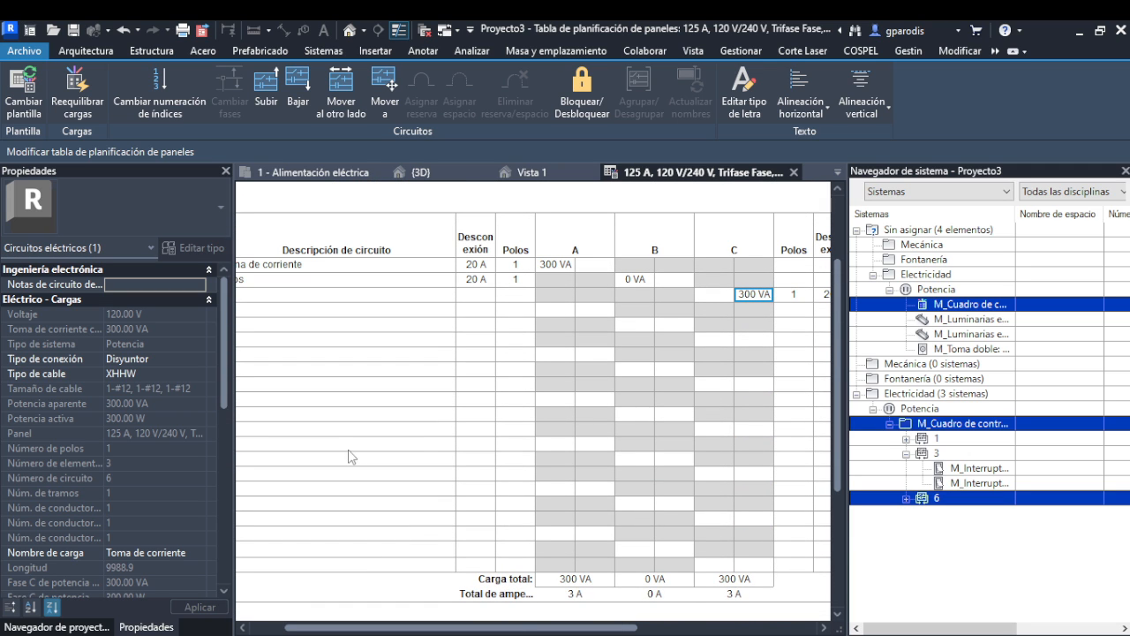
mouse_move(0, 618)
left_mouse_down()
mouse_move(0, 539)
mouse_move(553, 219)
mouse_move(639, 48)
mouse_move(322, 222)
mouse_move(9, 618)
left_mouse_up()
left_click(415, 174)
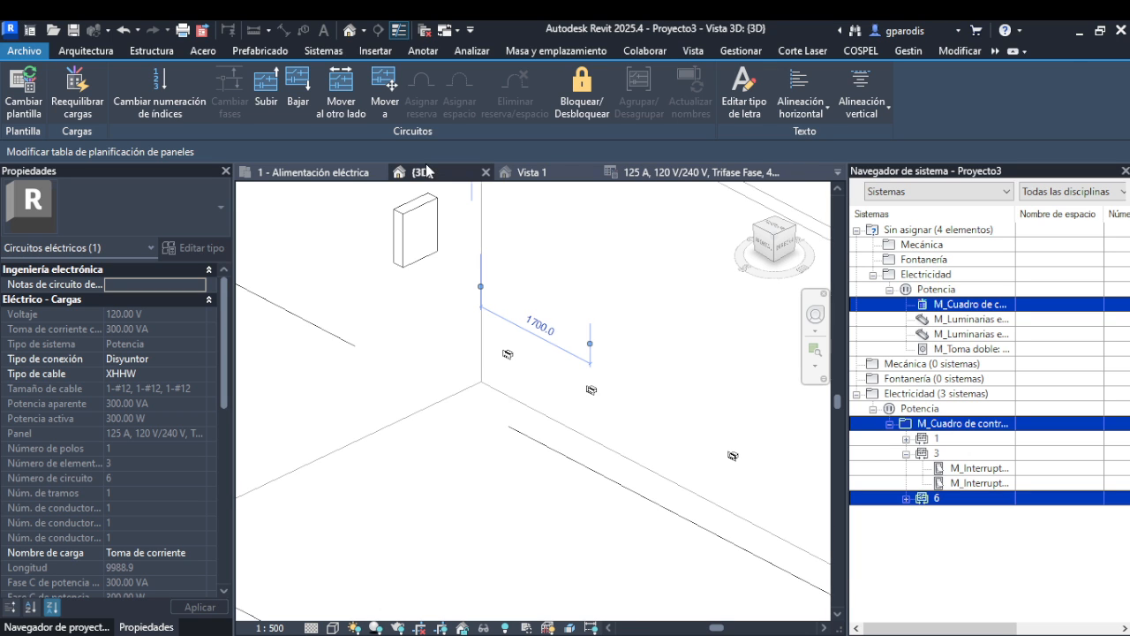
left_click(543, 534)
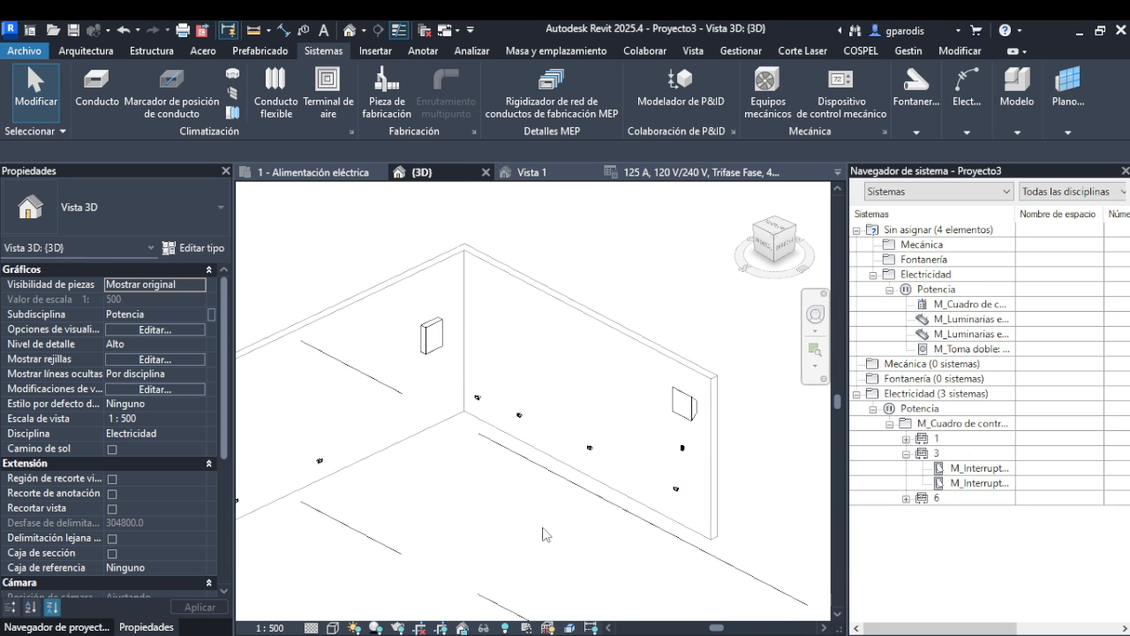
middle_click_drag(578, 530, 605, 502)
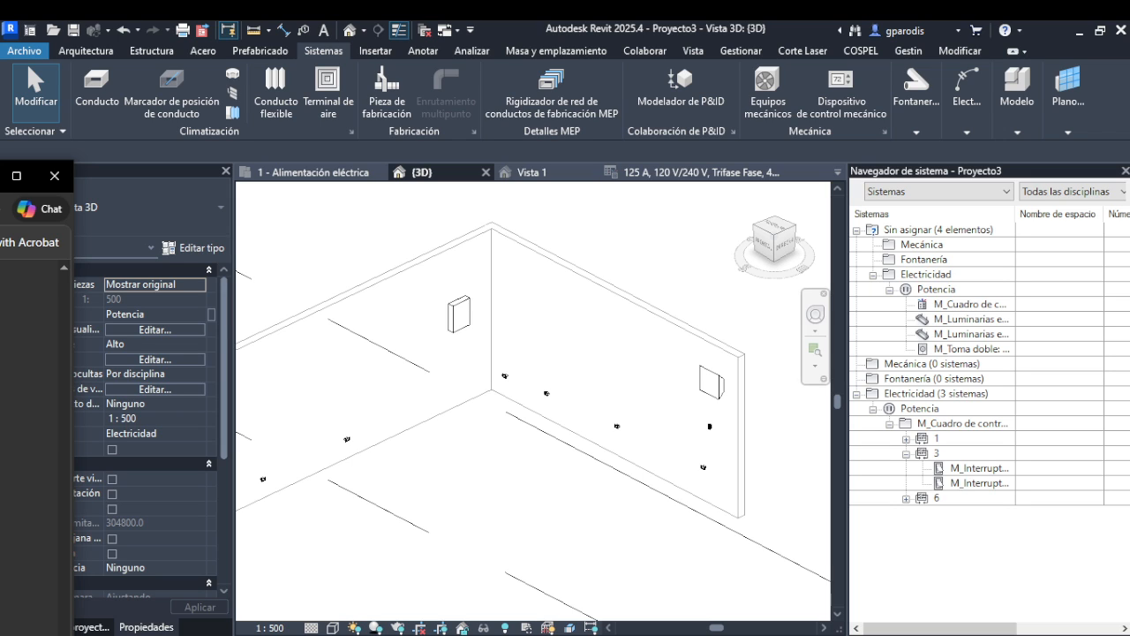
- Switch to Tecno electricas.pdf and examine the three-phase distribution and outlet wiring diagrams on pages 33 and 34
left_click_drag(0, 175, 588, 2)
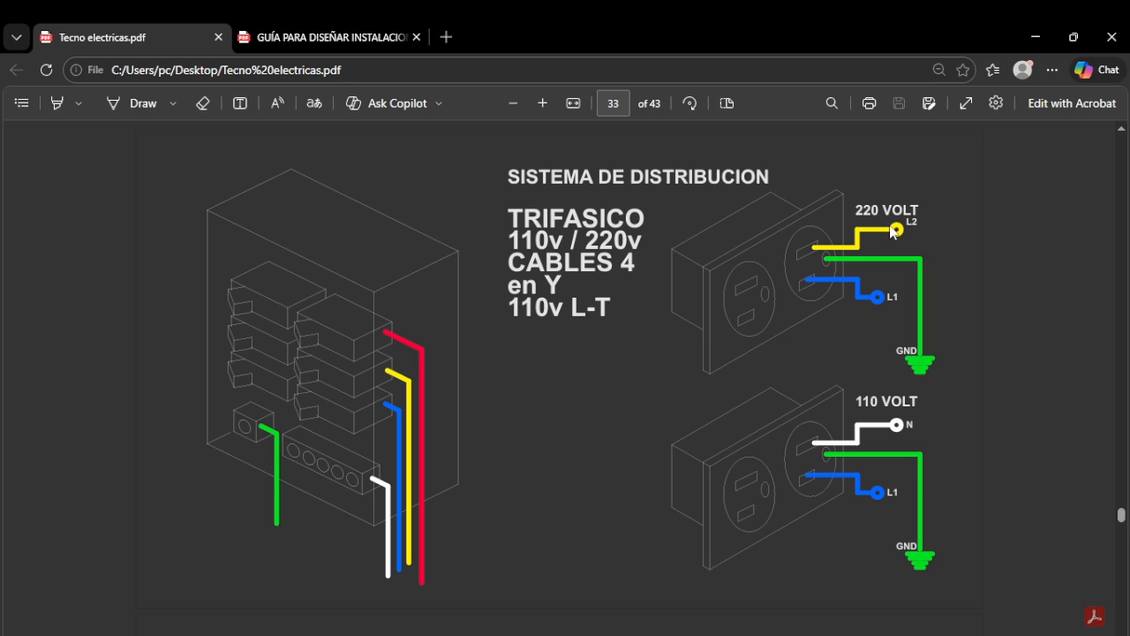
left_click_drag(861, 215, 916, 216)
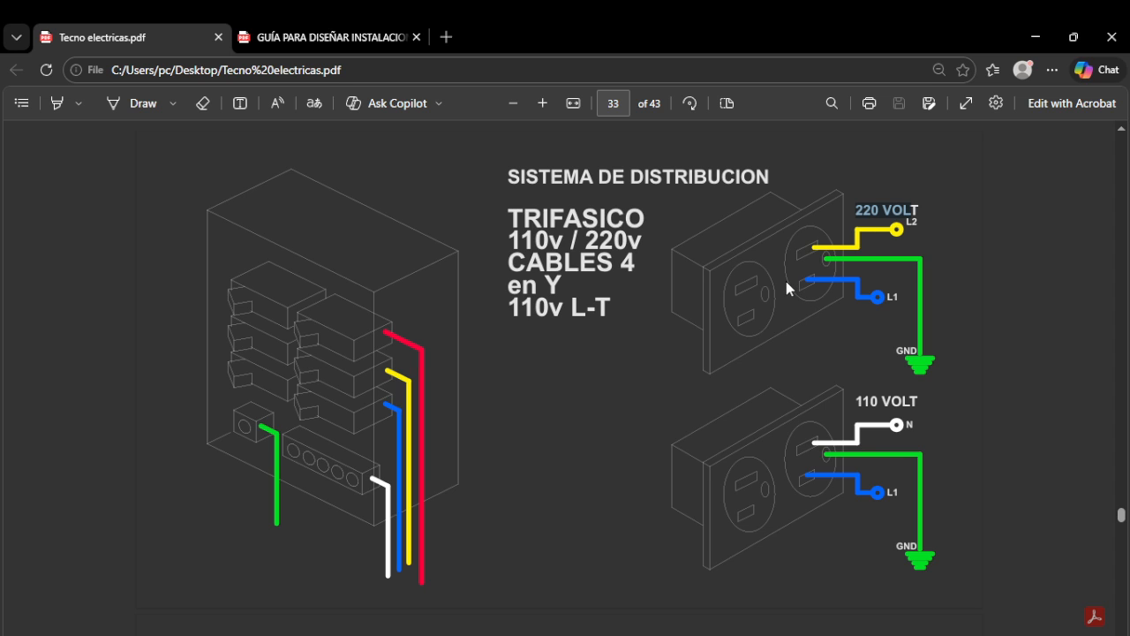
left_click(827, 262)
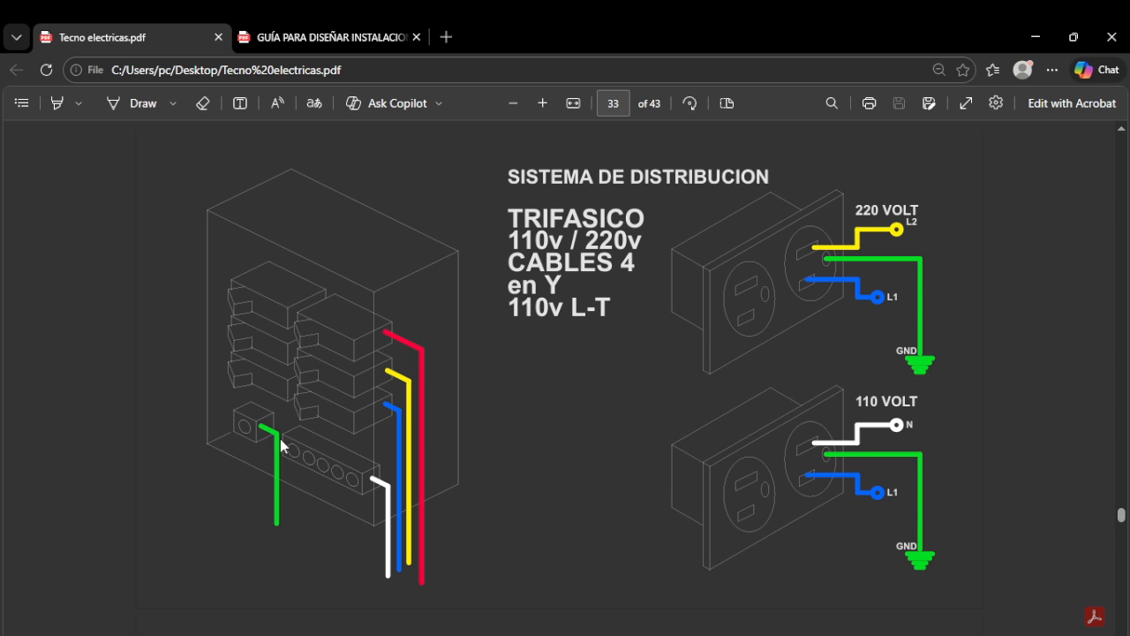
scroll(363, 278, "down", 4)
scroll(366, 283, "down", 2)
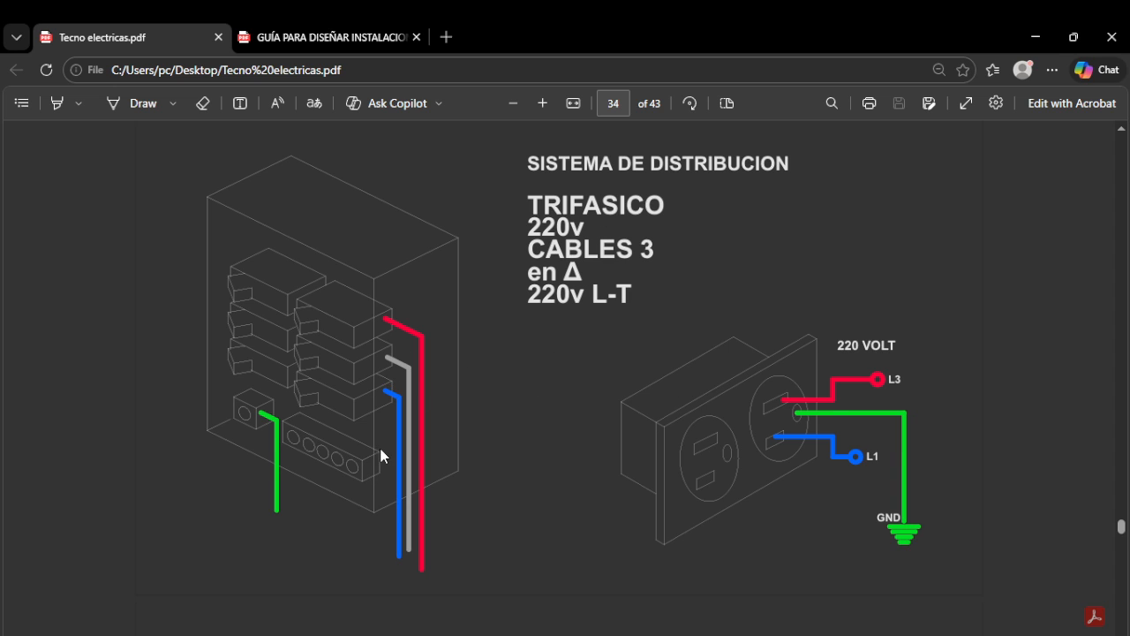
- Compare the three-phase distribution diagrams on pages 33 and 34 with the two-phase 110/220 panel and outlet wiring on page 35
scroll(434, 468, "up", 4)
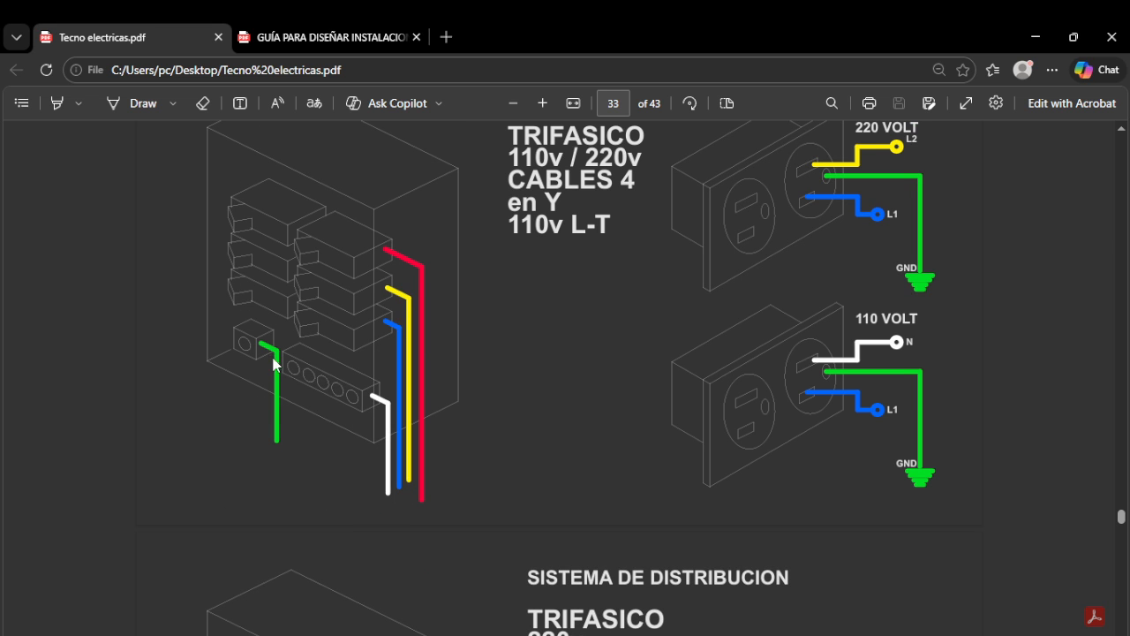
scroll(371, 415, "down", 4)
scroll(380, 429, "down", 2)
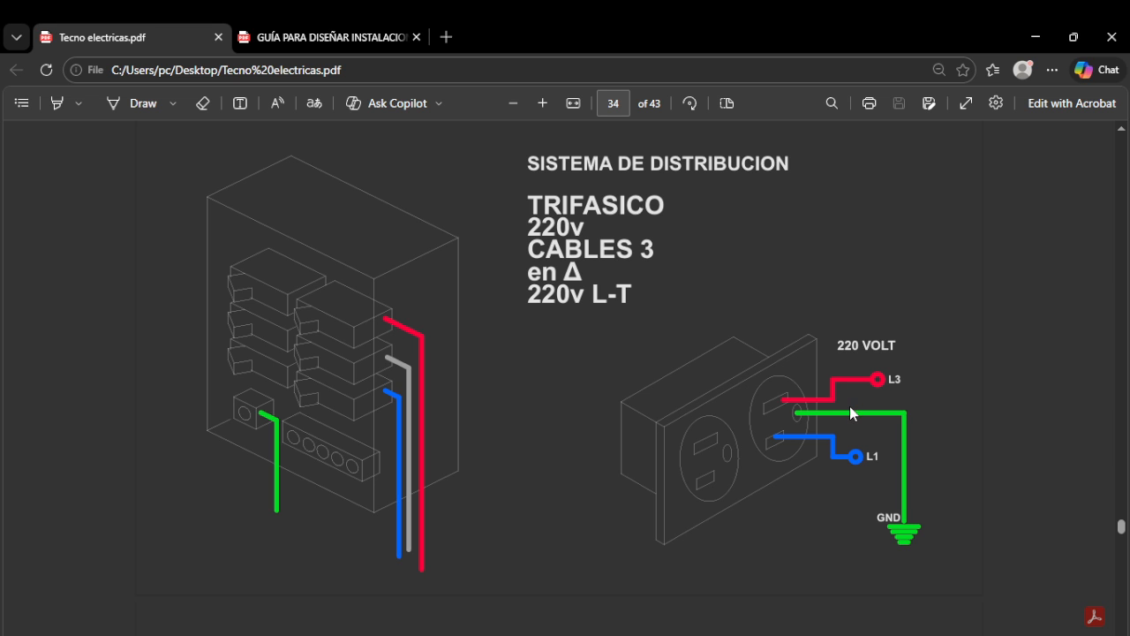
scroll(676, 346, "down", 2)
scroll(671, 335, "down", 5)
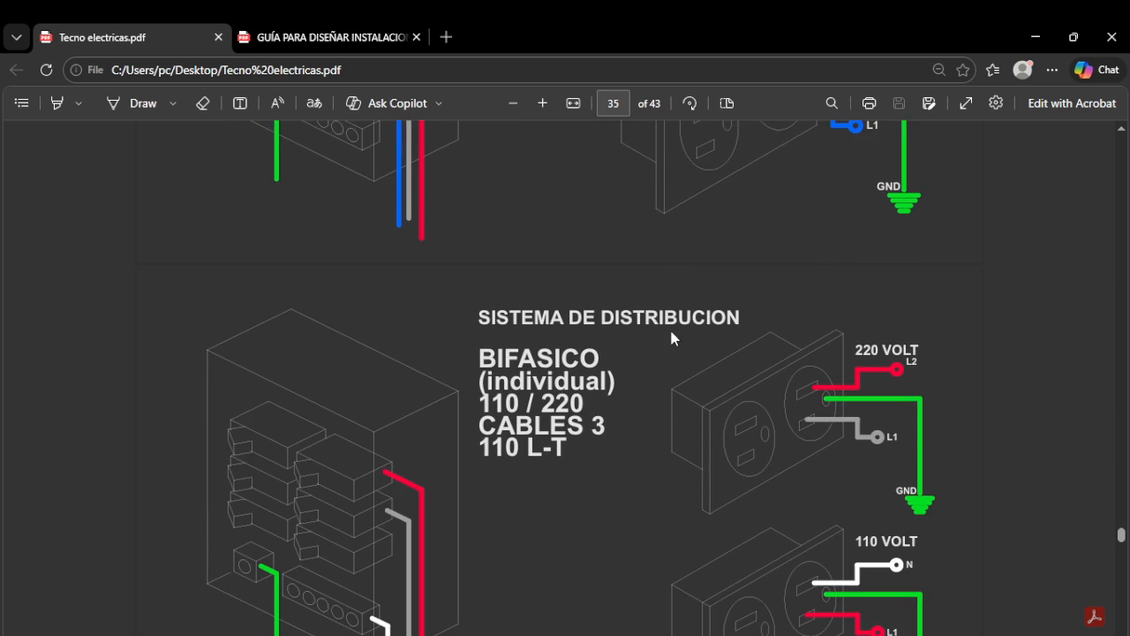
scroll(671, 334, "down", 4)
scroll(565, 291, "up", 2)
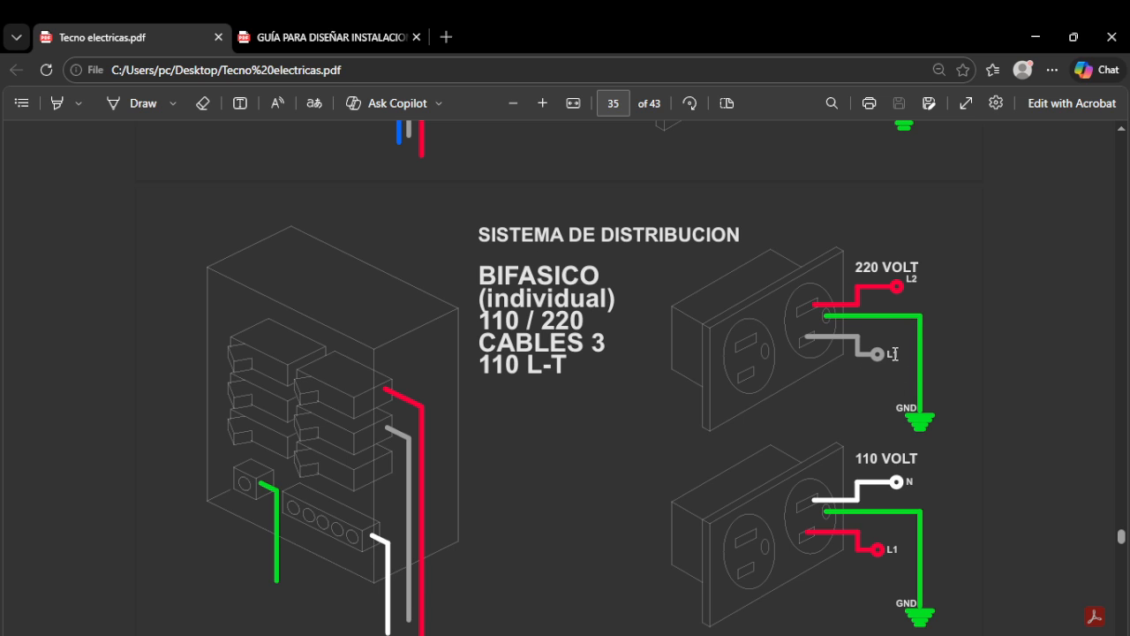
left_click_drag(920, 267, 860, 264)
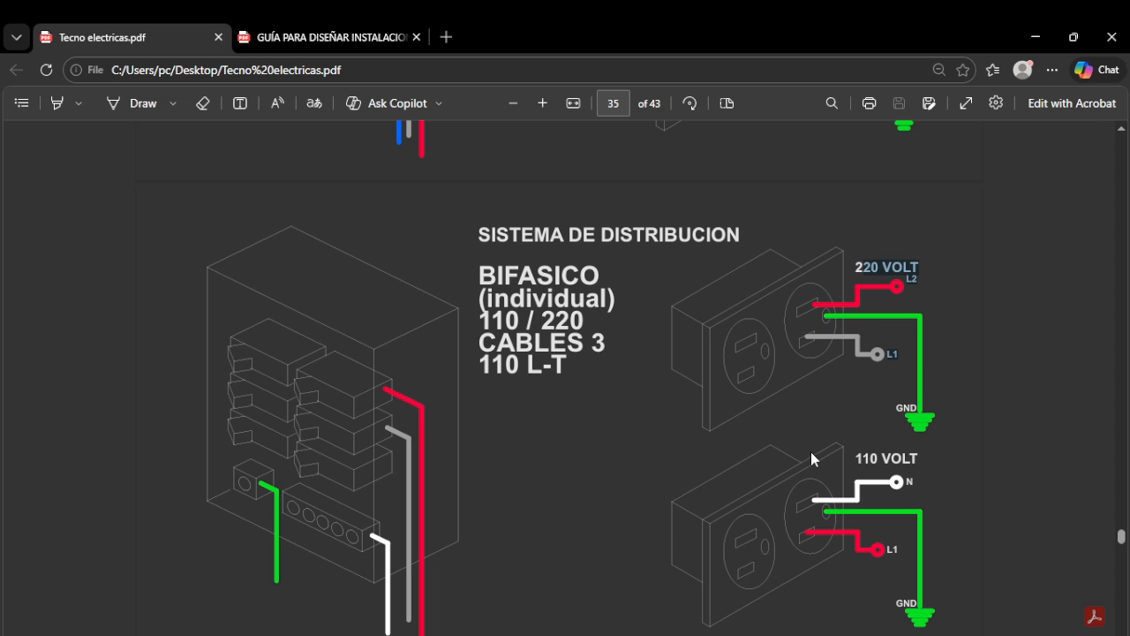
scroll(890, 493, "down", 1)
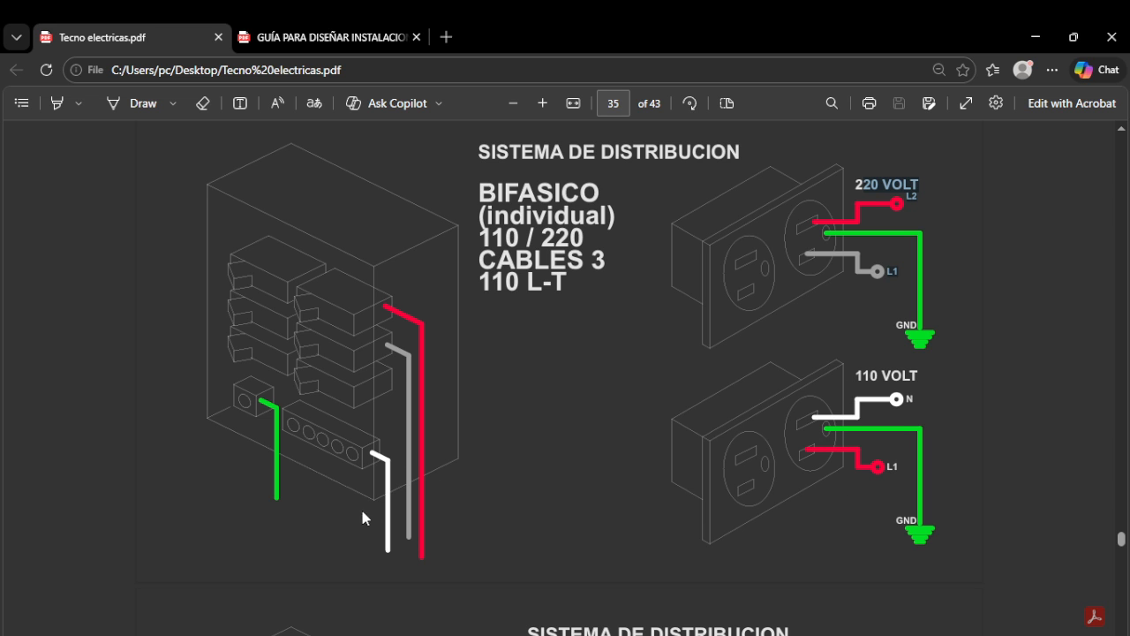
- Examine the single-phase 110 V two-wire distribution diagram on page 36 against the two-phase one, and view the circuit diagram on page 37
scroll(524, 349, "down", 1)
scroll(524, 353, "down", 4)
scroll(524, 351, "down", 2)
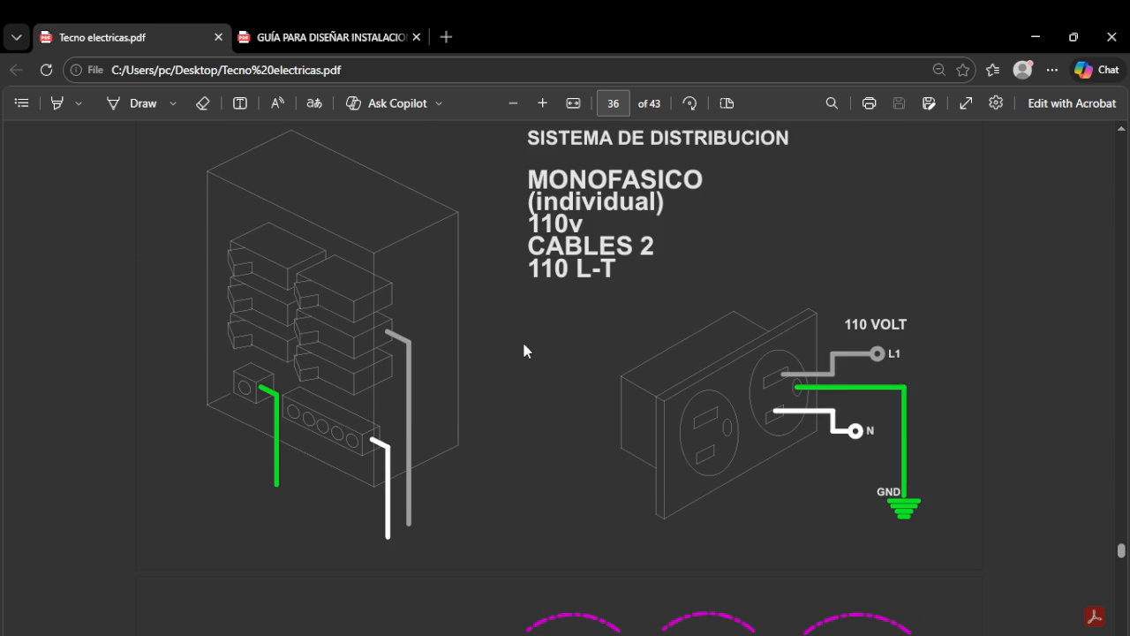
scroll(524, 350, "up", 1)
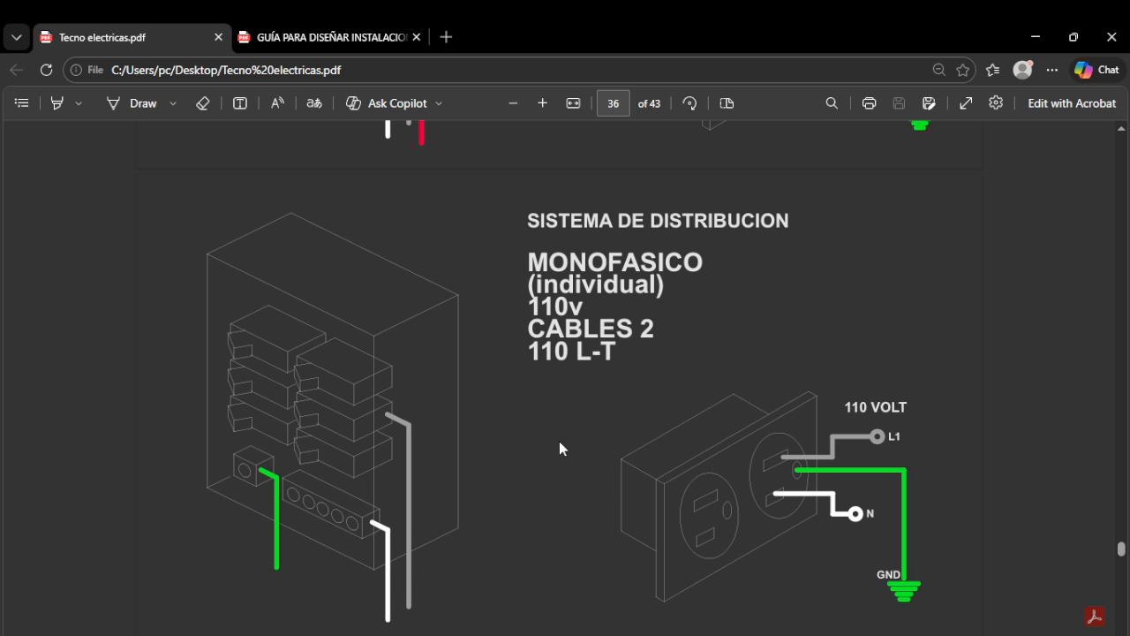
scroll(340, 433, "up", 5)
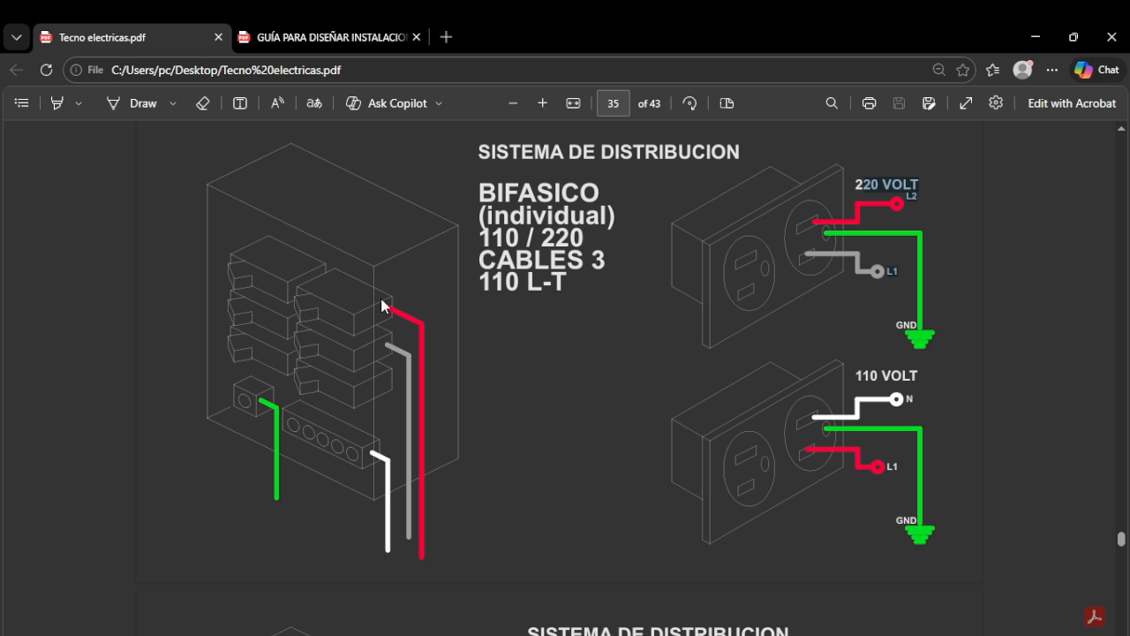
scroll(442, 386, "down", 10)
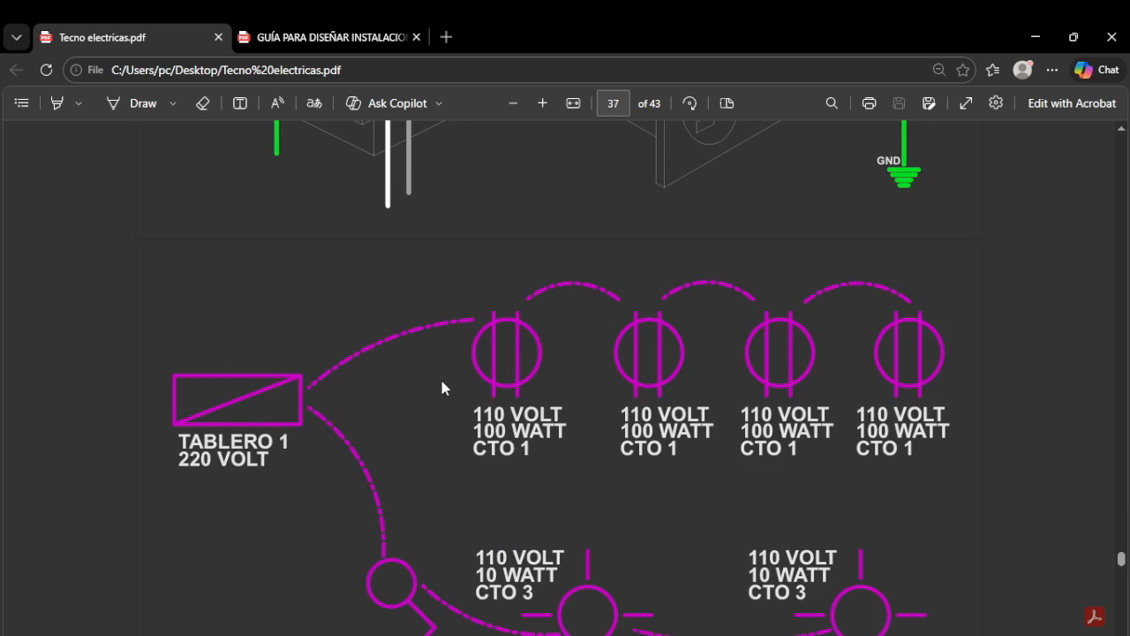
- Go back through the PDF to the electrical panel photo and panel connector drawing on page 25
scroll(441, 386, "up", 5)
scroll(442, 381, "up", 15)
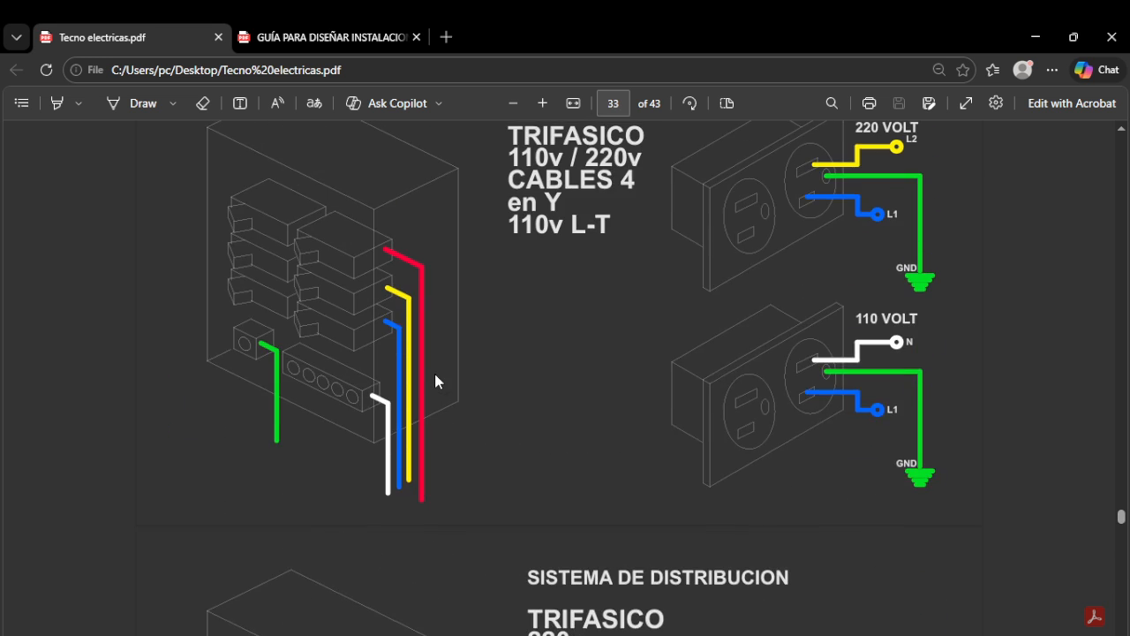
scroll(435, 382, "up", 15)
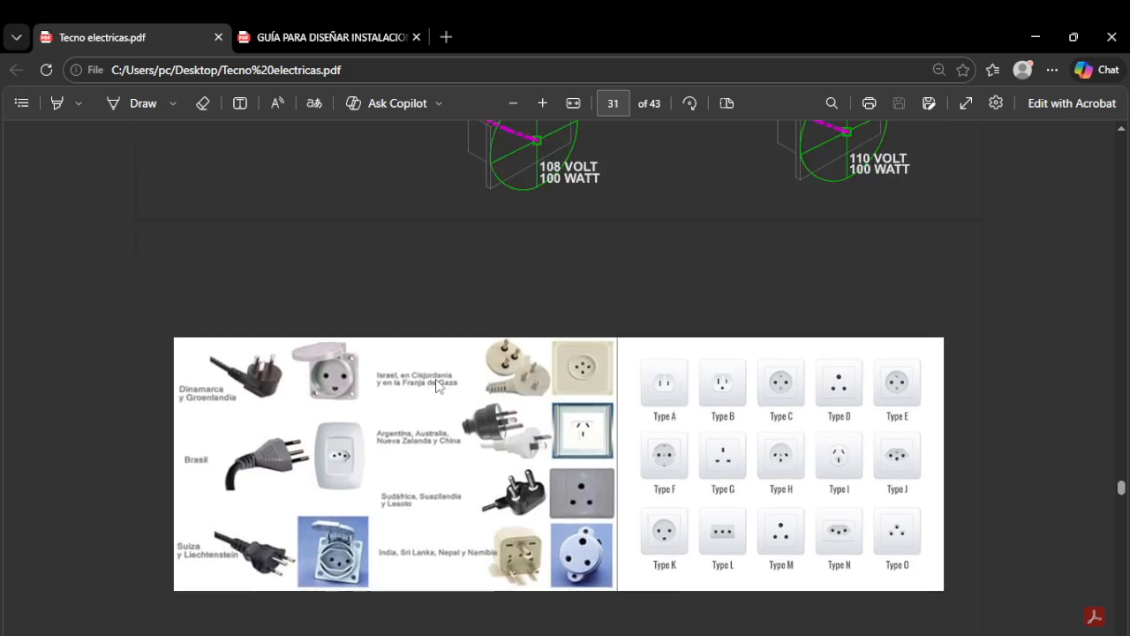
scroll(436, 386, "up", 15)
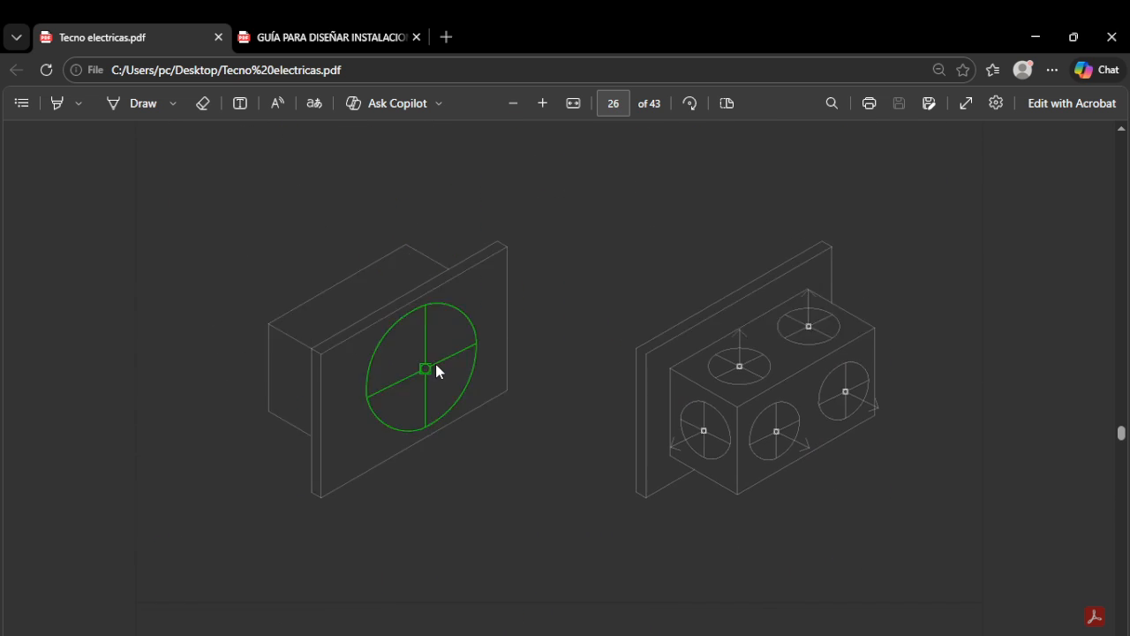
scroll(435, 364, "up", 10)
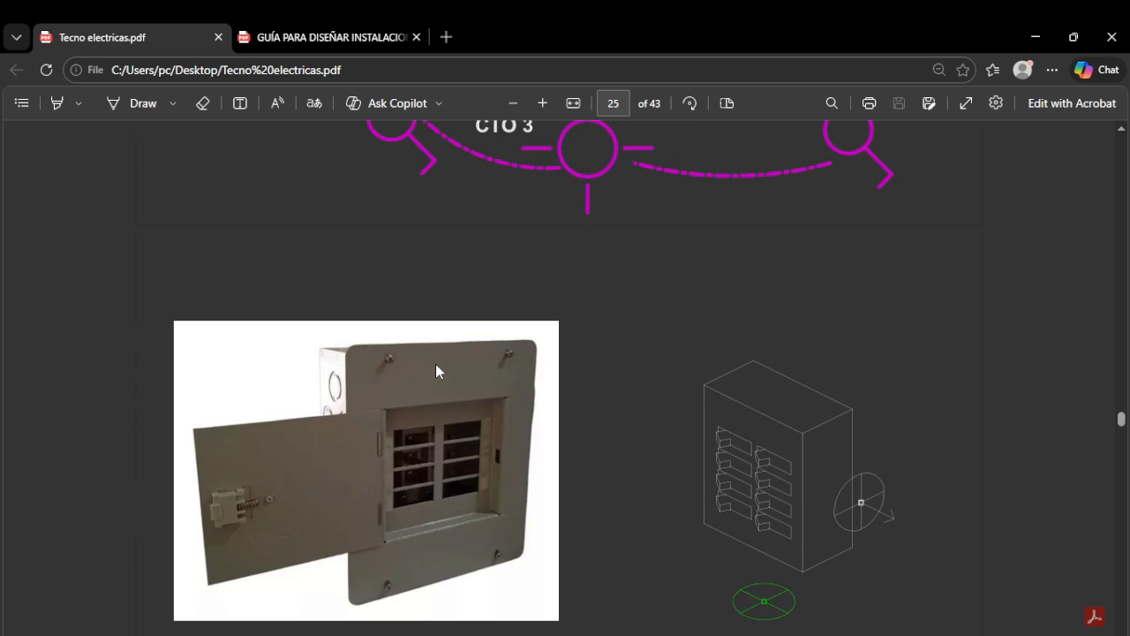